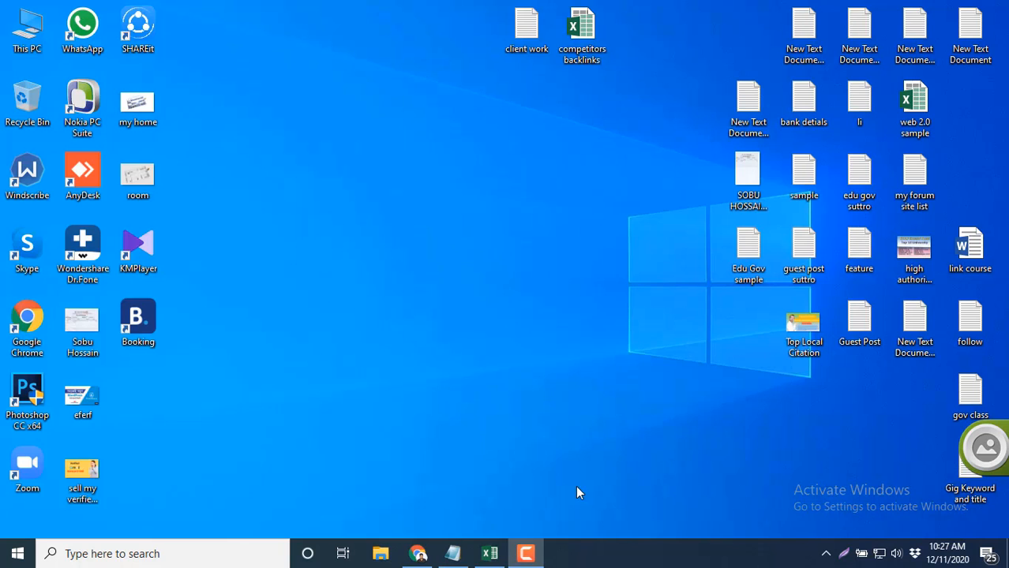
# Switch to the client work notes in Notepad and review the keywords, target URLs, target countries and requested competitor report
pyautogui.click(448, 556)
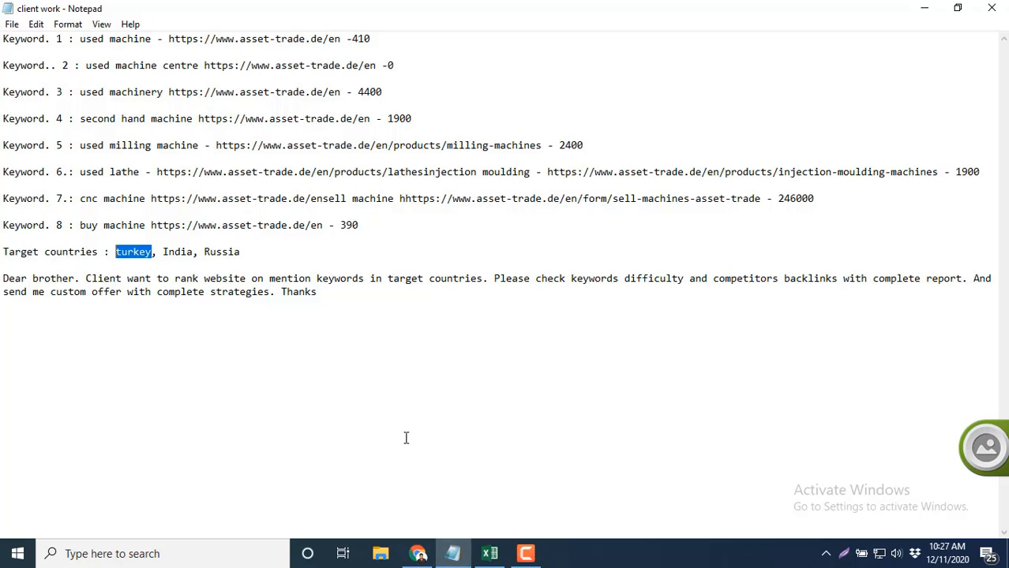
pyautogui.click(407, 408)
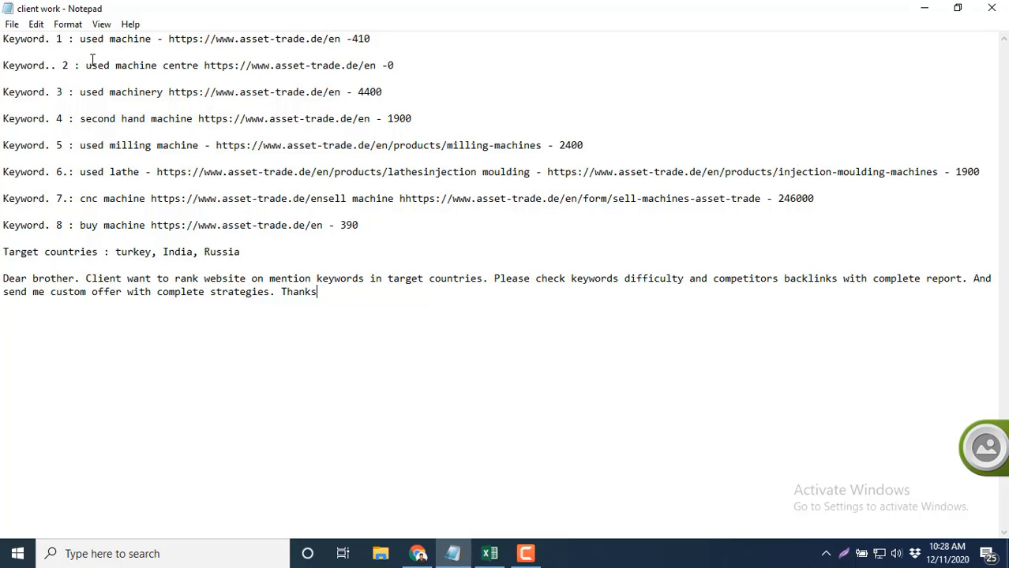
pyautogui.moveTo(152, 38); pyautogui.dragTo(78, 38)
pyautogui.click(166, 35)
pyautogui.moveTo(171, 35); pyautogui.dragTo(341, 30)
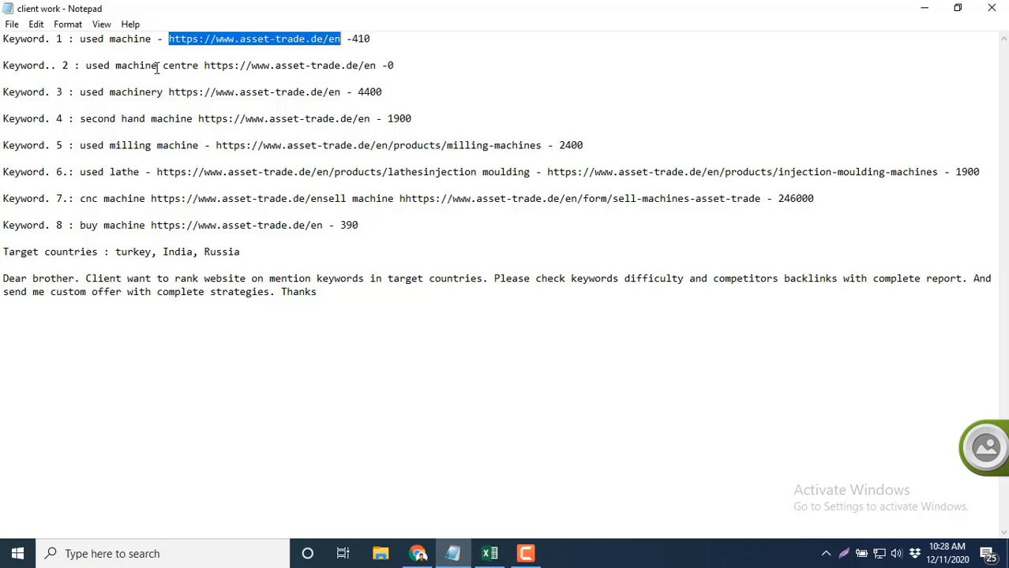
pyautogui.moveTo(152, 38); pyautogui.dragTo(81, 42)
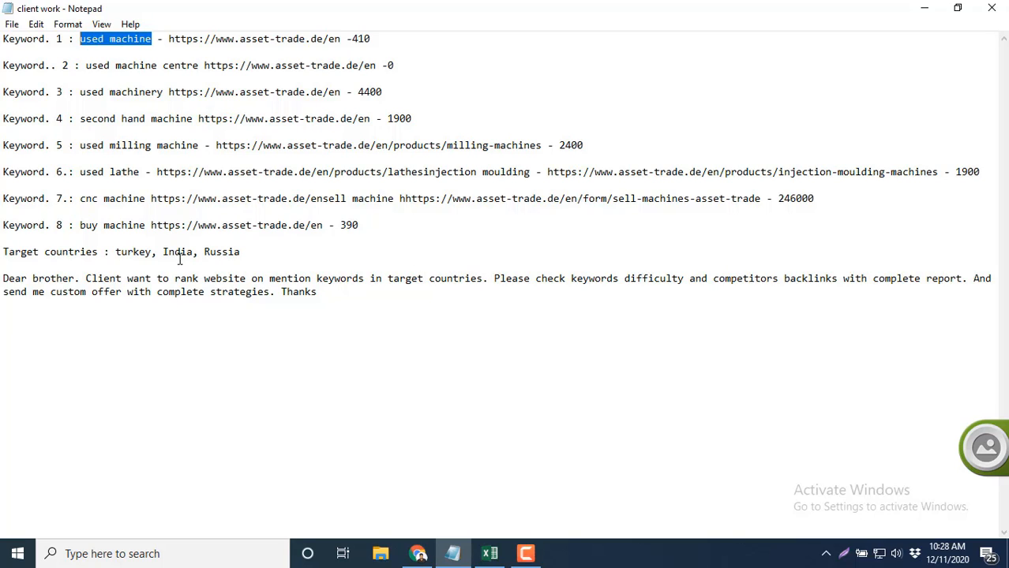
pyautogui.moveTo(115, 251); pyautogui.dragTo(254, 251)
pyautogui.click(285, 251)
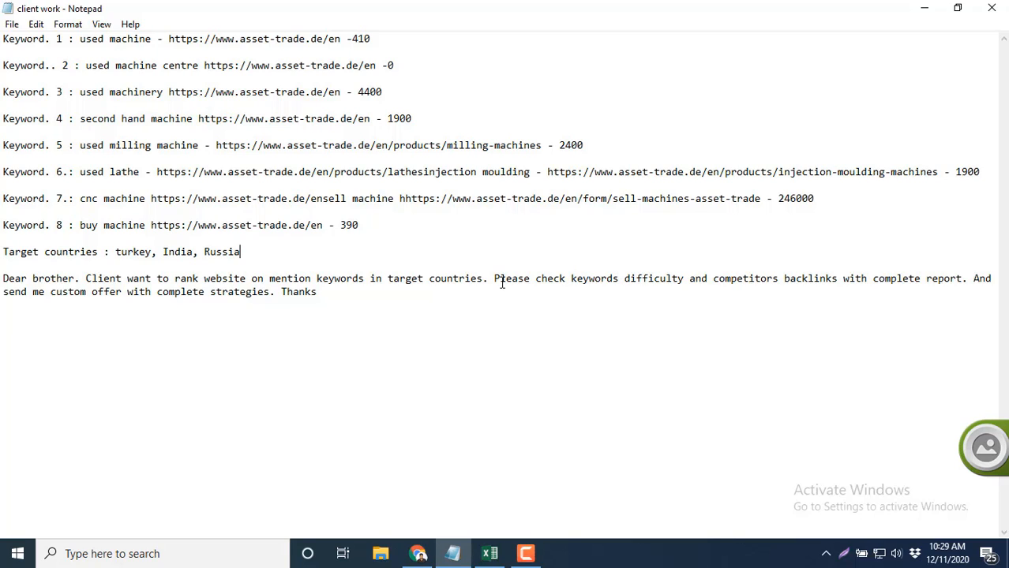
pyautogui.moveTo(570, 278); pyautogui.dragTo(690, 279)
pyautogui.click(713, 280)
pyautogui.click(837, 280)
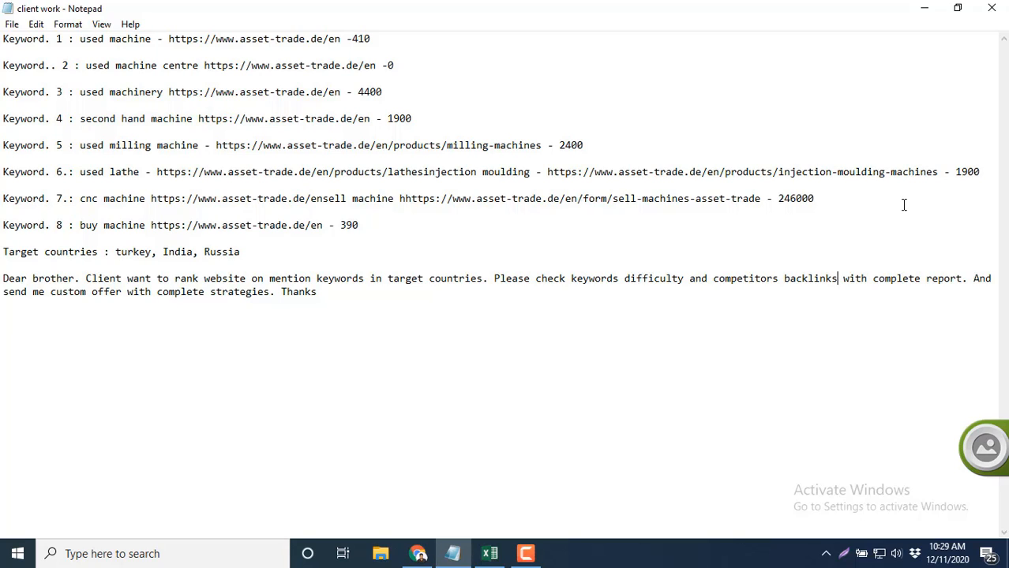
pyautogui.click(924, 14)
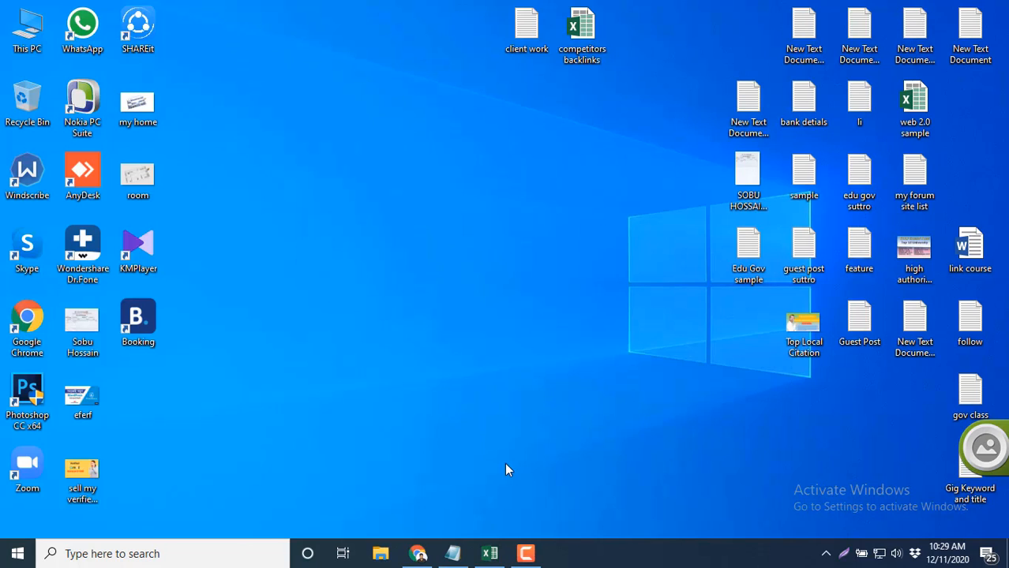
pyautogui.rightClick(409, 95)
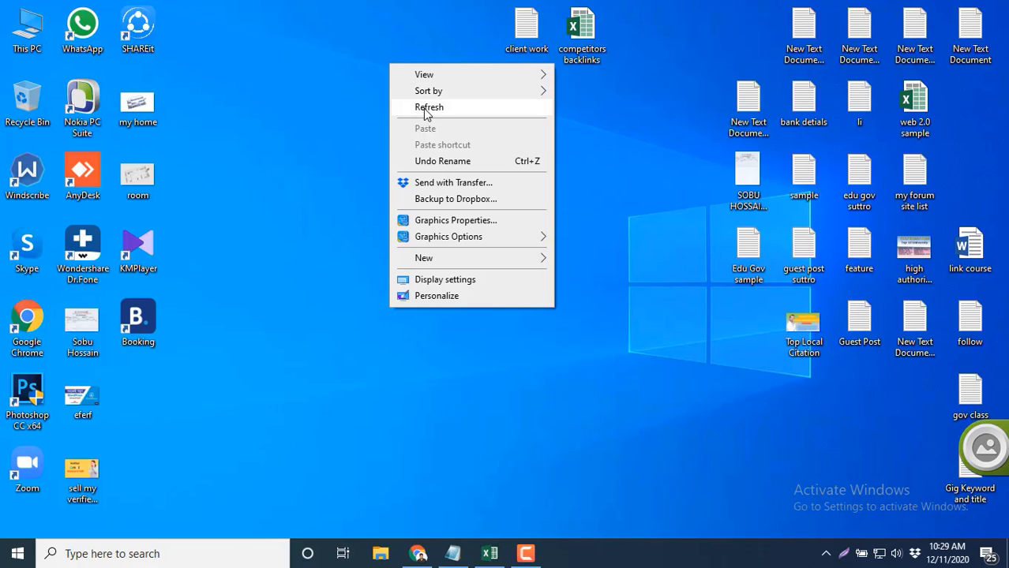
pyautogui.click(423, 108)
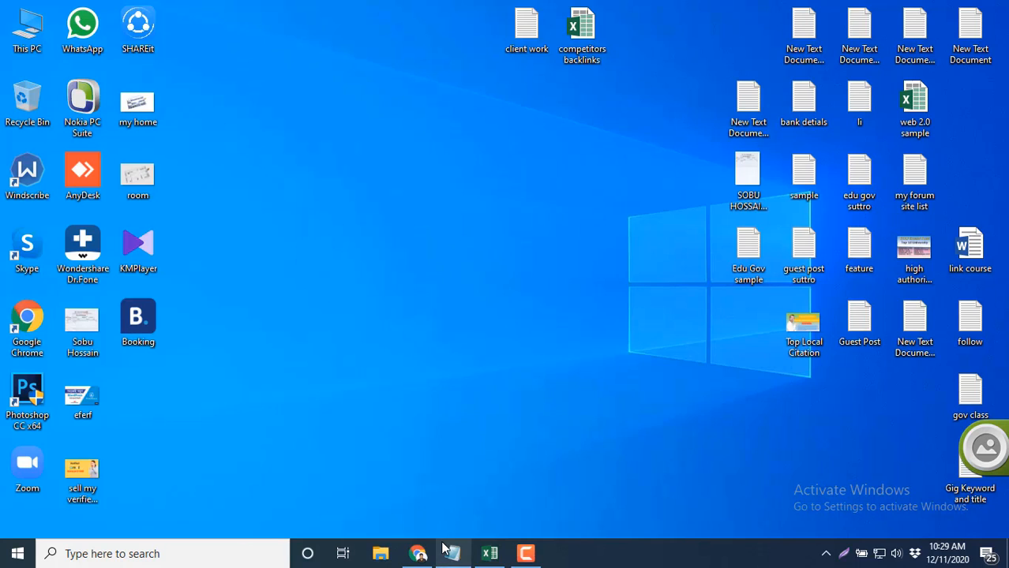
# Switch to the competitors backlinks workbook in Excel and enter the header "S.L" in cell A3
pyautogui.click(489, 554)
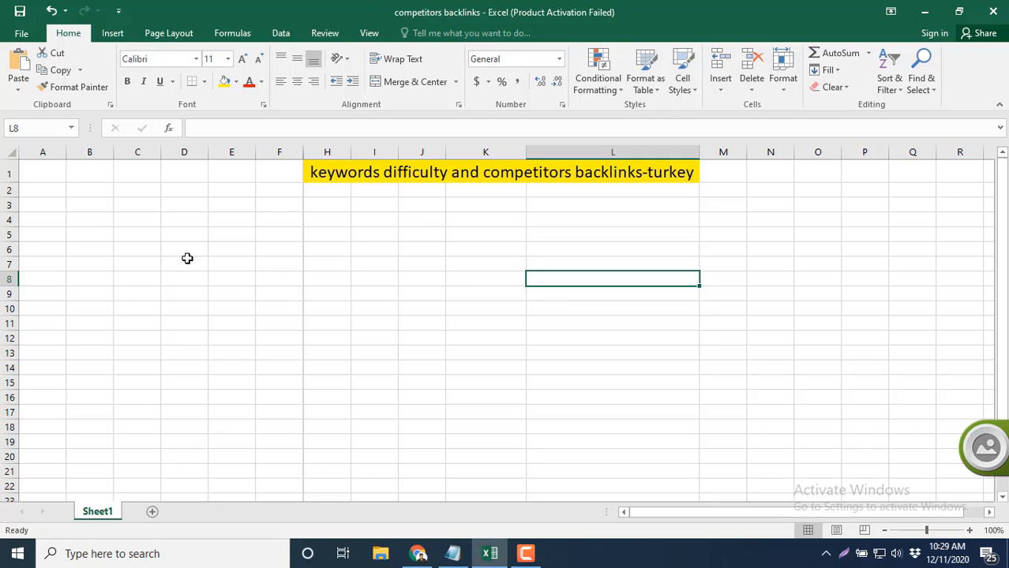
pyautogui.click(58, 206)
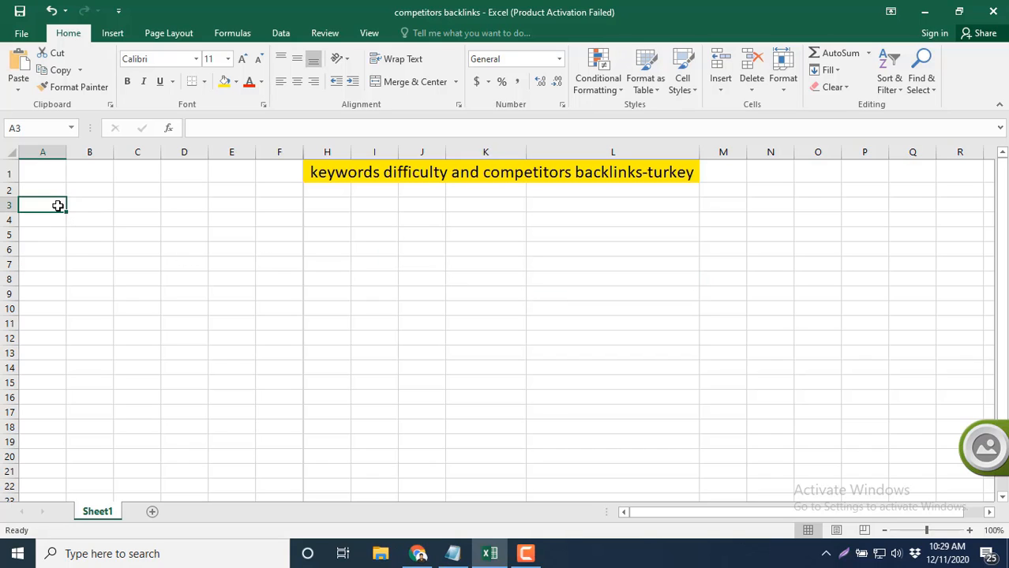
pyautogui.write('S')
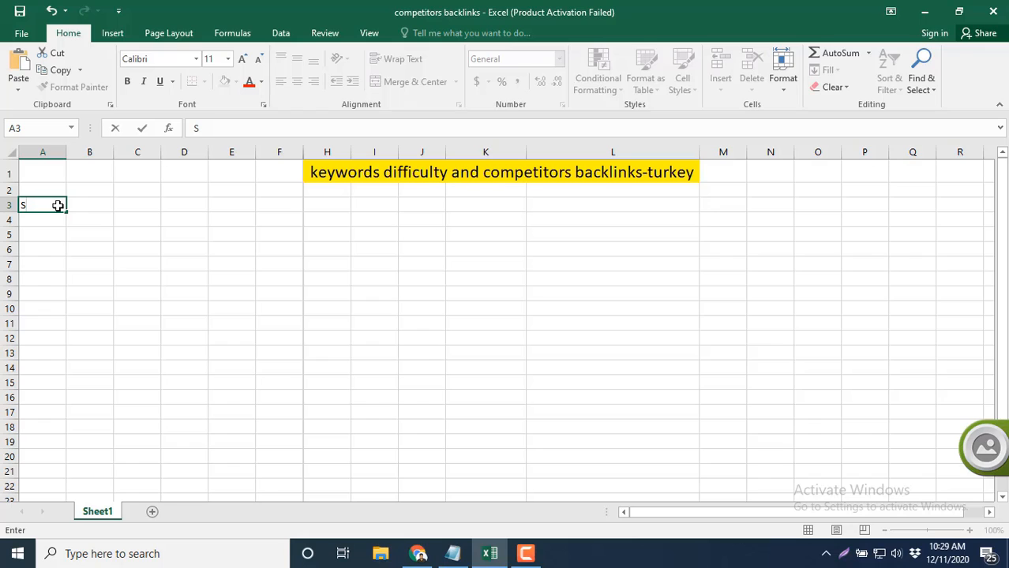
pyautogui.write('.l')
pyautogui.press('BackSpace')
pyautogui.write('L')
# Widen column B and enter the header "Keyword" in cell B3
pyautogui.click(92, 203)
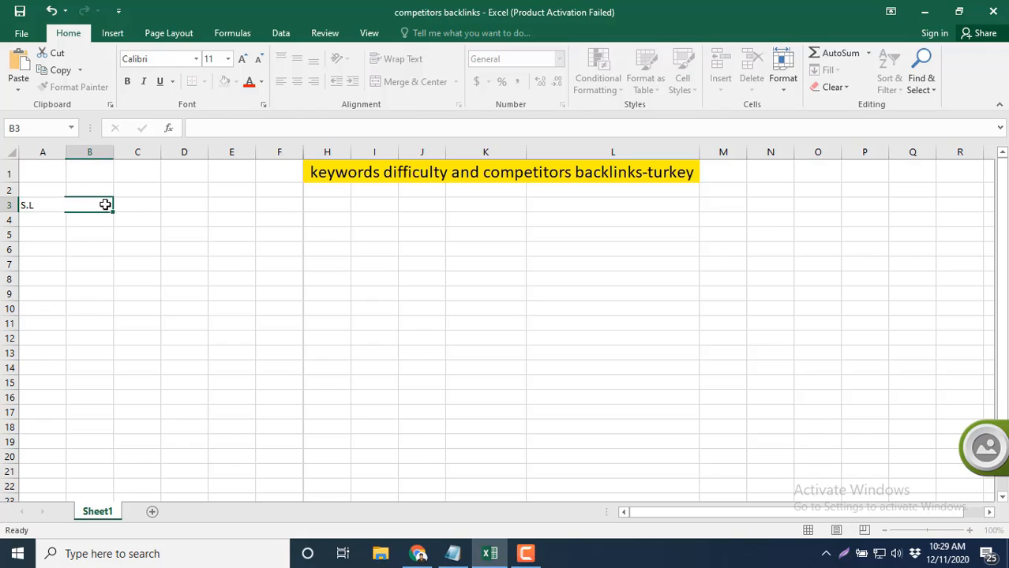
pyautogui.moveTo(115, 152); pyautogui.dragTo(156, 151)
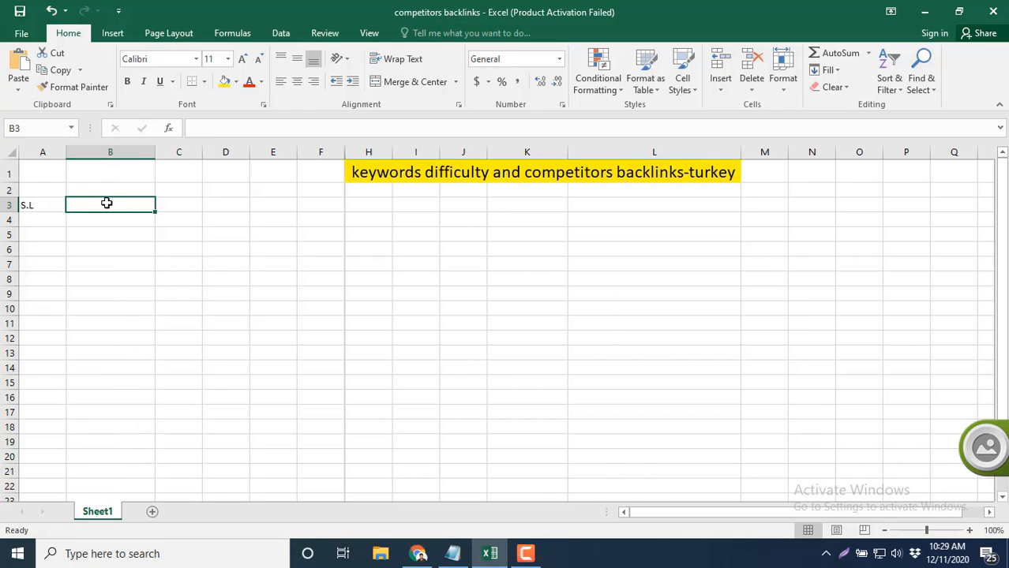
pyautogui.write('Ke')
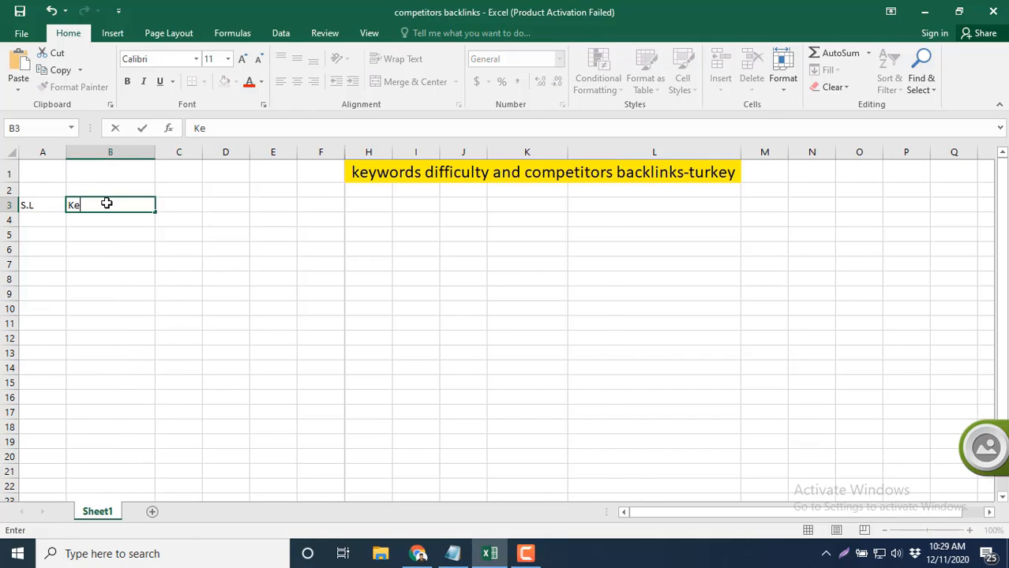
pyautogui.write('yword')
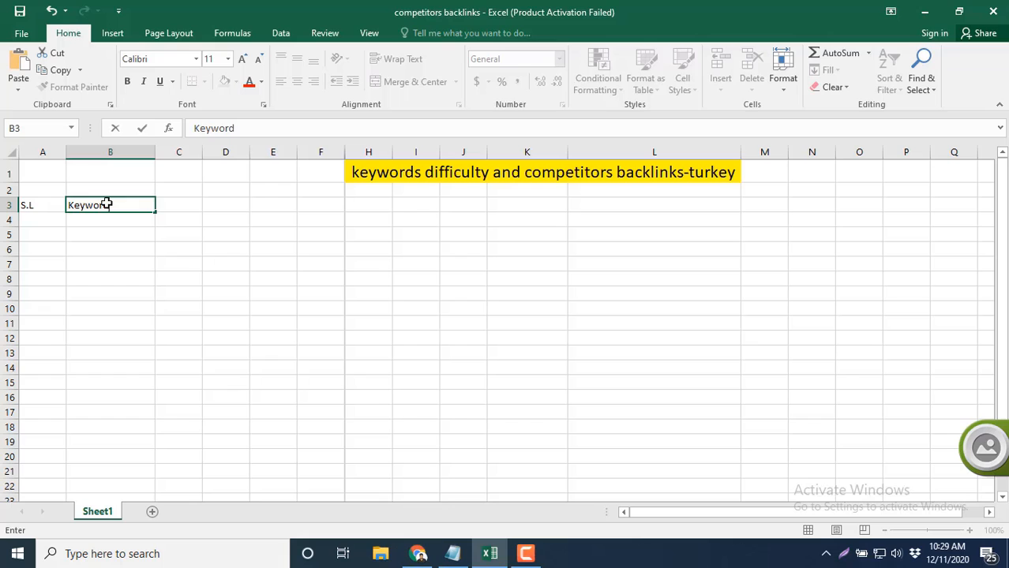
# Widen column C slightly and enter the header "Search" in cell C3
pyautogui.click(186, 205)
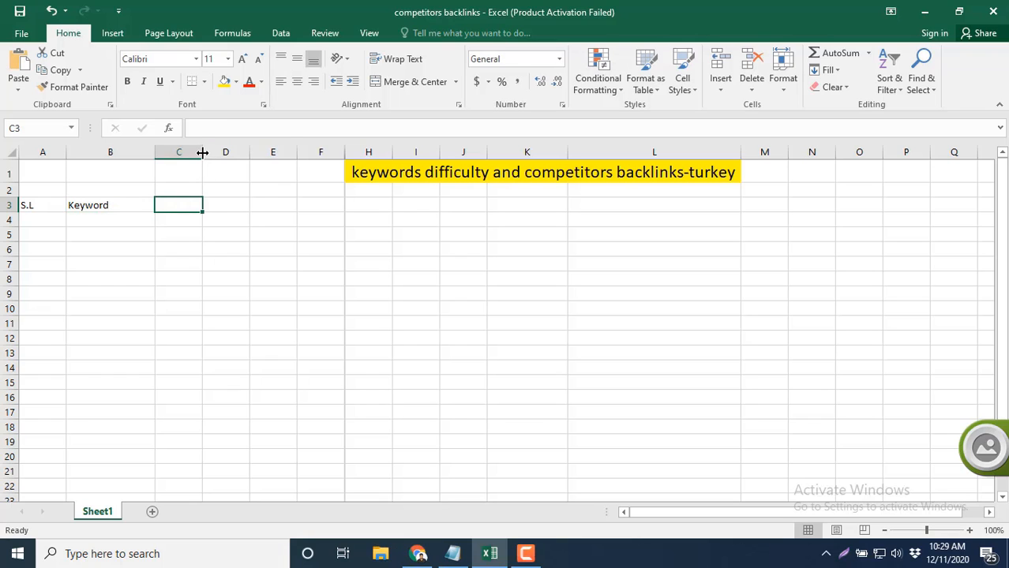
pyautogui.moveTo(203, 152); pyautogui.dragTo(223, 151)
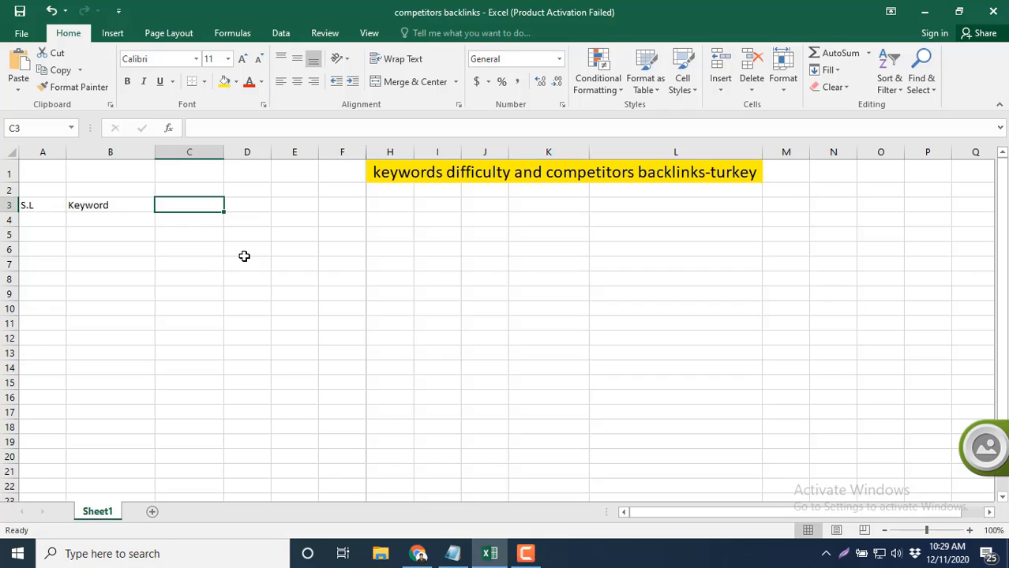
pyautogui.write('Sear')
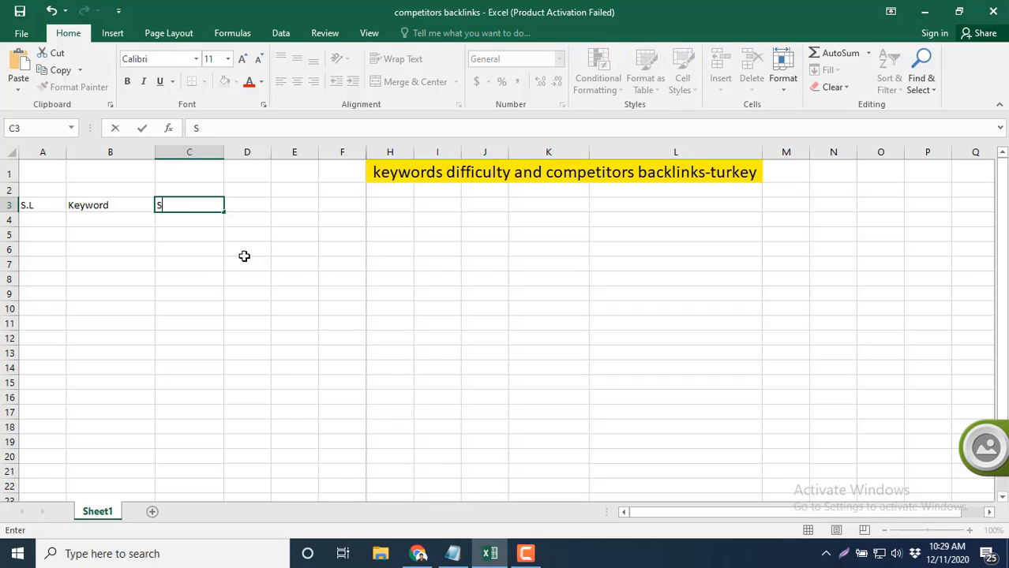
pyautogui.write('ch')
pyautogui.click(218, 252)
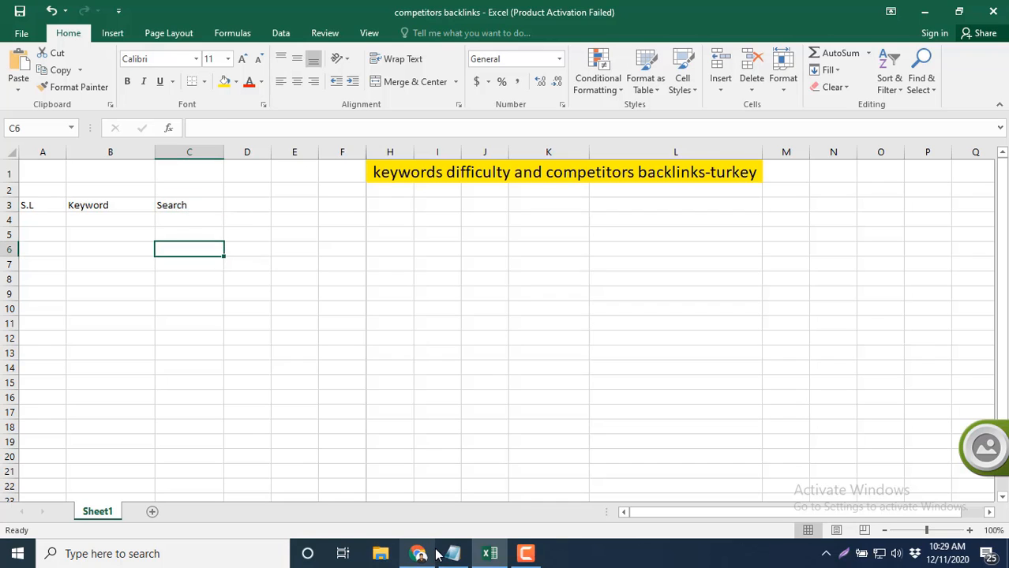
# Copy the first keyword, "used machine", from the Notepad client notes into cell B4 of the Excel sheet
pyautogui.moveTo(436, 558)
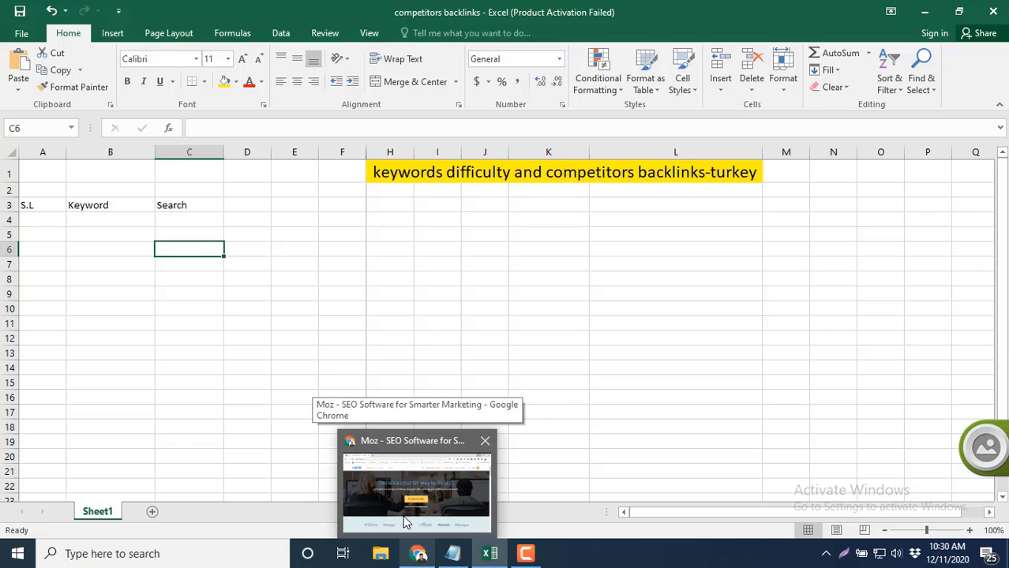
pyautogui.moveTo(404, 521)
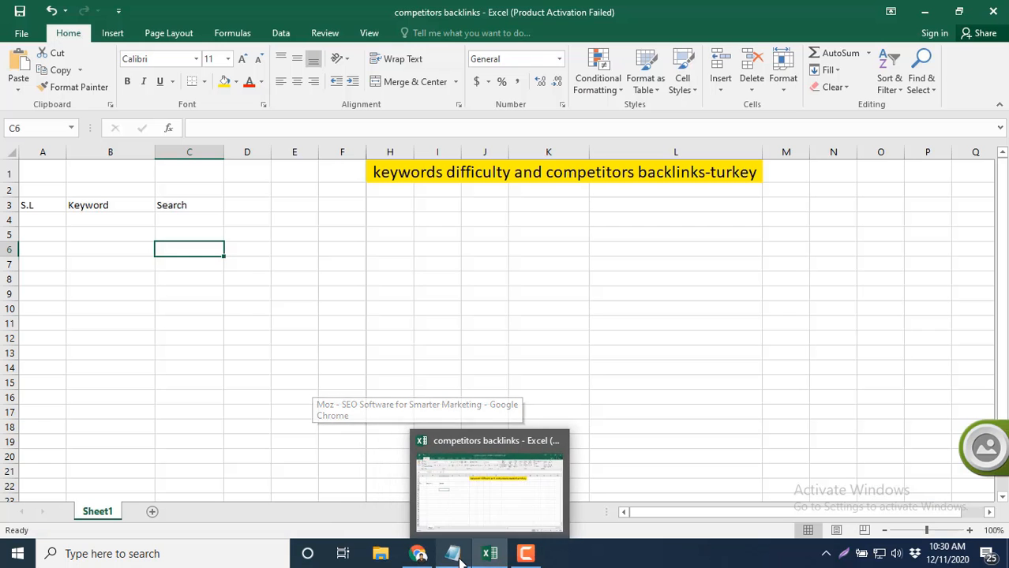
pyautogui.click(455, 554)
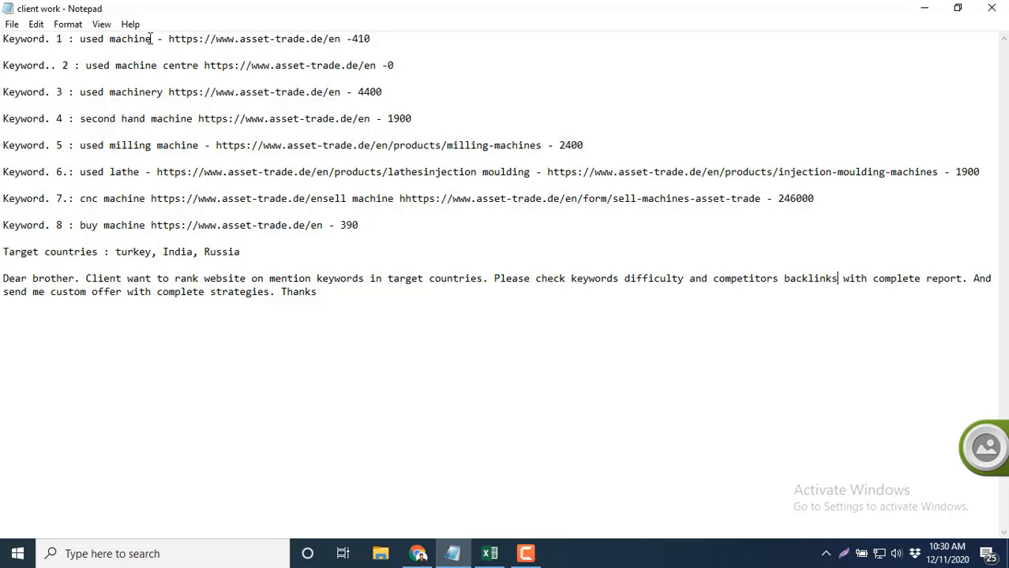
pyautogui.moveTo(154, 39); pyautogui.dragTo(81, 38)
pyautogui.hotkey('ctrl', 'c')
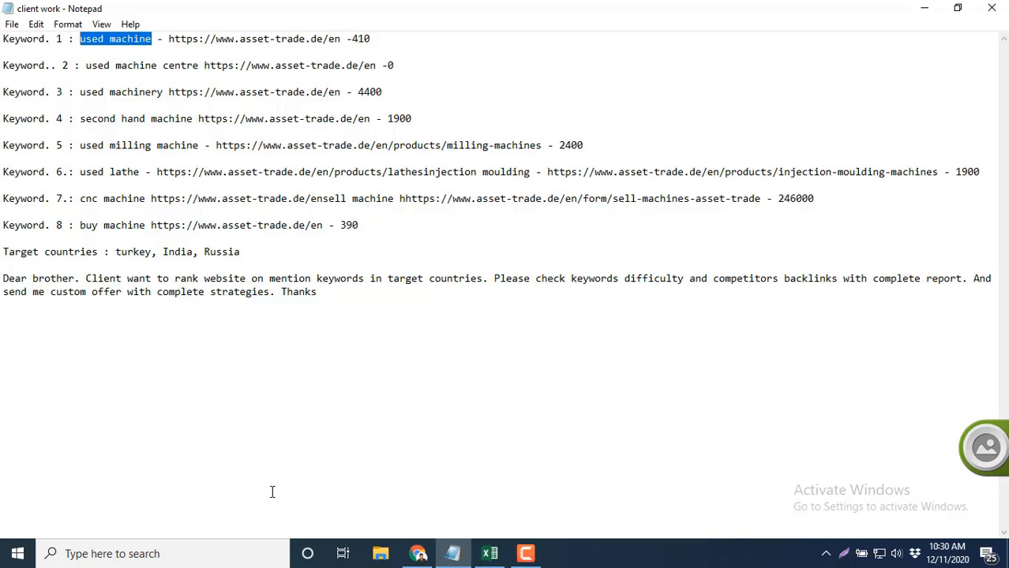
pyautogui.click(488, 553)
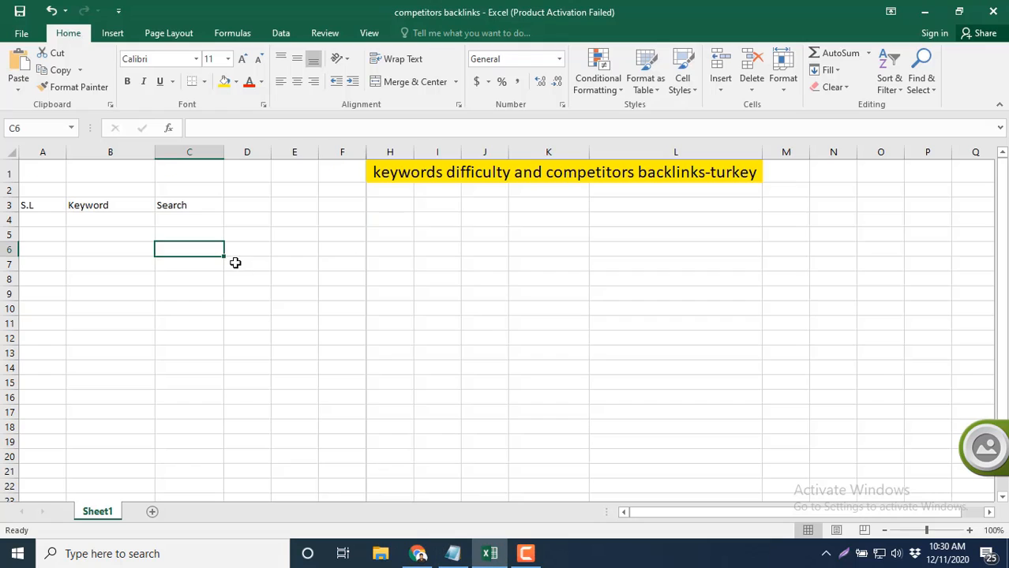
pyautogui.click(123, 220)
pyautogui.hotkey('ctrl', 'v')
# Copy the second keyword, "used machine centre", from the Notepad client notes into cell B5 of the Excel sheet
pyautogui.click(452, 553)
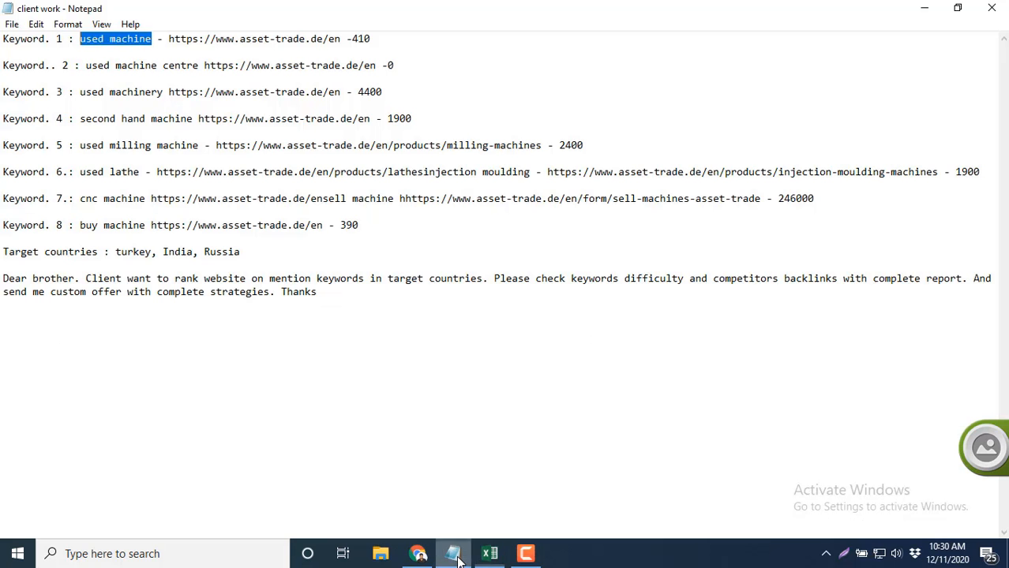
pyautogui.moveTo(199, 66); pyautogui.dragTo(85, 66)
pyautogui.hotkey('ctrl', 'c')
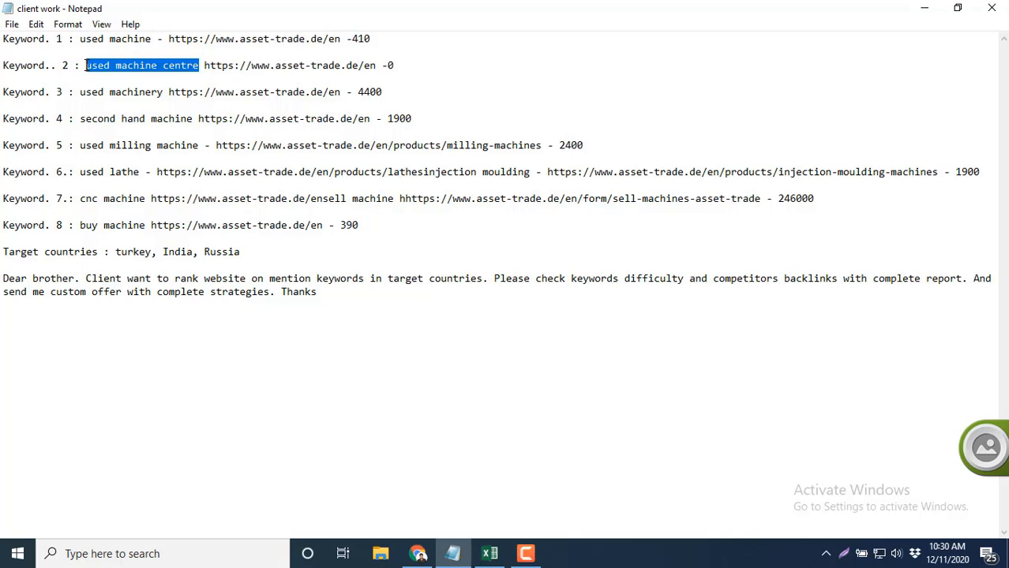
pyautogui.click(489, 553)
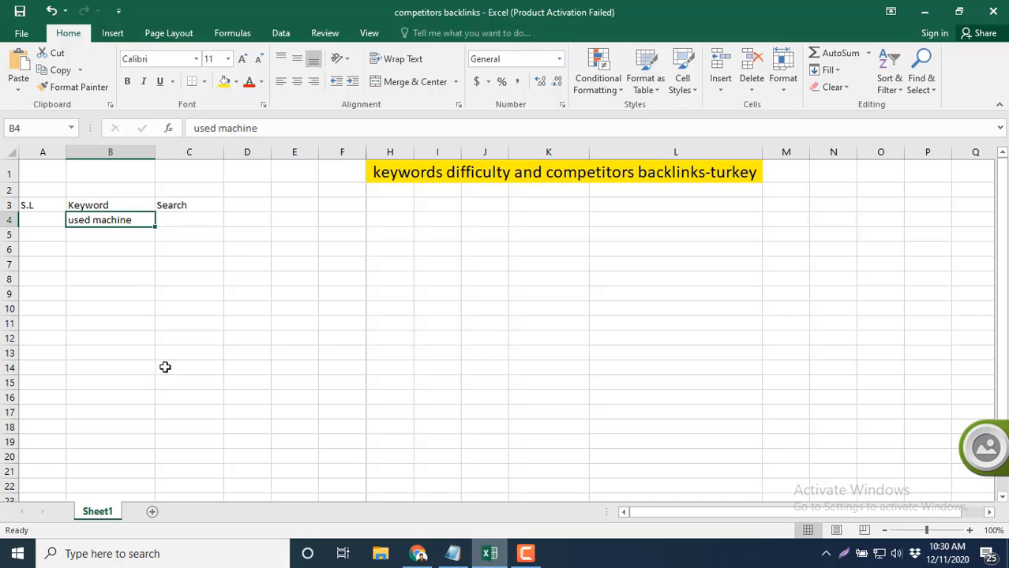
pyautogui.click(117, 235)
pyautogui.hotkey('ctrl', 'v')
# Copy the third keyword, "used machinery", from the Notepad client notes into cell B6 of the Excel sheet
pyautogui.click(126, 250)
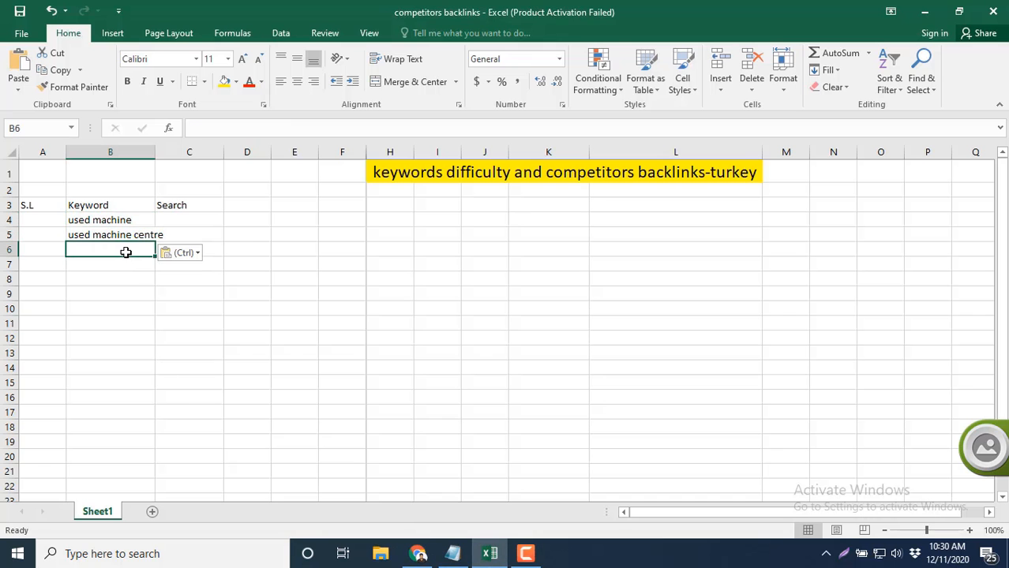
pyautogui.click(453, 553)
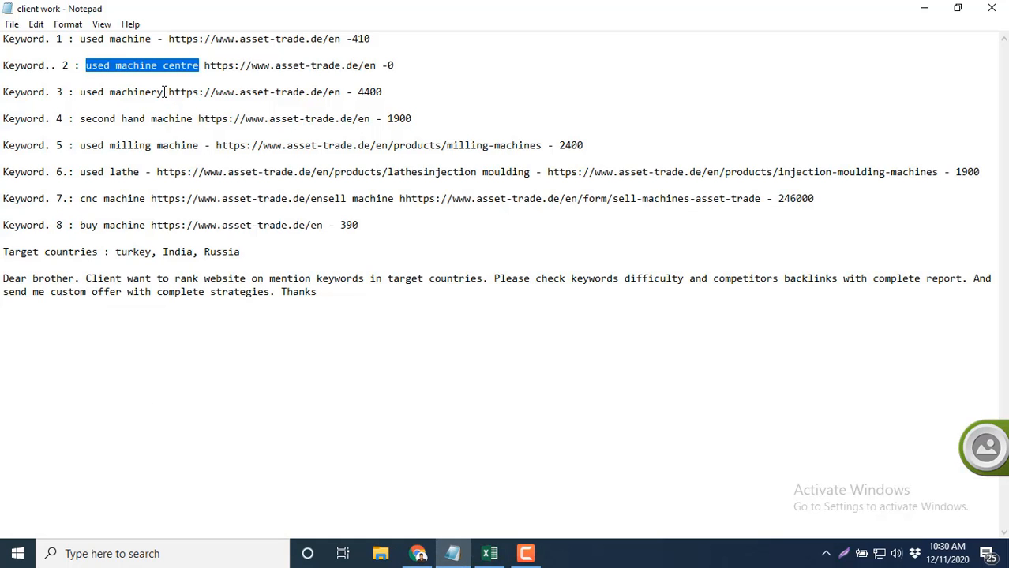
pyautogui.moveTo(163, 92); pyautogui.dragTo(81, 92)
pyautogui.hotkey('ctrl', 'c')
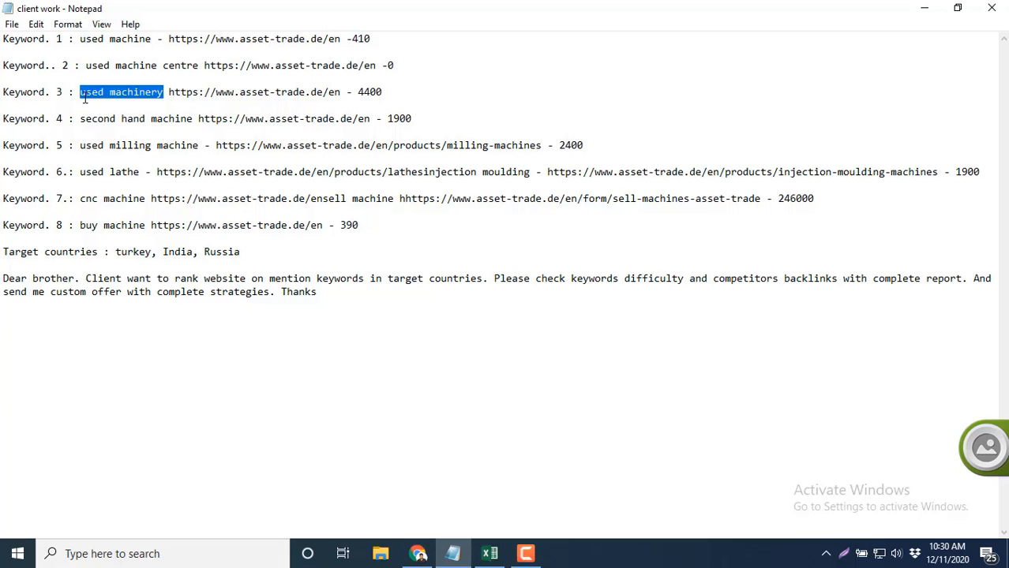
pyautogui.hotkey('alt', 'Tab')
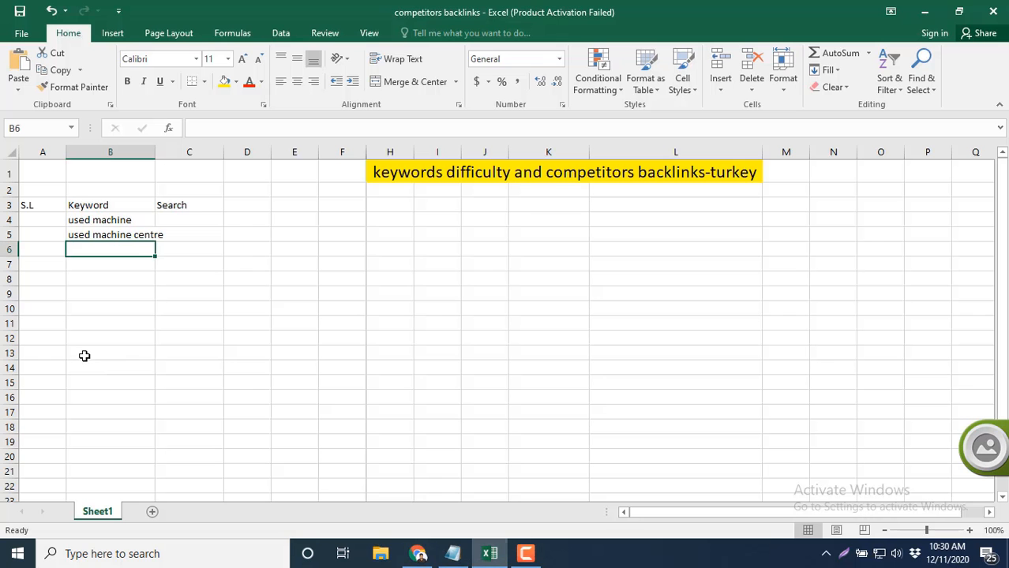
pyautogui.hotkey('ctrl', 'v')
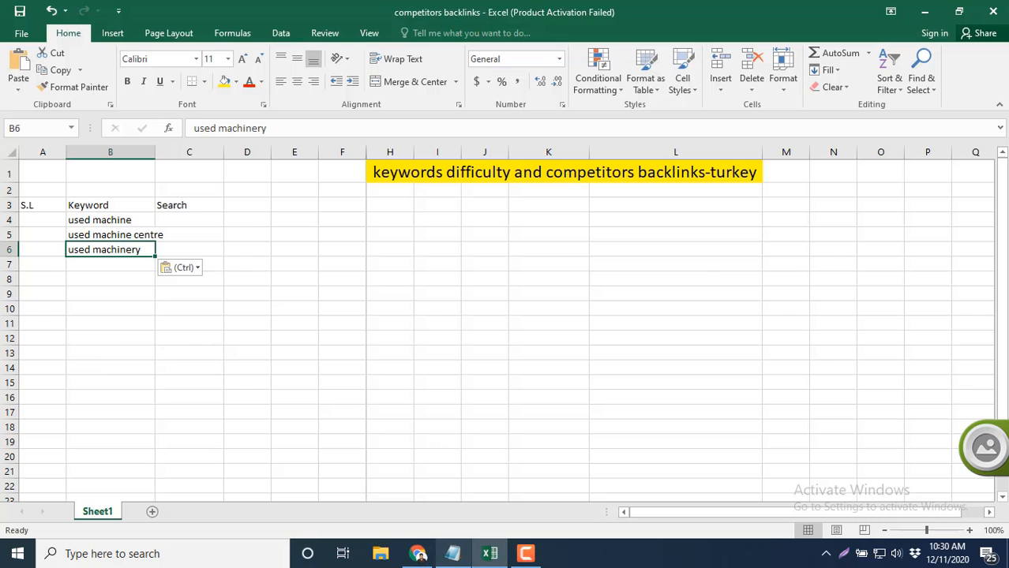
# Copy the fourth keyword, "second hand machine", from the Notepad client notes into cell B7 of the Excel sheet and save the workbook
pyautogui.click(452, 553)
pyautogui.moveTo(193, 118); pyautogui.dragTo(79, 121)
pyautogui.hotkey('ctrl', 'c')
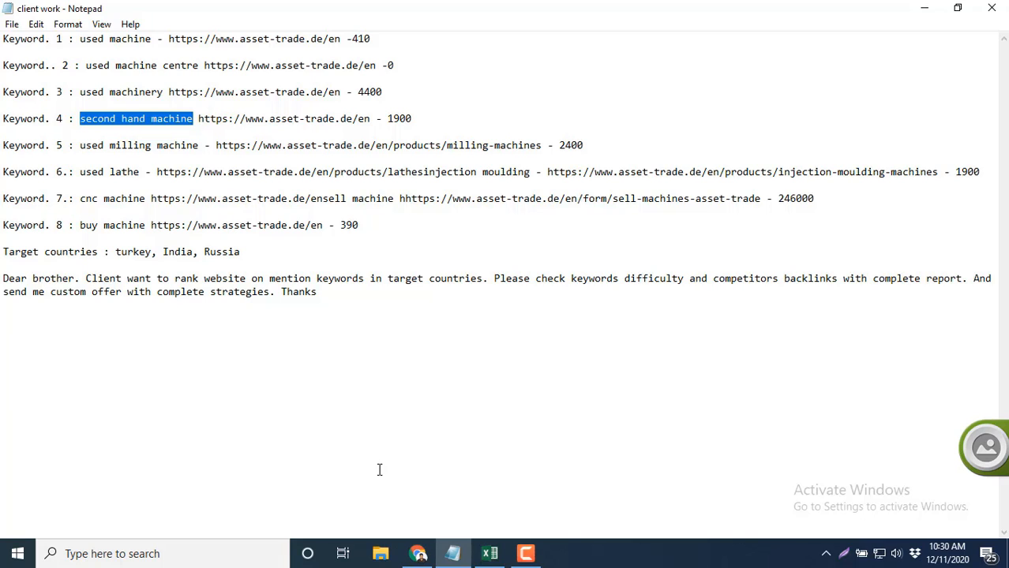
pyautogui.click(489, 553)
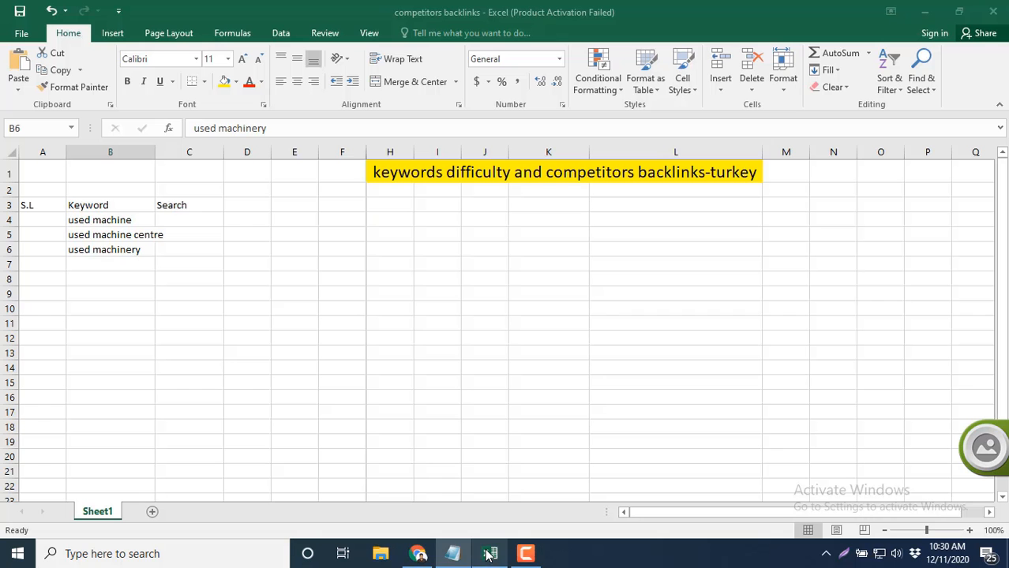
pyautogui.click(122, 265)
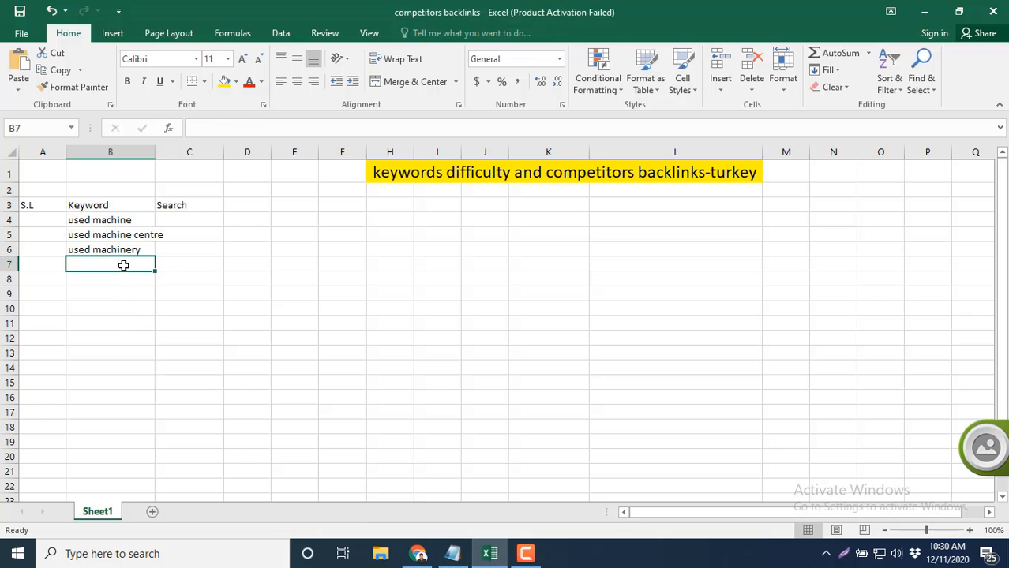
pyautogui.hotkey('ctrl', 'v')
pyautogui.click(111, 278)
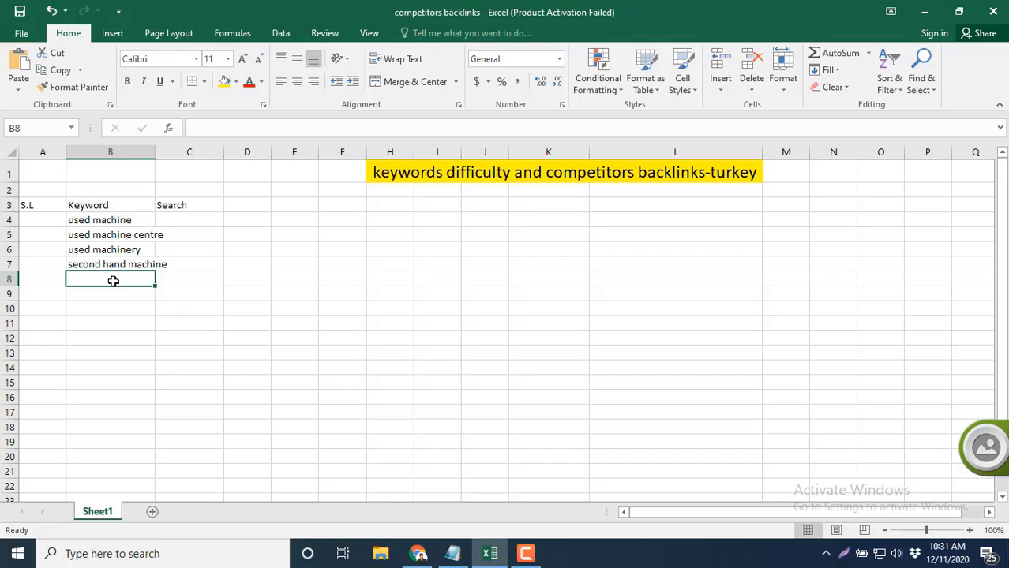
pyautogui.hotkey('ctrl', 's')
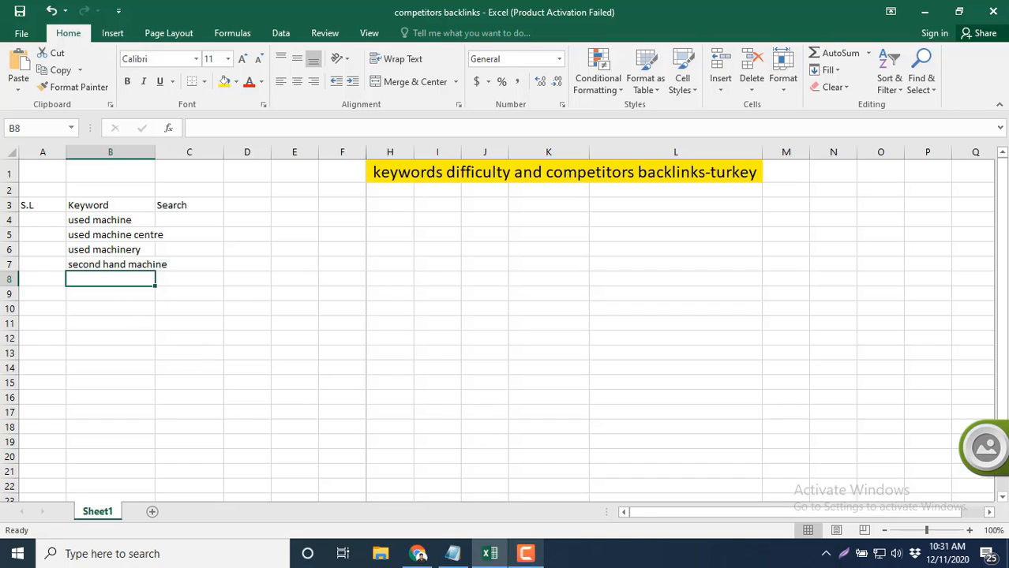
# Copy the fifth keyword, "used milling machine", from the Notepad client notes into cell B8 of the Excel sheet
pyautogui.click(462, 557)
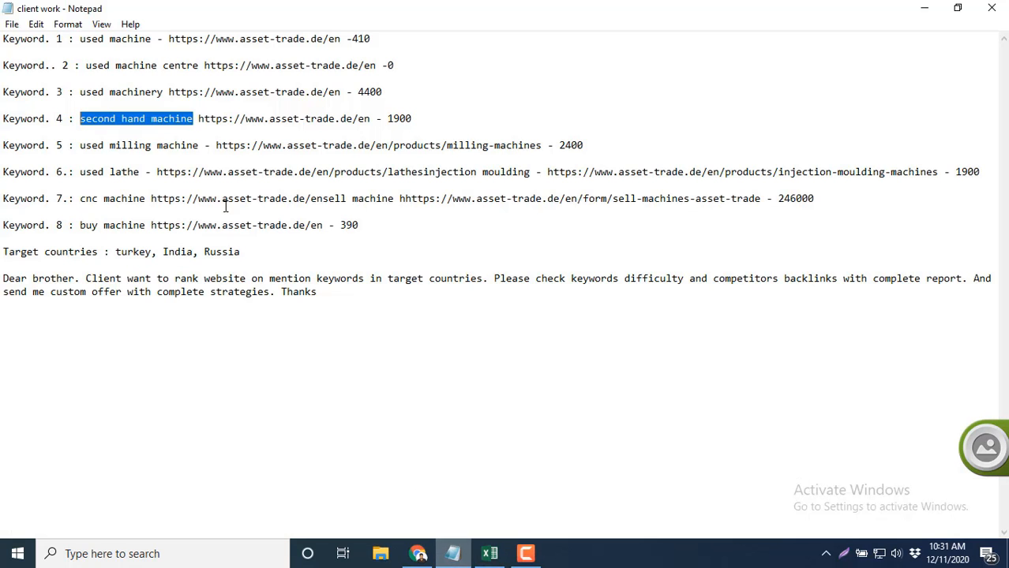
pyautogui.click(198, 146)
pyautogui.moveTo(199, 146); pyautogui.dragTo(80, 144)
pyautogui.hotkey('ctrl', 'c')
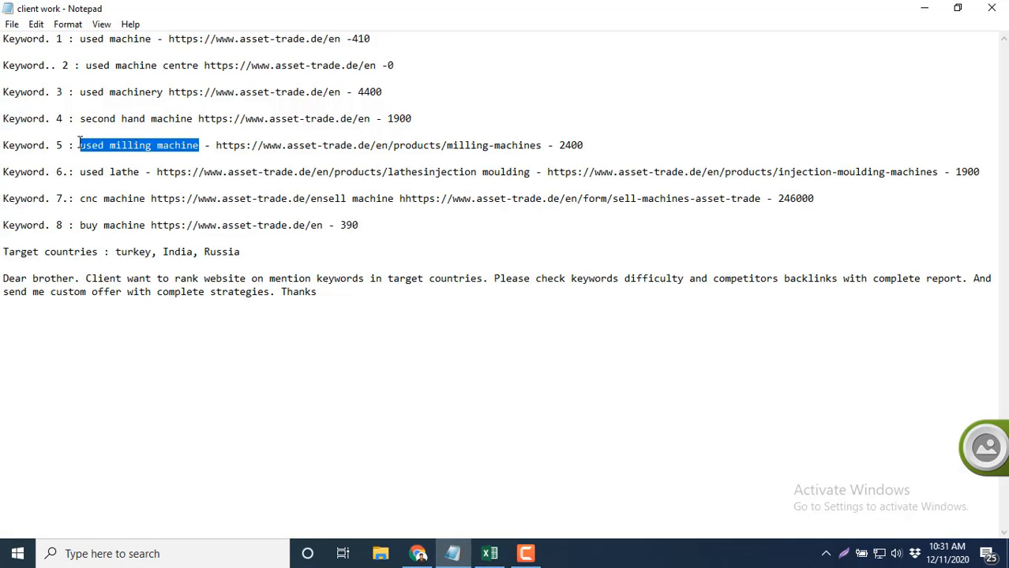
pyautogui.click(489, 555)
pyautogui.hotkey('ctrl', 'v')
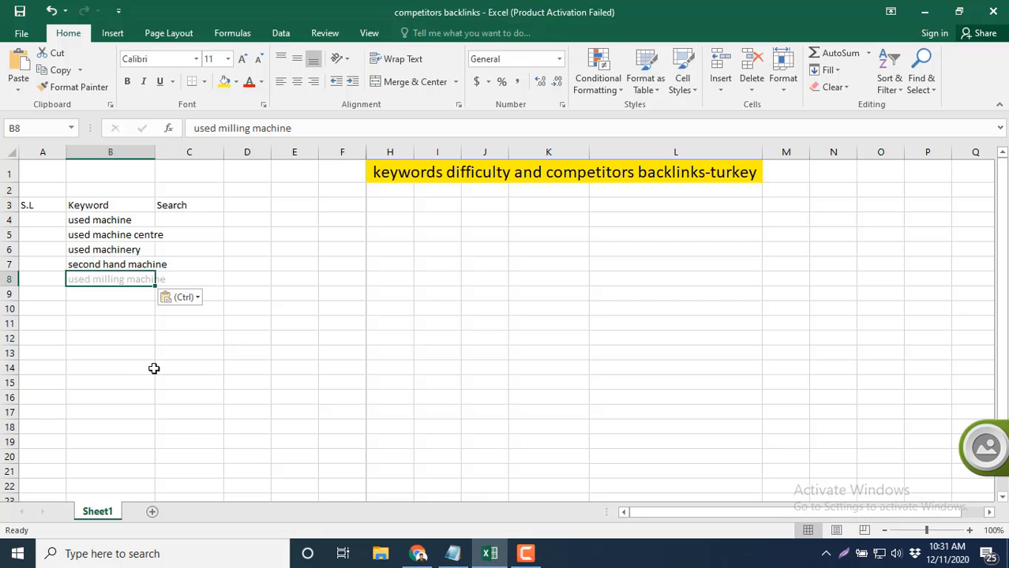
# Copy the sixth keyword, "used lathe", from the Notepad client notes into cell B9 of the Excel sheet
pyautogui.click(90, 296)
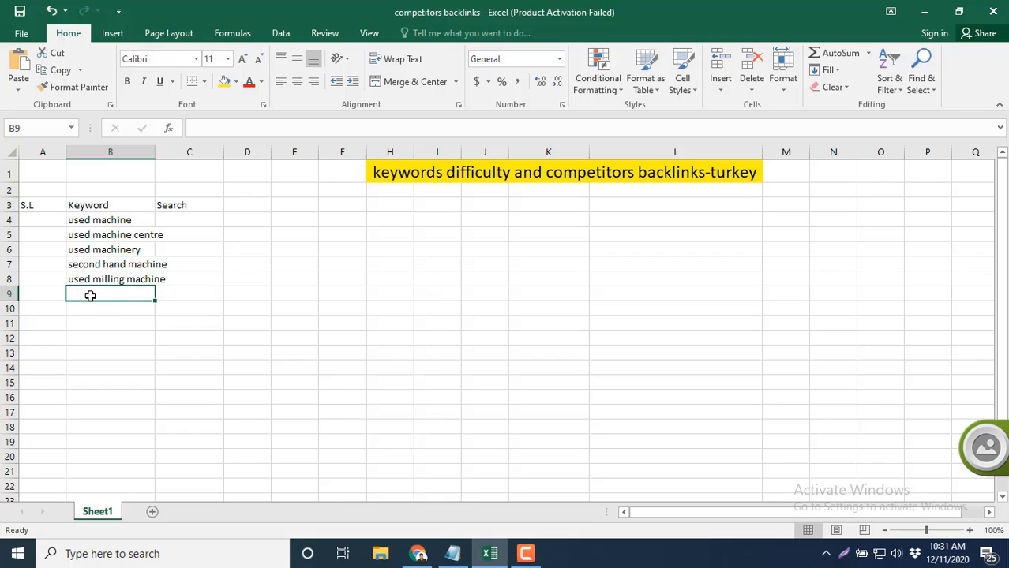
pyautogui.click(452, 553)
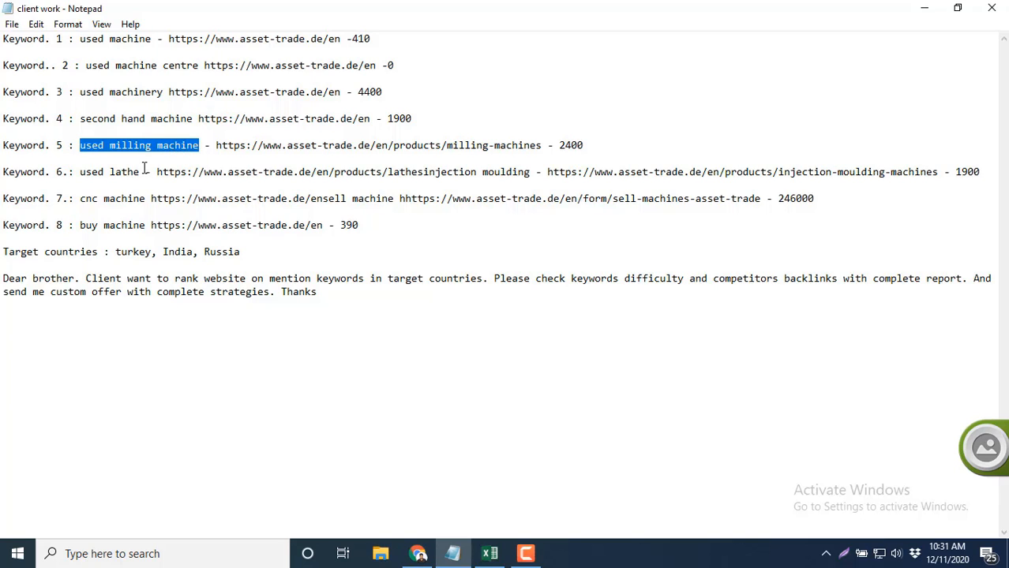
pyautogui.moveTo(141, 172); pyautogui.dragTo(81, 170)
pyautogui.hotkey('ctrl', 'c')
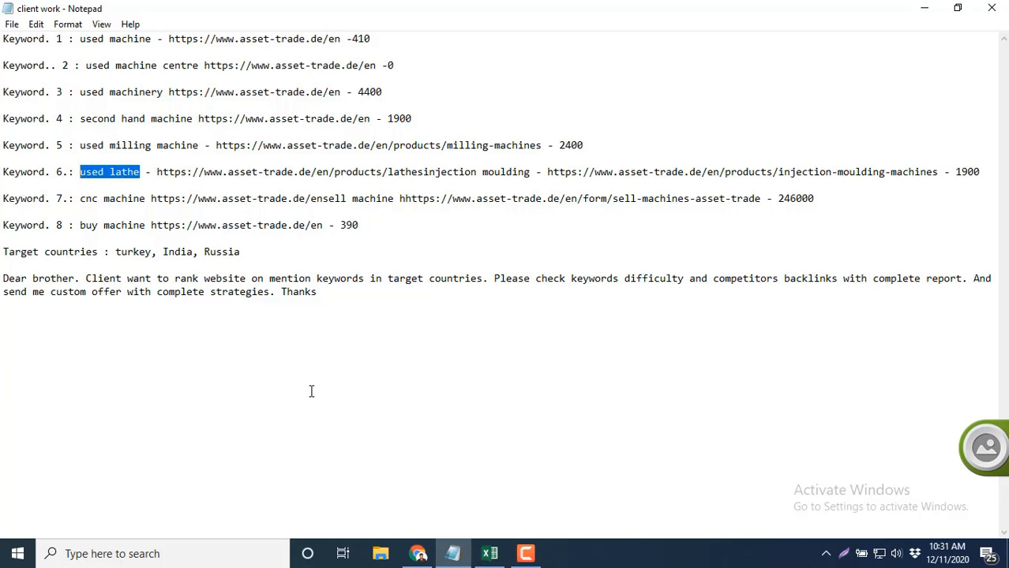
pyautogui.click(489, 553)
pyautogui.hotkey('ctrl', 'v')
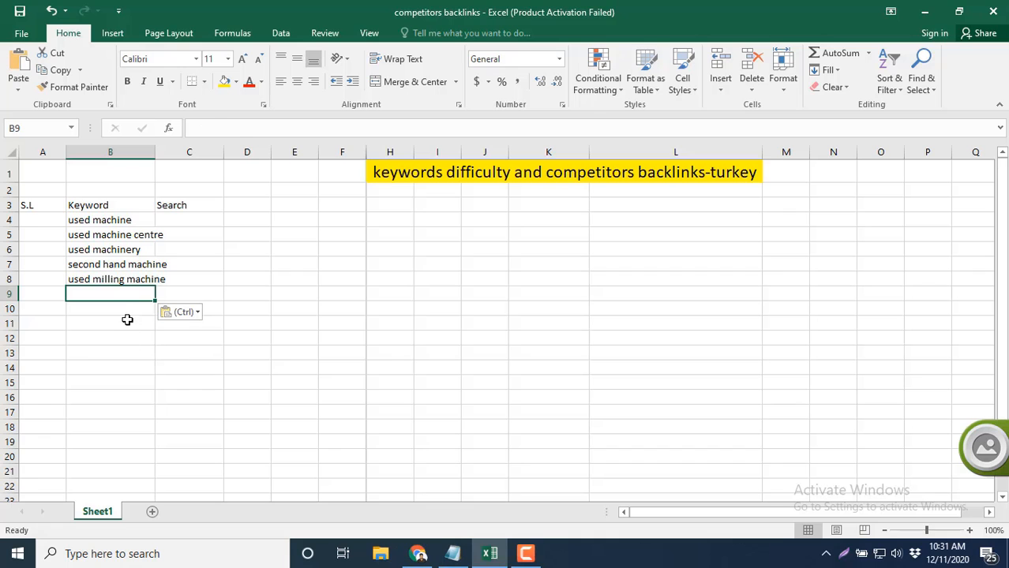
pyautogui.press('Return')
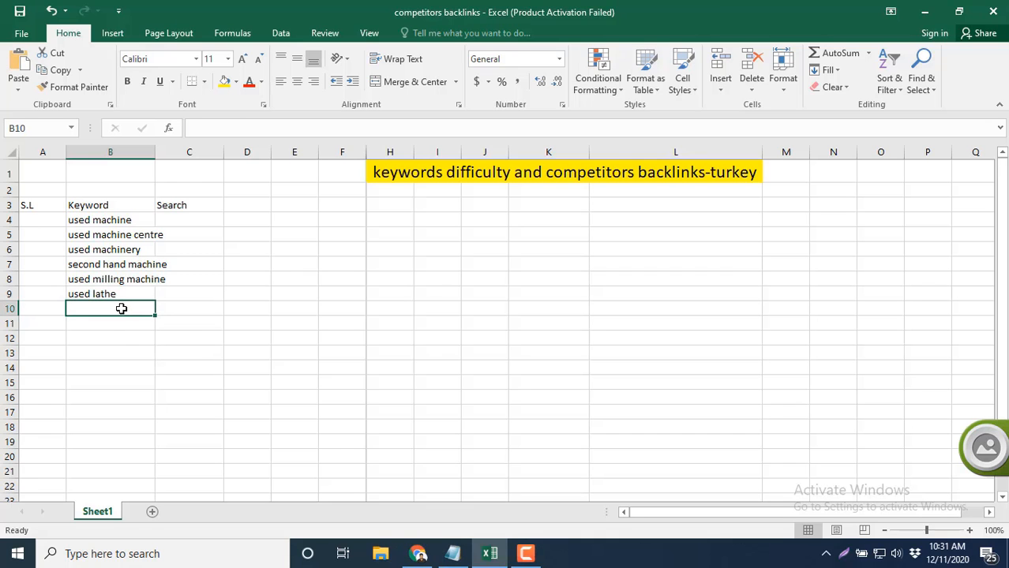
# Copy the seventh keyword, "cnc machine", from the Notepad client notes into cell B10 of the Excel sheet
pyautogui.click(420, 554)
pyautogui.click(420, 554)
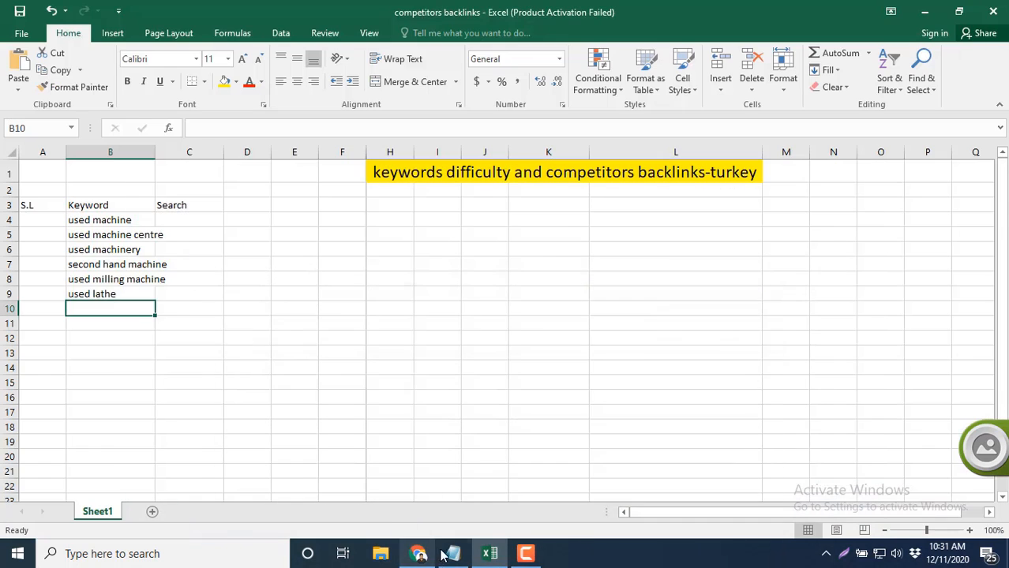
pyautogui.click(453, 554)
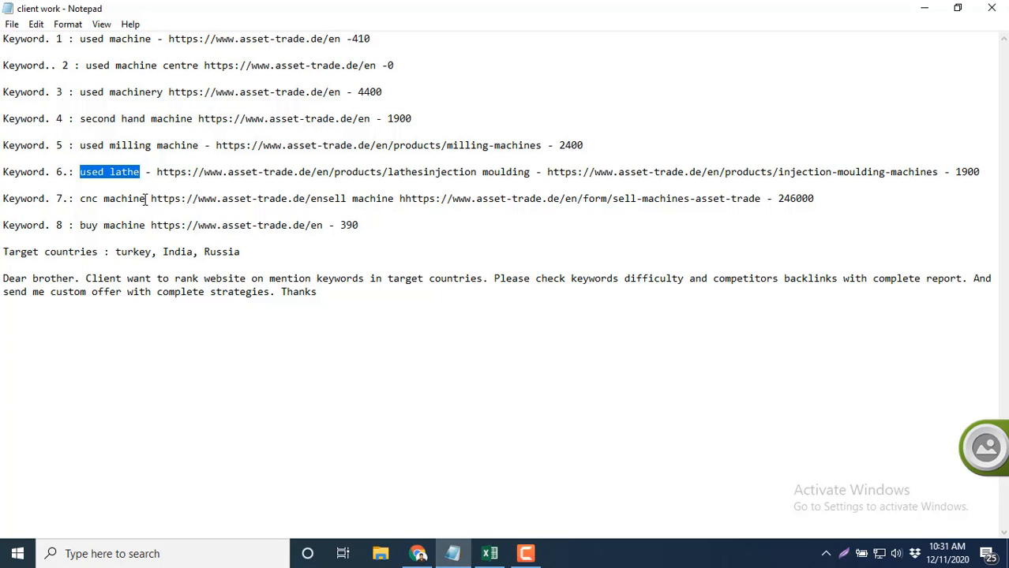
pyautogui.moveTo(146, 199); pyautogui.dragTo(81, 198)
pyautogui.hotkey('ctrl', 'c')
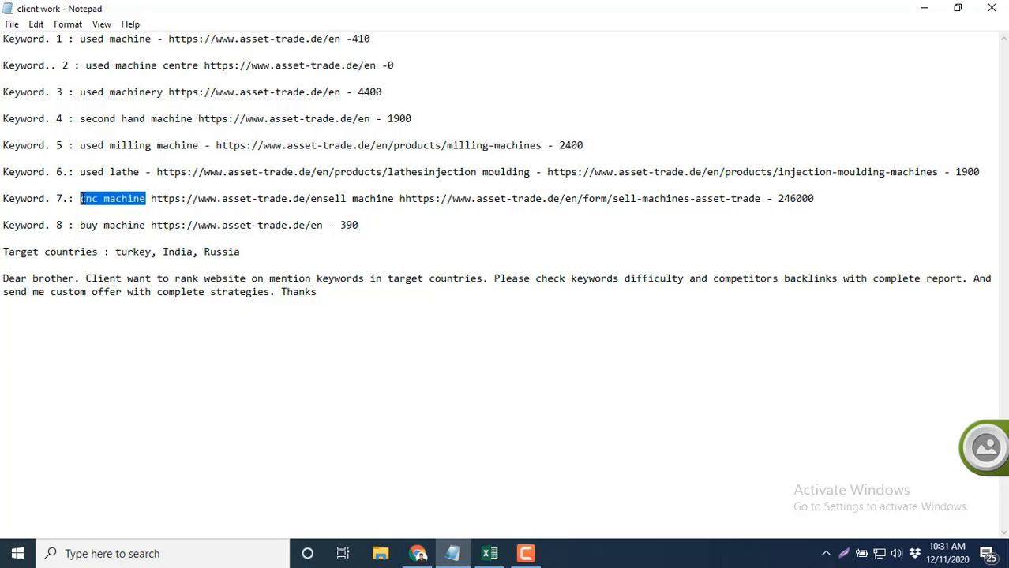
pyautogui.click(489, 553)
pyautogui.hotkey('ctrl', 'v')
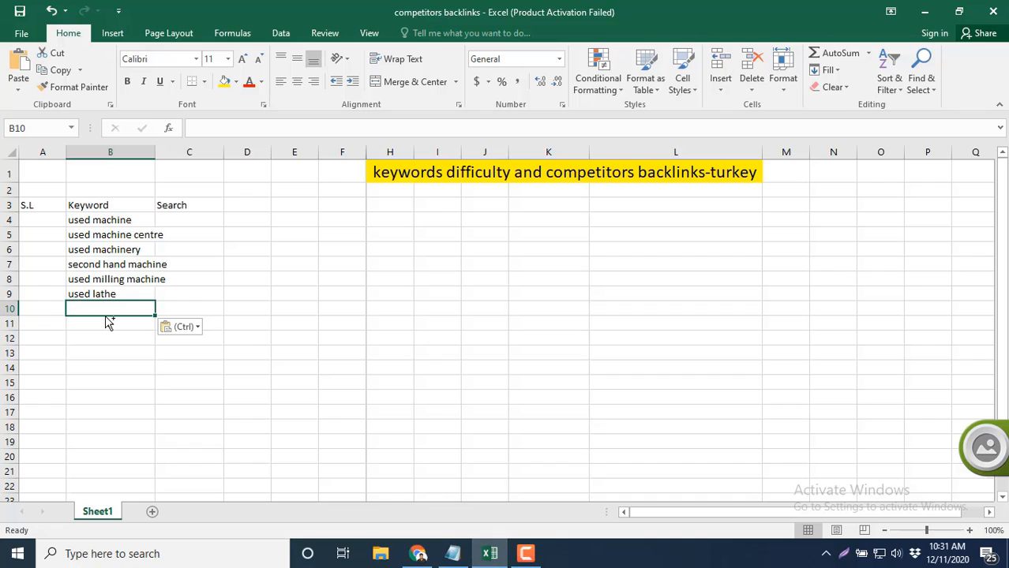
# Copy the eighth keyword, "buy machine", from the Notepad client notes into cell B11 of the Excel sheet
pyautogui.click(112, 330)
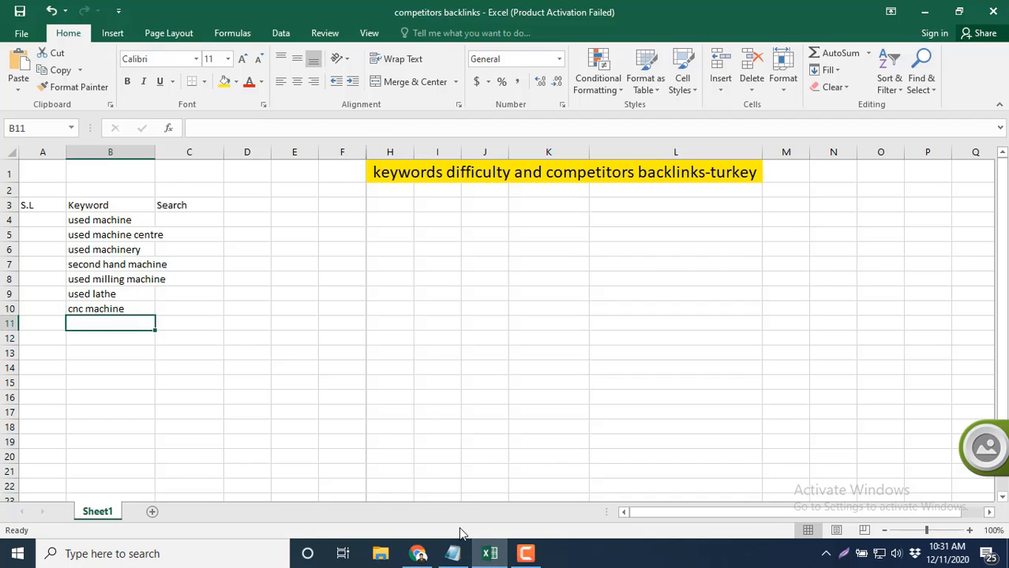
pyautogui.click(452, 553)
pyautogui.moveTo(146, 226); pyautogui.dragTo(81, 224)
pyautogui.hotkey('ctrl', 'c')
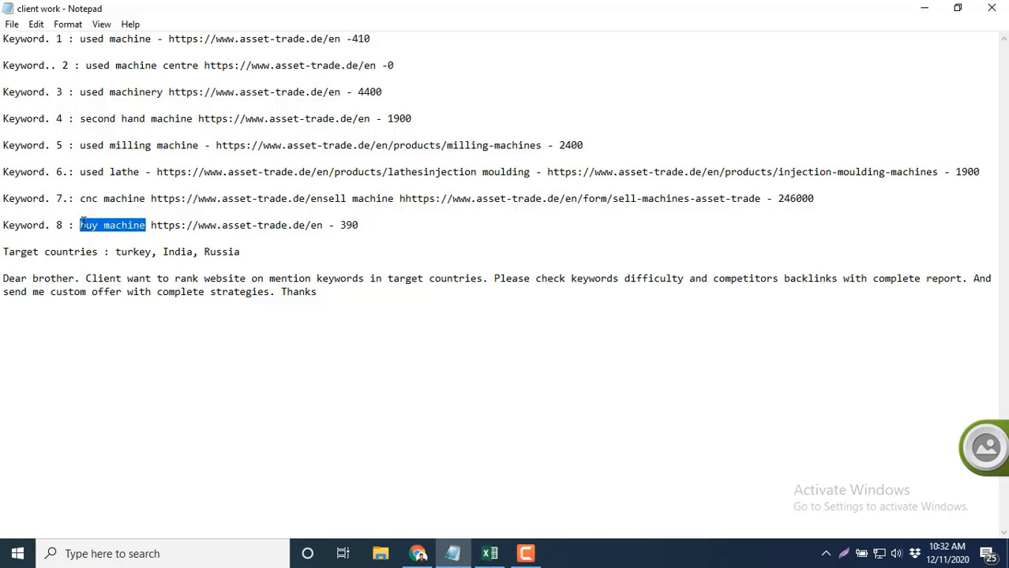
pyautogui.click(490, 553)
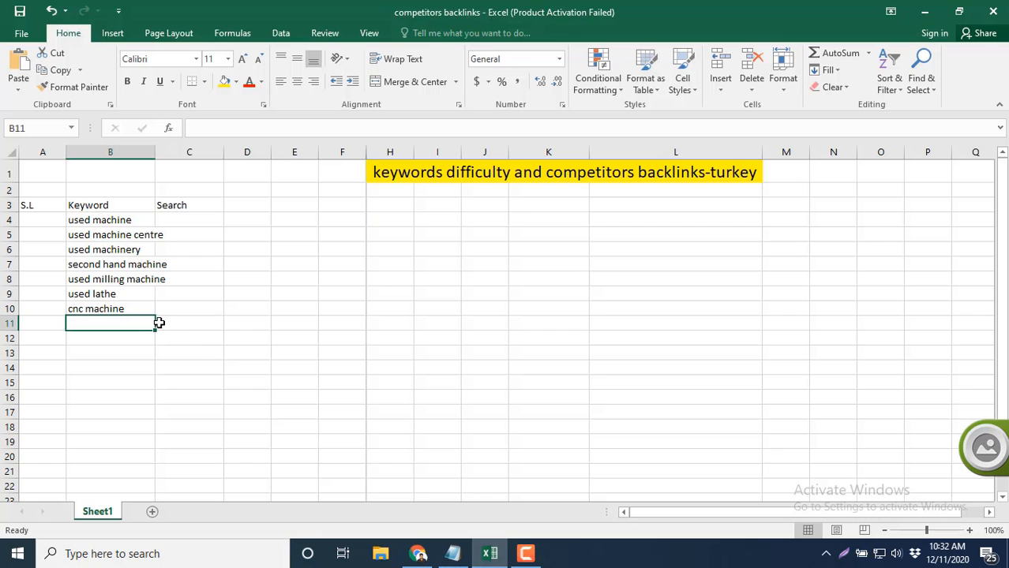
pyautogui.hotkey('ctrl', 'v')
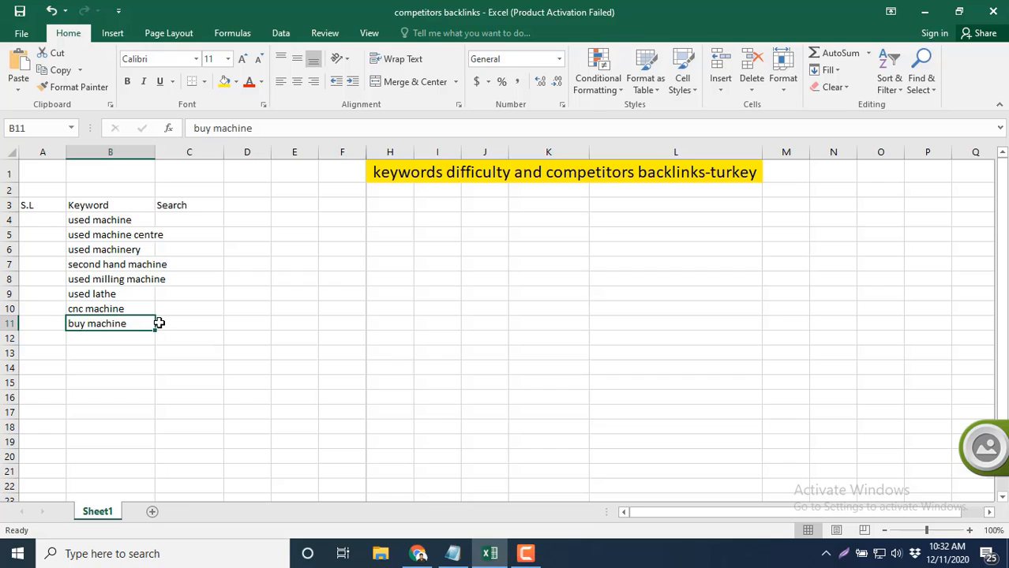
# Fill the header cells A3 to O3 with light blue and set their font size to 18
pyautogui.click(55, 221)
pyautogui.moveTo(35, 203); pyautogui.dragTo(859, 205)
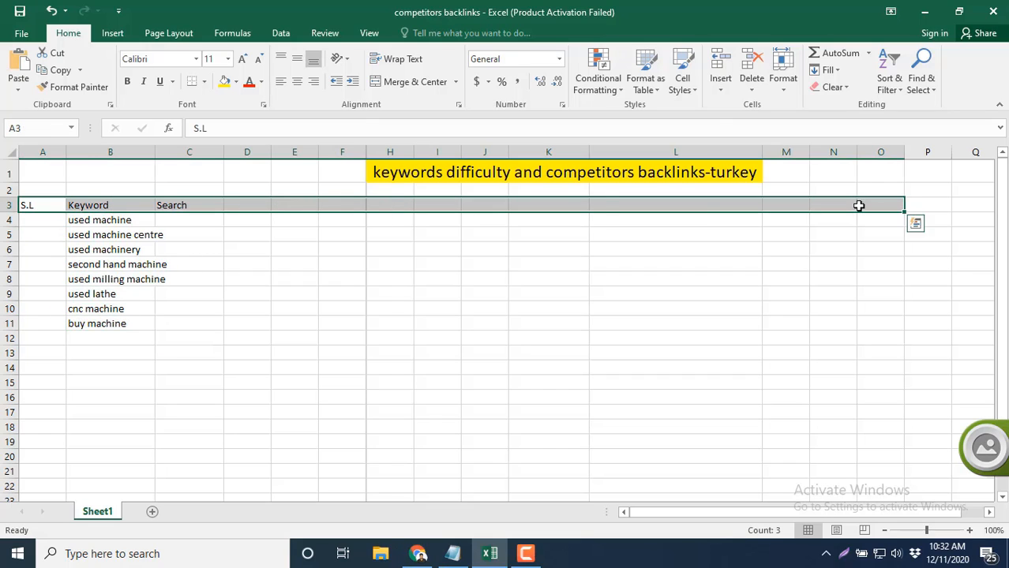
pyautogui.click(236, 81)
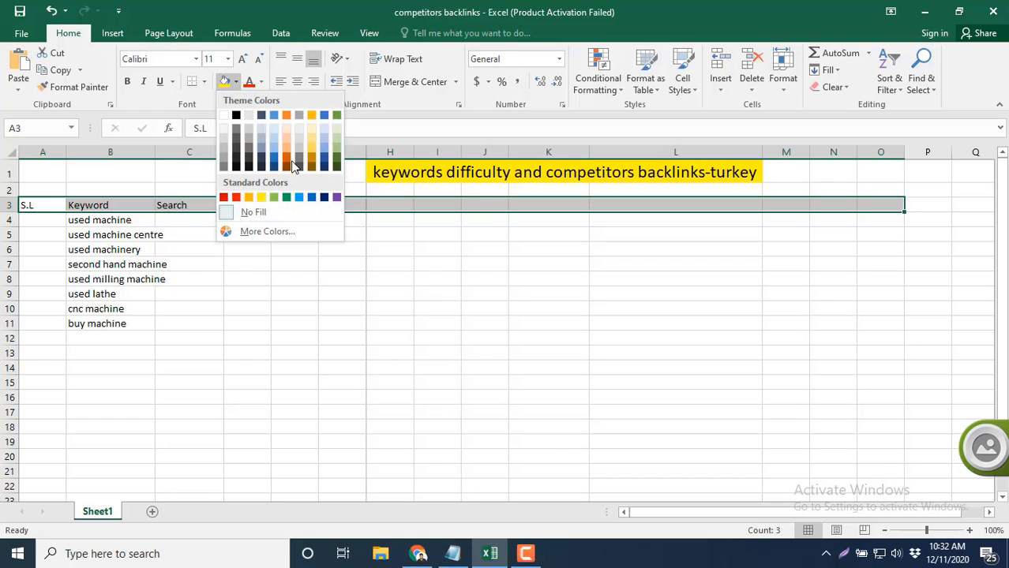
pyautogui.click(306, 196)
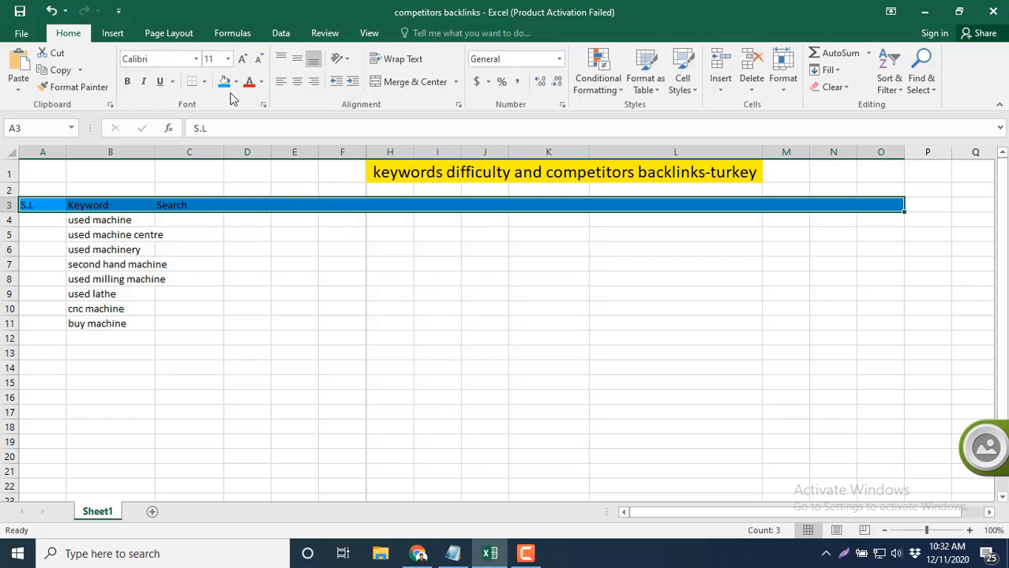
pyautogui.click(228, 58)
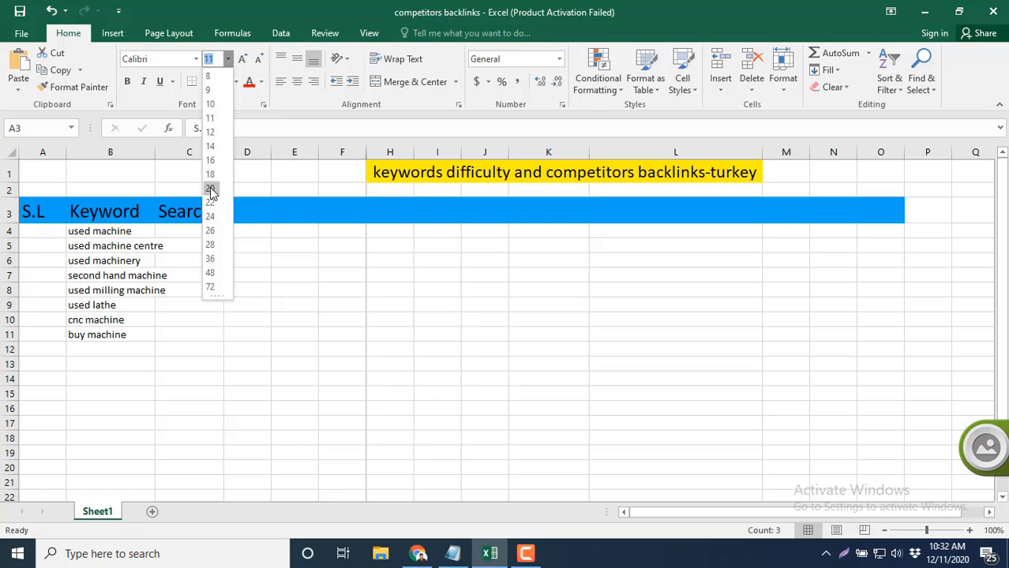
pyautogui.click(209, 171)
pyautogui.click(215, 269)
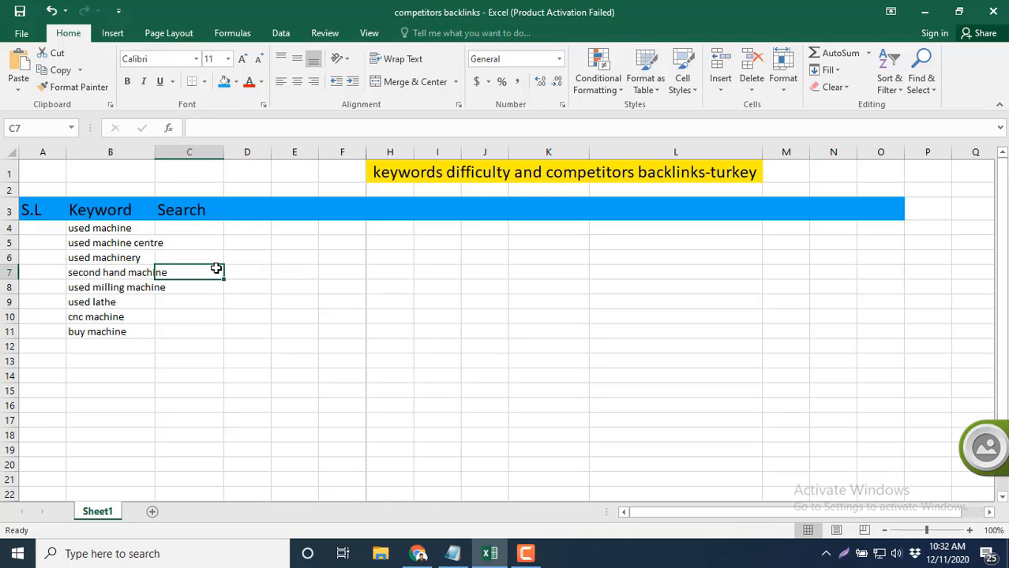
# Center the text of the whole header row 3 and widen the Search column C
pyautogui.click(22, 210)
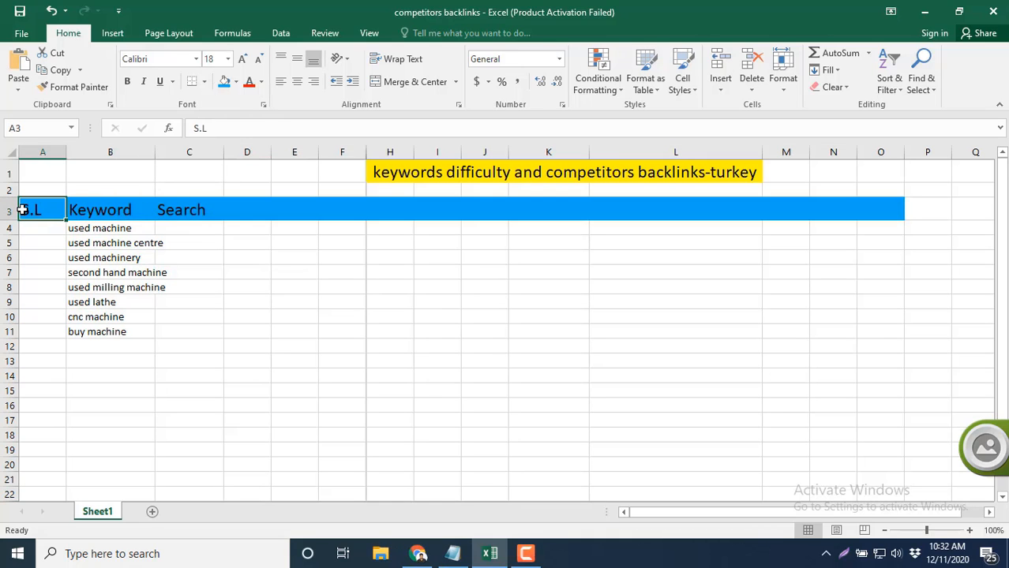
pyautogui.click(11, 210)
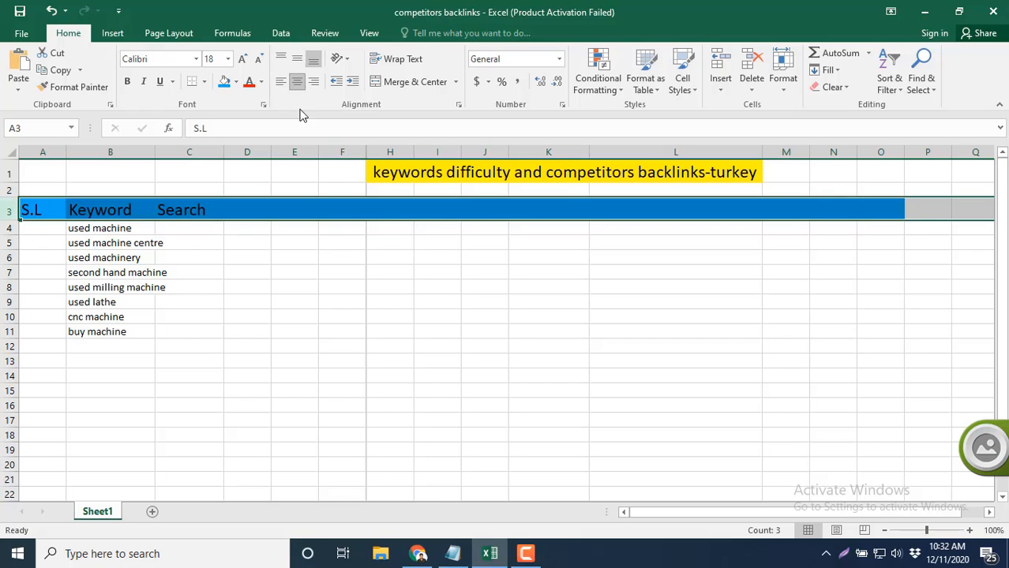
pyautogui.click(297, 82)
pyautogui.click(278, 314)
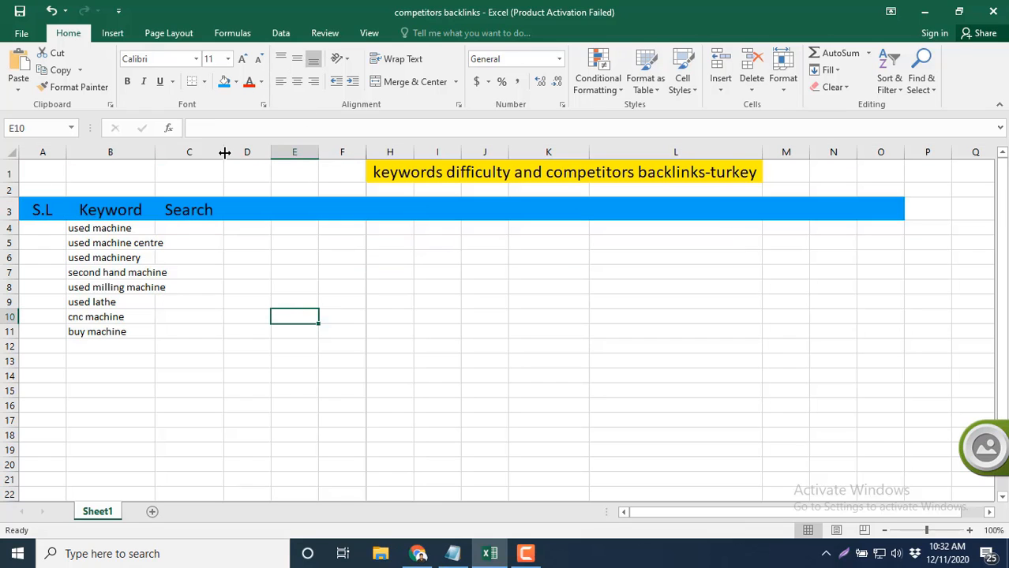
pyautogui.moveTo(225, 152); pyautogui.dragTo(273, 152)
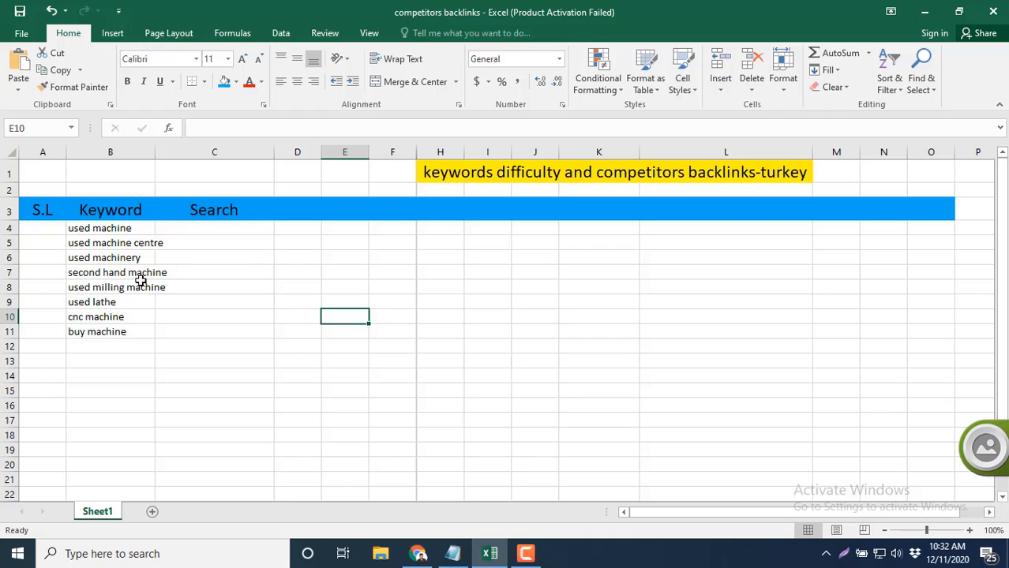
# Number the keywords 1 to 8 in cells A4 to A11 by extending the series 1, 2, and center the numbers
pyautogui.click(42, 229)
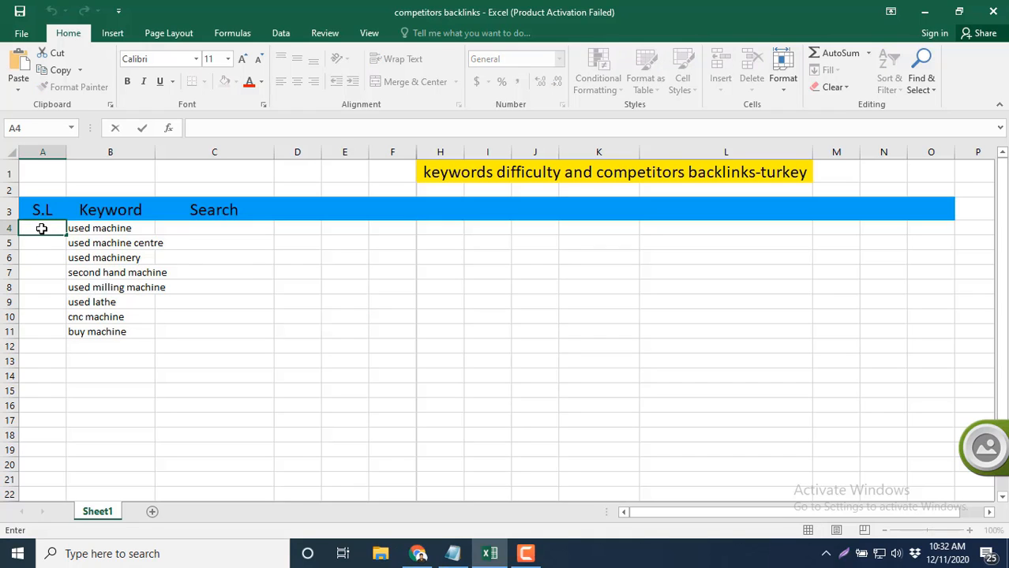
pyautogui.write('1')
pyautogui.click(49, 243)
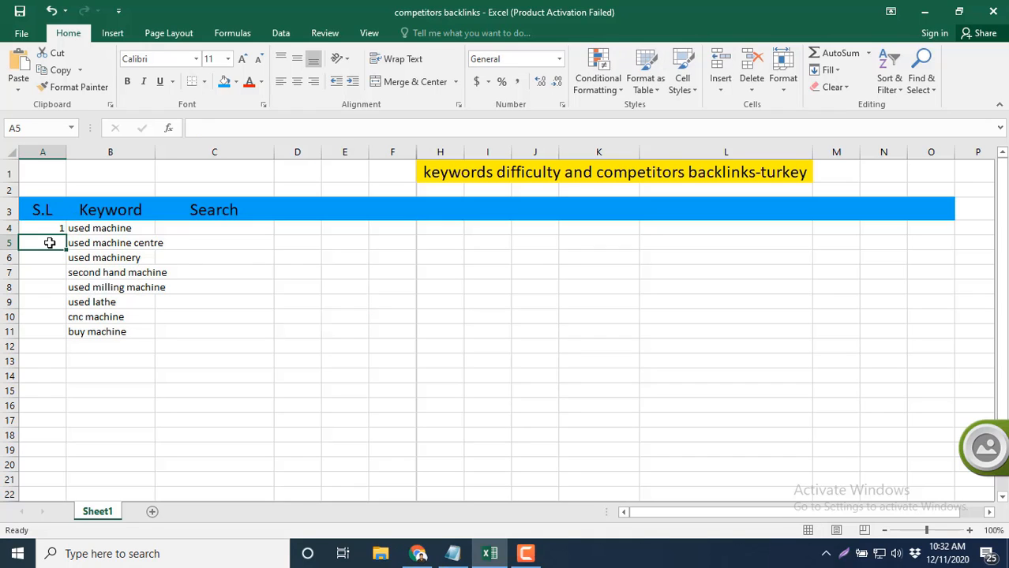
pyautogui.write('2')
pyautogui.click(48, 274)
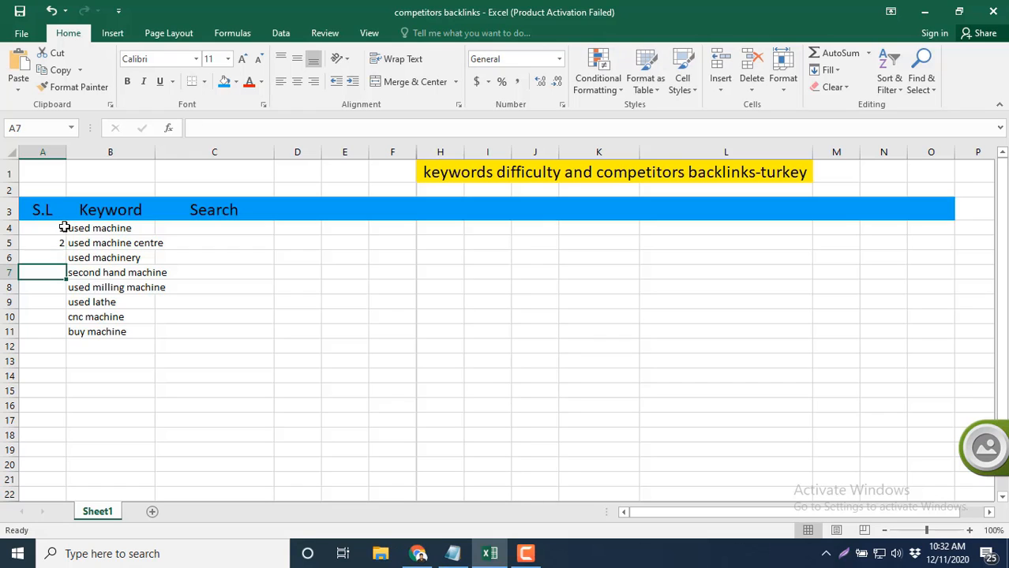
pyautogui.moveTo(64, 227); pyautogui.dragTo(63, 243)
pyautogui.moveTo(67, 251); pyautogui.dragTo(68, 336)
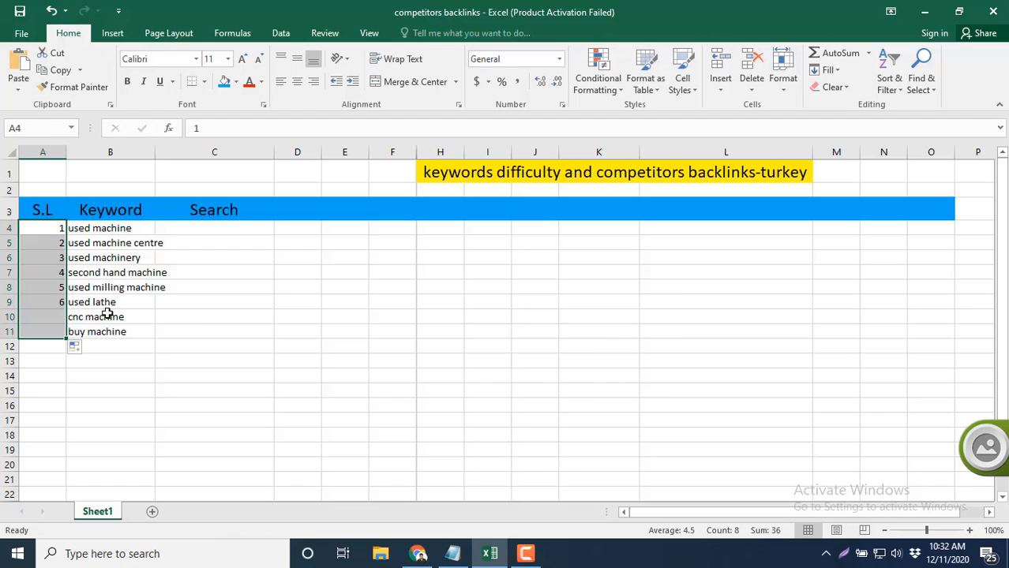
pyautogui.click(297, 82)
pyautogui.click(225, 380)
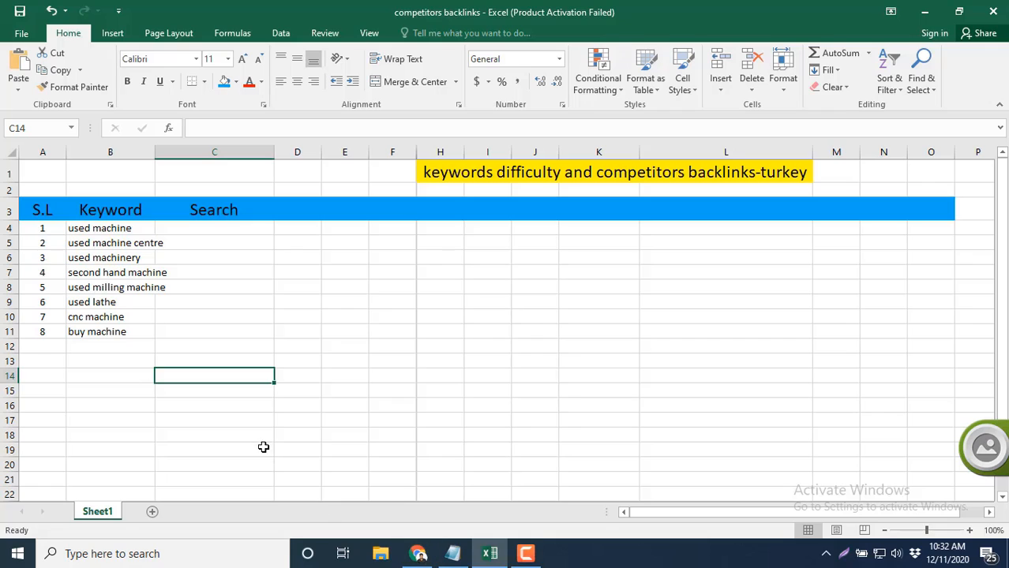
pyautogui.click(120, 230)
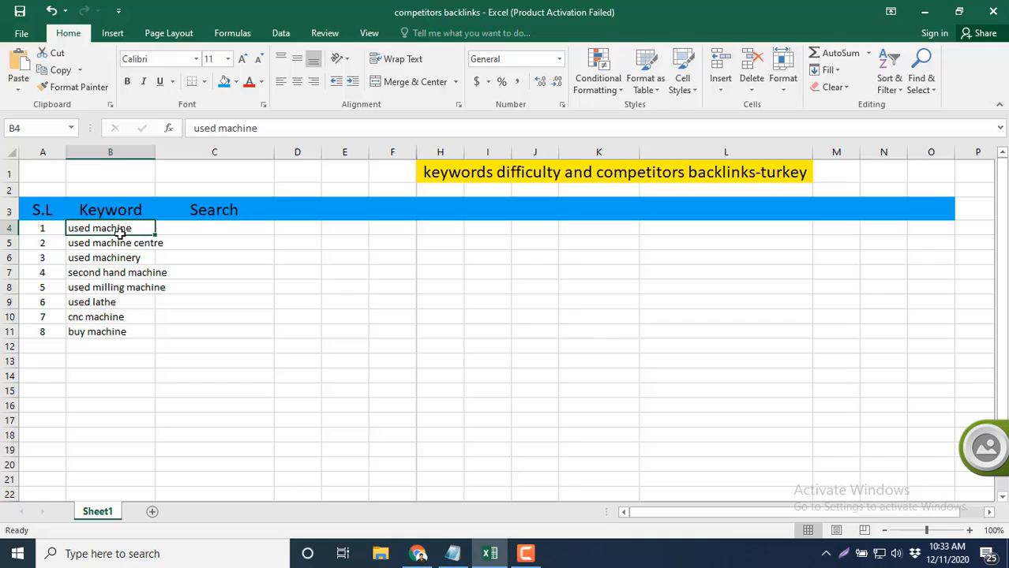
pyautogui.click(98, 351)
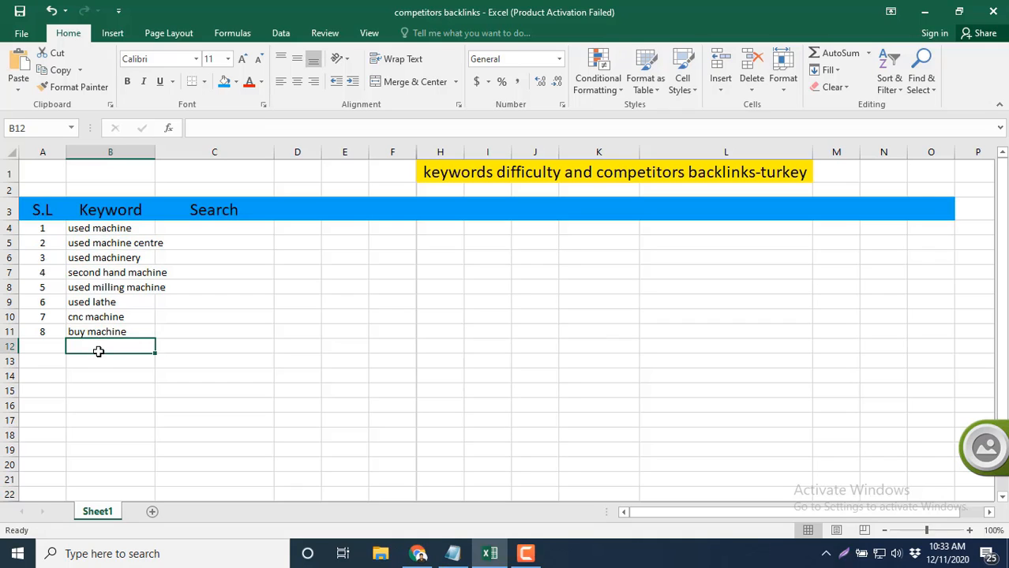
# Switch to Chrome and open the Keyword Explorer of Moz Pro
pyautogui.click(419, 553)
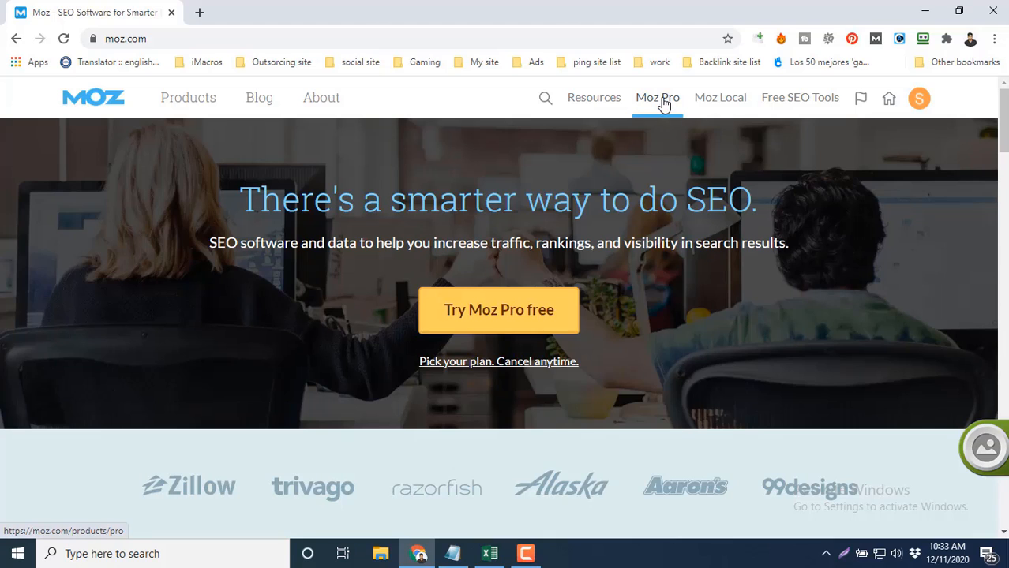
pyautogui.moveTo(662, 101)
pyautogui.click(553, 329)
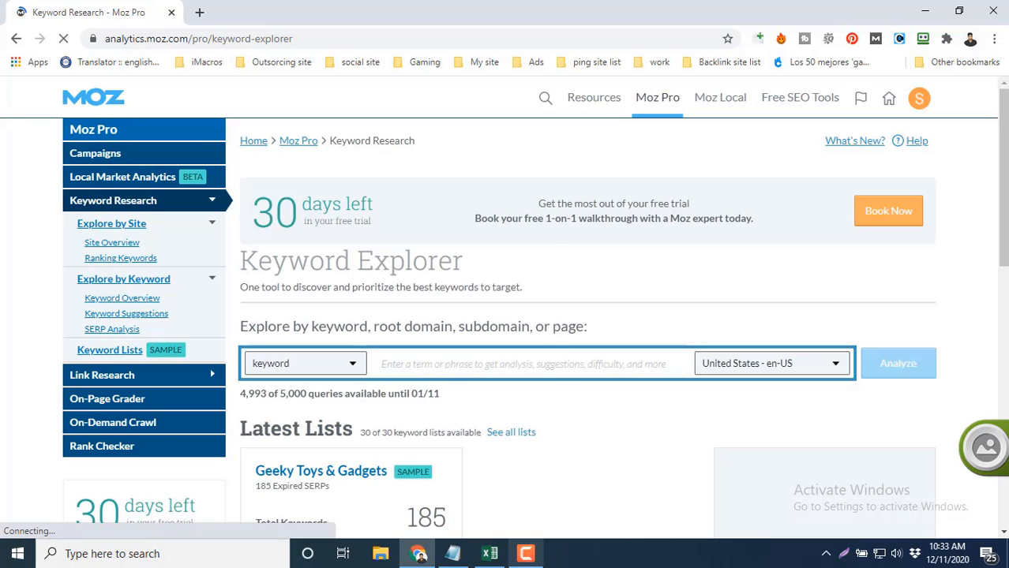
# Copy the keyword "used machine" from cell B4 of the Excel sheet into the Moz Keyword Explorer search in Chrome
pyautogui.click(463, 554)
pyautogui.click(489, 554)
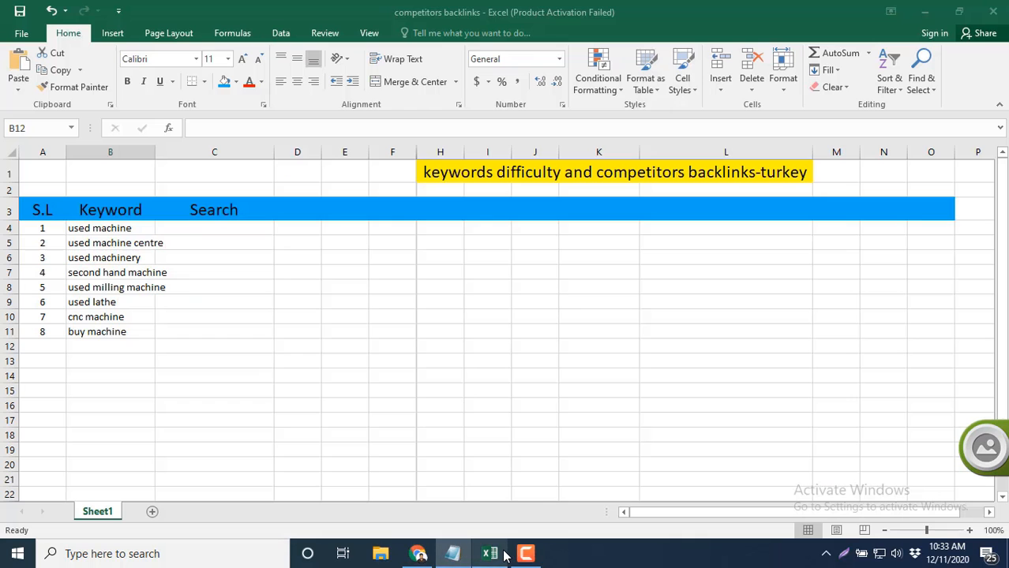
pyautogui.click(124, 228)
pyautogui.hotkey('ctrl', 'c')
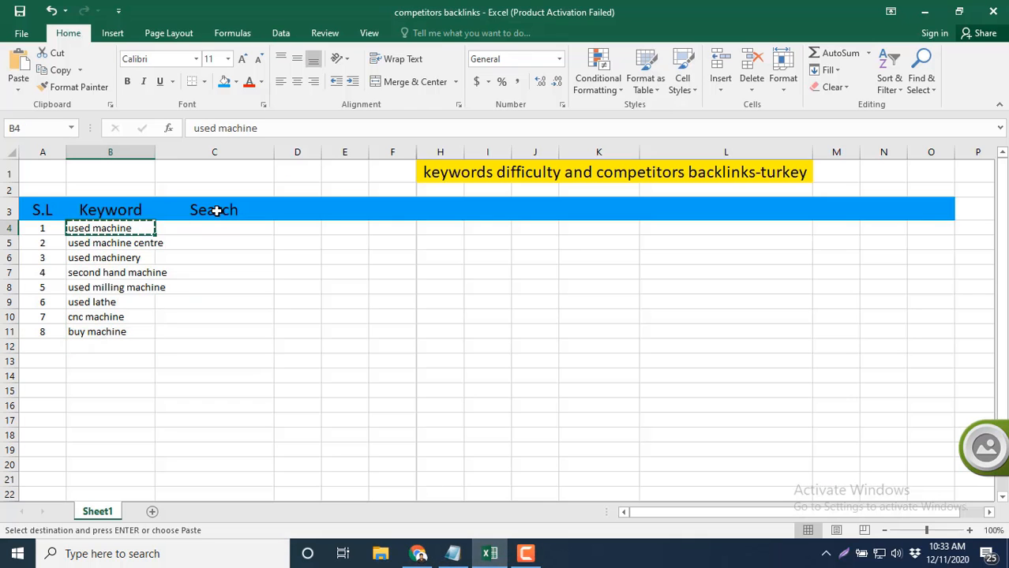
pyautogui.click(454, 554)
pyautogui.click(419, 554)
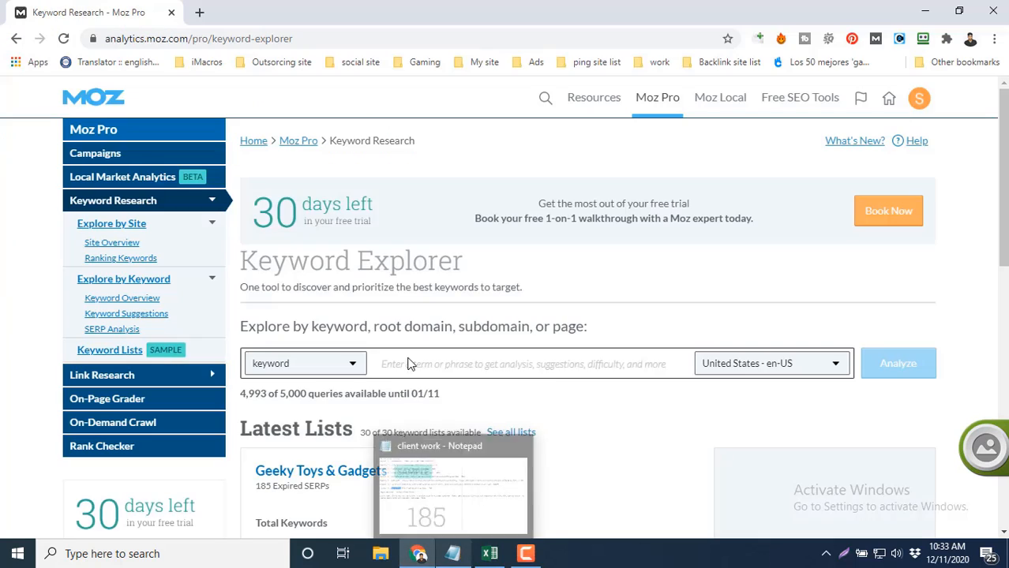
pyautogui.click(421, 363)
pyautogui.hotkey('ctrl', 'v')
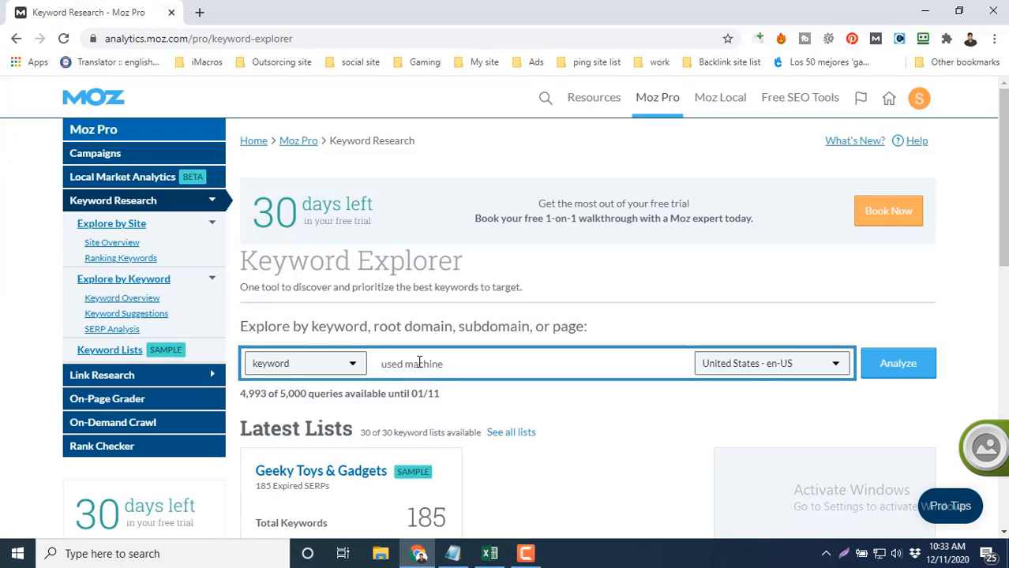
# Set the search locale to Turkey - tr-TR and analyze the keyword "used machine"
pyautogui.click(835, 365)
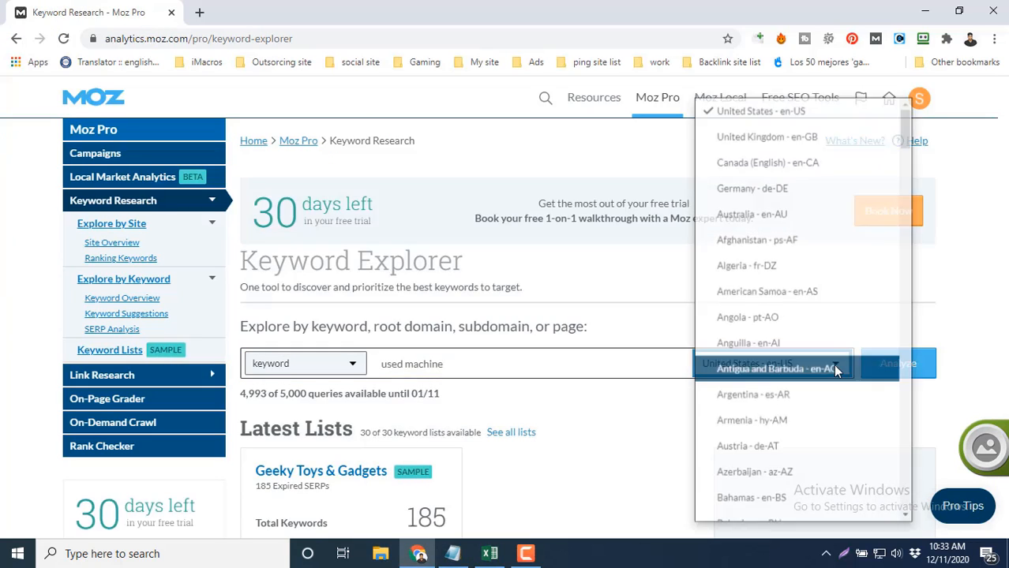
pyautogui.scroll(-13, 837, 405)
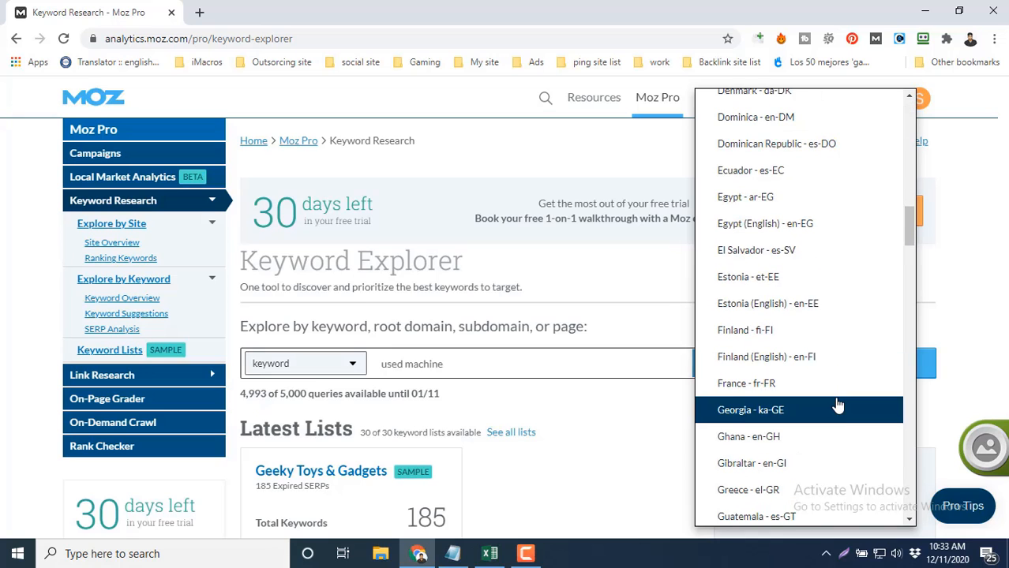
pyautogui.scroll(-15, 838, 406)
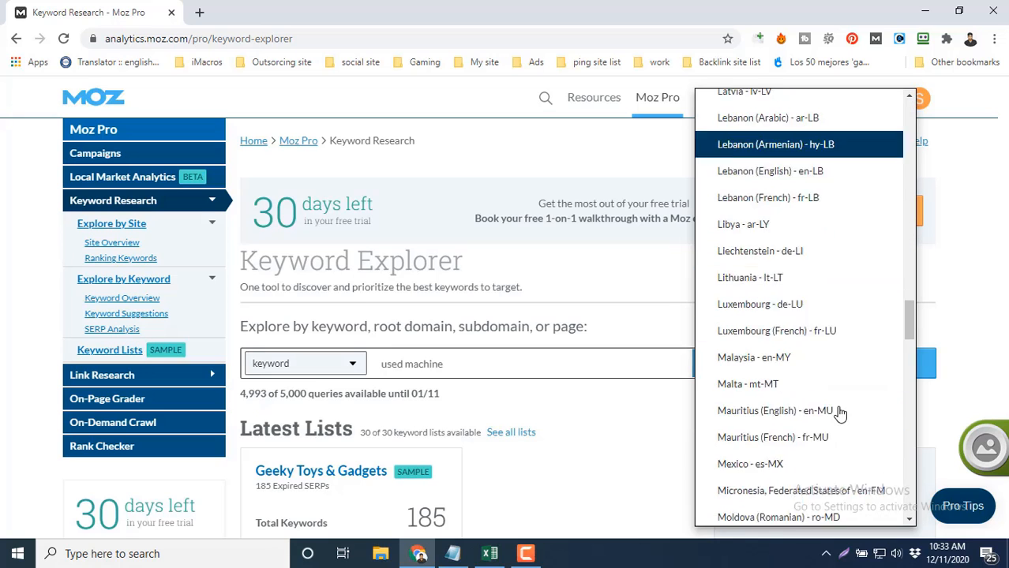
pyautogui.scroll(-10, 839, 412)
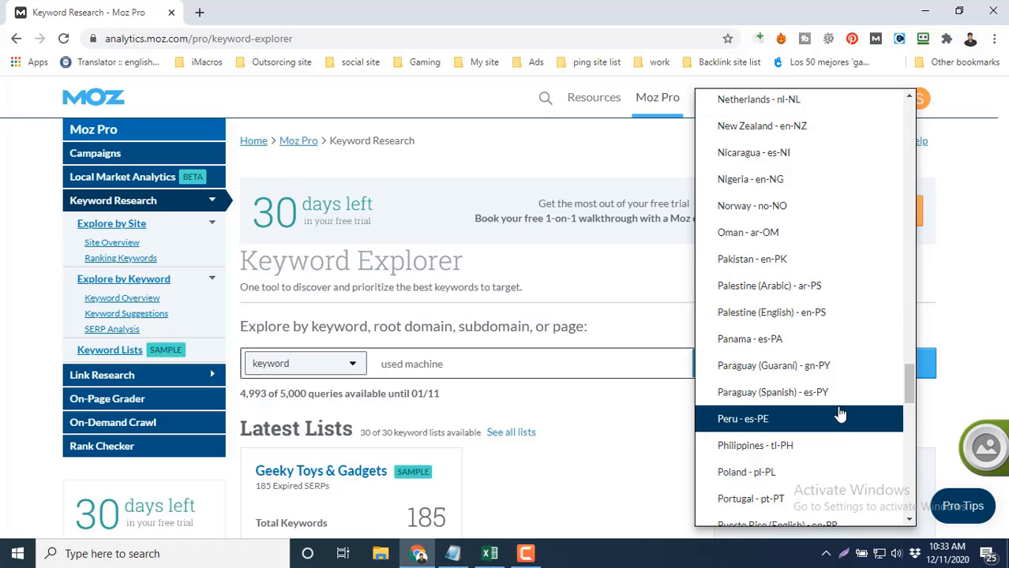
pyautogui.scroll(-10, 839, 414)
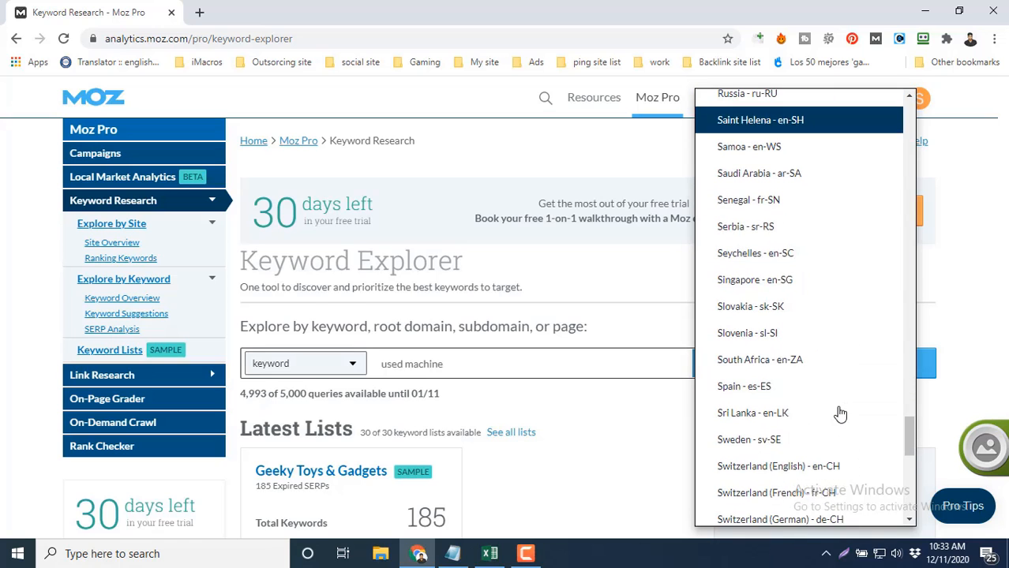
pyautogui.scroll(-4, 837, 410)
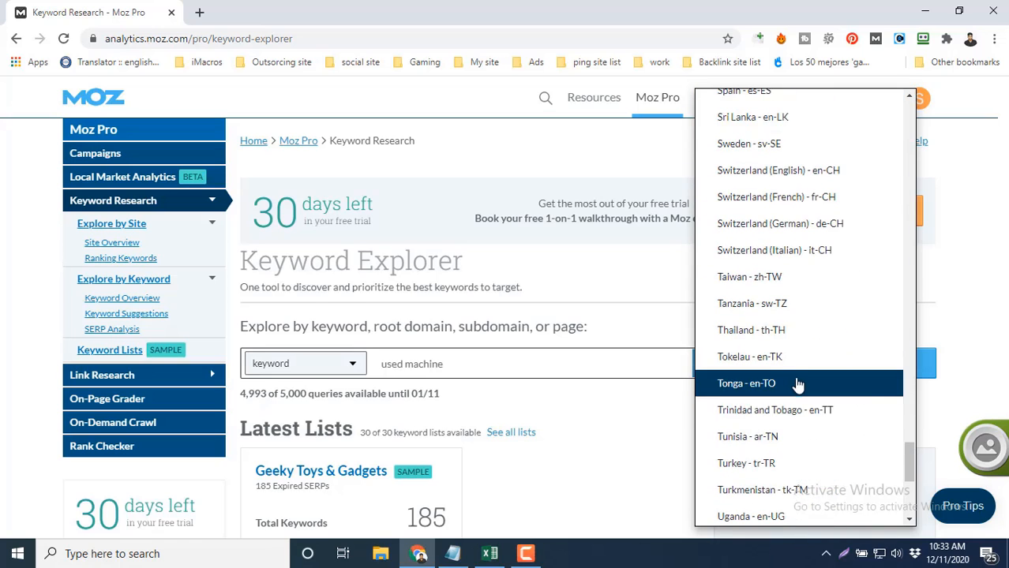
pyautogui.click(764, 466)
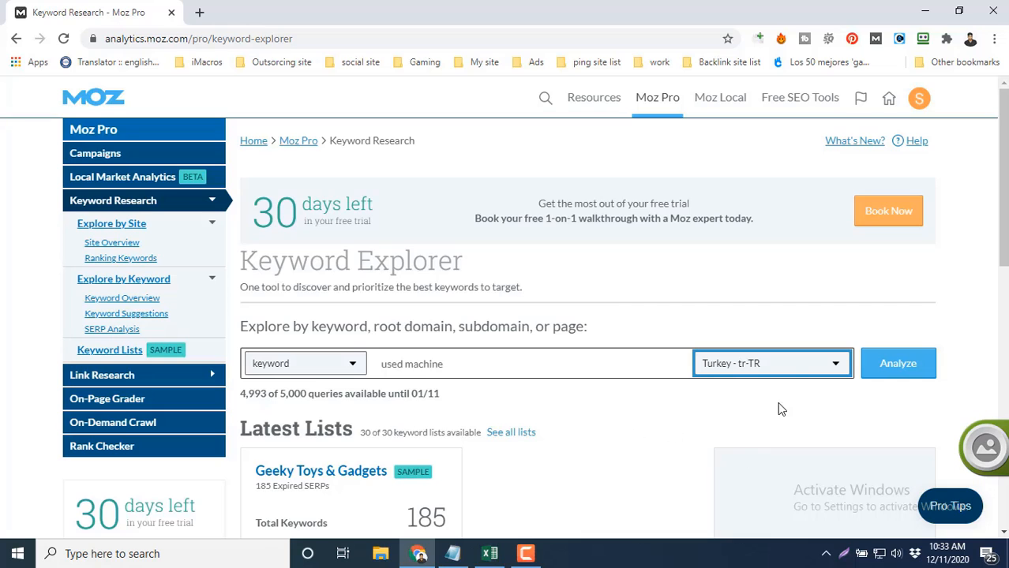
pyautogui.click(899, 367)
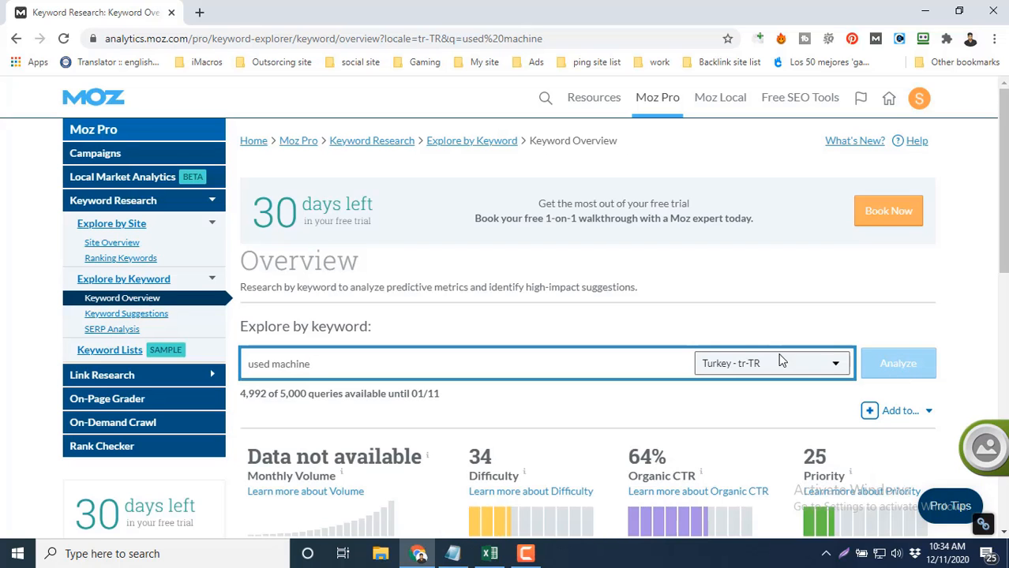
# Look over the keyword's metrics, then switch to Excel and enter the header "Google Priority" in cell D3
pyautogui.scroll(-2, 780, 361)
pyautogui.scroll(-1, 780, 361)
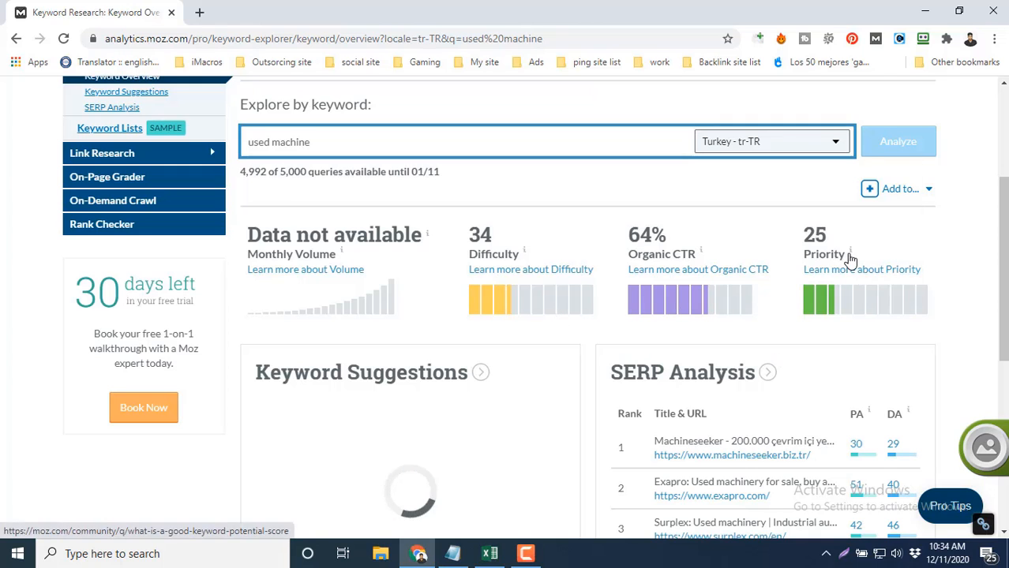
pyautogui.doubleClick(805, 257)
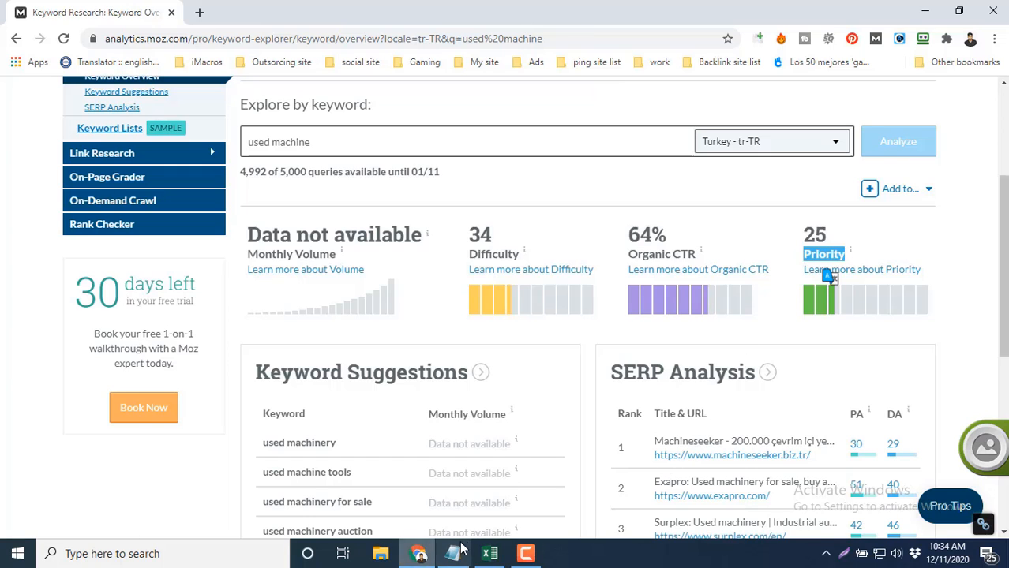
pyautogui.click(489, 554)
pyautogui.click(304, 214)
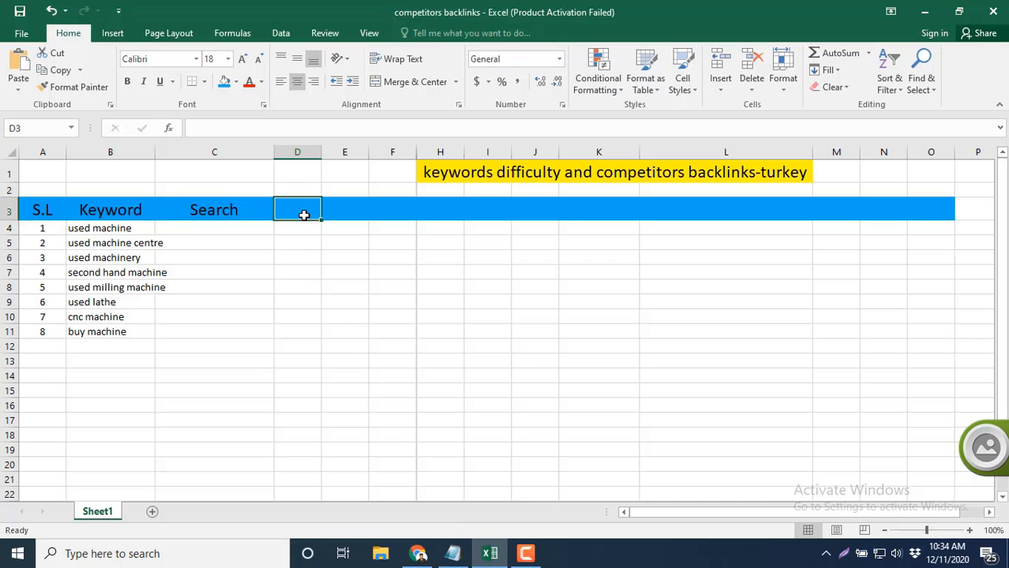
pyautogui.write('Goo')
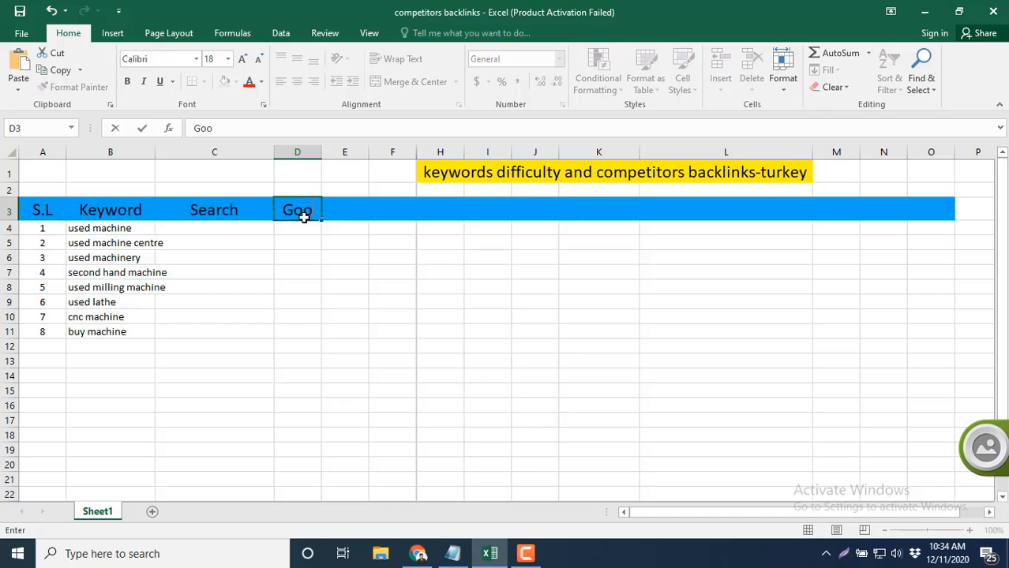
pyautogui.write('gle')
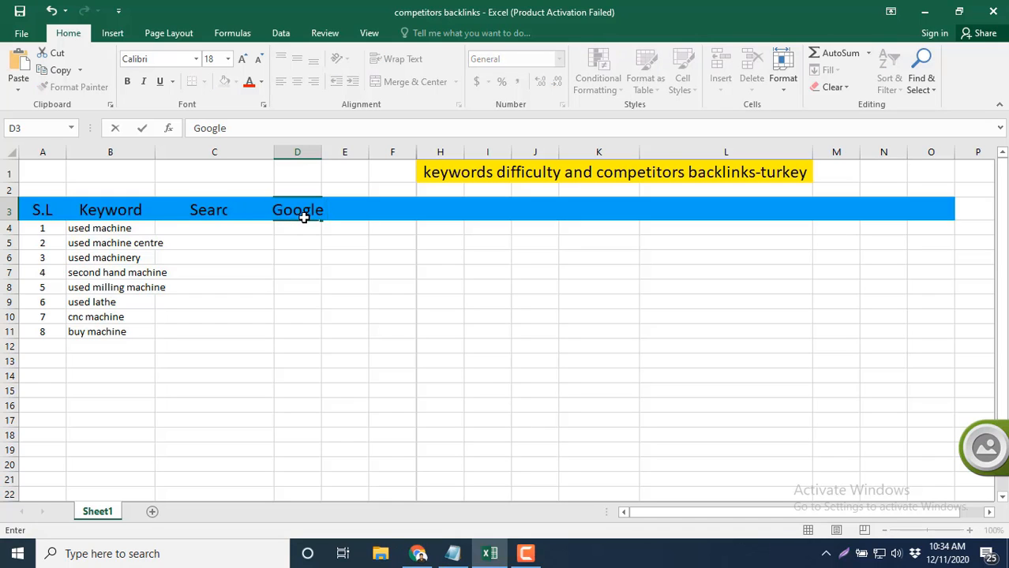
pyautogui.write(' Priority')
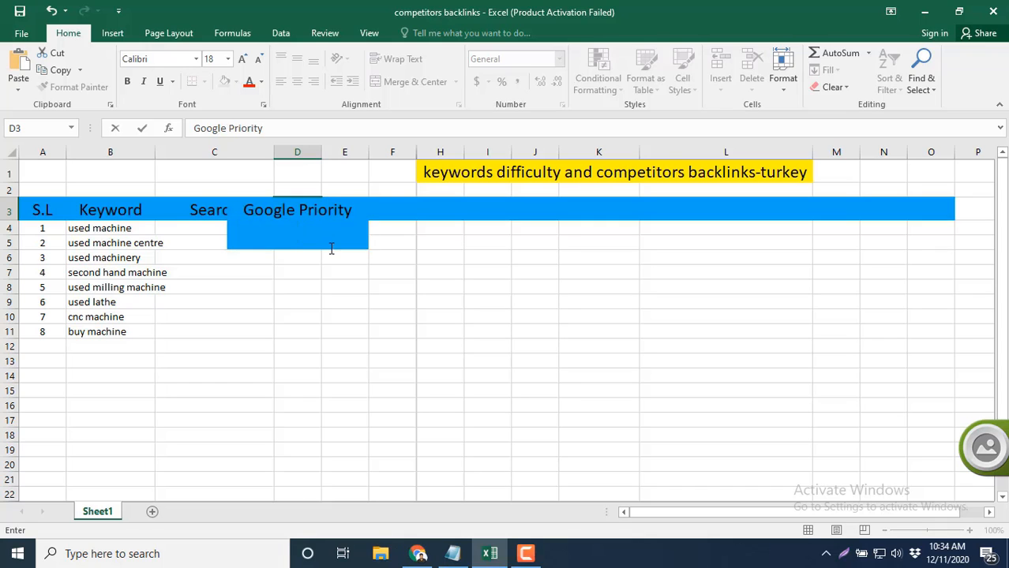
pyautogui.click(331, 249)
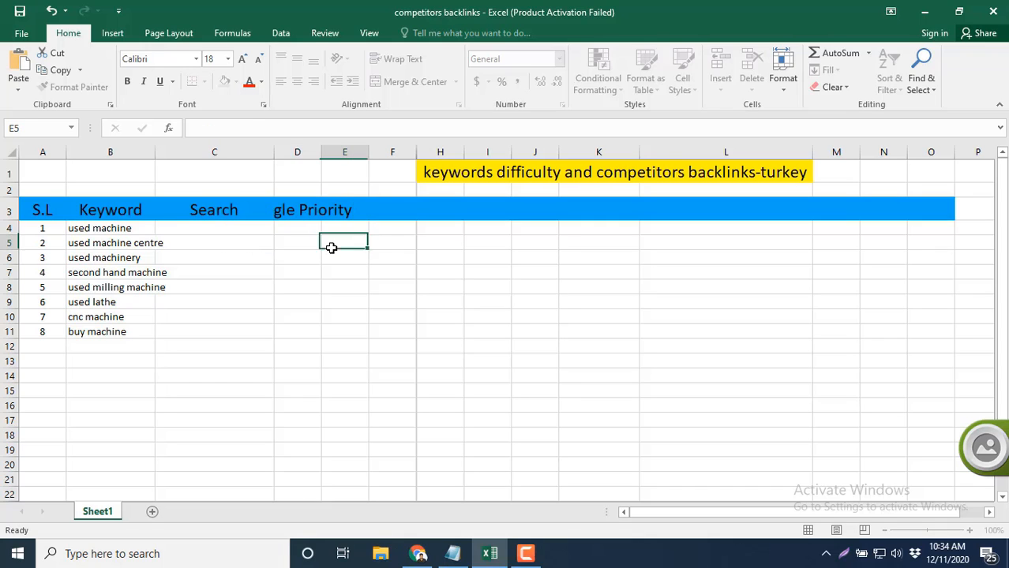
# Widen column D so that the "Google Priority" header fits
pyautogui.click(307, 207)
pyautogui.moveTo(322, 151); pyautogui.dragTo(417, 151)
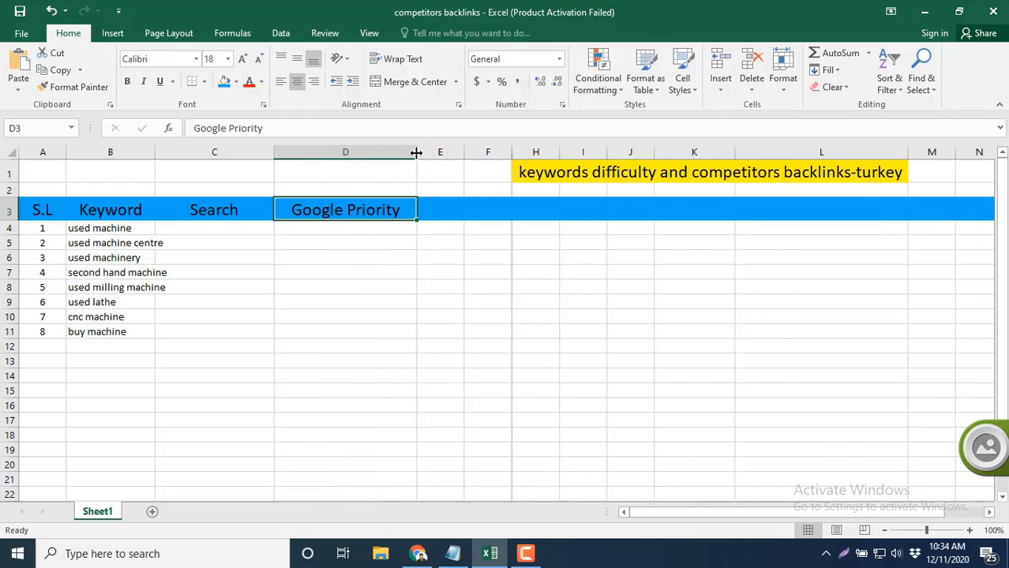
pyautogui.click(390, 269)
# Replace the header in cell C3 with "Monthly volume", checking the metric names on the Moz page in Chrome
pyautogui.click(219, 209)
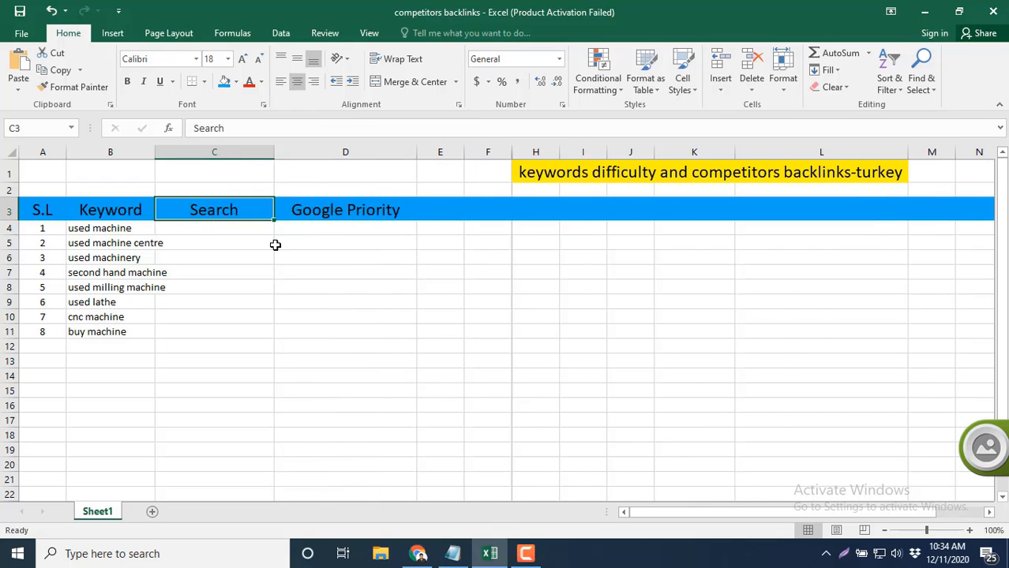
pyautogui.click(418, 553)
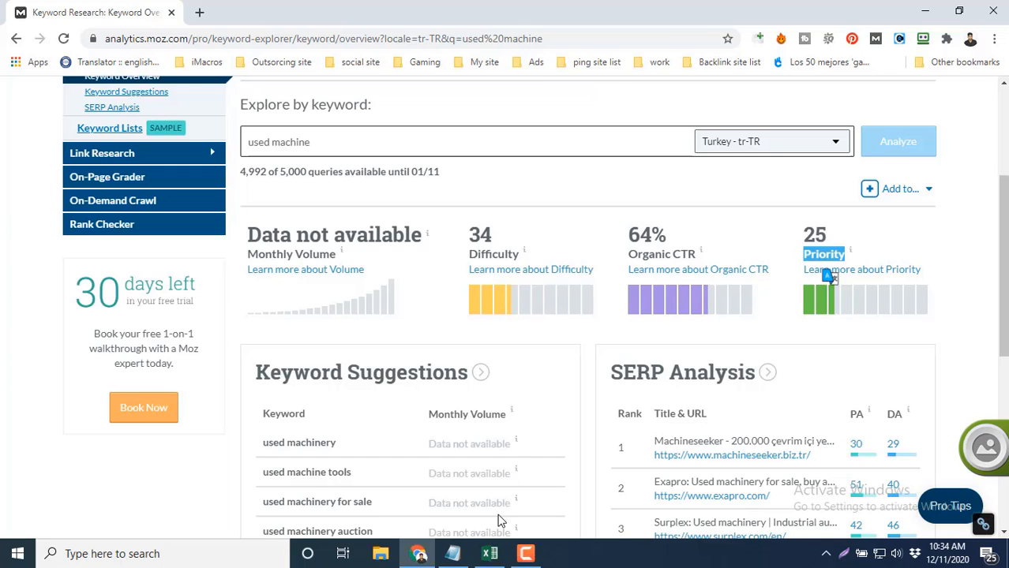
pyautogui.click(489, 553)
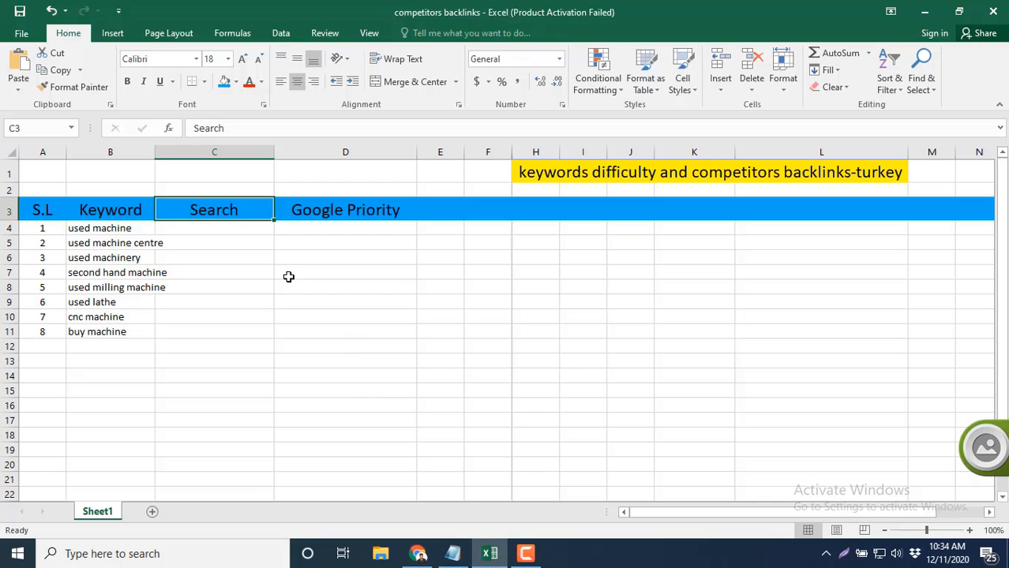
pyautogui.write('Mom')
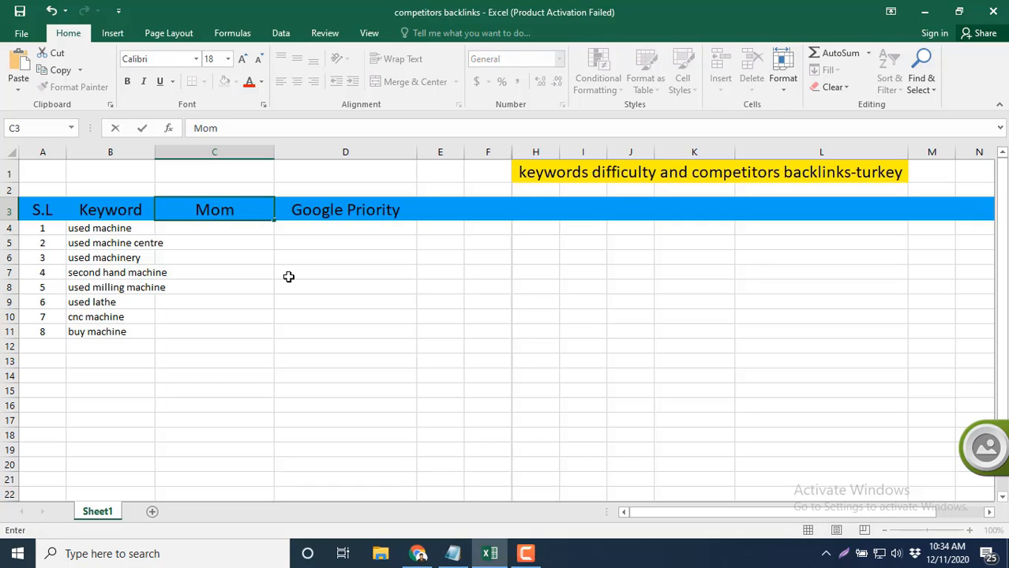
pyautogui.press('BackSpace')
pyautogui.write('m')
pyautogui.press('BackSpace')
pyautogui.write('nthly')
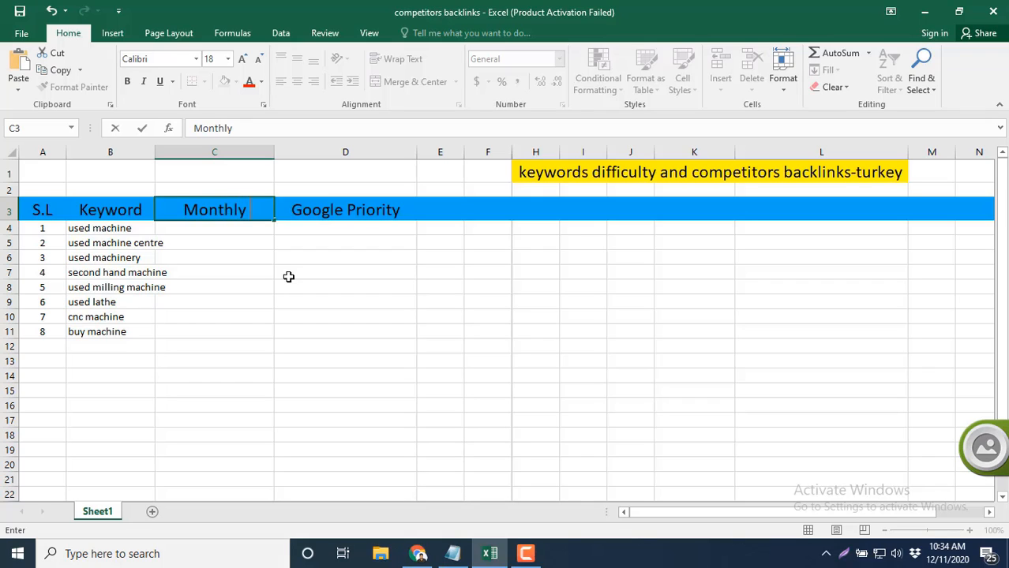
pyautogui.write(' vo')
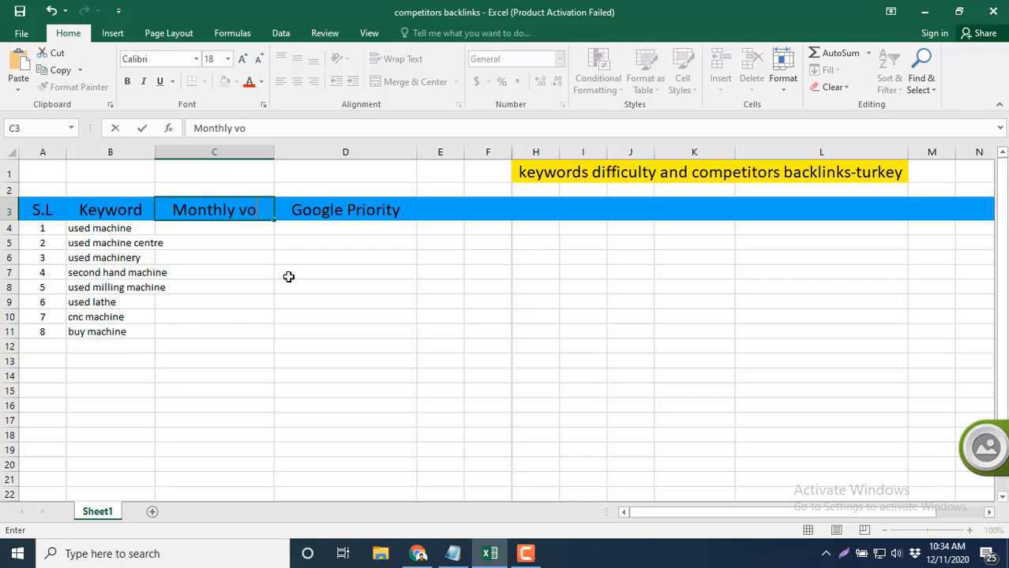
pyautogui.write('lume')
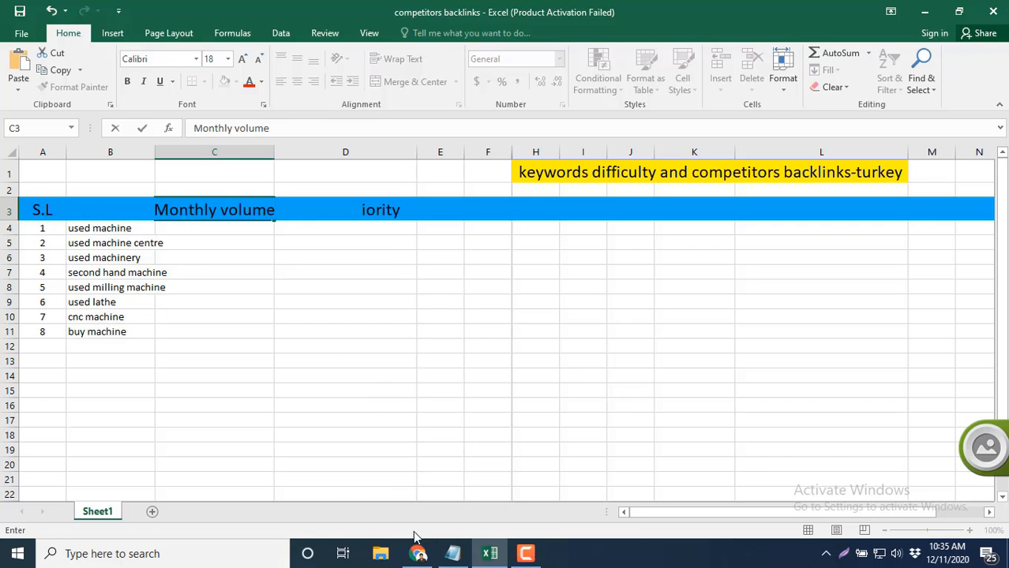
pyautogui.click(420, 555)
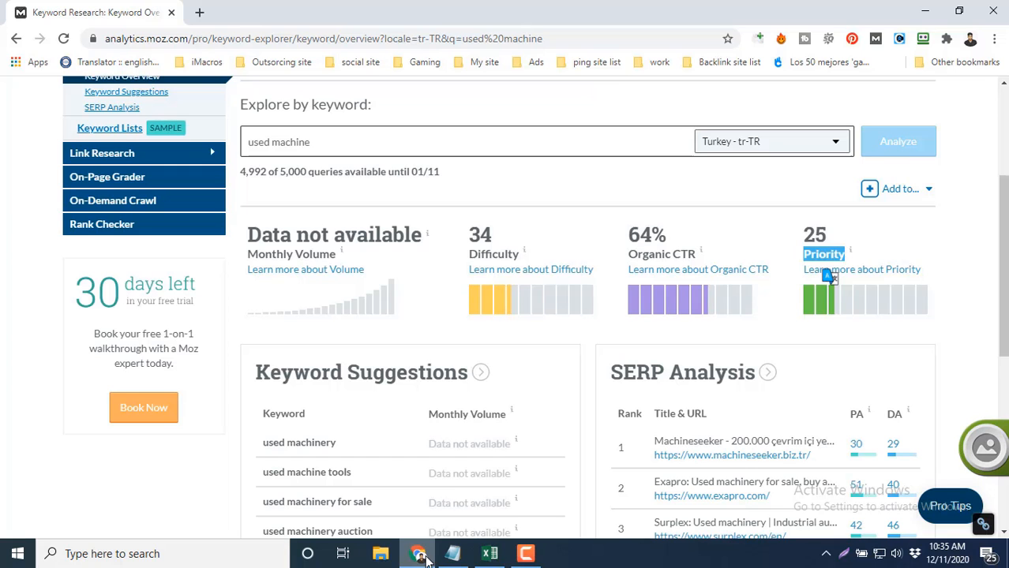
pyautogui.click(420, 555)
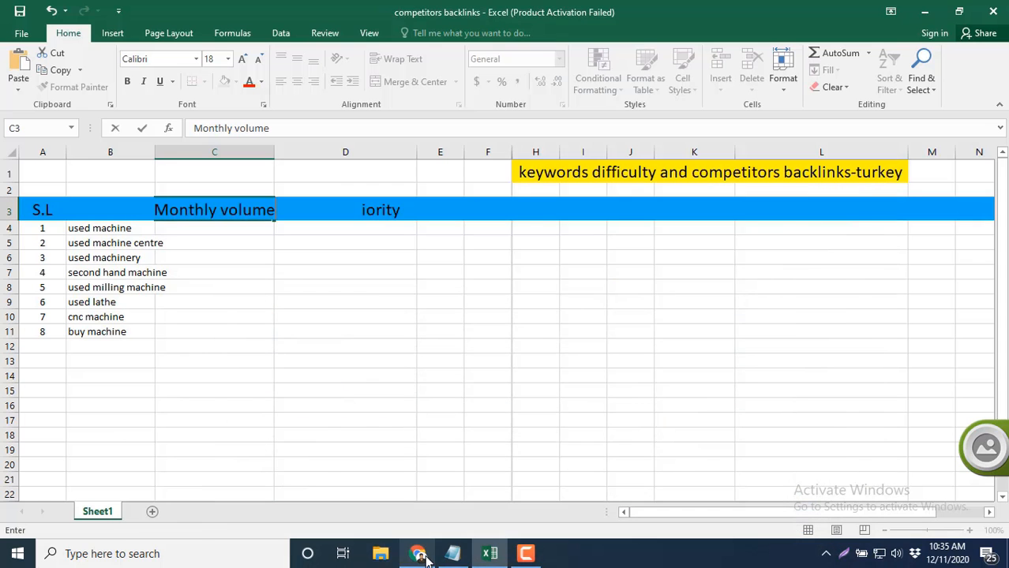
pyautogui.click(380, 285)
# Copy the "Google Priority" header from cell D3 into E3 and widen column E to fit it
pyautogui.click(381, 211)
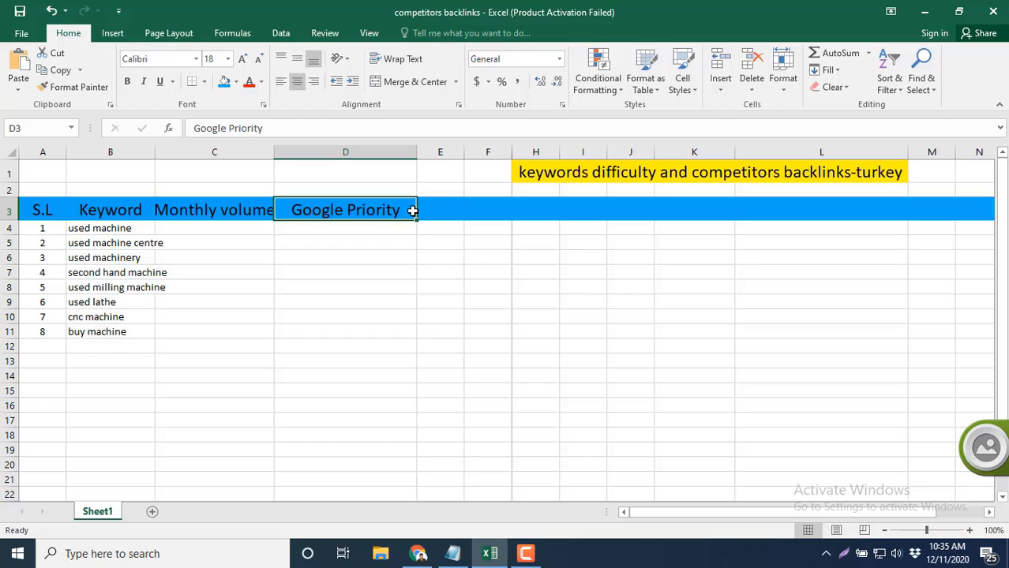
pyautogui.hotkey('ctrl', 'c')
pyautogui.click(447, 212)
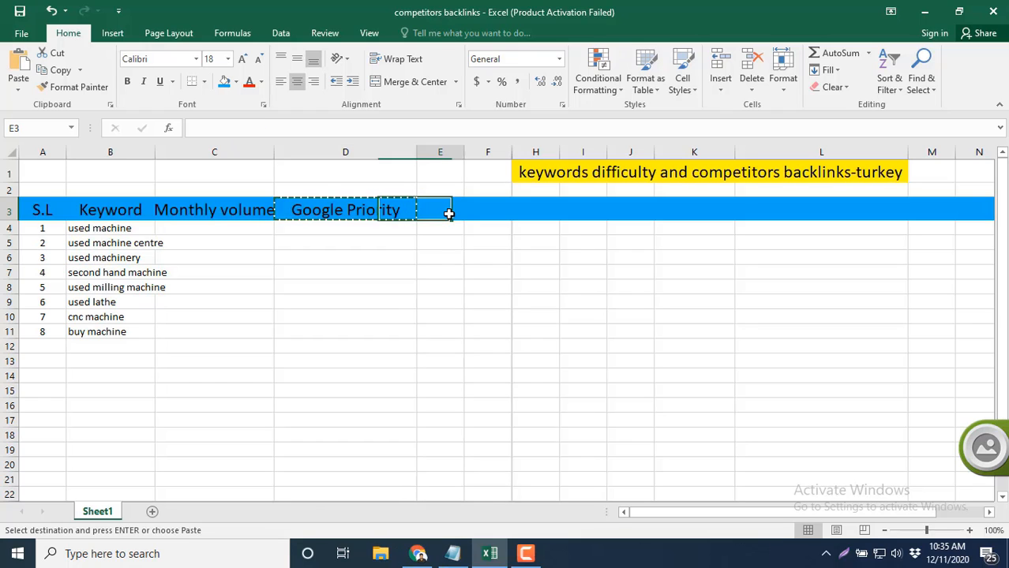
pyautogui.hotkey('ctrl', 'v')
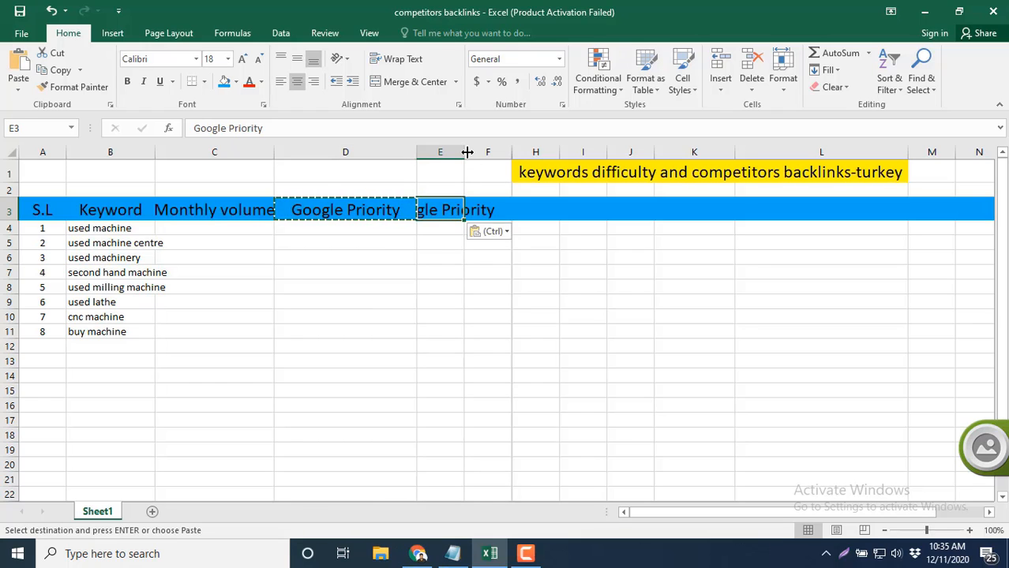
pyautogui.moveTo(464, 152); pyautogui.dragTo(525, 152)
pyautogui.click(497, 357)
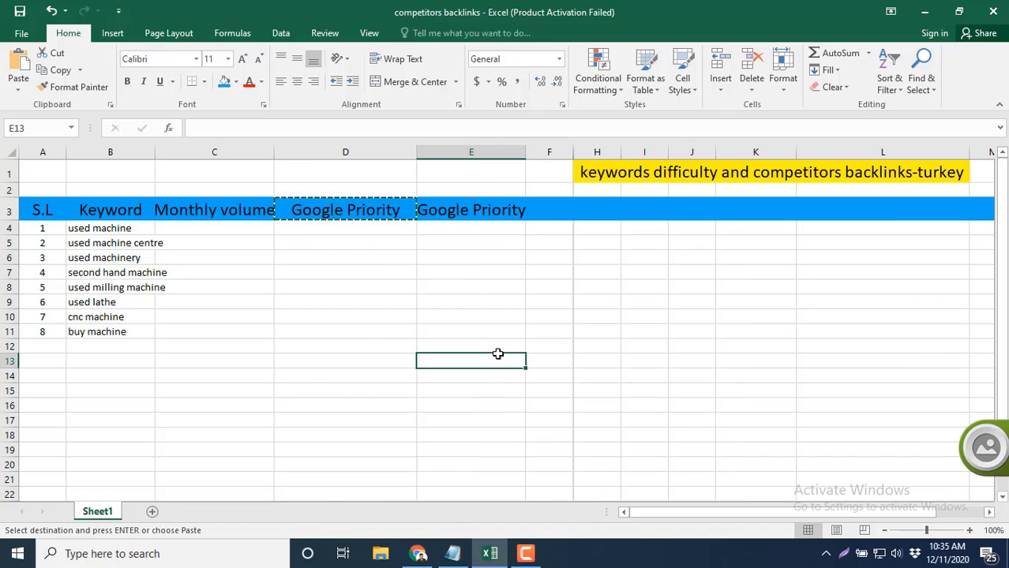
# Replace the header in cell D3 with "Difficulty", copied from the Moz keyword overview in Chrome
pyautogui.click(352, 210)
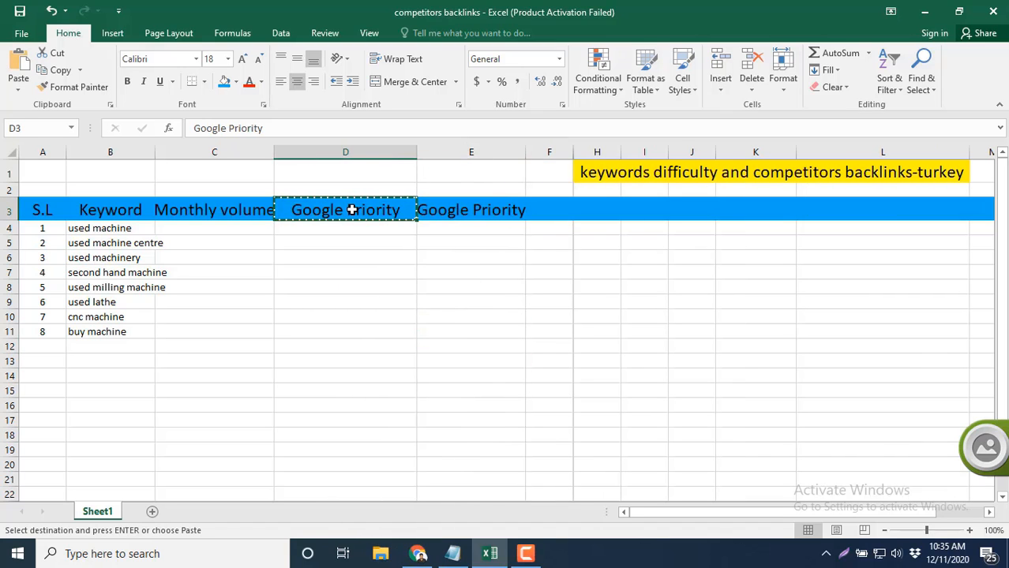
pyautogui.click(452, 553)
pyautogui.click(418, 553)
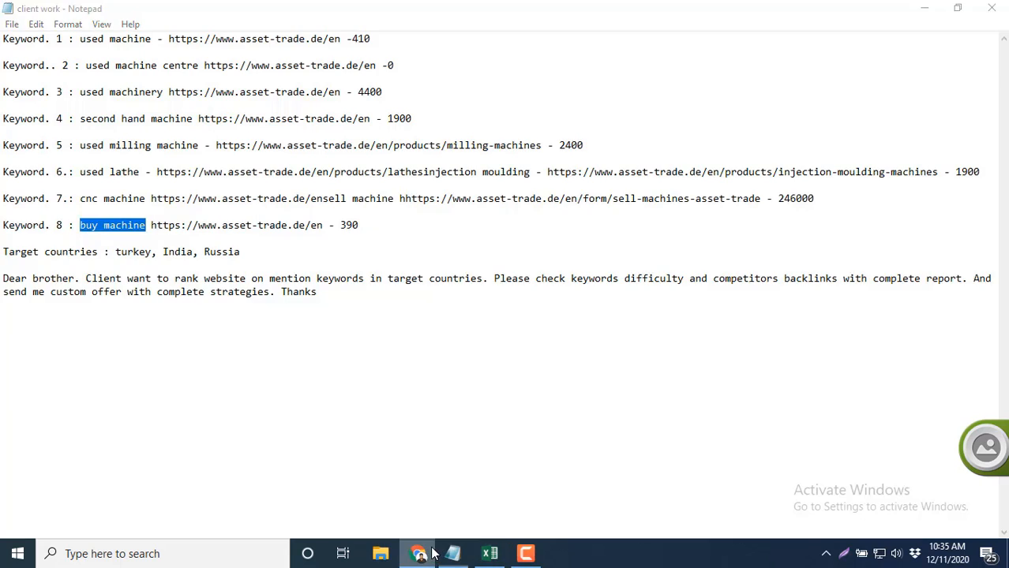
pyautogui.moveTo(519, 254); pyautogui.dragTo(471, 258)
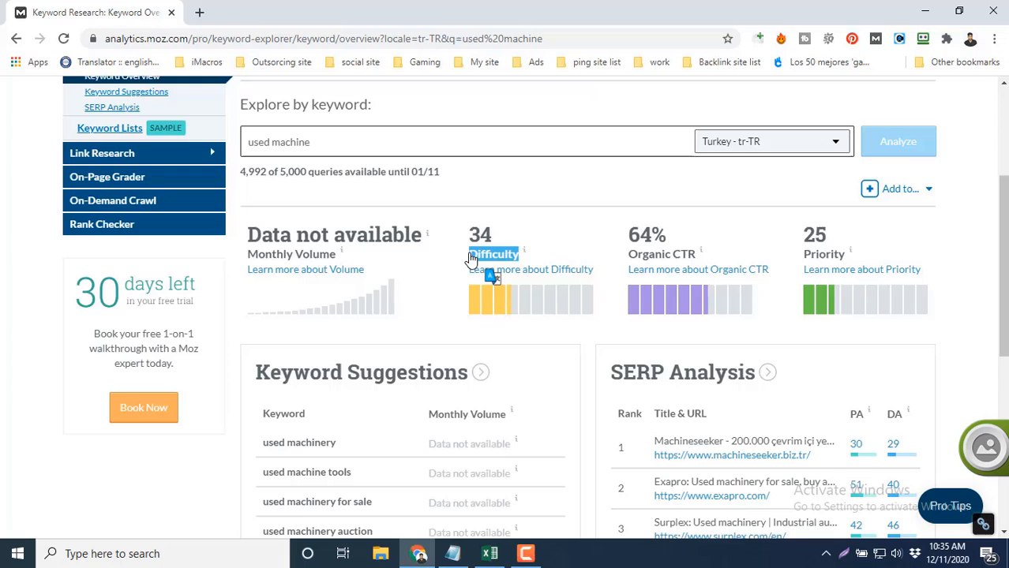
pyautogui.click(490, 553)
pyautogui.hotkey('ctrl', 'v')
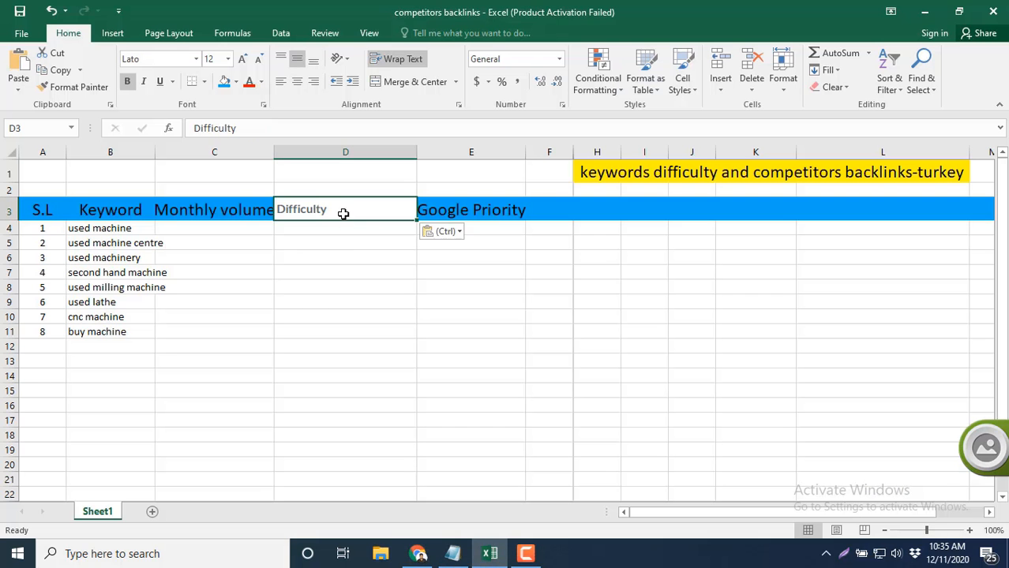
# Give the "Difficulty" header cell the blue fill, the Automatic font color and centered horizontal alignment
pyautogui.click(368, 272)
pyautogui.click(350, 212)
pyautogui.click(224, 82)
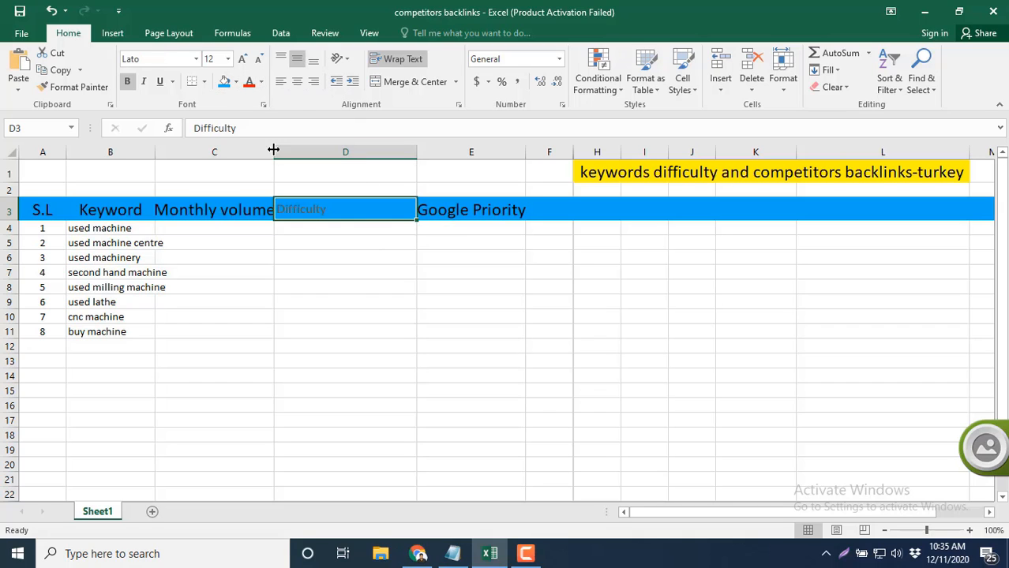
pyautogui.click(261, 84)
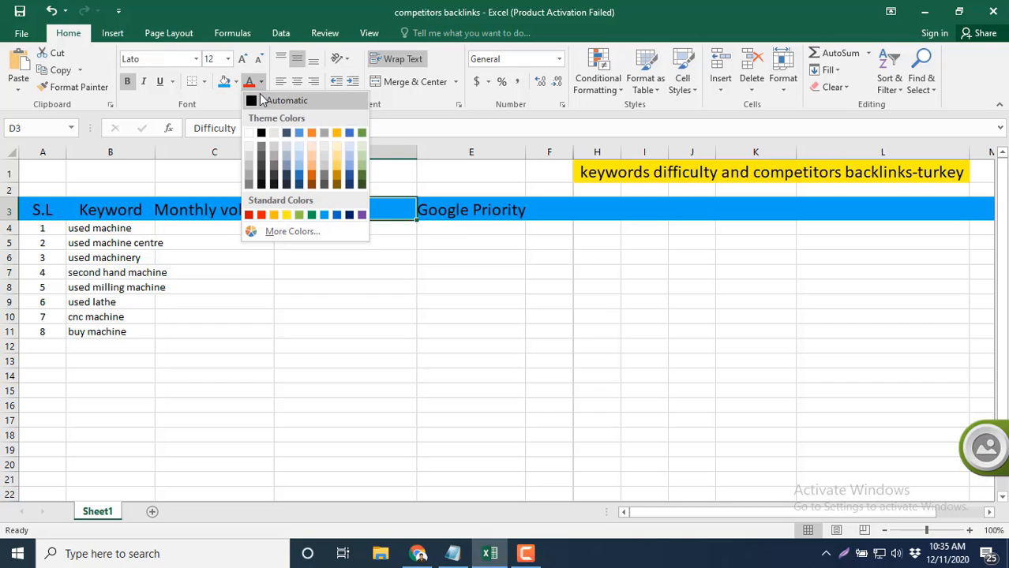
pyautogui.click(278, 100)
pyautogui.click(296, 81)
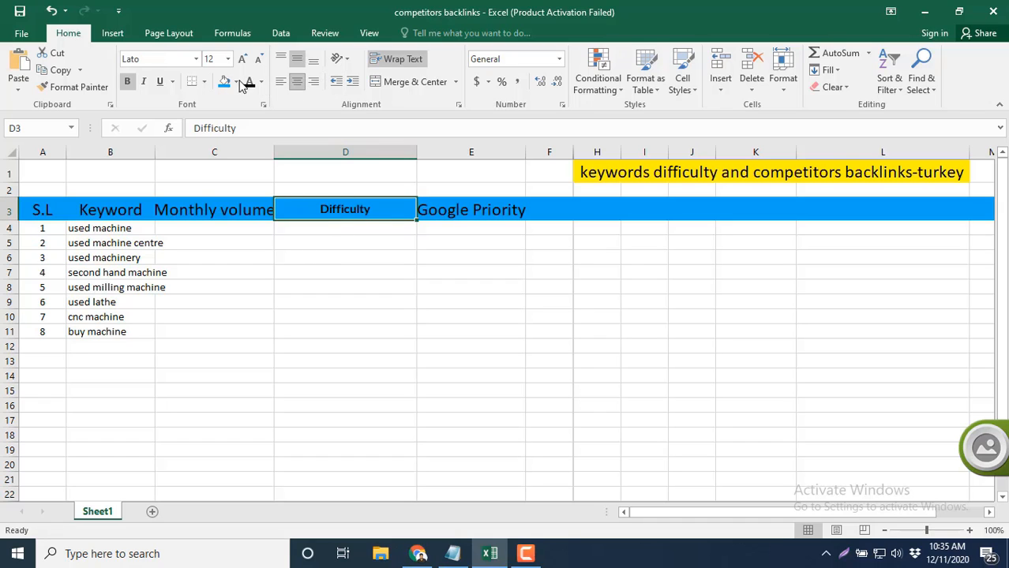
# Set the font size of the header cells A3 through F3 to 12
pyautogui.click(227, 60)
pyautogui.click(228, 61)
pyautogui.press('Escape')
pyautogui.click(117, 209)
pyautogui.moveTo(47, 209); pyautogui.dragTo(541, 207)
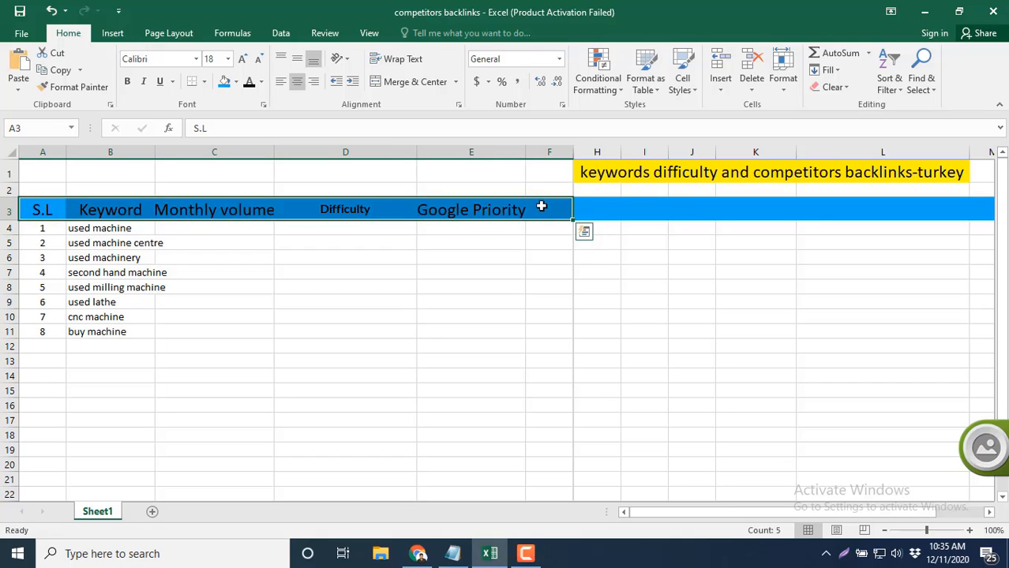
pyautogui.click(228, 58)
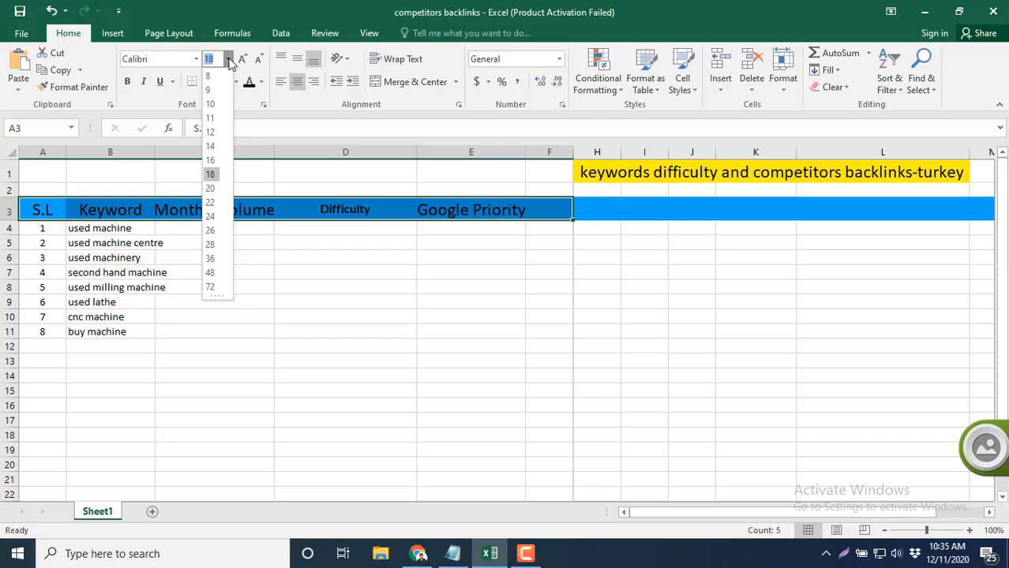
pyautogui.click(211, 132)
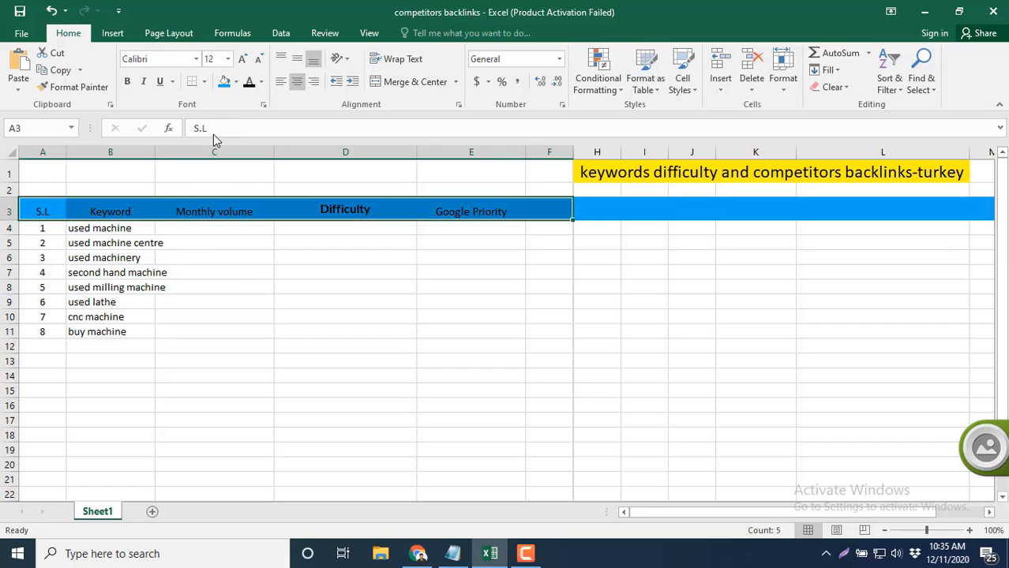
# Make the header cells A3 through F3 bold and align them vertically to the middle
pyautogui.click(127, 81)
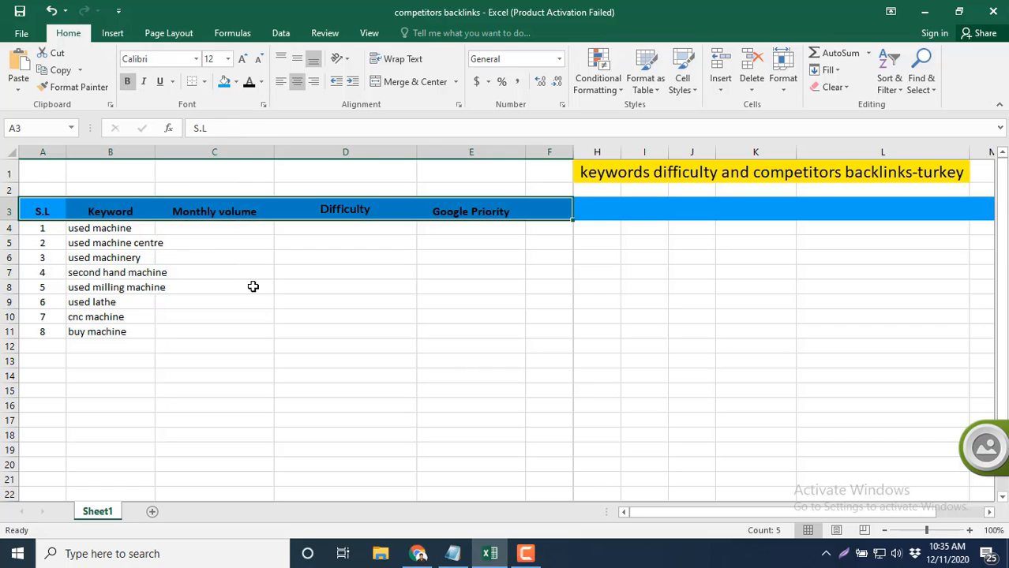
pyautogui.click(297, 60)
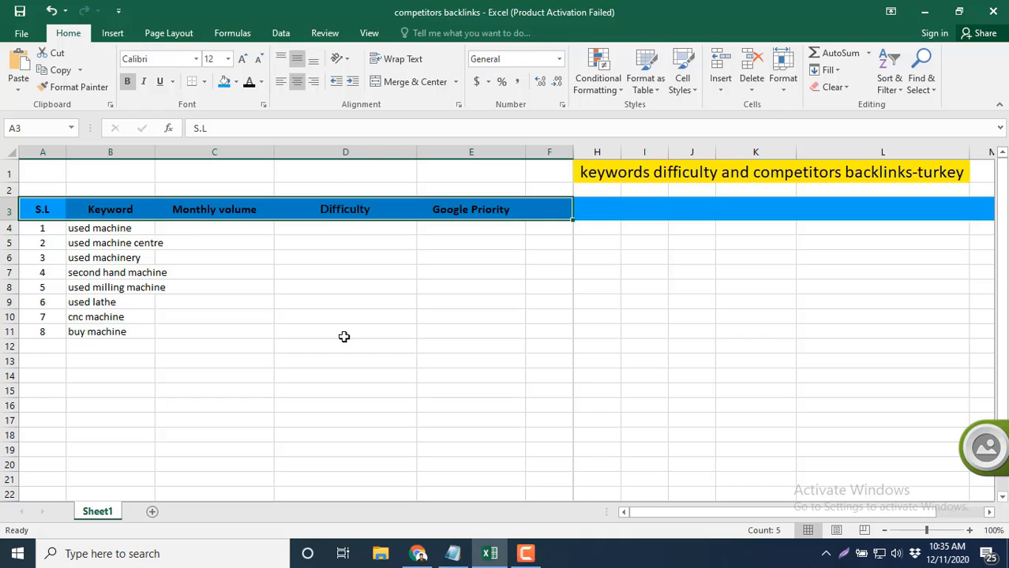
pyautogui.click(335, 212)
pyautogui.click(231, 215)
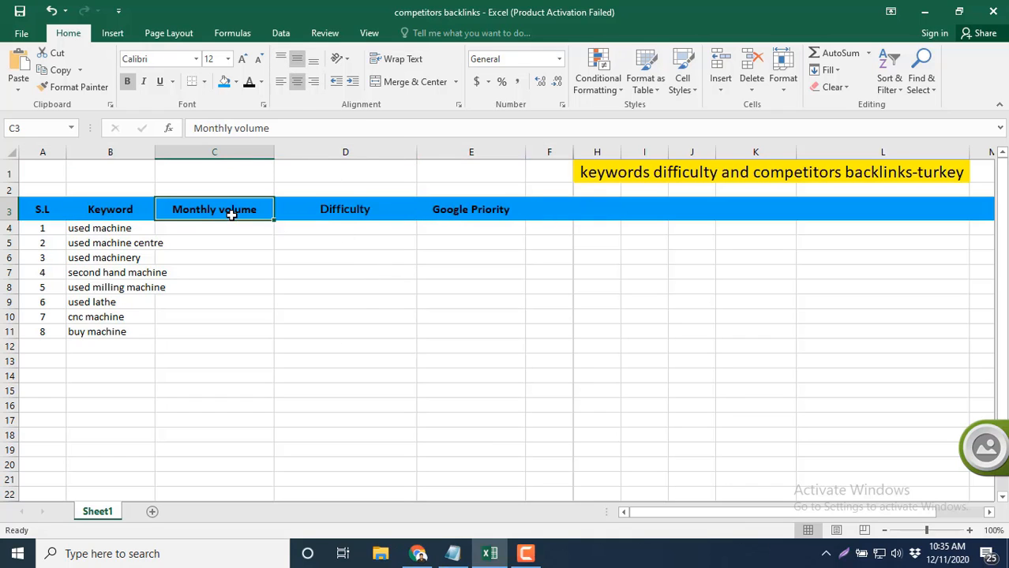
pyautogui.click(372, 268)
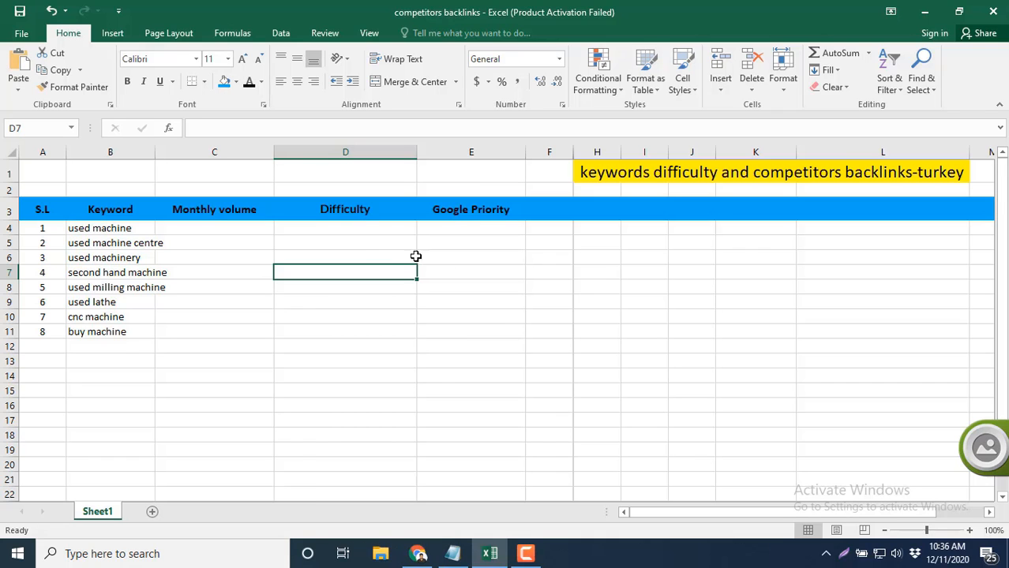
# Switch to Chrome and examine the Moz overview for "used machine", including metrics, keyword suggestions, SERP analysis and mentions
pyautogui.click(431, 557)
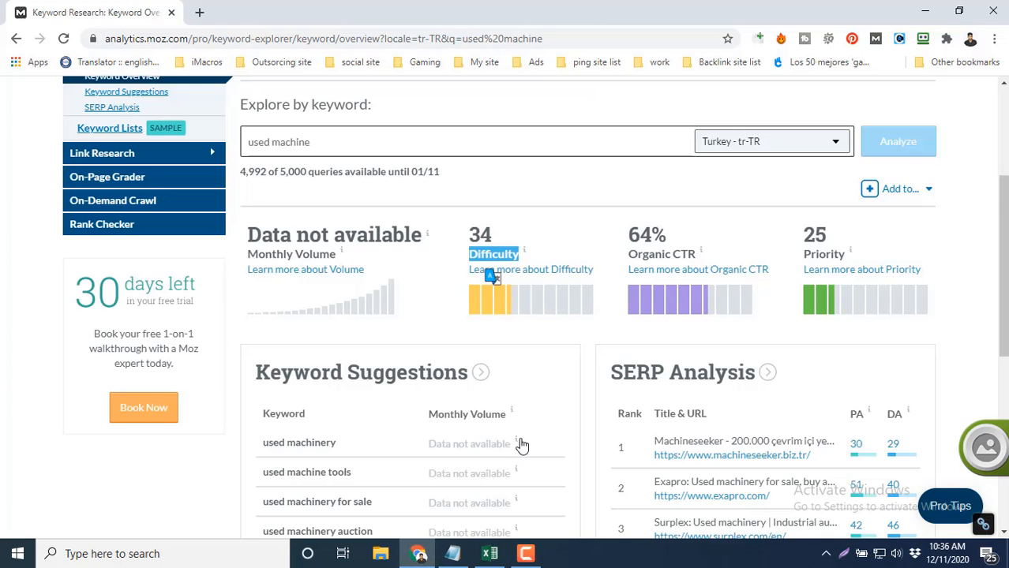
pyautogui.scroll(-2, 517, 443)
pyautogui.scroll(3, 565, 436)
pyautogui.scroll(1, 565, 436)
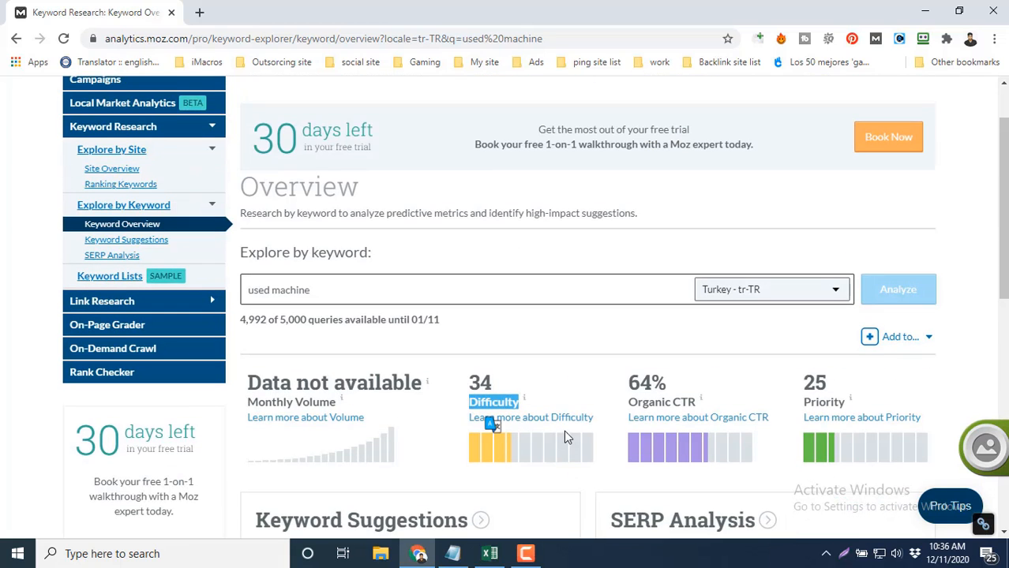
pyautogui.scroll(-2, 565, 436)
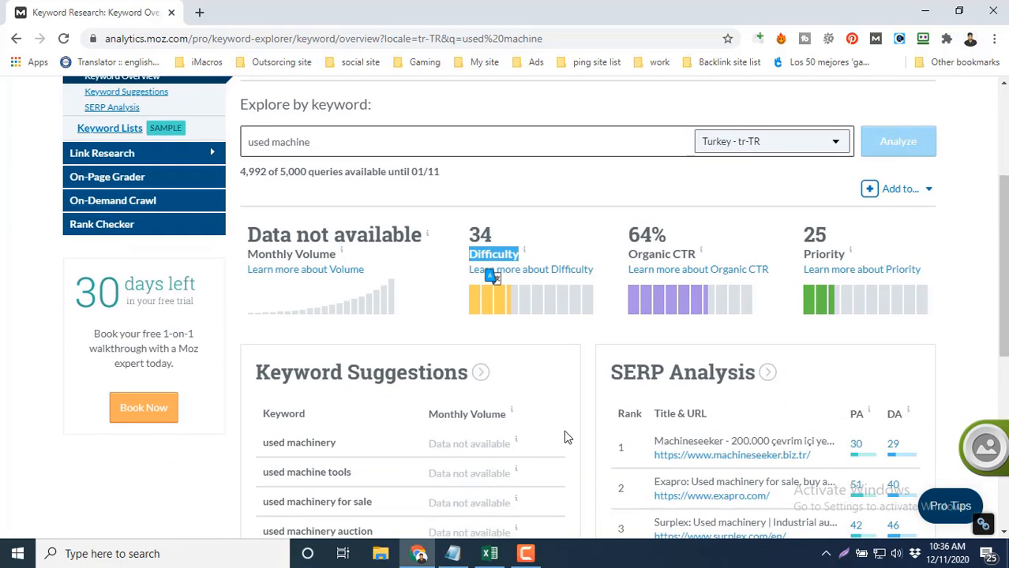
pyautogui.scroll(-3, 565, 437)
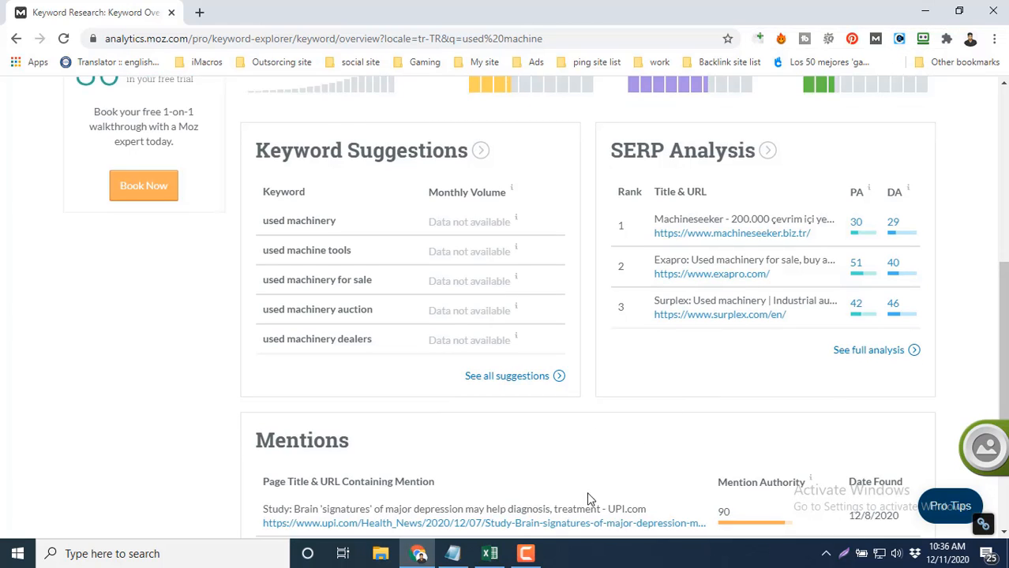
pyautogui.scroll(-3, 641, 405)
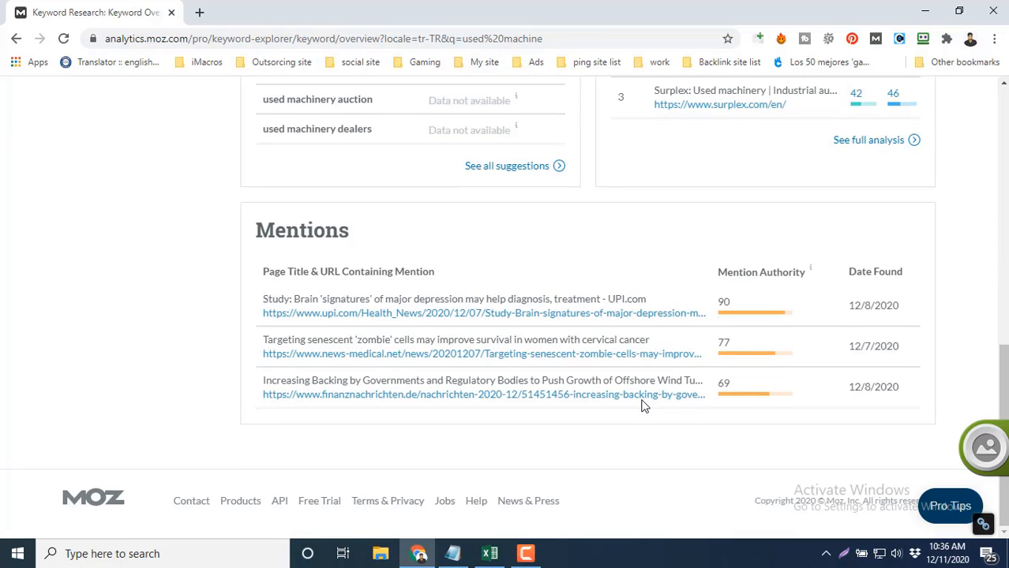
pyautogui.scroll(5, 641, 405)
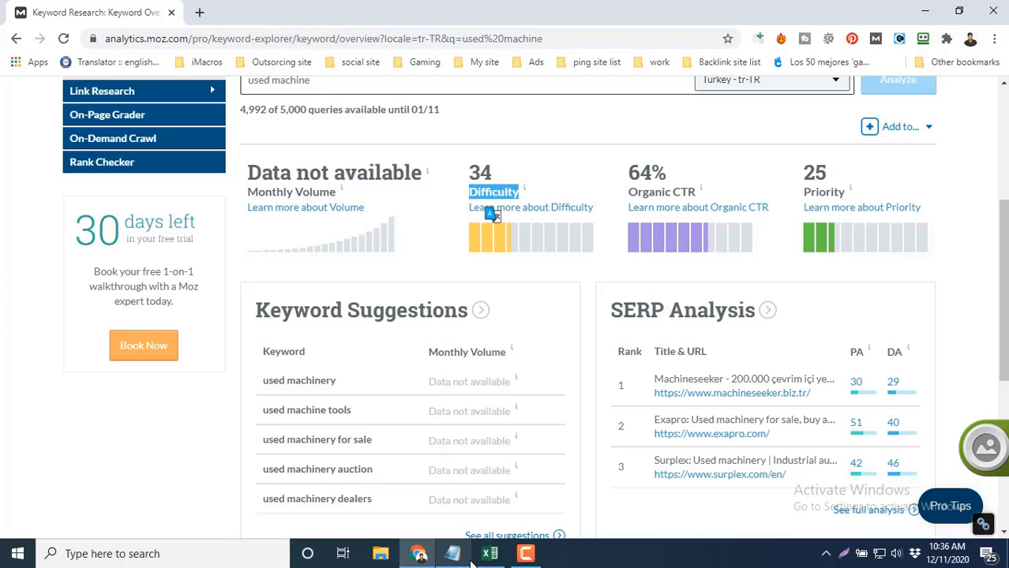
# Copy the word "competitors" from the client brief in Notepad into Excel cell F3 and widen column F to fit it
pyautogui.click(467, 561)
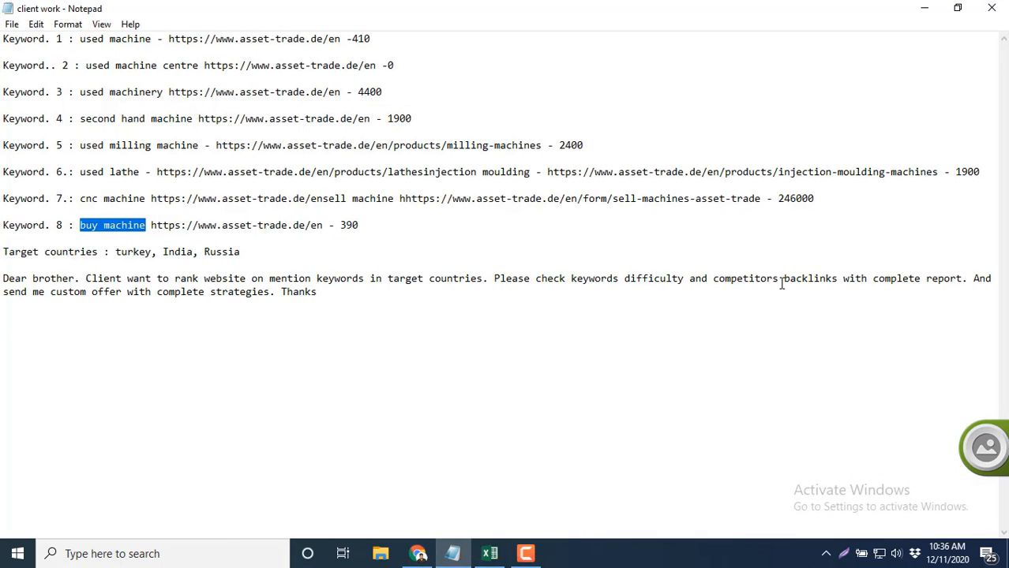
pyautogui.moveTo(778, 282); pyautogui.dragTo(715, 284)
pyautogui.hotkey('ctrl', 'c')
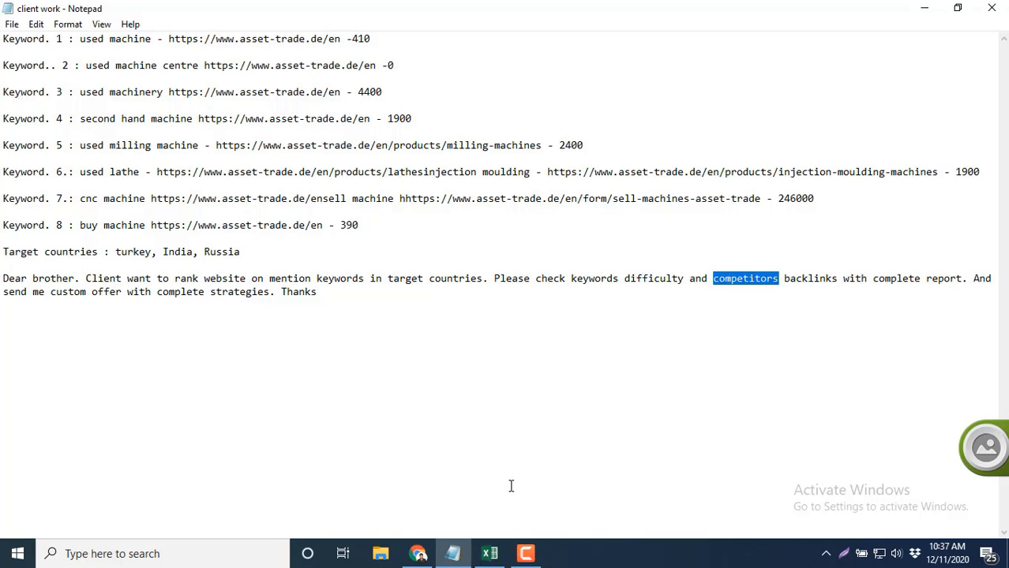
pyautogui.click(418, 554)
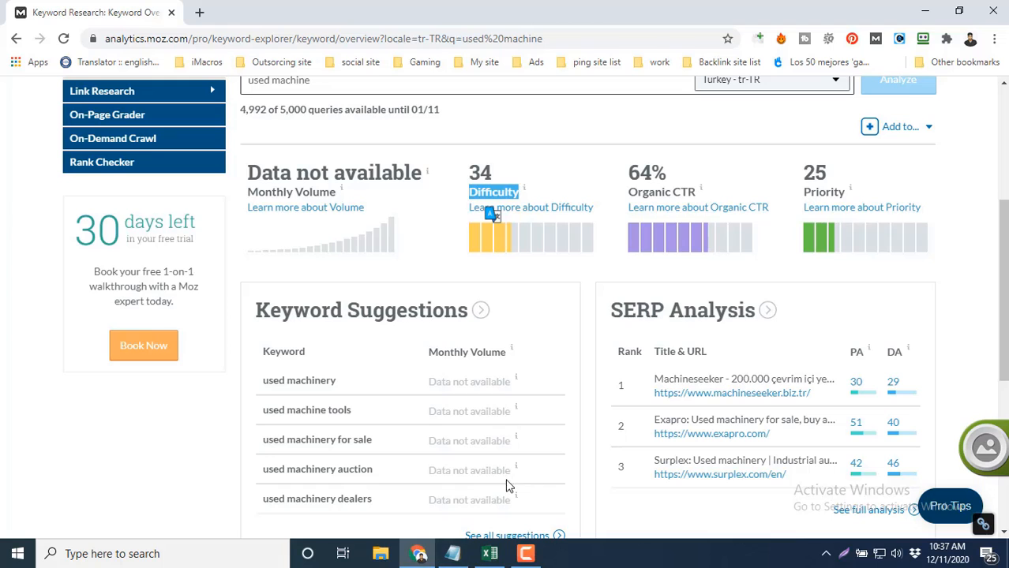
pyautogui.click(490, 554)
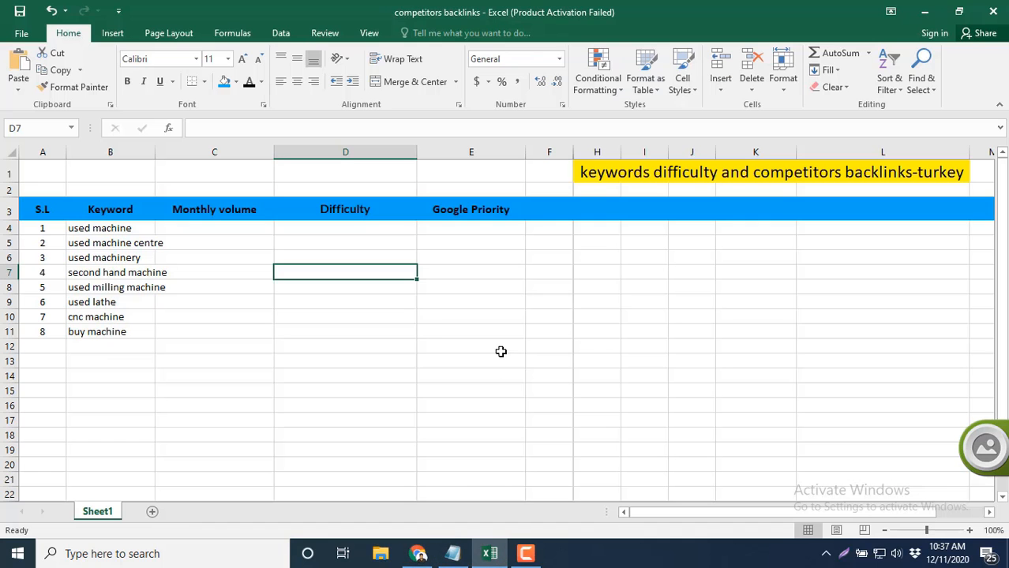
pyautogui.click(545, 214)
pyautogui.hotkey('ctrl', 'v')
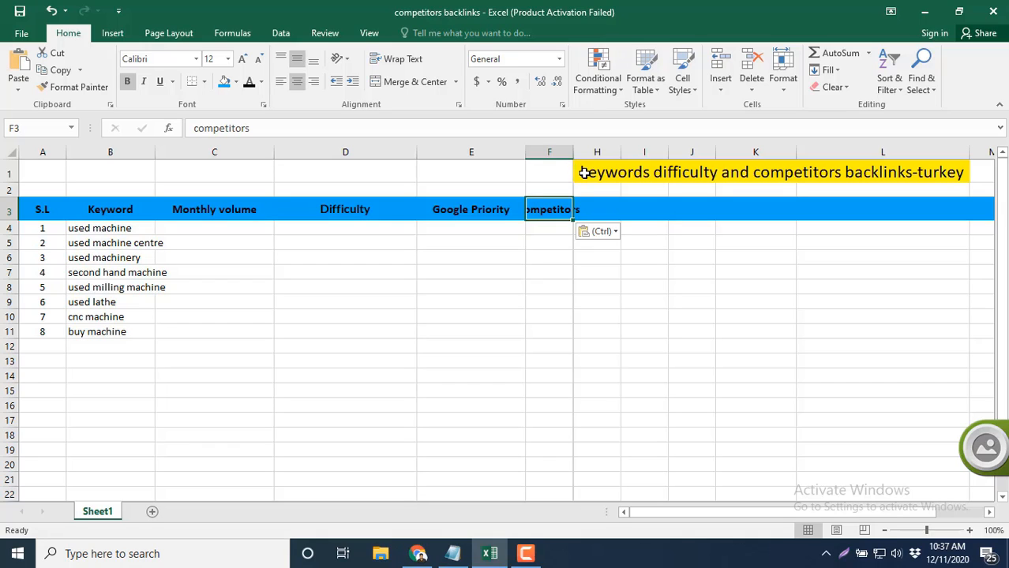
pyautogui.moveTo(573, 151); pyautogui.dragTo(652, 153)
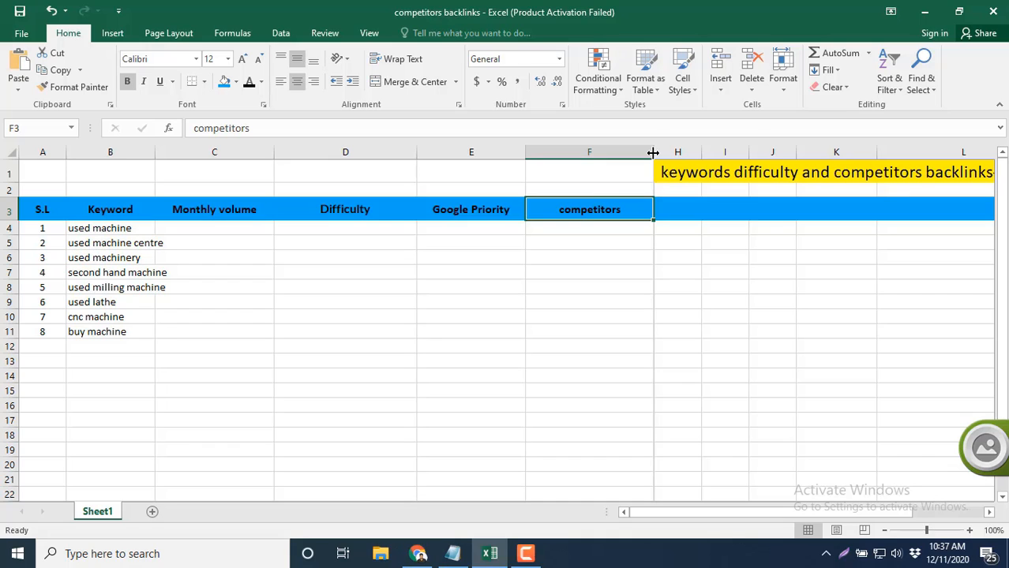
pyautogui.moveTo(652, 153); pyautogui.dragTo(638, 153)
# Copy the yellow report title from H1 and paste it at D1, accepting that merged cells get unmerged
pyautogui.click(752, 172)
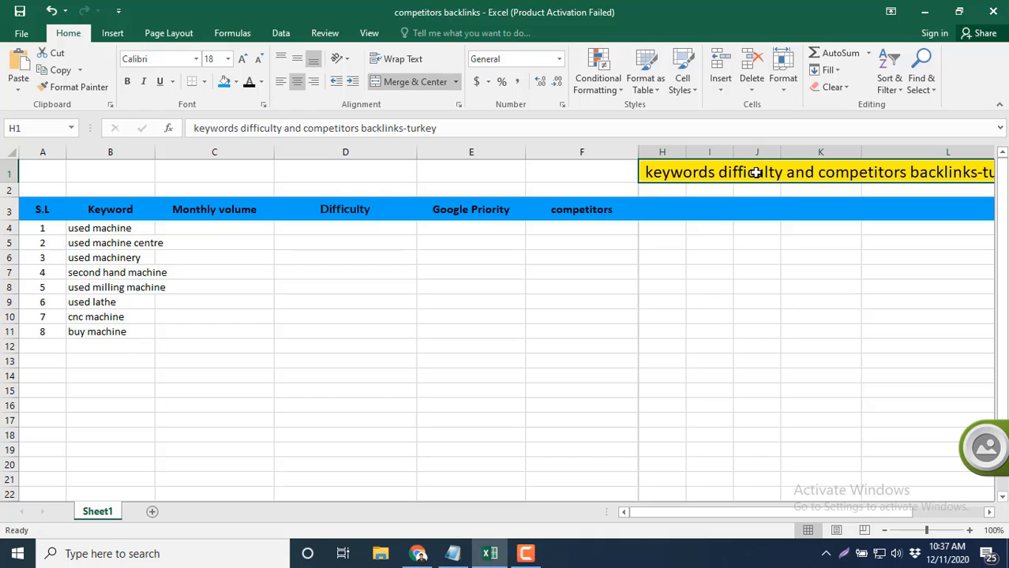
pyautogui.hotkey('ctrl', 'c')
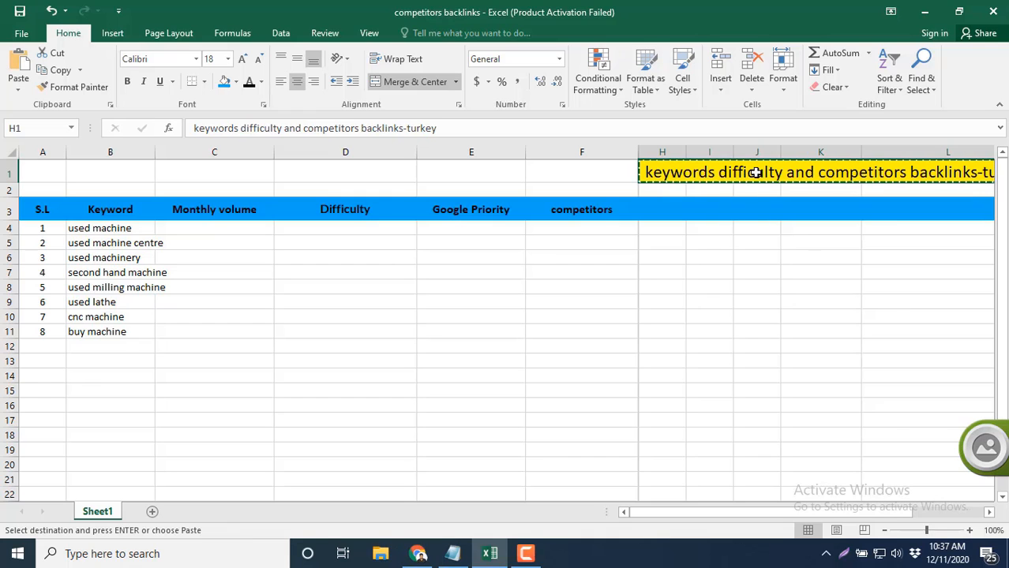
pyautogui.click(407, 167)
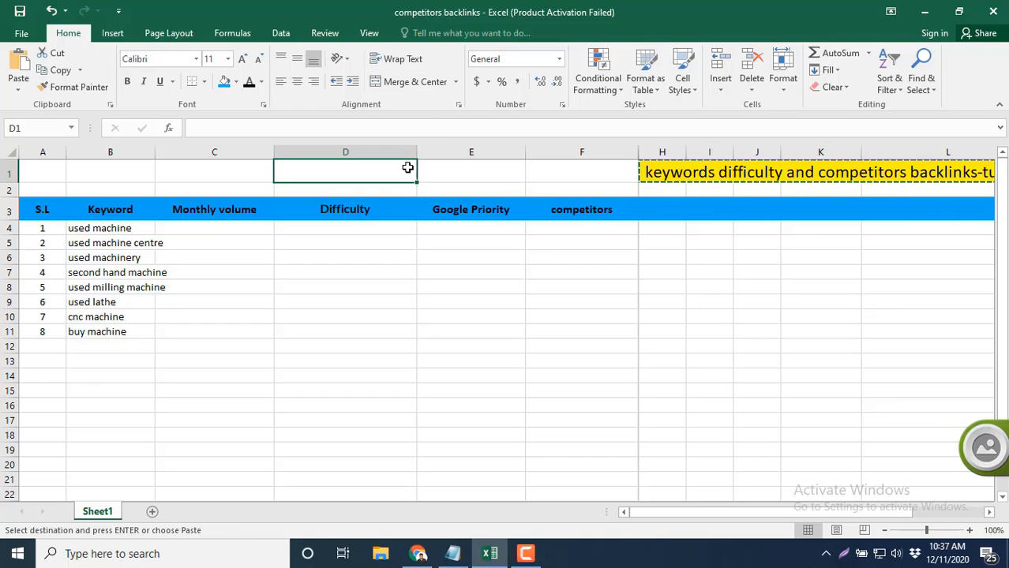
pyautogui.hotkey('ctrl', 'v')
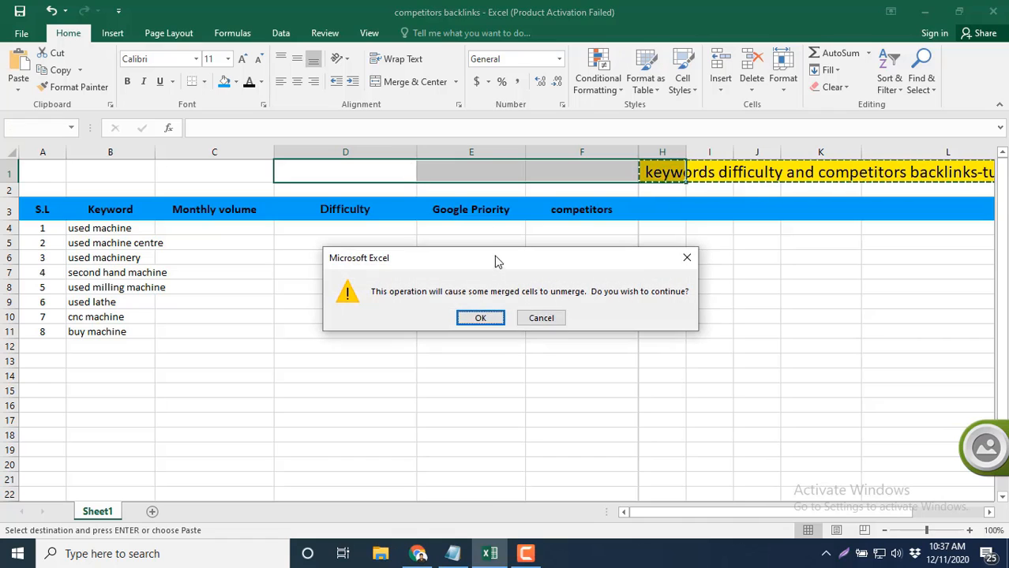
pyautogui.click(481, 318)
pyautogui.click(739, 172)
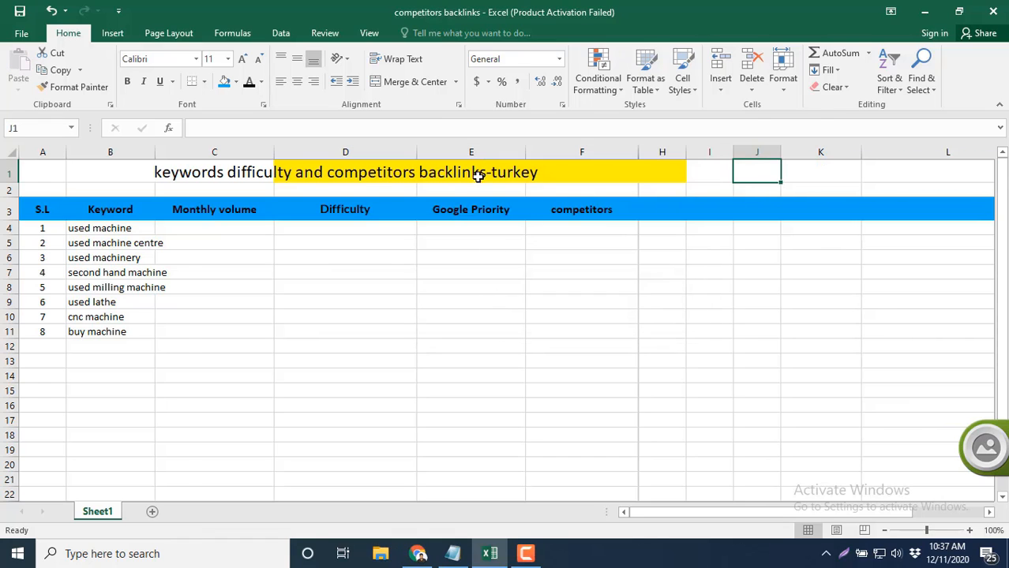
# Fill cells C1 through F1 behind the report title with yellow
pyautogui.moveTo(260, 170); pyautogui.dragTo(526, 169)
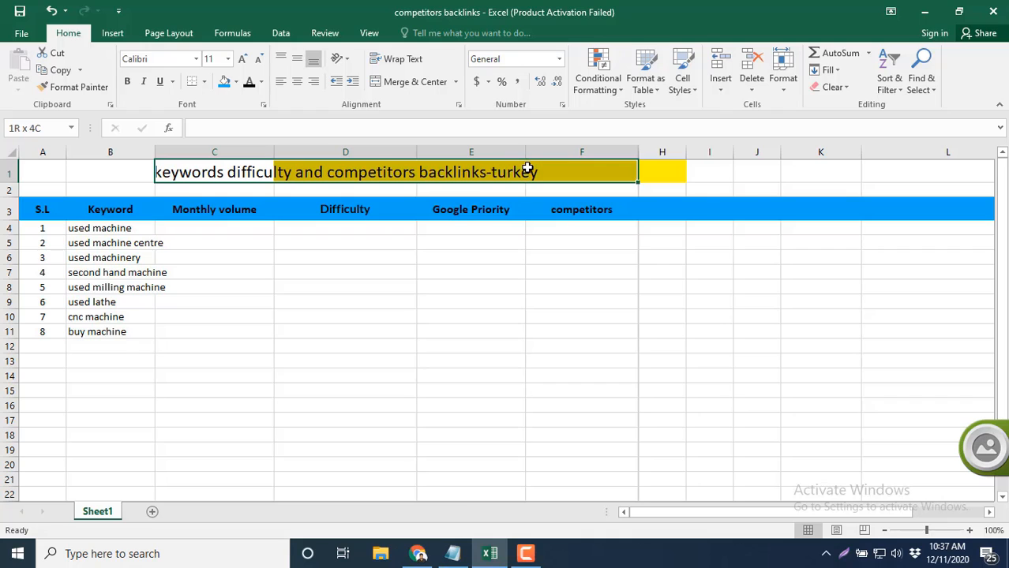
pyautogui.click(236, 81)
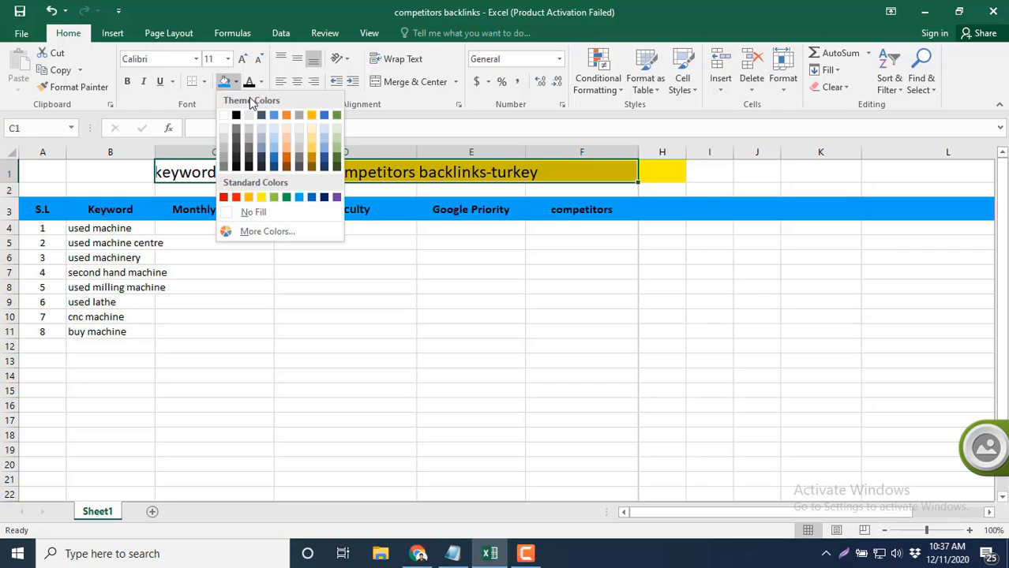
pyautogui.click(263, 198)
pyautogui.click(480, 304)
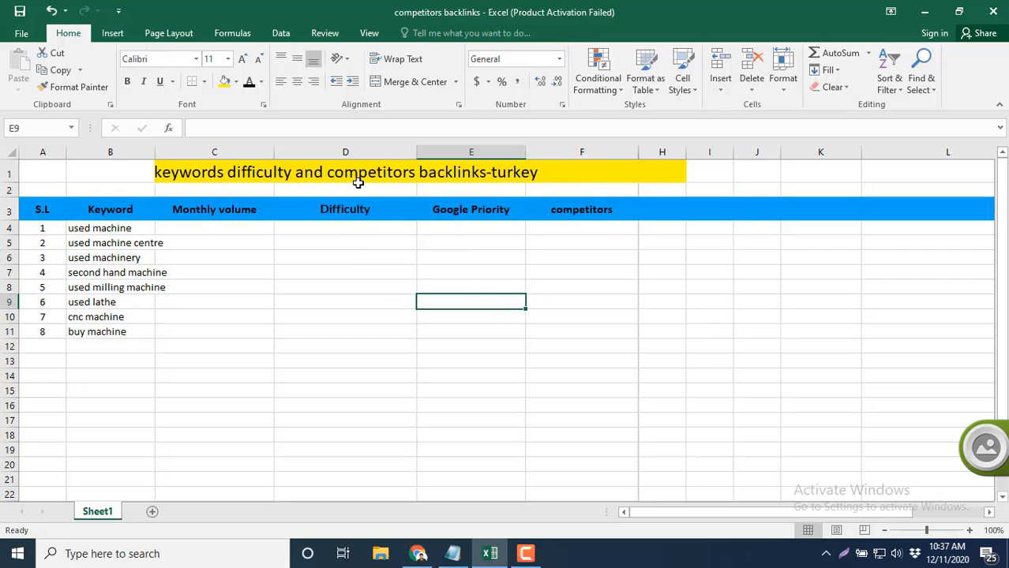
# Merge and center the report title across cells C1 through F1
pyautogui.click(384, 172)
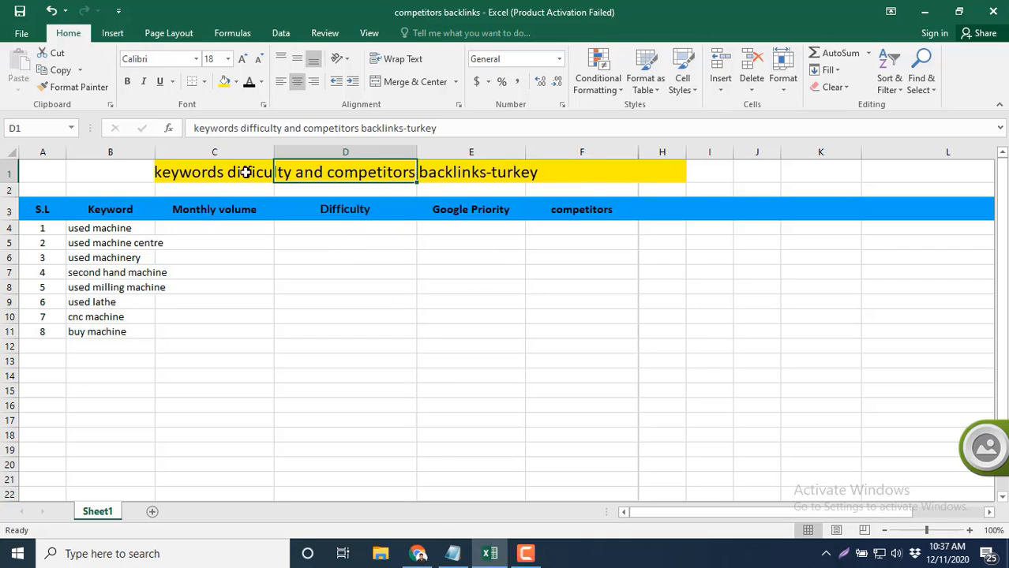
pyautogui.moveTo(246, 172); pyautogui.dragTo(590, 164)
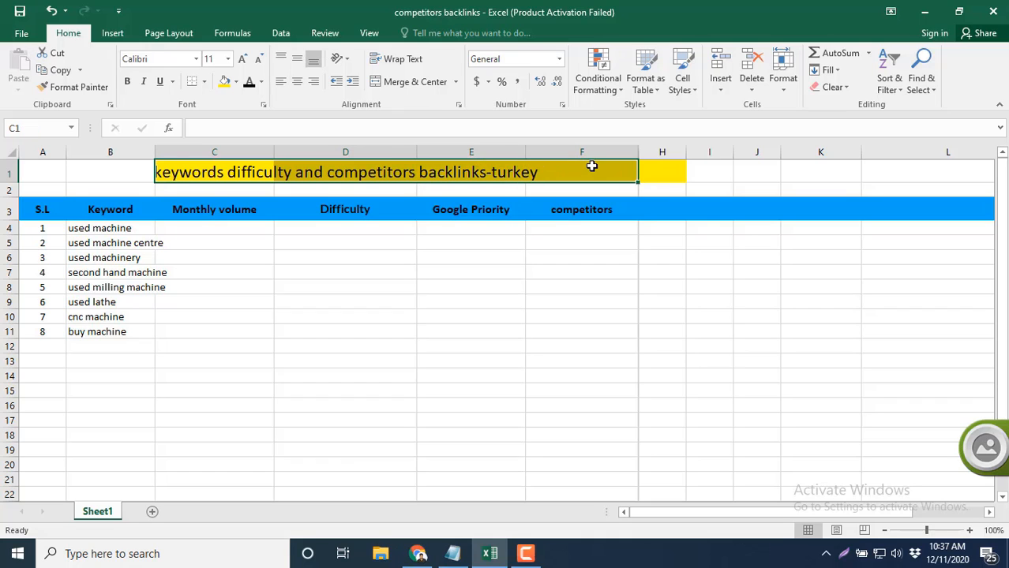
pyautogui.click(427, 83)
pyautogui.click(700, 334)
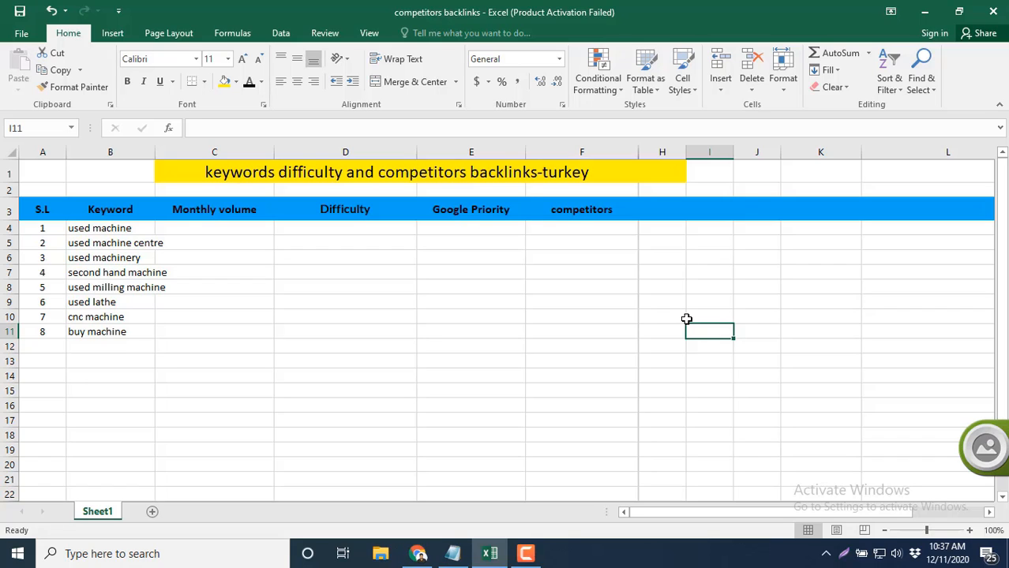
# Copy the "competitors" header from F3 into H3 and widen column H well beyond the copied text
pyautogui.click(658, 213)
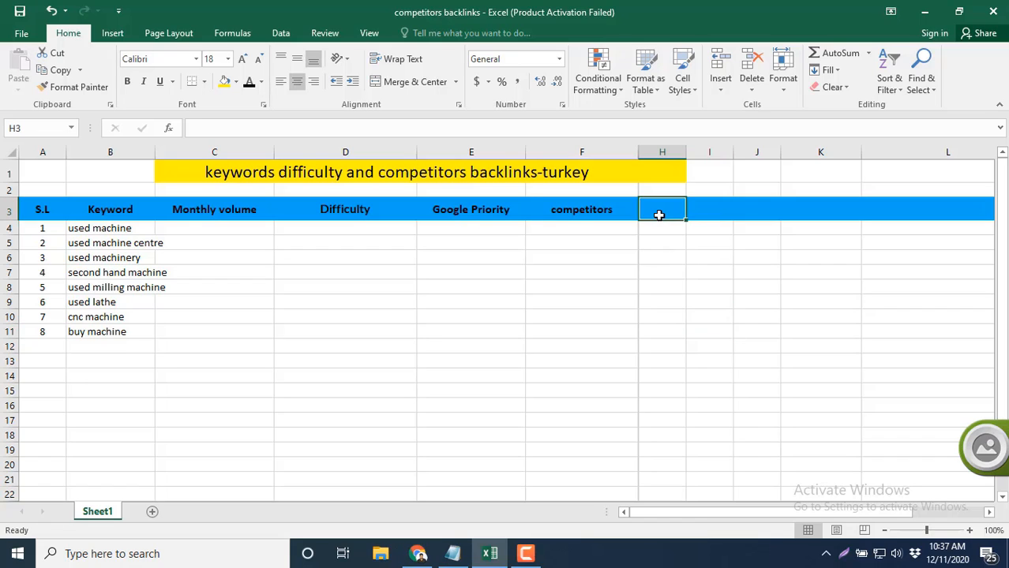
pyautogui.click(605, 210)
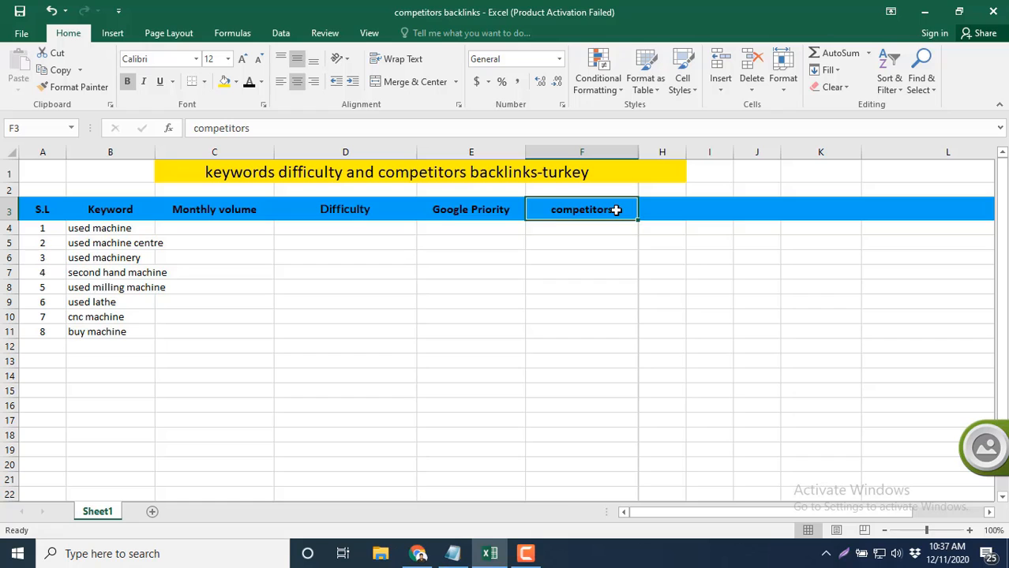
pyautogui.hotkey('ctrl', 'c')
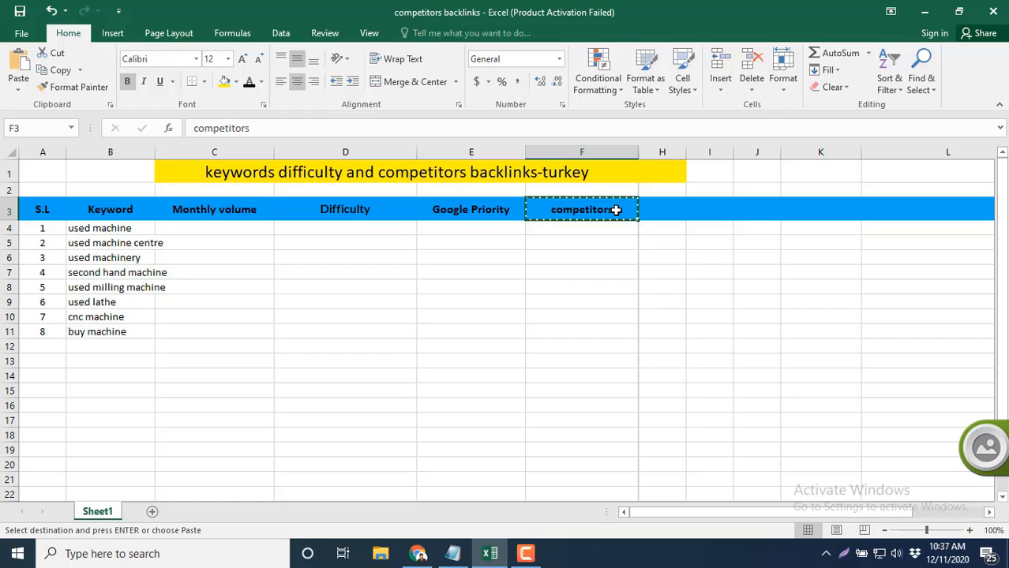
pyautogui.click(663, 211)
pyautogui.hotkey('ctrl', 'v')
pyautogui.moveTo(686, 155); pyautogui.dragTo(817, 155)
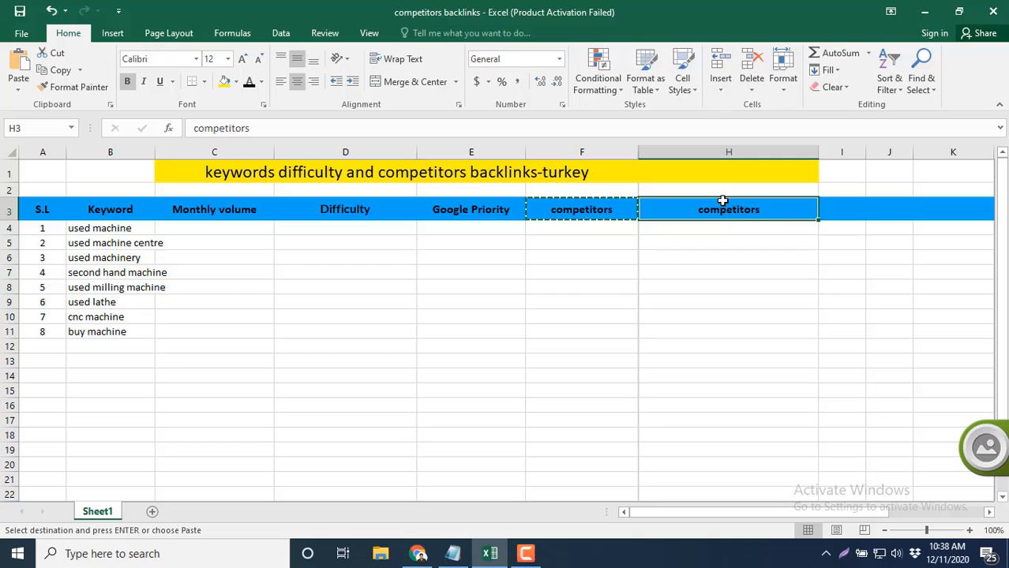
# Extend the header in H3 to read "competitors Backlinks"
pyautogui.doubleClick(776, 207)
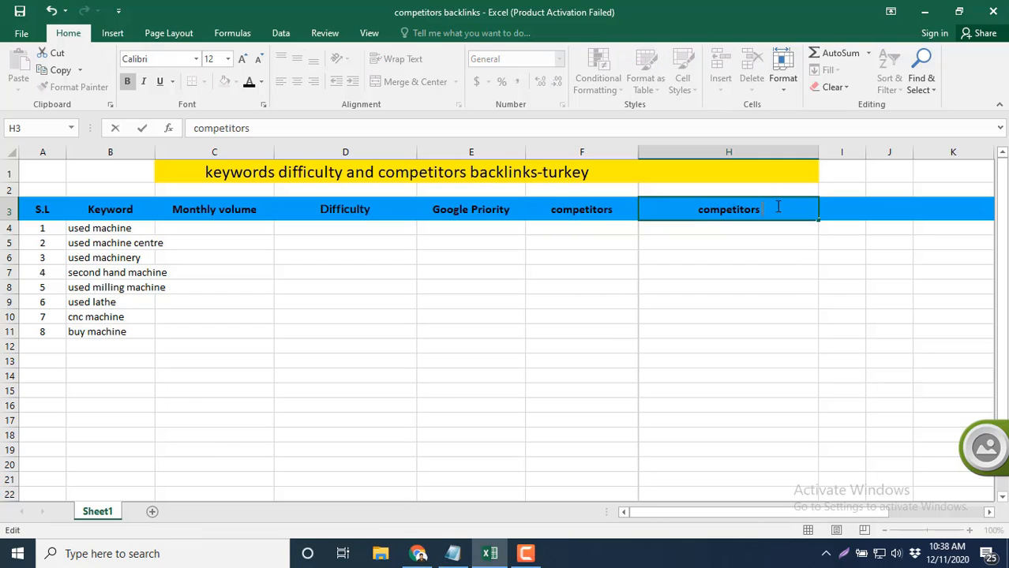
pyautogui.write('Backl')
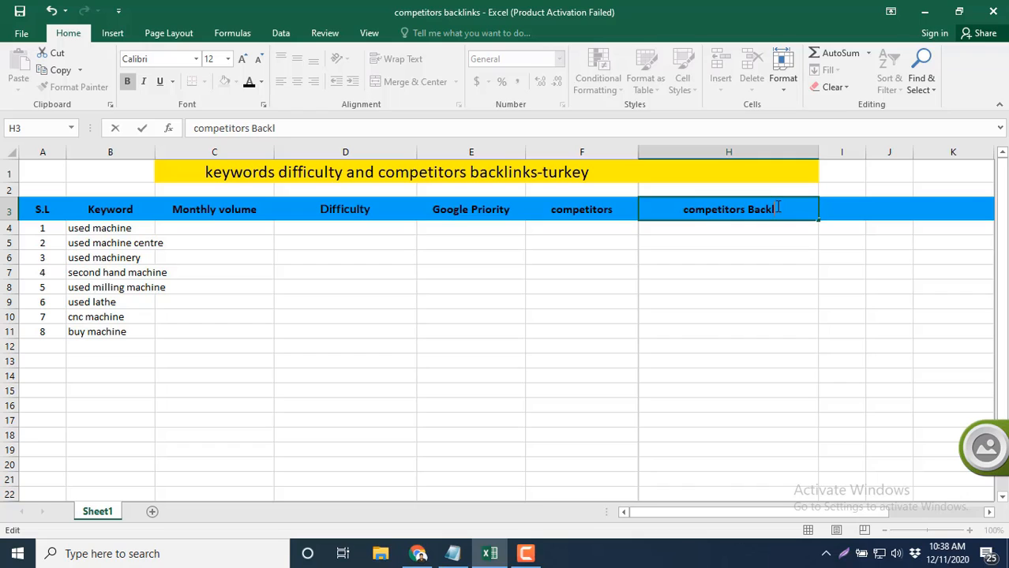
pyautogui.write('inks')
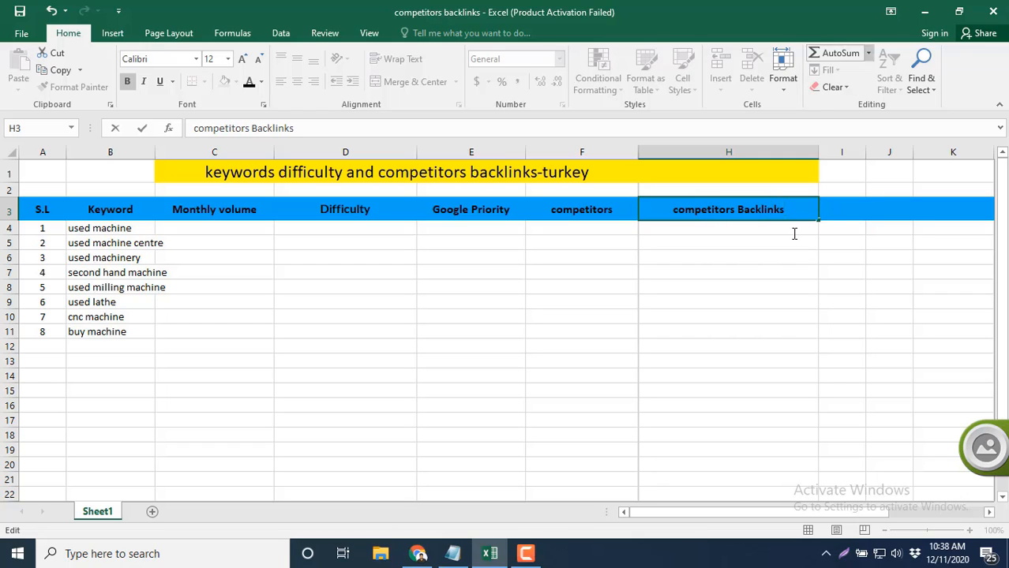
pyautogui.press('Return')
pyautogui.click(752, 275)
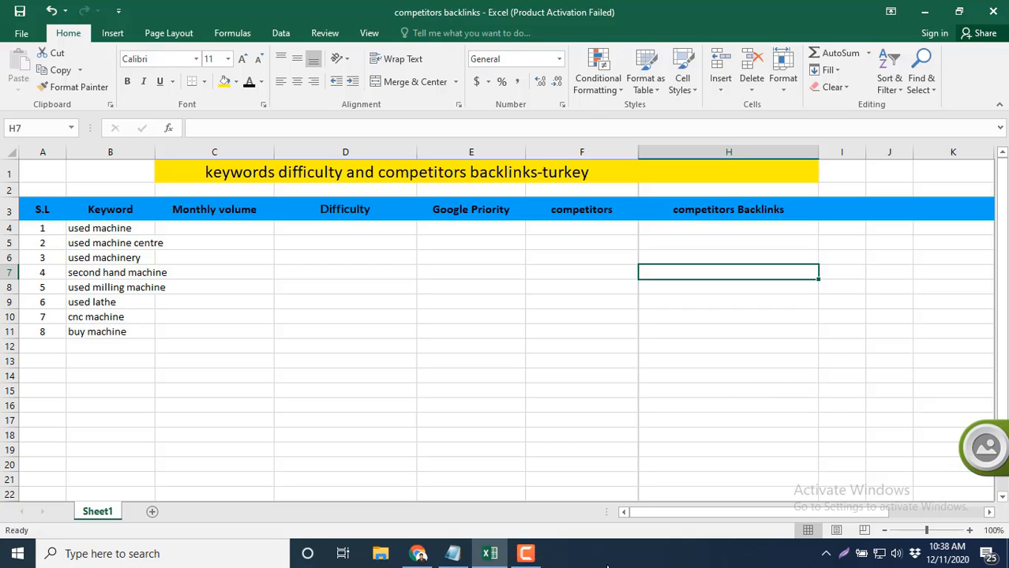
pyautogui.click(422, 554)
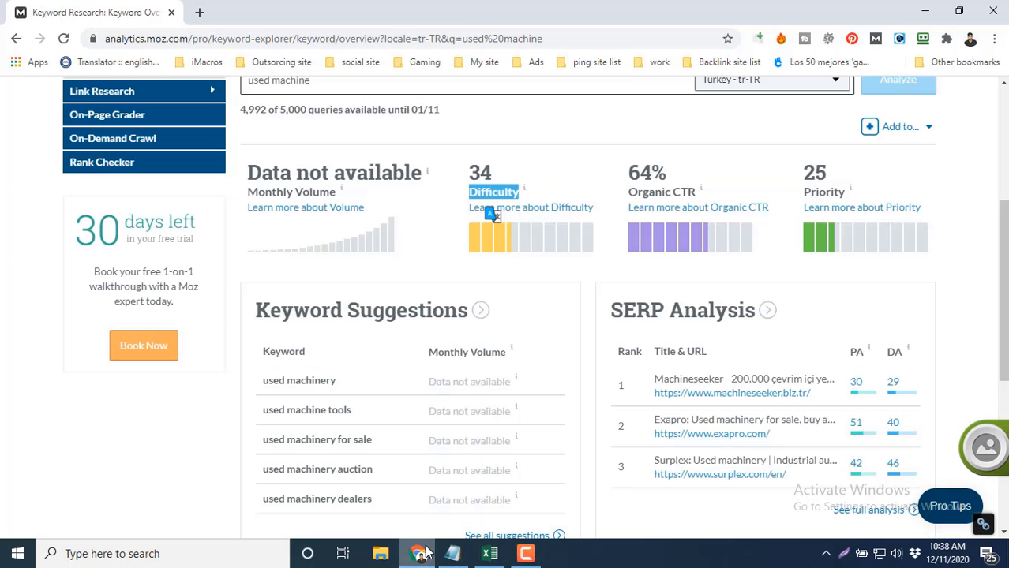
pyautogui.click(423, 554)
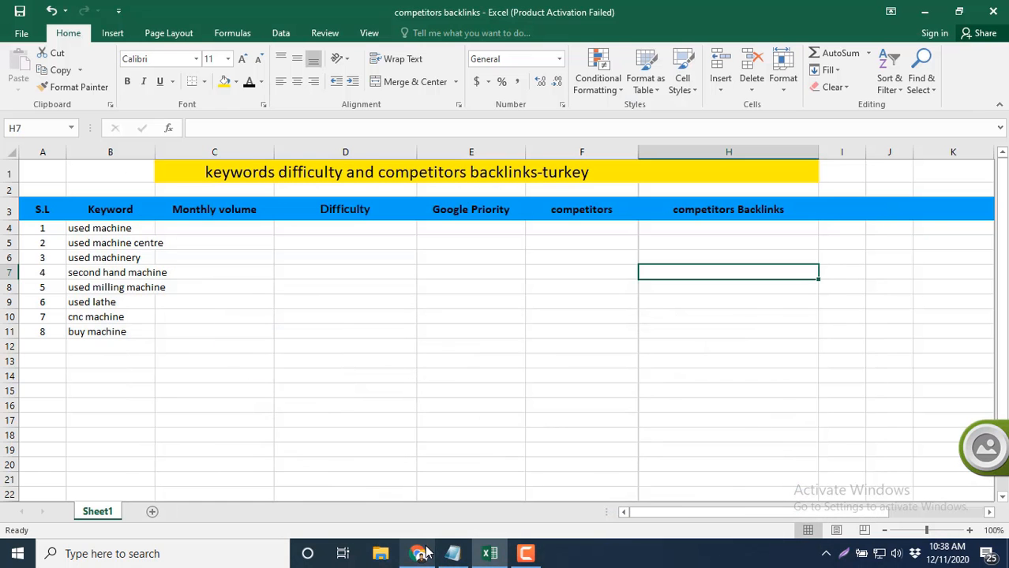
pyautogui.click(422, 553)
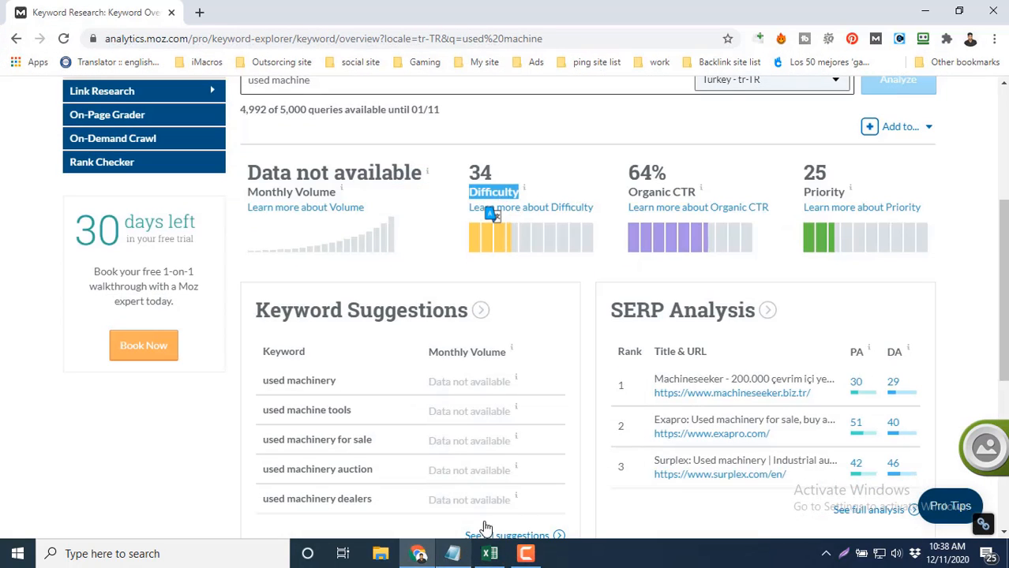
pyautogui.scroll(3, 446, 318)
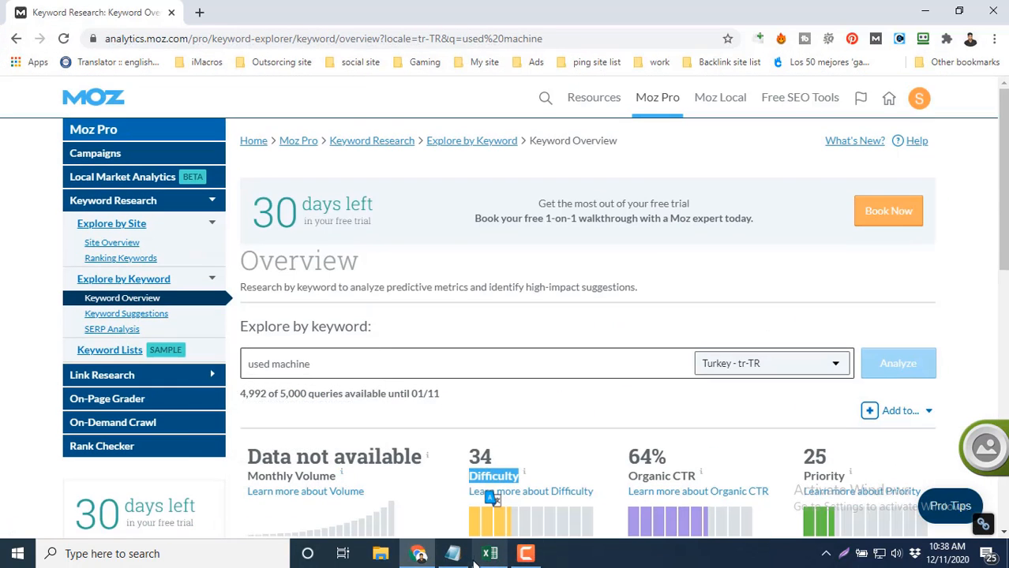
pyautogui.click(454, 554)
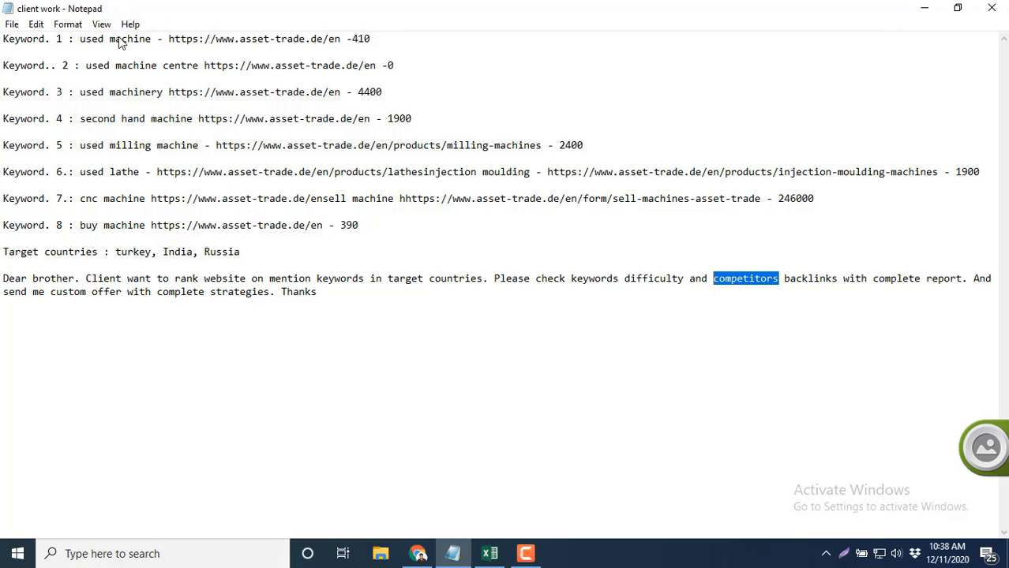
pyautogui.click(489, 554)
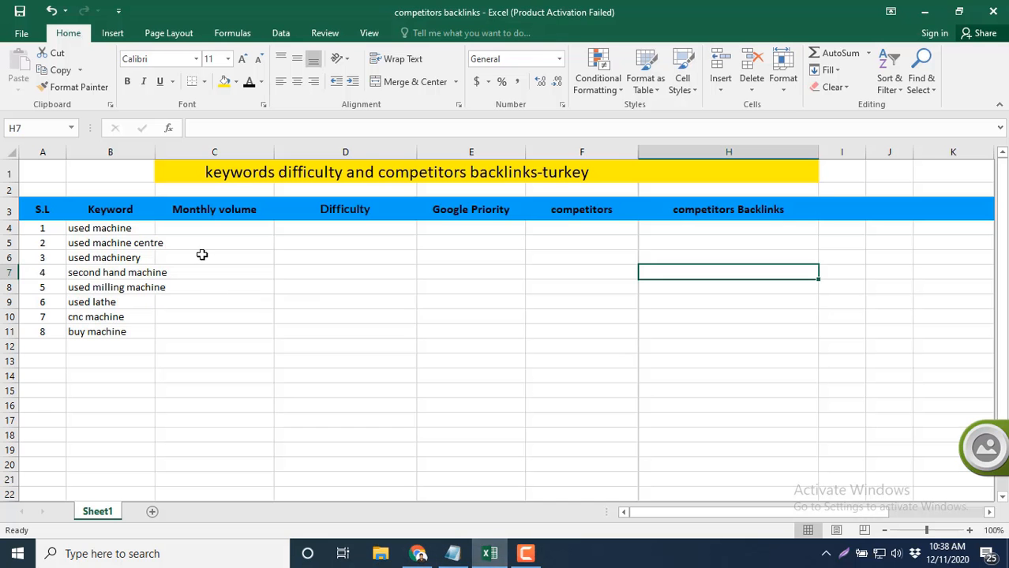
# Copy "used machine centre" from cell B5, switch to Chrome and analyze it in Moz Keyword Explorer for Turkey
pyautogui.click(85, 243)
pyautogui.hotkey('ctrl', 'c')
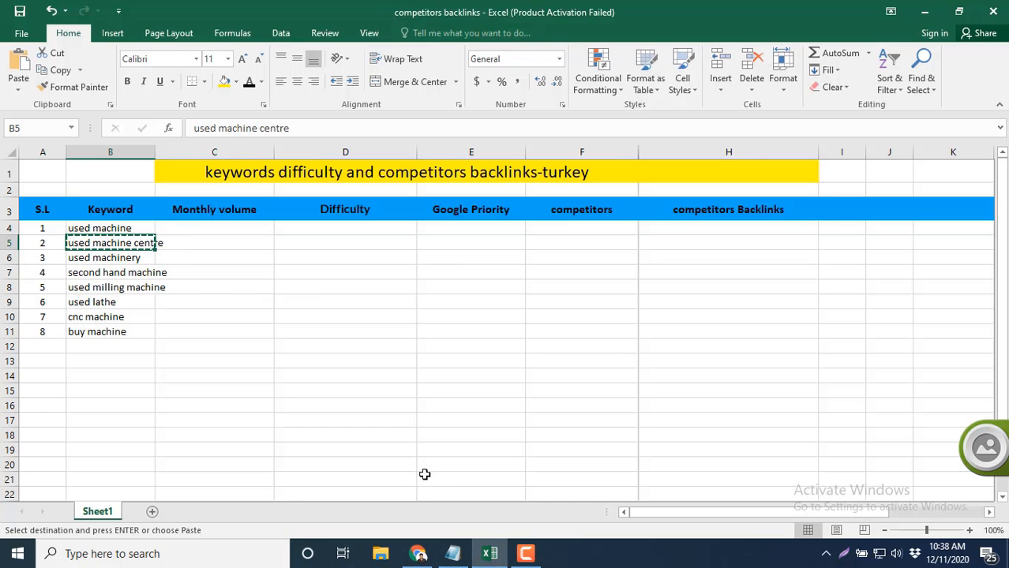
pyautogui.click(417, 554)
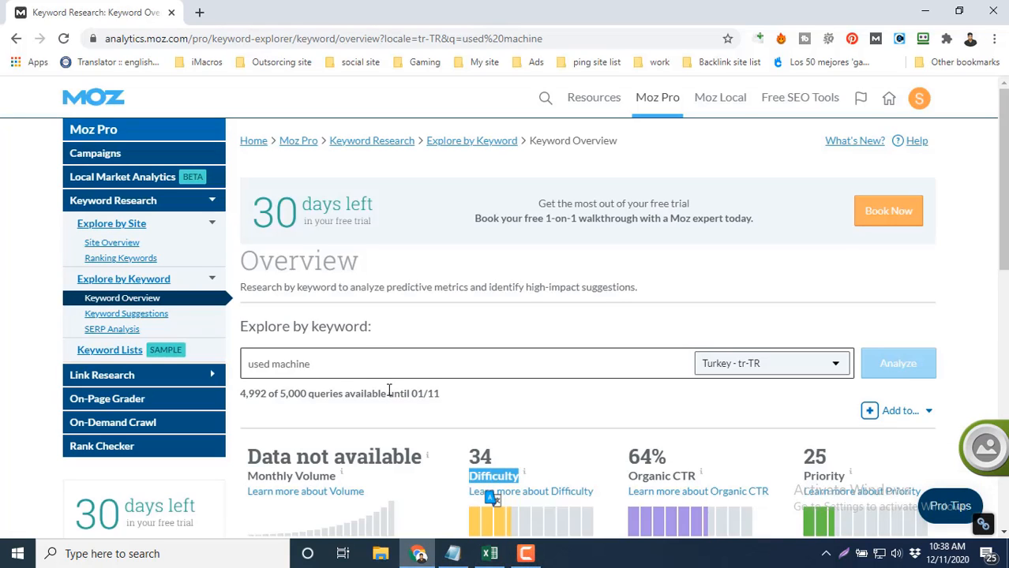
pyautogui.tripleClick(363, 367)
pyautogui.hotkey('ctrl', 'v')
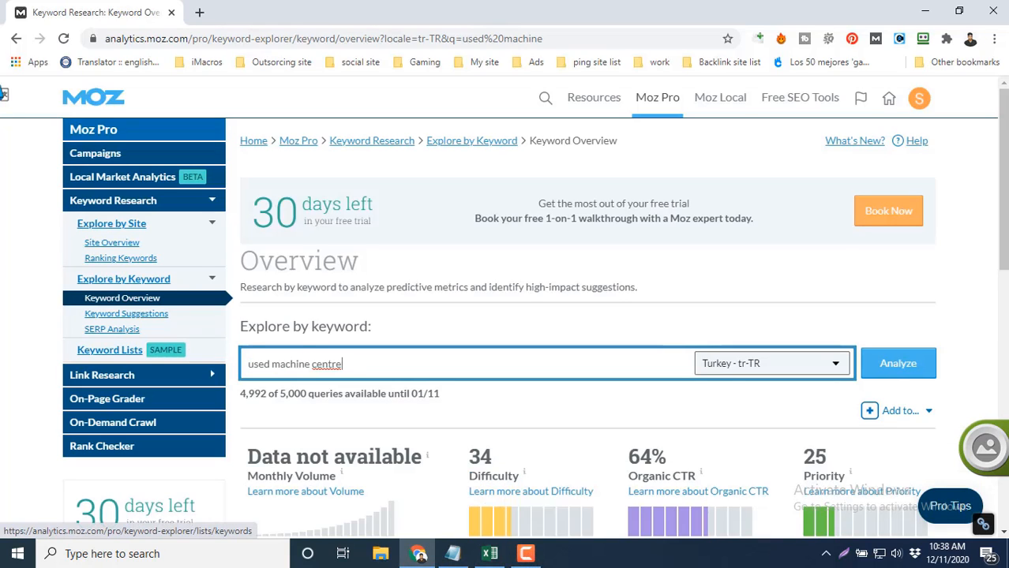
pyautogui.click(898, 363)
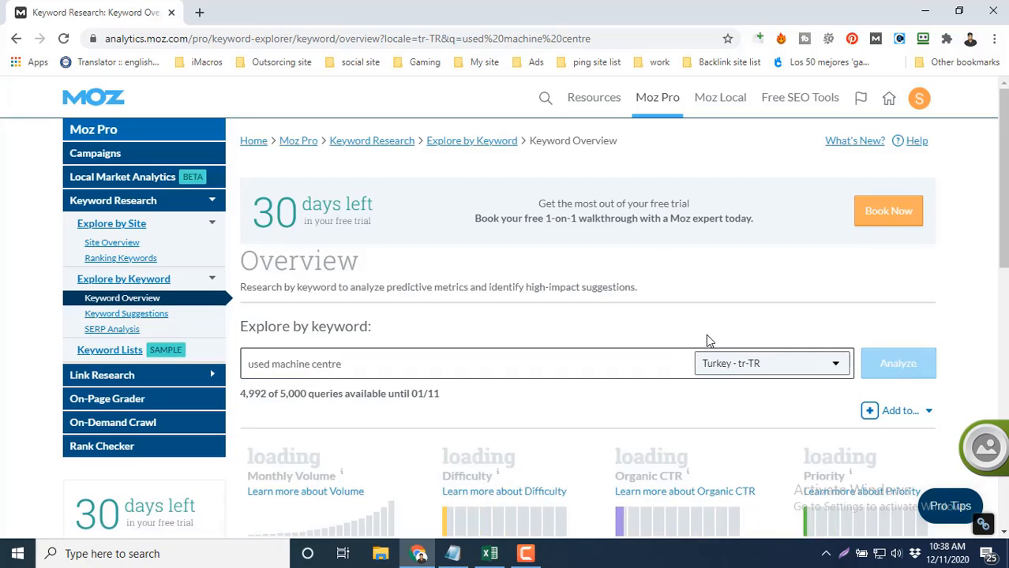
pyautogui.scroll(-1, 706, 338)
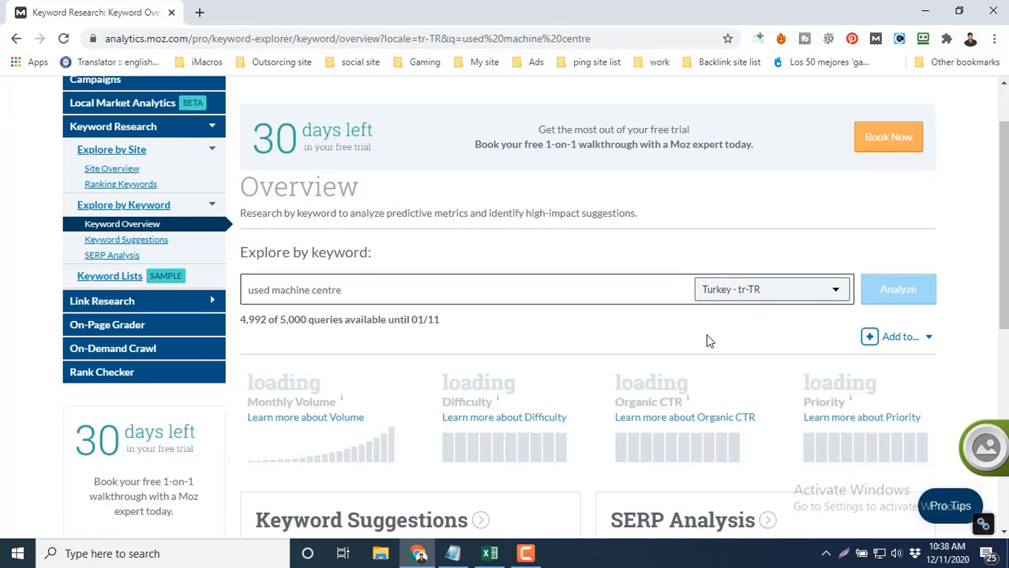
# Check the number listed after keyword 1 in the Notepad client brief, and examine the Moz metrics for "used machine centre" in Chrome
pyautogui.click(456, 549)
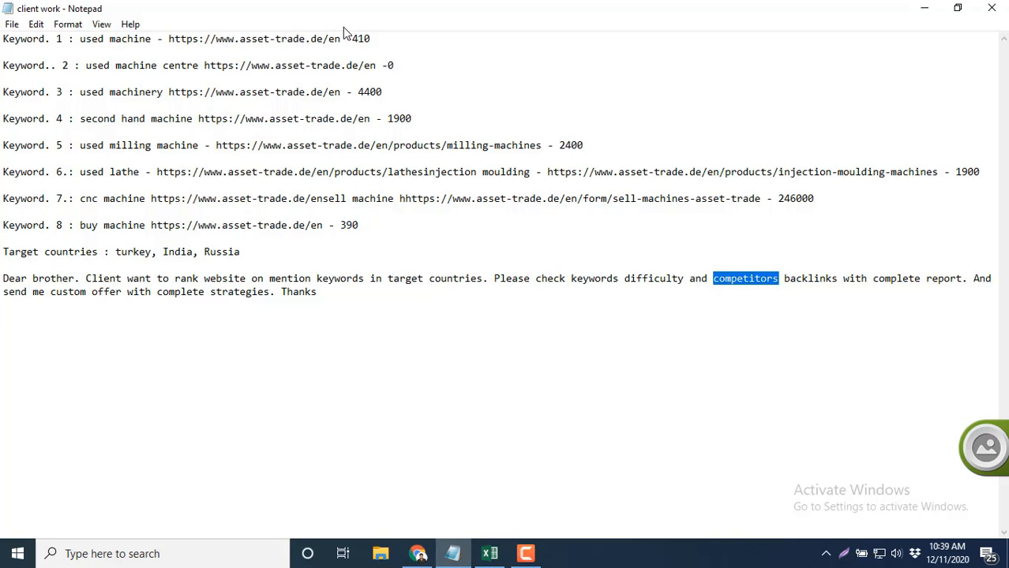
pyautogui.moveTo(349, 38); pyautogui.dragTo(405, 38)
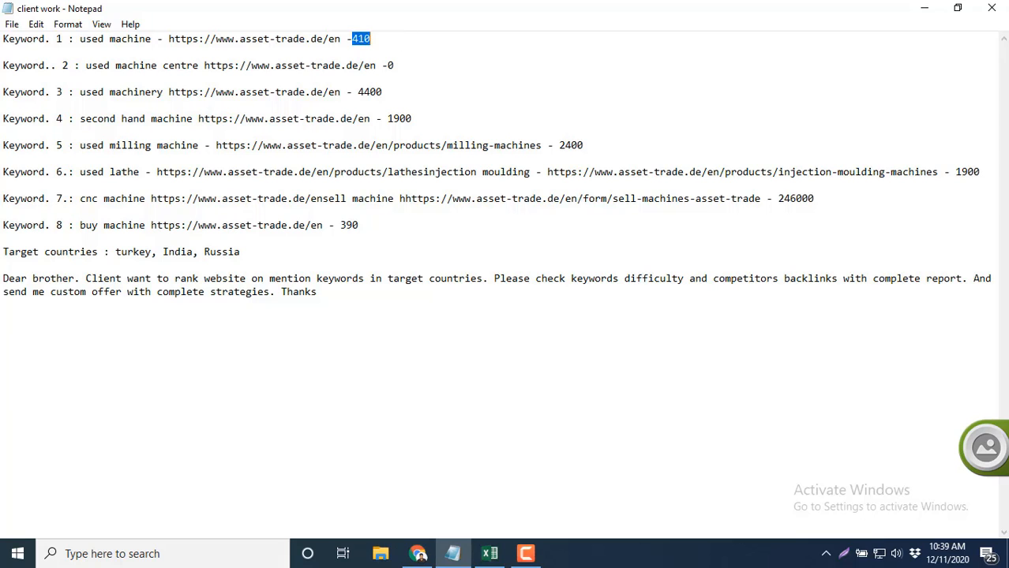
pyautogui.click(418, 555)
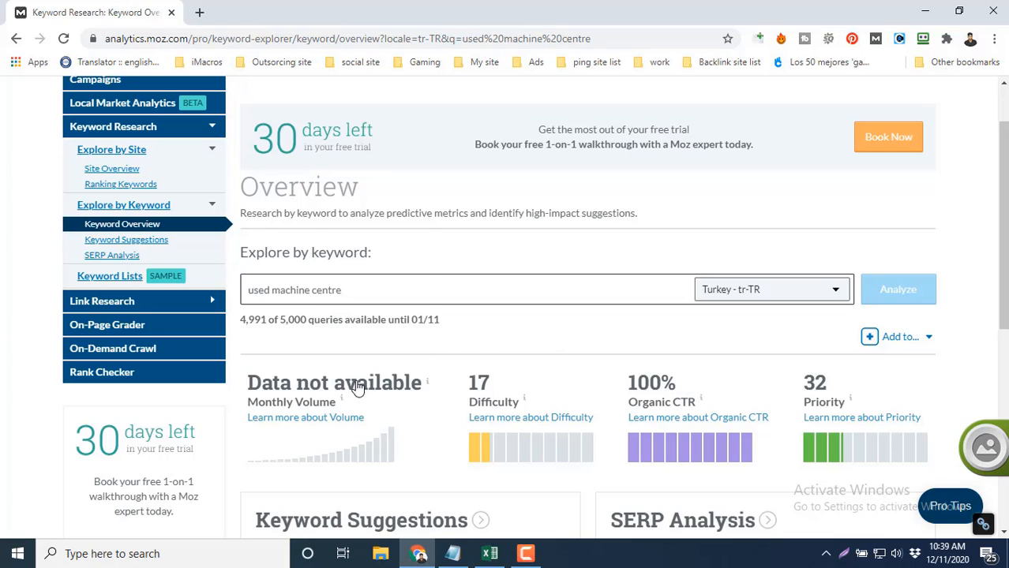
pyautogui.moveTo(395, 392)
pyautogui.click(491, 554)
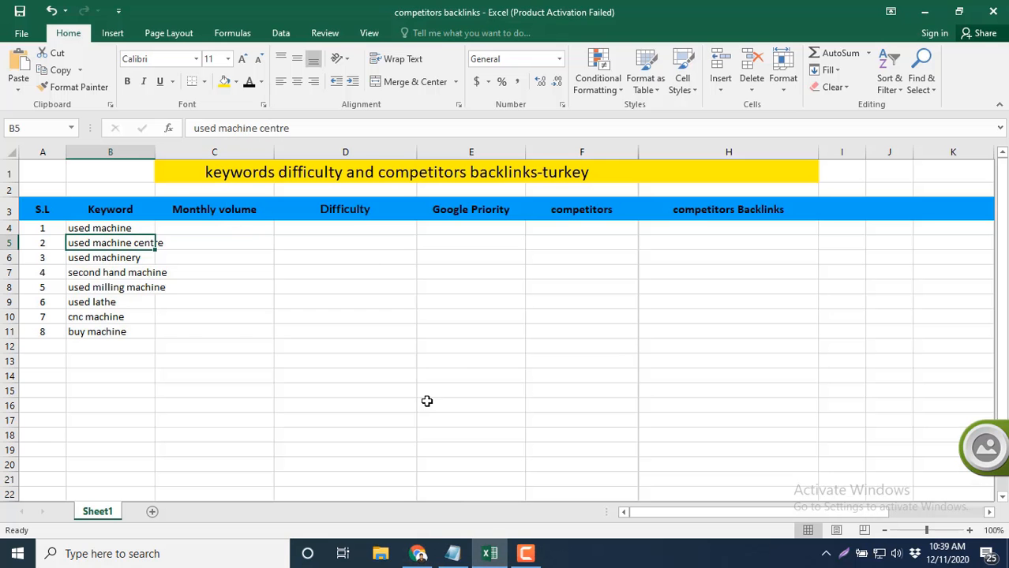
pyautogui.click(418, 554)
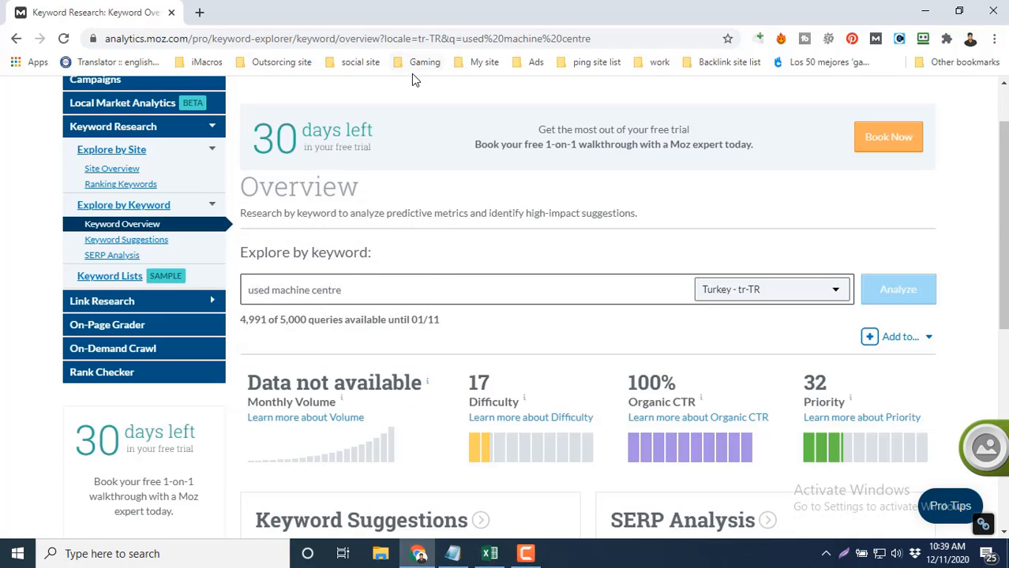
# Copy "used machine" from cell B4 in Excel, switch to Chrome and analyze it in Moz Keyword Explorer for Turkey
pyautogui.click(383, 295)
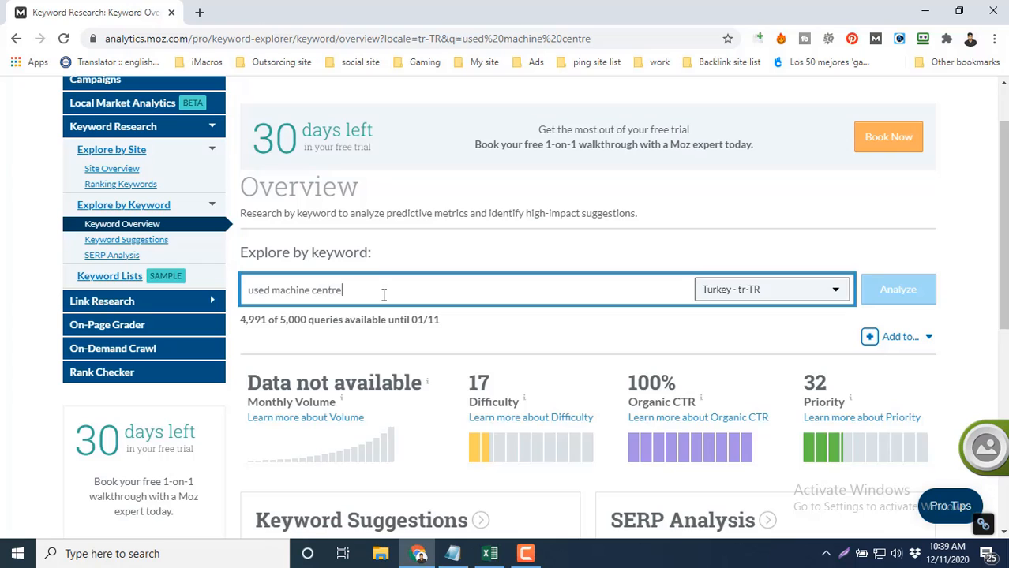
pyautogui.click(490, 554)
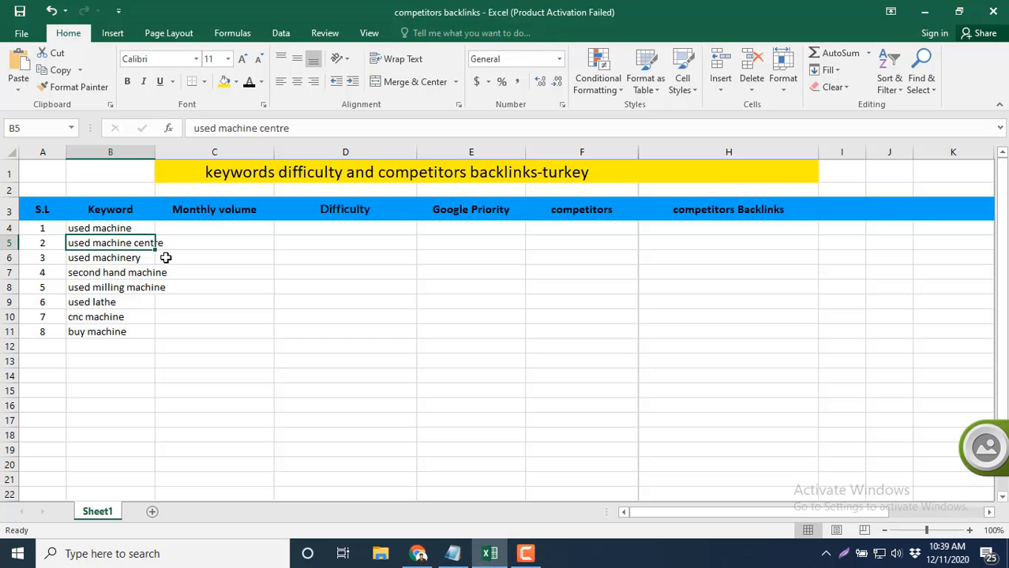
pyautogui.click(117, 229)
pyautogui.hotkey('ctrl', 'c')
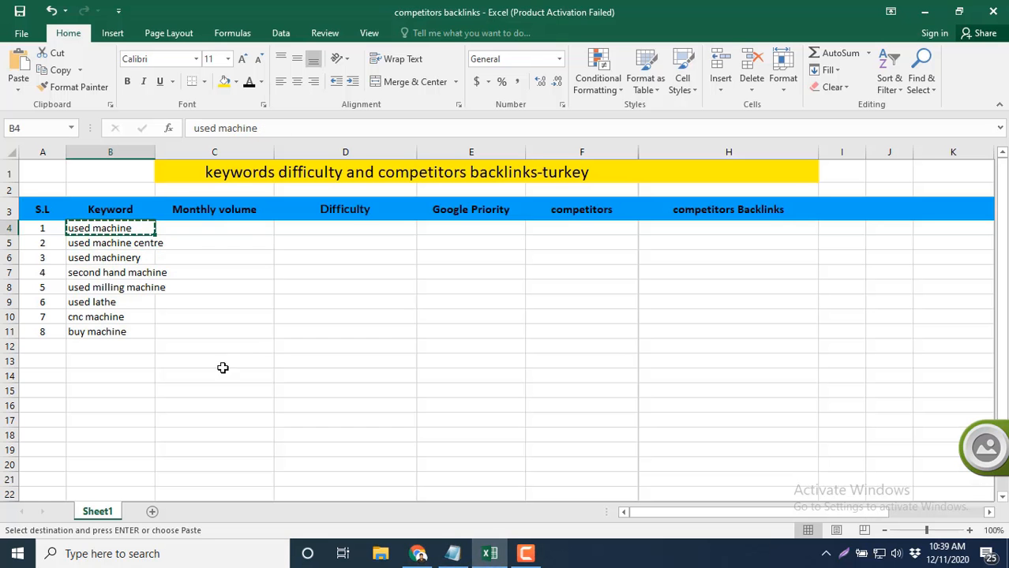
pyautogui.click(423, 555)
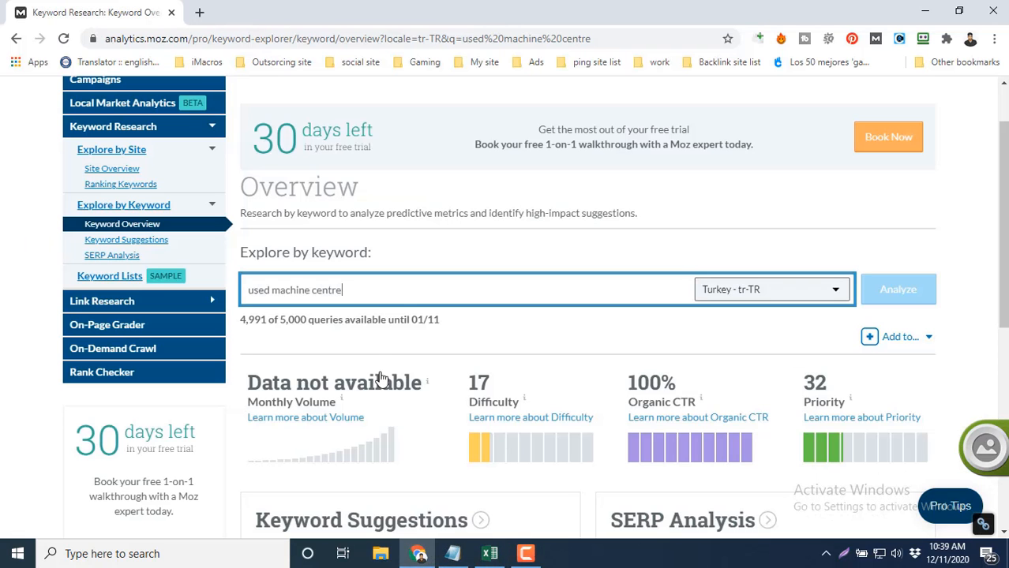
pyautogui.moveTo(374, 293); pyautogui.dragTo(229, 309)
pyautogui.hotkey('ctrl', 'v')
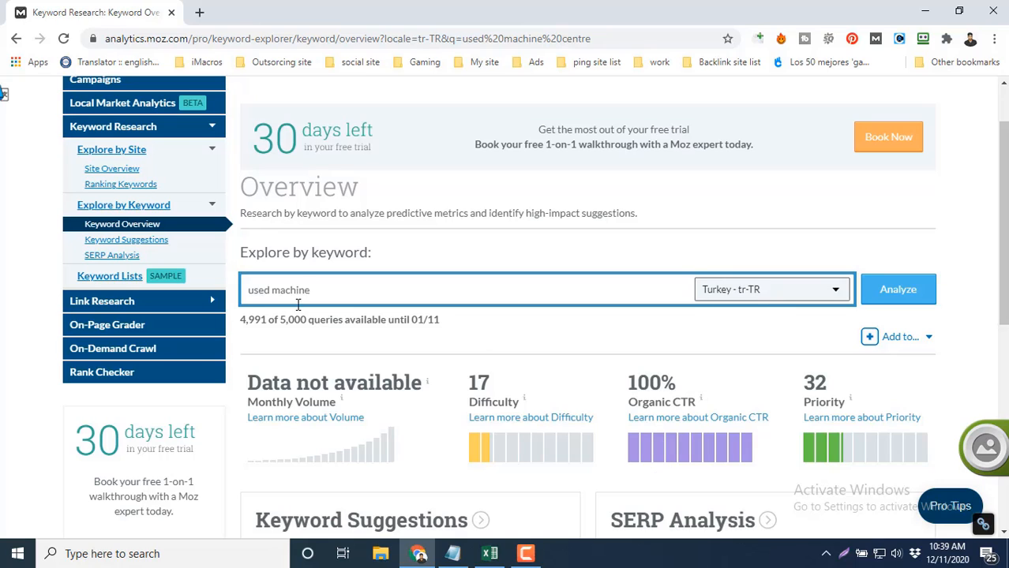
pyautogui.click(902, 298)
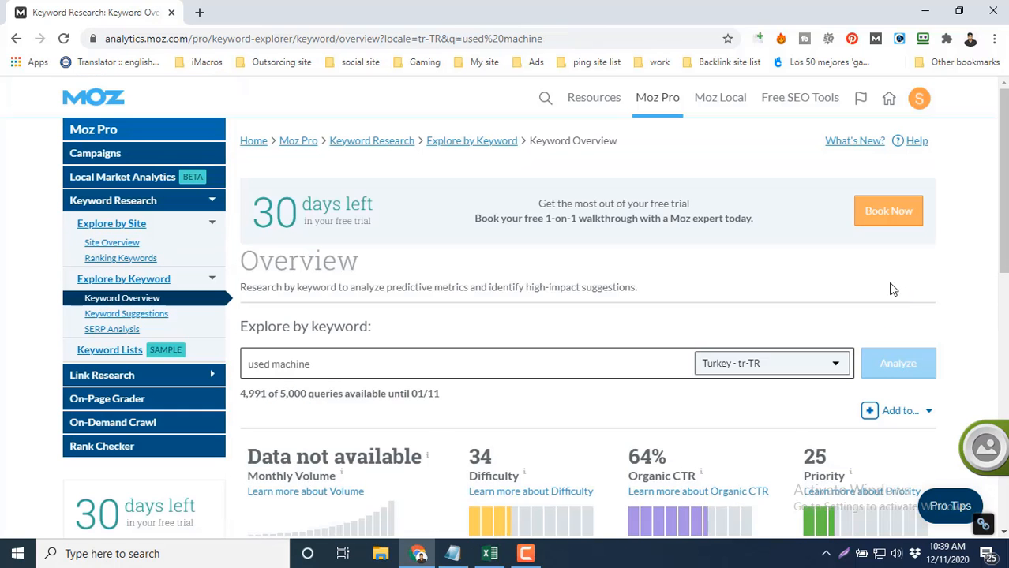
# Check the monthly volume for "used machine" in Moz, switch to Excel and enter 0 in C4
pyautogui.scroll(-2, 603, 423)
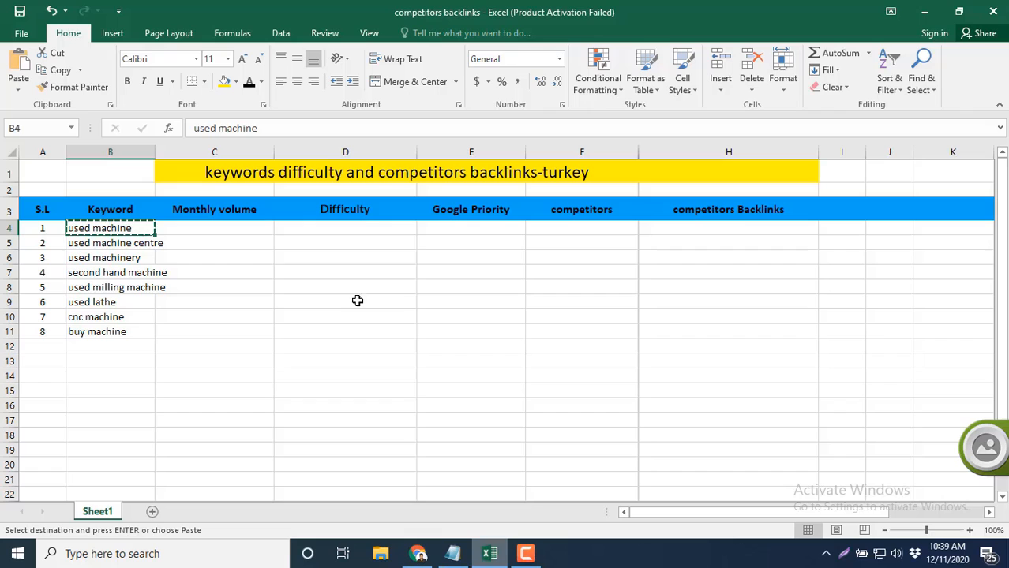
pyautogui.click(243, 232)
pyautogui.press('Escape')
pyautogui.write('0')
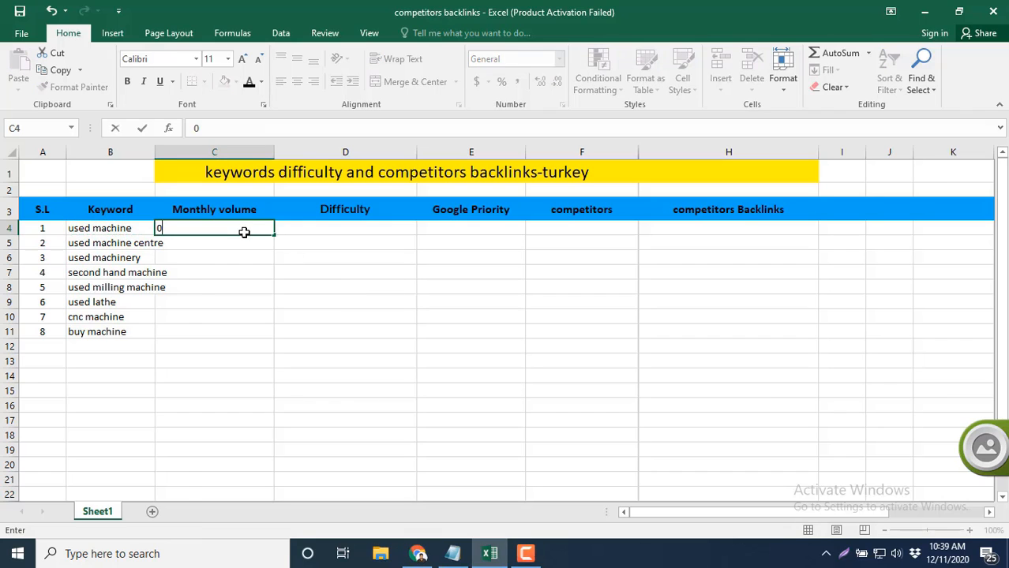
pyautogui.click(299, 228)
# Center the Monthly volume cells C4:C11 horizontally
pyautogui.click(250, 229)
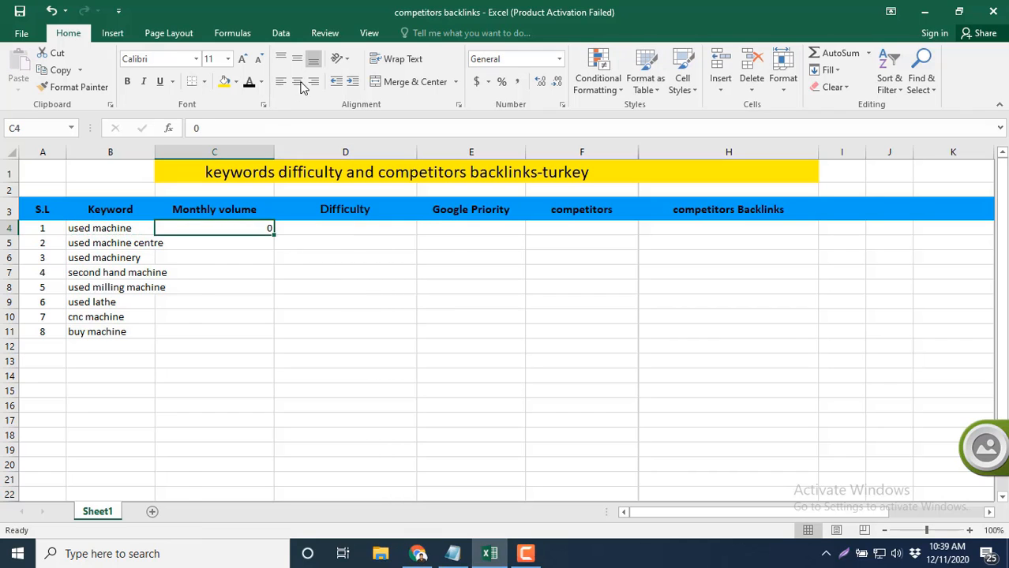
pyautogui.moveTo(214, 267); pyautogui.dragTo(212, 342)
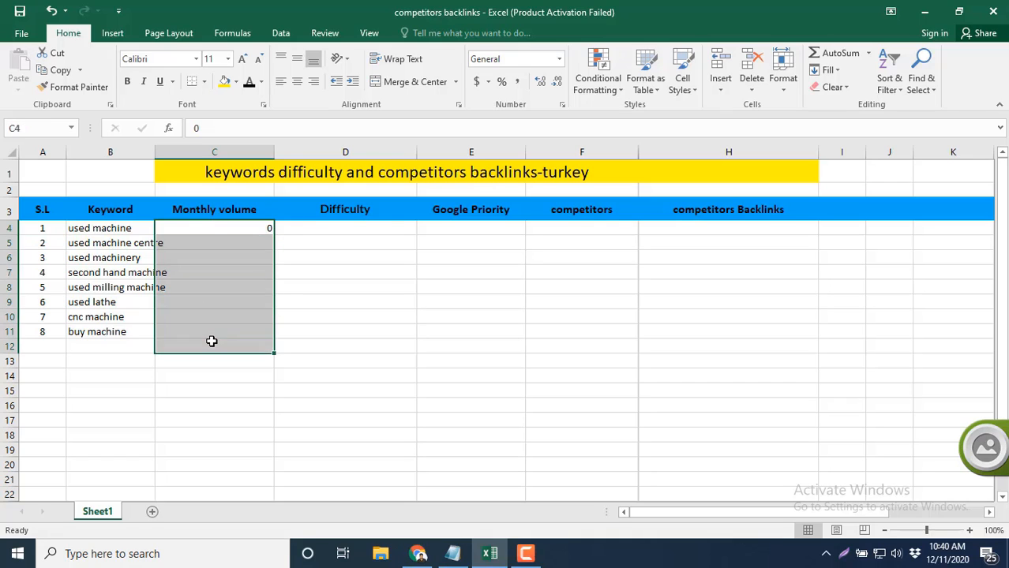
pyautogui.click(212, 342)
pyautogui.moveTo(227, 226); pyautogui.dragTo(221, 336)
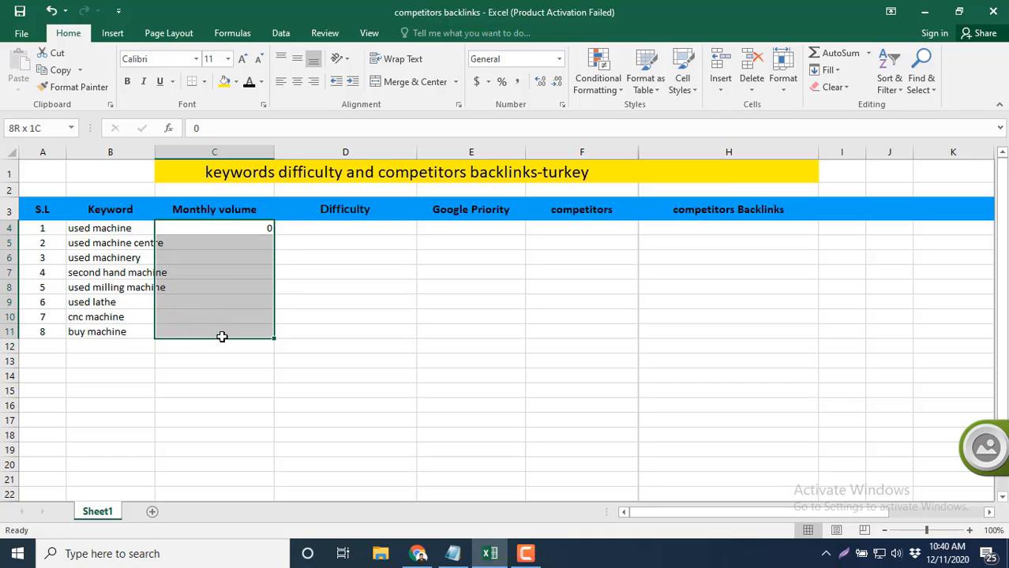
pyautogui.click(297, 81)
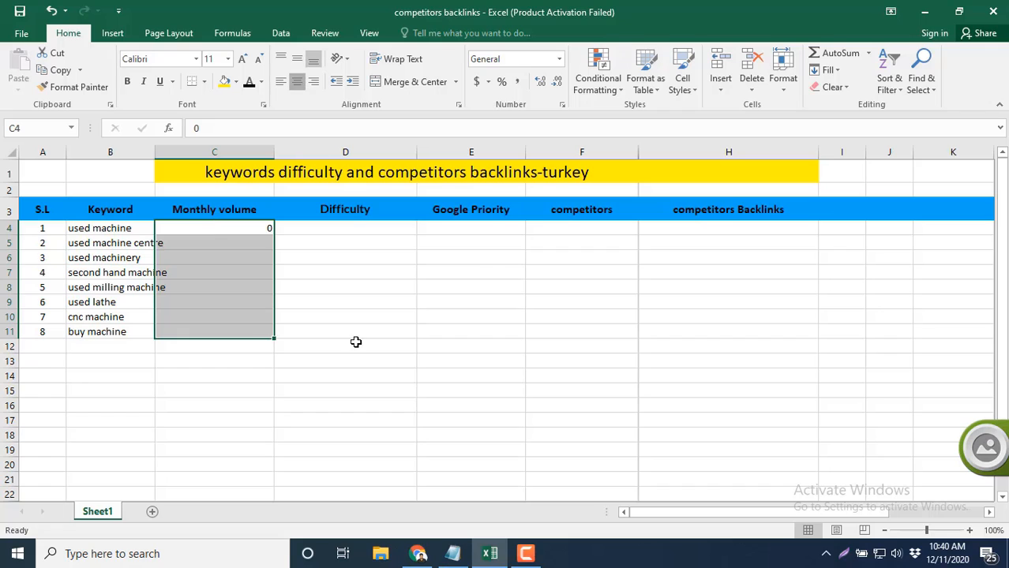
pyautogui.click(372, 329)
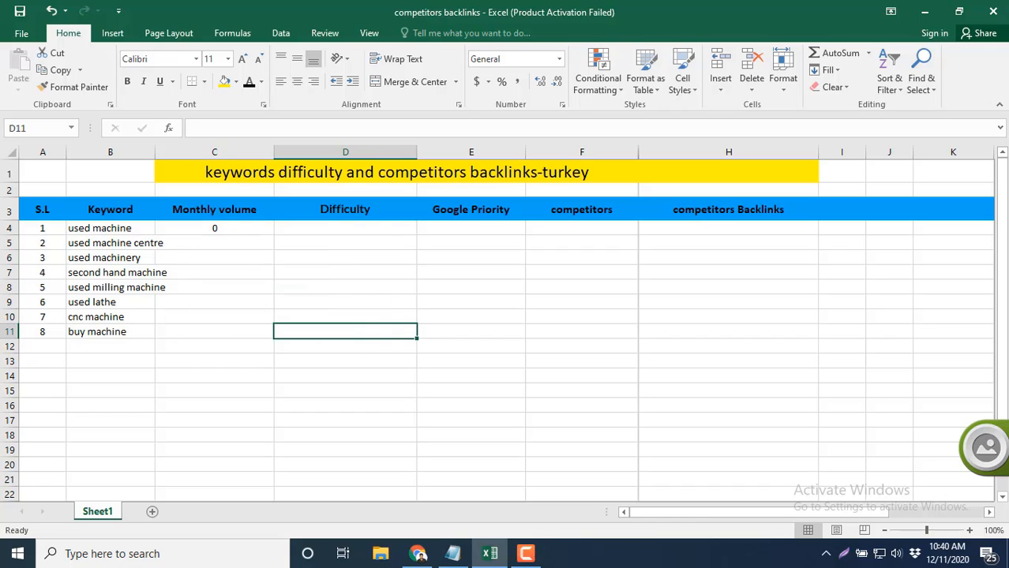
# Look up the difficulty of "used machine" in Chrome and enter 34 in D4 of the Excel sheet
pyautogui.click(417, 553)
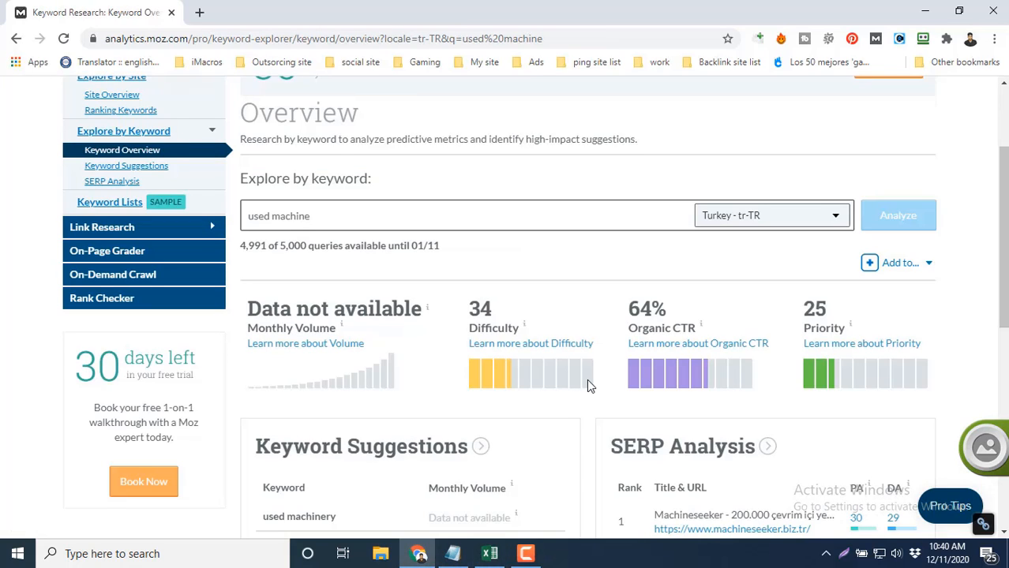
pyautogui.click(490, 553)
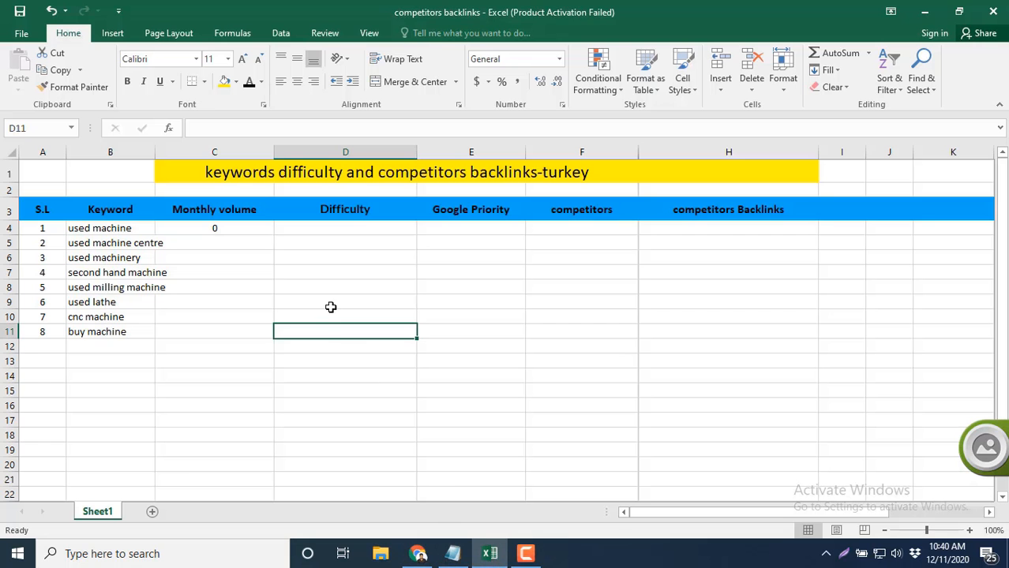
pyautogui.click(345, 234)
pyautogui.write('34')
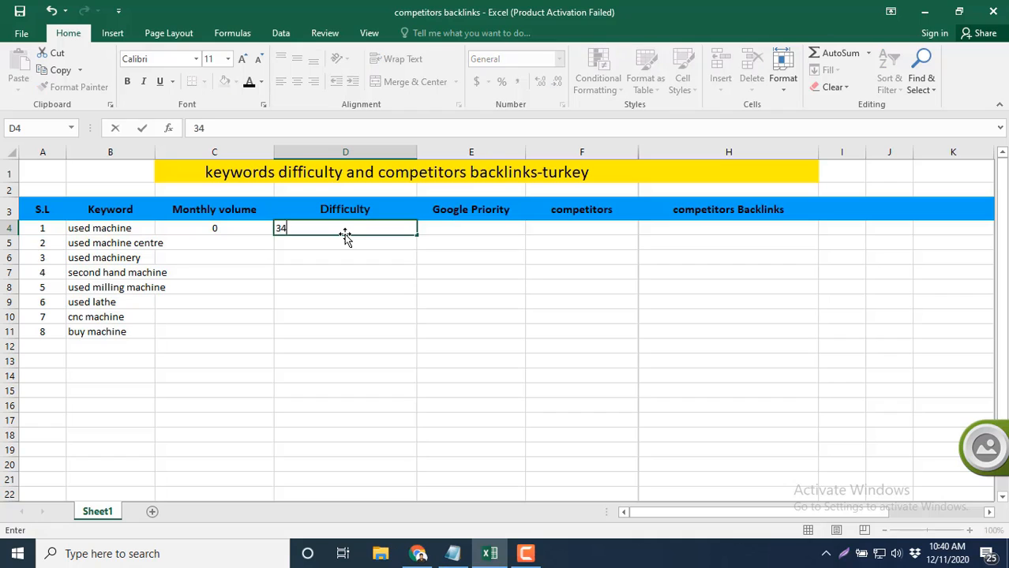
pyautogui.press('Return')
# Center the Difficulty cells D4:D11 horizontally
pyautogui.click(338, 271)
pyautogui.click(364, 232)
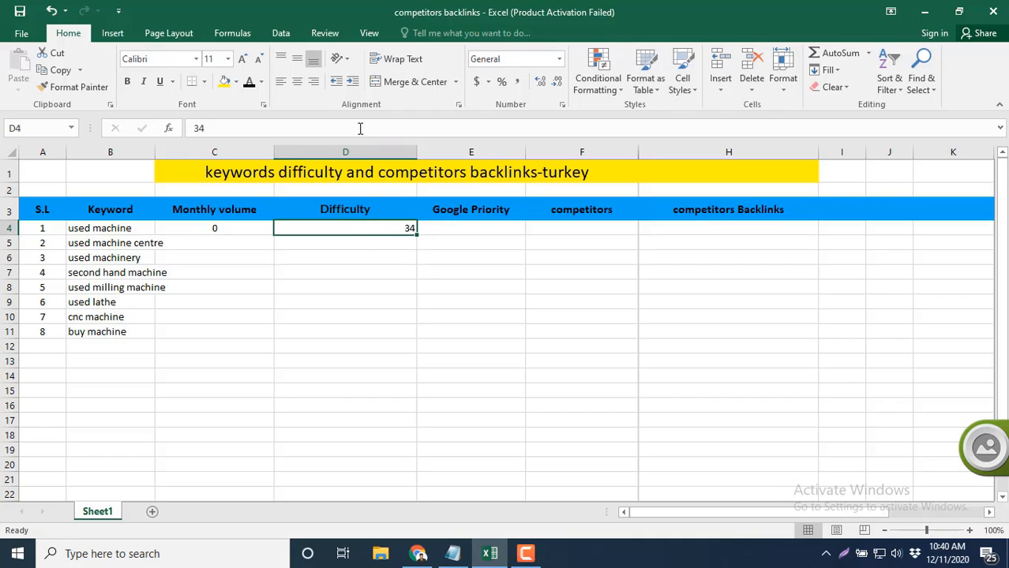
pyautogui.moveTo(368, 257); pyautogui.dragTo(367, 331)
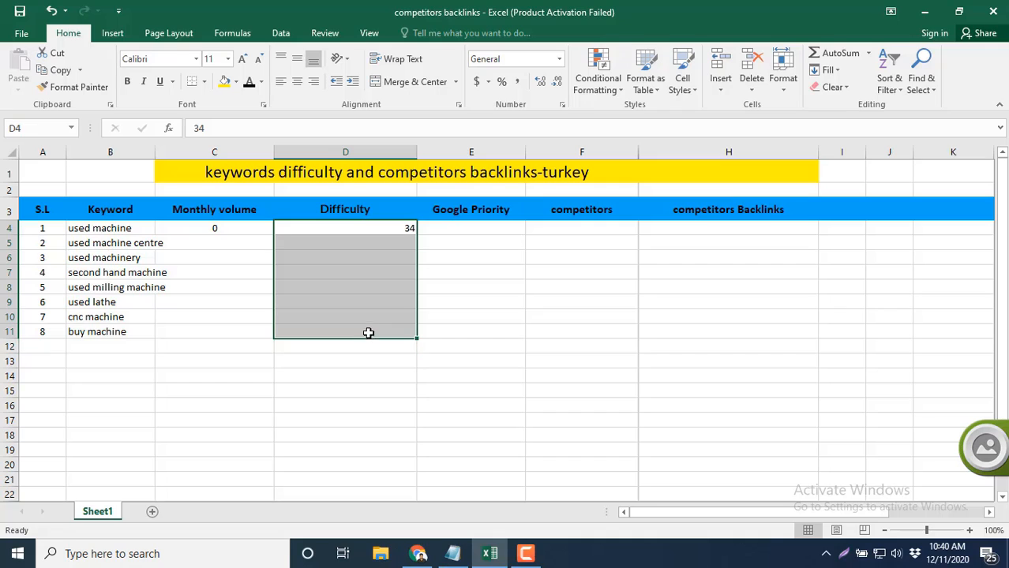
pyautogui.click(297, 81)
# Look up the Moz Priority score for "used machine" in Chrome and enter 25 as its Google Priority in E4 in Excel
pyautogui.click(479, 231)
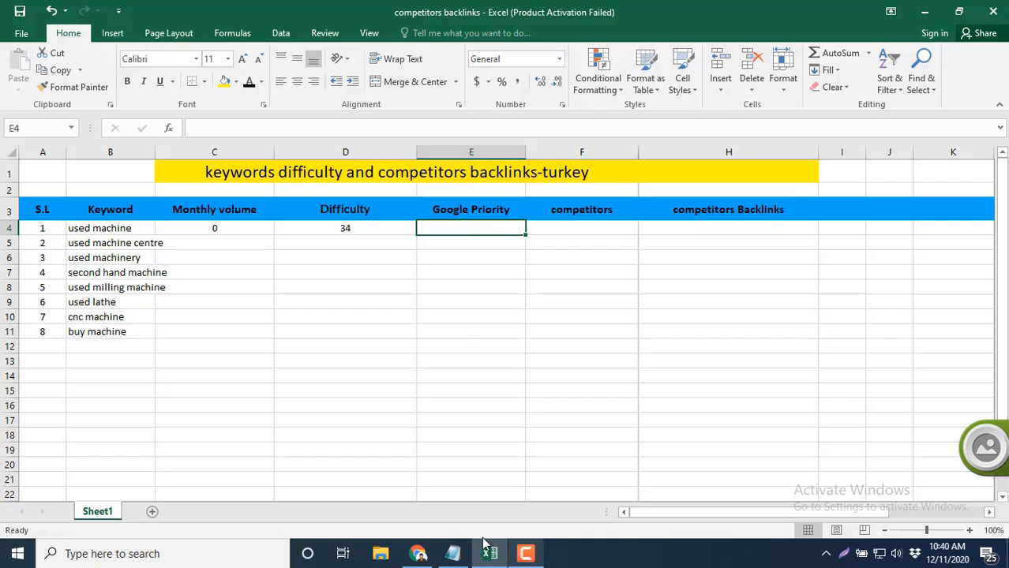
pyautogui.click(418, 553)
pyautogui.moveTo(807, 339)
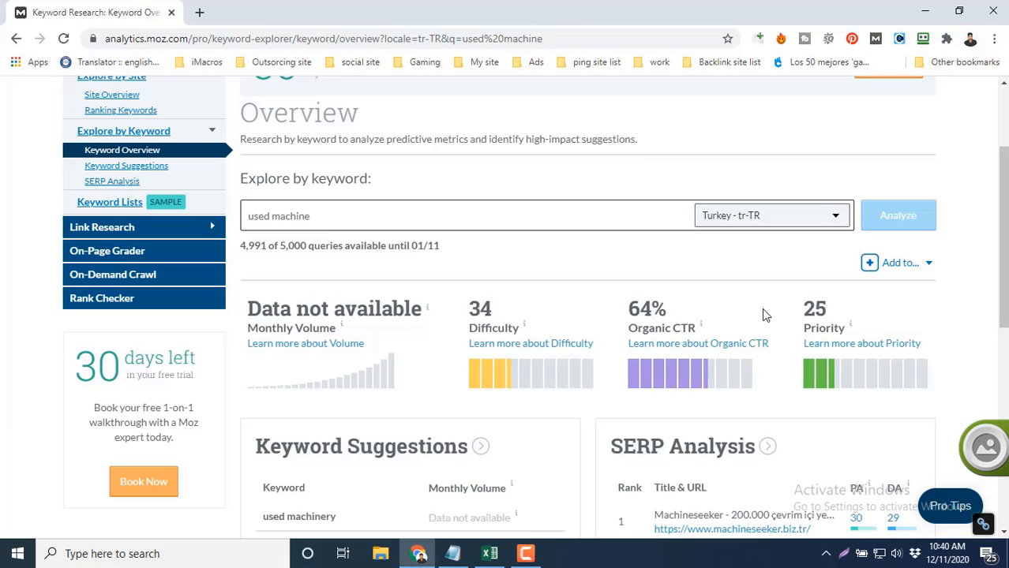
pyautogui.moveTo(833, 315); pyautogui.dragTo(817, 338)
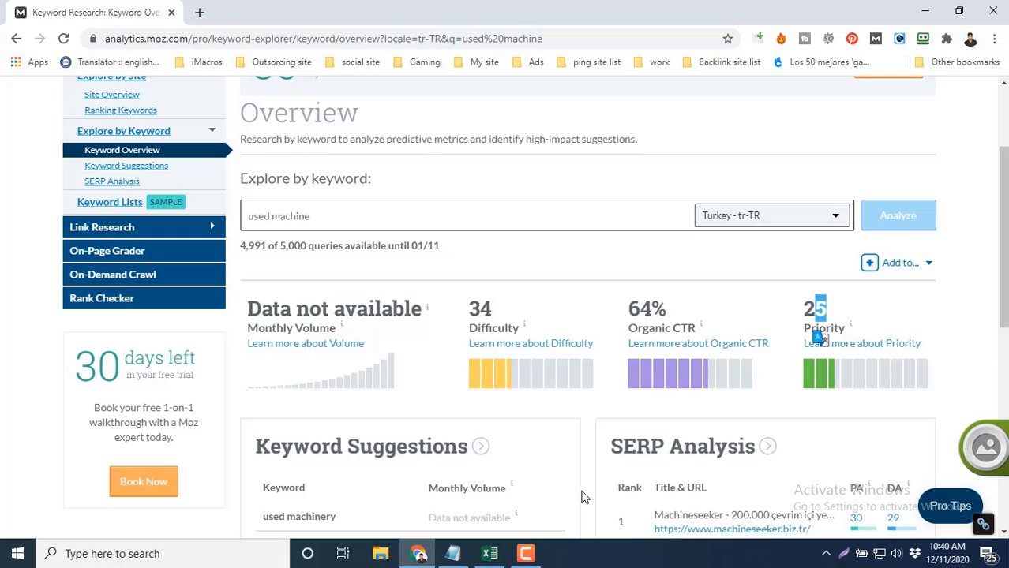
pyautogui.click(479, 559)
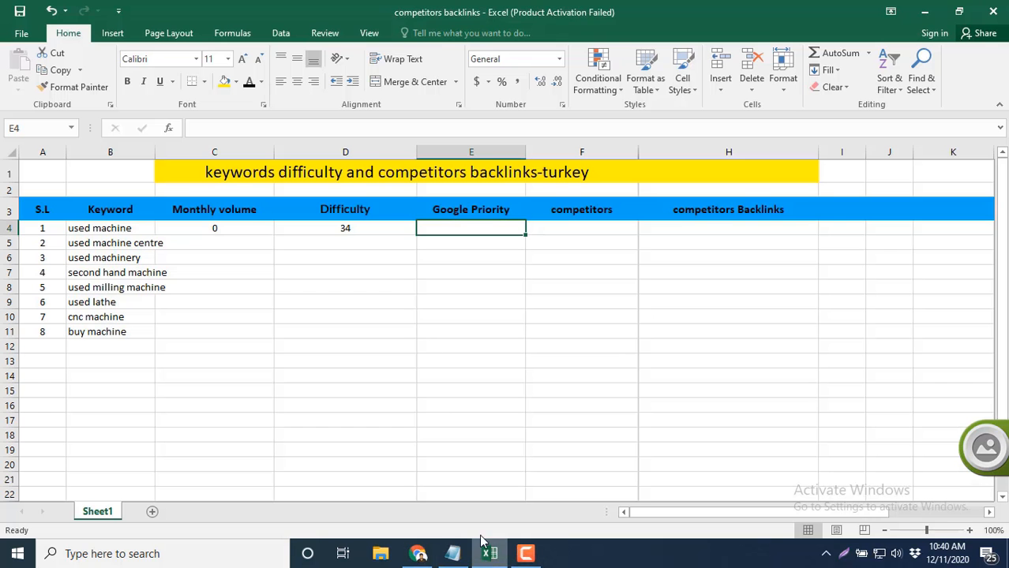
pyautogui.write('2')
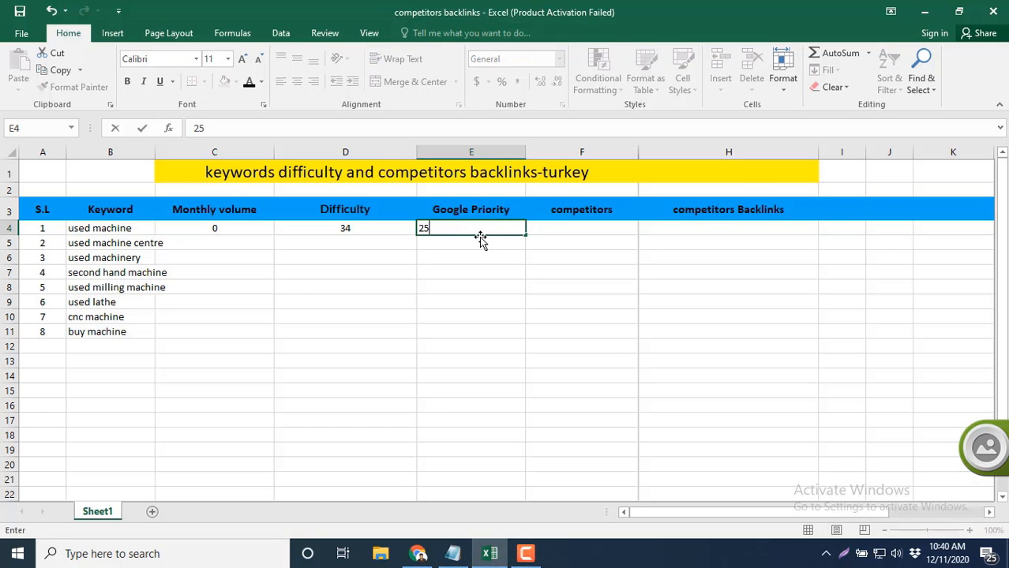
pyautogui.write('5')
pyautogui.click(483, 261)
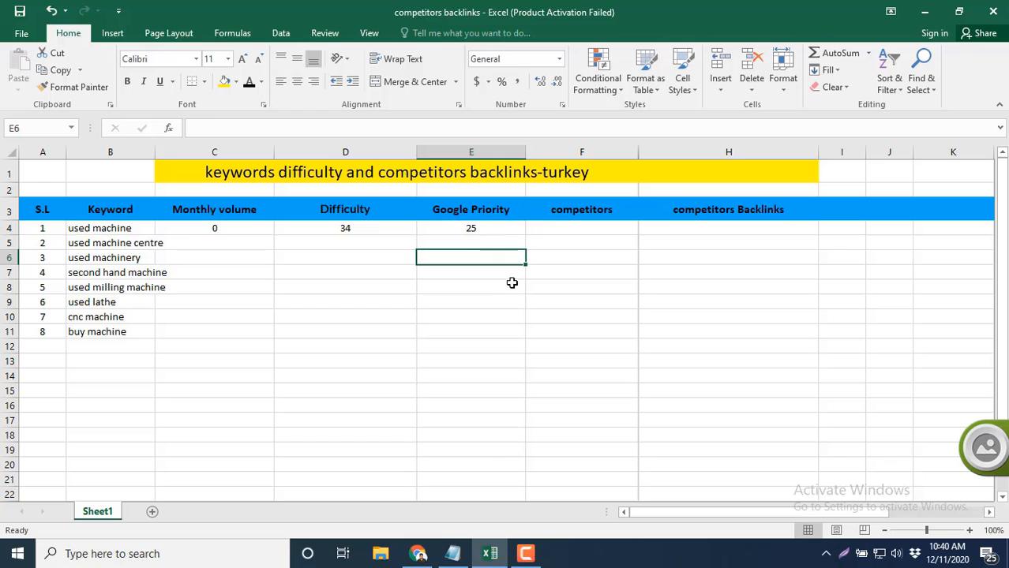
# Select competitors cell F4 in Excel, switch to Chrome and open the full Moz SERP analysis for "used machine" in a new tab
pyautogui.click(418, 556)
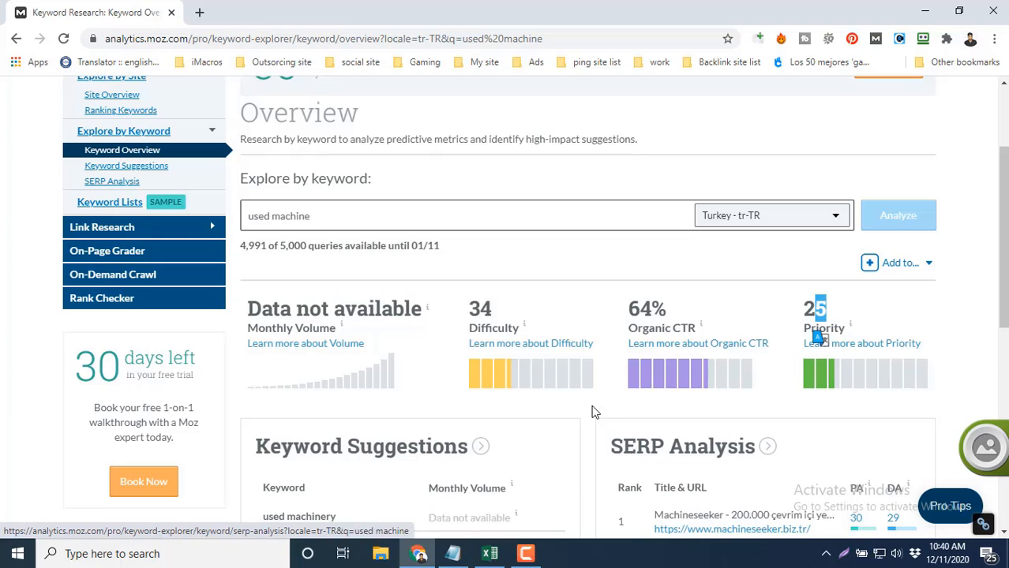
pyautogui.click(489, 553)
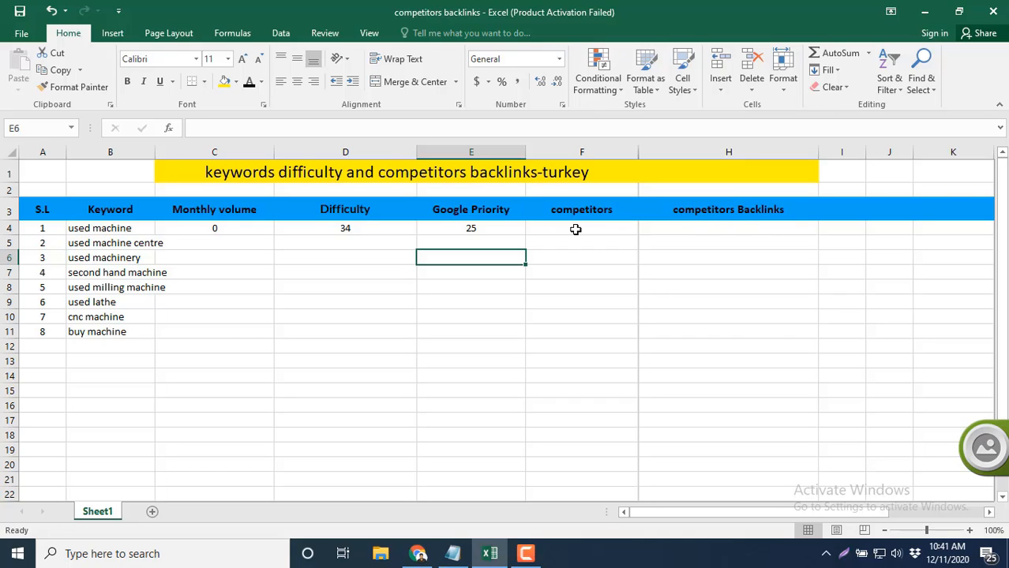
pyautogui.click(572, 230)
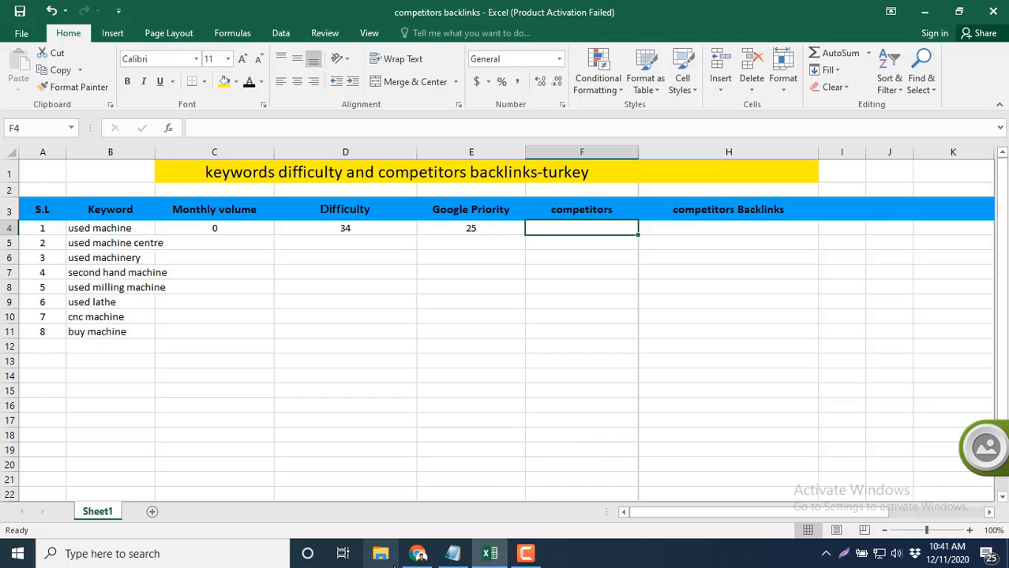
pyautogui.click(418, 554)
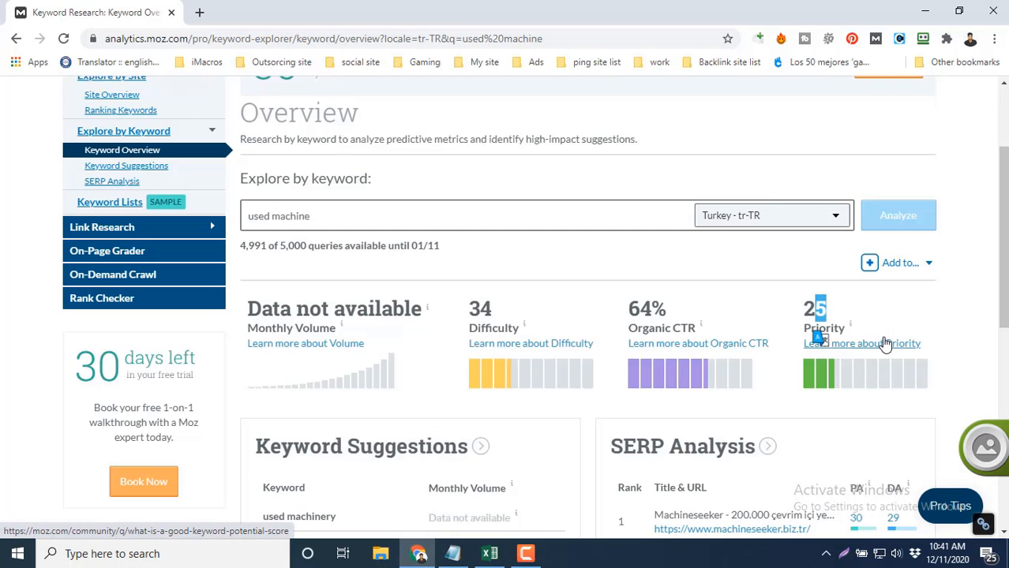
pyautogui.scroll(-4, 650, 403)
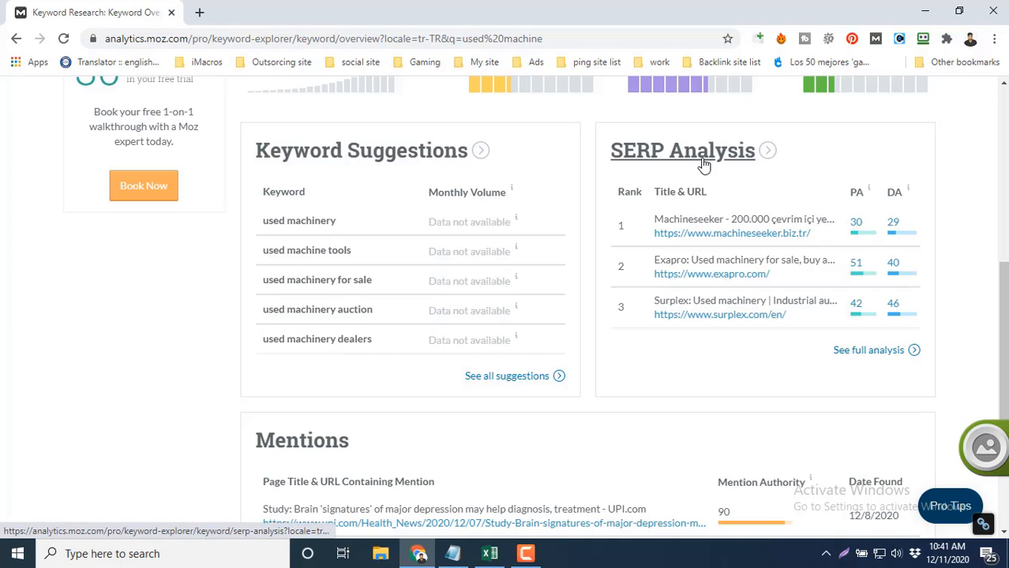
pyautogui.middleClick(870, 353)
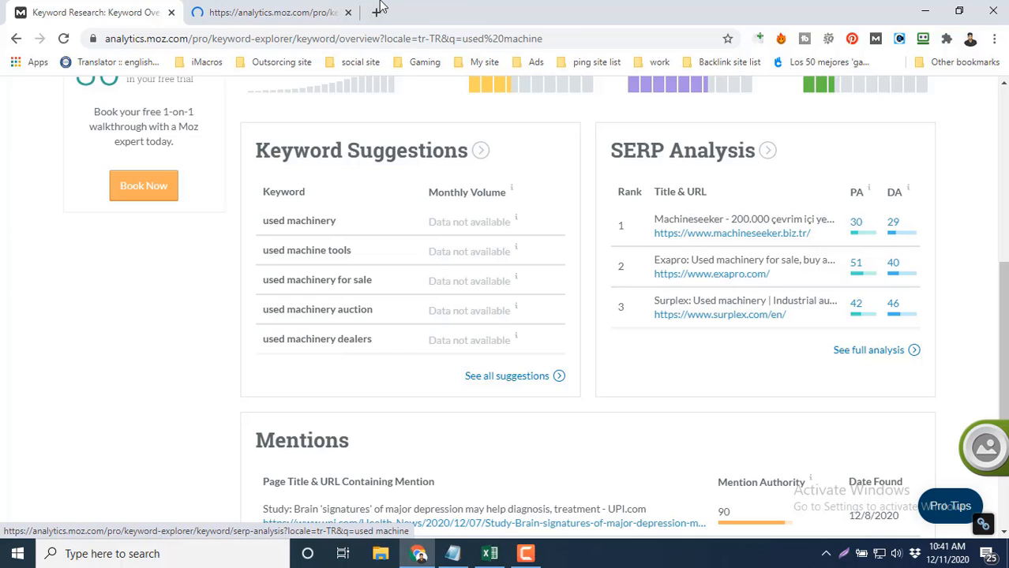
pyautogui.click(276, 12)
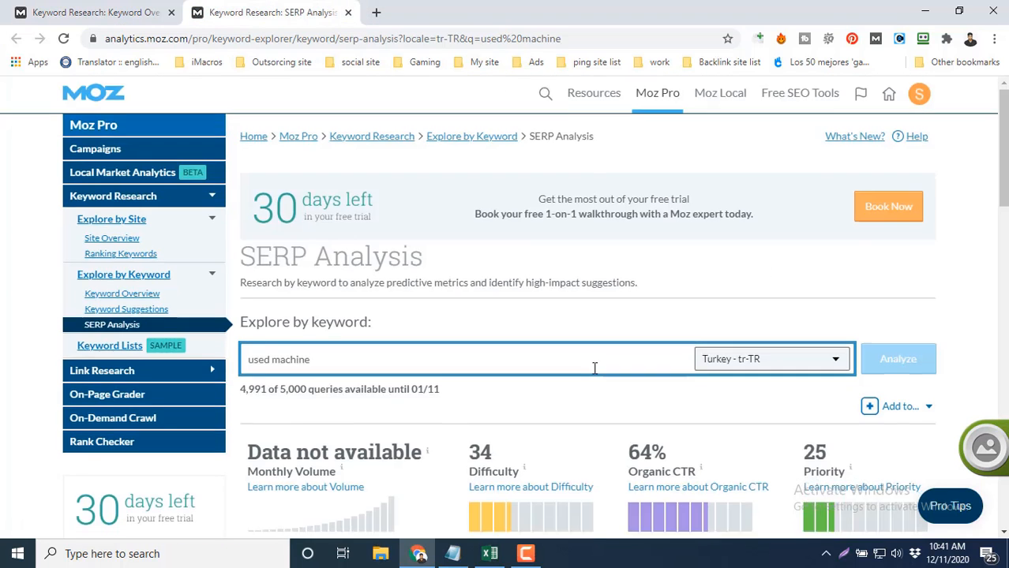
pyautogui.scroll(-5, 593, 366)
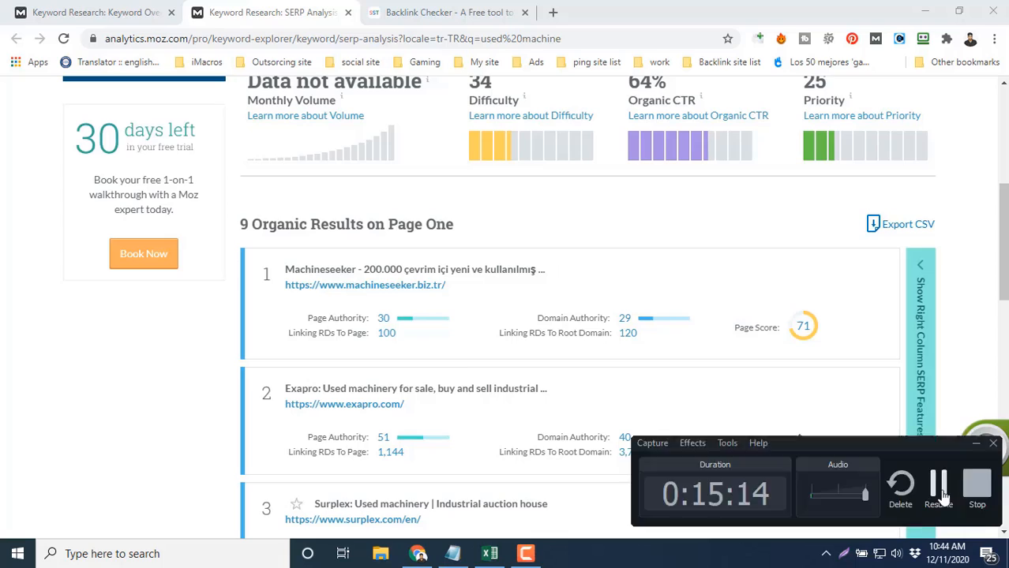
pyautogui.click(940, 490)
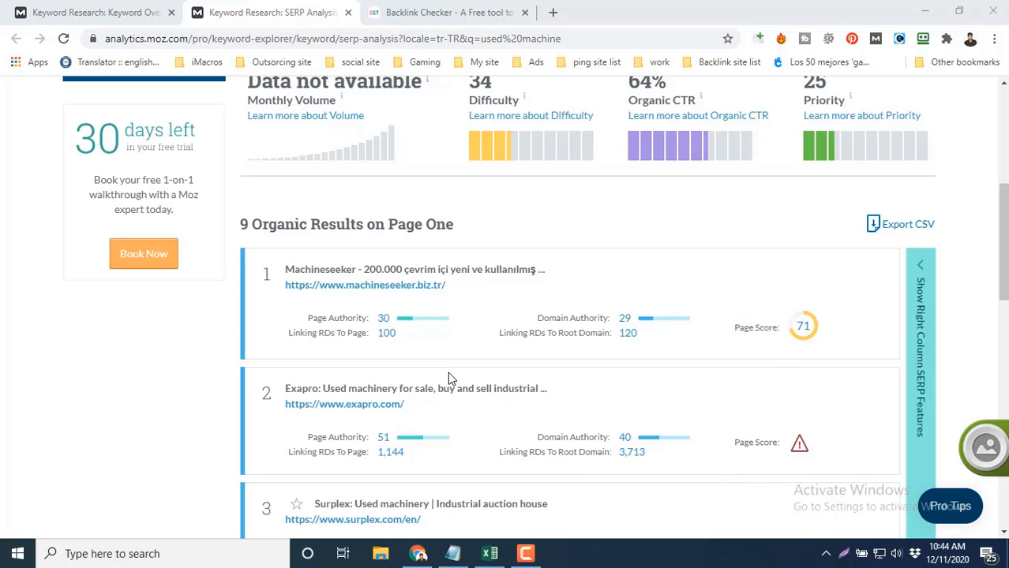
pyautogui.click(154, 15)
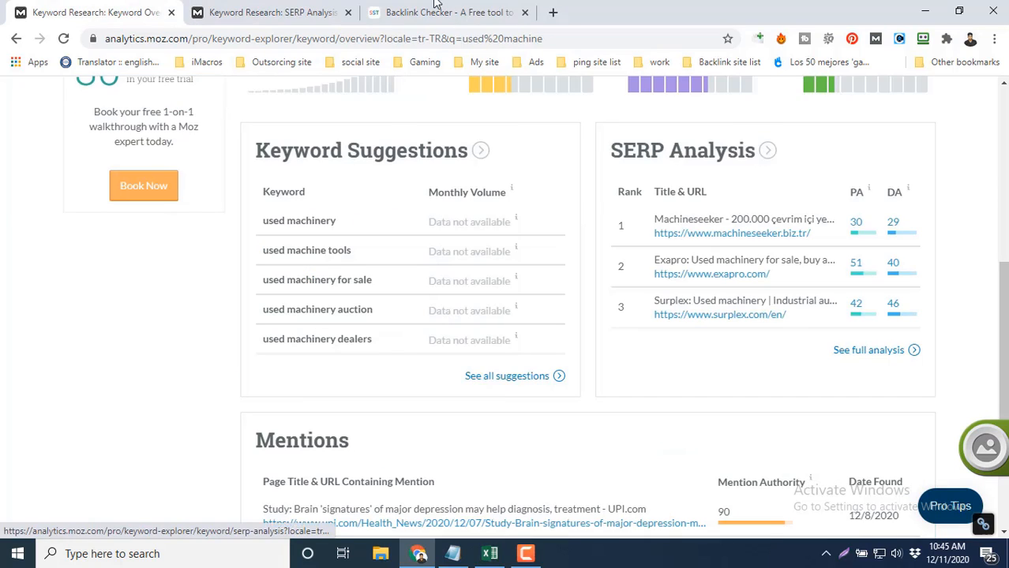
pyautogui.click(278, 12)
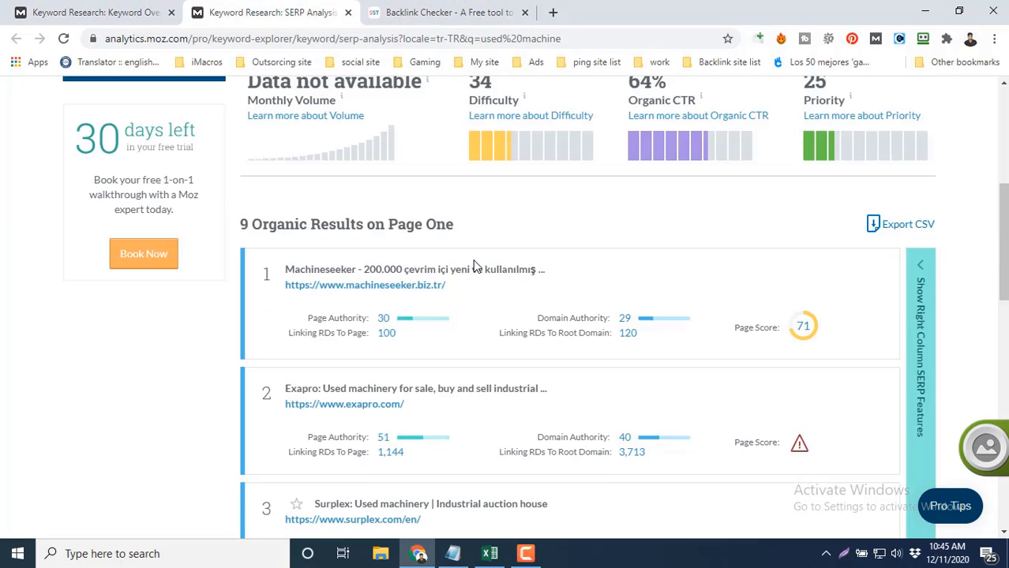
# Open the first two organic results for "used machine", Machineseeker and Exapro, in separate new tabs
pyautogui.moveTo(238, 223); pyautogui.dragTo(259, 224)
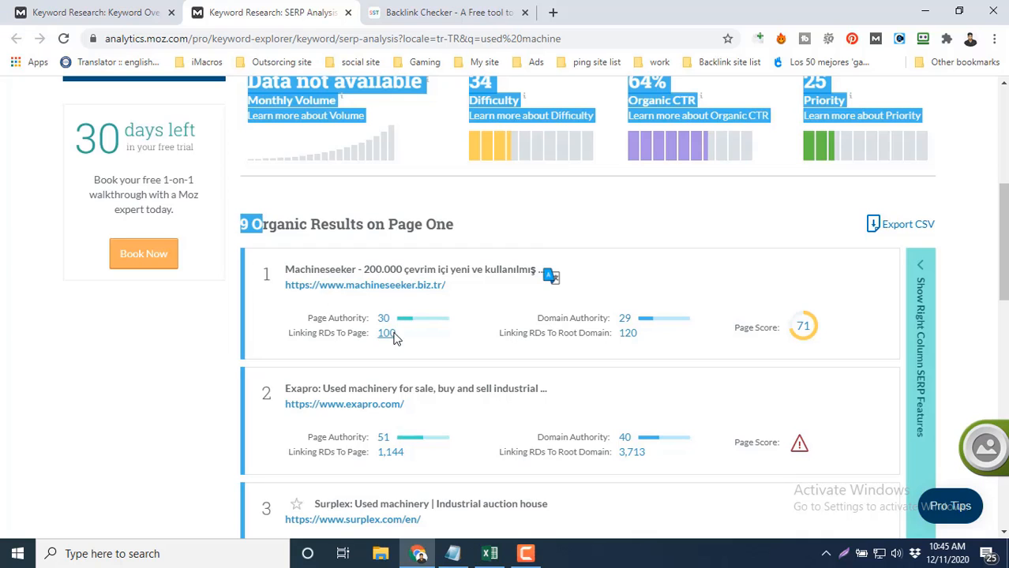
pyautogui.scroll(-2, 419, 464)
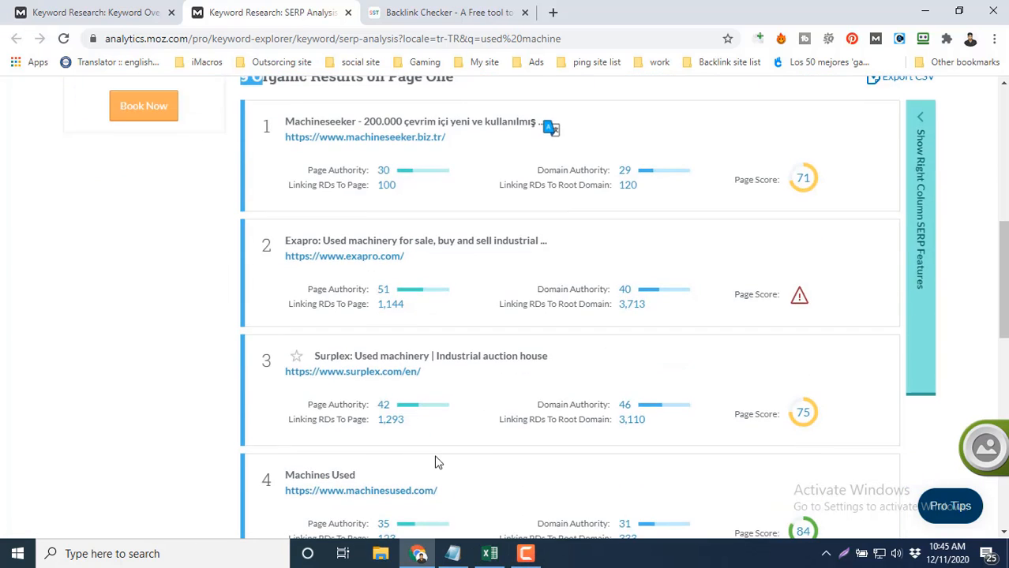
pyautogui.scroll(2, 581, 401)
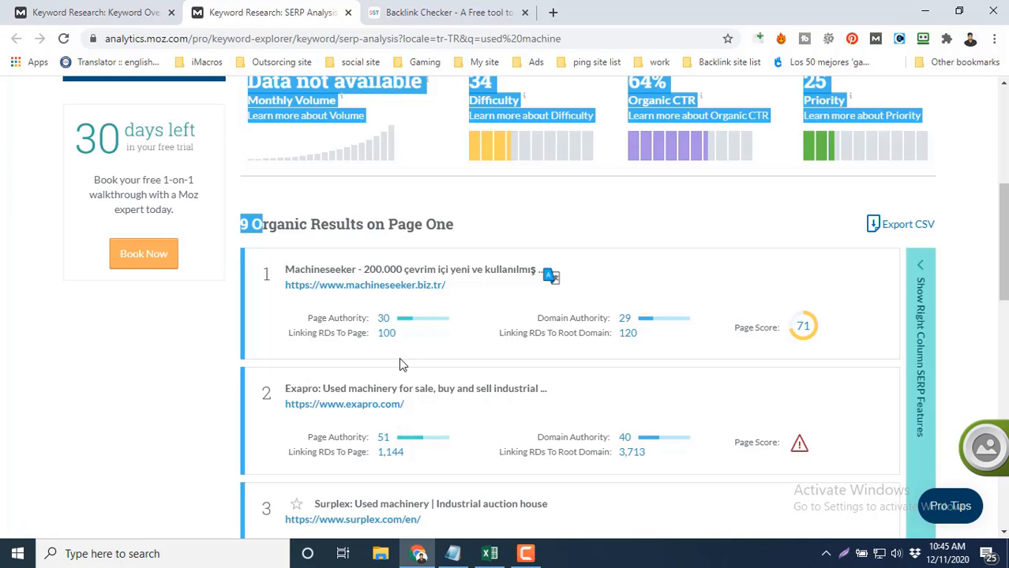
pyautogui.click(609, 222)
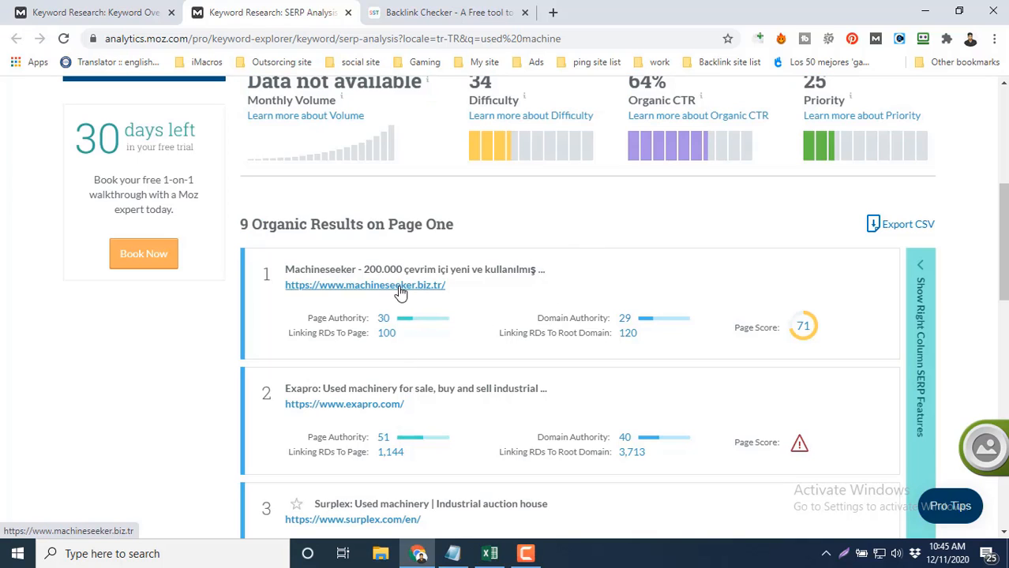
pyautogui.middleClick(400, 290)
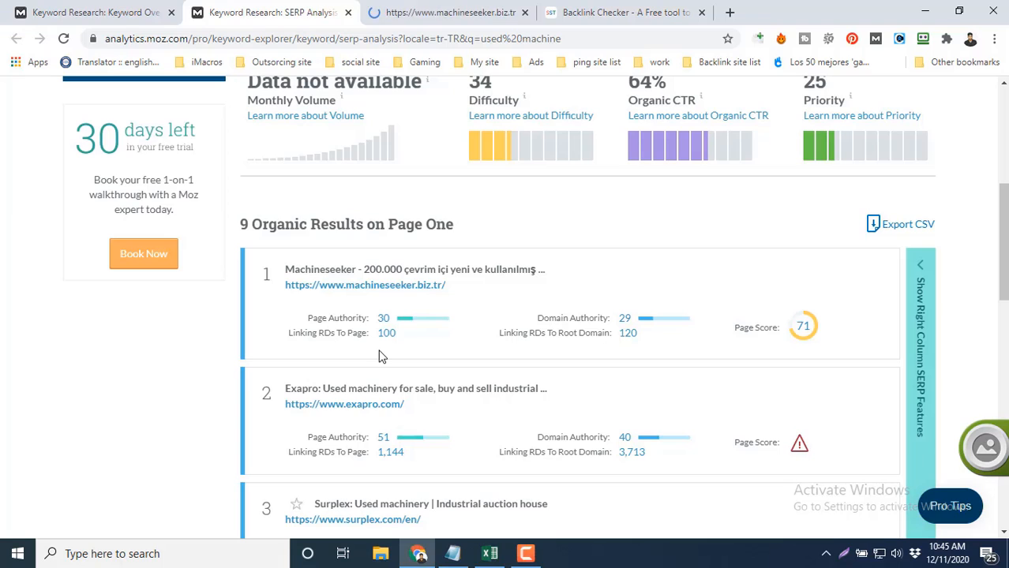
pyautogui.middleClick(371, 404)
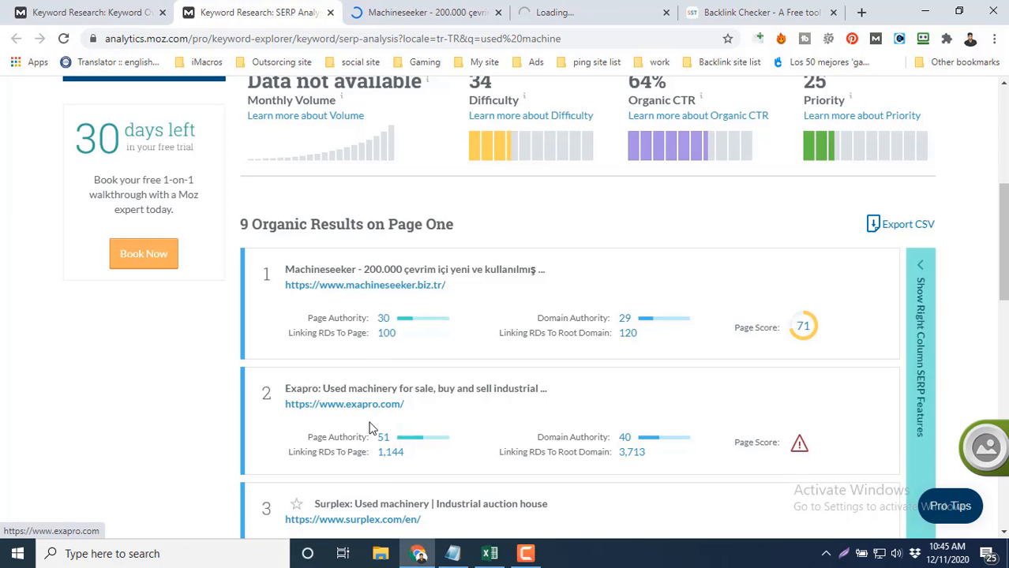
pyautogui.click(395, 12)
pyautogui.click(375, 61)
pyautogui.click(377, 41)
pyautogui.hotkey('ctrl', 'c')
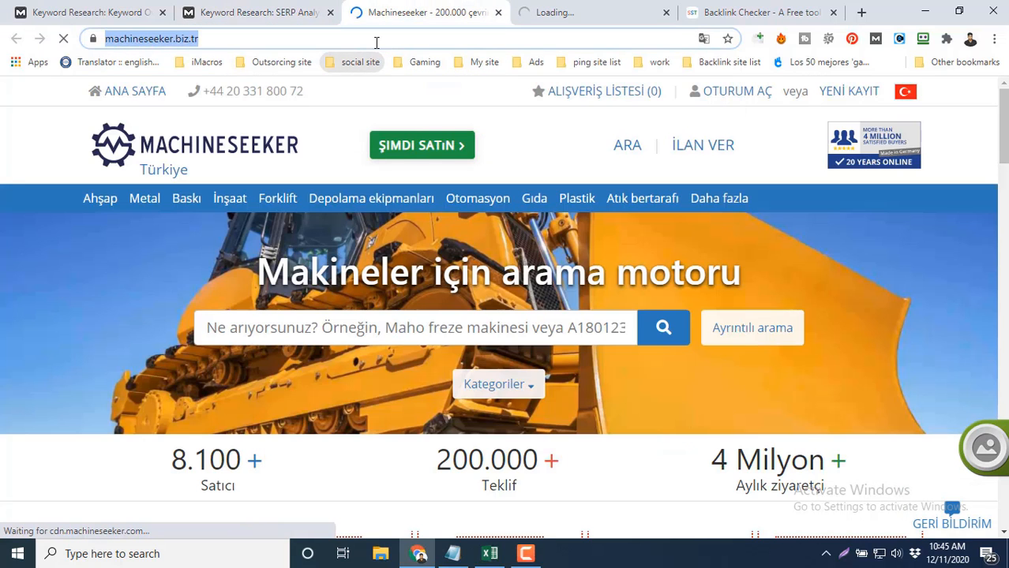
pyautogui.click(489, 553)
pyautogui.hotkey('ctrl', 'v')
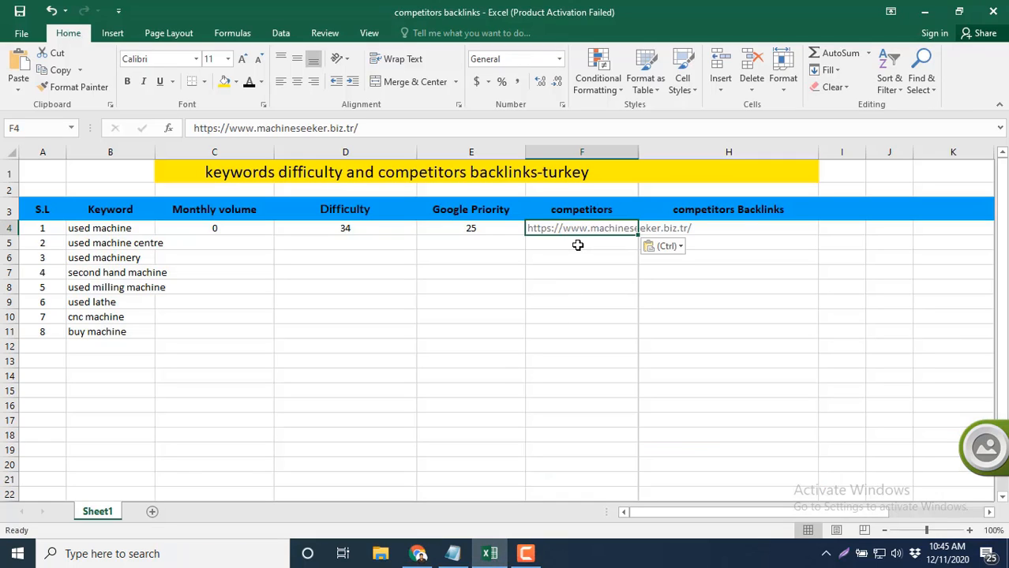
pyautogui.click(577, 244)
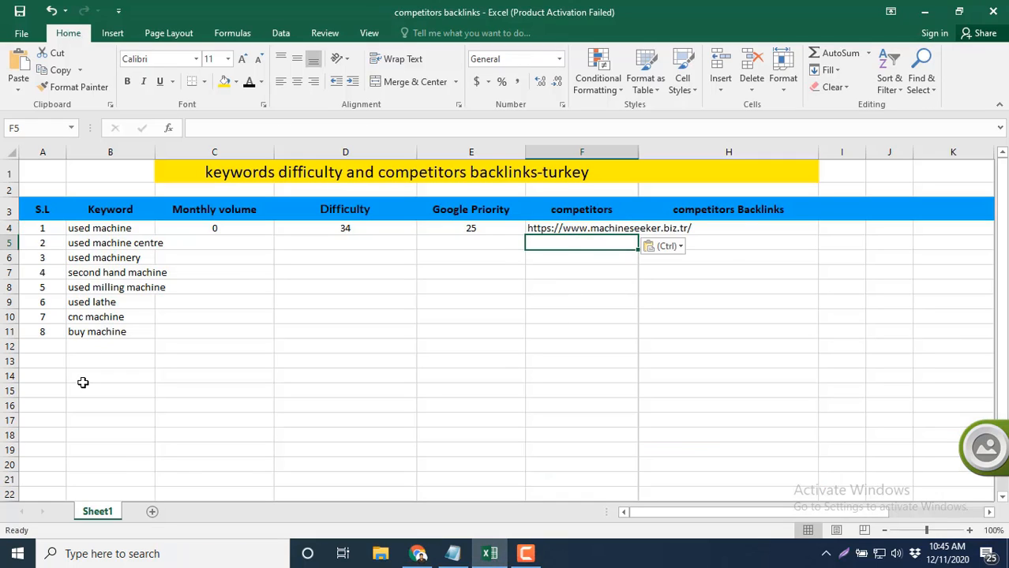
pyautogui.click(417, 553)
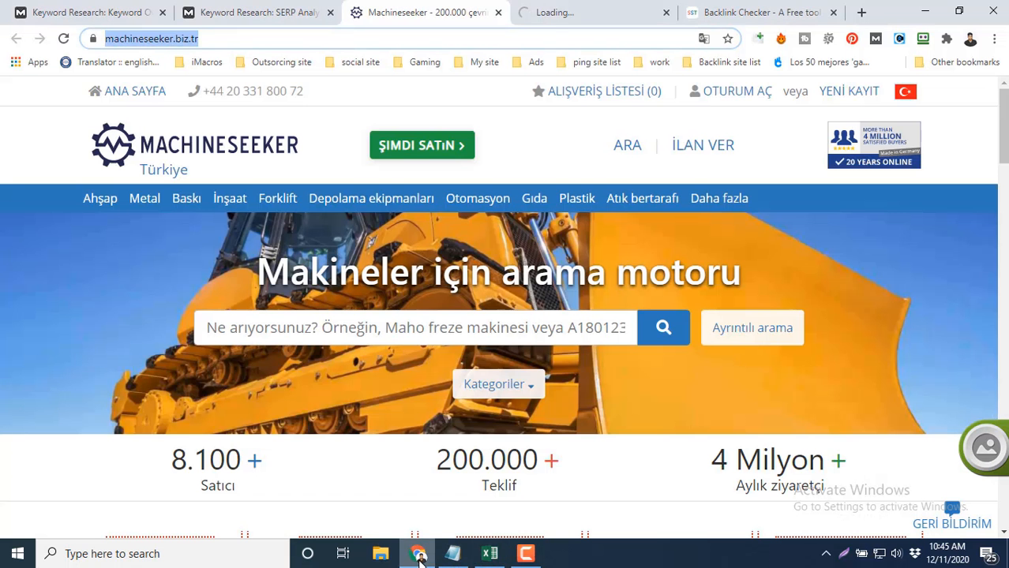
pyautogui.click(498, 13)
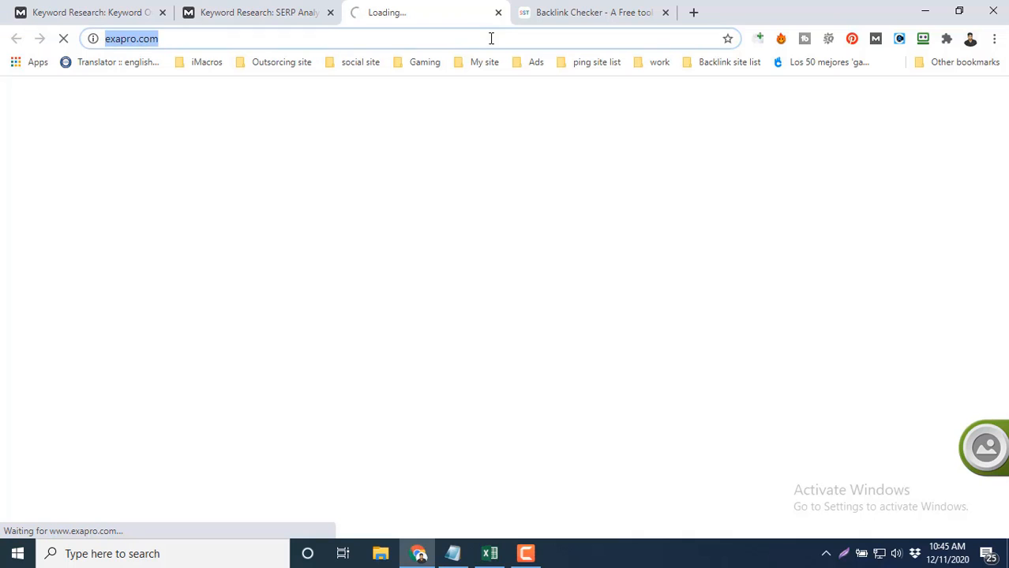
pyautogui.hotkey('ctrl', 'c')
pyautogui.click(489, 554)
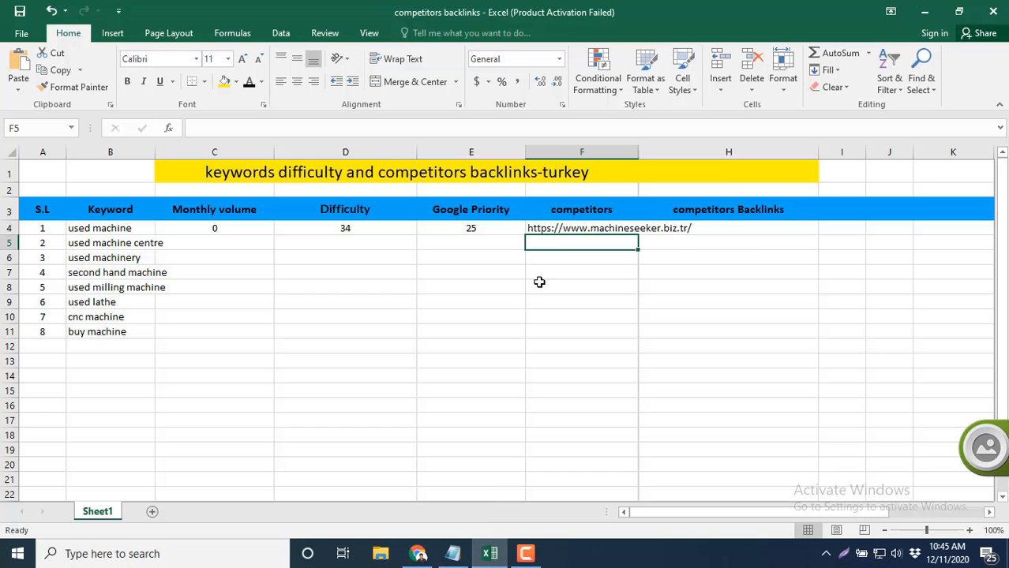
pyautogui.hotkey('ctrl', 'v')
pyautogui.press('Return')
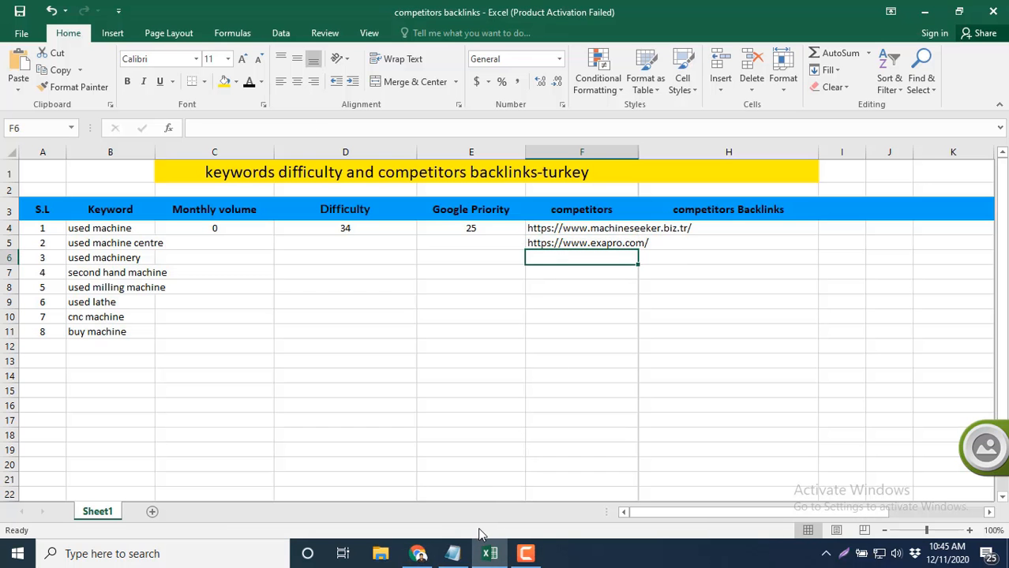
# Switch to Chrome, close the Exapro page and open the third organic result, Surplex, in a new tab
pyautogui.click(424, 556)
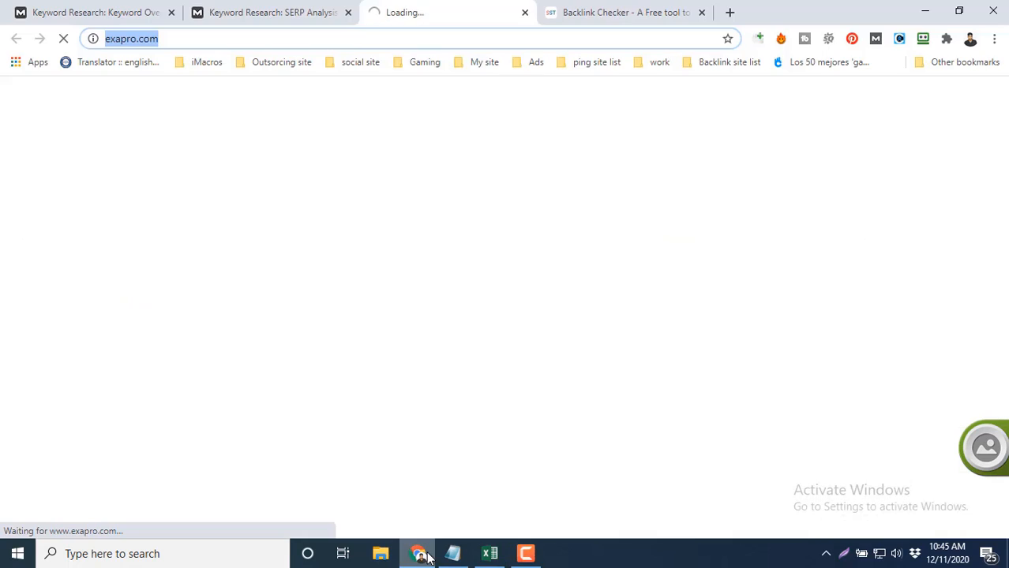
pyautogui.click(309, 12)
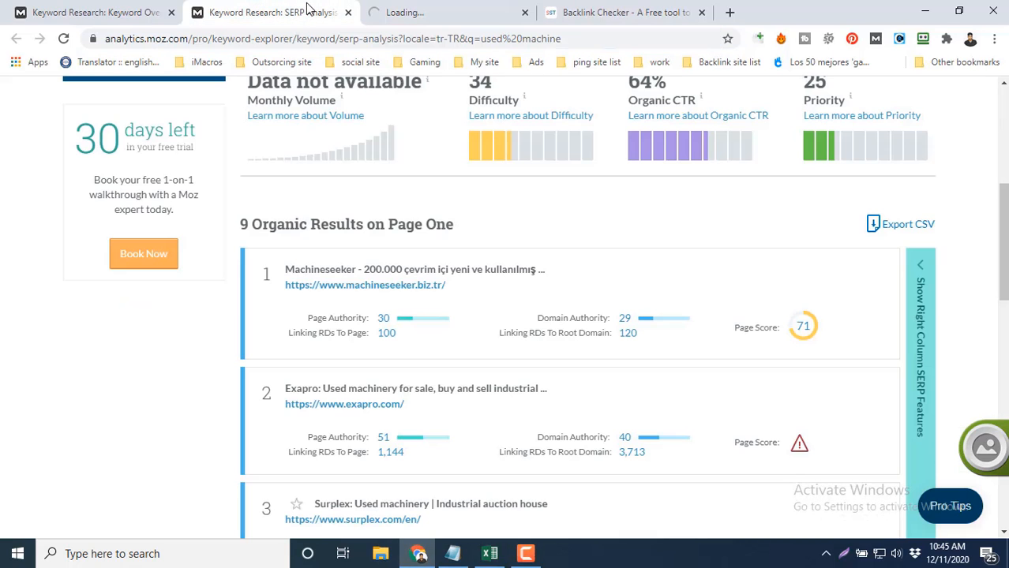
pyautogui.click(521, 12)
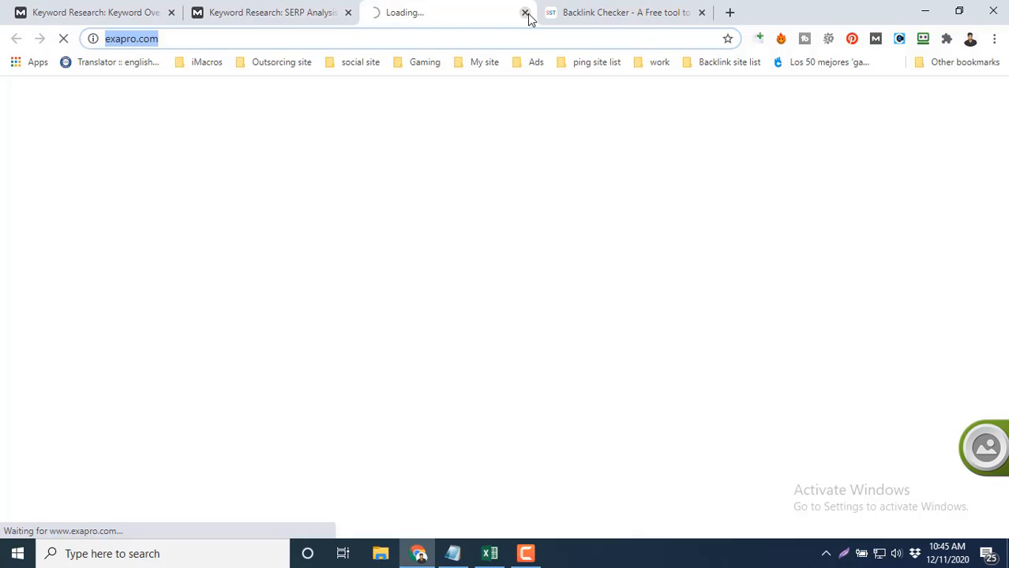
pyautogui.click(525, 13)
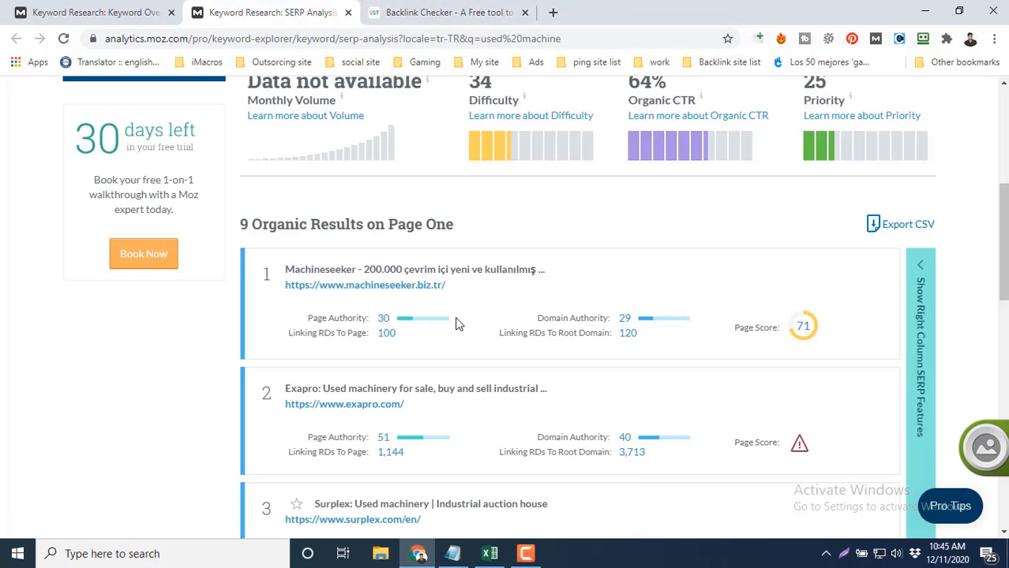
pyautogui.scroll(-1, 460, 348)
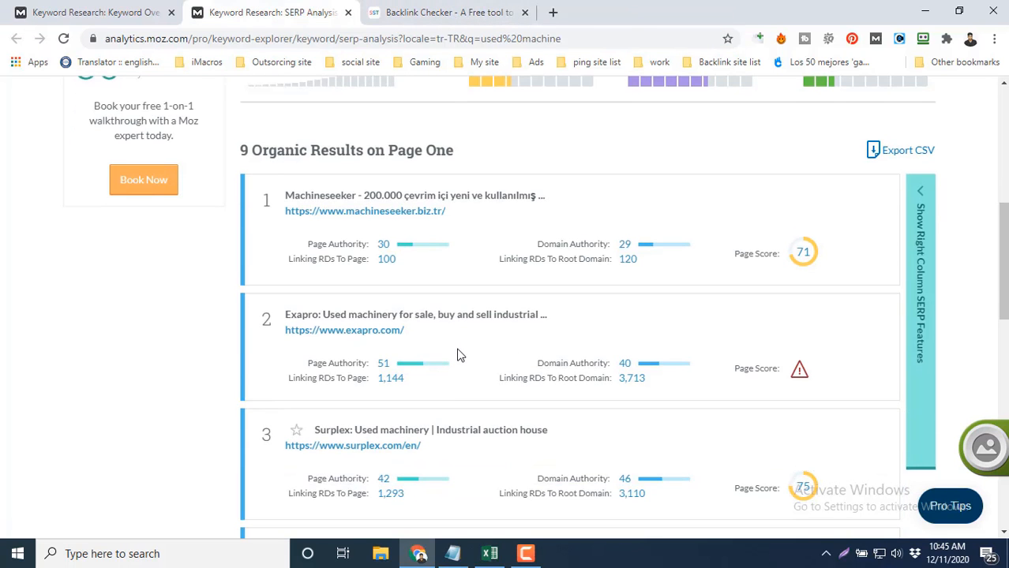
pyautogui.middleClick(388, 446)
pyautogui.hotkey('ctrl', '-')
pyautogui.hotkey('ctrl', '-')
pyautogui.hotkey('ctrl', '-')
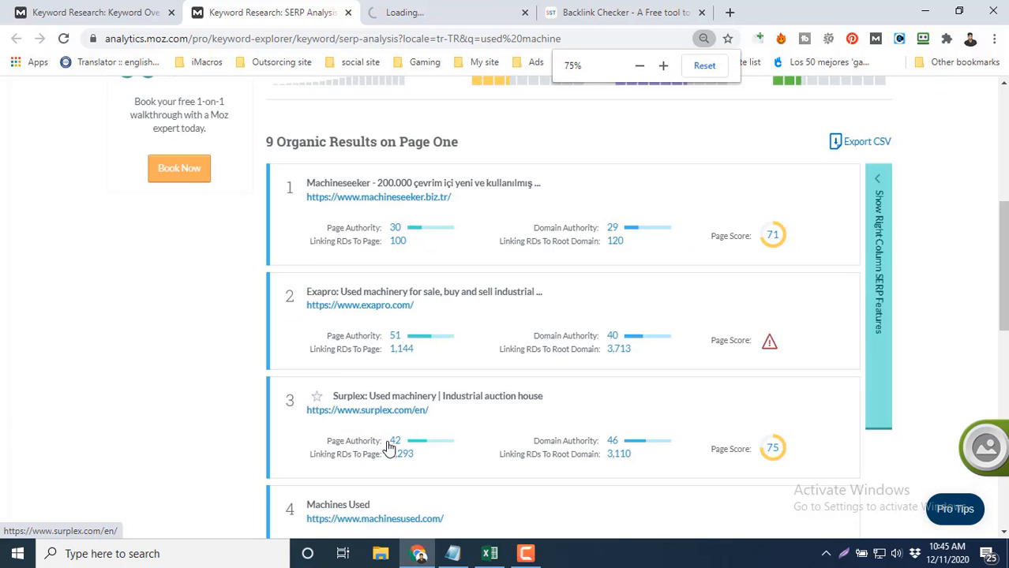
pyautogui.hotkey('ctrl', '+')
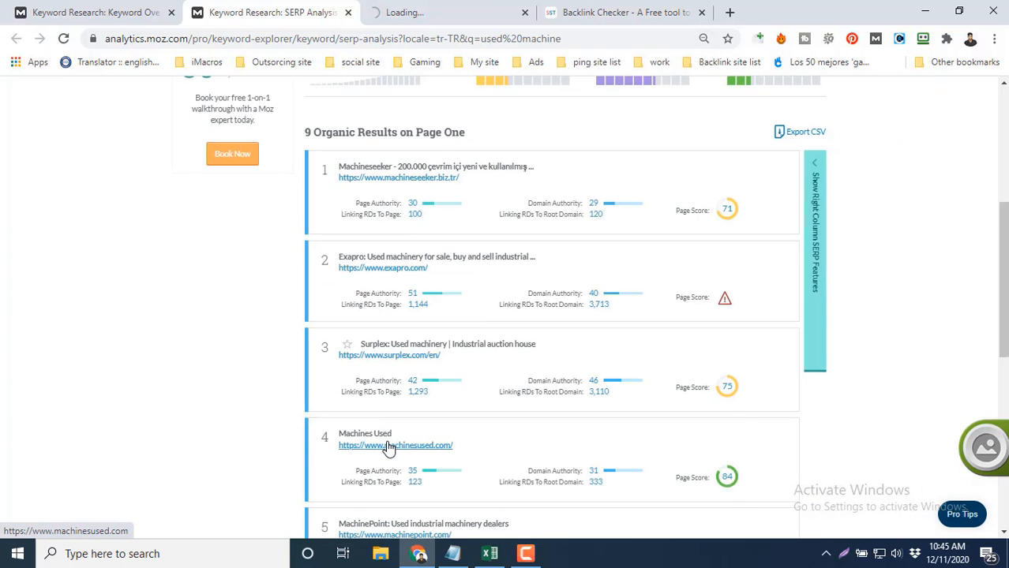
pyautogui.hotkey('ctrl', '+')
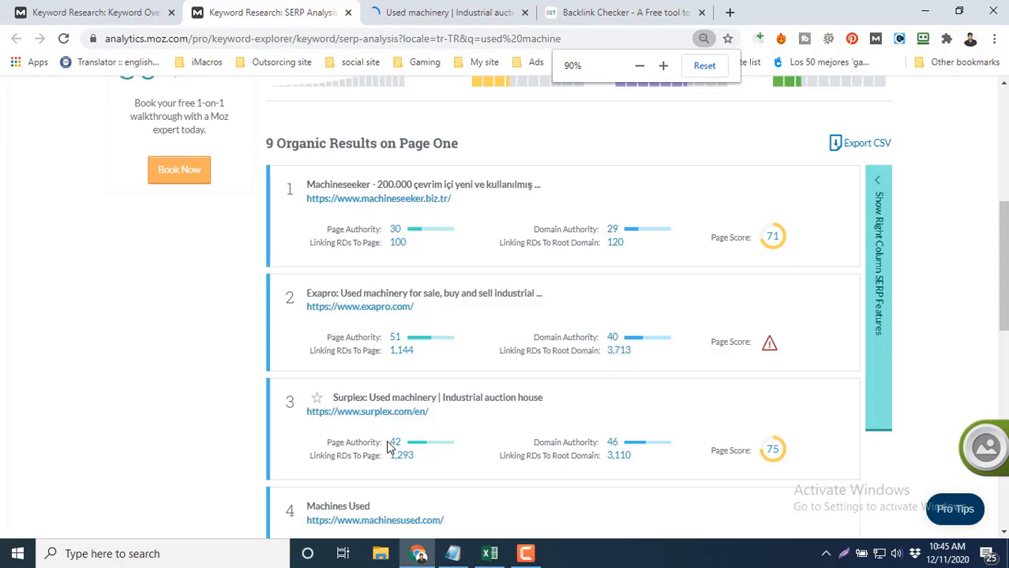
pyautogui.hotkey('ctrl', '+')
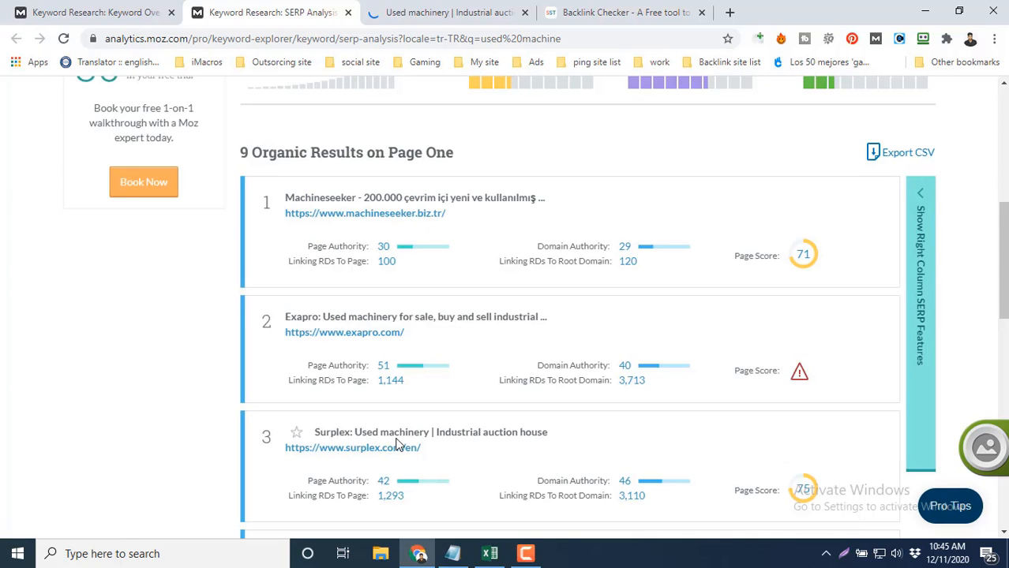
# Open organic results 4 through 9 for "used machine", from Machines Used to Machinio, each in its own new tab
pyautogui.scroll(-2, 395, 445)
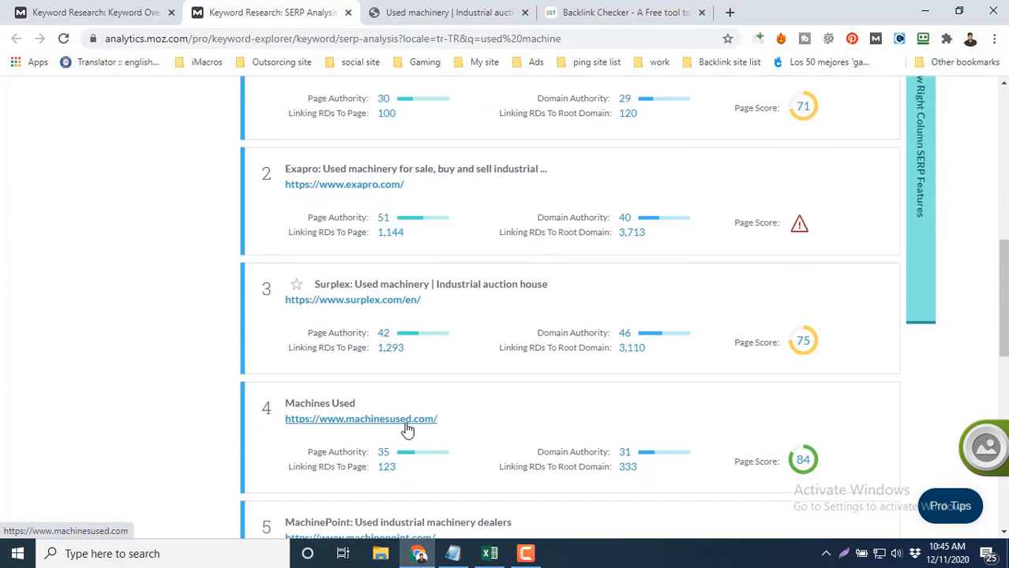
pyautogui.middleClick(407, 430)
pyautogui.scroll(-3, 406, 430)
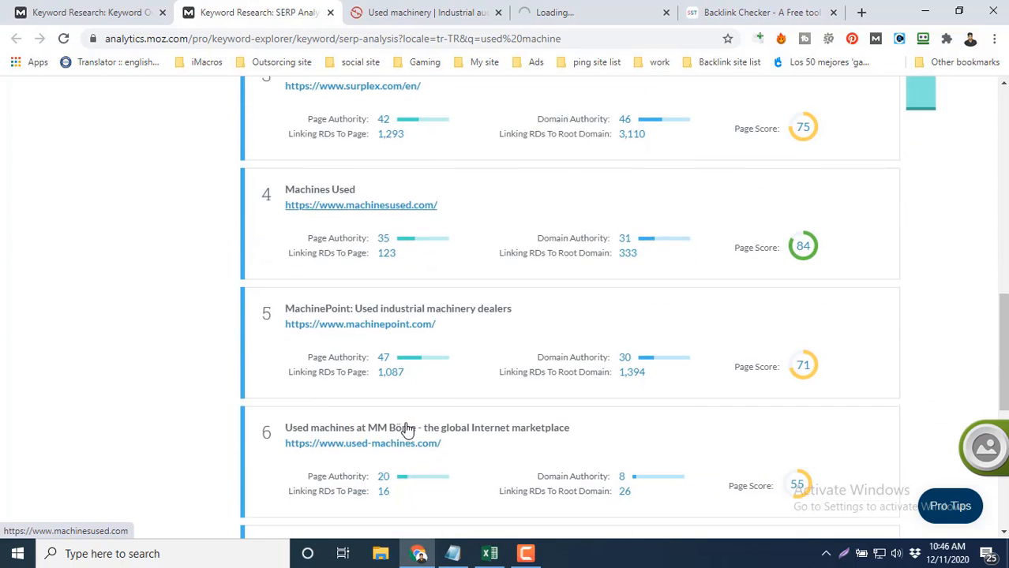
pyautogui.middleClick(407, 317)
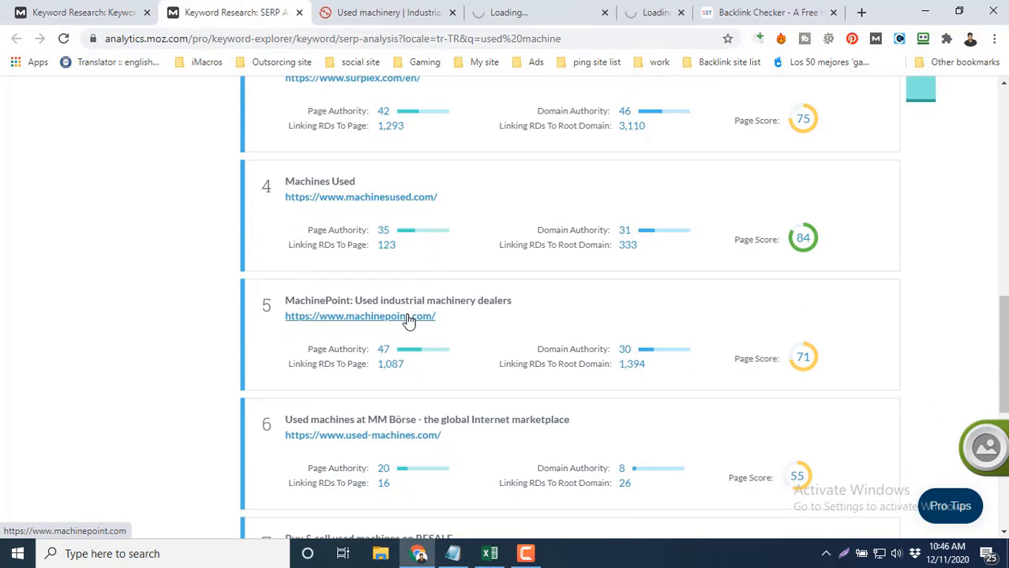
pyautogui.scroll(-3, 408, 320)
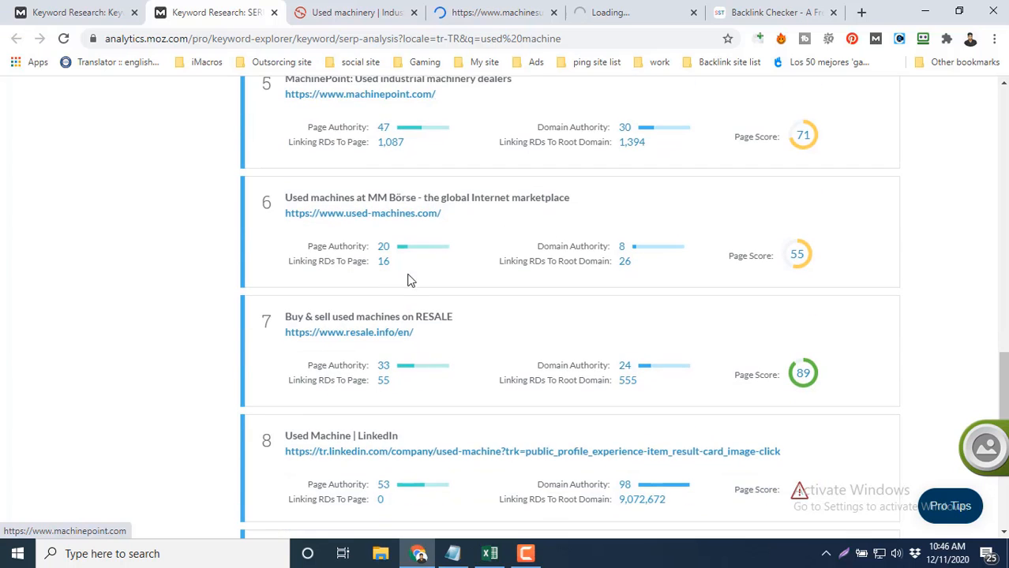
pyautogui.middleClick(409, 223)
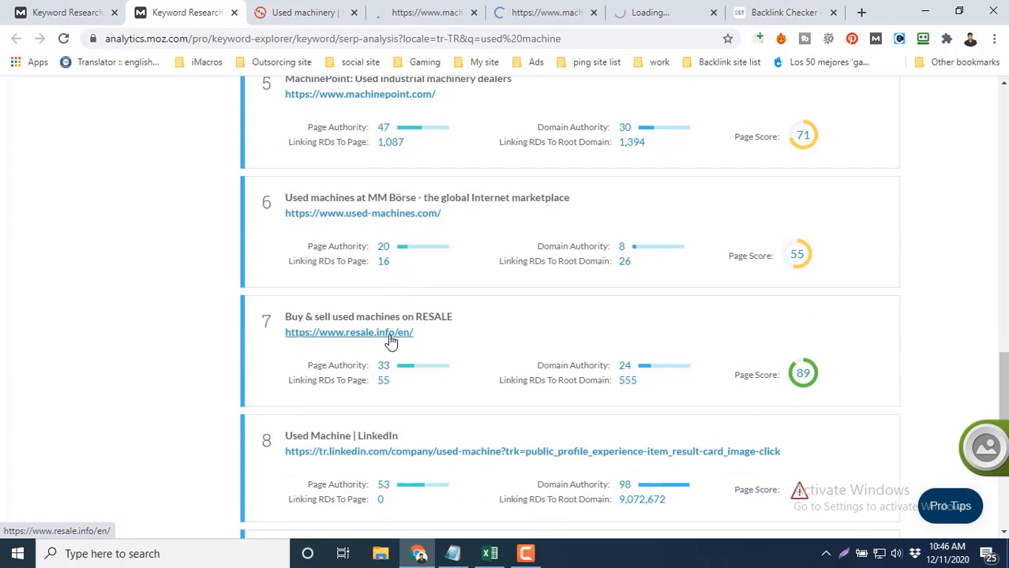
pyautogui.middleClick(390, 341)
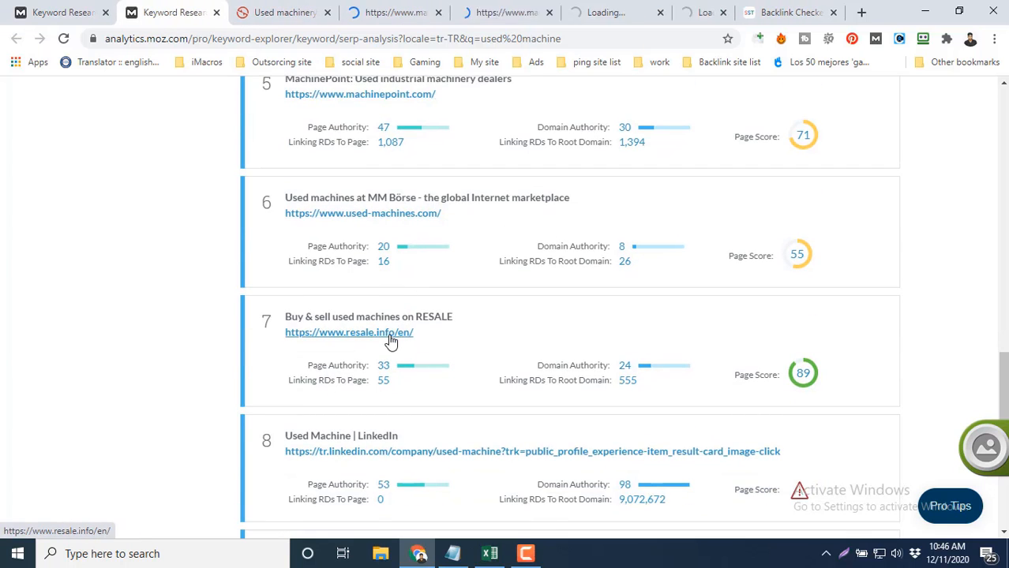
pyautogui.middleClick(383, 454)
pyautogui.scroll(-3, 383, 456)
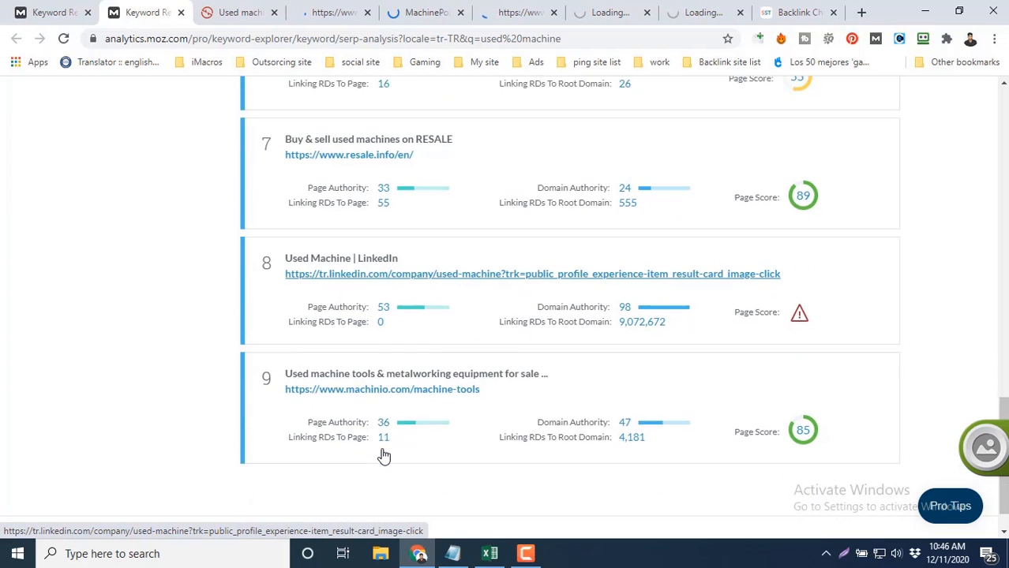
pyautogui.middleClick(397, 356)
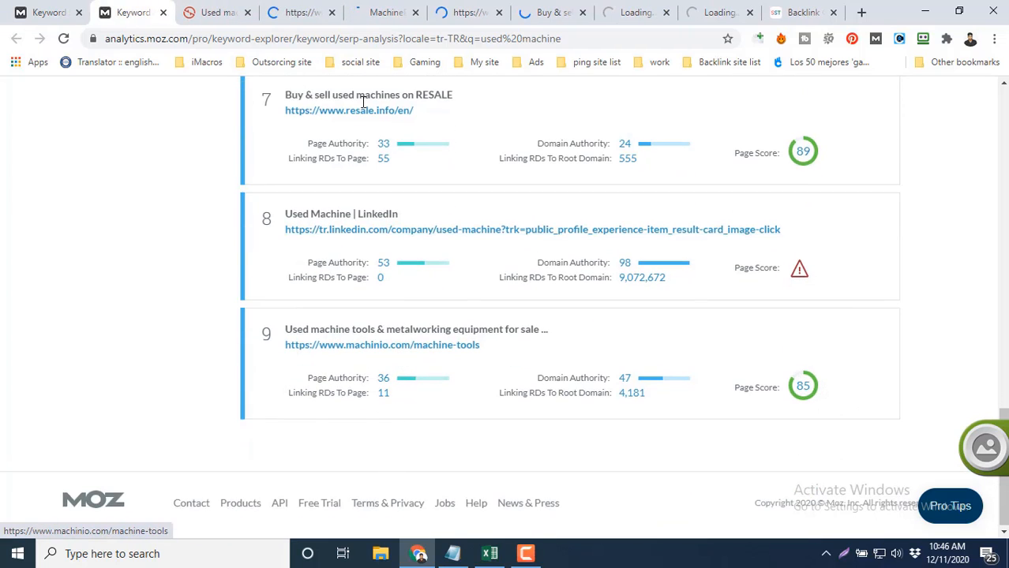
pyautogui.scroll(8, 293, 152)
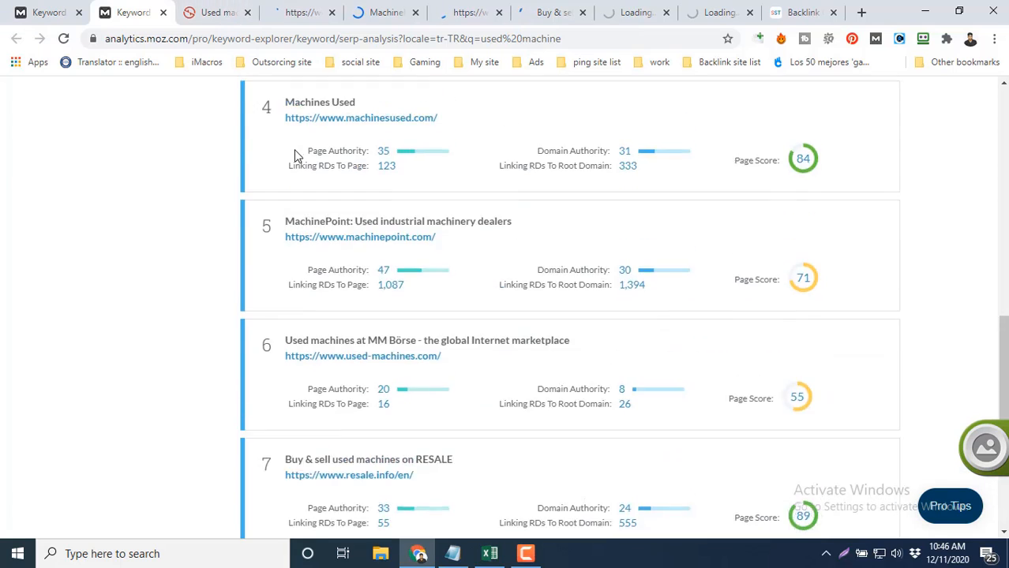
pyautogui.scroll(4, 290, 140)
pyautogui.scroll(-3, 290, 140)
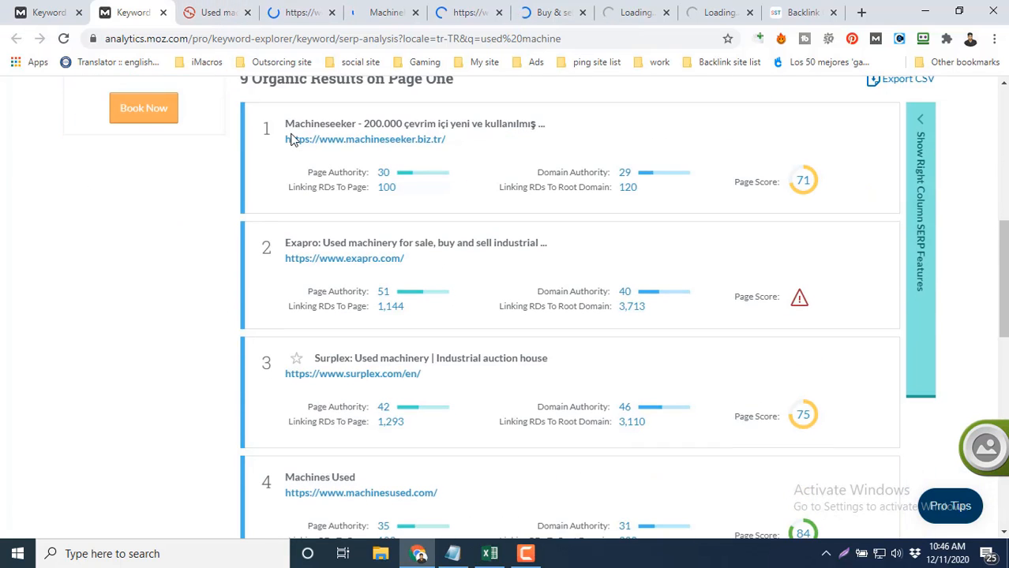
pyautogui.click(223, 12)
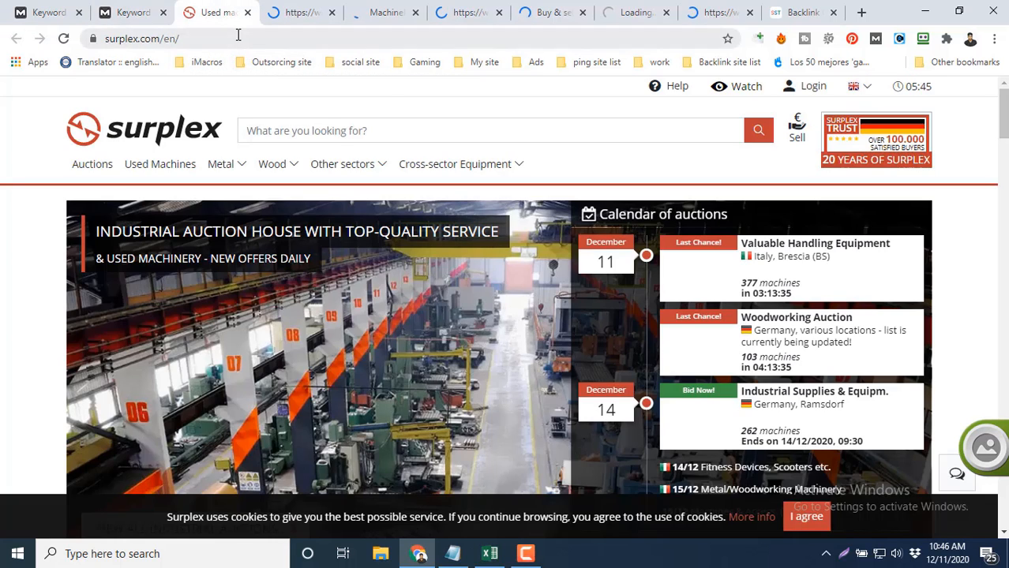
pyautogui.click(237, 36)
pyautogui.hotkey('ctrl', 'c')
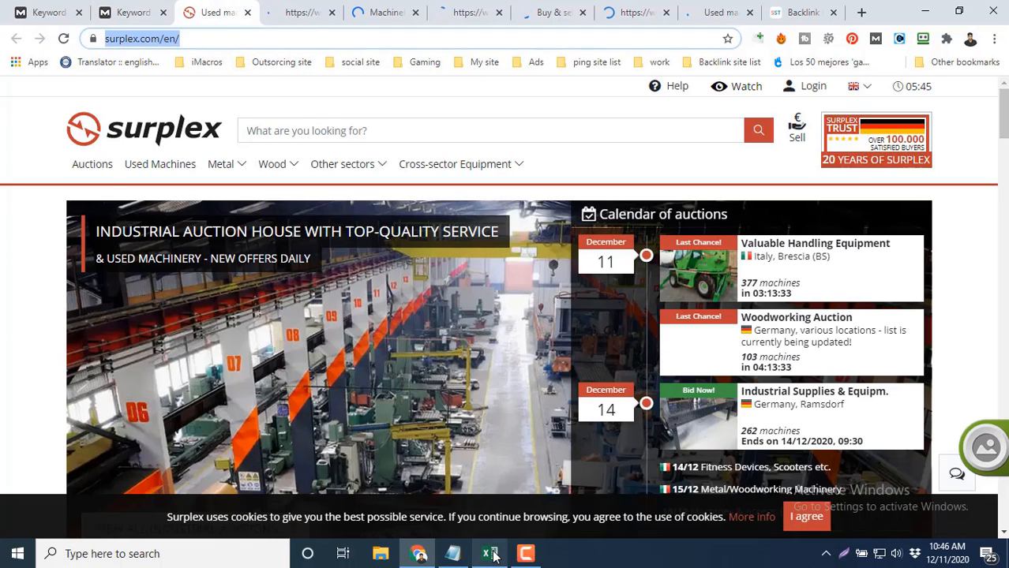
pyautogui.click(489, 553)
pyautogui.hotkey('ctrl', 'v')
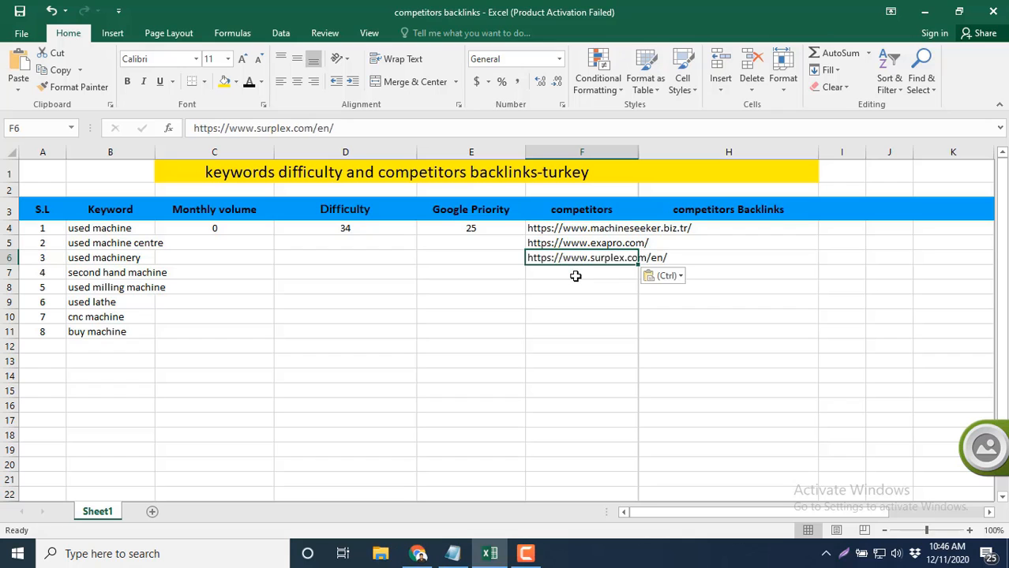
pyautogui.press('Return')
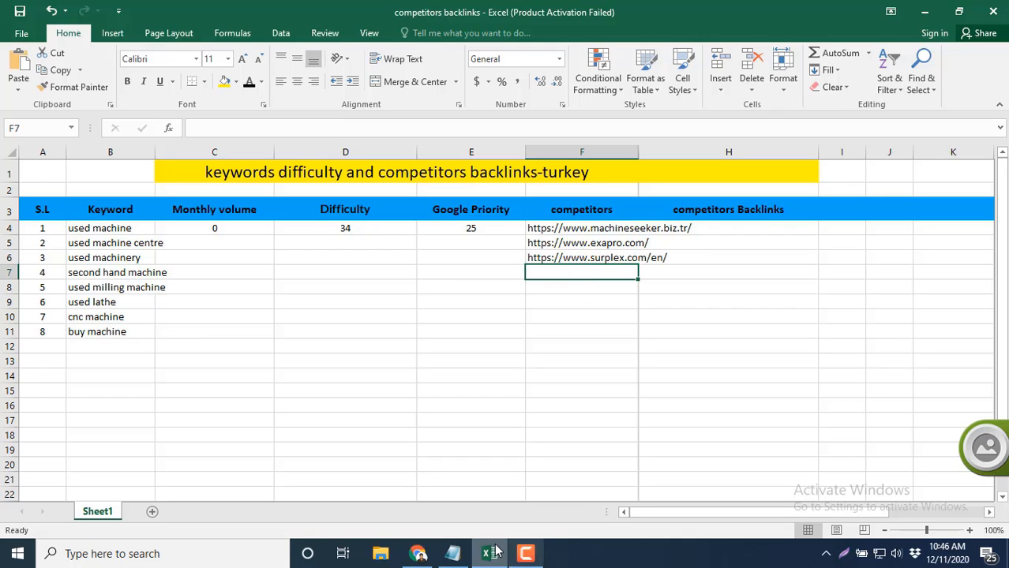
pyautogui.click(525, 554)
pyautogui.click(525, 554)
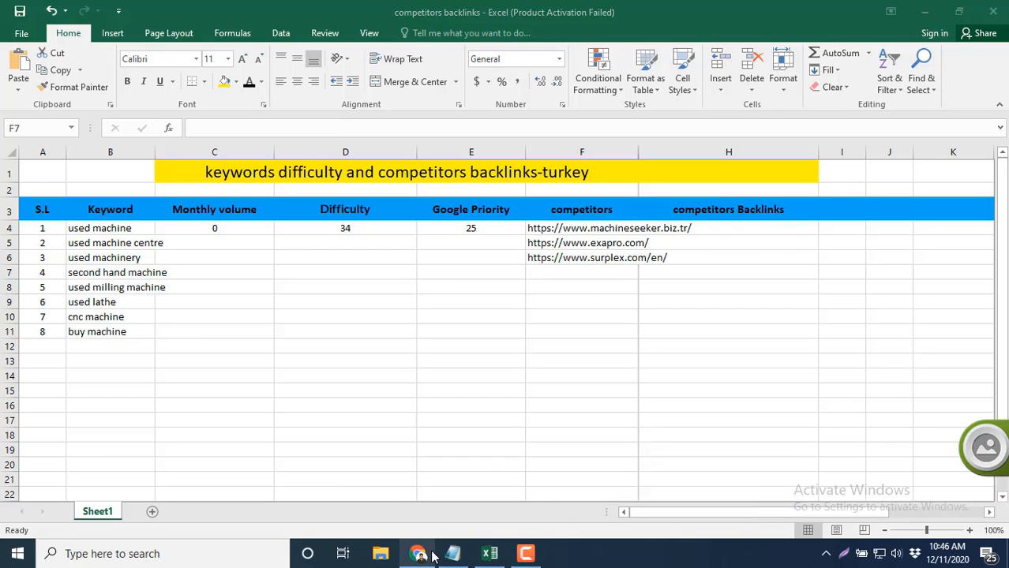
pyautogui.click(418, 553)
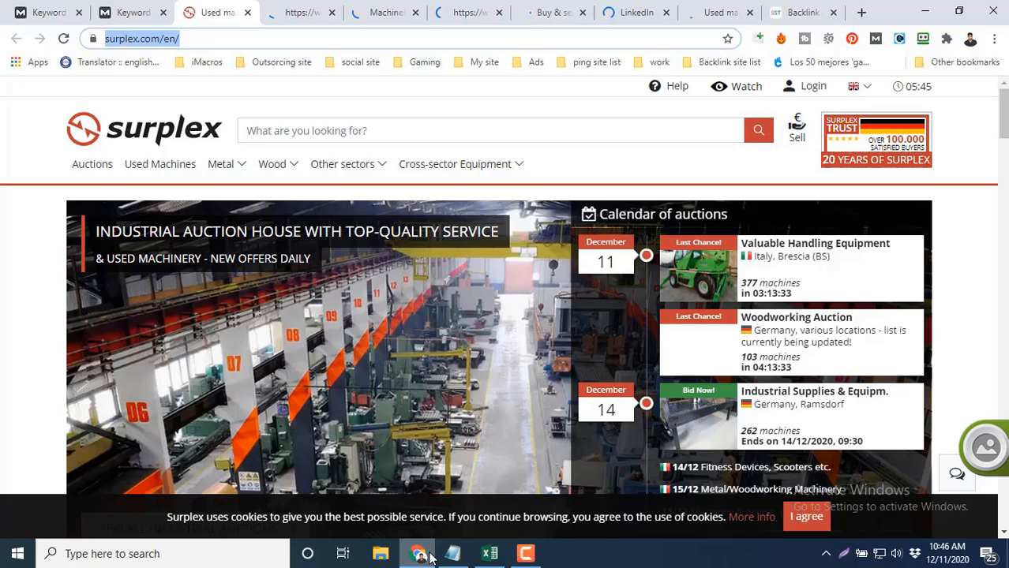
pyautogui.click(249, 13)
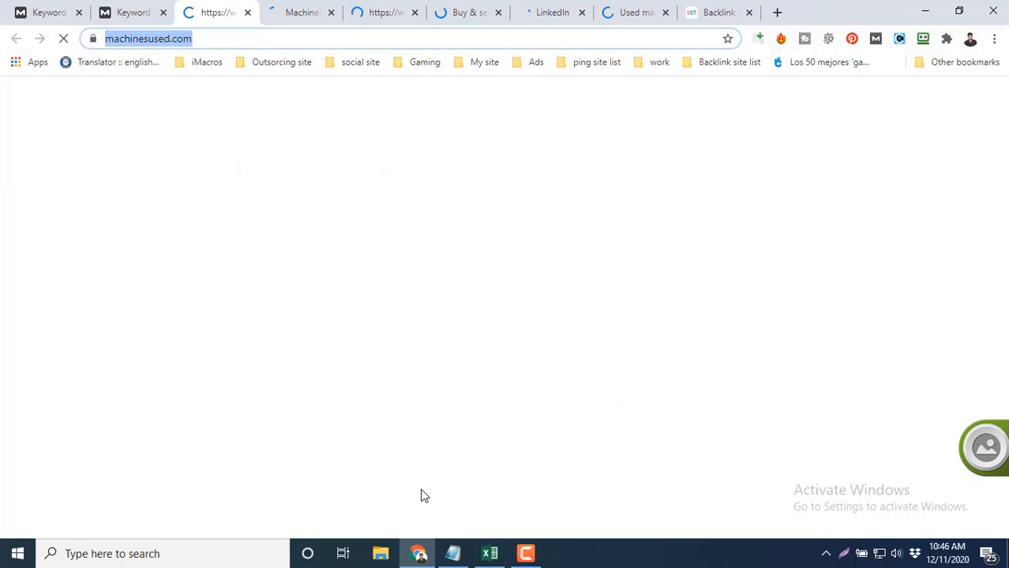
pyautogui.click(489, 553)
pyautogui.write('https://www.machinesused.com/')
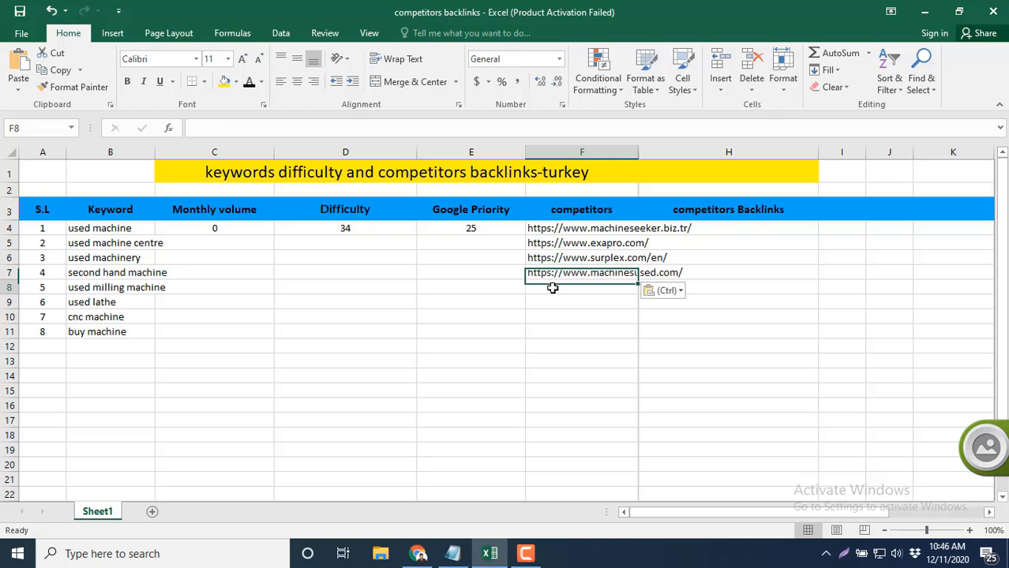
pyautogui.press('Return')
pyautogui.click(420, 555)
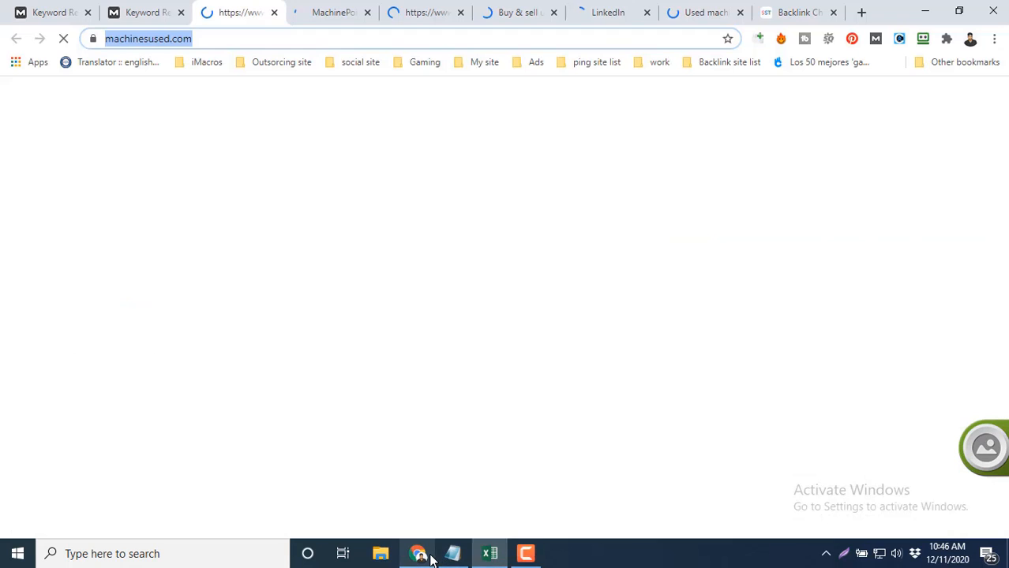
pyautogui.click(274, 13)
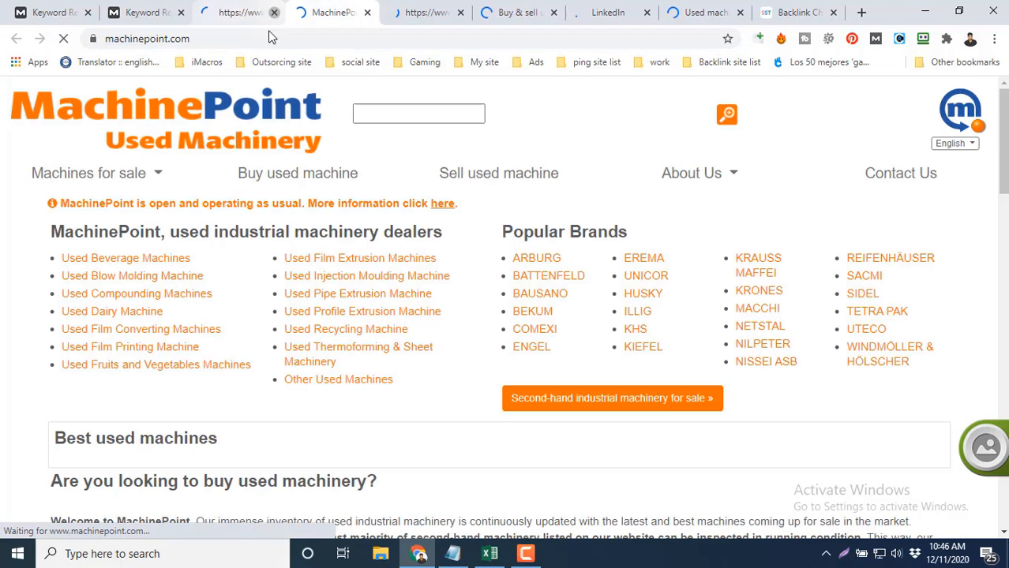
pyautogui.click(270, 40)
pyautogui.hotkey('ctrl', 'c')
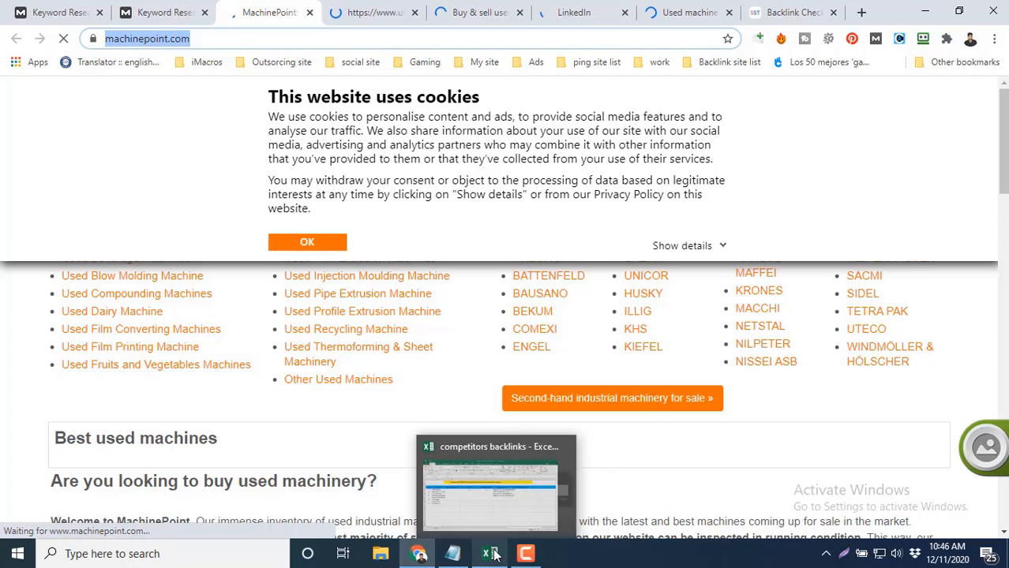
pyautogui.click(490, 428)
pyautogui.hotkey('ctrl', 'v')
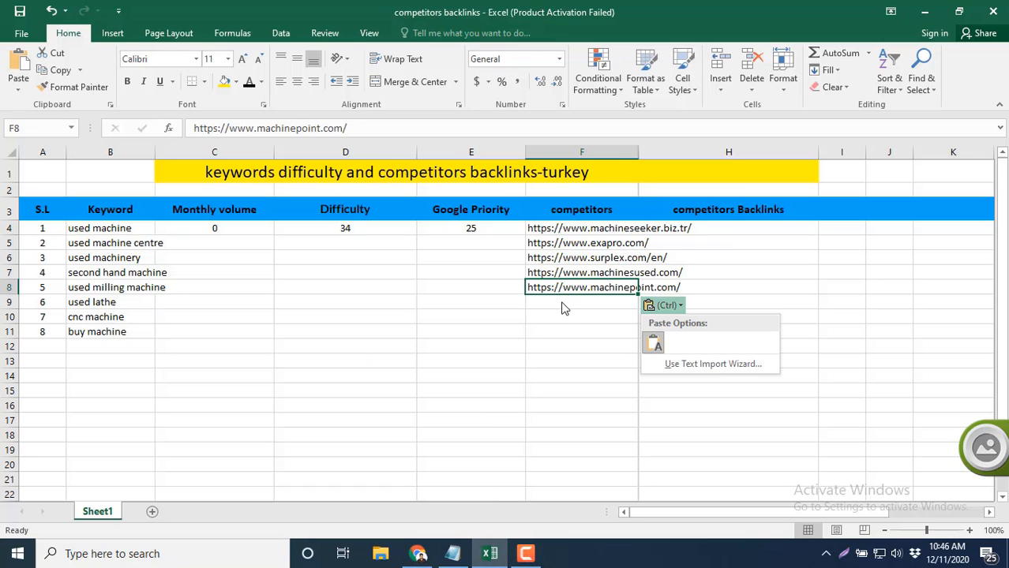
pyautogui.press('Escape')
pyautogui.click(562, 303)
pyautogui.press('Escape')
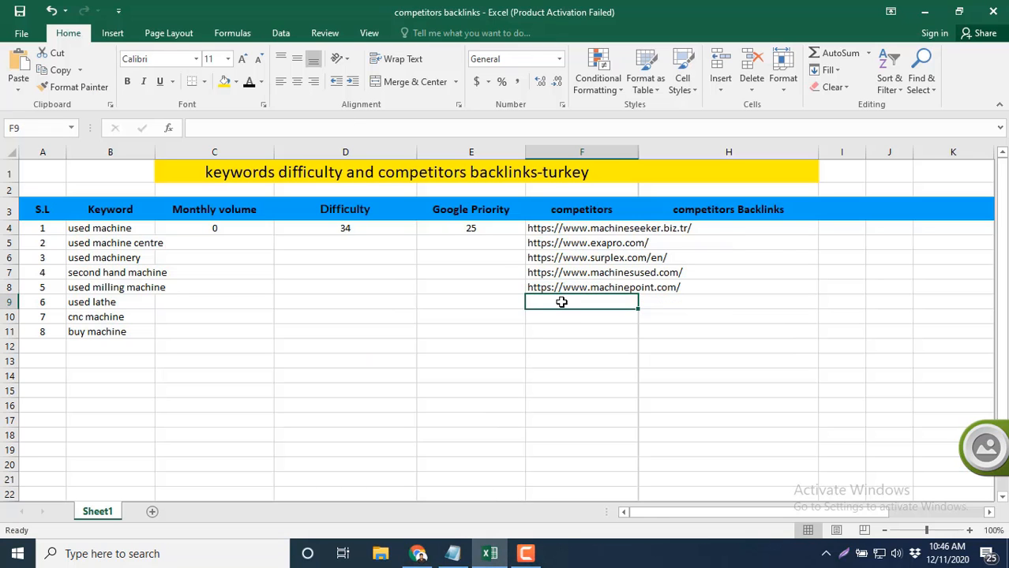
pyautogui.click(418, 553)
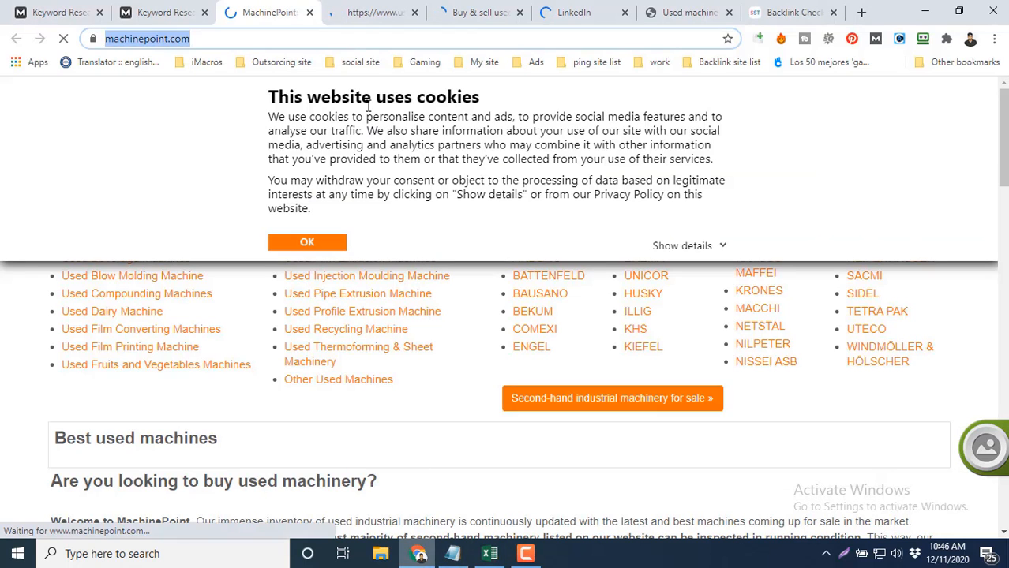
pyautogui.click(309, 13)
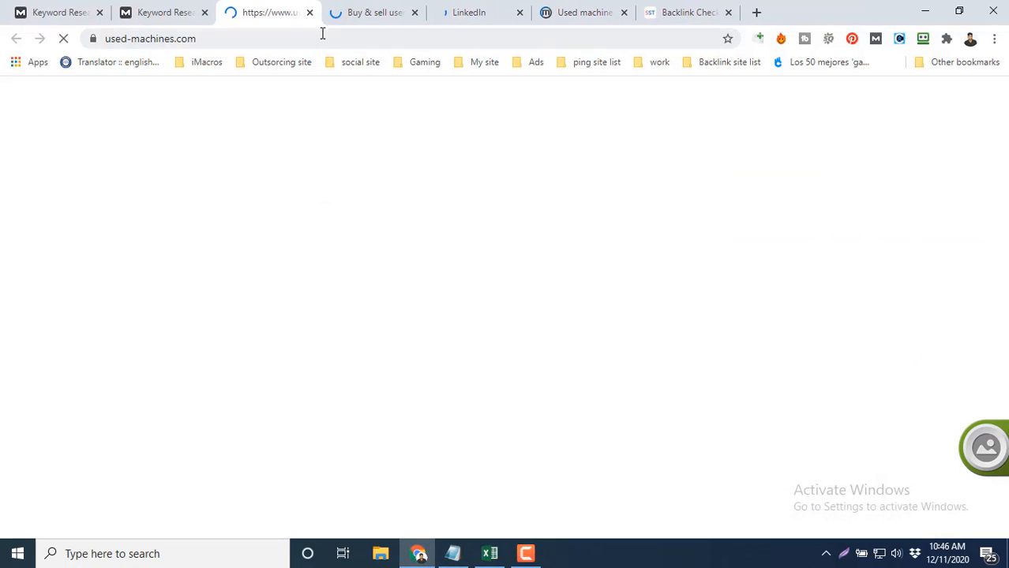
pyautogui.click(489, 553)
pyautogui.write('https://www.used-machines.com/')
pyautogui.click(557, 319)
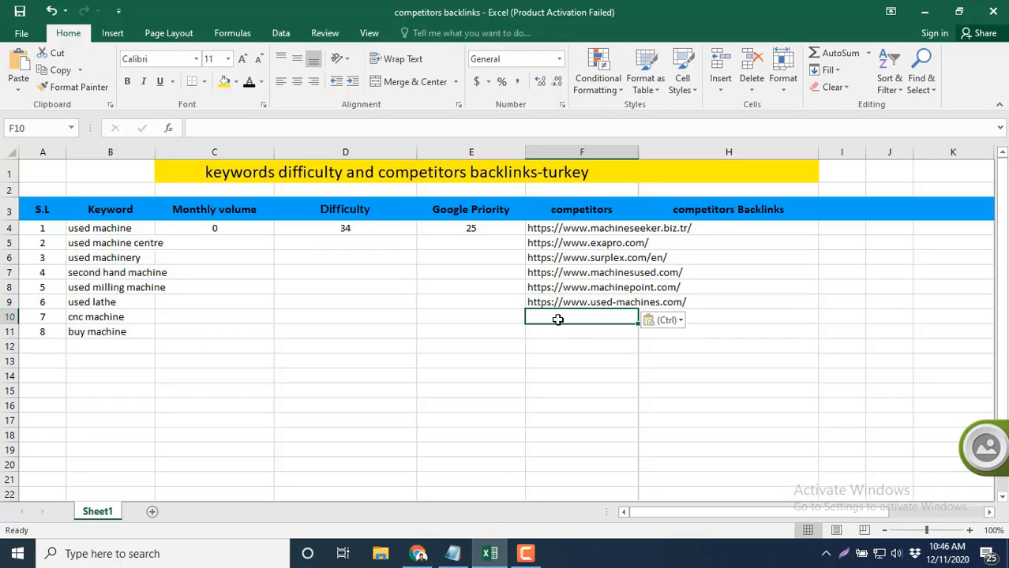
pyautogui.click(418, 554)
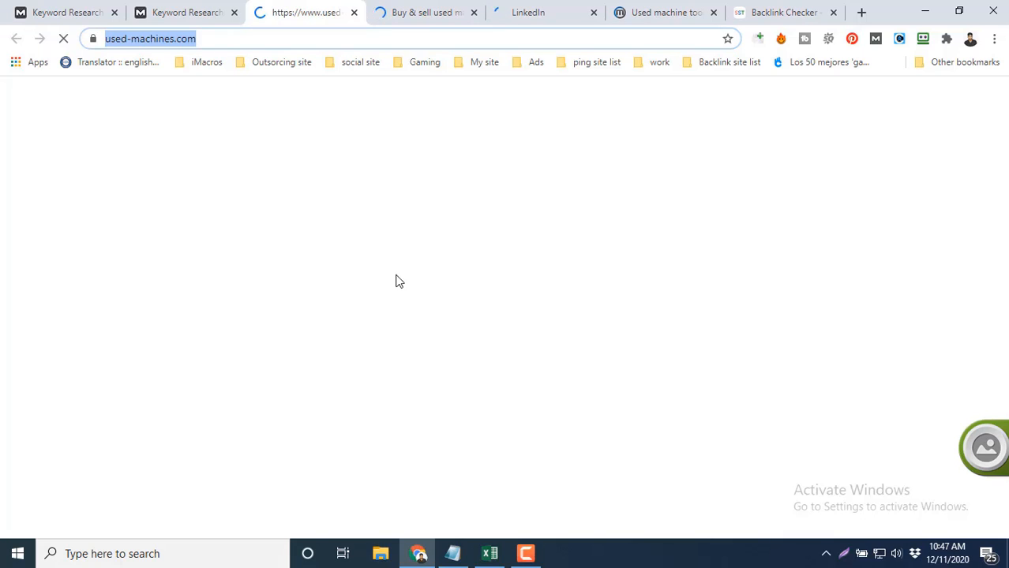
pyautogui.click(357, 13)
pyautogui.click(367, 33)
pyautogui.hotkey('ctrl', 'c')
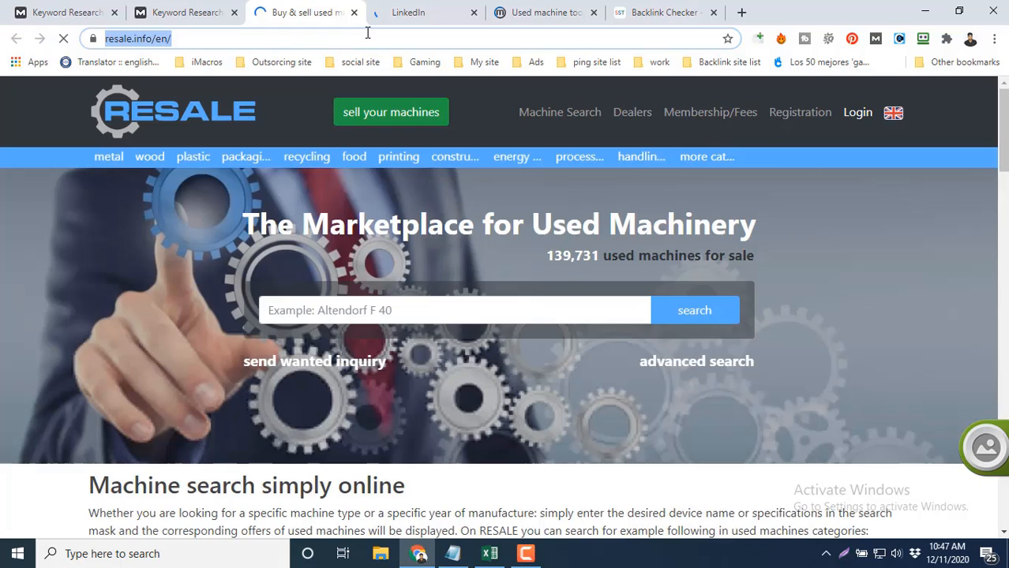
pyautogui.moveTo(443, 185)
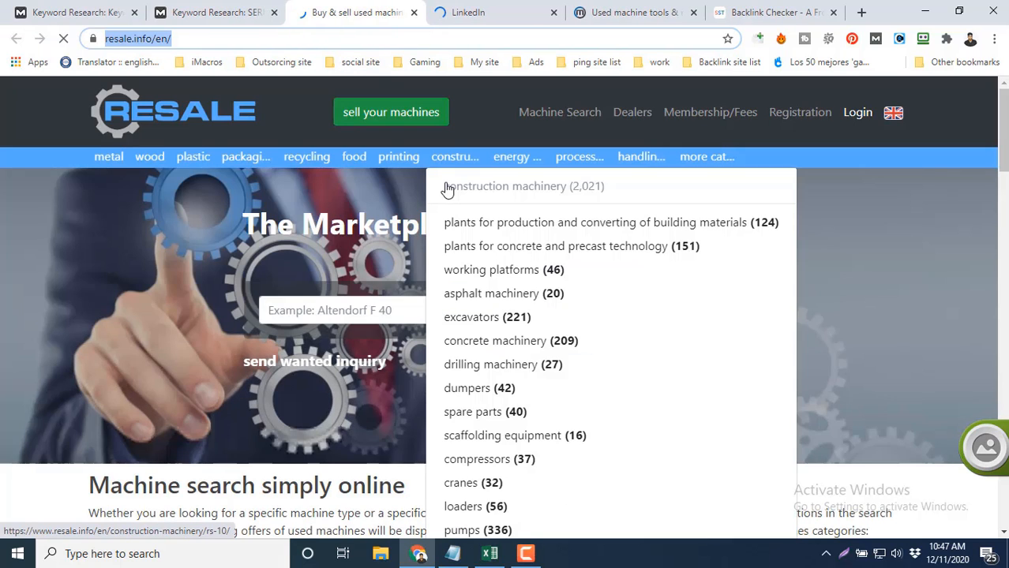
pyautogui.click(490, 553)
pyautogui.hotkey('ctrl', 'v')
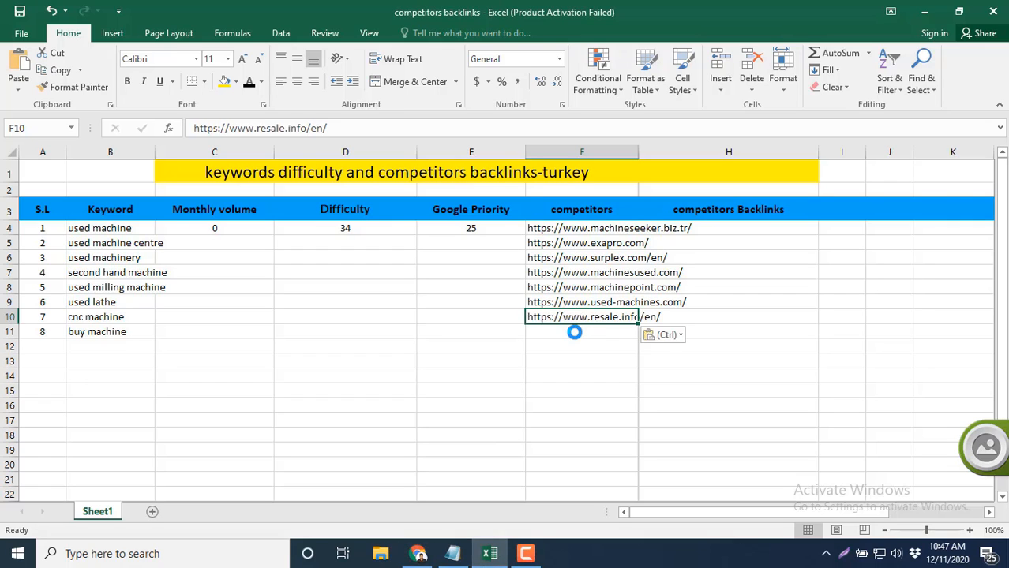
pyautogui.click(574, 333)
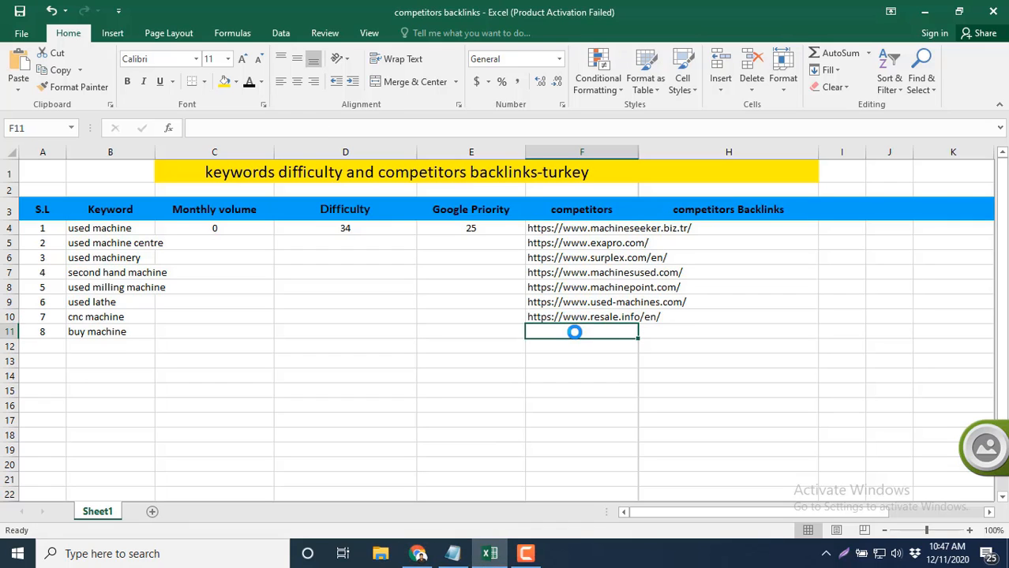
# Switch to Chrome and close the Resale and LinkedIn pages
pyautogui.click(425, 555)
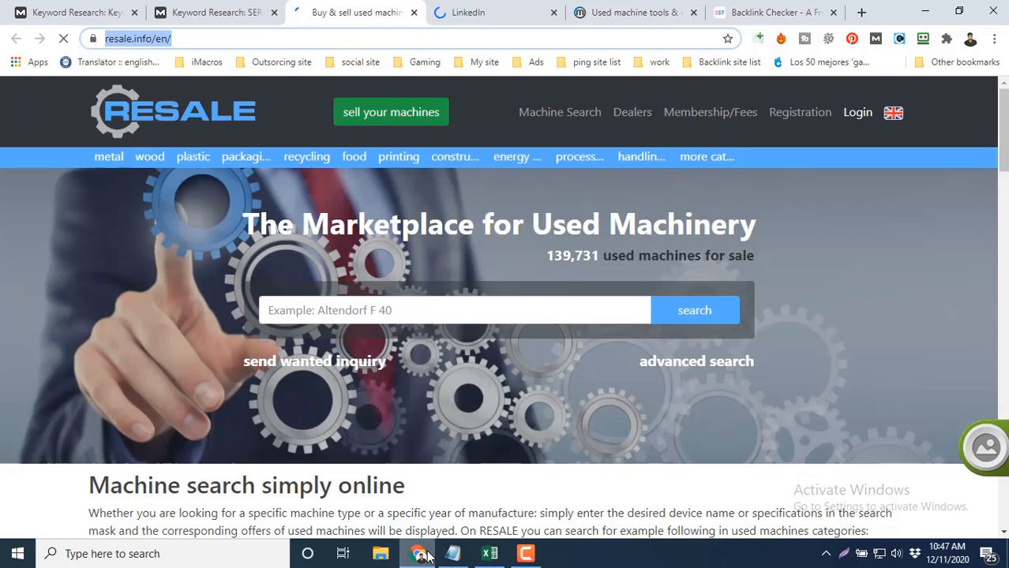
pyautogui.click(422, 13)
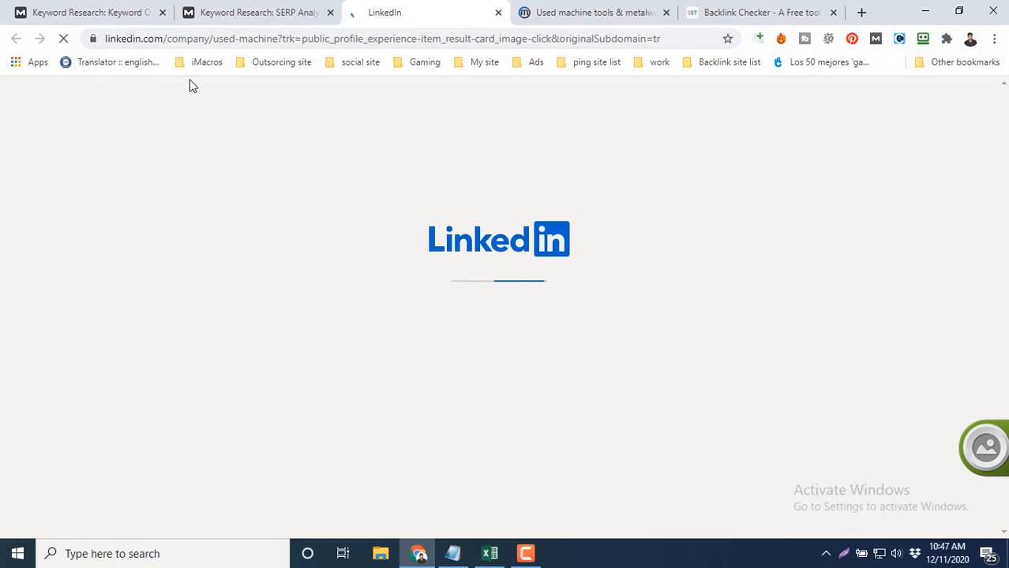
pyautogui.click(498, 14)
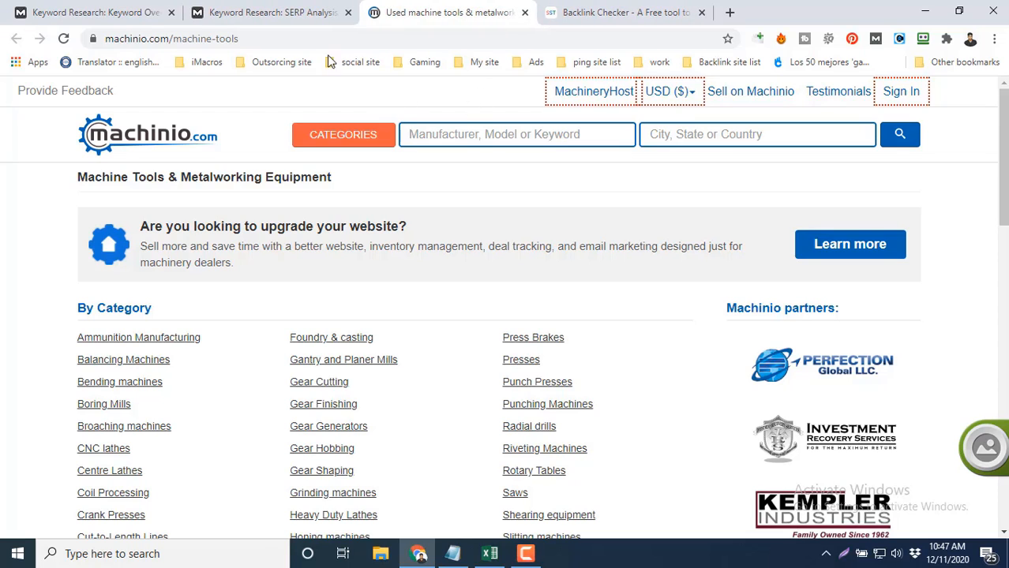
pyautogui.click(320, 41)
pyautogui.hotkey('ctrl', 'c')
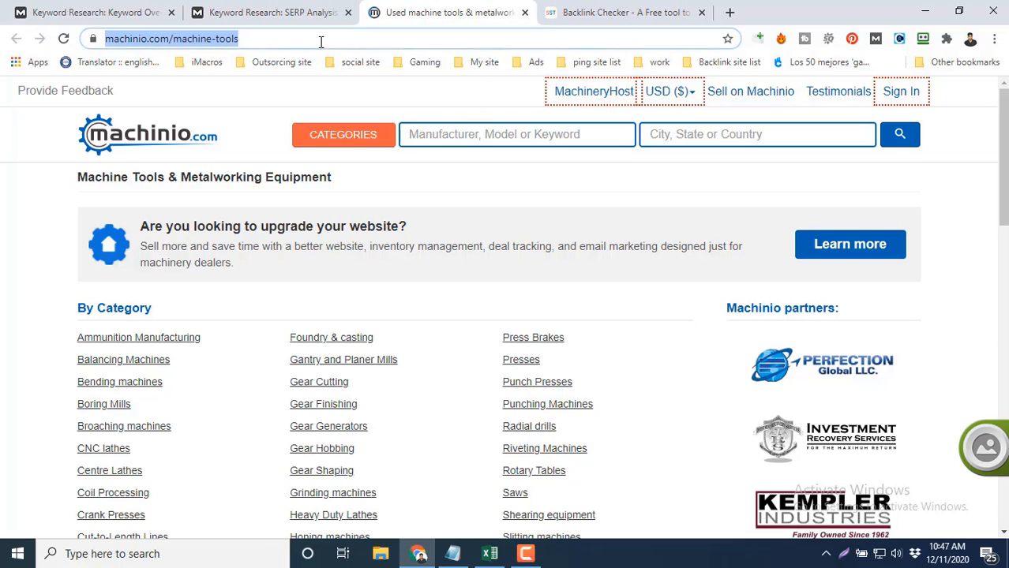
pyautogui.click(489, 554)
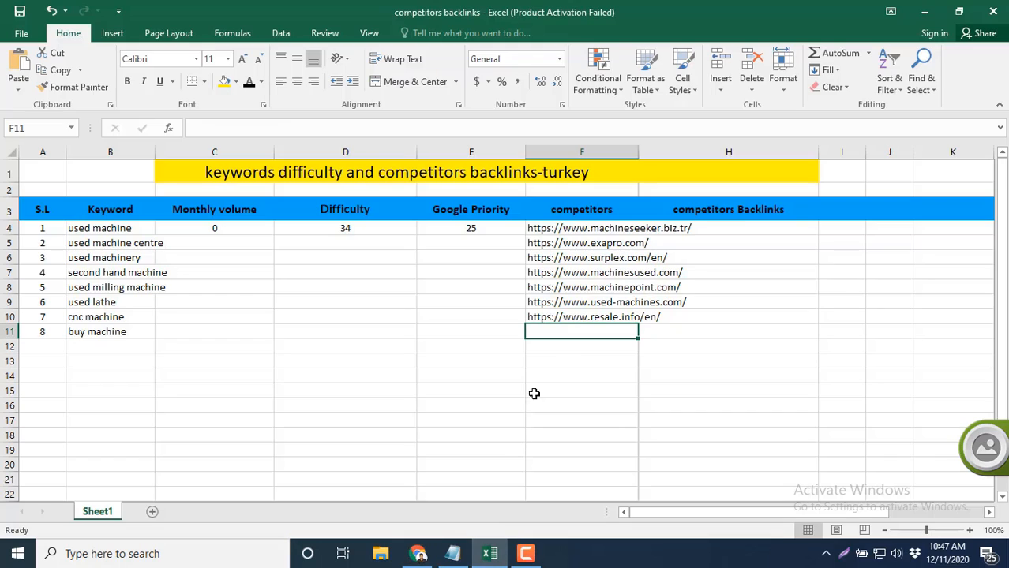
pyautogui.hotkey('ctrl', 'v')
pyautogui.click(563, 344)
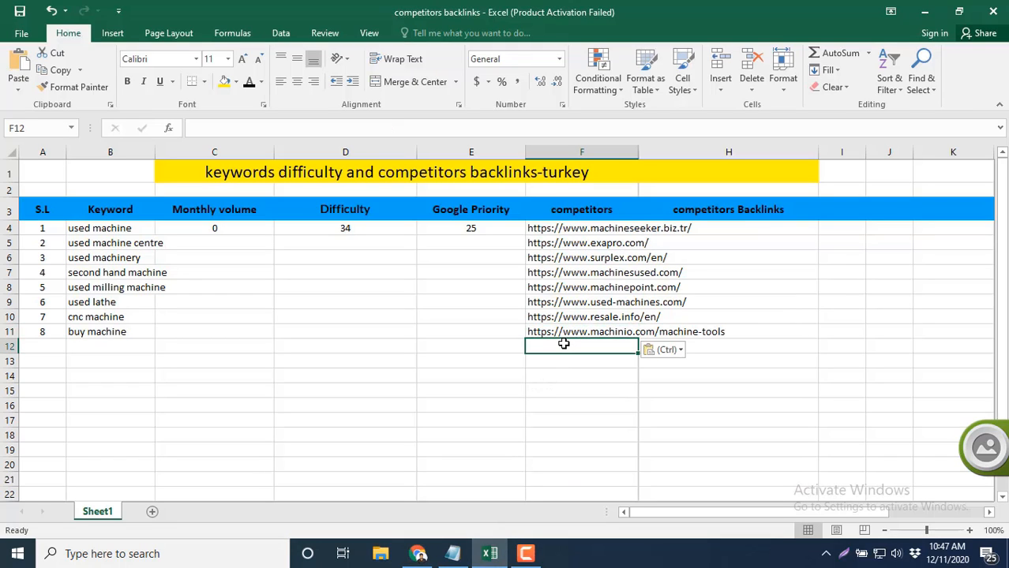
pyautogui.hotkey('ctrl', 's')
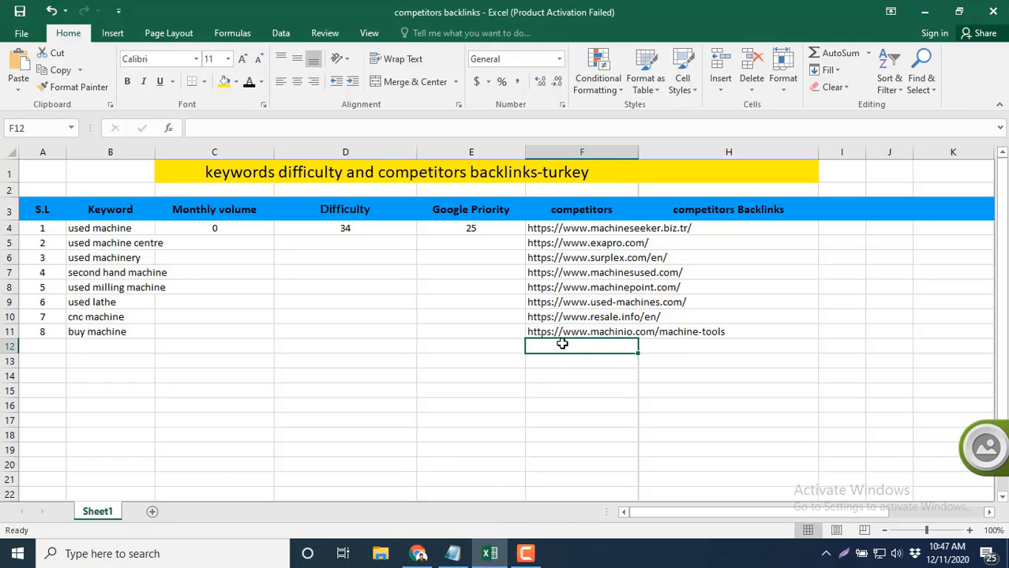
pyautogui.click(525, 554)
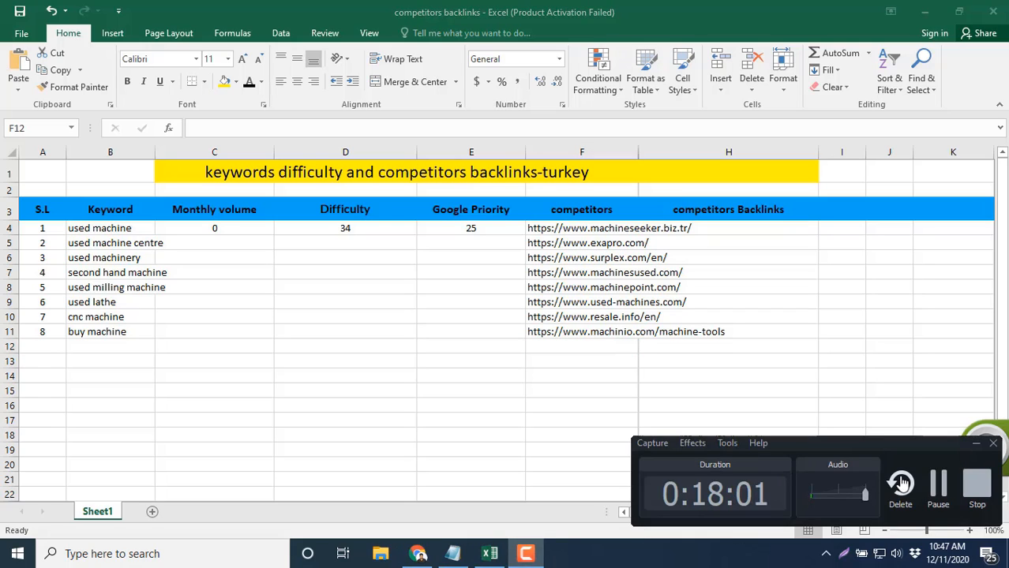
pyautogui.click(933, 485)
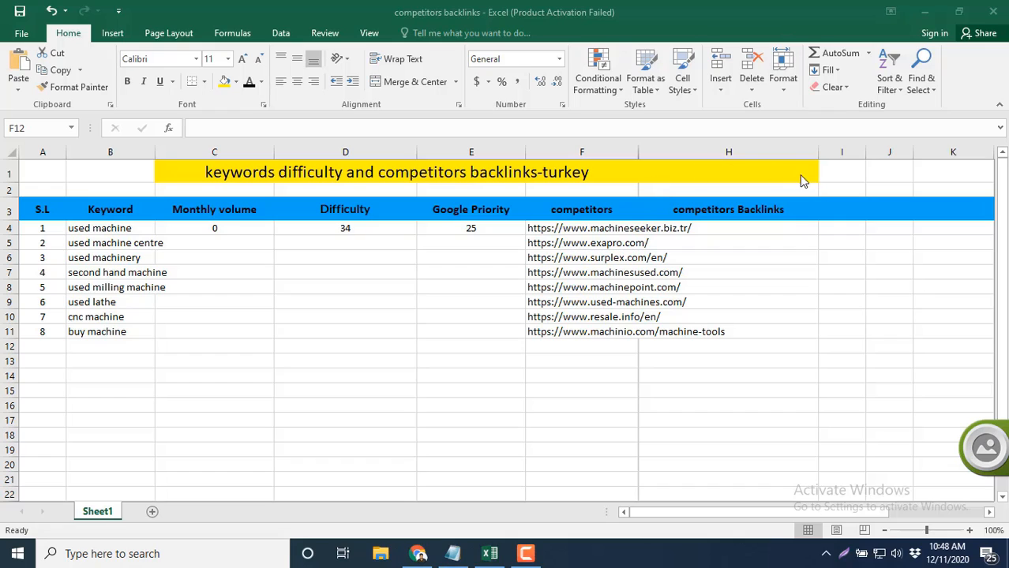
pyautogui.click(700, 144)
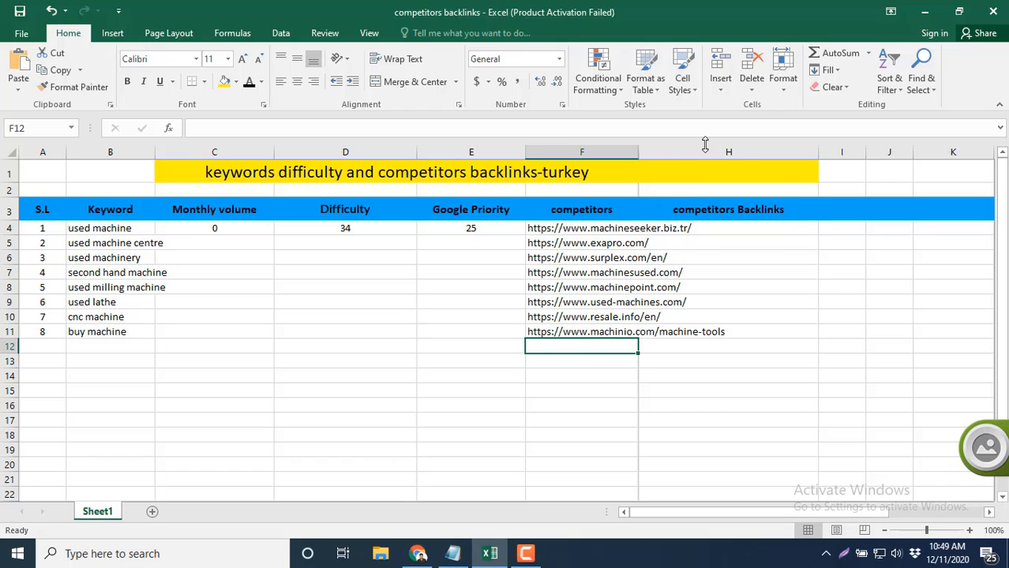
# Insert two columns before the competitors Backlinks column, widening the first one just enough for a short heading
pyautogui.click(705, 146)
pyautogui.rightClick(705, 147)
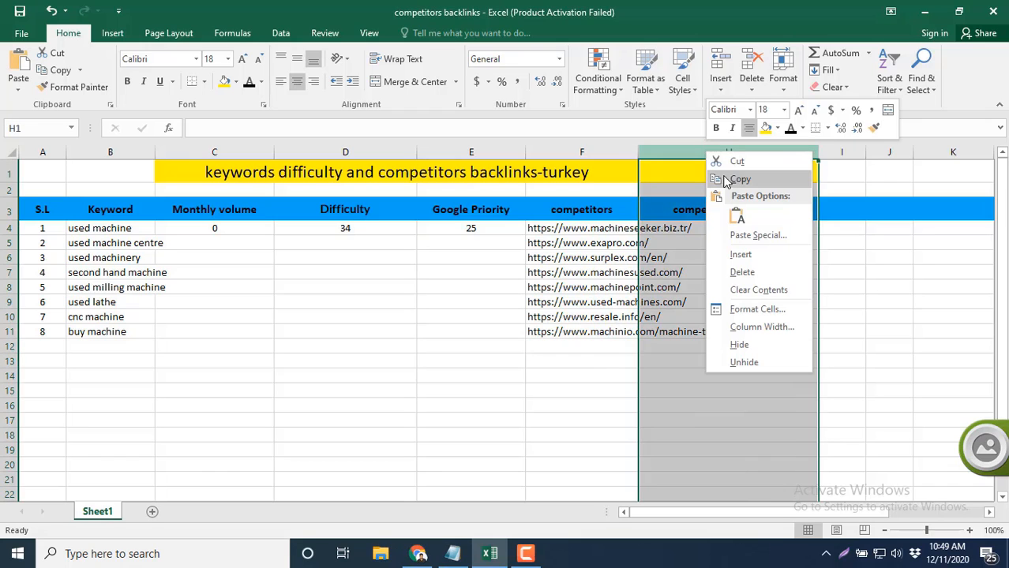
pyautogui.click(740, 254)
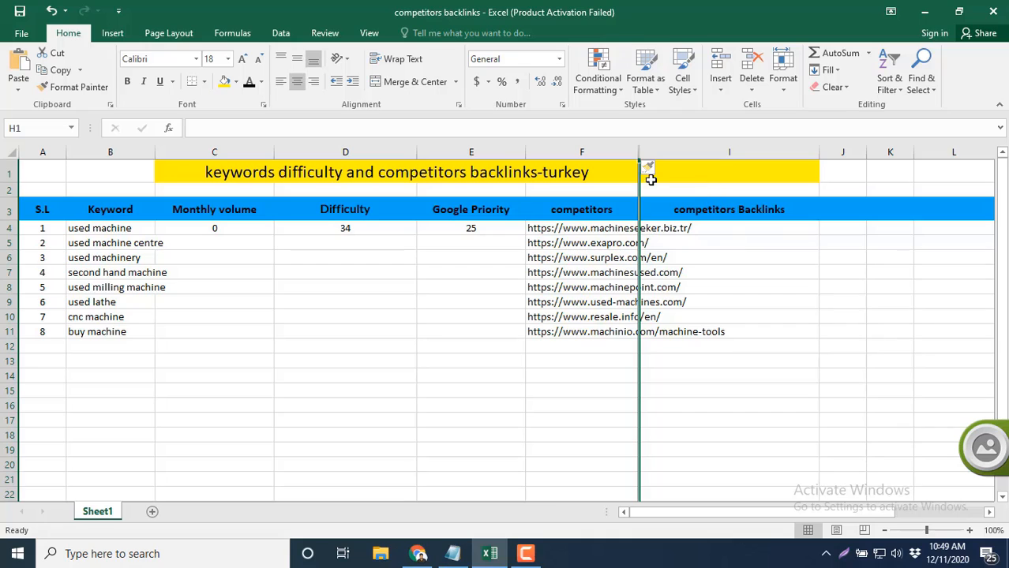
pyautogui.moveTo(641, 152); pyautogui.dragTo(675, 151)
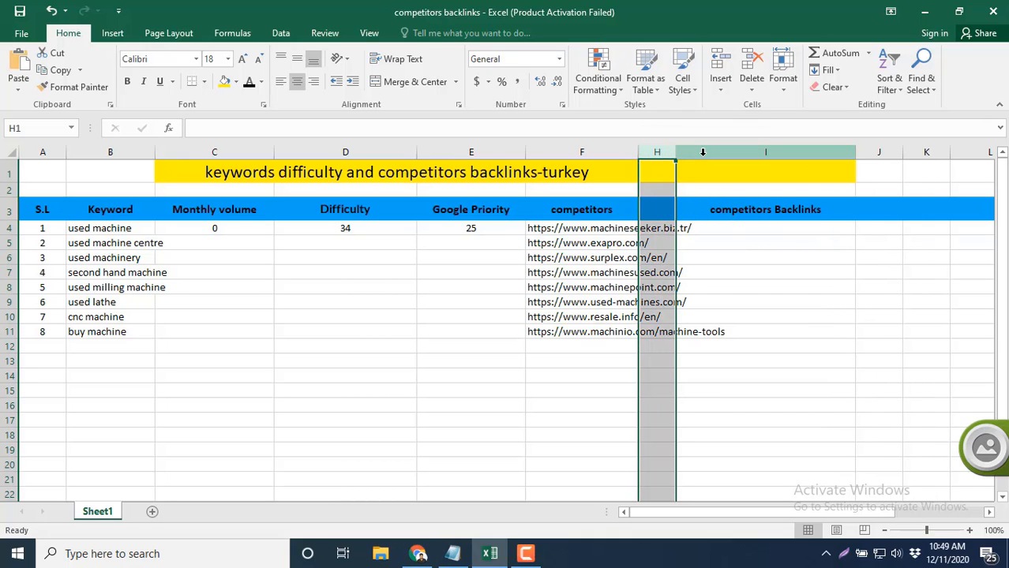
pyautogui.click(702, 156)
pyautogui.rightClick(702, 154)
pyautogui.click(730, 251)
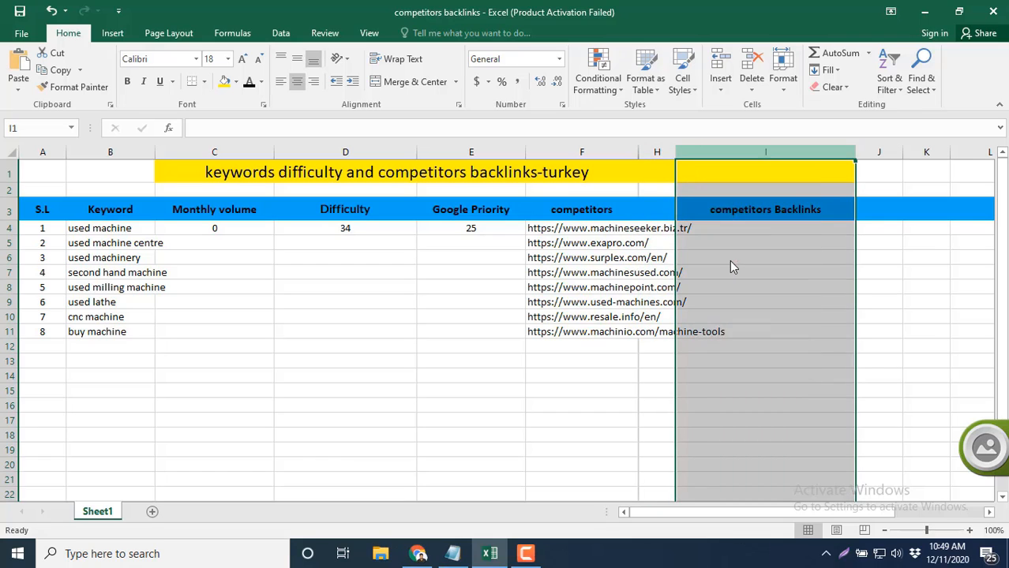
# Enter the headings DA in H3 and PA in I3 for the two new columns
pyautogui.click(655, 209)
pyautogui.write('DA')
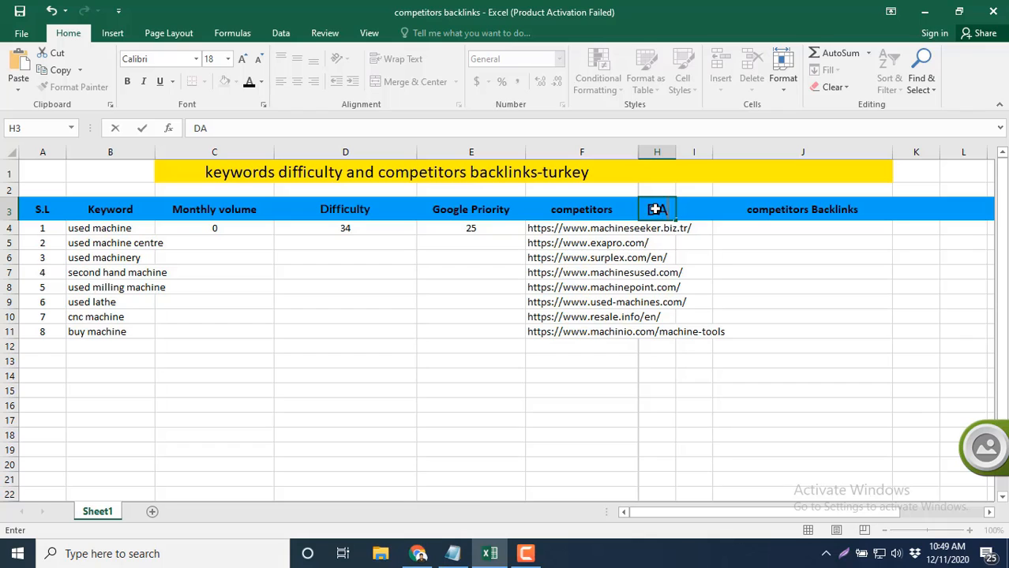
pyautogui.click(709, 209)
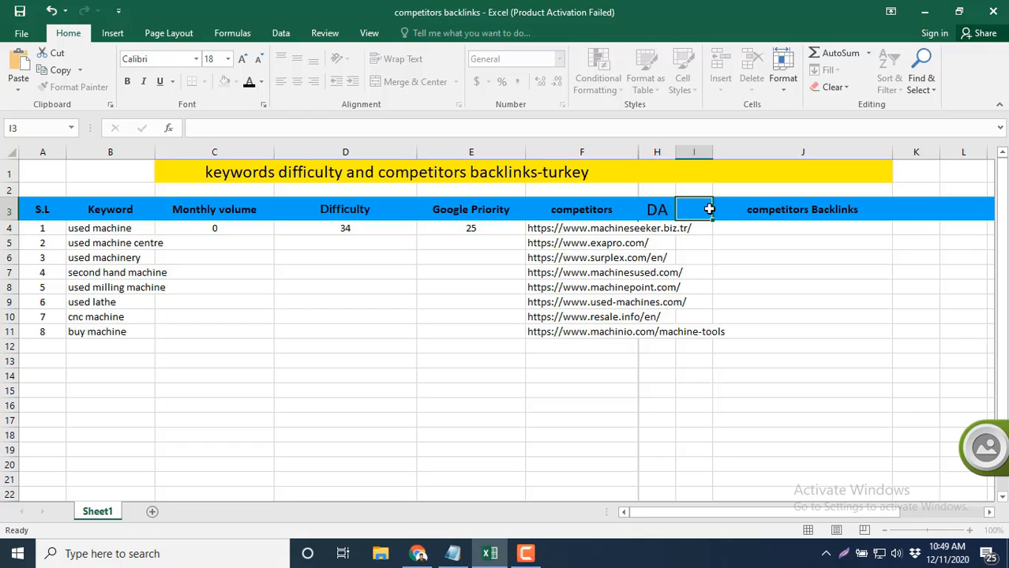
pyautogui.write('PA')
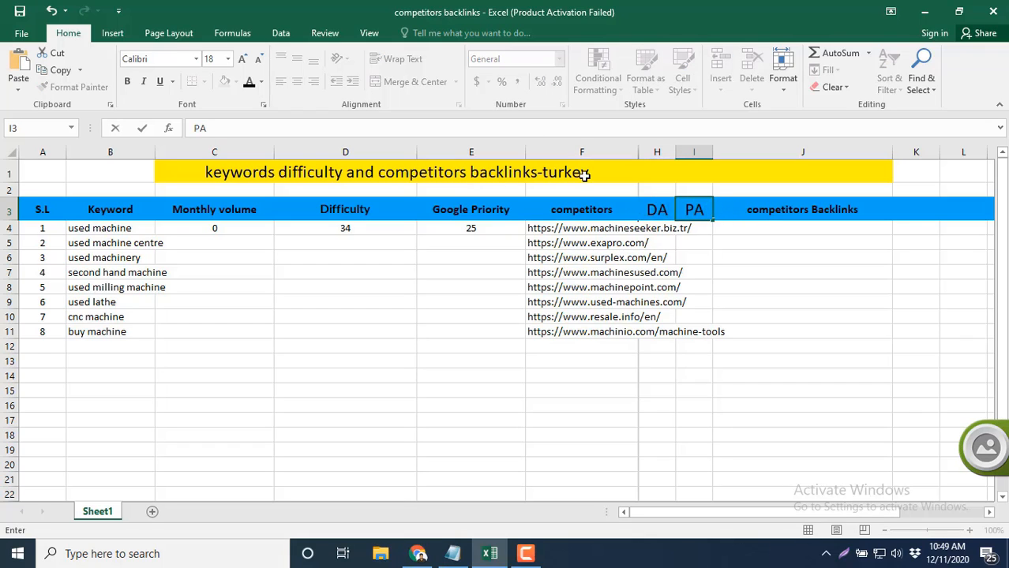
pyautogui.click(651, 232)
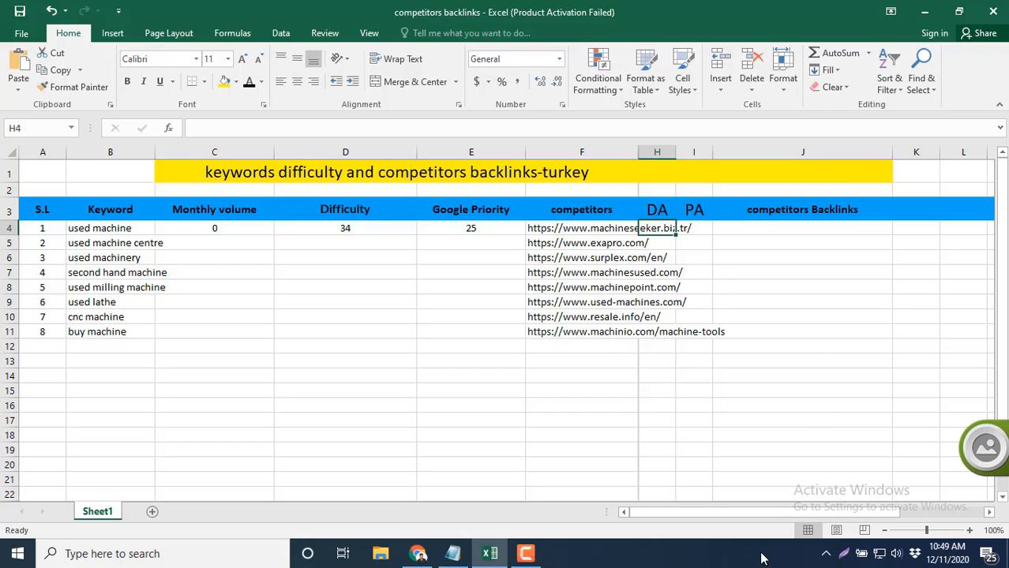
pyautogui.click(525, 553)
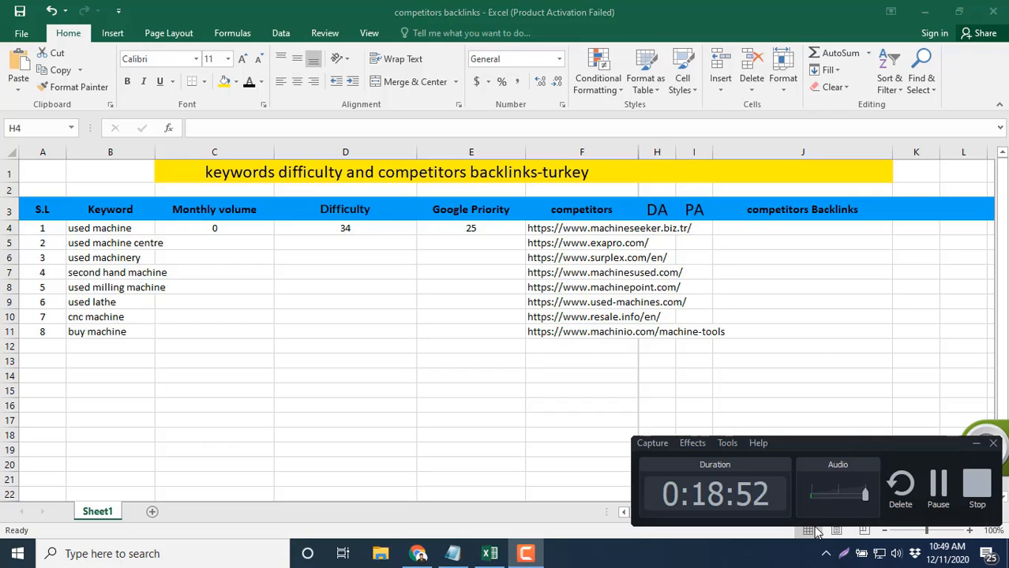
pyautogui.click(937, 490)
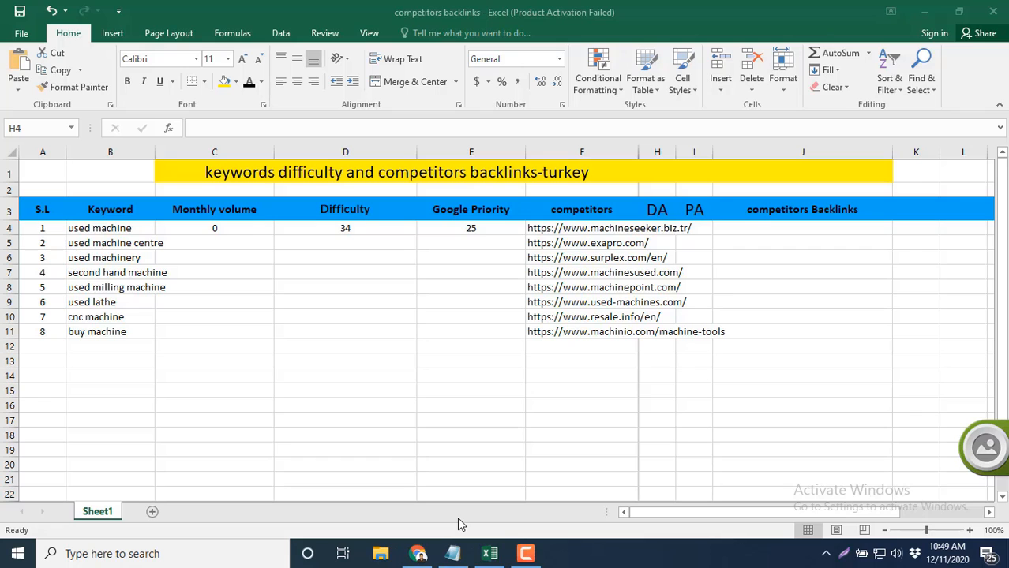
# Switch to Chrome, close the Machinio page and bring up the Machineseeker entry in the Moz SERP analysis
pyautogui.click(414, 546)
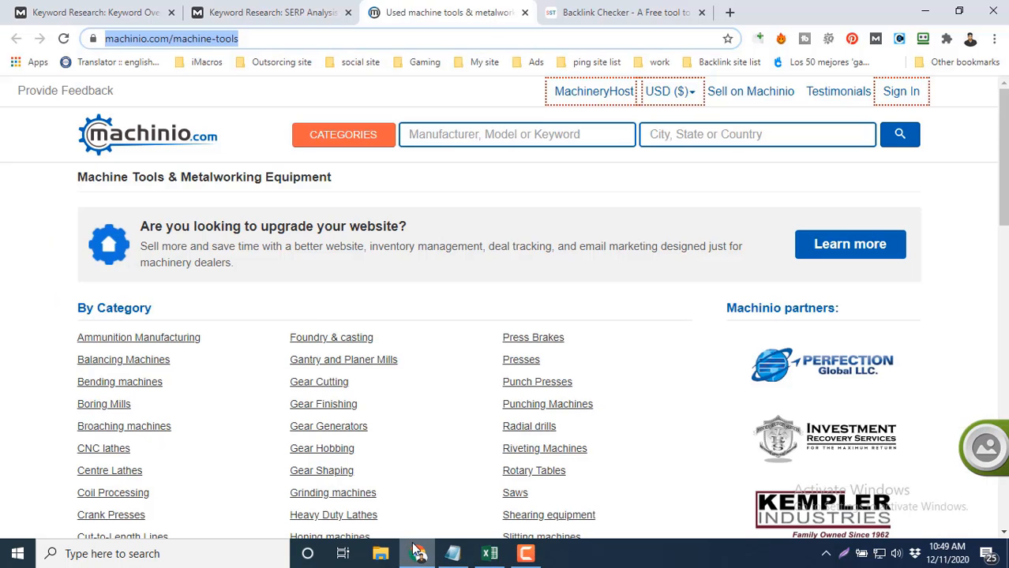
pyautogui.click(525, 12)
pyautogui.scroll(2, 641, 305)
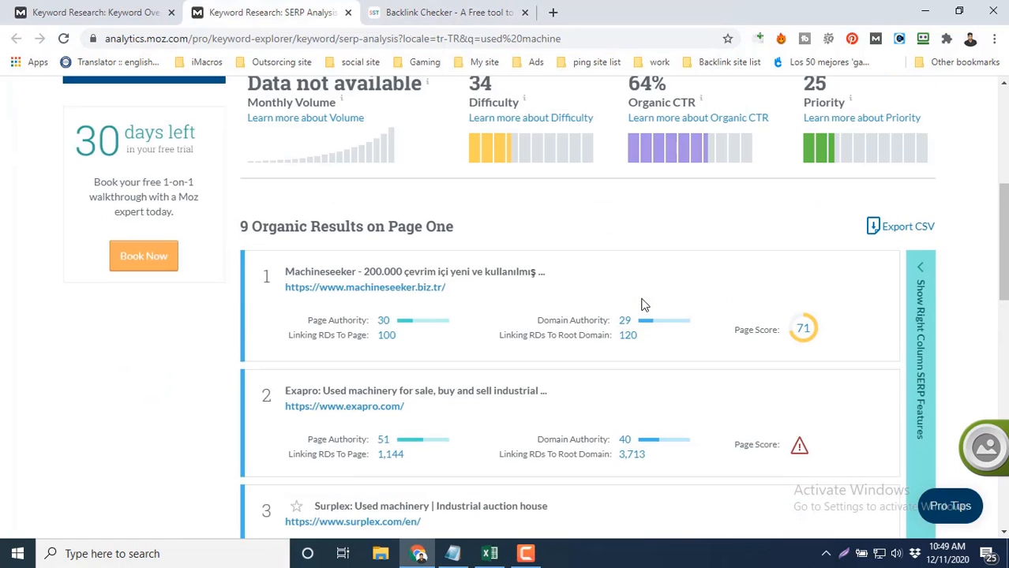
pyautogui.scroll(-1, 620, 296)
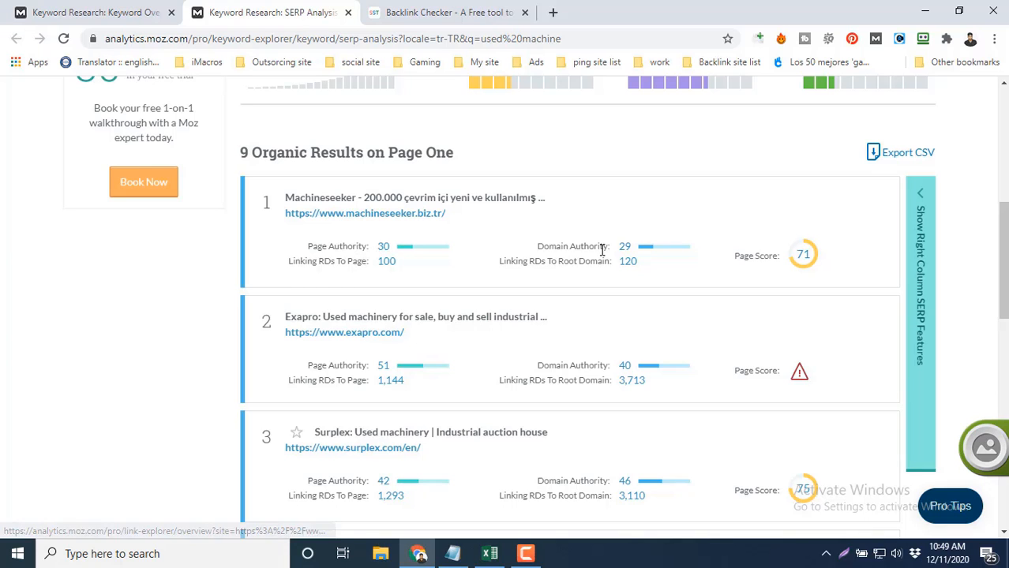
# Switch to Excel and enter 29 in PA cell I4 and 30 in DA cell H4 for Machineseeker
pyautogui.click(489, 553)
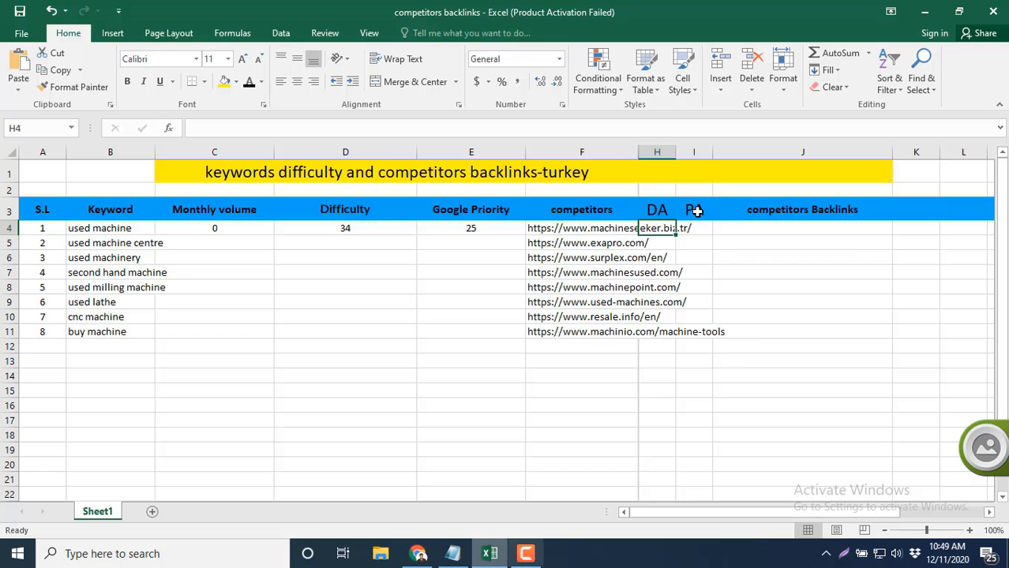
pyautogui.click(686, 229)
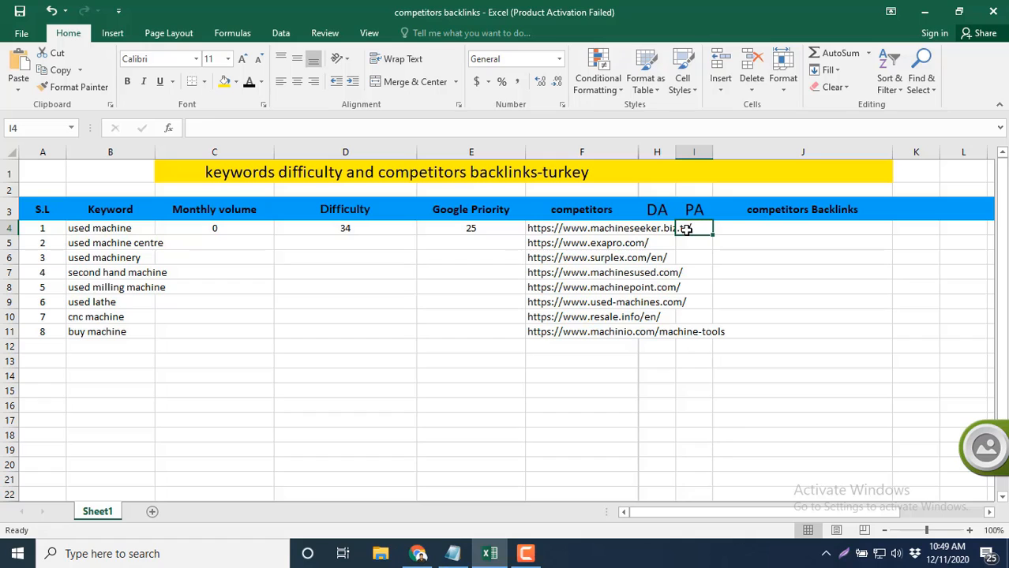
pyautogui.write('29')
pyautogui.click(660, 229)
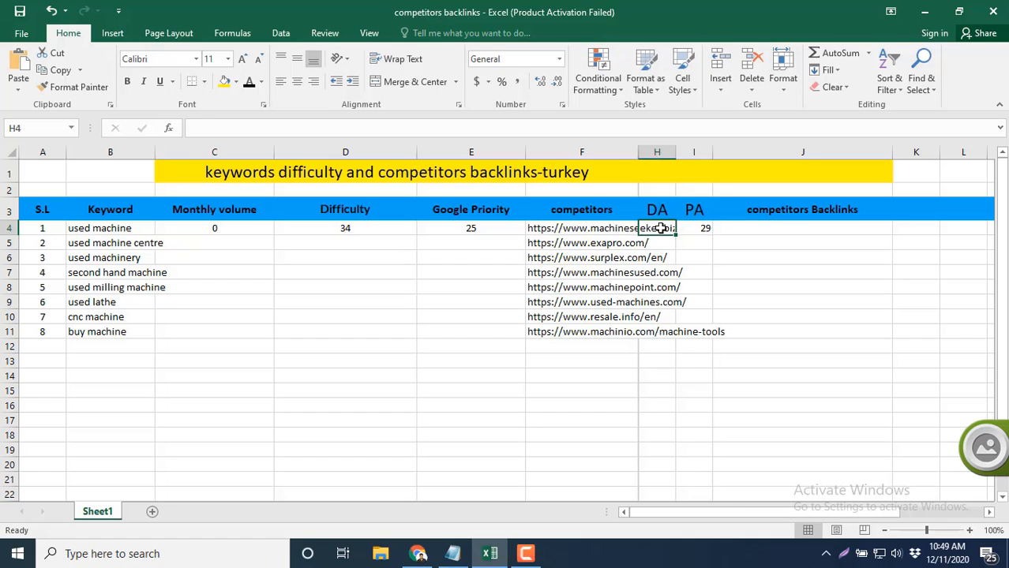
pyautogui.write('30')
pyautogui.click(653, 240)
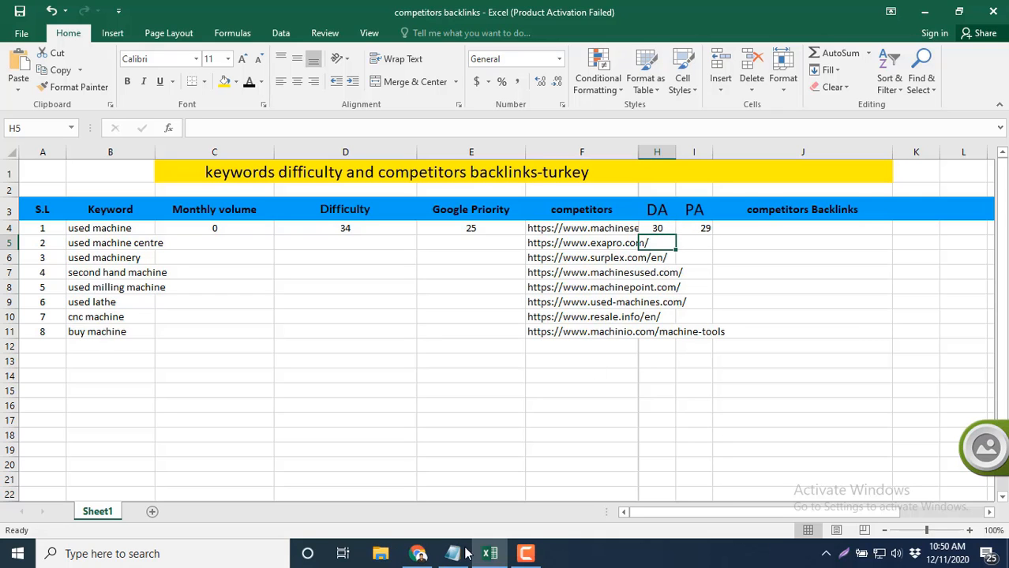
# Compare Machineseeker's Page Authority and Domain Authority in Chrome with the DA and PA entries in Excel row 4
pyautogui.moveTo(497, 545)
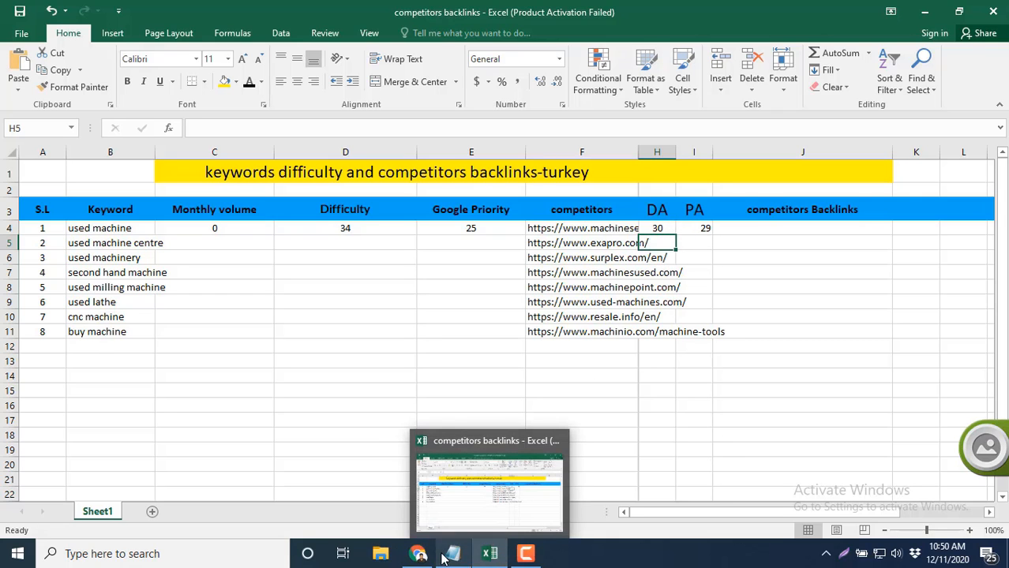
pyautogui.click(419, 554)
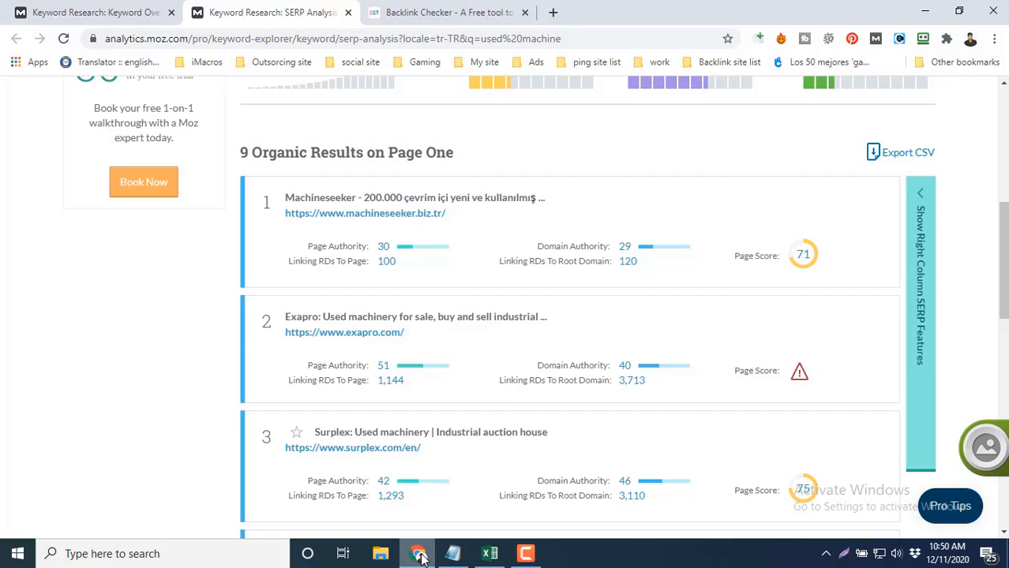
pyautogui.click(418, 555)
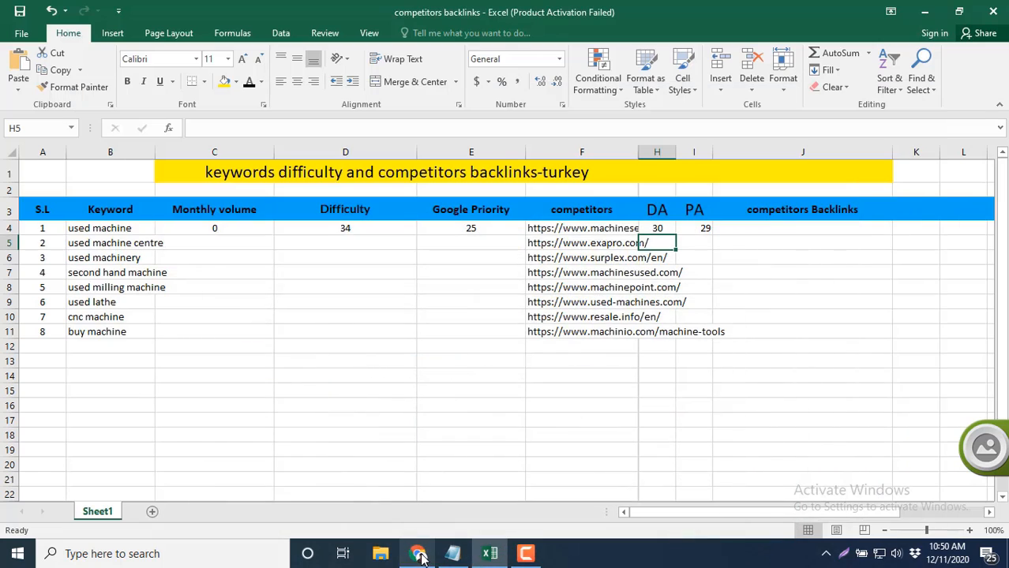
pyautogui.click(420, 556)
pyautogui.click(420, 556)
pyautogui.click(421, 556)
pyautogui.click(420, 557)
# Correct Machineseeker's values in row 4 to DA 29 in H4 and PA 30 in I4
pyautogui.click(663, 227)
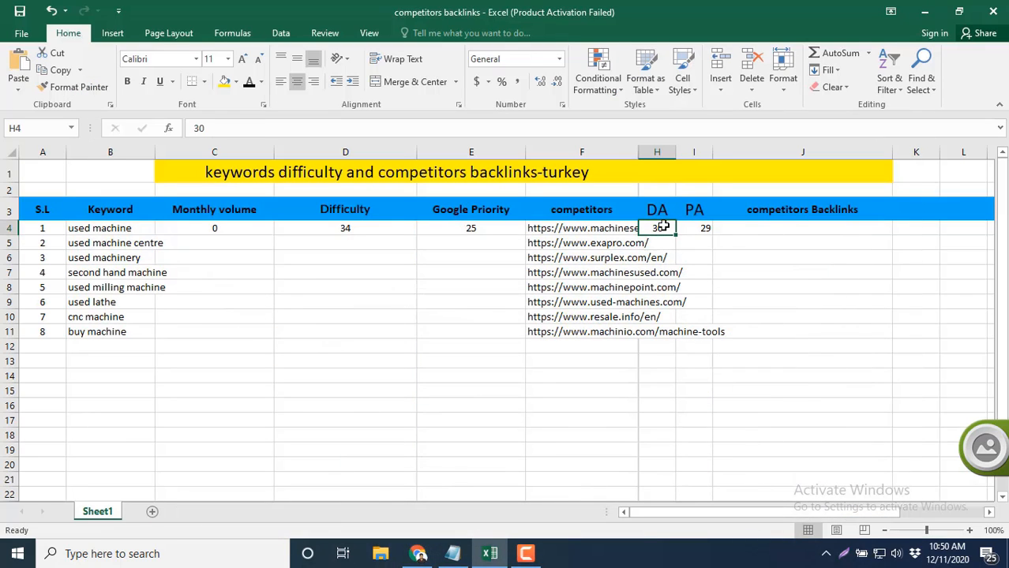
pyautogui.write('29')
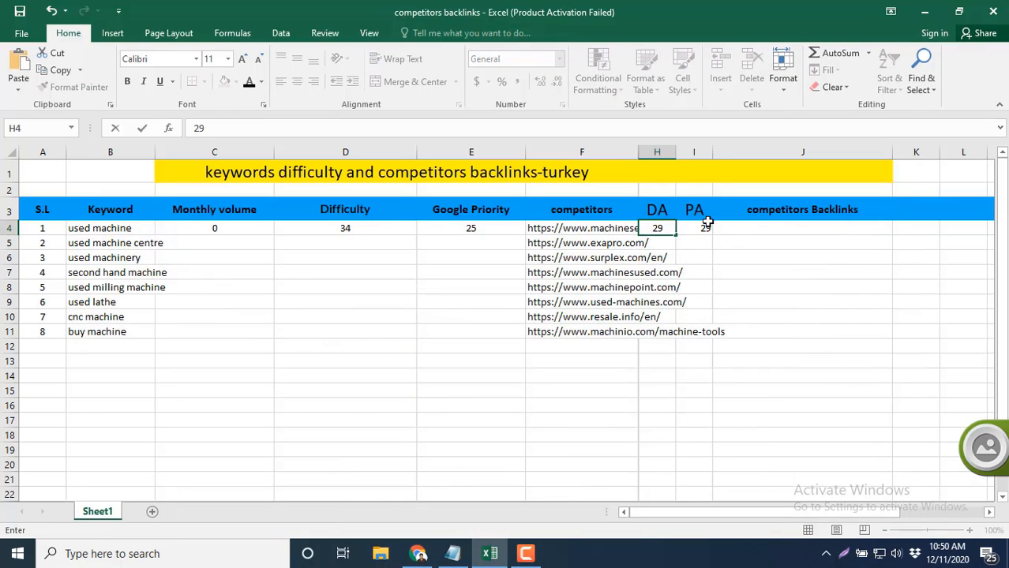
pyautogui.click(705, 227)
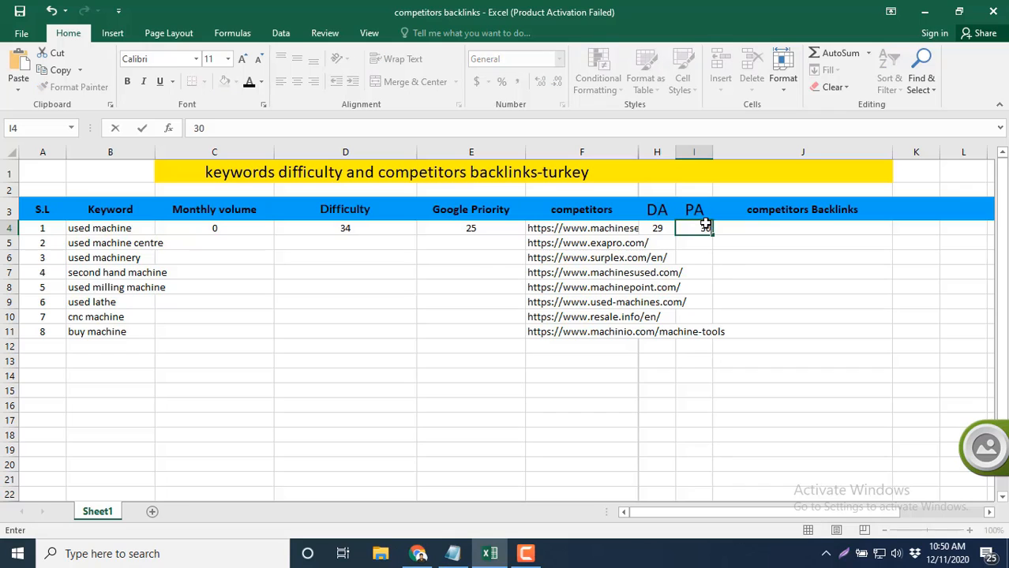
pyautogui.write('30')
pyautogui.click(644, 245)
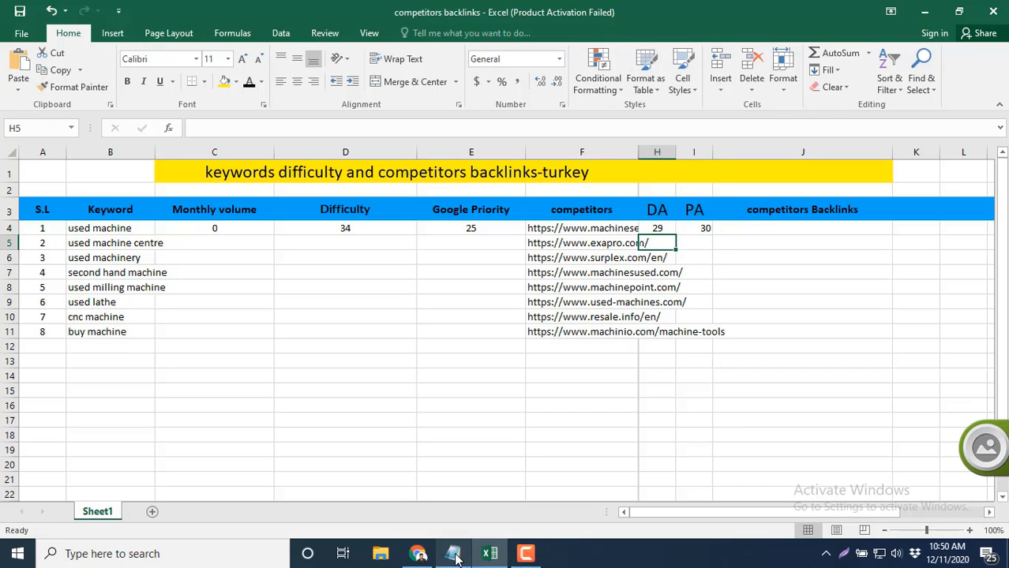
# Look up Exapro's authority values in Chrome and enter DA 40 in H5 and PA 51 in I5 in Excel
pyautogui.click(417, 553)
pyautogui.scroll(-1, 419, 315)
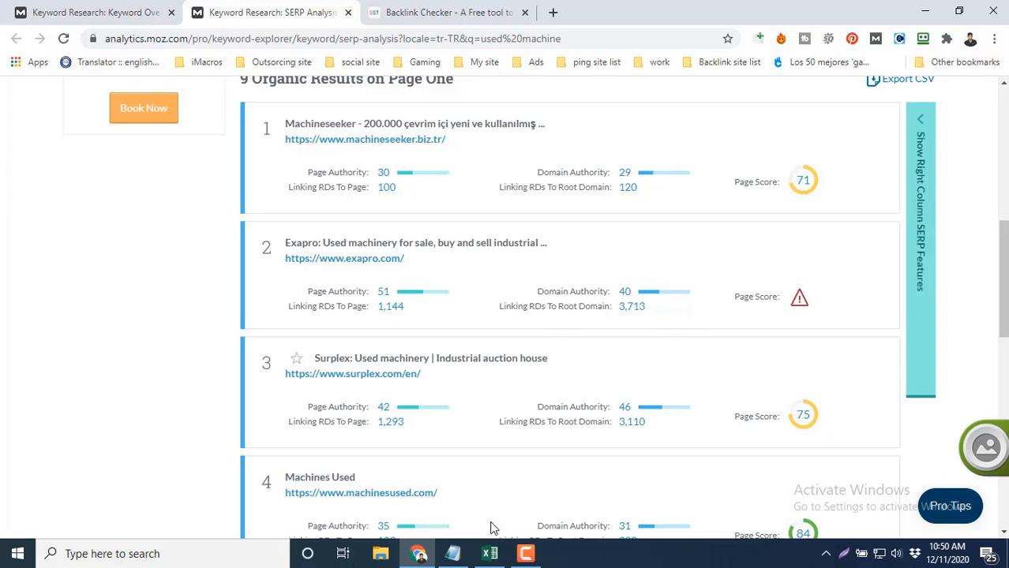
pyautogui.click(490, 553)
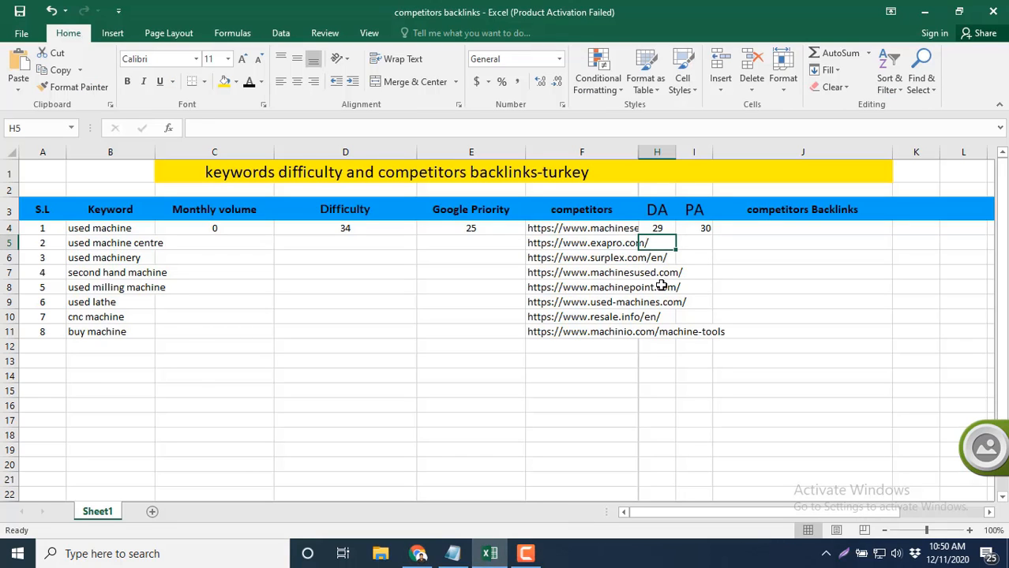
pyautogui.write('40')
pyautogui.click(698, 247)
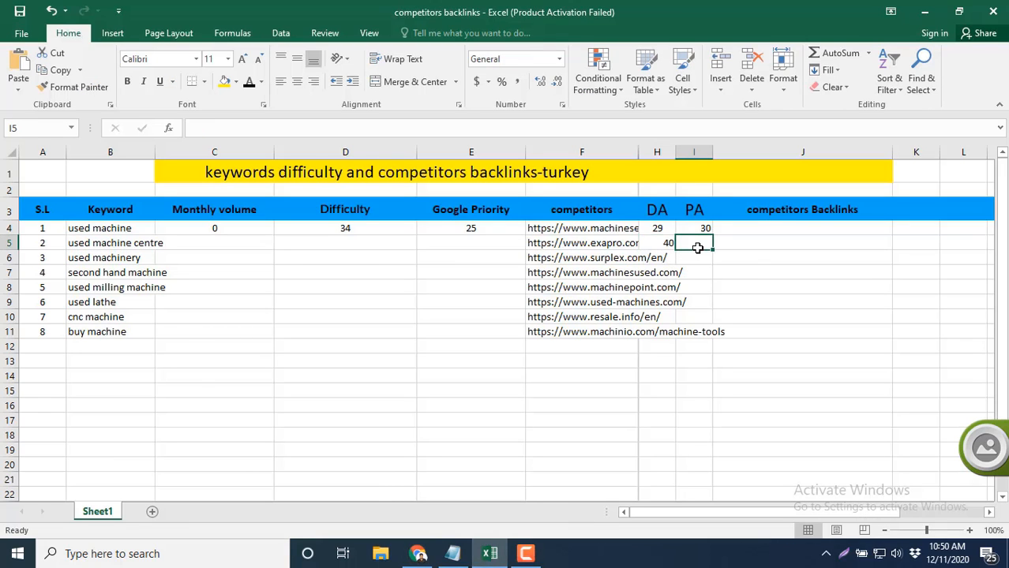
pyautogui.write('51')
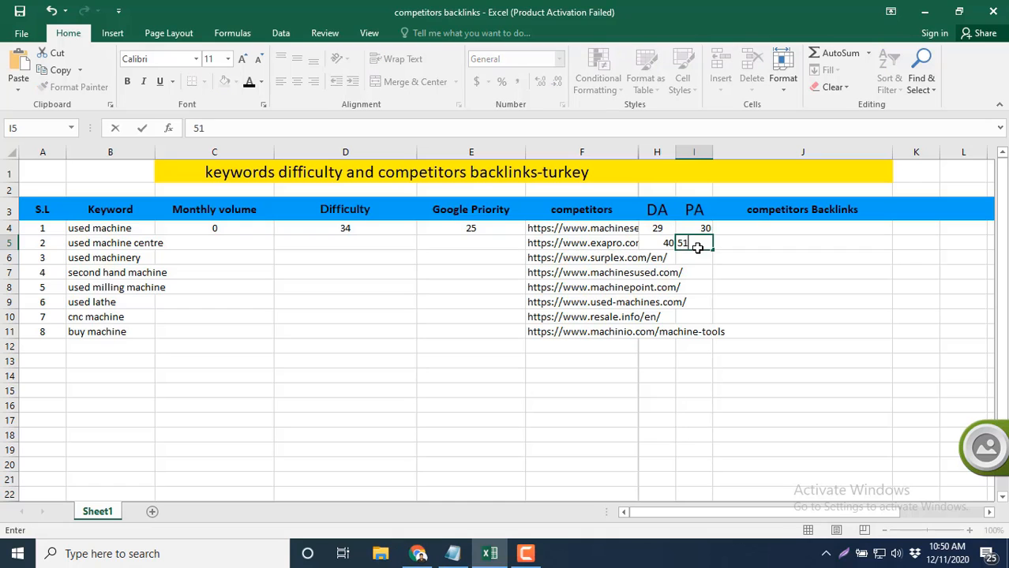
pyautogui.click(657, 257)
# Look up Surplex's authority values in Chrome and enter DA 46 in H6 and PA 42 in I6 in Excel
pyautogui.click(418, 553)
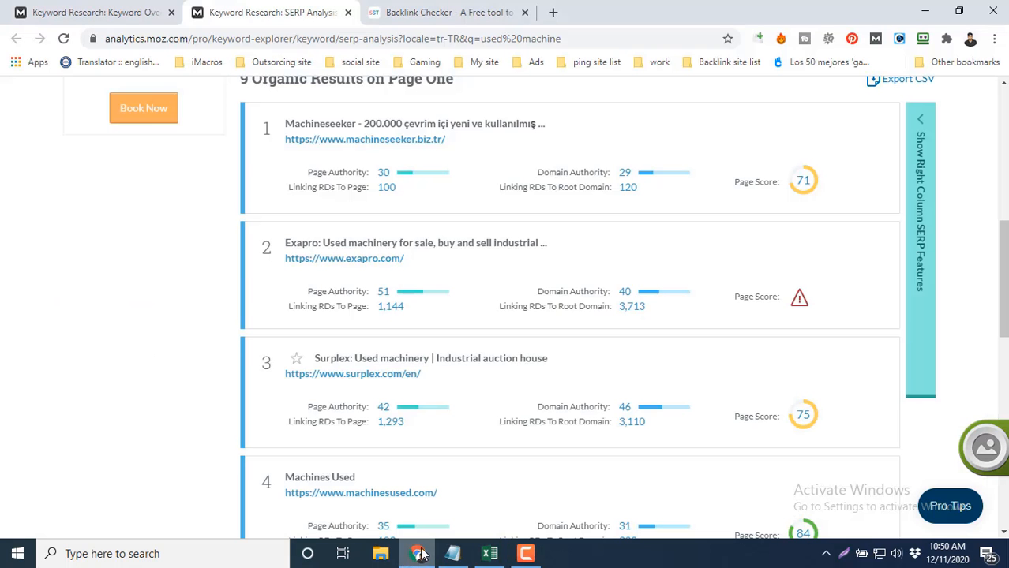
pyautogui.scroll(-1, 426, 454)
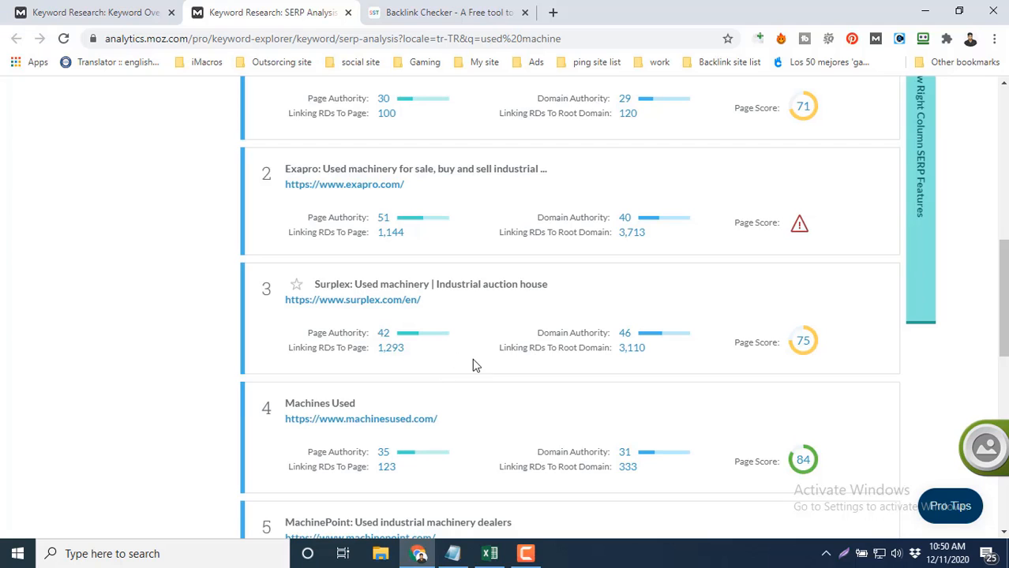
pyautogui.click(489, 553)
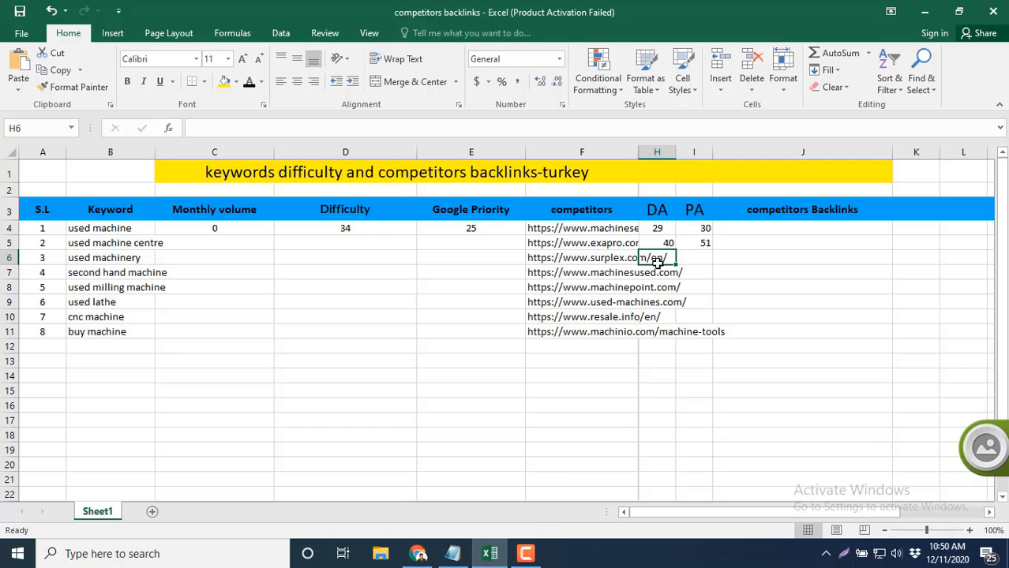
pyautogui.write('46')
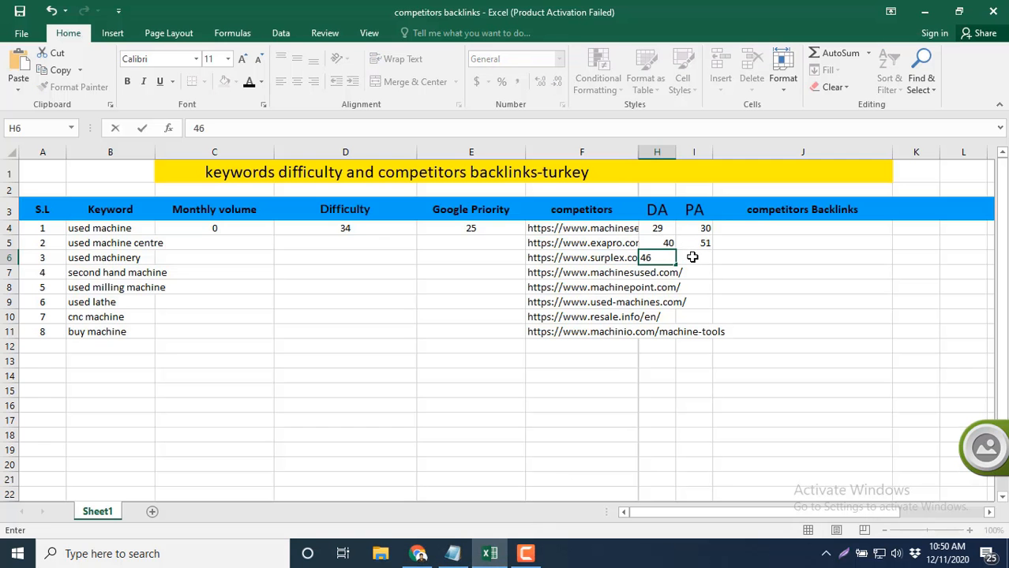
pyautogui.click(692, 257)
pyautogui.write('42')
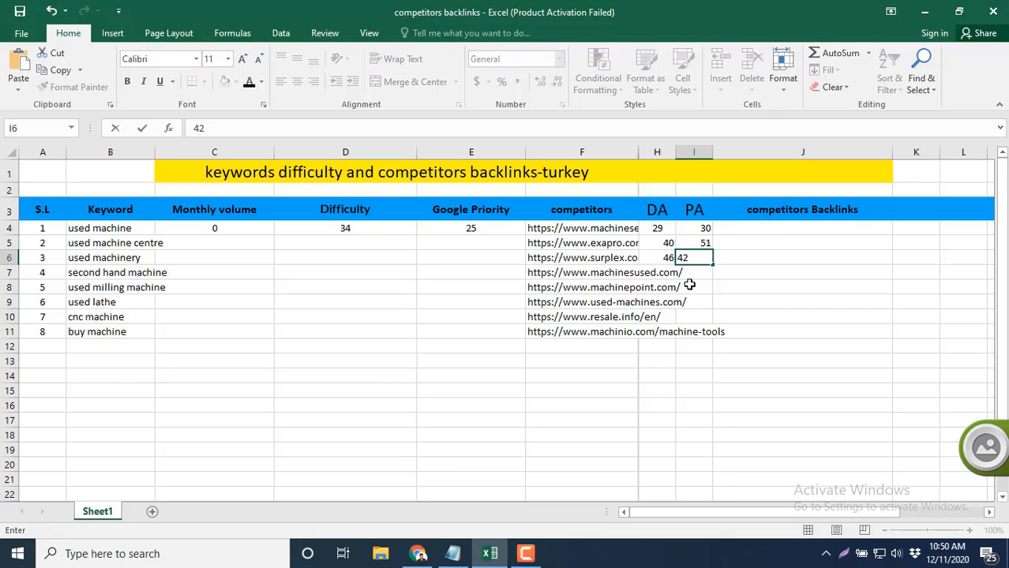
pyautogui.click(660, 275)
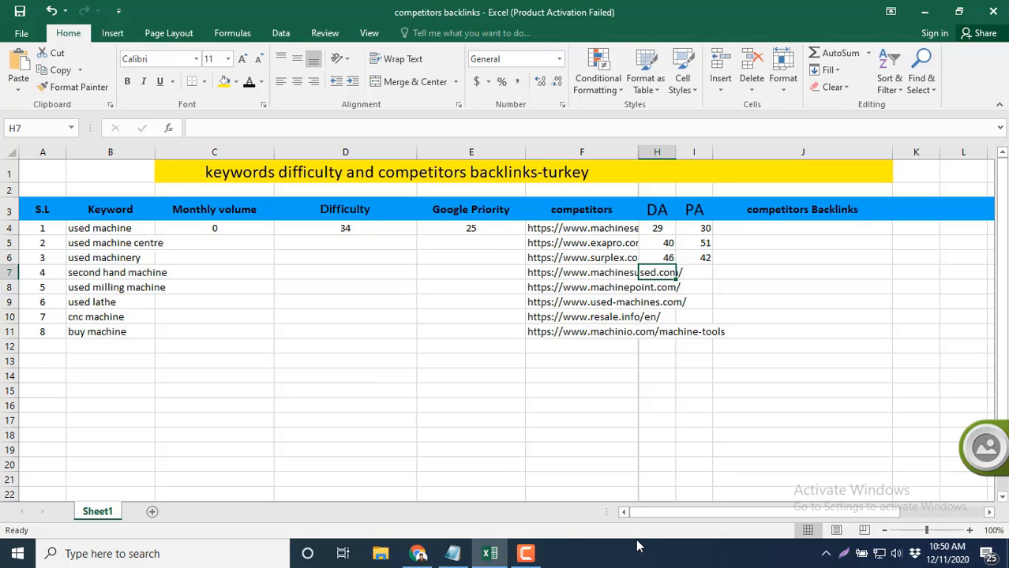
# Look up Machines Used's authority values in Chrome and enter DA 31 in H7 and PA 35 in I7 in Excel
pyautogui.click(452, 553)
pyautogui.click(417, 553)
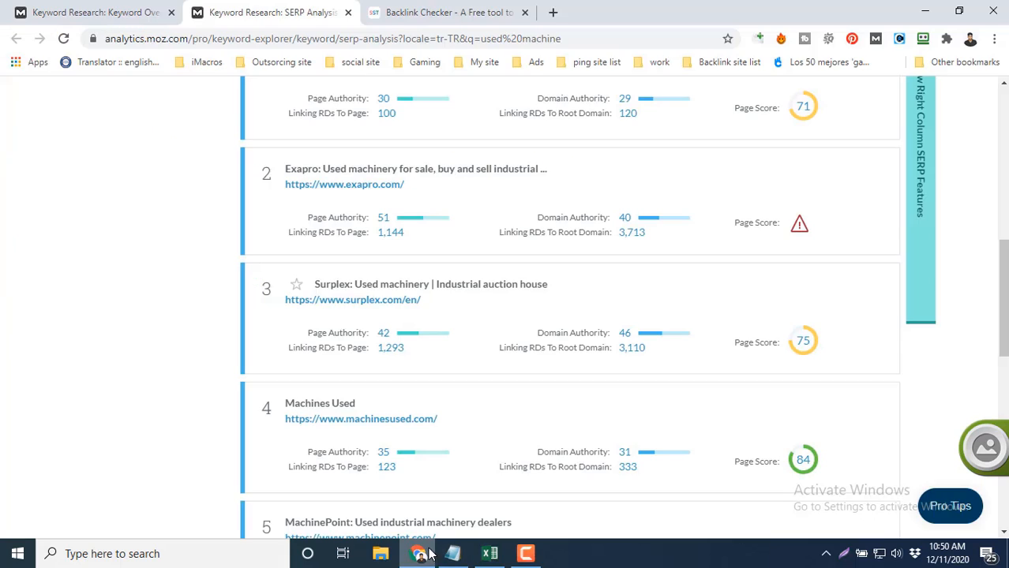
pyautogui.scroll(-1, 574, 419)
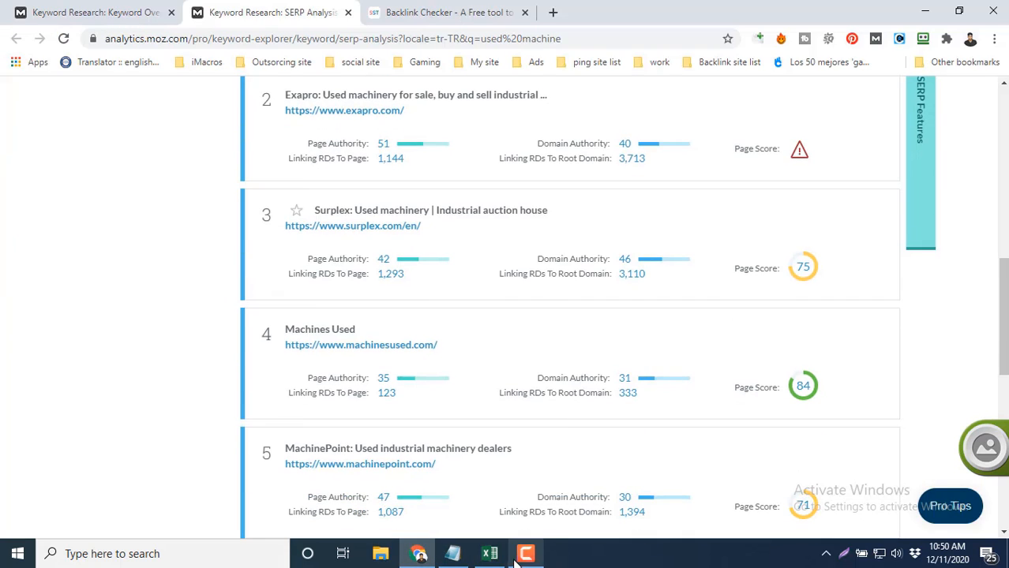
pyautogui.click(490, 555)
pyautogui.write('31')
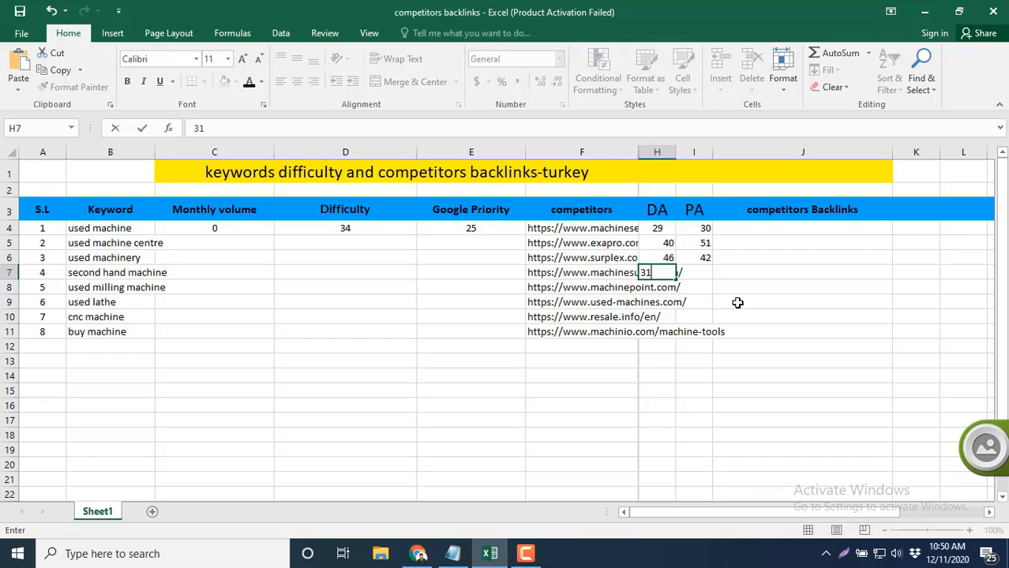
pyautogui.click(700, 276)
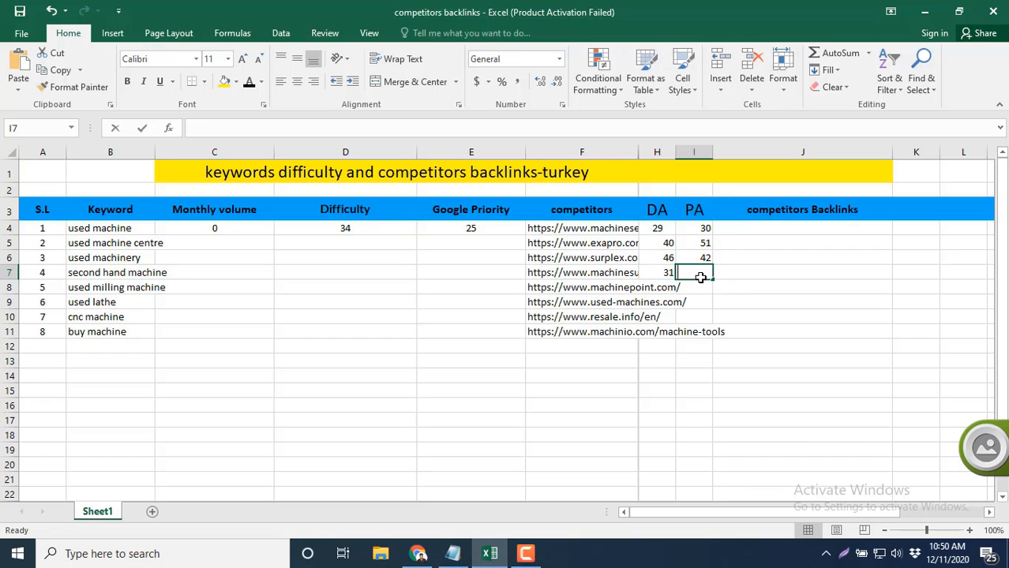
pyautogui.write('35')
# Look up MachinePoint's authority values in Chrome and enter DA 30 in H8 and PA 47 in I8 in Excel
pyautogui.click(422, 554)
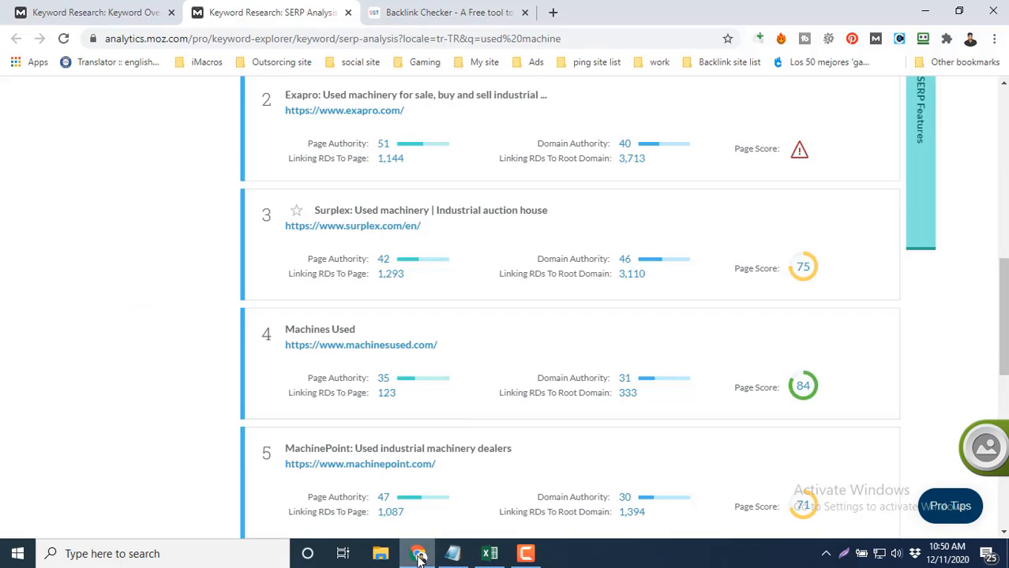
pyautogui.scroll(-1, 471, 412)
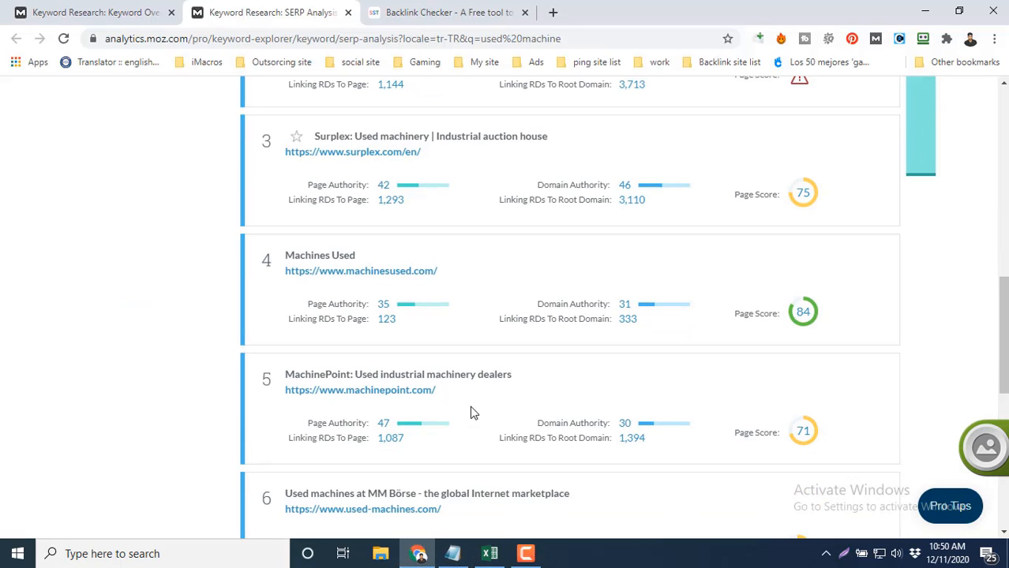
pyautogui.click(490, 556)
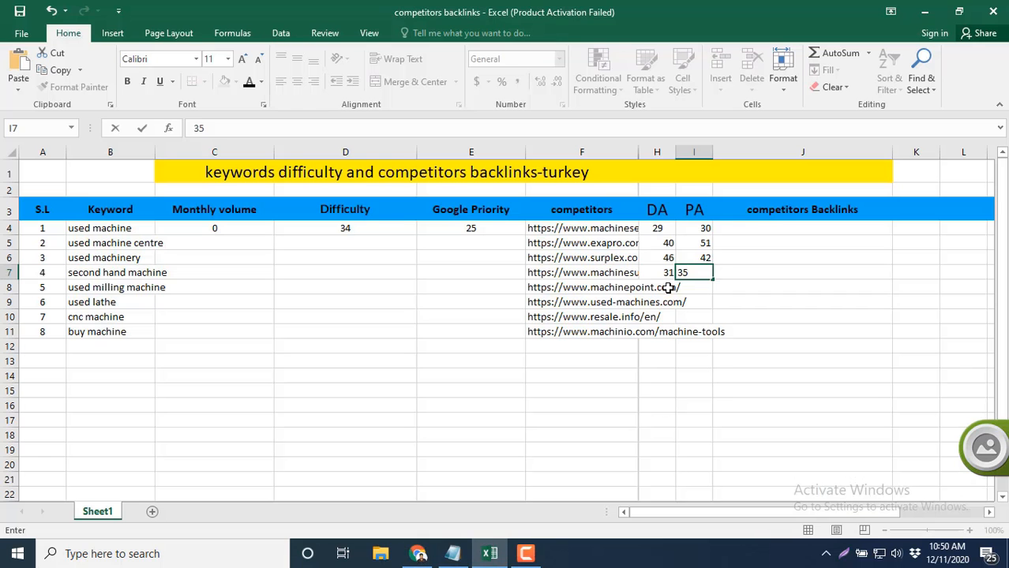
pyautogui.click(667, 287)
pyautogui.write('30')
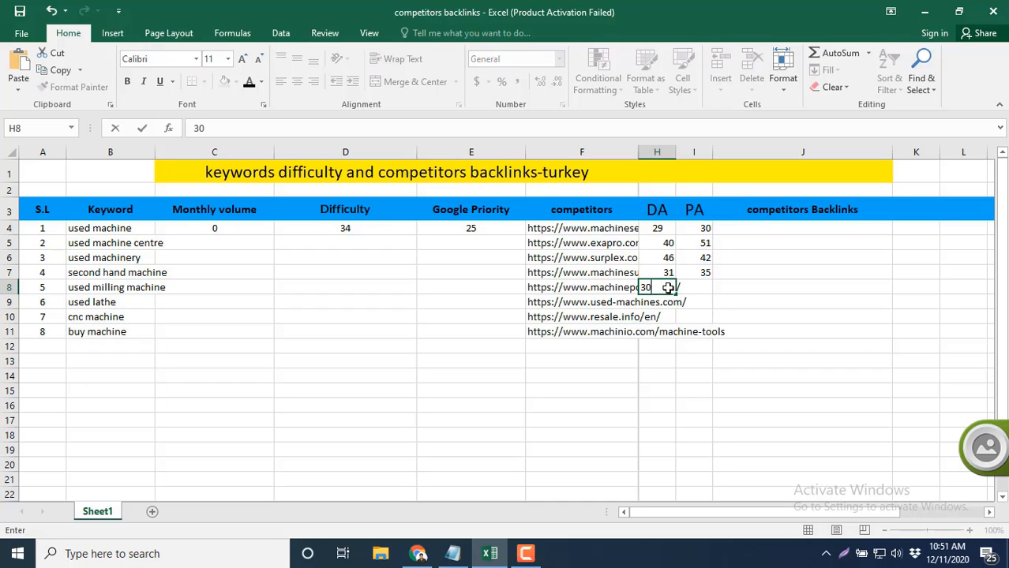
pyautogui.press('Tab')
pyautogui.write('4')
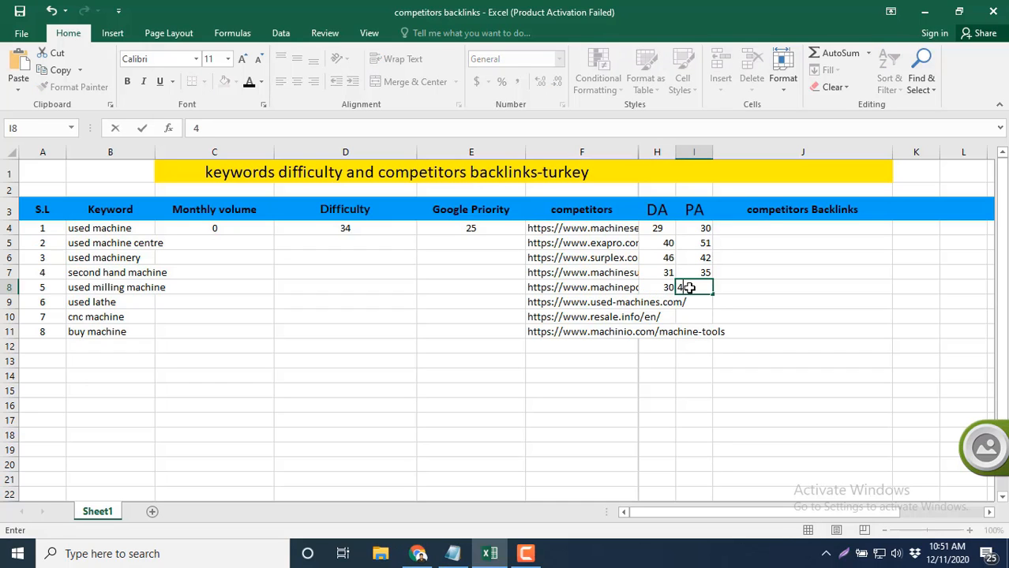
pyautogui.write('7')
# Look up used-machines.com's authority values in Chrome and enter DA 8 in H9 and PA 20 in I9 in Excel
pyautogui.click(658, 304)
pyautogui.click(421, 555)
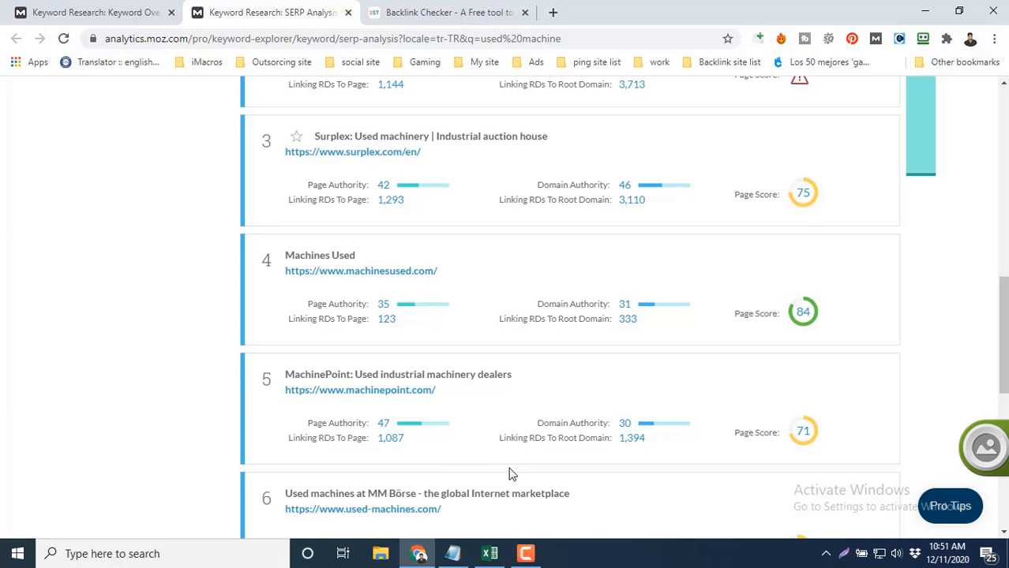
pyautogui.scroll(-2, 509, 474)
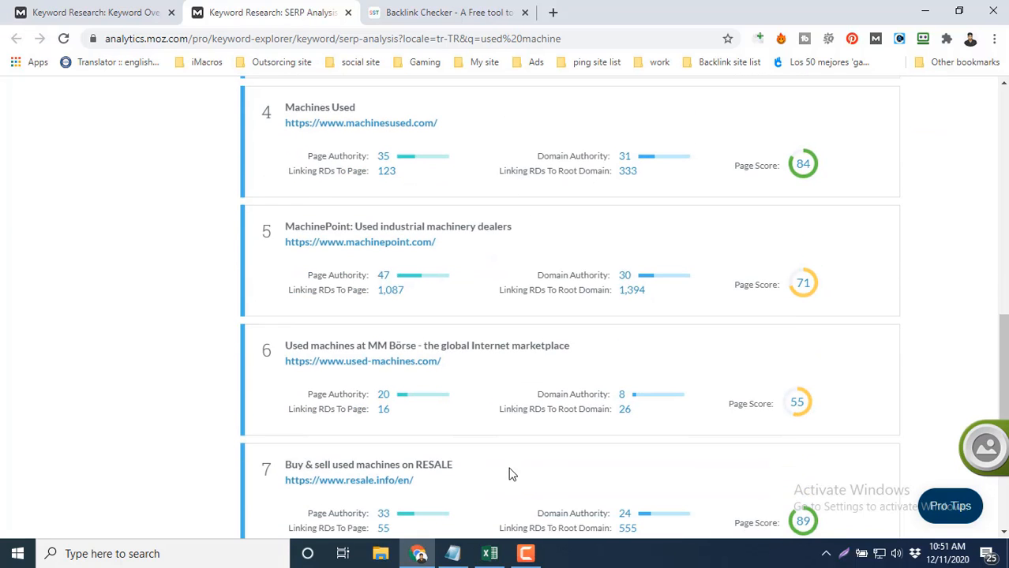
pyautogui.click(489, 554)
pyautogui.write('8')
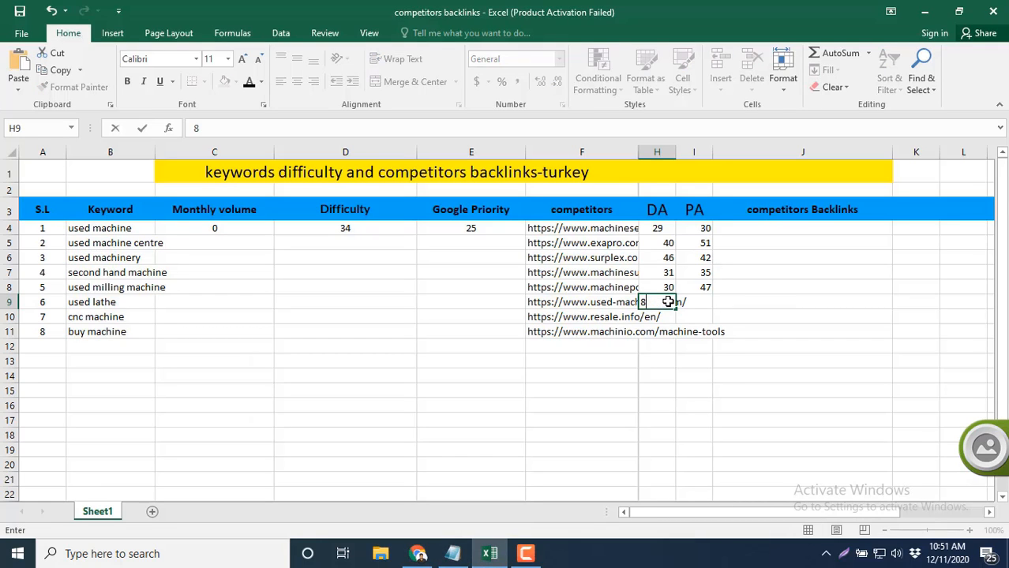
pyautogui.click(693, 302)
pyautogui.write('20')
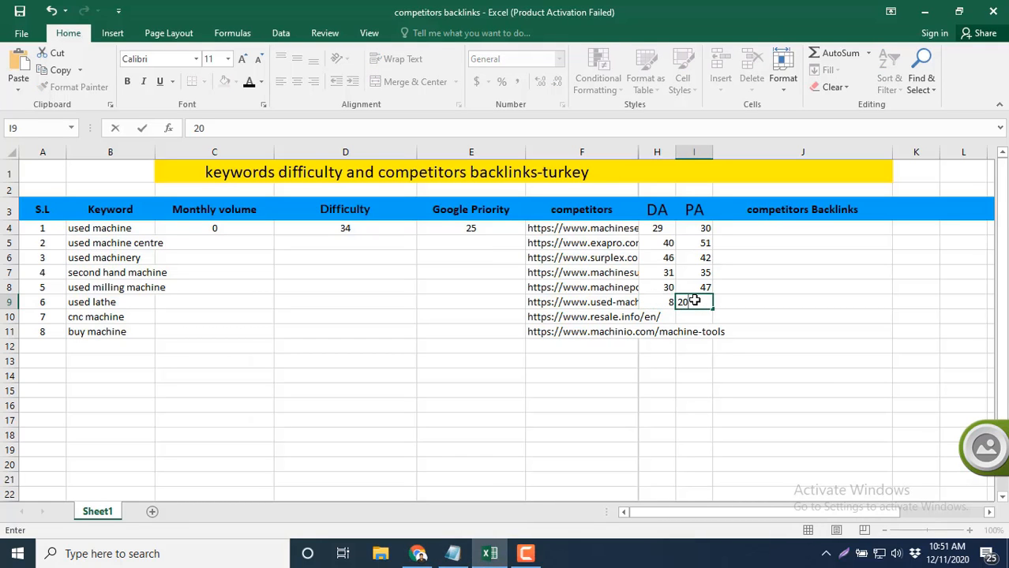
pyautogui.press('Return')
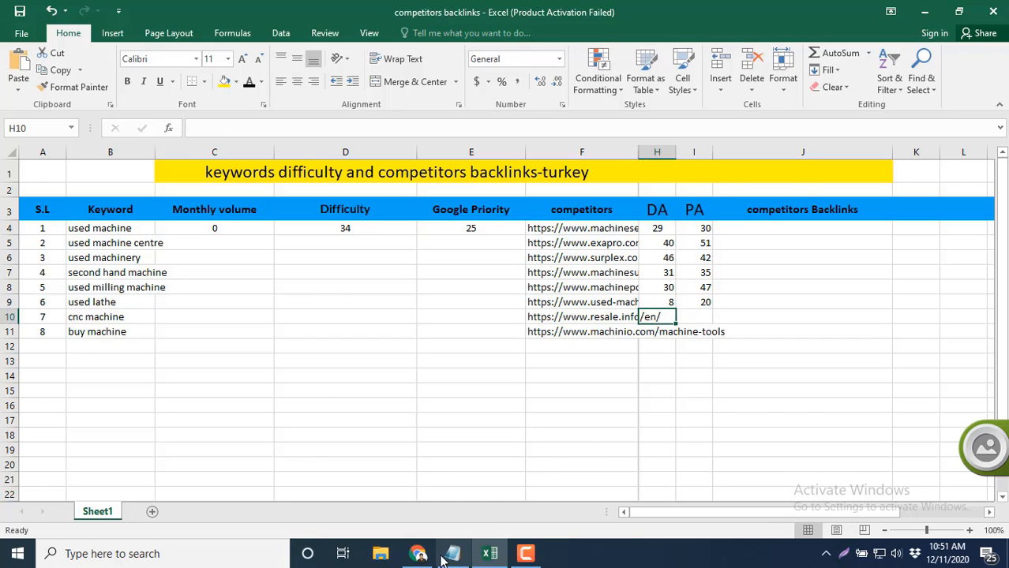
# Look up the domain and page authority of resale.info in the Moz SERP analysis in Chrome
pyautogui.click(418, 554)
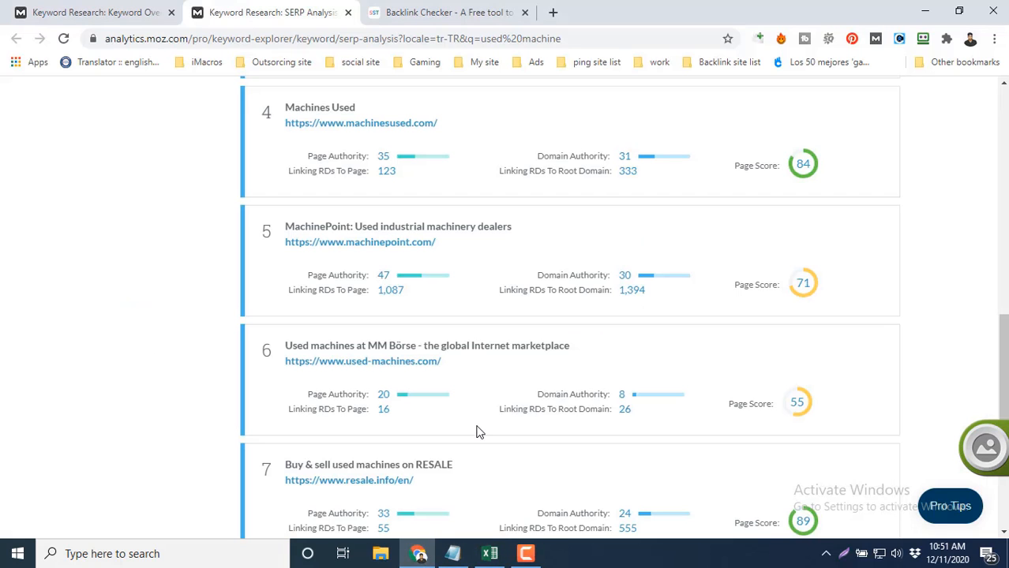
pyautogui.scroll(-2, 477, 431)
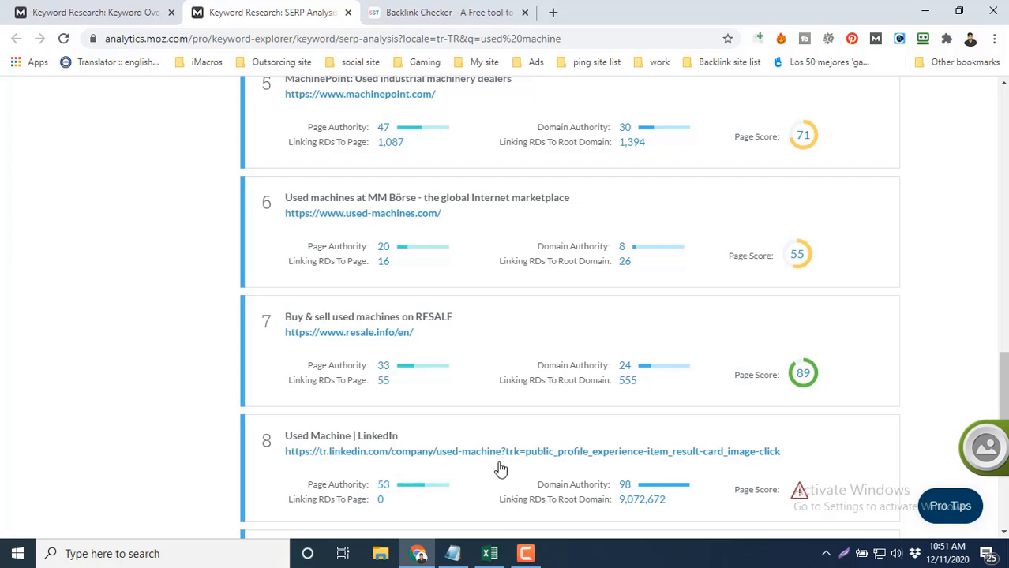
# Switch to the Excel sheet and record DA 24 and PA 33 for the resale.info competitor
pyautogui.click(489, 554)
pyautogui.write('24')
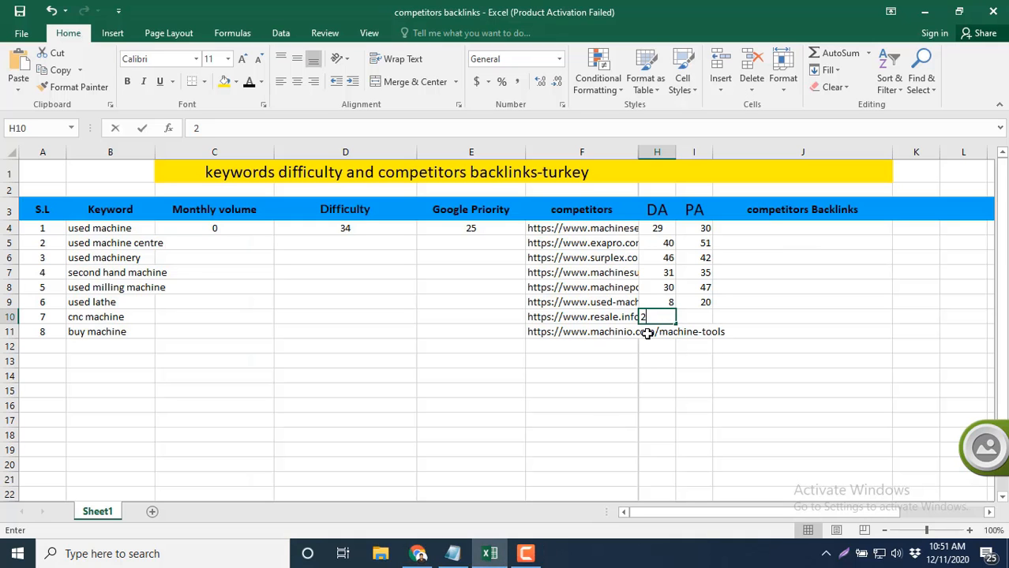
pyautogui.click(701, 316)
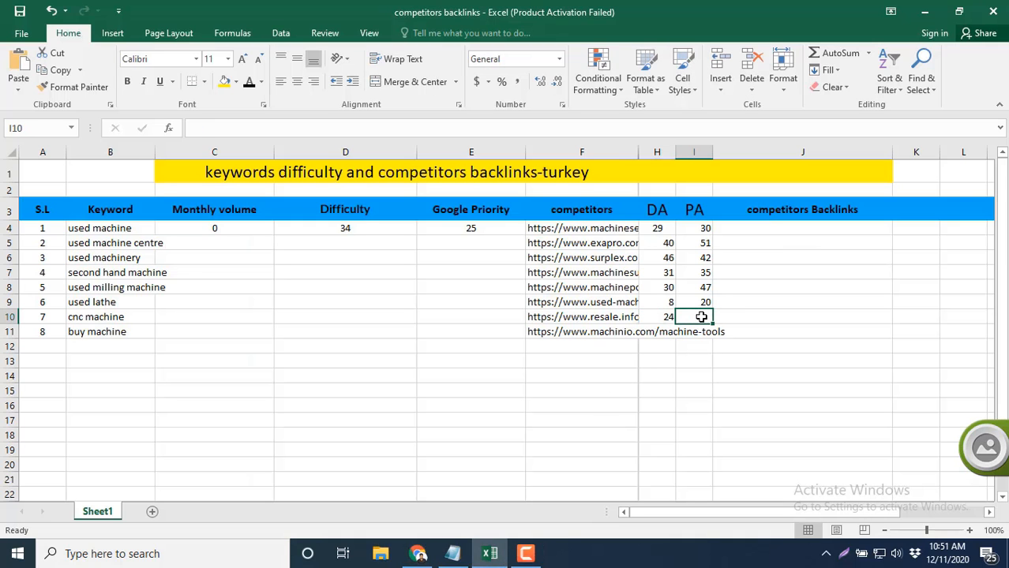
pyautogui.write('33')
# Look up machinio.com's domain and page authority in the Moz SERP analysis and enter DA 47 and PA 35 in its Excel row
pyautogui.click(667, 338)
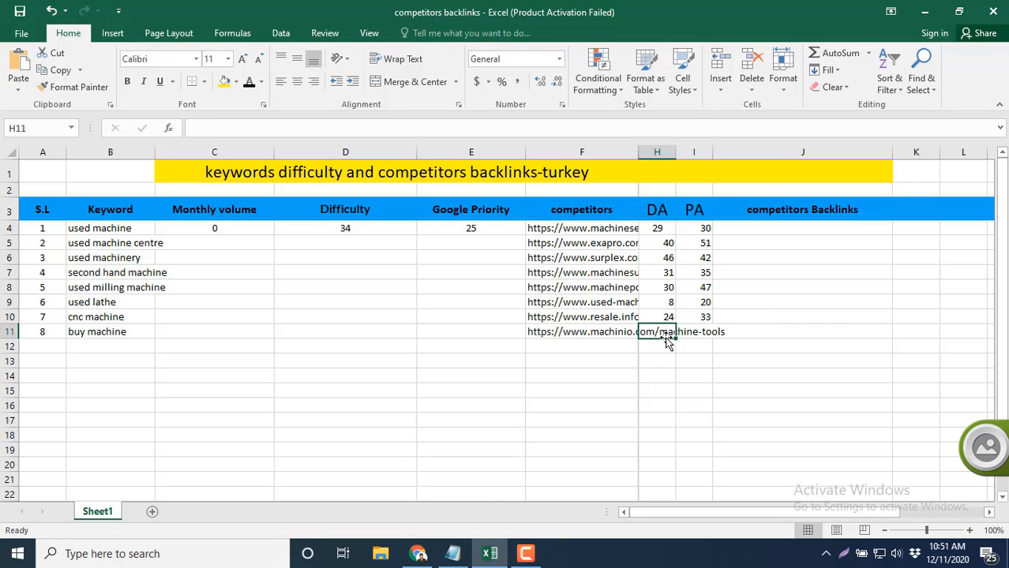
pyautogui.click(418, 554)
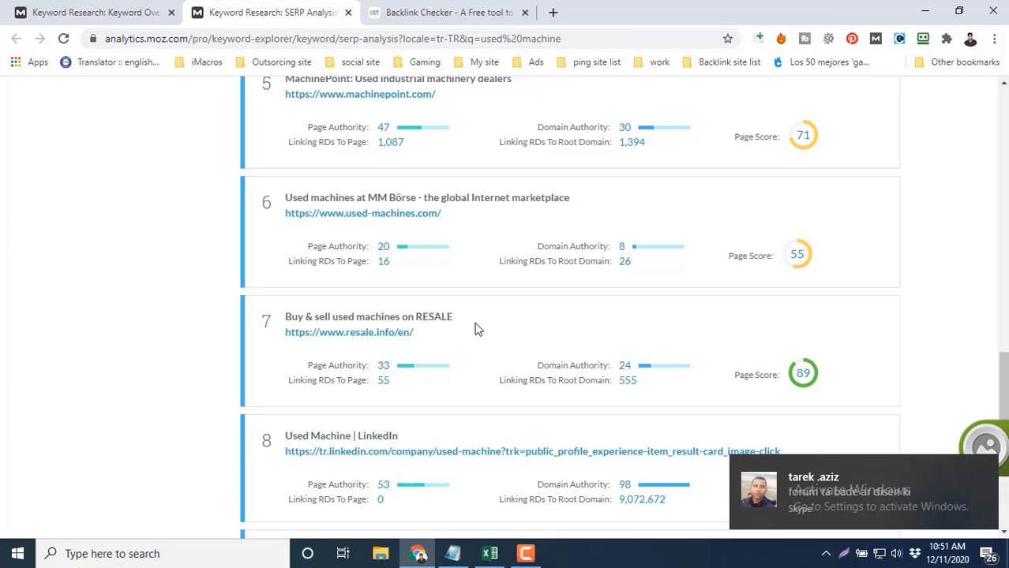
pyautogui.scroll(-1, 476, 329)
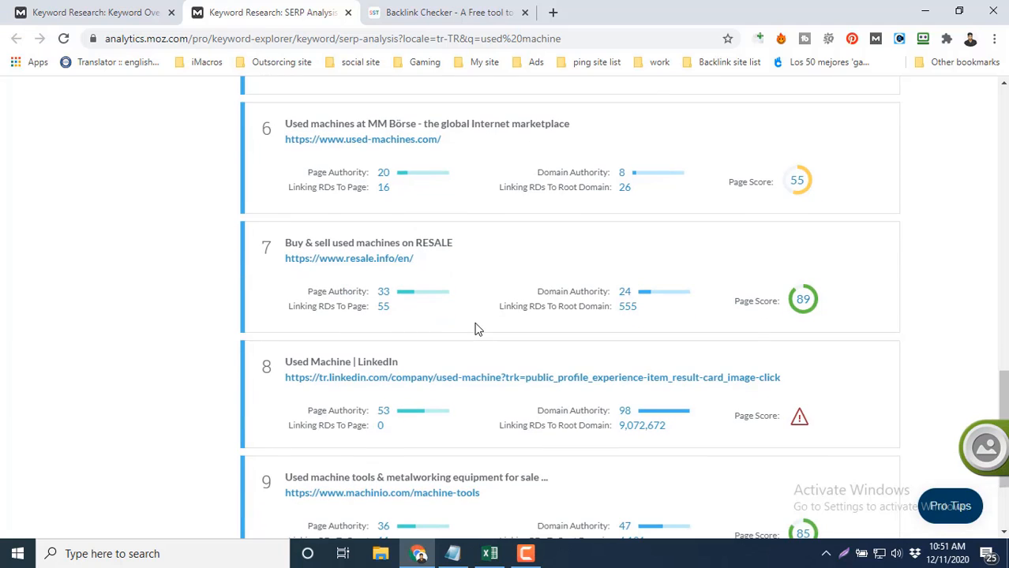
pyautogui.scroll(-1, 476, 329)
pyautogui.scroll(-1, 475, 329)
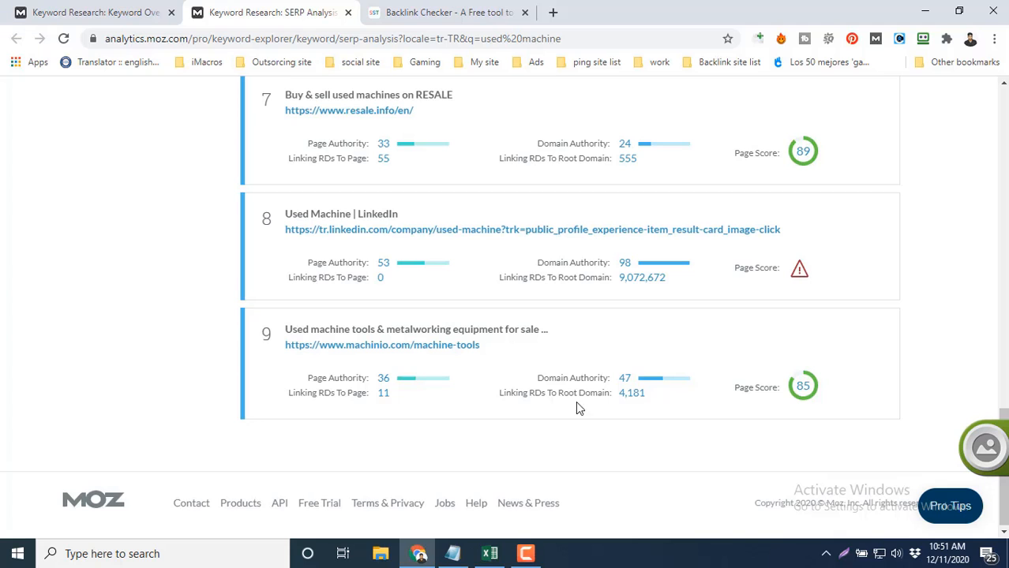
pyautogui.click(489, 553)
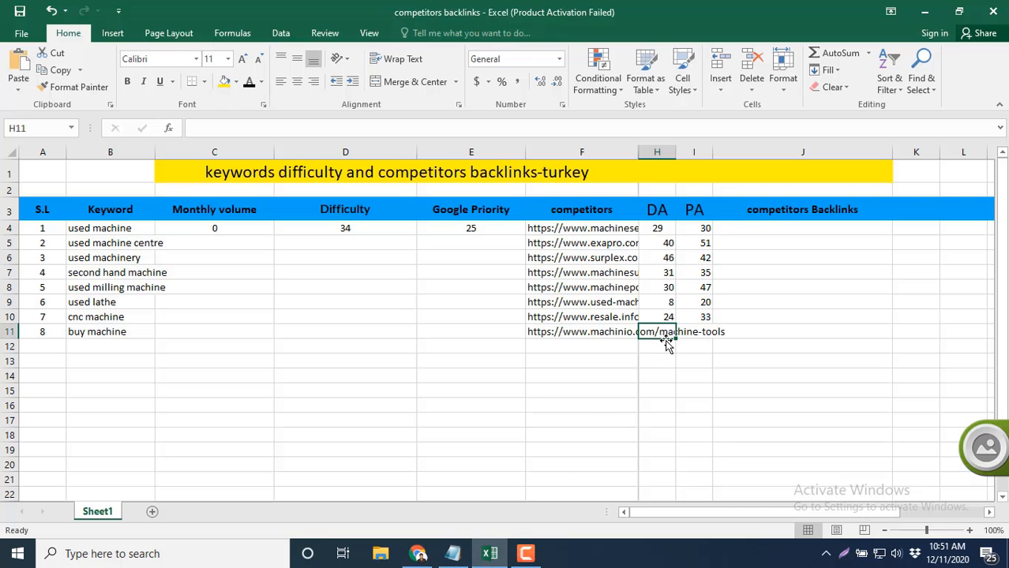
pyautogui.write('47')
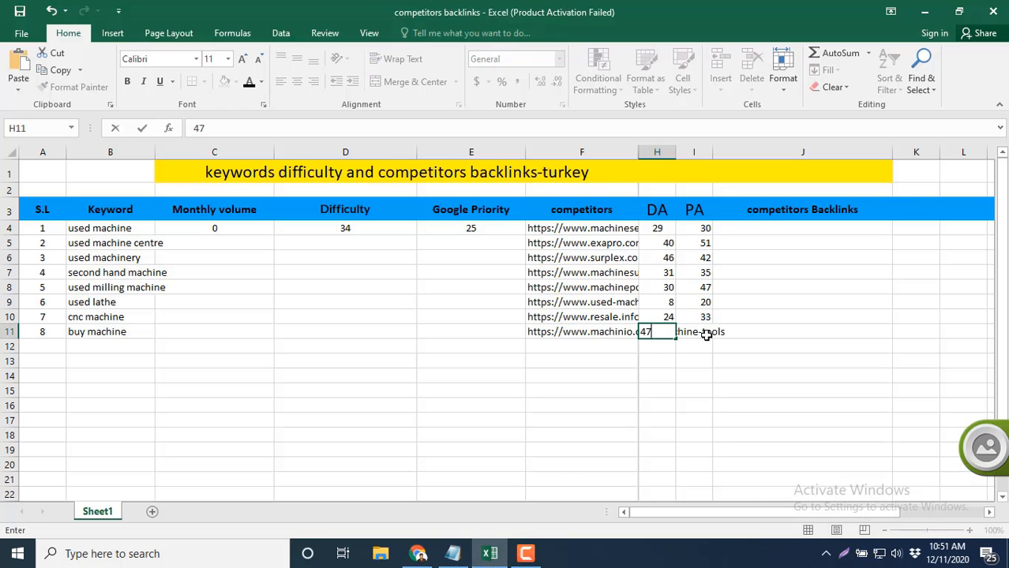
pyautogui.click(702, 335)
pyautogui.write('35')
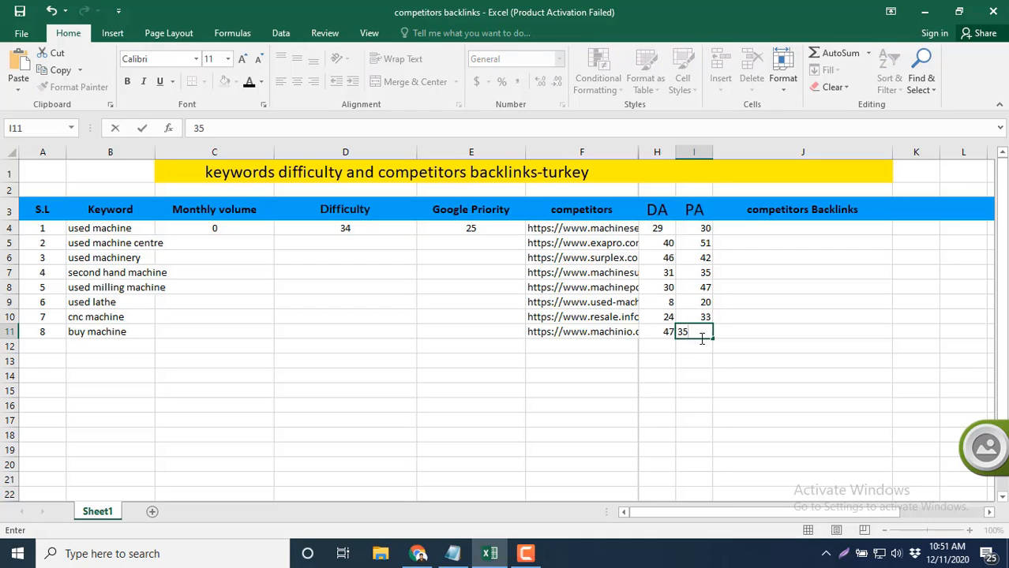
pyautogui.click(664, 344)
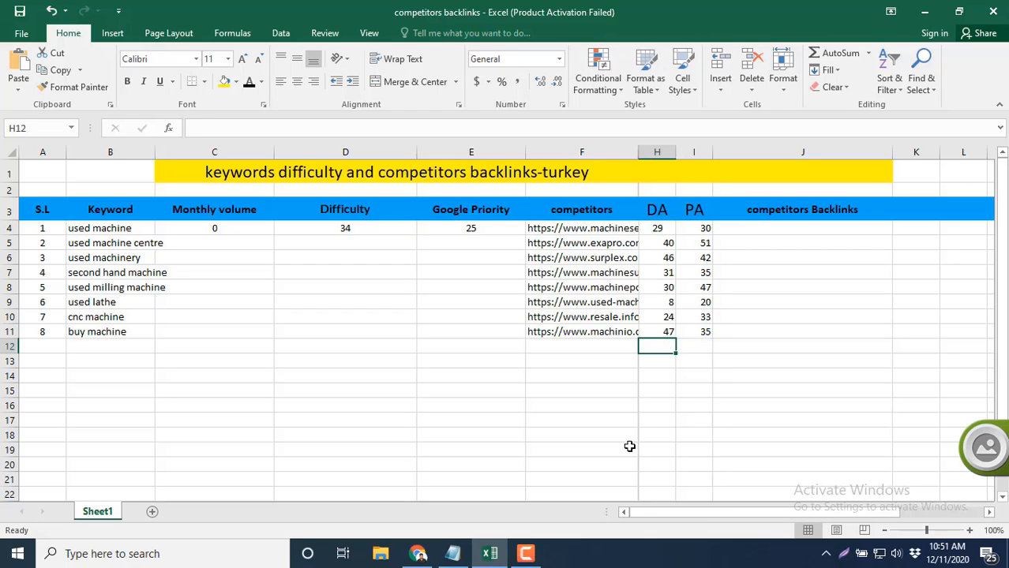
pyautogui.click(537, 559)
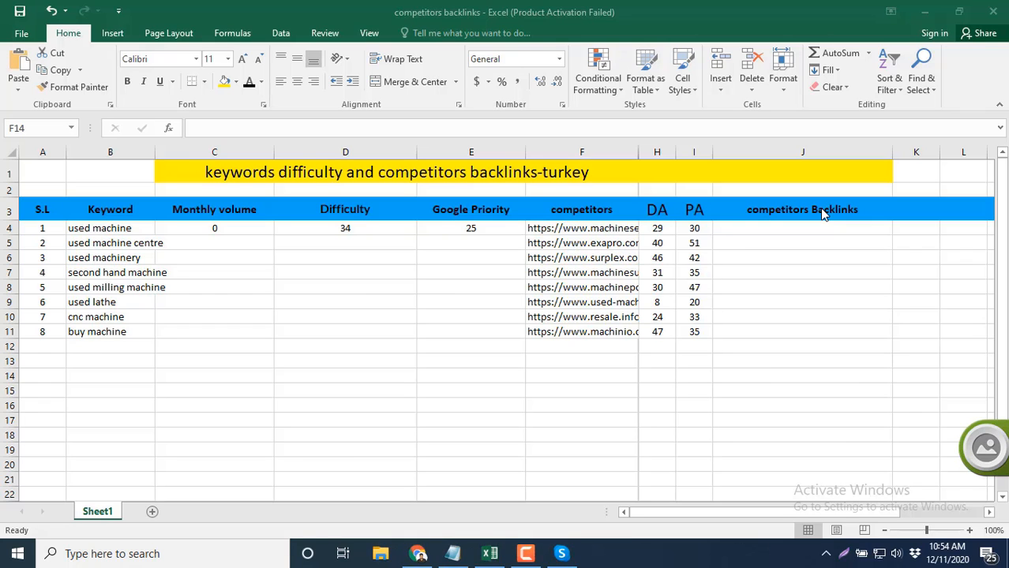
# Switch to Chrome and view the first organic results in the SERP analysis for "used machine"
pyautogui.click(418, 554)
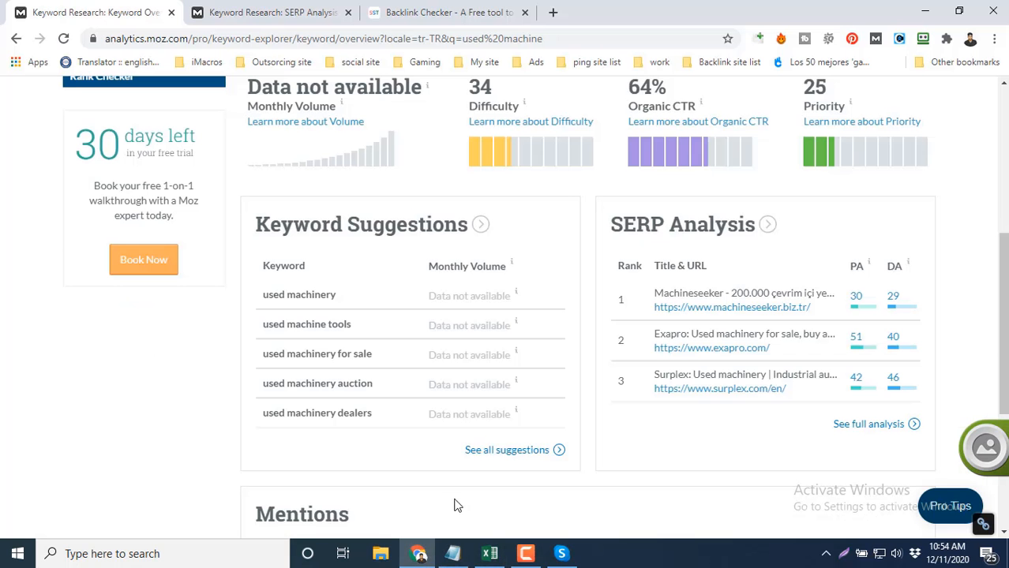
pyautogui.click(304, 12)
pyautogui.scroll(5, 575, 320)
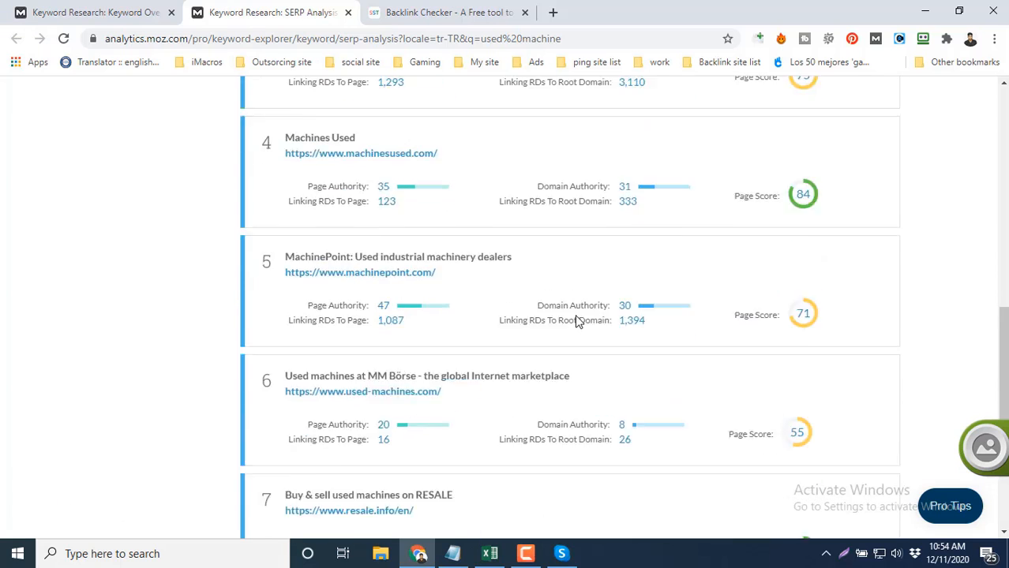
pyautogui.scroll(6, 575, 319)
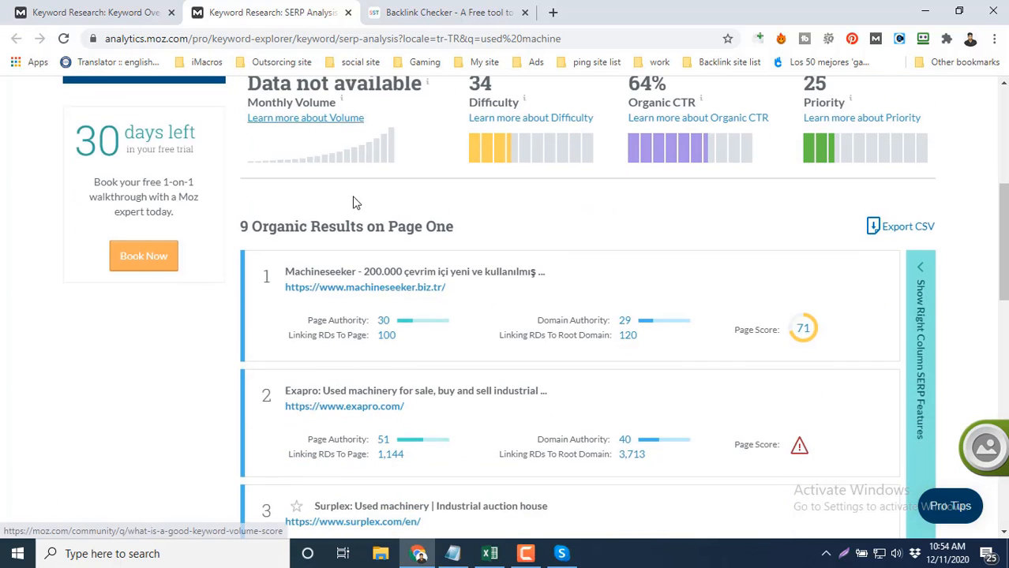
pyautogui.click(490, 553)
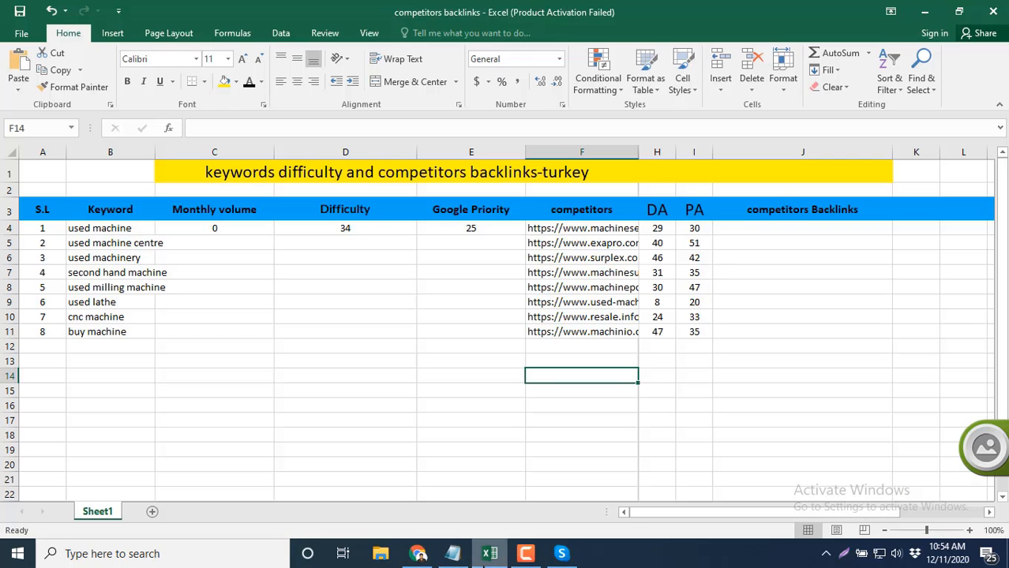
pyautogui.click(582, 232)
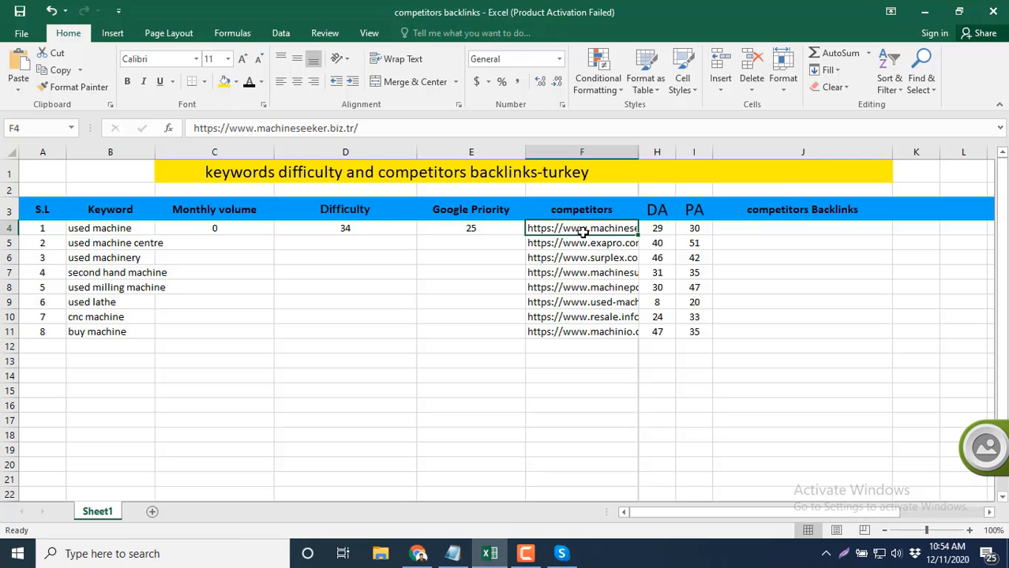
pyautogui.hotkey('ctrl', 'c')
pyautogui.click(417, 554)
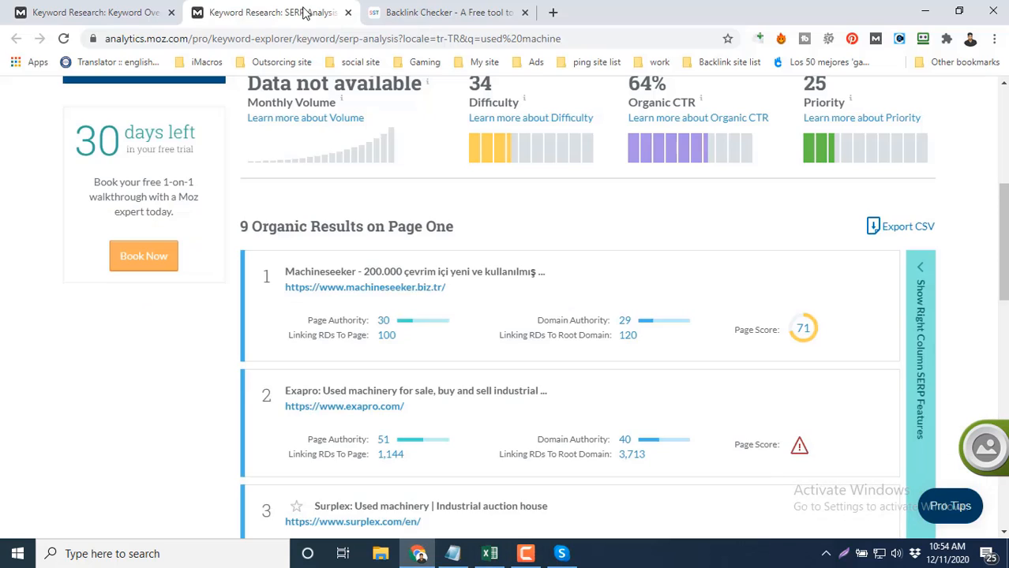
pyautogui.scroll(5, 364, 191)
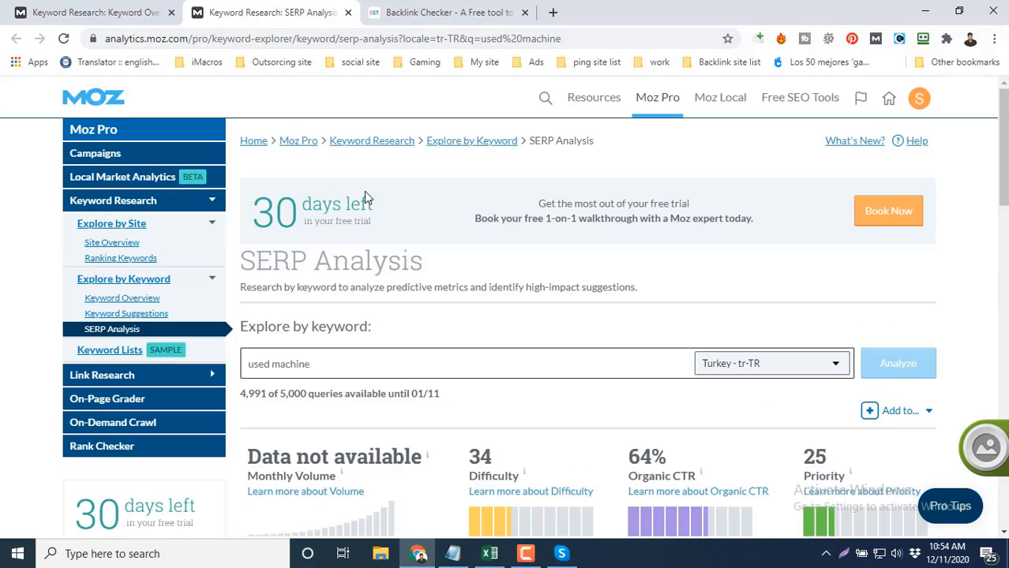
pyautogui.click(362, 363)
pyautogui.hotkey('ctrl', 'v')
pyautogui.hotkey('ctrl', 'a')
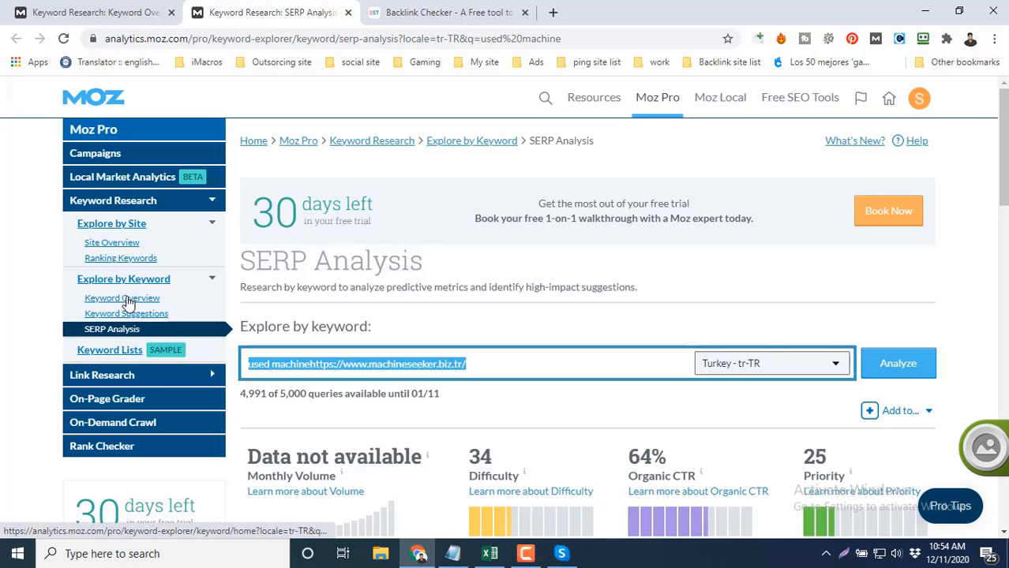
pyautogui.click(116, 225)
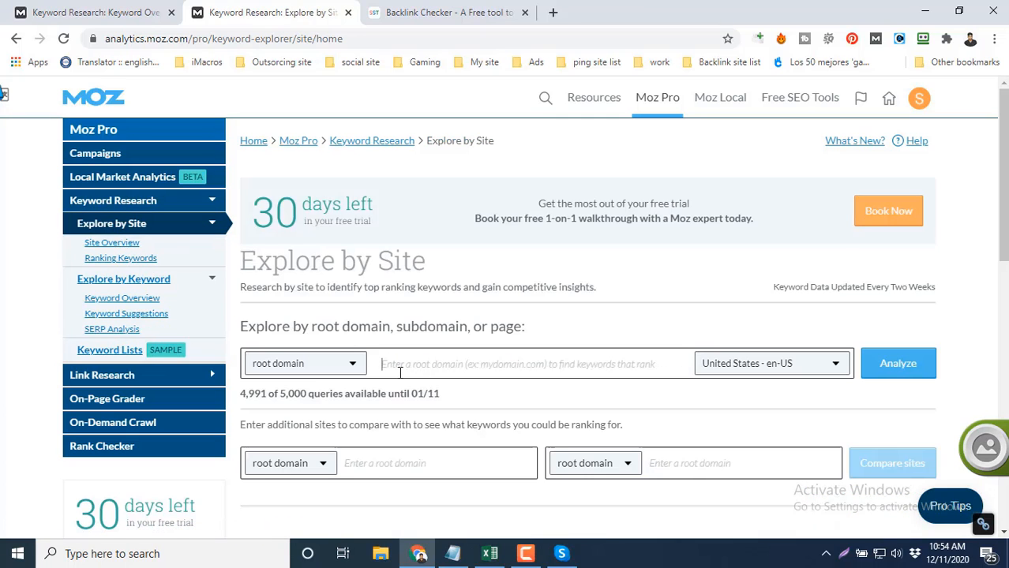
pyautogui.hotkey('ctrl', 'v')
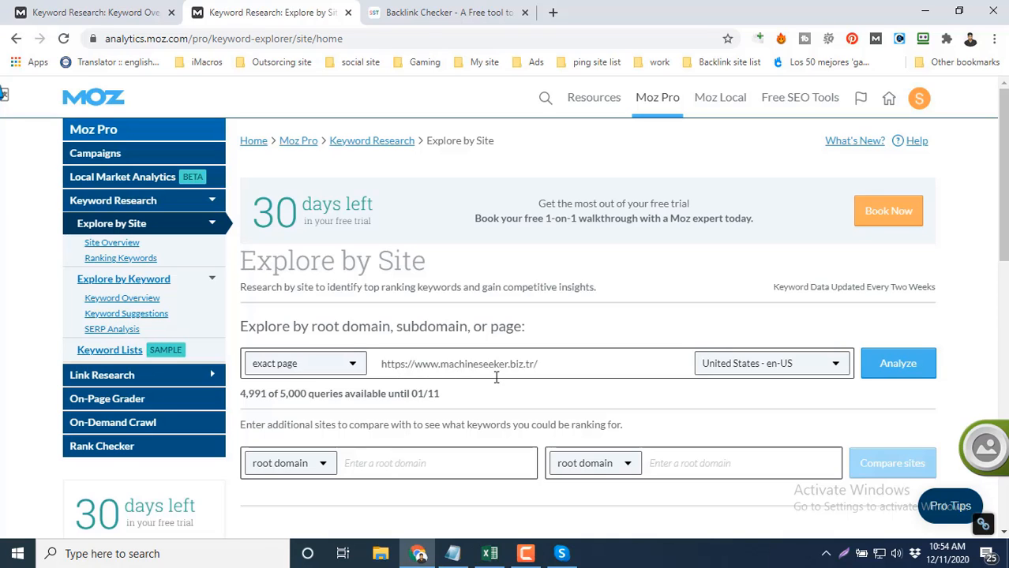
pyautogui.press('BackSpace')
pyautogui.click(833, 365)
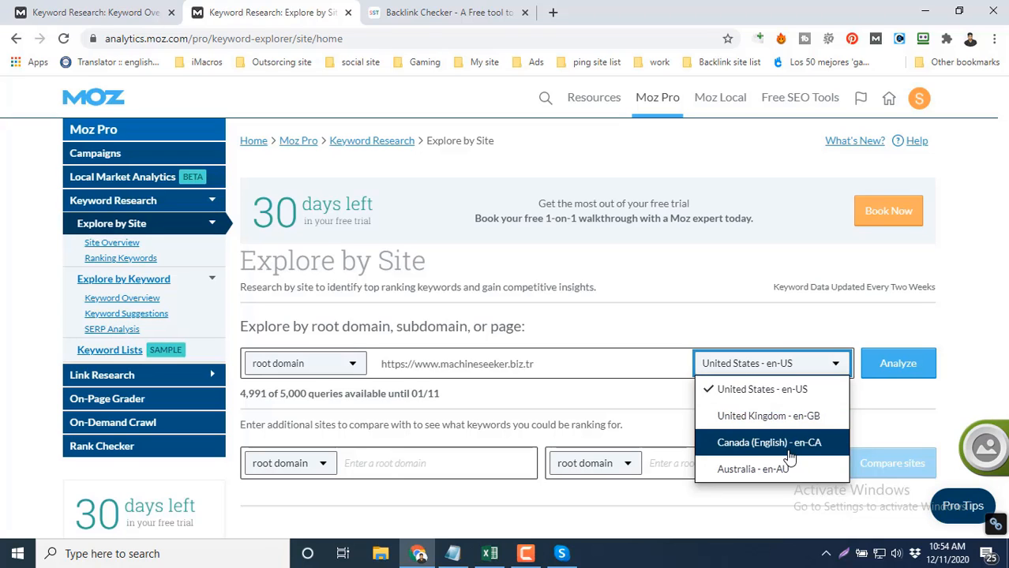
pyautogui.click(964, 323)
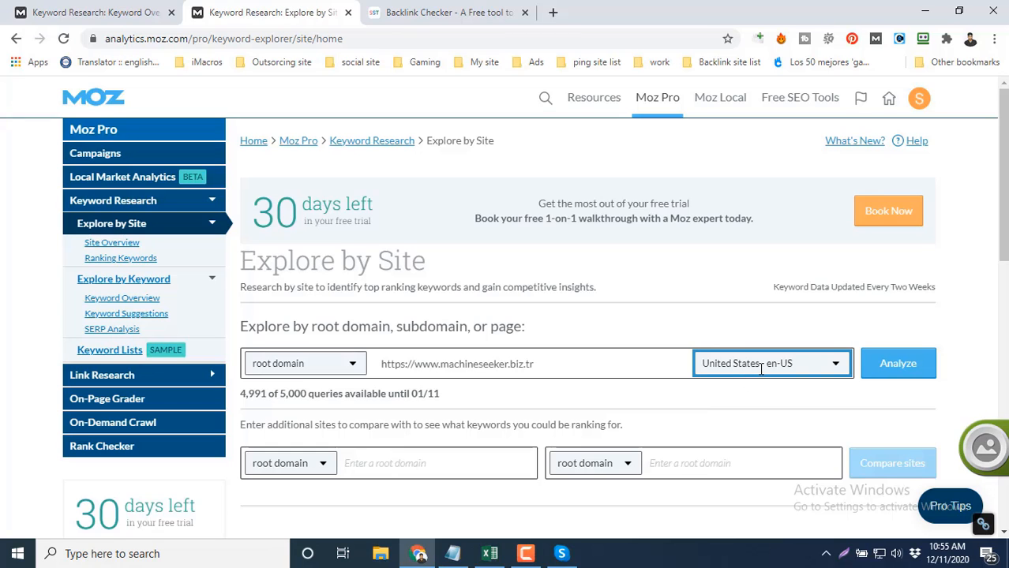
pyautogui.click(899, 374)
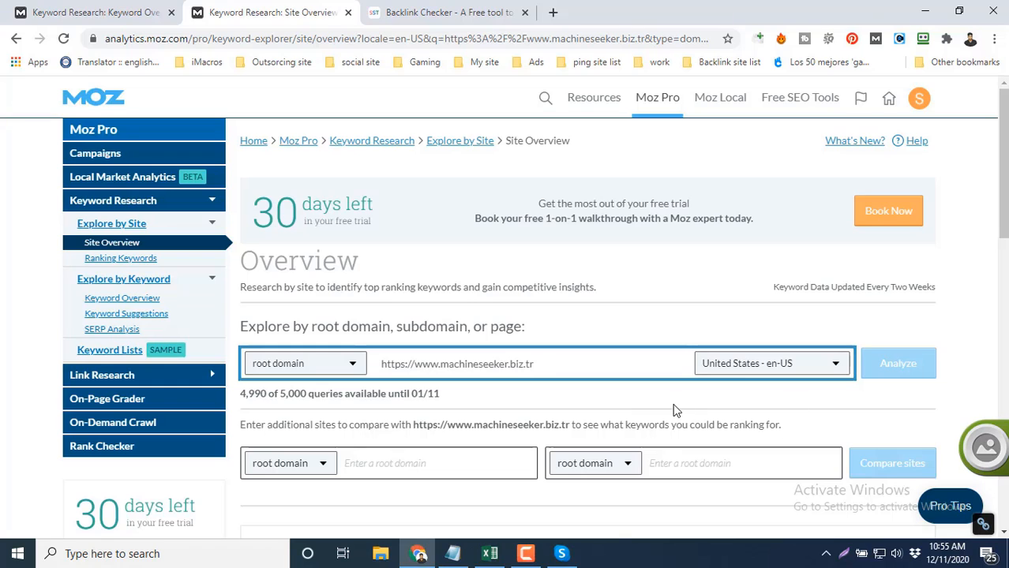
# Examine machineseeker.biz.tr's site metrics, top ranking keywords and ranking distribution in the site overview
pyautogui.scroll(-3, 675, 410)
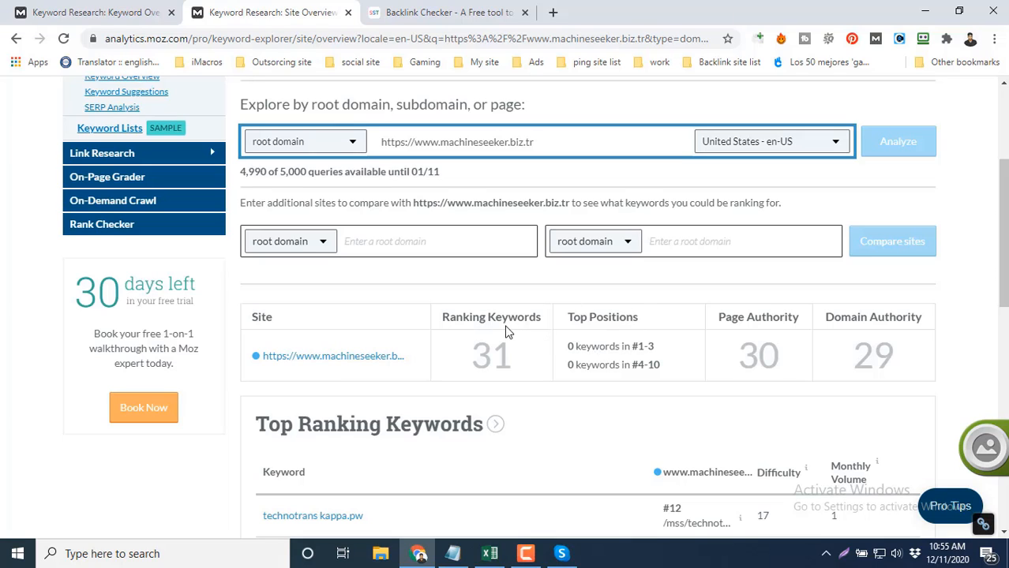
pyautogui.scroll(-1, 508, 332)
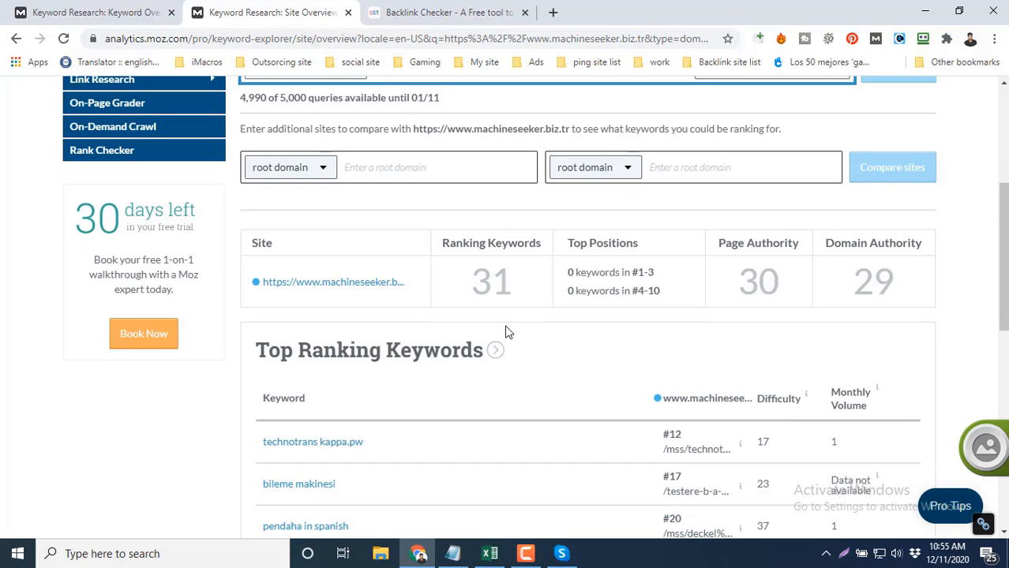
pyautogui.scroll(3, 508, 333)
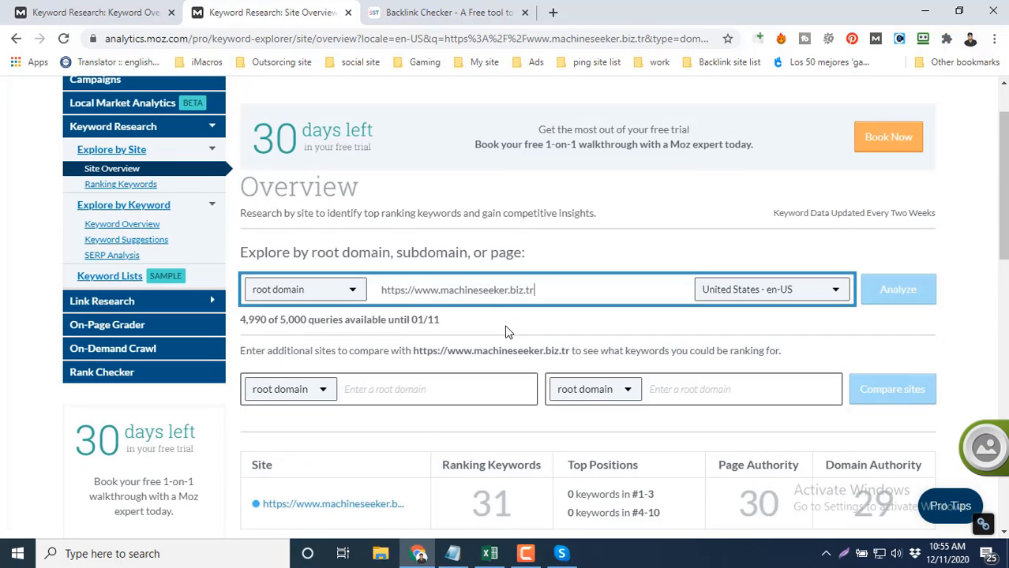
pyautogui.scroll(-3, 508, 332)
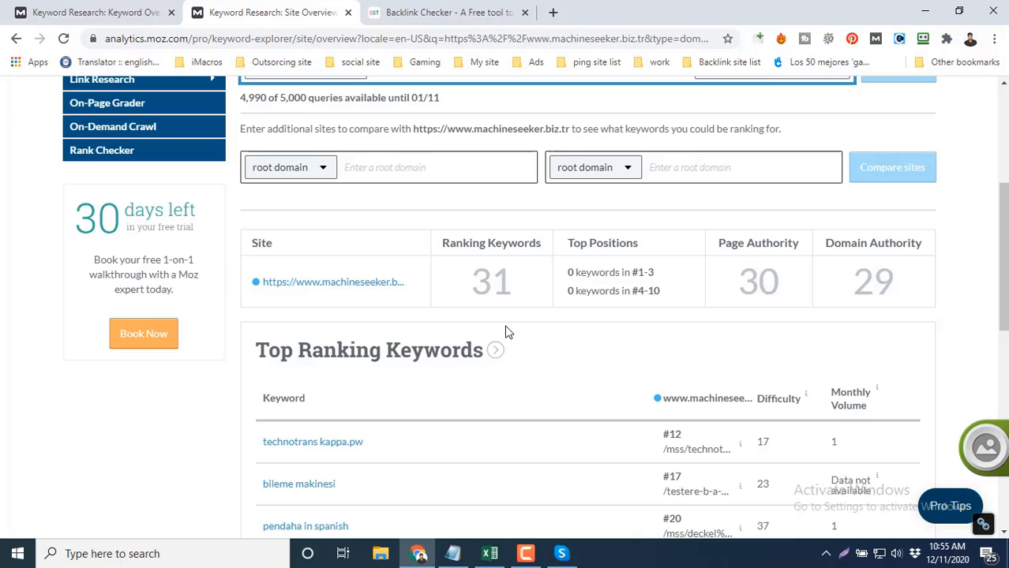
pyautogui.scroll(-9, 507, 332)
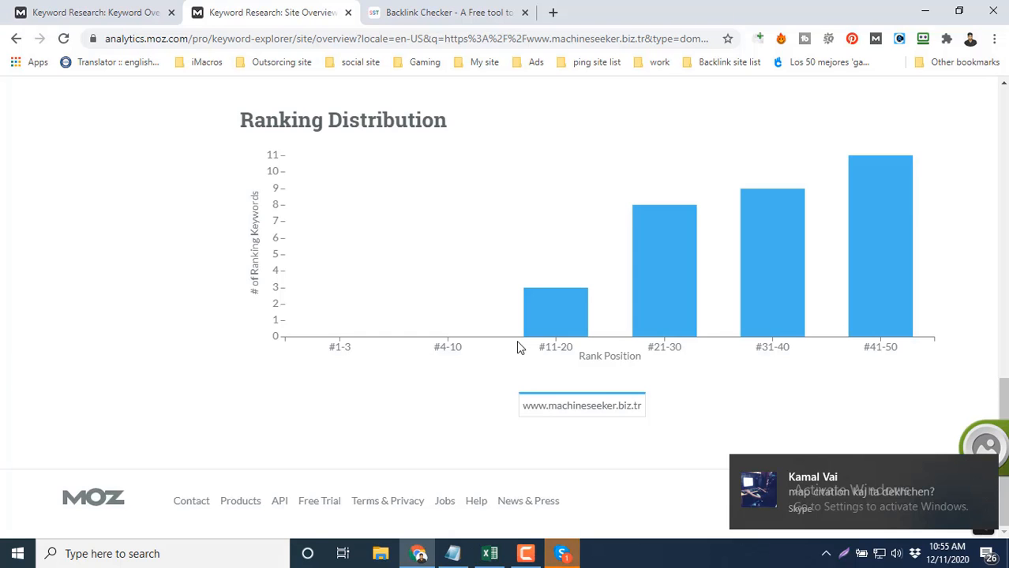
pyautogui.scroll(4, 518, 348)
pyautogui.scroll(3, 518, 348)
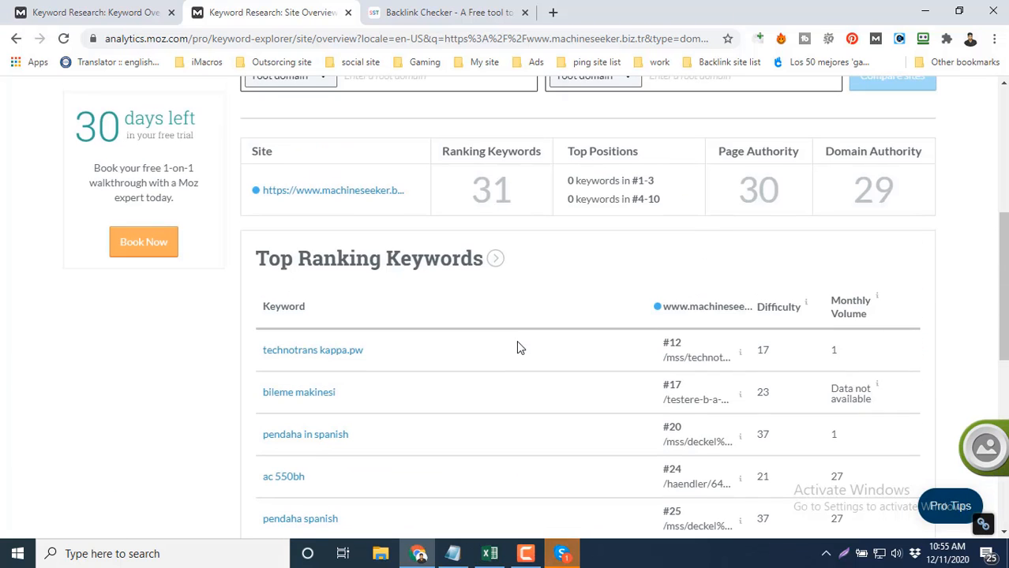
pyautogui.scroll(-2, 517, 348)
pyautogui.scroll(-1, 518, 346)
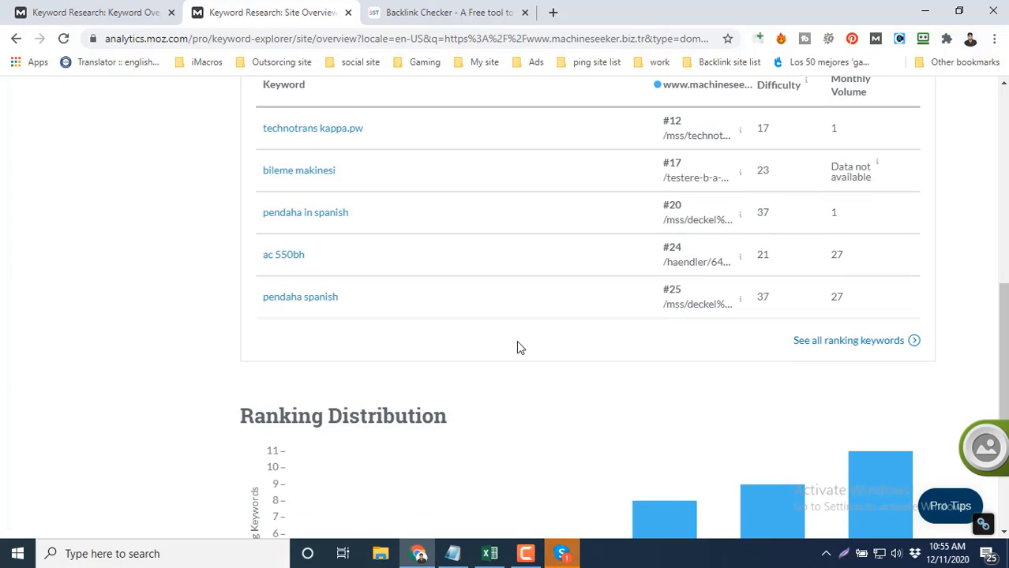
pyautogui.click(521, 556)
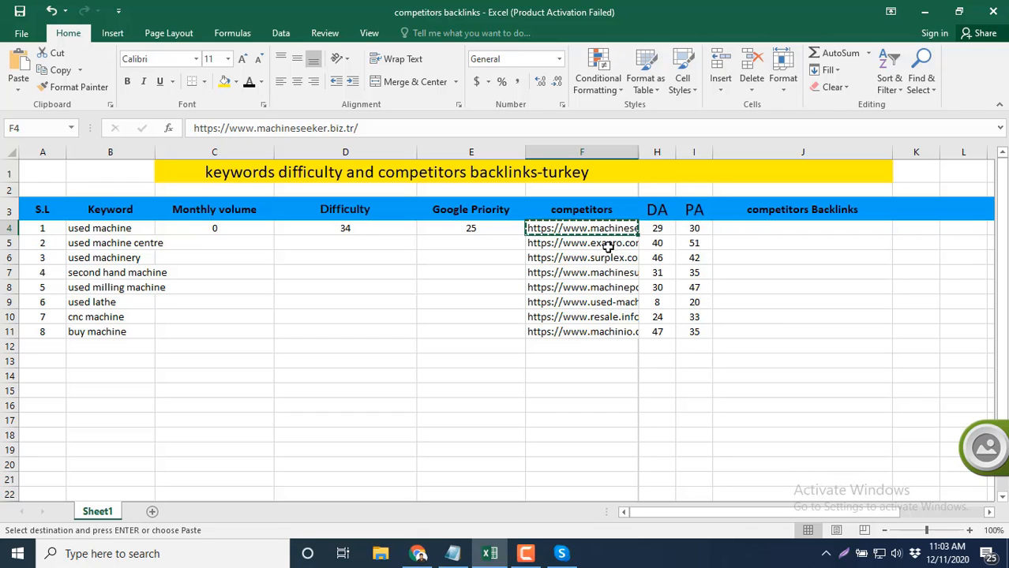
# From the "used machine" SERP analysis in Chrome, open machineseeker.biz.tr's Linking RDs To Root Domain details in a new tab
pyautogui.click(419, 555)
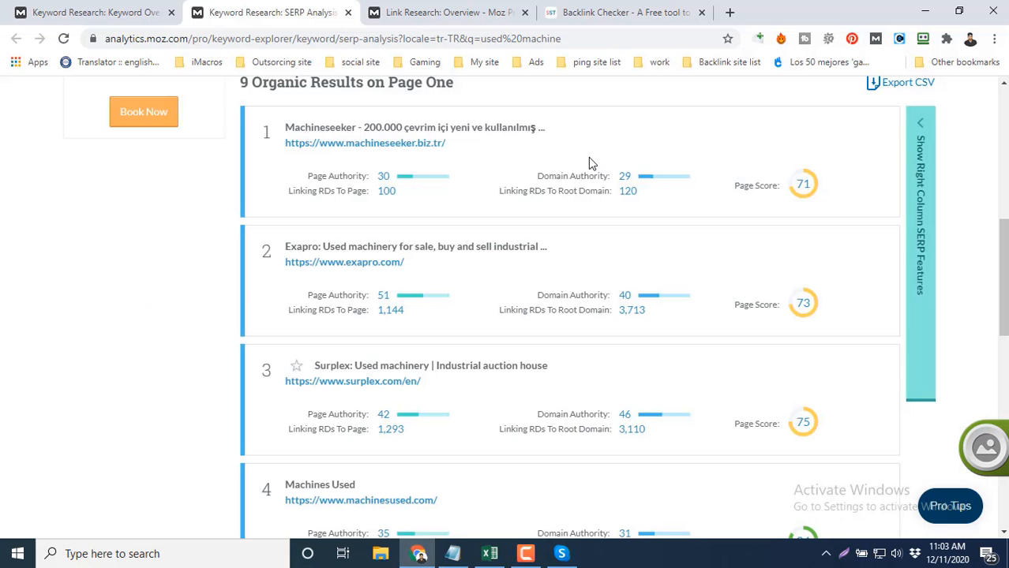
pyautogui.scroll(1, 591, 181)
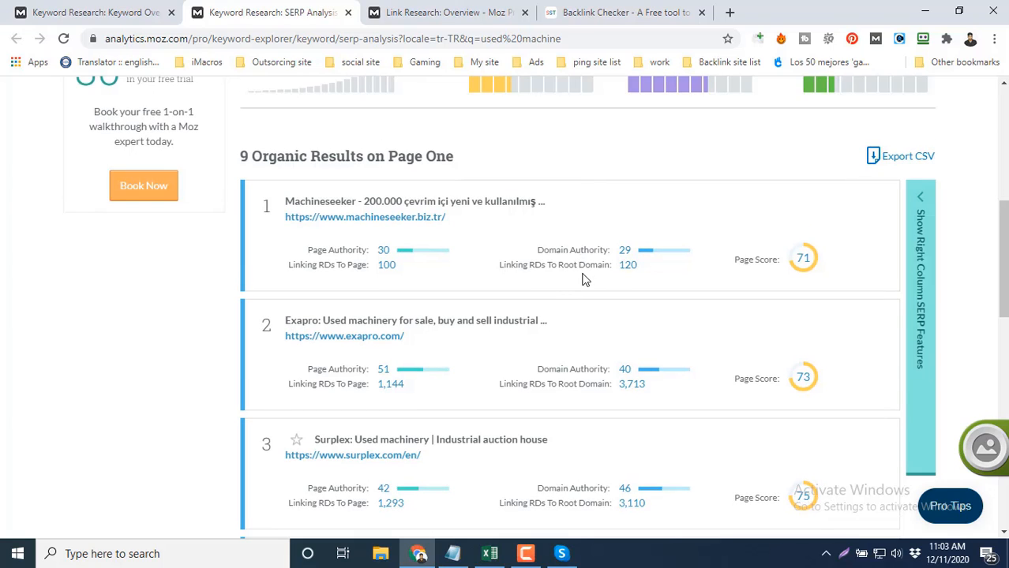
pyautogui.rightClick(632, 270)
pyautogui.click(671, 277)
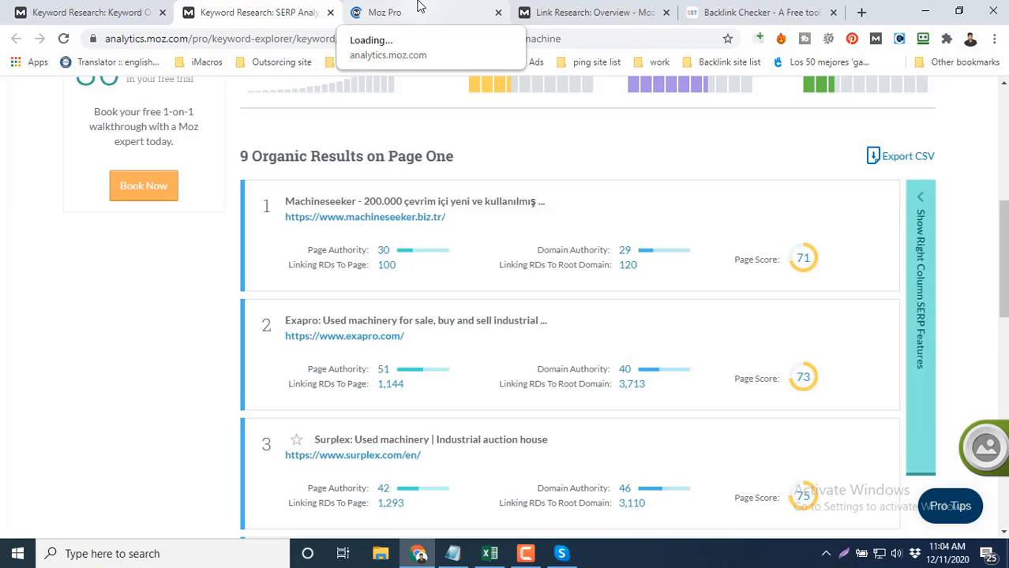
# Examine machineseeker.biz.tr's Inbound Links page, including its linking domains, anchor texts and the PA, DA and spam scores of listed URLs
pyautogui.click(419, 9)
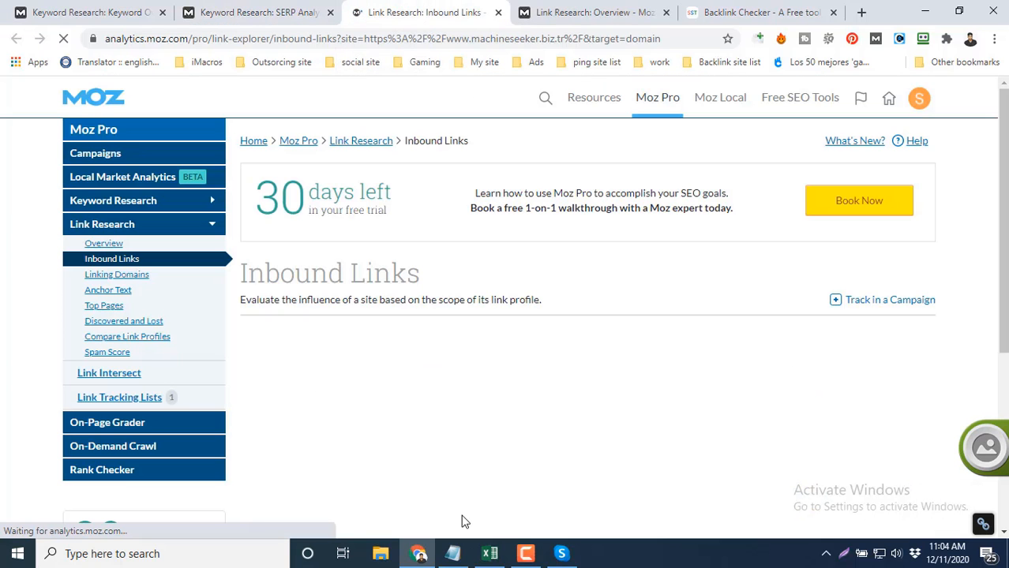
pyautogui.scroll(-1, 518, 439)
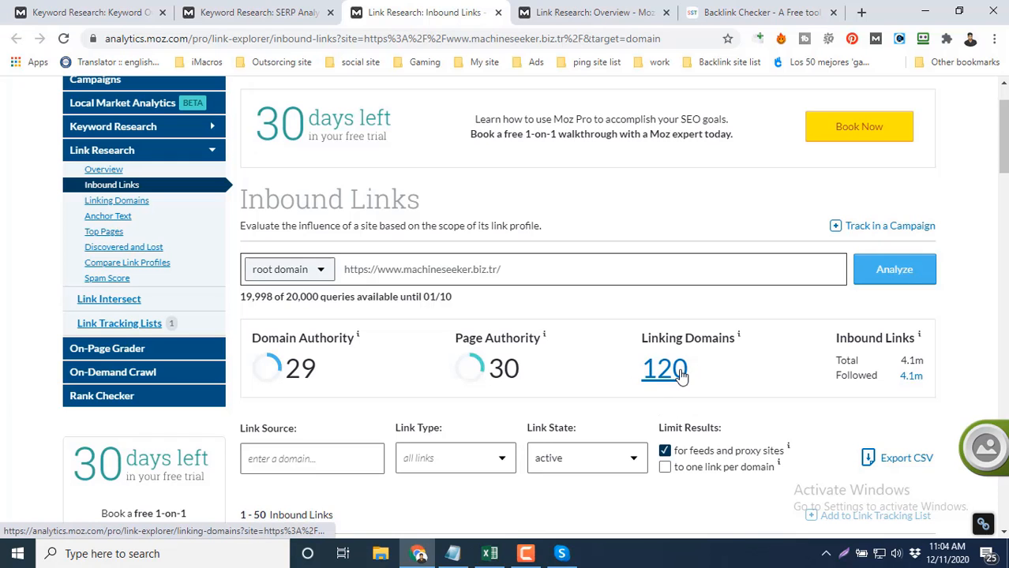
pyautogui.scroll(-3, 680, 373)
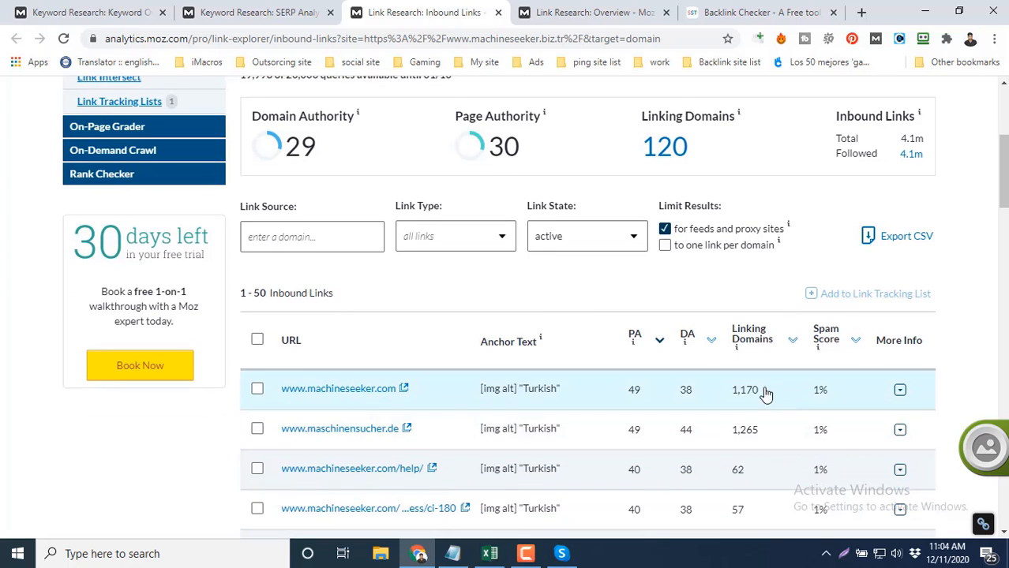
pyautogui.scroll(-1, 512, 342)
pyautogui.scroll(-1, 511, 342)
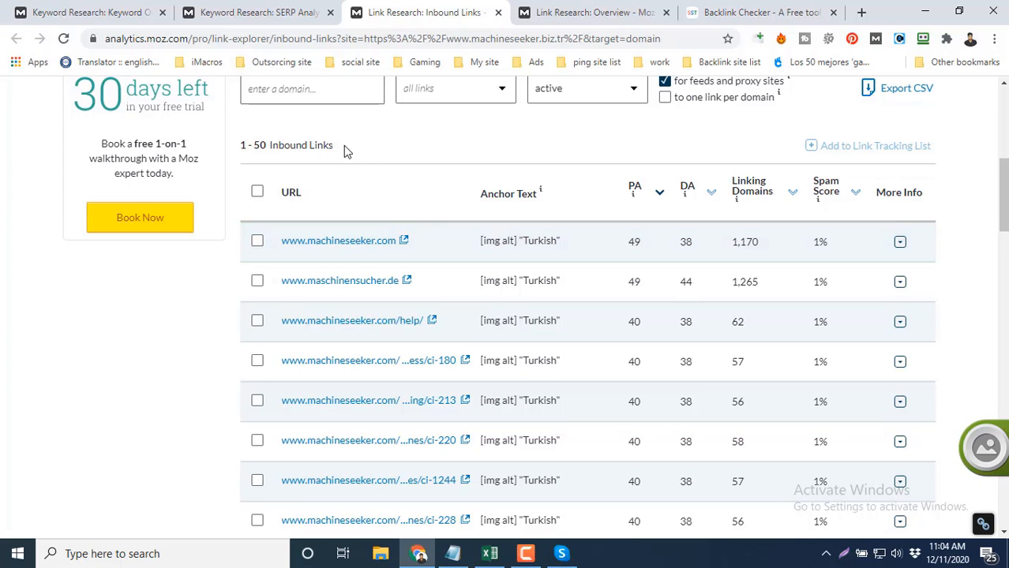
pyautogui.moveTo(343, 145); pyautogui.dragTo(259, 146)
pyautogui.scroll(-8, 394, 289)
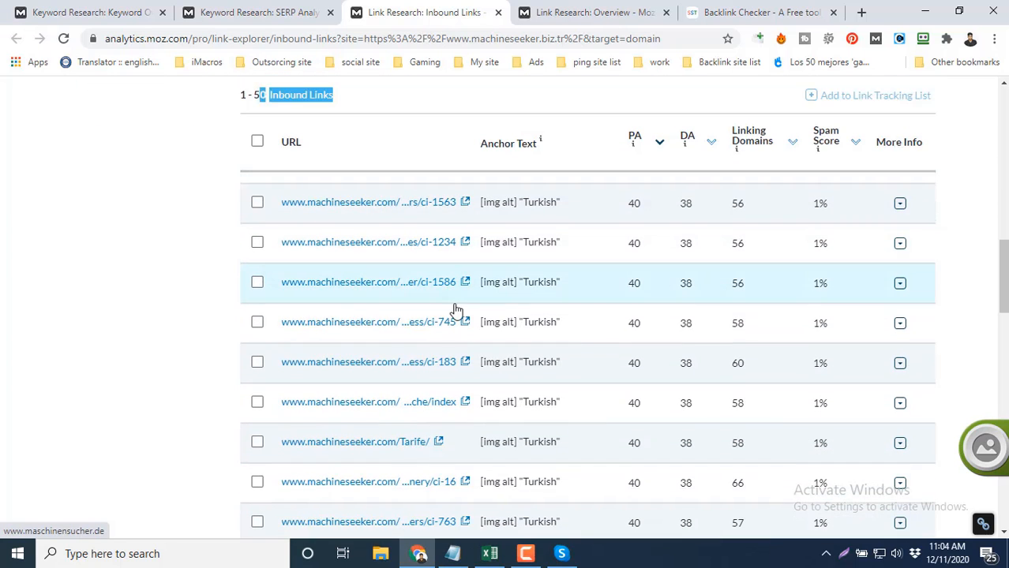
pyautogui.scroll(10, 722, 394)
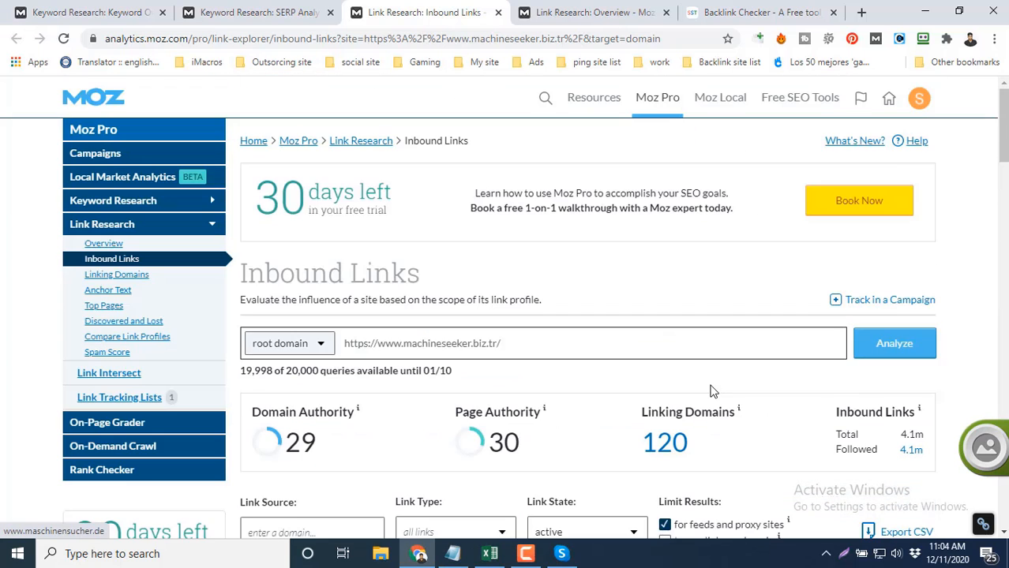
pyautogui.scroll(-3, 713, 394)
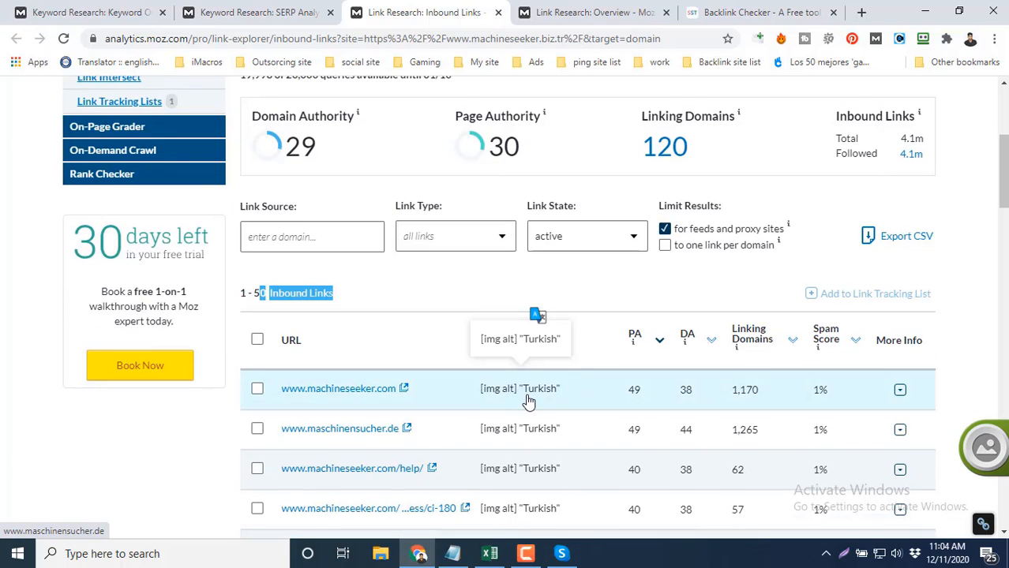
pyautogui.scroll(-8, 510, 406)
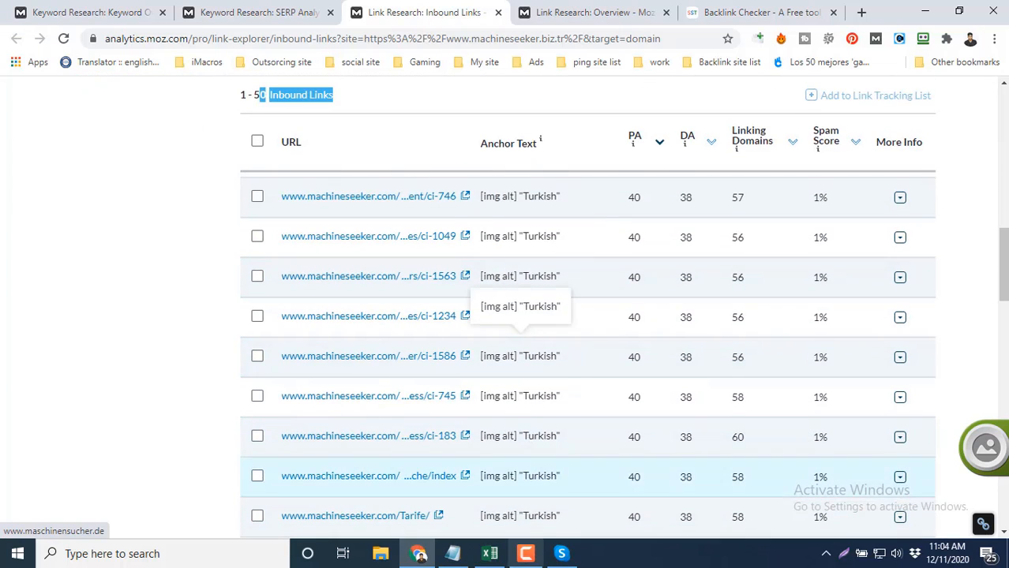
pyautogui.scroll(-5, 533, 446)
pyautogui.scroll(15, 548, 442)
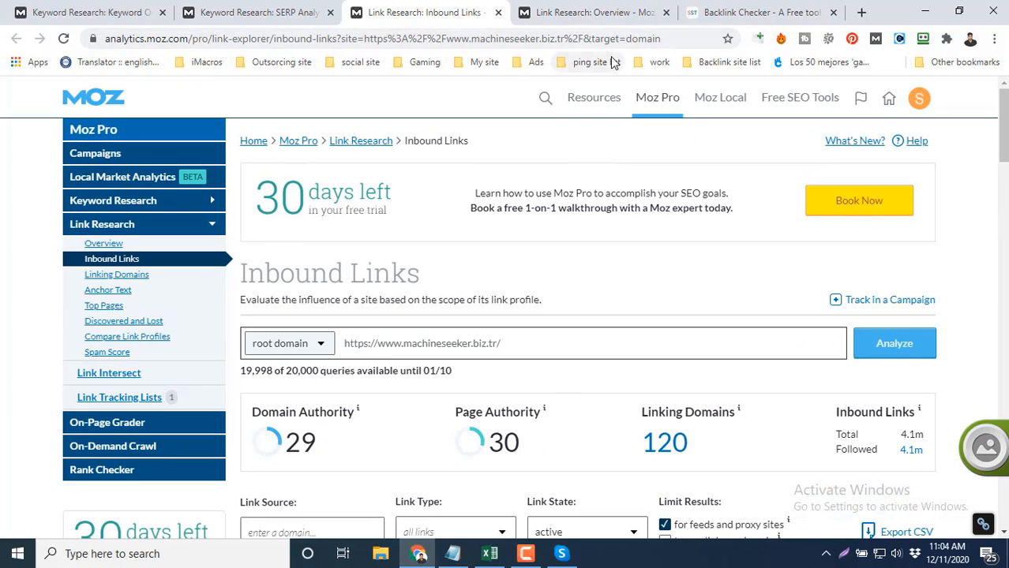
# Review machineseeker.biz.tr's link overview, then enter 120 as its competitor backlinks in cell J4 of the Excel sheet
pyautogui.click(606, 8)
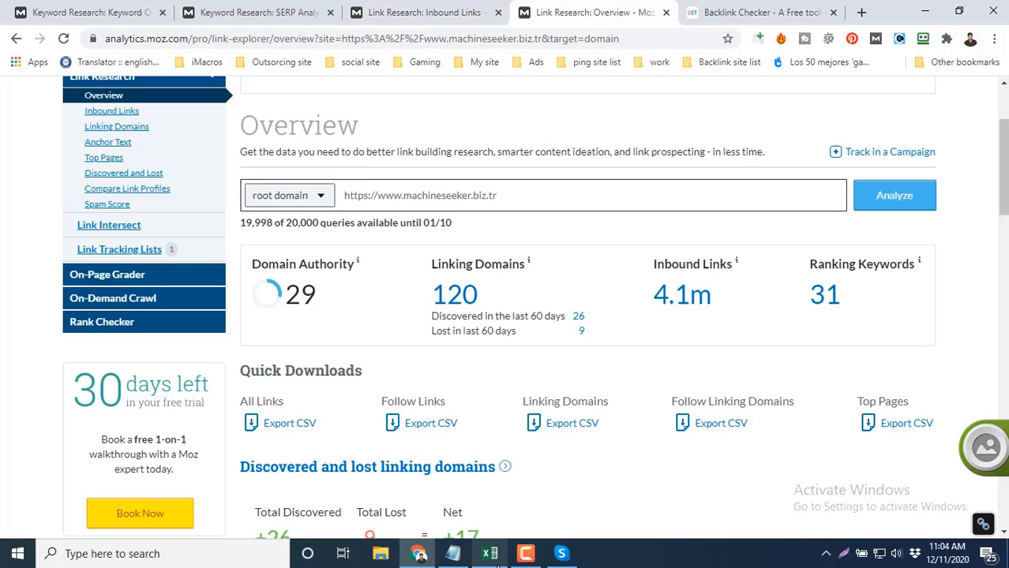
pyautogui.click(520, 557)
pyautogui.click(489, 553)
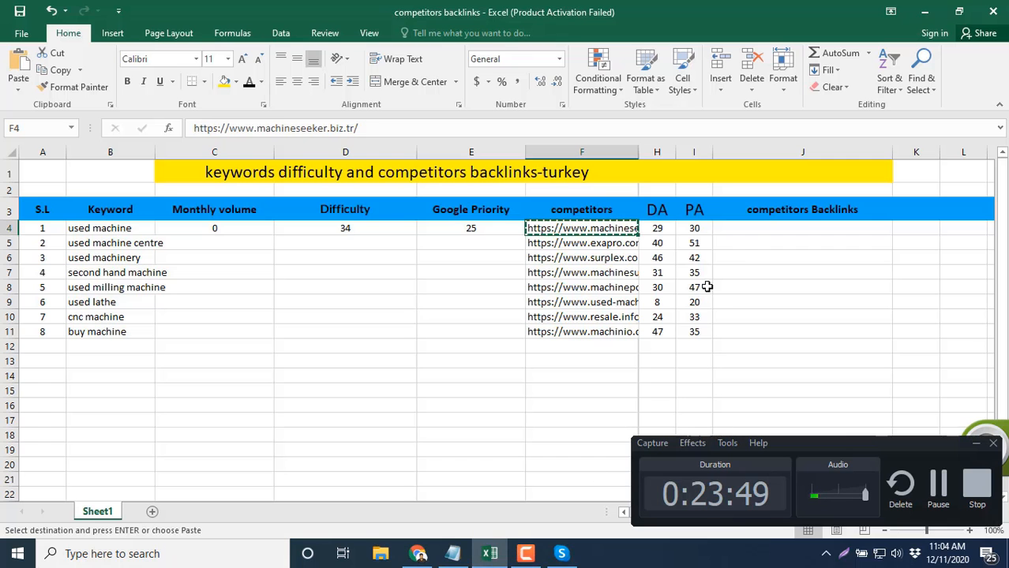
pyautogui.click(765, 228)
pyautogui.write('120')
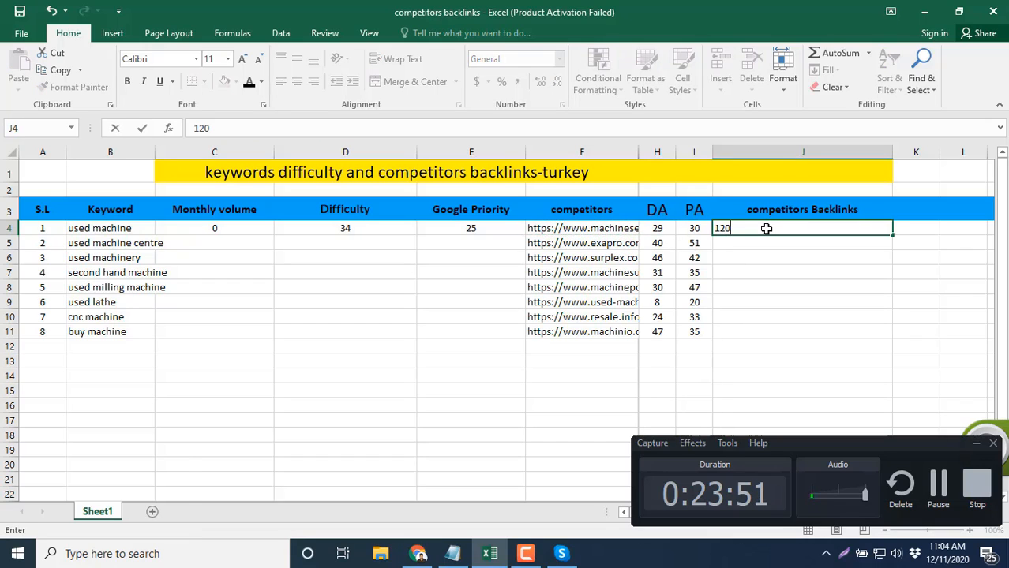
pyautogui.click(768, 246)
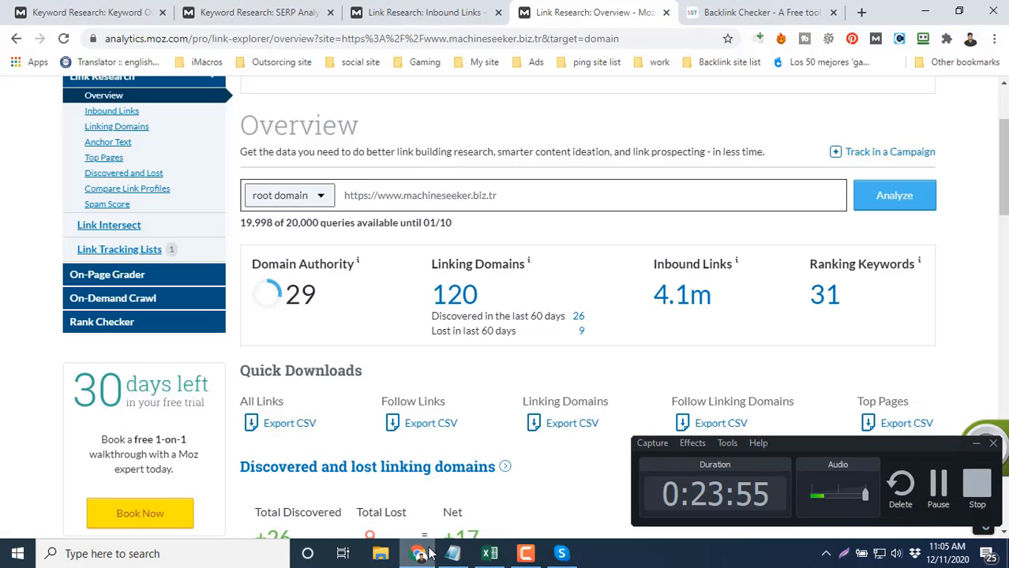
# Return to Chrome and bring up the domain entry form of the Small SEO Tools Backlink Checker
pyautogui.click(418, 554)
pyautogui.click(739, 10)
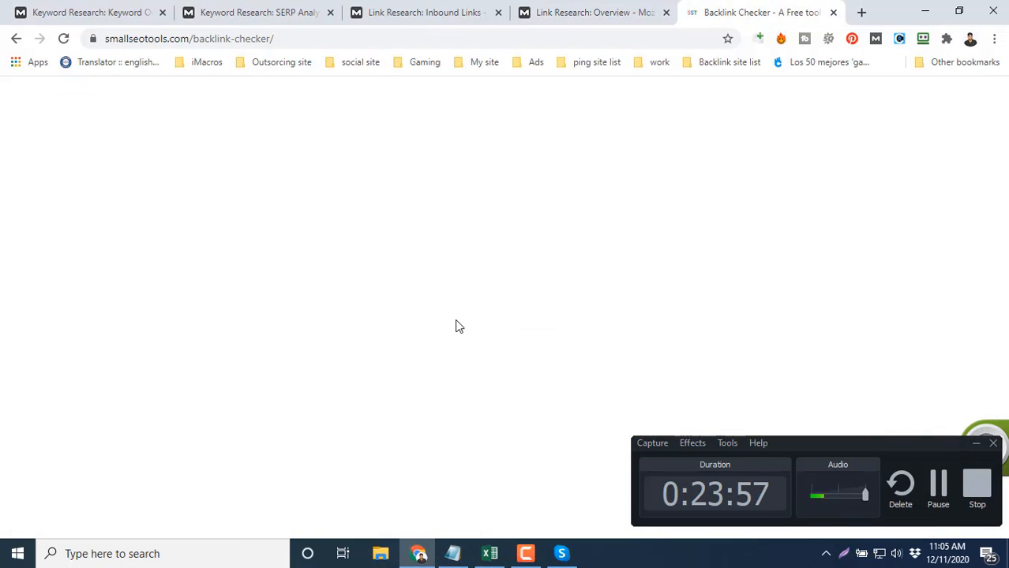
pyautogui.scroll(2, 445, 259)
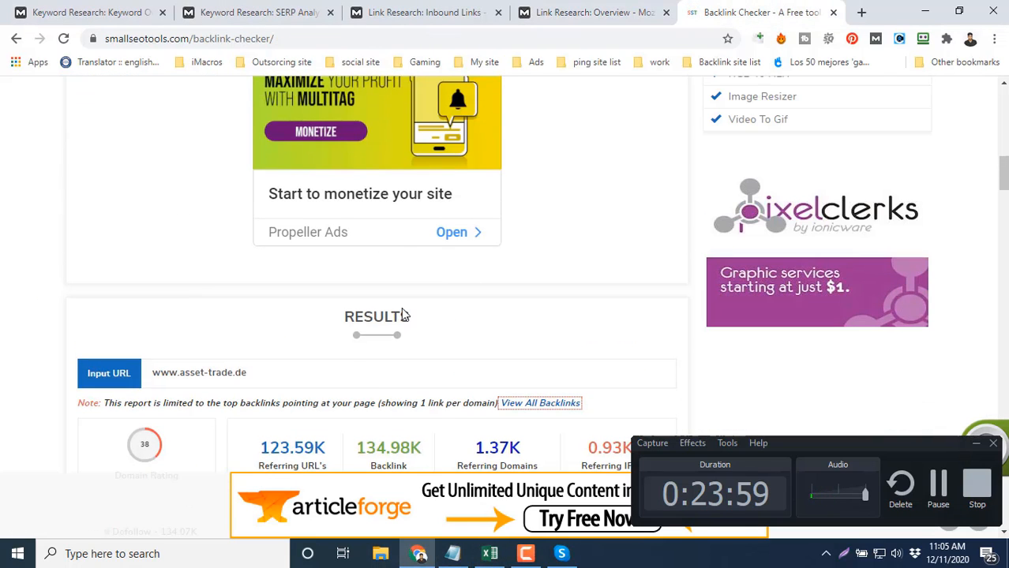
pyautogui.scroll(5, 403, 315)
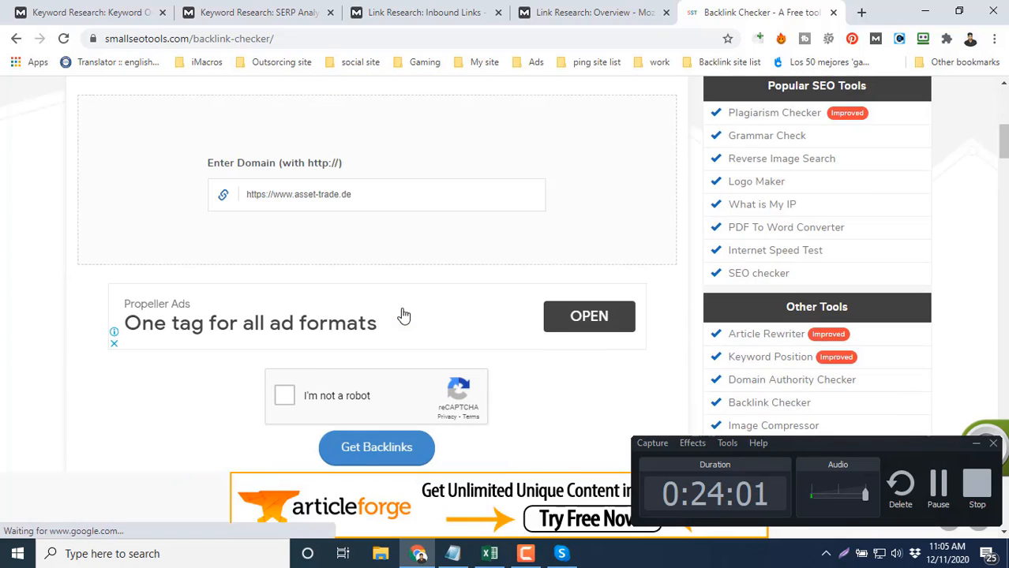
pyautogui.scroll(2, 403, 315)
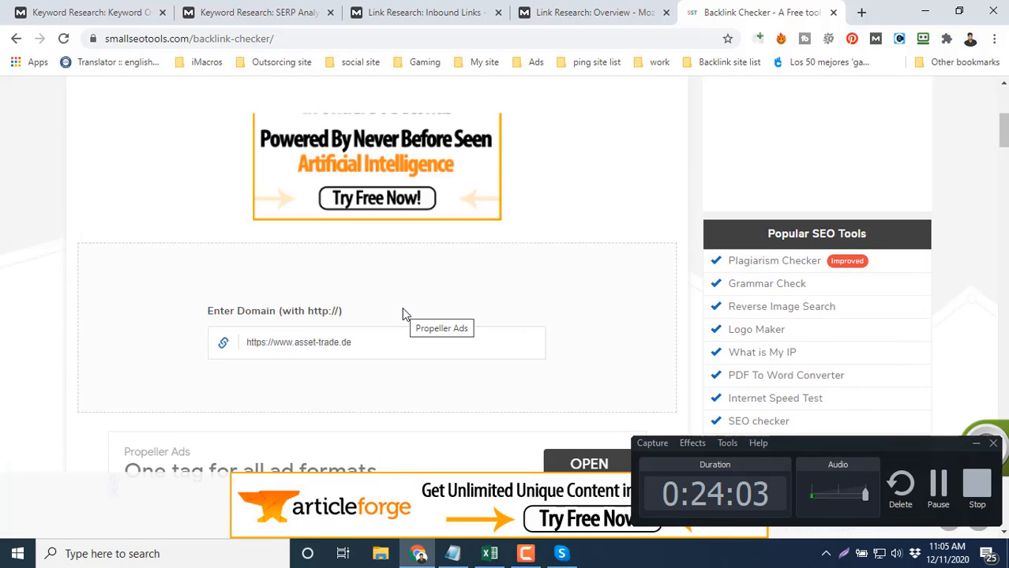
pyautogui.click(489, 553)
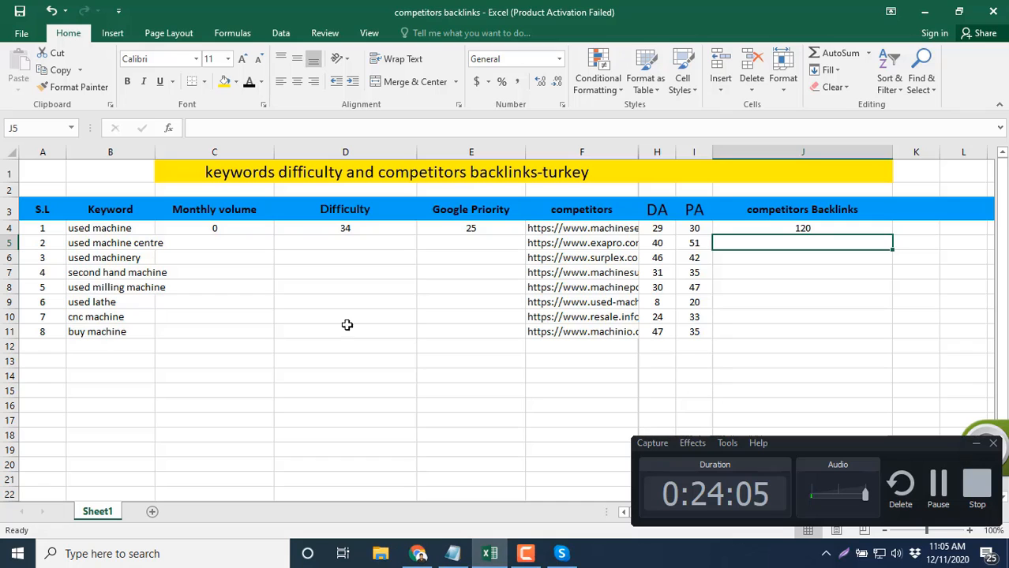
pyautogui.click(609, 228)
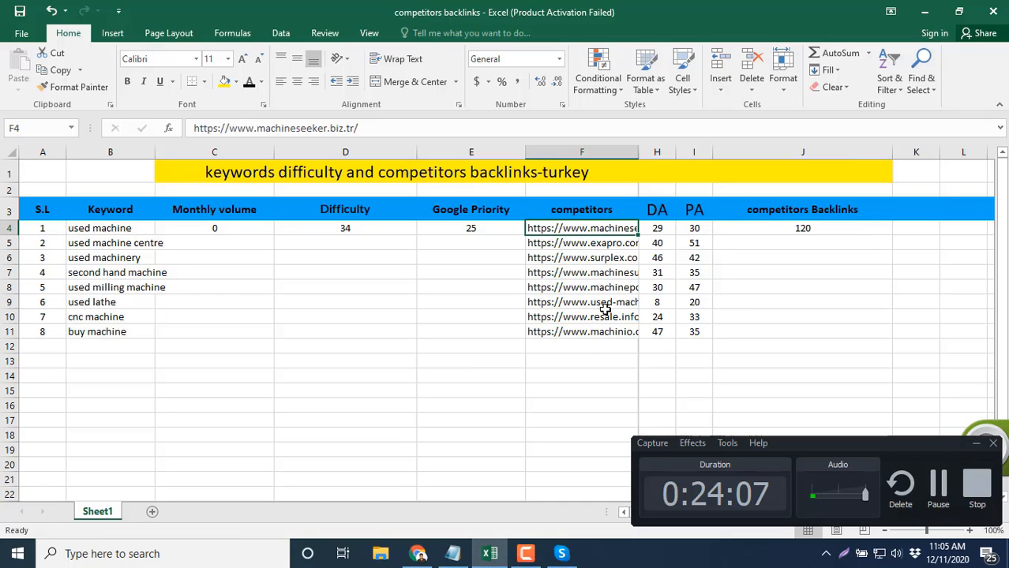
pyautogui.hotkey('ctrl', 'c')
pyautogui.click(418, 553)
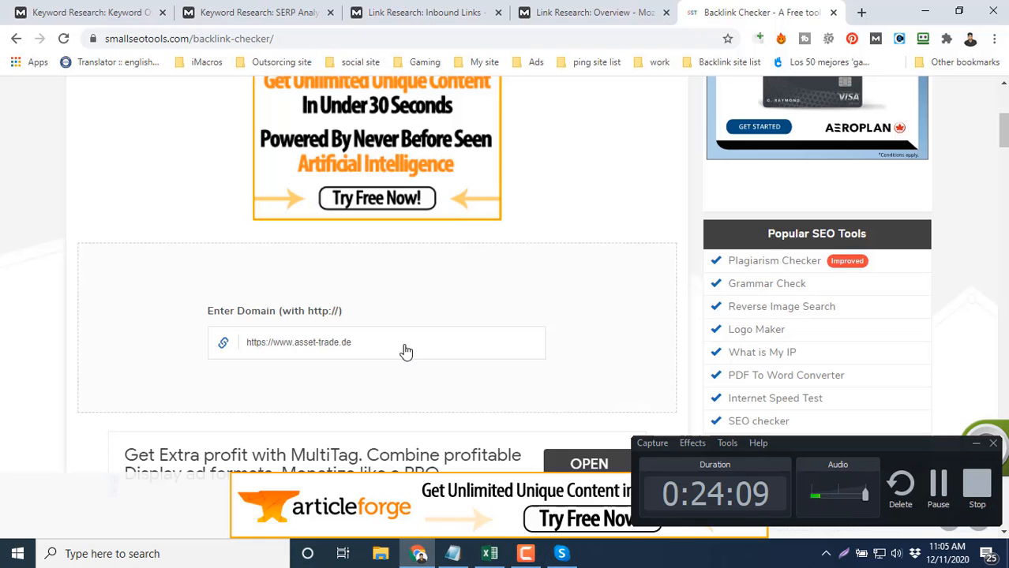
pyautogui.moveTo(376, 343); pyautogui.dragTo(250, 341)
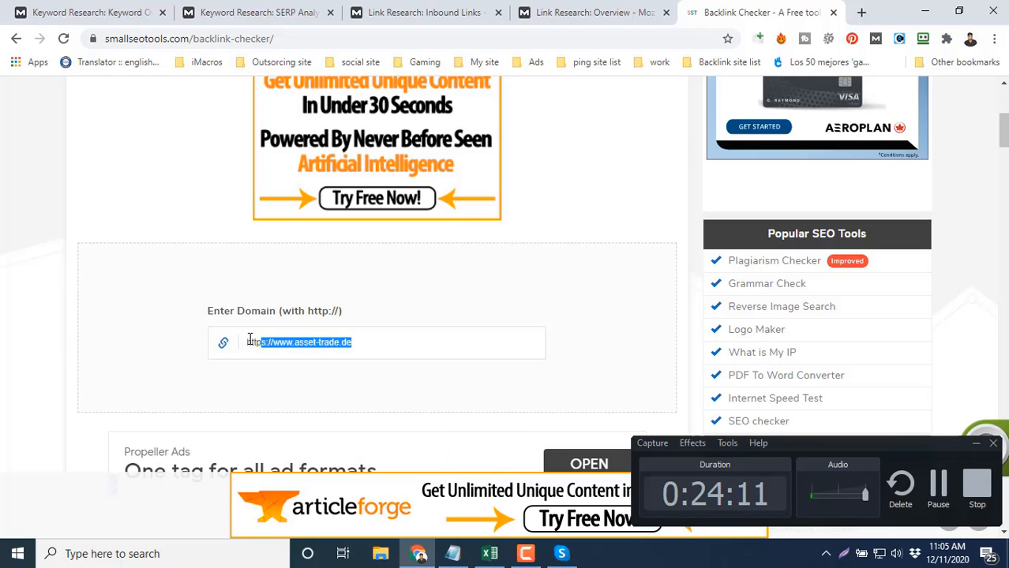
pyautogui.hotkey('ctrl', 'v')
# Complete the reCAPTCHA check and get the backlinks report for machineseeker.biz.tr
pyautogui.scroll(-2, 466, 363)
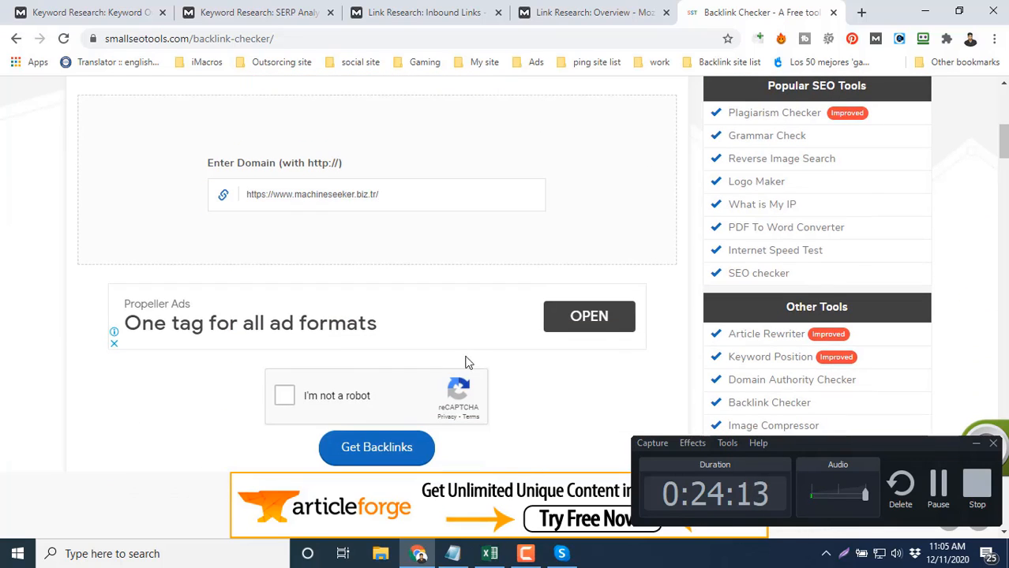
pyautogui.click(344, 385)
pyautogui.scroll(-2, 344, 386)
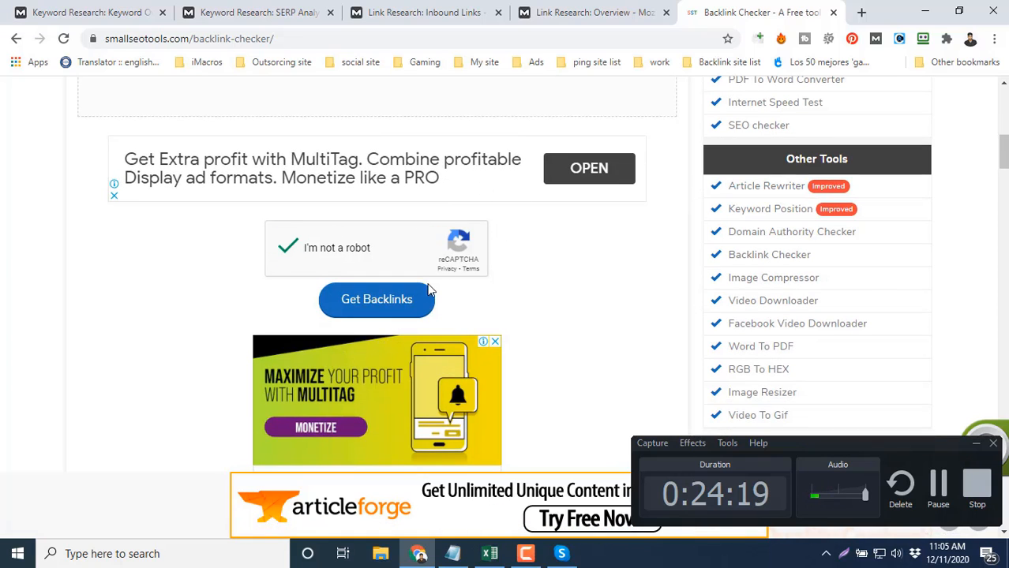
pyautogui.click(386, 304)
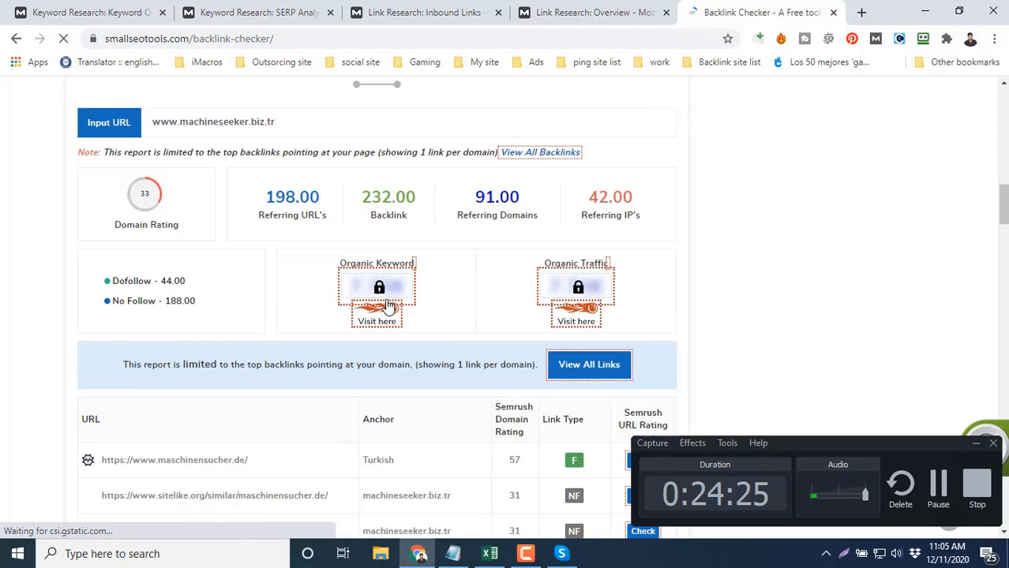
# Copy the backlink count 232 from machineseeker.biz.tr's results and switch to the Excel sheet
pyautogui.scroll(1, 331, 284)
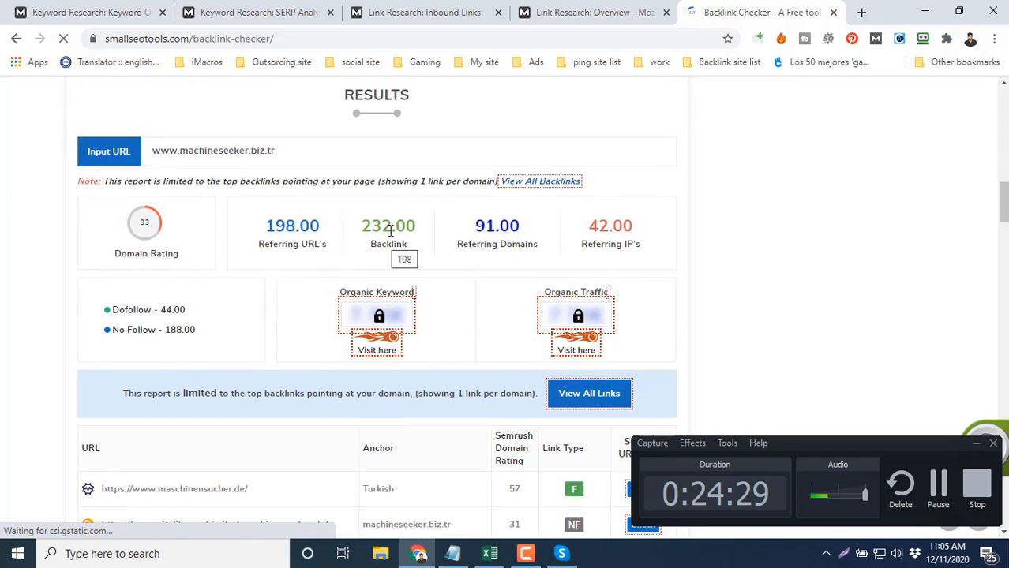
pyautogui.click(490, 553)
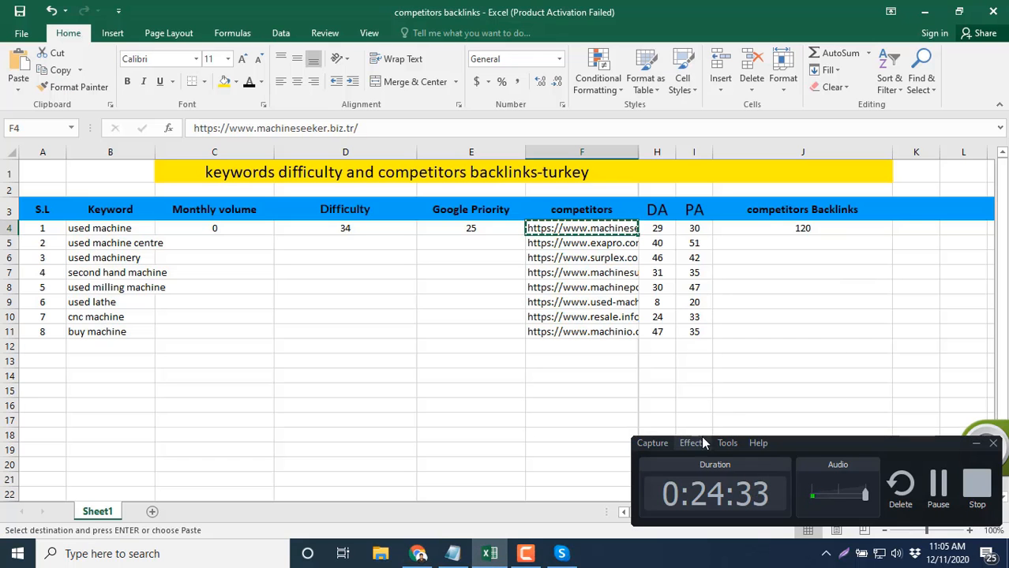
pyautogui.click(490, 553)
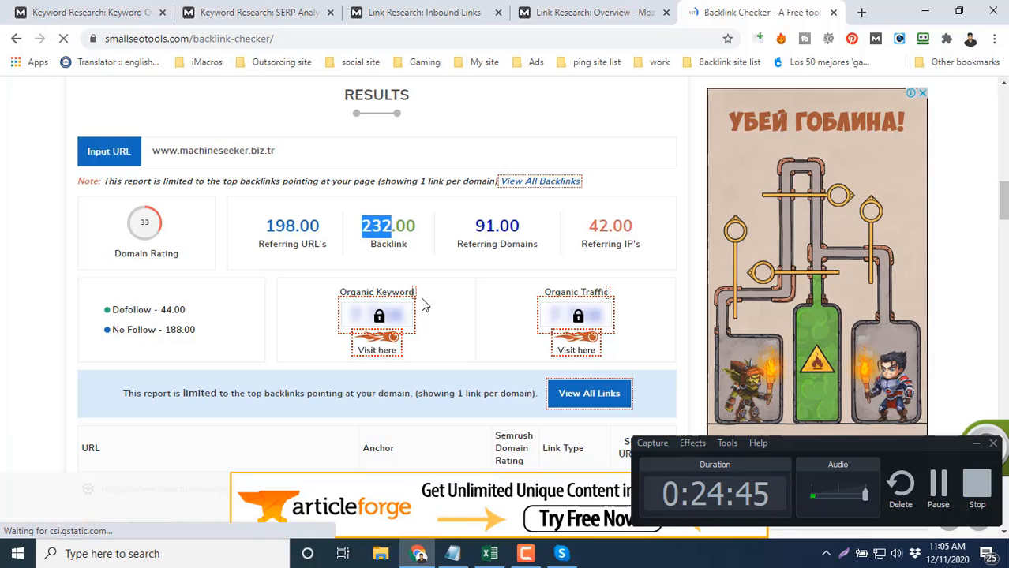
pyautogui.click(489, 553)
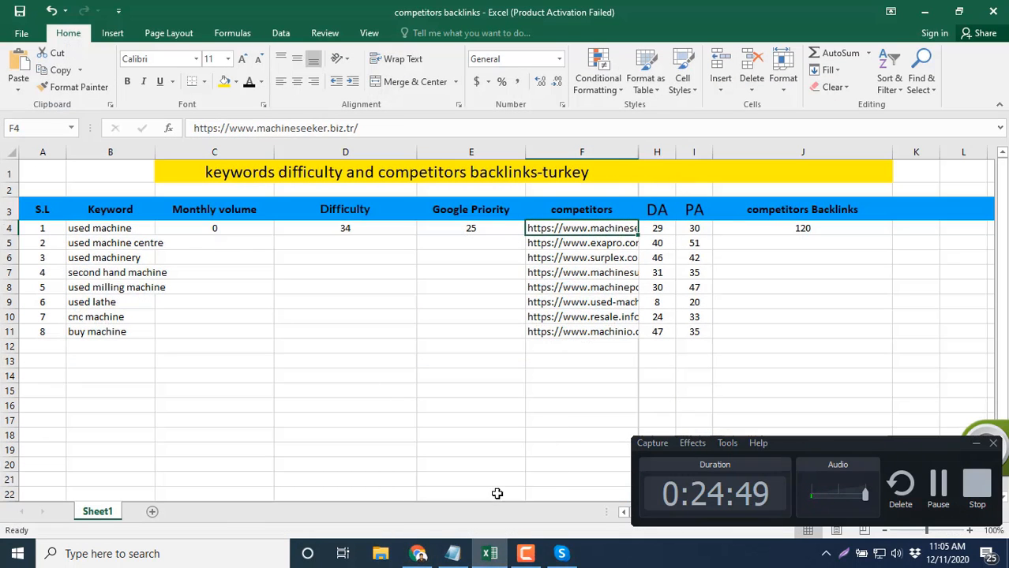
# Check the "used machine" SERP analysis in Chrome again and return to machineseeker.biz.tr's Backlink Checker results
pyautogui.click(417, 553)
pyautogui.click(259, 12)
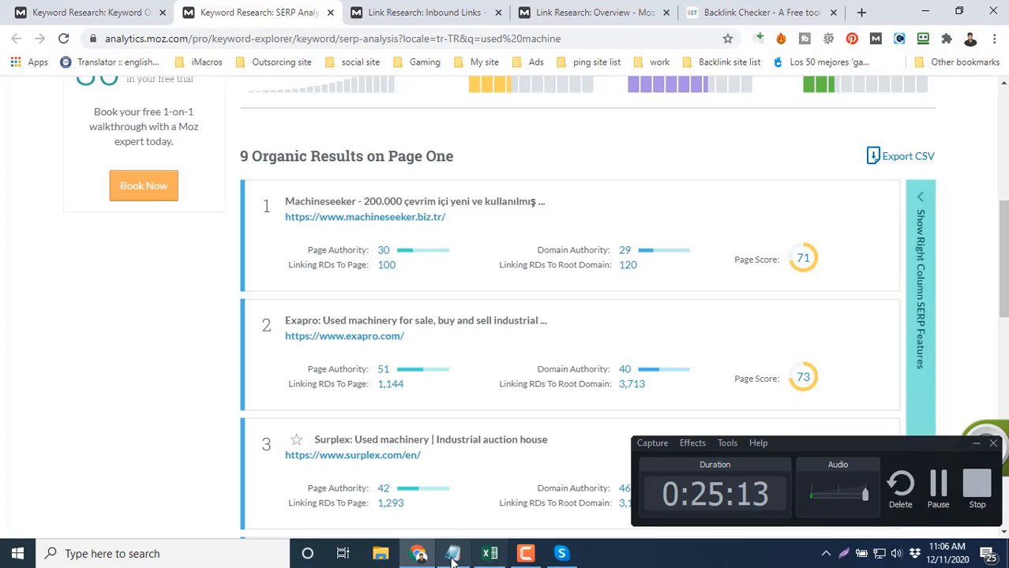
pyautogui.click(708, 10)
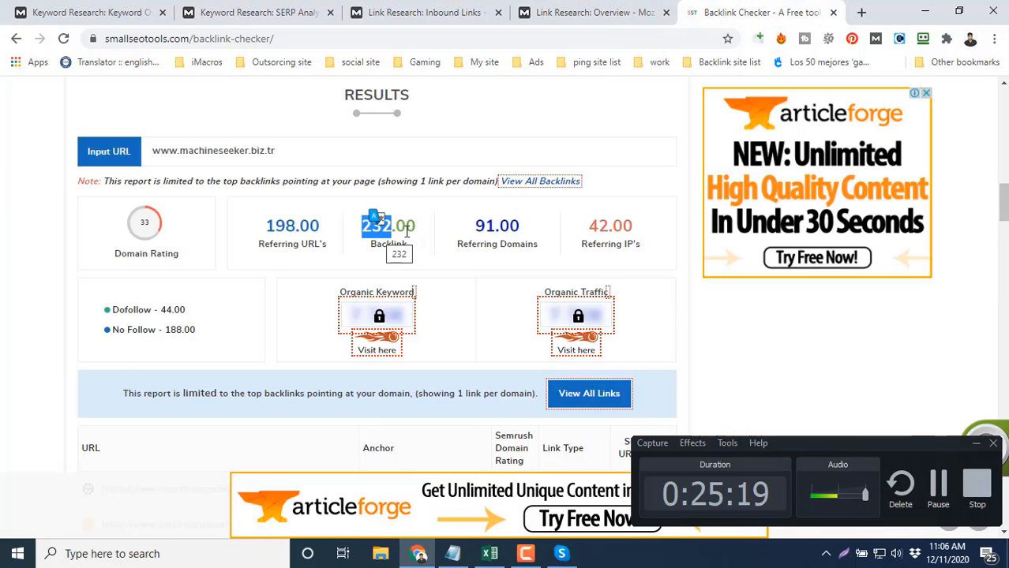
# Replace the first competitor's backlinks value in cell J4 of the Excel sheet with the copied 232 and centre it
pyautogui.click(489, 553)
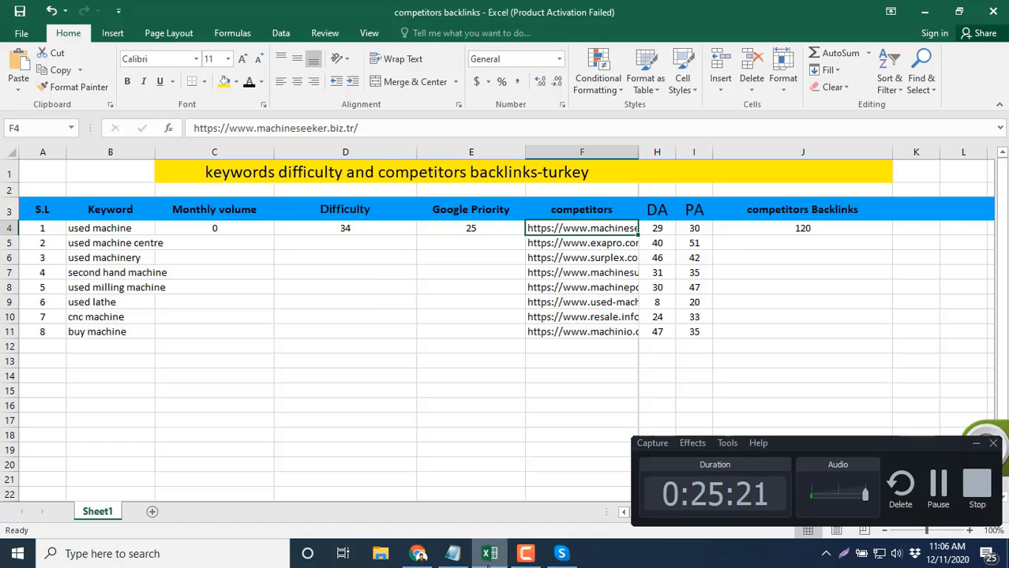
pyautogui.click(806, 228)
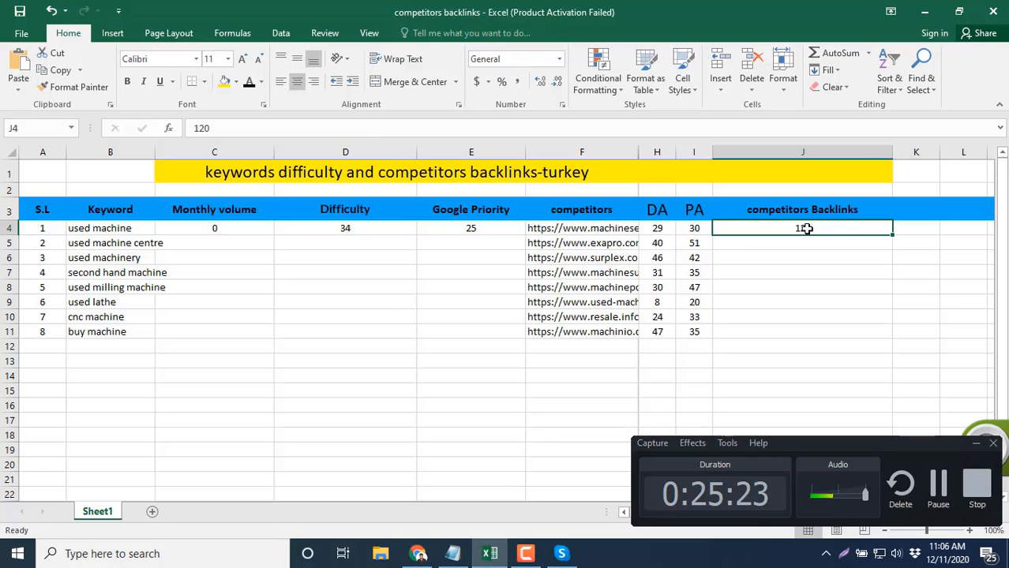
pyautogui.hotkey('ctrl', 'v')
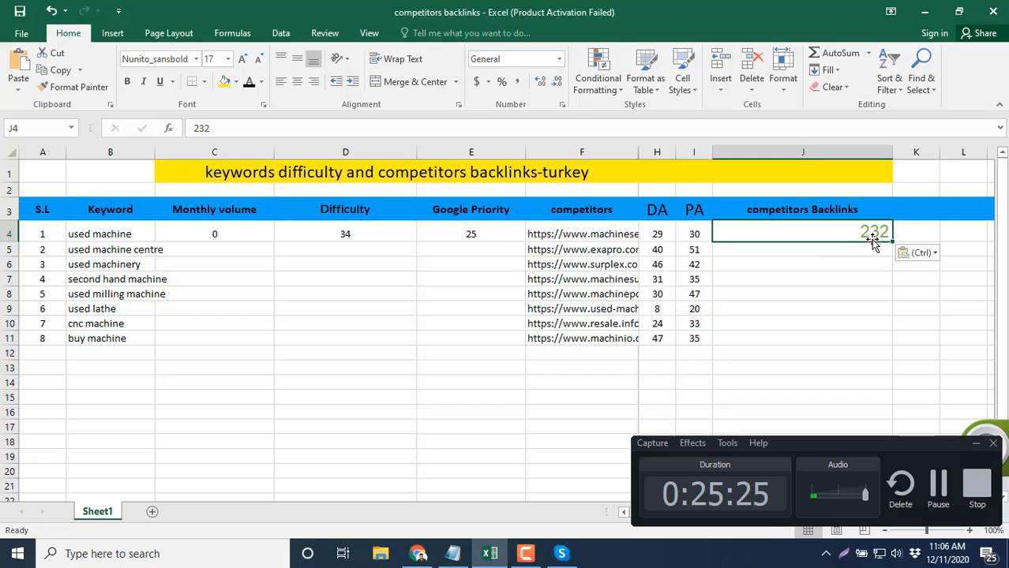
pyautogui.click(297, 81)
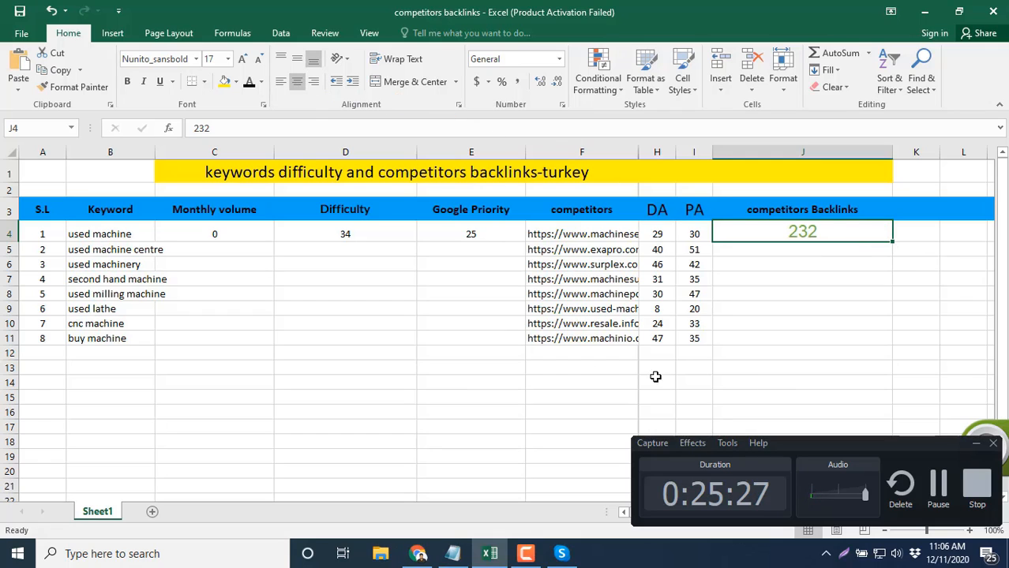
pyautogui.click(804, 313)
pyautogui.click(795, 248)
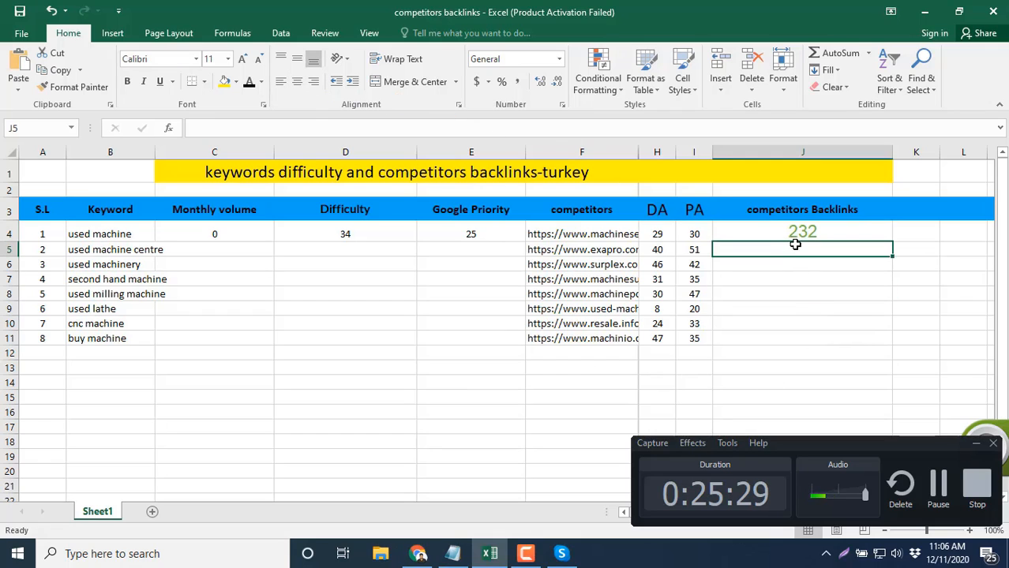
pyautogui.click(595, 250)
pyautogui.hotkey('ctrl', 'c')
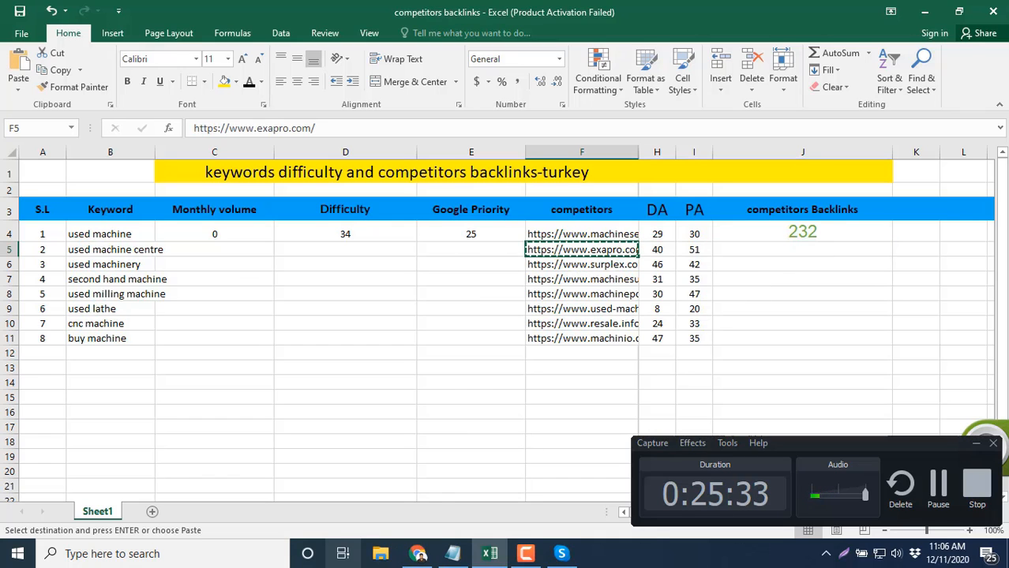
pyautogui.click(417, 553)
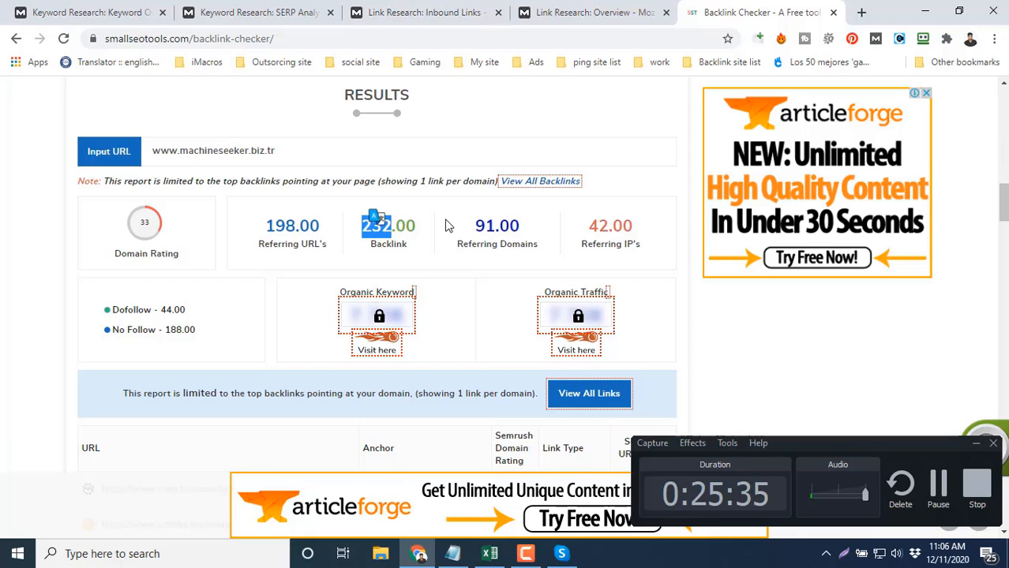
pyautogui.scroll(-10, 446, 225)
pyautogui.scroll(1, 436, 224)
pyautogui.scroll(5, 435, 224)
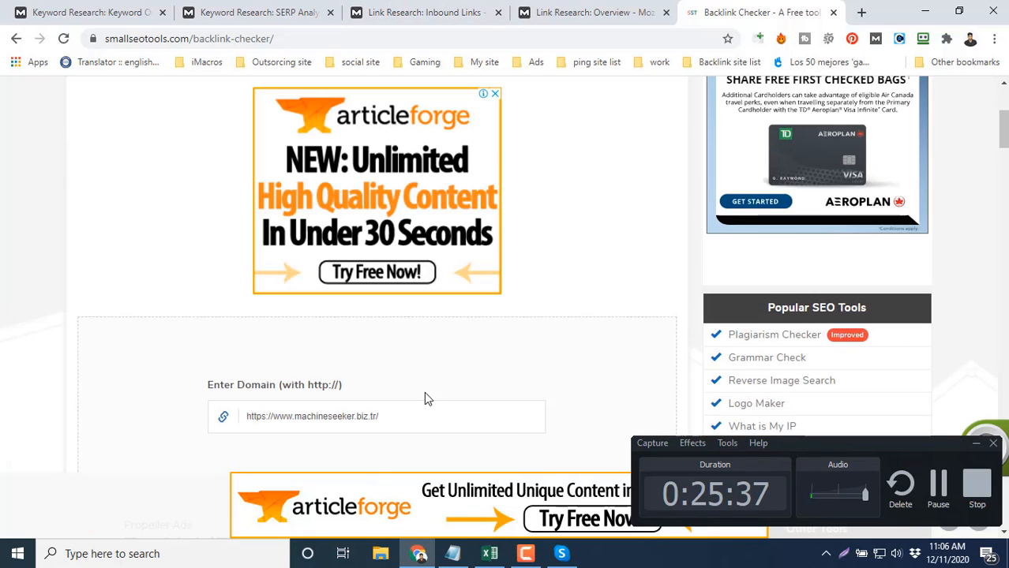
pyautogui.tripleClick(399, 424)
pyautogui.hotkey('ctrl', 'v')
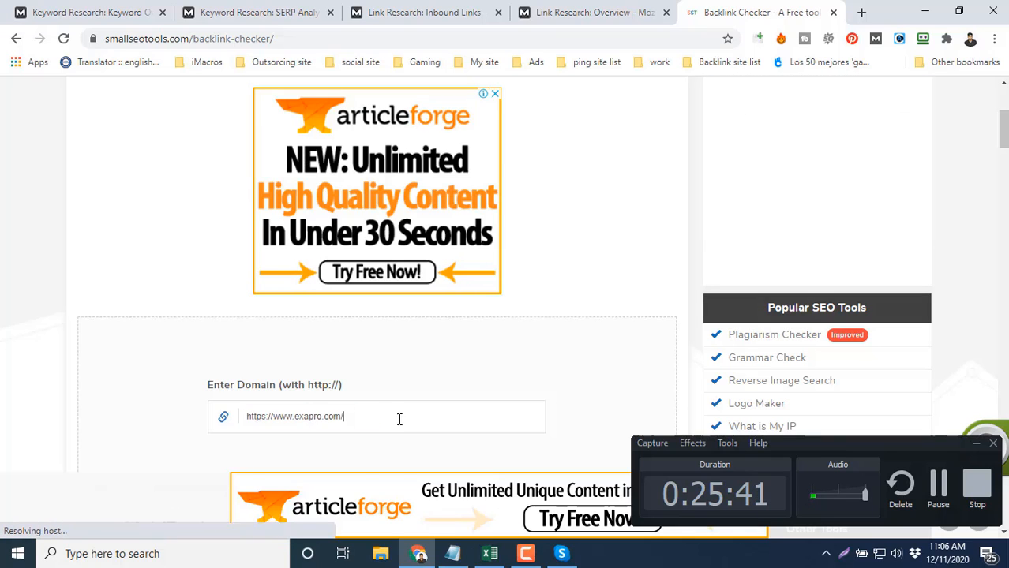
# Try to complete the reCAPTCHA check for the exapro.com backlinks report
pyautogui.scroll(-4, 399, 419)
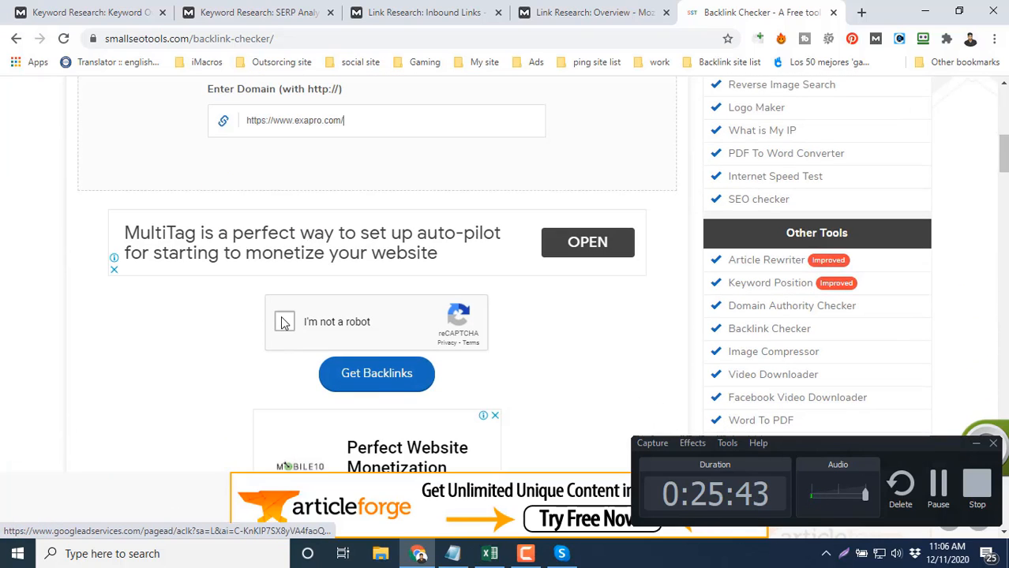
pyautogui.click(284, 323)
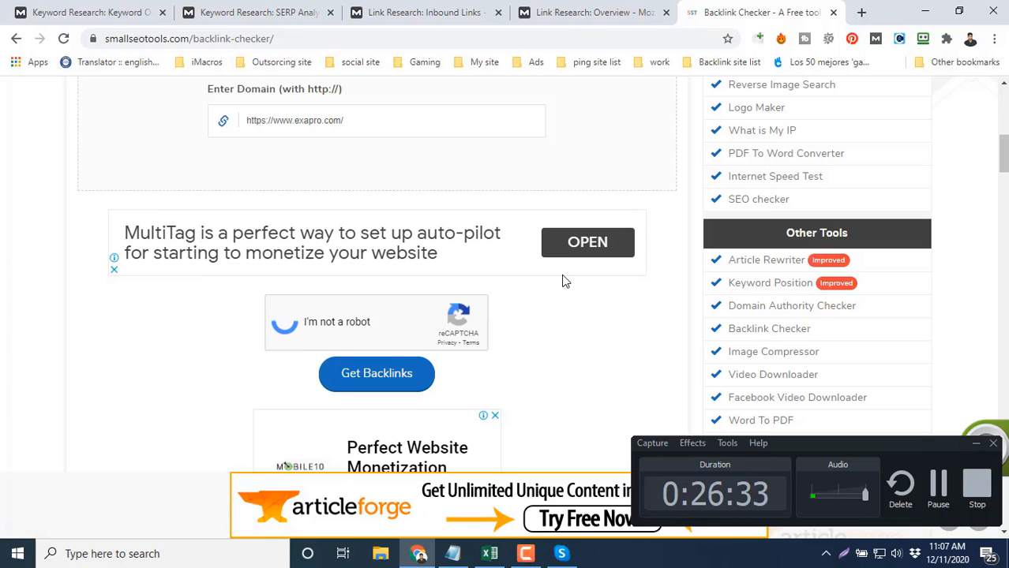
pyautogui.scroll(-3, 472, 326)
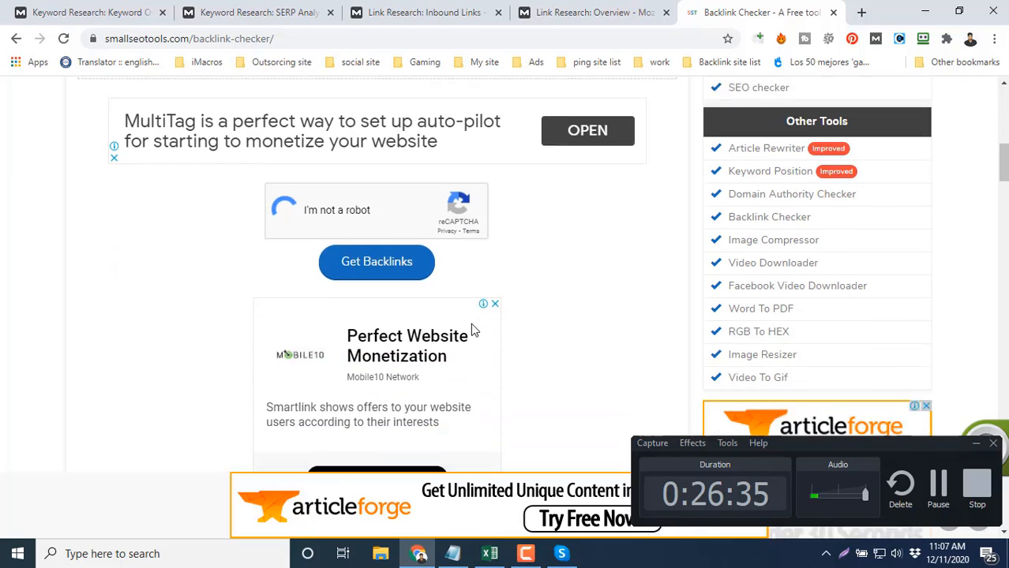
pyautogui.scroll(5, 471, 323)
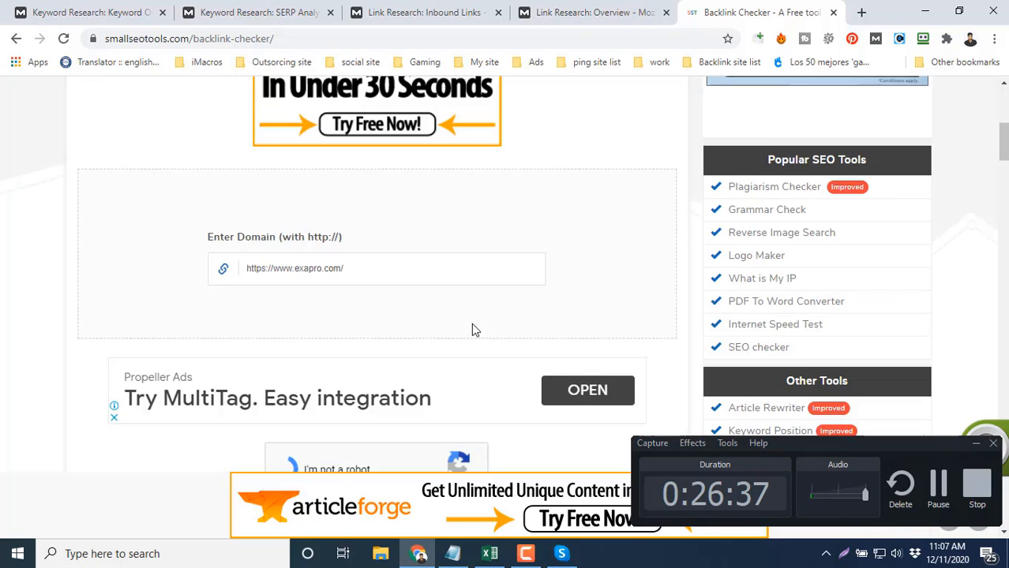
pyautogui.scroll(-2, 473, 327)
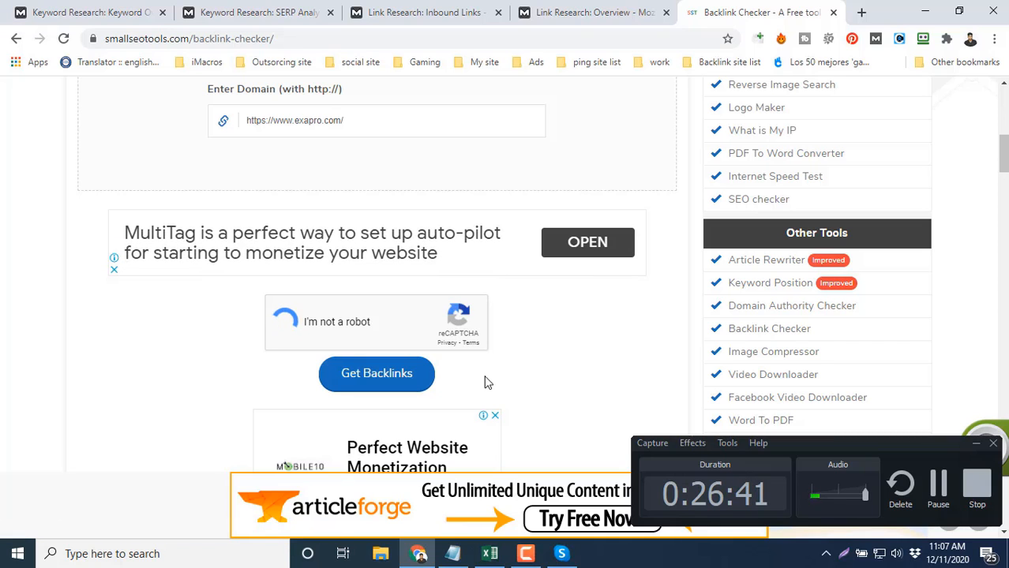
pyautogui.click(489, 553)
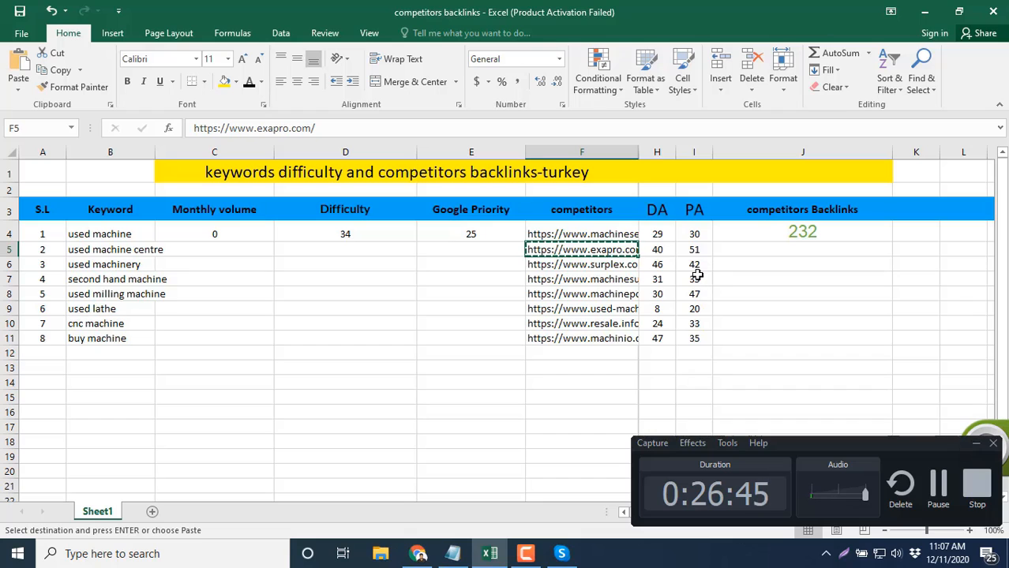
pyautogui.click(81, 234)
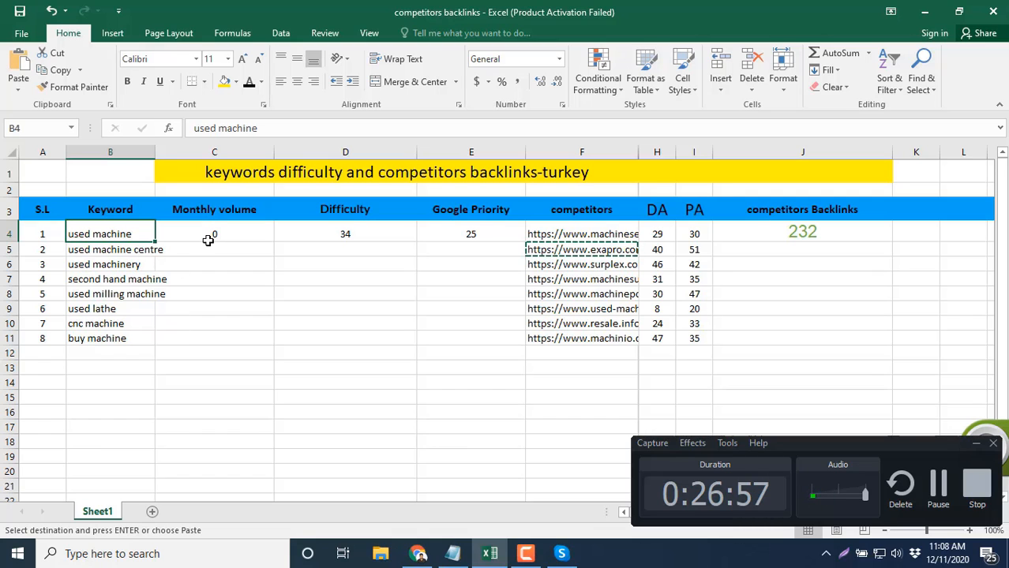
pyautogui.click(449, 554)
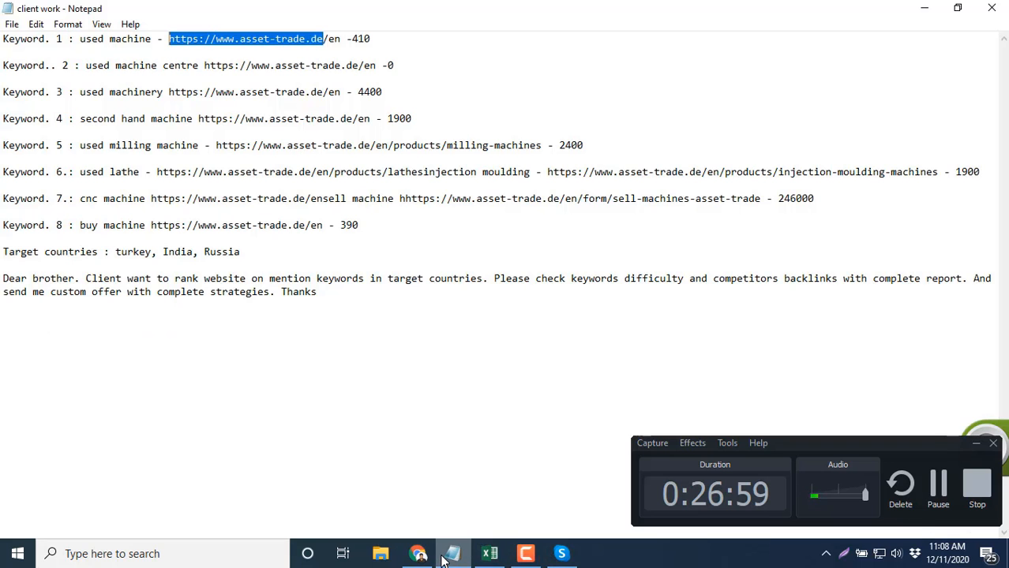
pyautogui.click(417, 554)
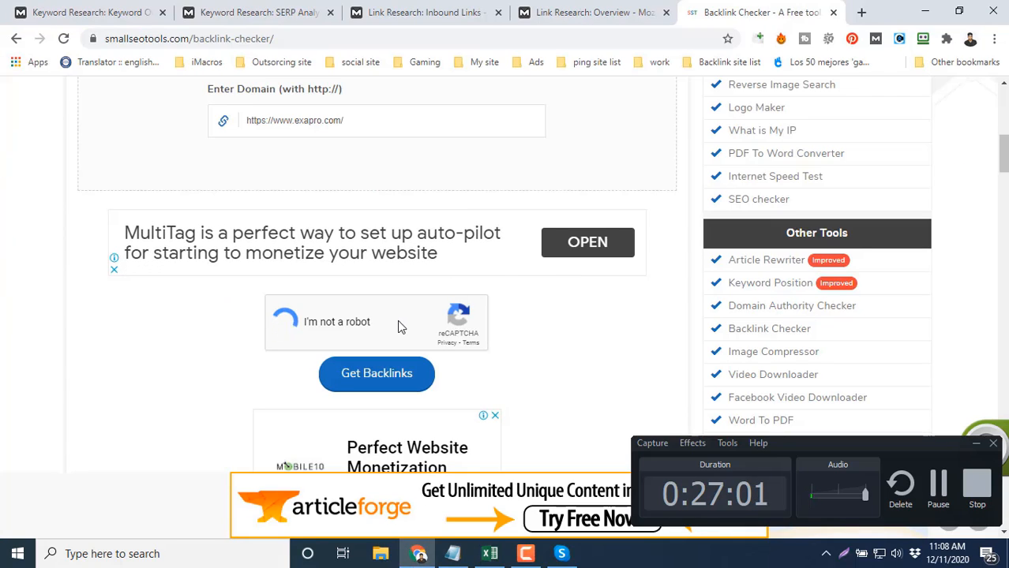
pyautogui.click(342, 32)
pyautogui.press('Return')
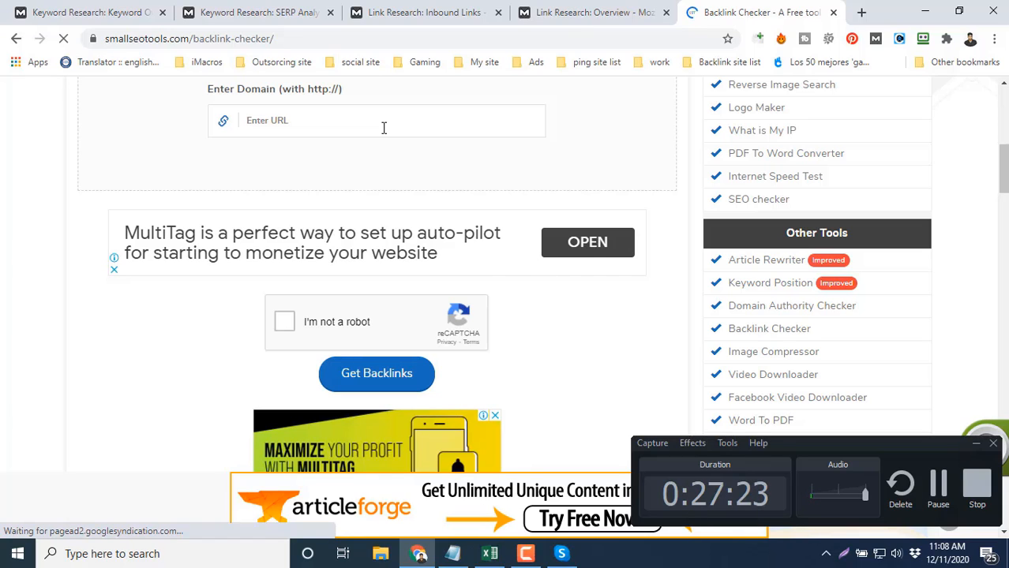
pyautogui.hotkey('ctrl', 'v')
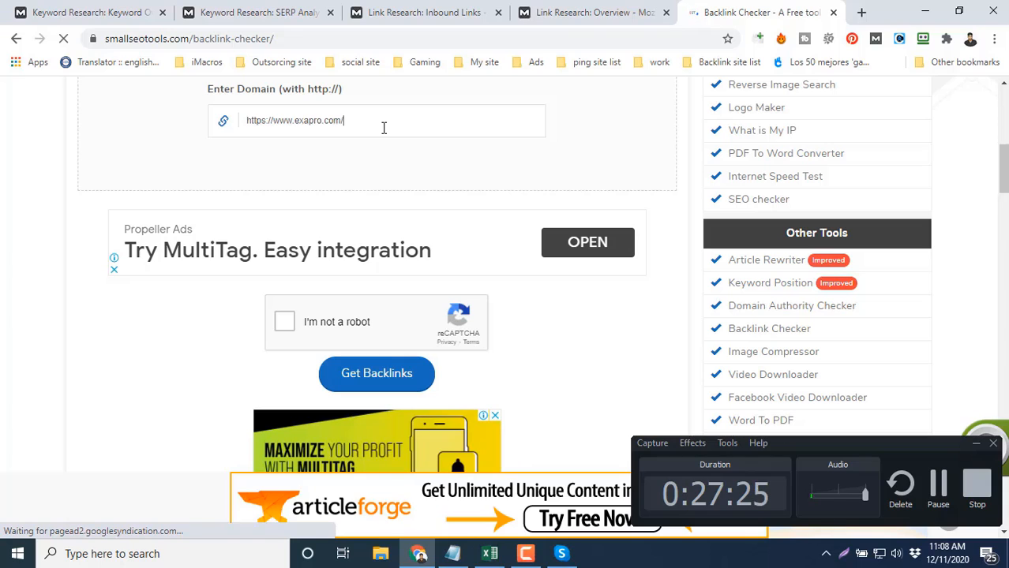
pyautogui.click(285, 320)
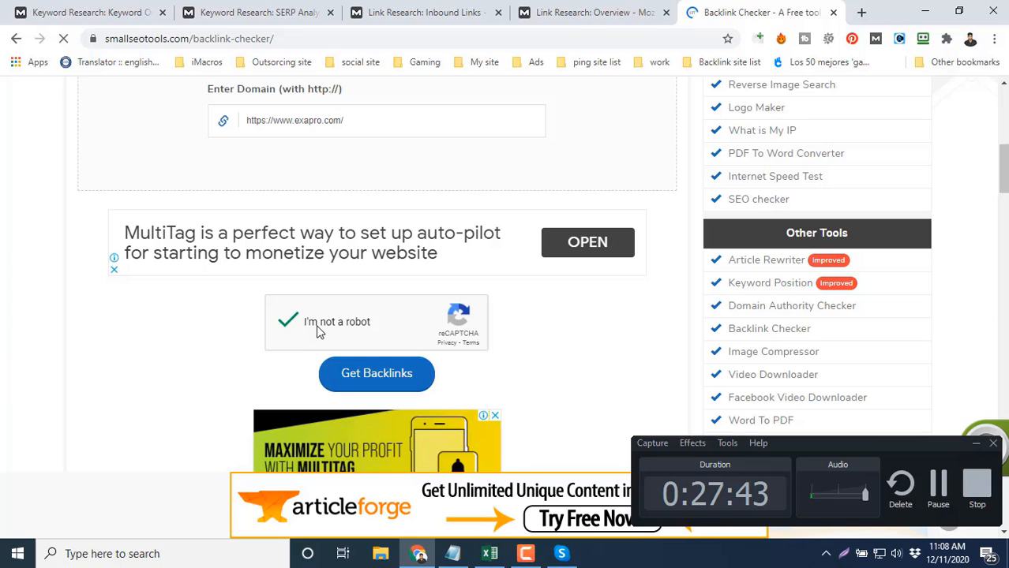
pyautogui.click(378, 382)
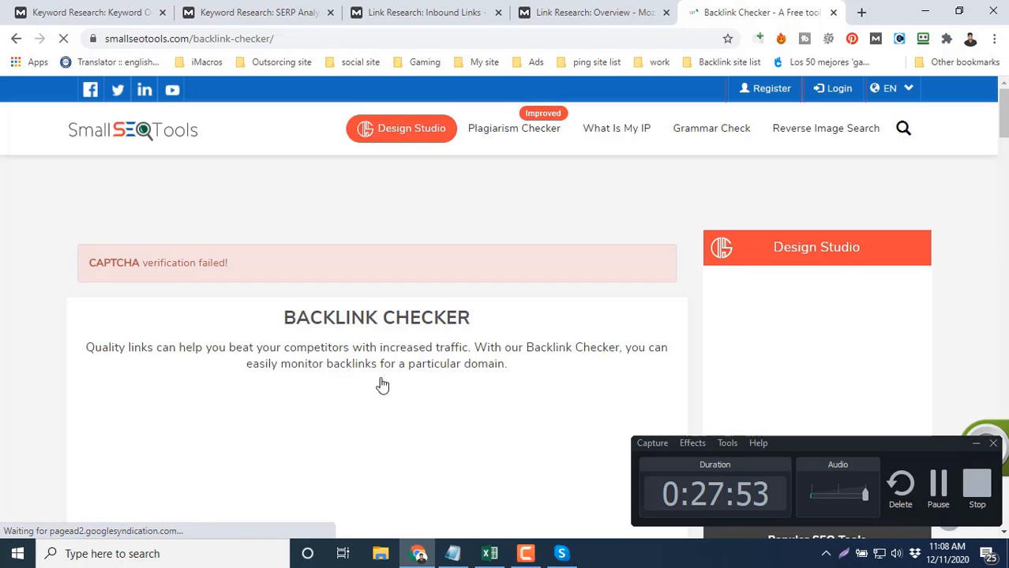
# Complete the reCAPTCHA check again to get exapro.com's backlinks report
pyautogui.scroll(-4, 382, 384)
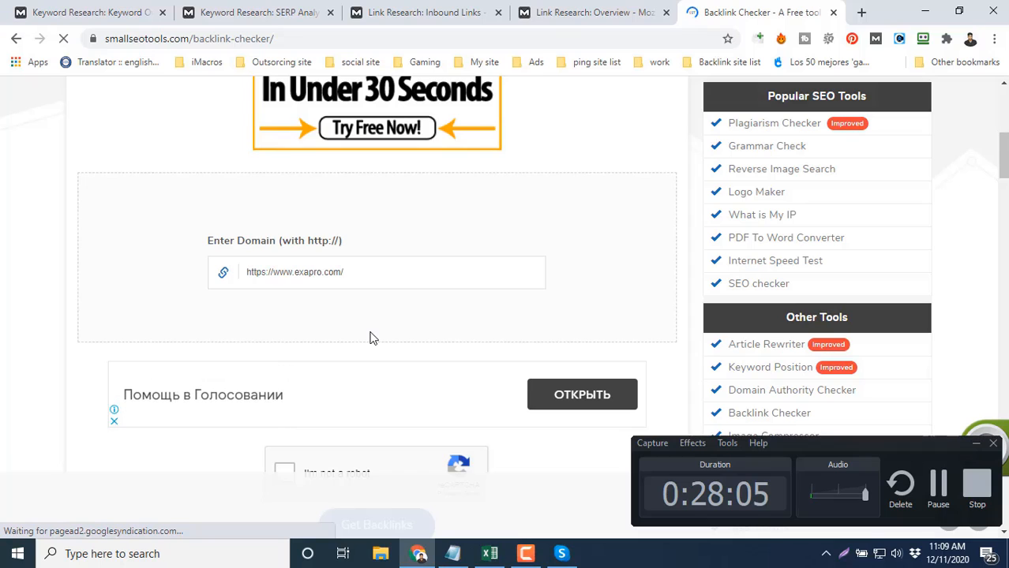
pyautogui.scroll(-3, 367, 317)
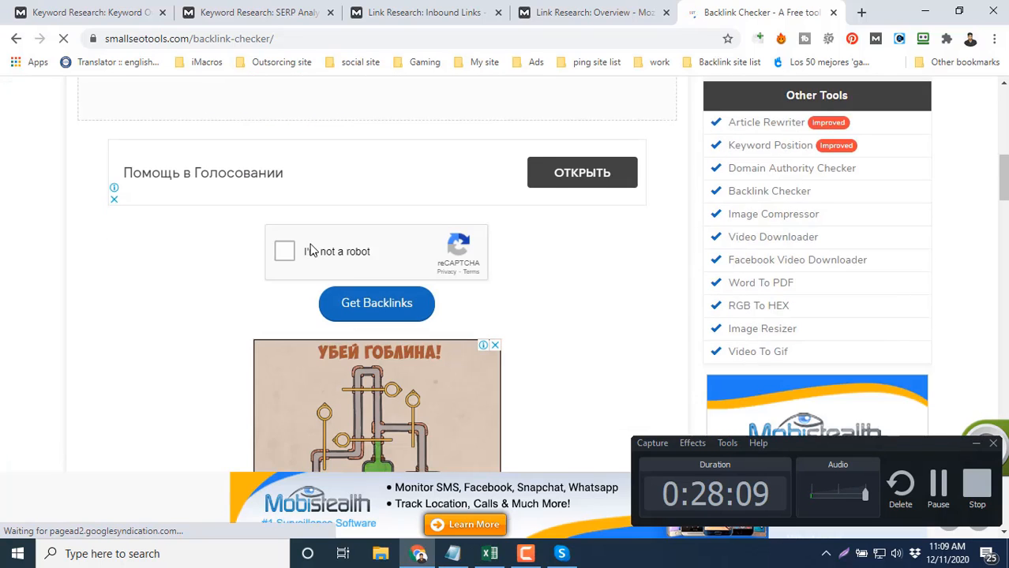
pyautogui.click(306, 251)
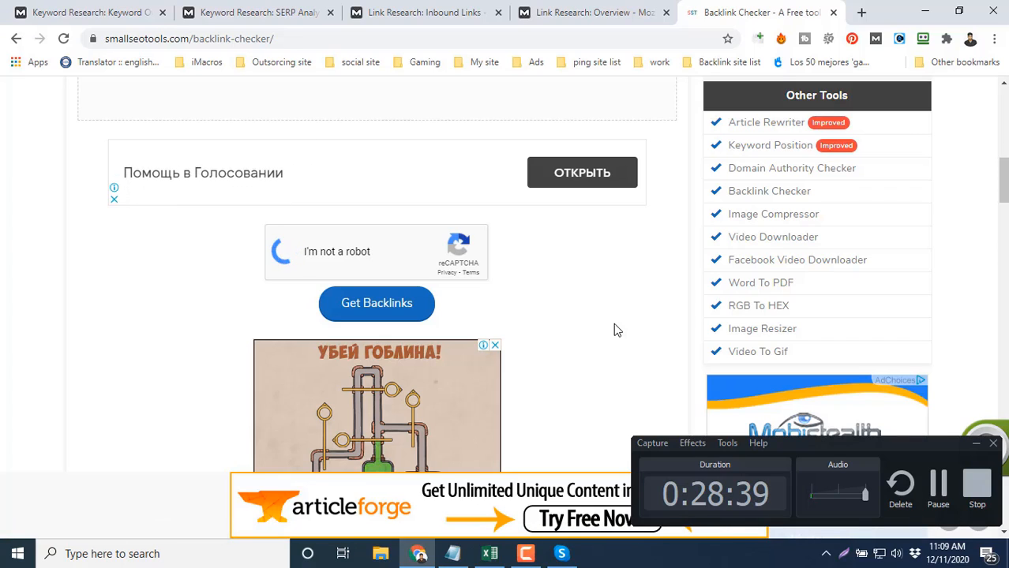
pyautogui.click(931, 489)
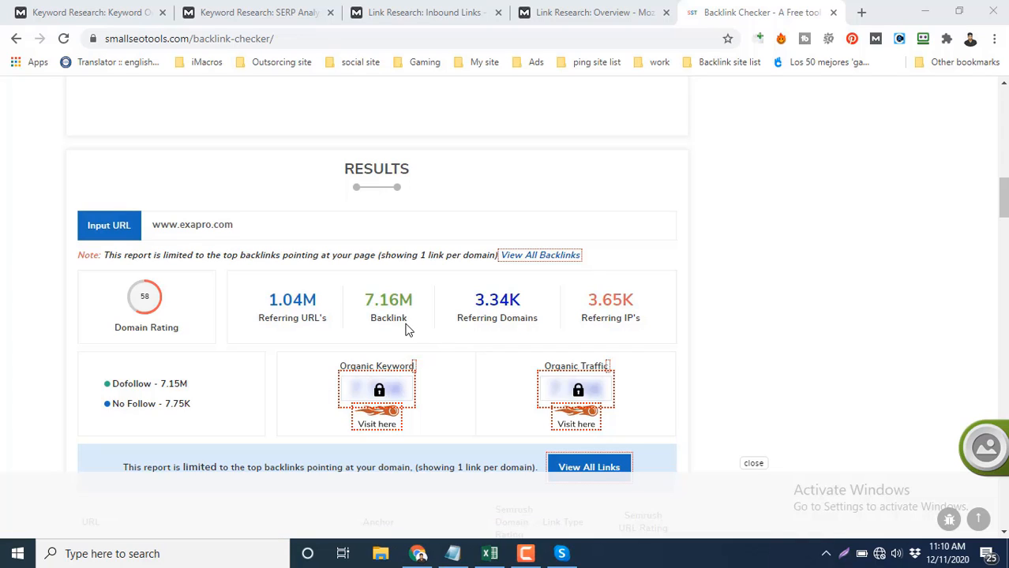
# Enter exapro.com's backlink count from the report as 7.16 m in cell J5 of the Excel sheet and centre it
pyautogui.click(489, 553)
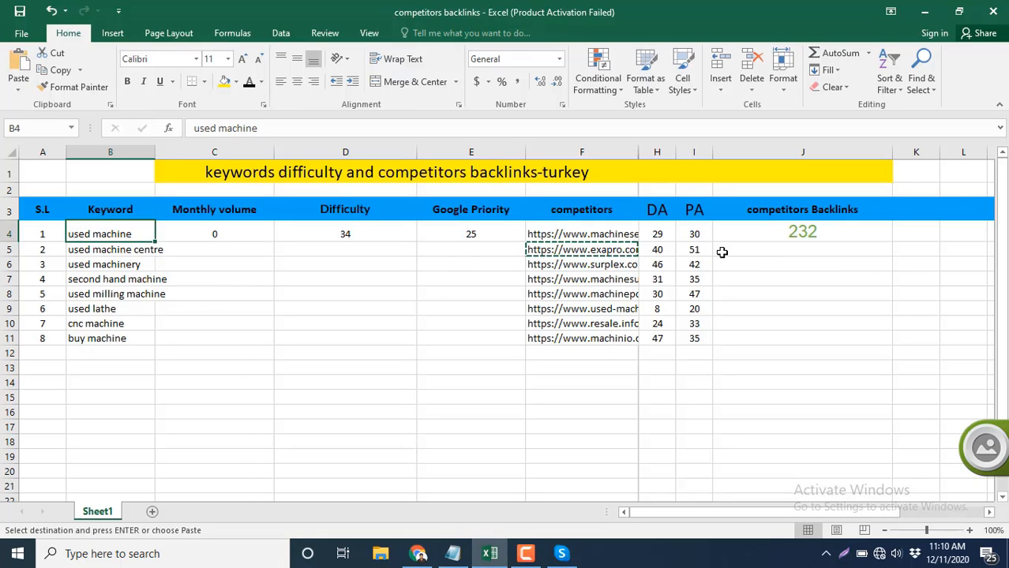
pyautogui.click(765, 250)
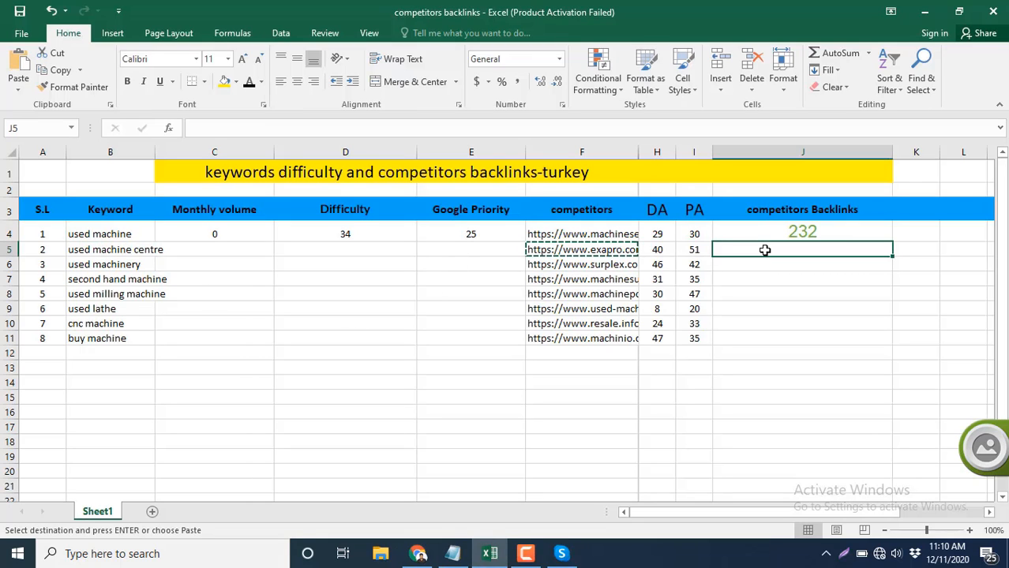
pyautogui.write('7.1')
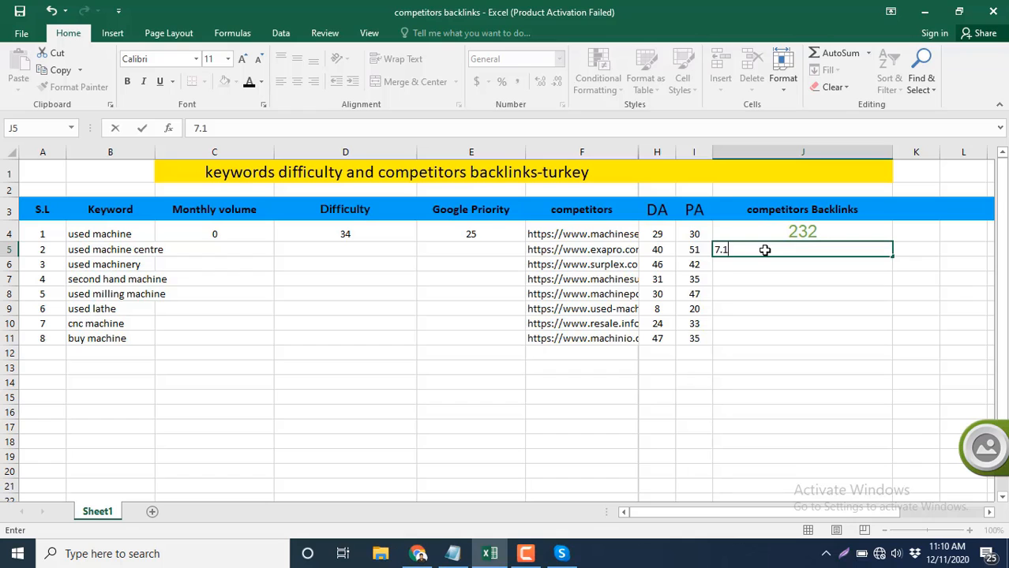
pyautogui.click(418, 553)
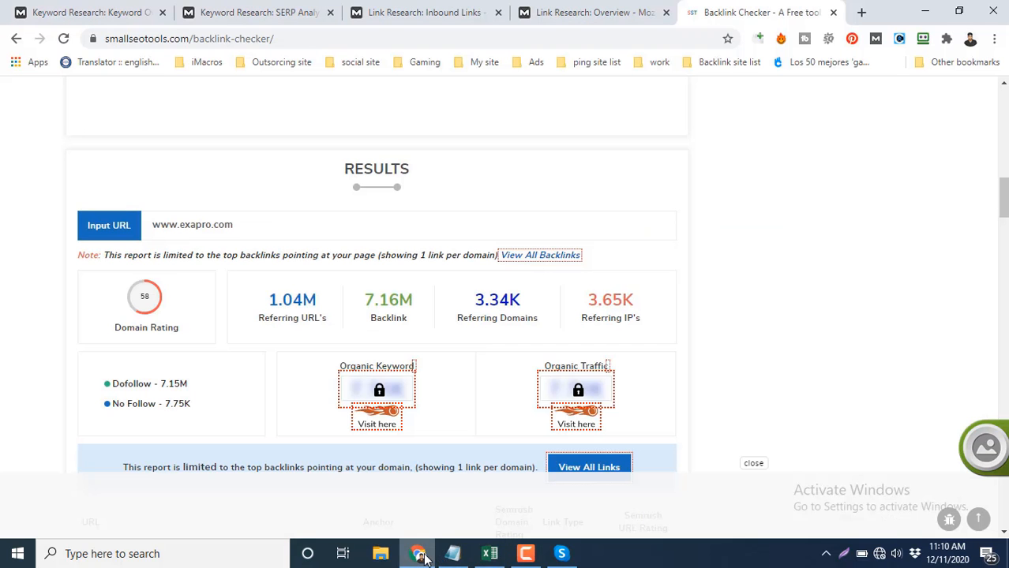
pyautogui.click(419, 553)
pyautogui.write('.1')
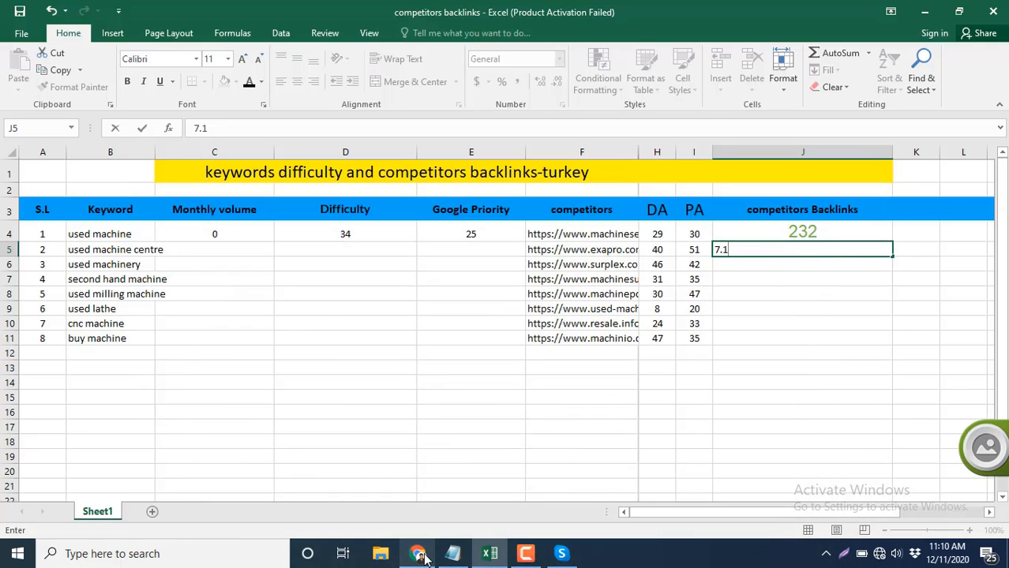
pyautogui.write('6 m')
pyautogui.click(772, 324)
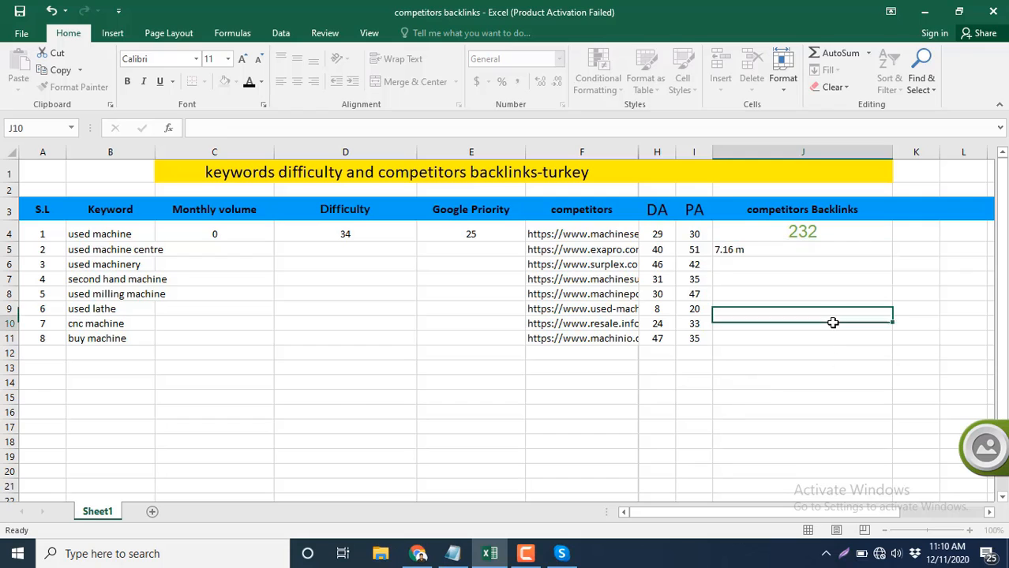
pyautogui.click(738, 247)
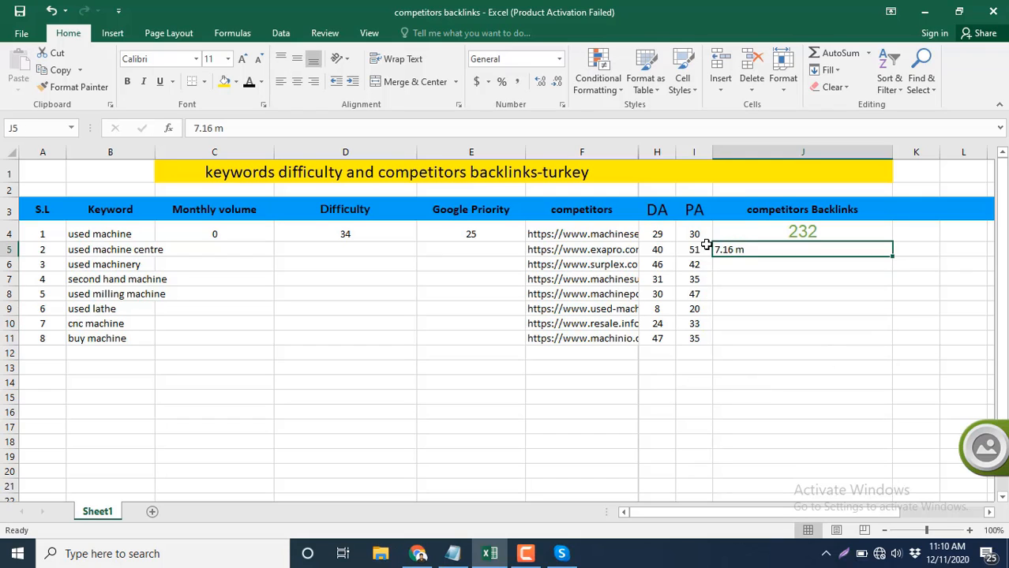
pyautogui.click(297, 81)
pyautogui.click(805, 329)
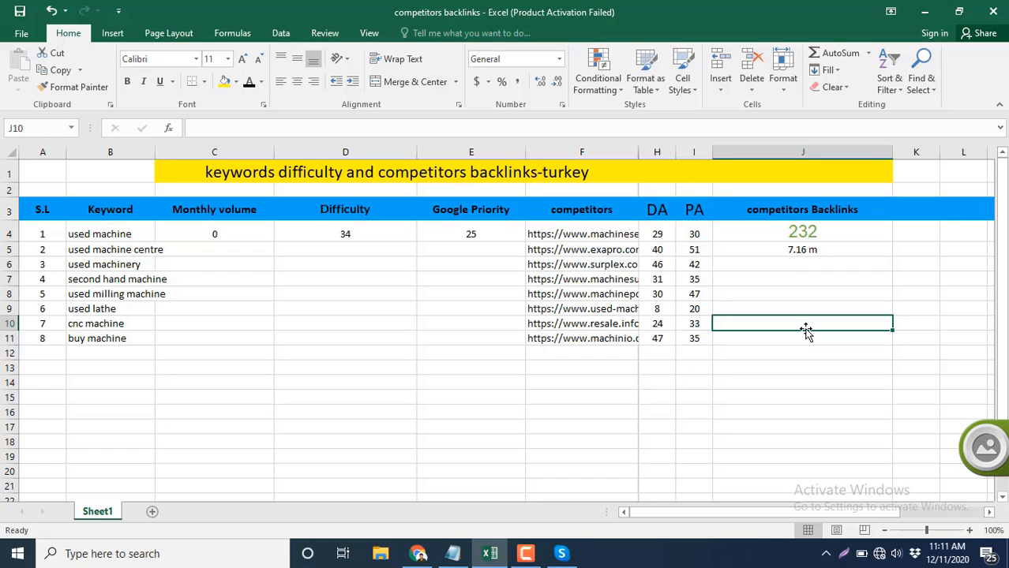
pyautogui.click(525, 553)
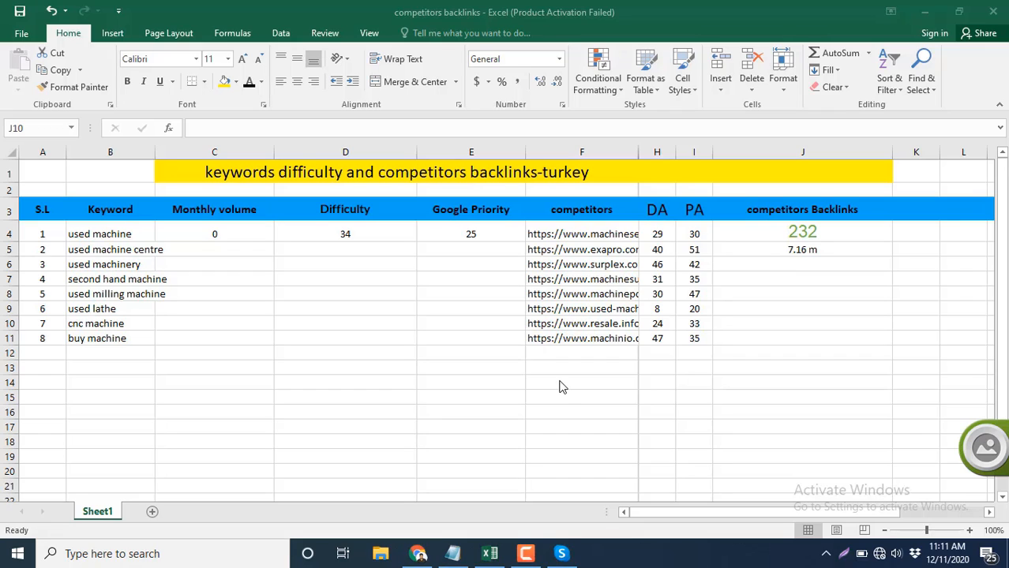
pyautogui.click(526, 553)
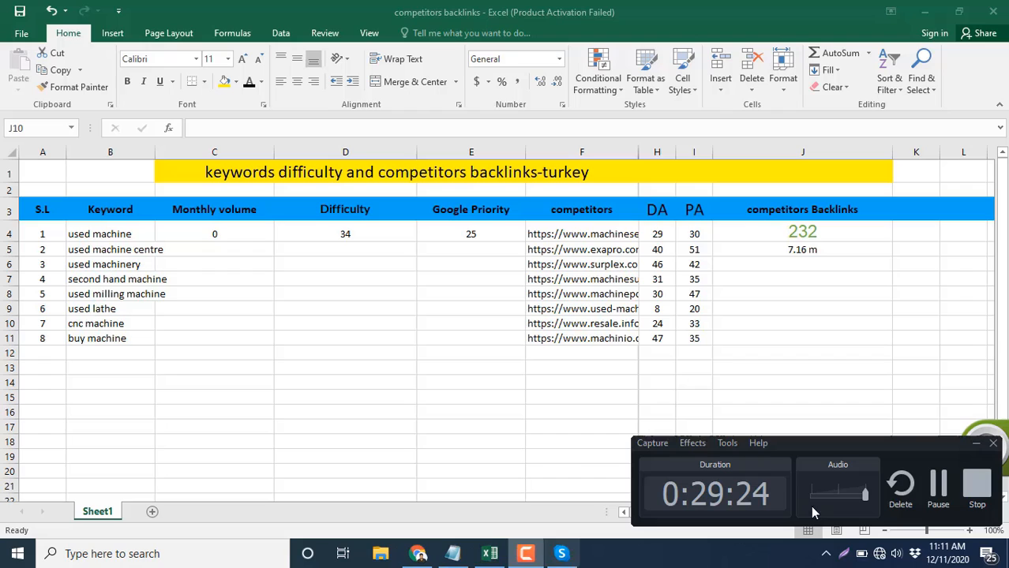
pyautogui.click(939, 494)
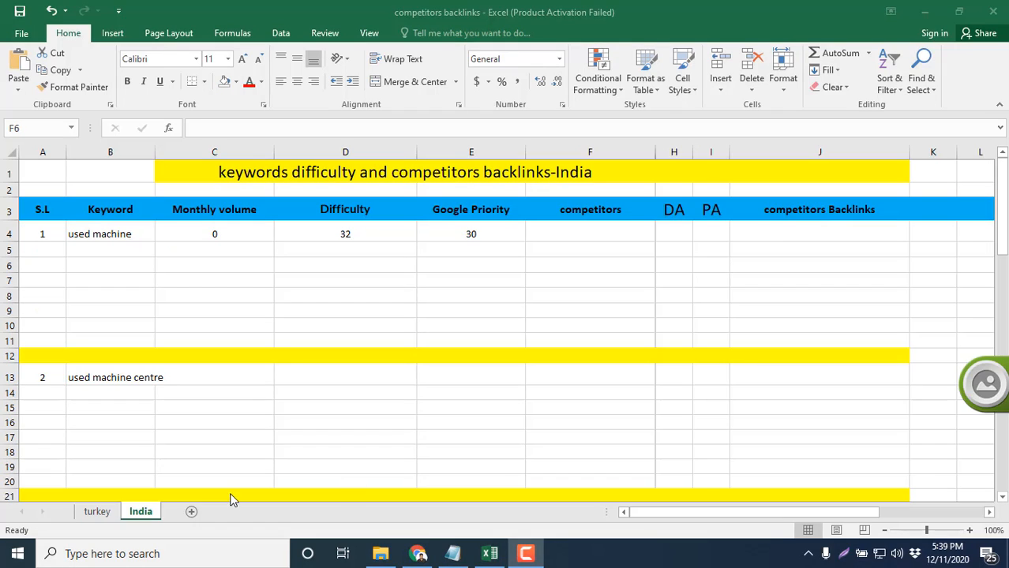
# Open the turkey sheet and look over its keyword difficulty and competitor backlinks data
pyautogui.click(123, 507)
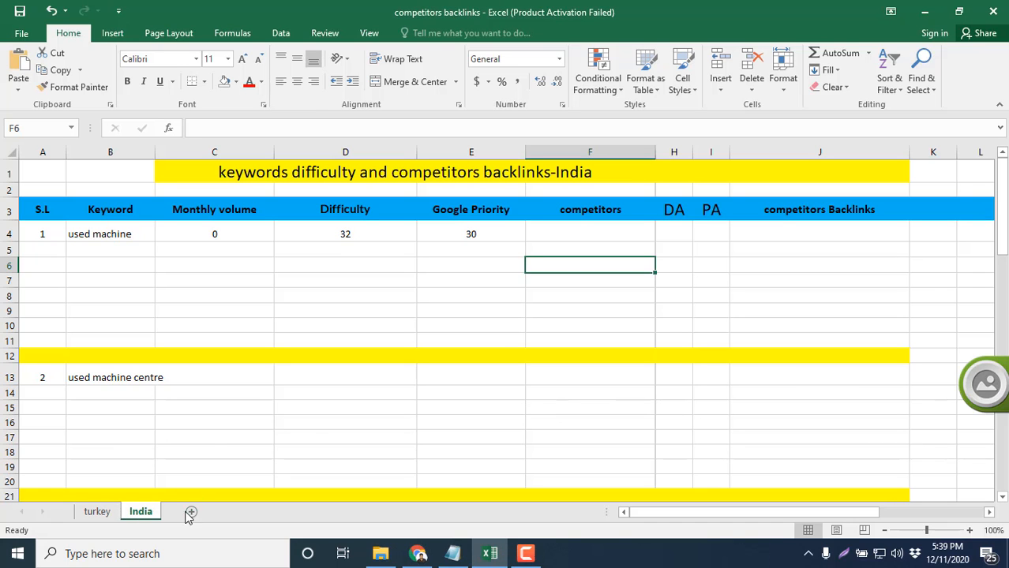
pyautogui.click(97, 512)
pyautogui.click(446, 311)
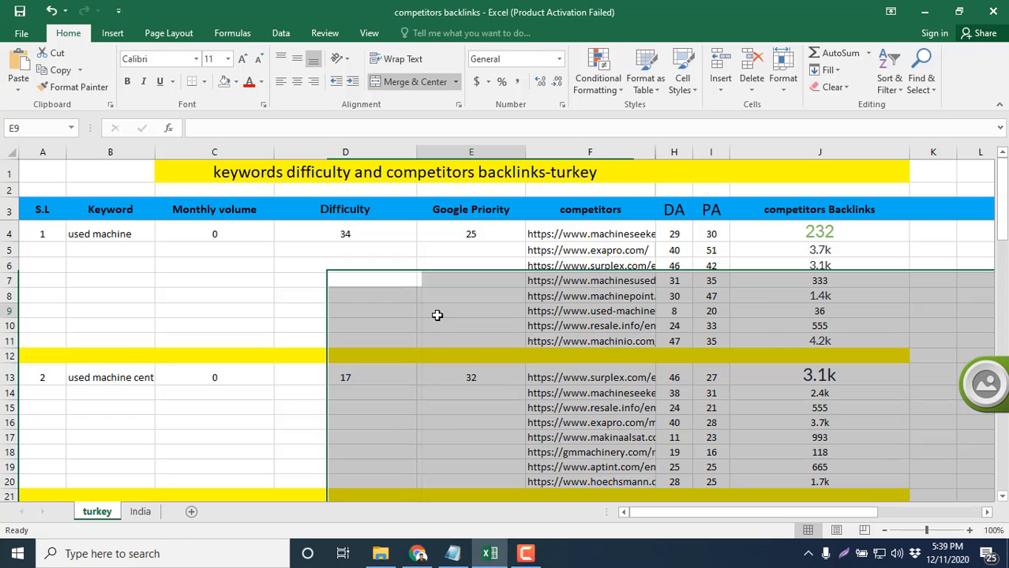
pyautogui.scroll(-6, 457, 307)
pyautogui.scroll(6, 456, 307)
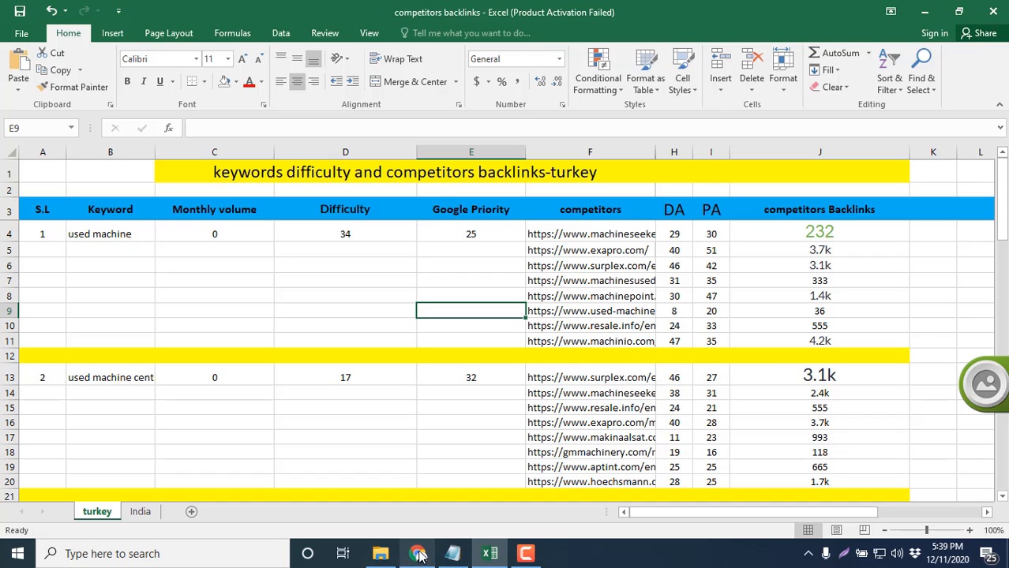
# Review the client work notes in Notepad for the keywords, target countries and the requested report
pyautogui.click(452, 553)
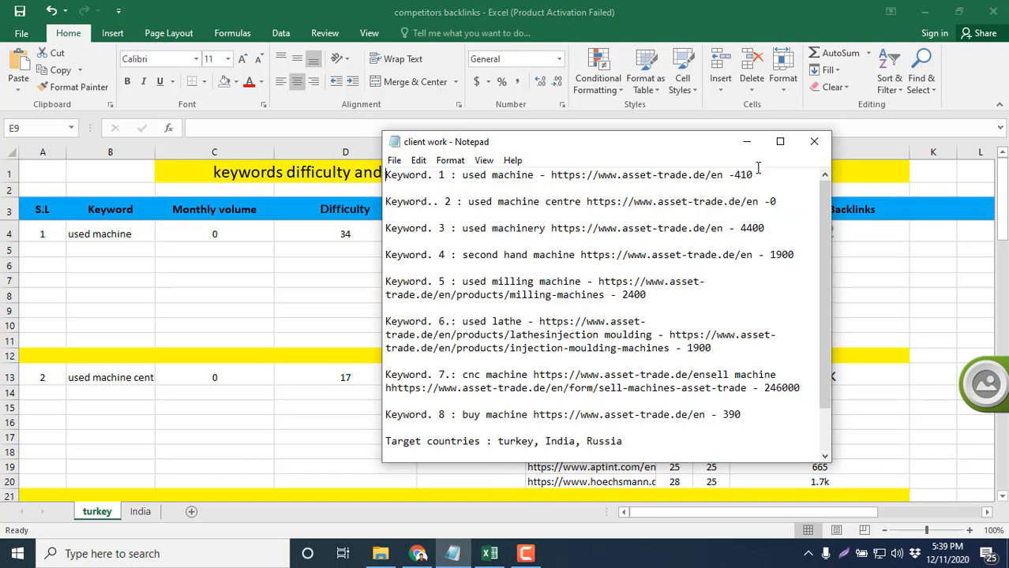
pyautogui.click(779, 143)
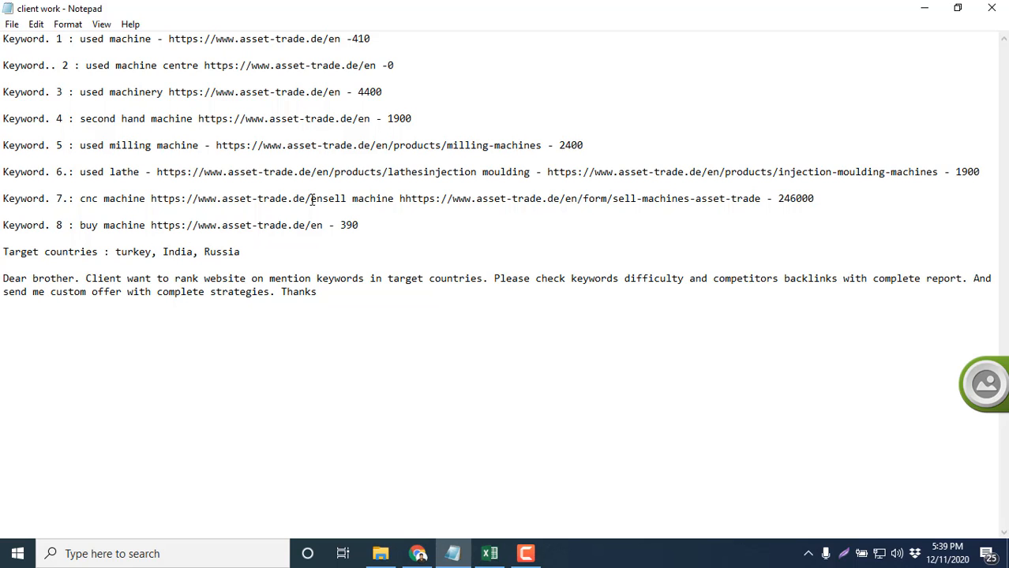
pyautogui.click(915, 9)
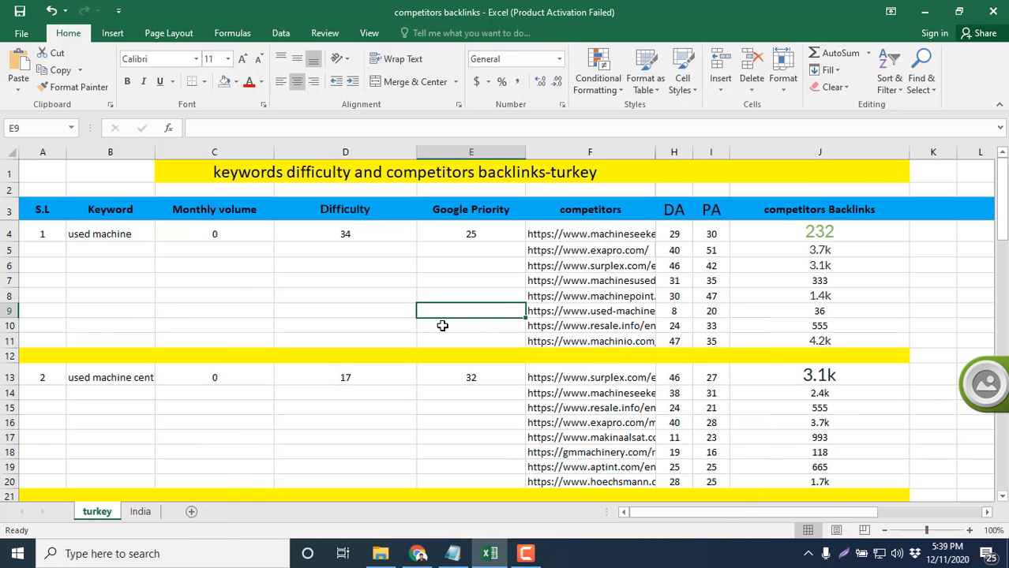
# Look through the turkey sheet in Excel from keyword 1 to keyword 8, checking difficulty, priority and competitor backlinks
pyautogui.scroll(-5, 220, 295)
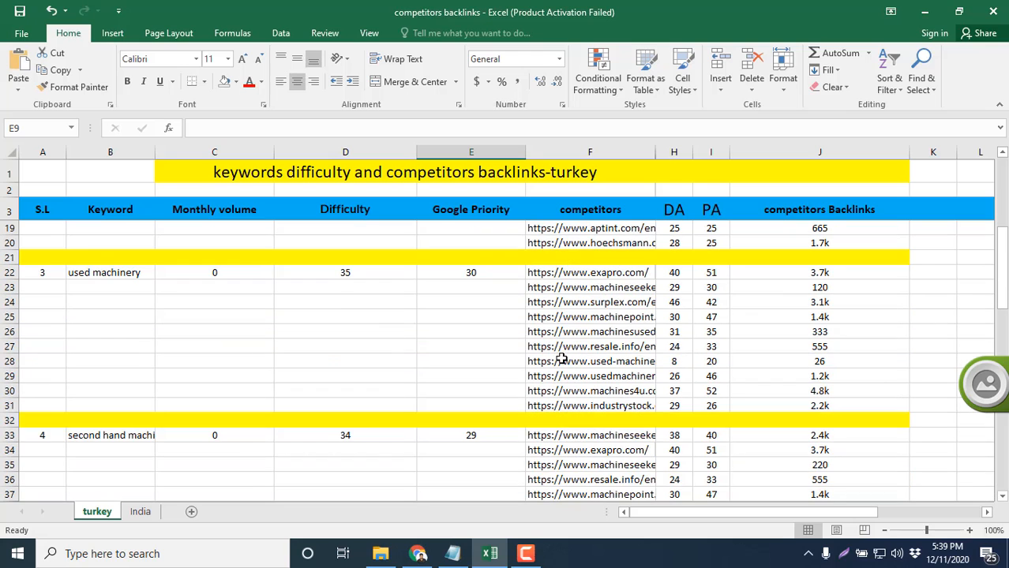
pyautogui.scroll(-7, 781, 339)
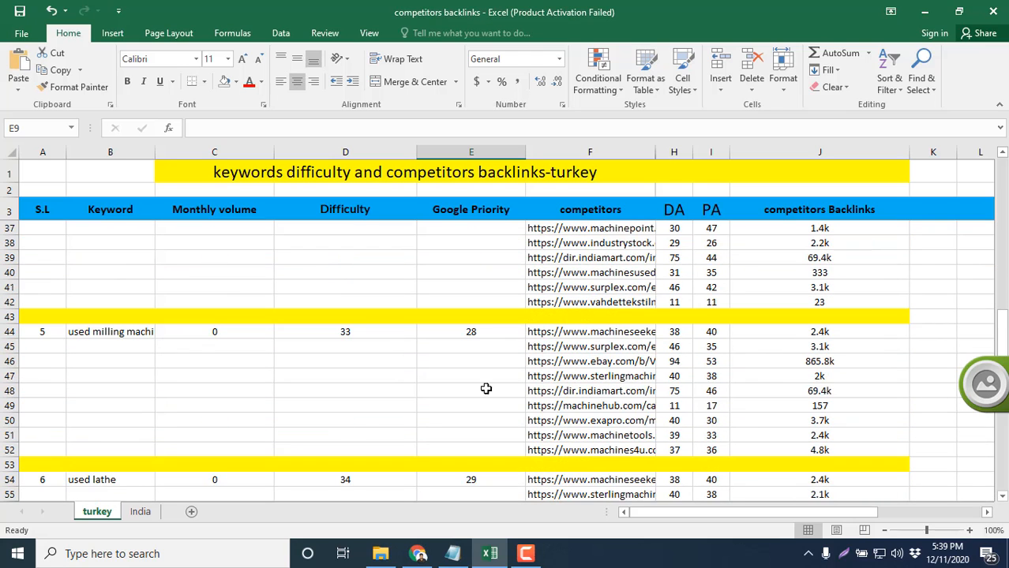
pyautogui.scroll(-2, 787, 424)
pyautogui.scroll(-5, 543, 455)
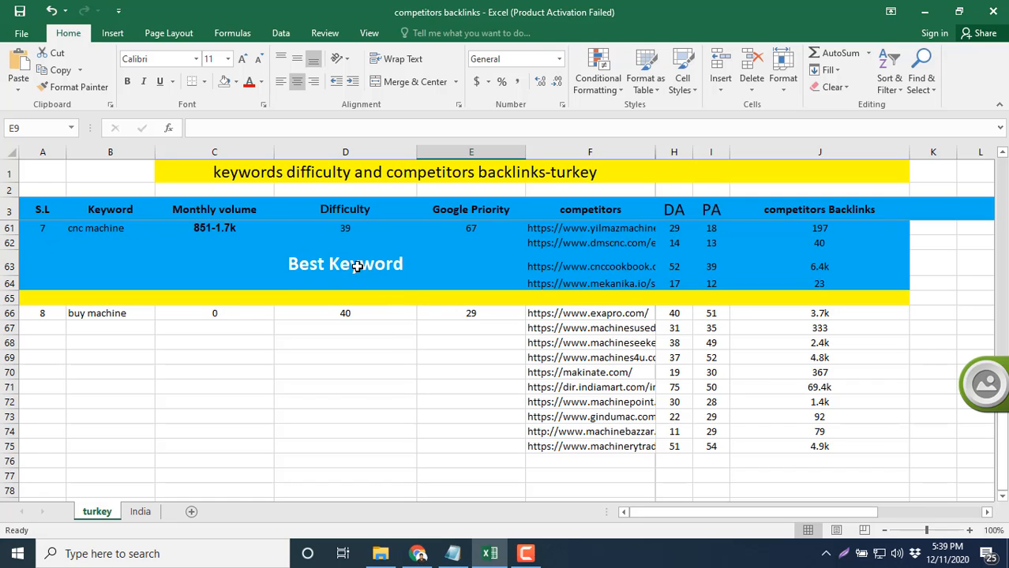
pyautogui.scroll(-2, 356, 266)
pyautogui.scroll(15, 544, 301)
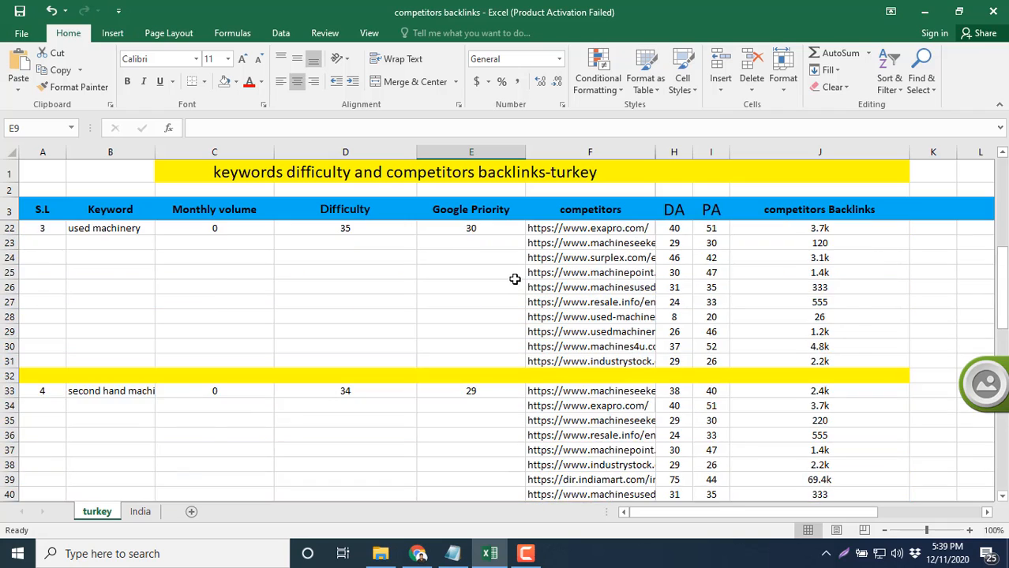
pyautogui.scroll(6, 511, 274)
pyautogui.click(375, 266)
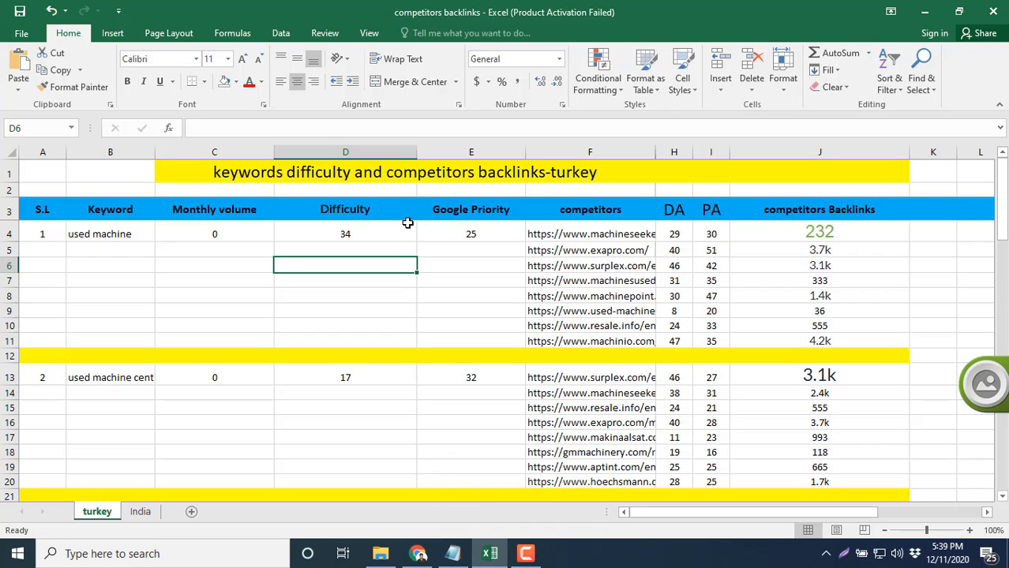
pyautogui.click(525, 553)
# Open the India sheet and copy the keyword "used machine" from cell B4
pyautogui.click(140, 512)
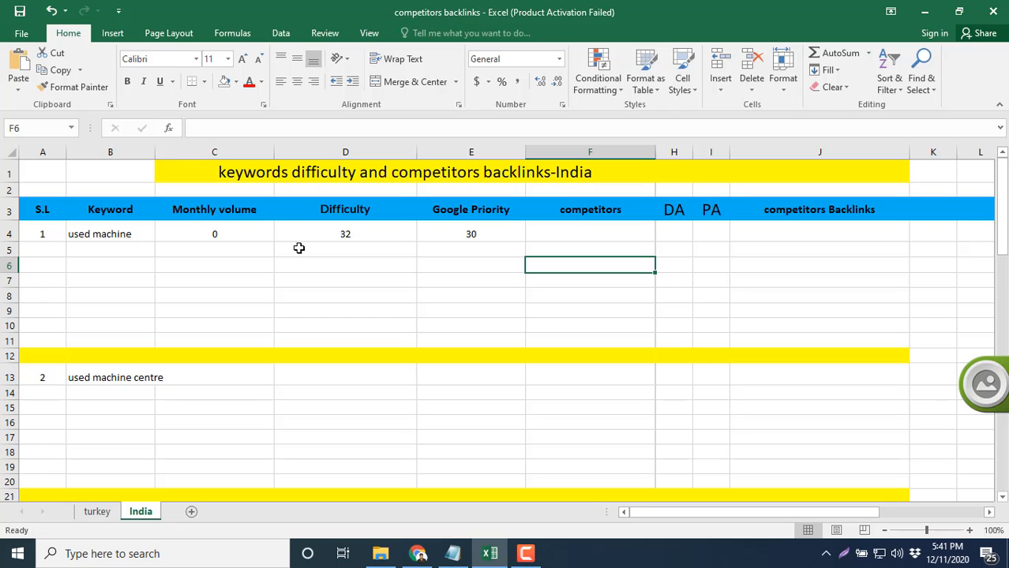
pyautogui.click(131, 237)
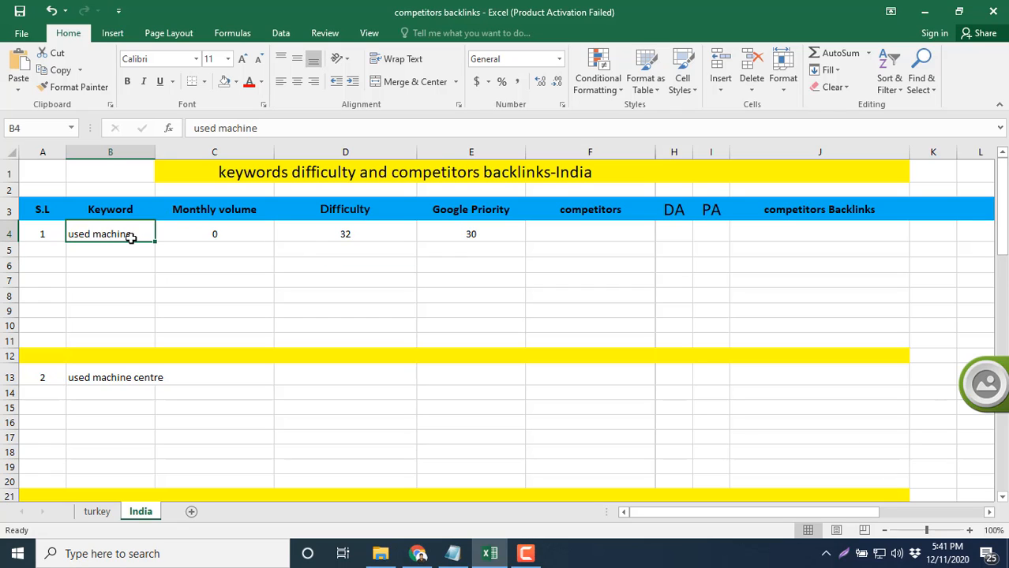
pyautogui.hotkey('ctrl', 'c')
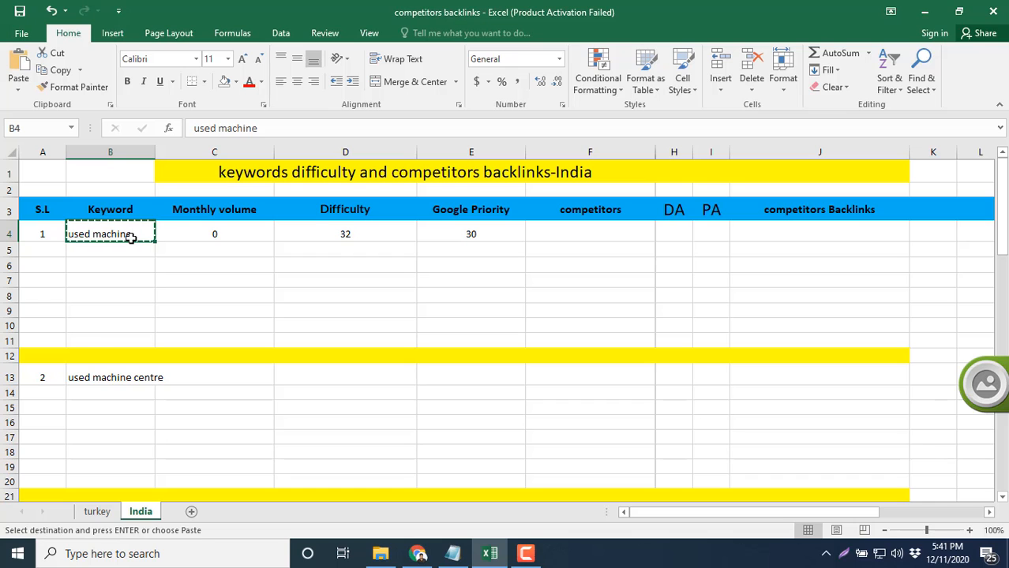
# Switch to Moz Keyword Explorer in Chrome and set the search region to India - en-IN
pyautogui.click(417, 554)
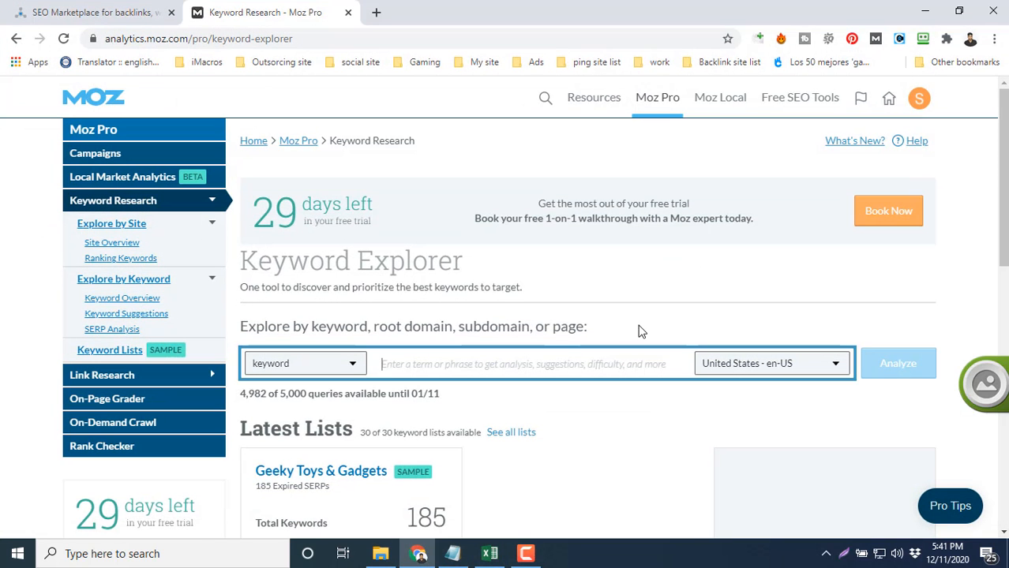
pyautogui.click(796, 365)
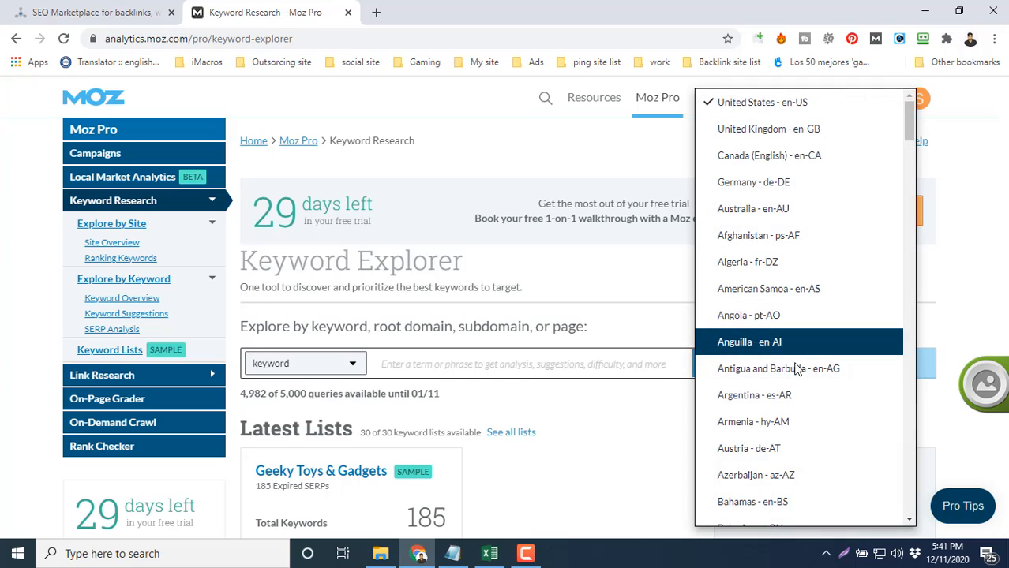
pyautogui.scroll(-2, 782, 300)
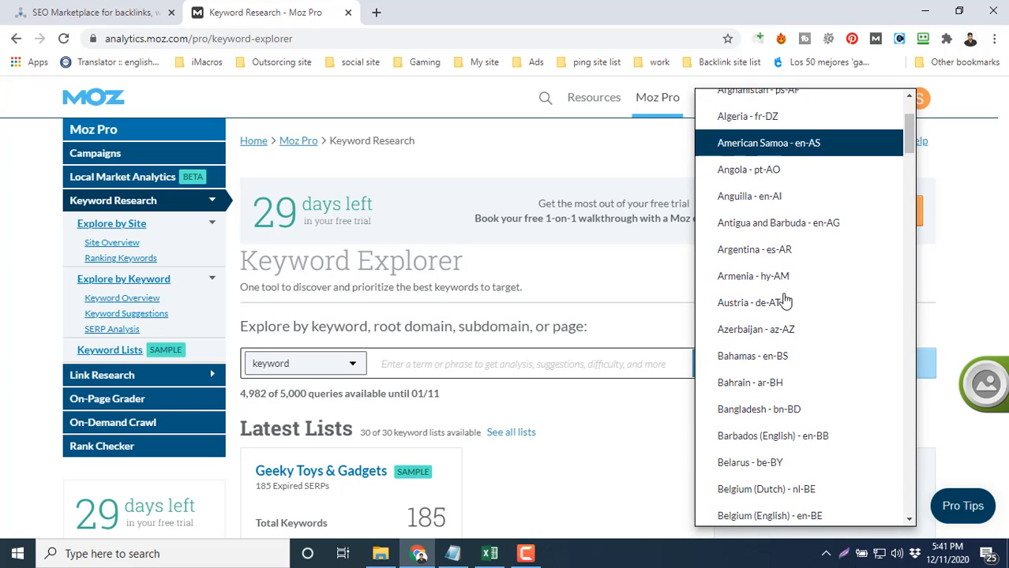
pyautogui.scroll(-5, 783, 301)
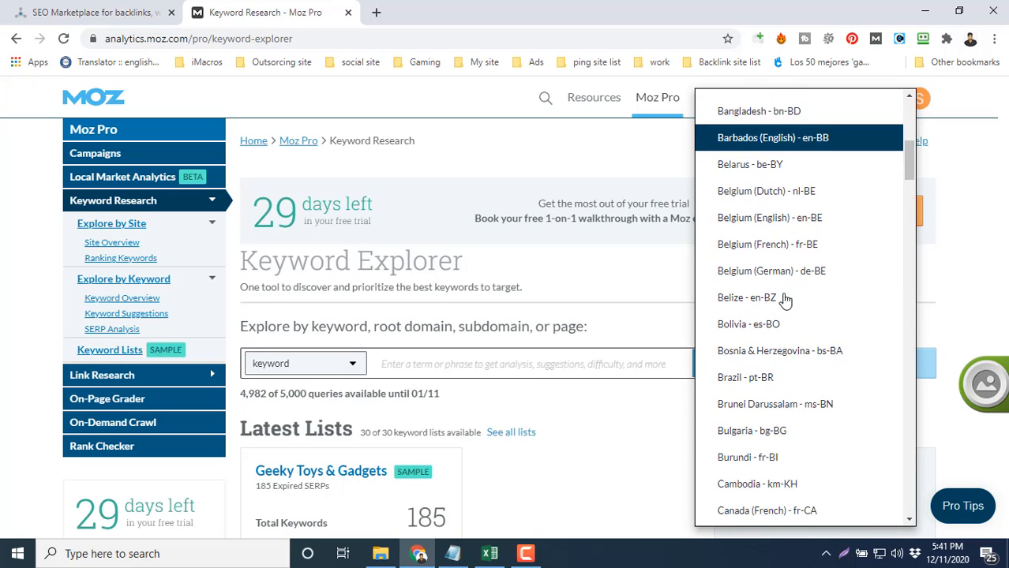
pyautogui.scroll(-5, 783, 301)
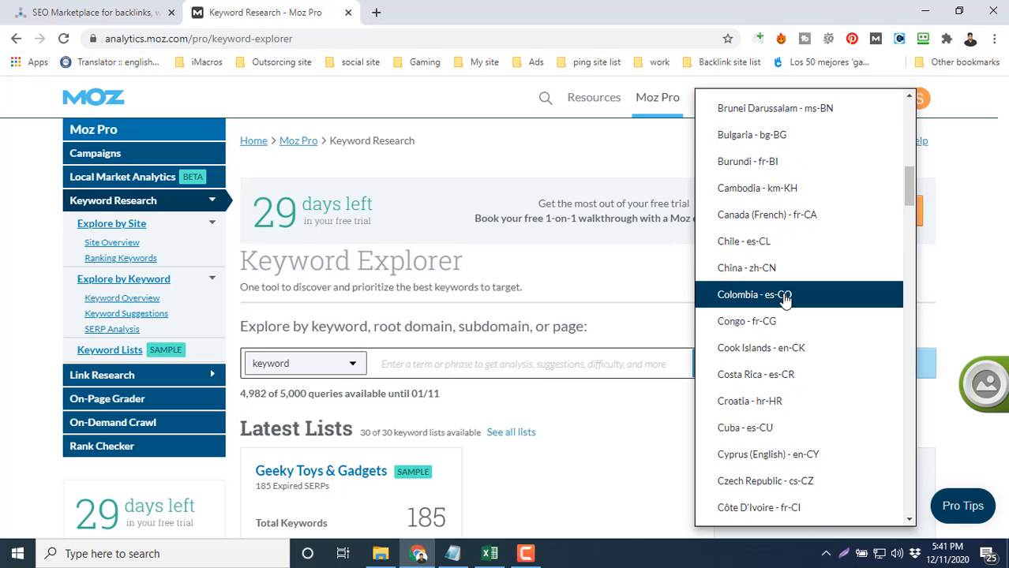
pyautogui.scroll(-5, 784, 300)
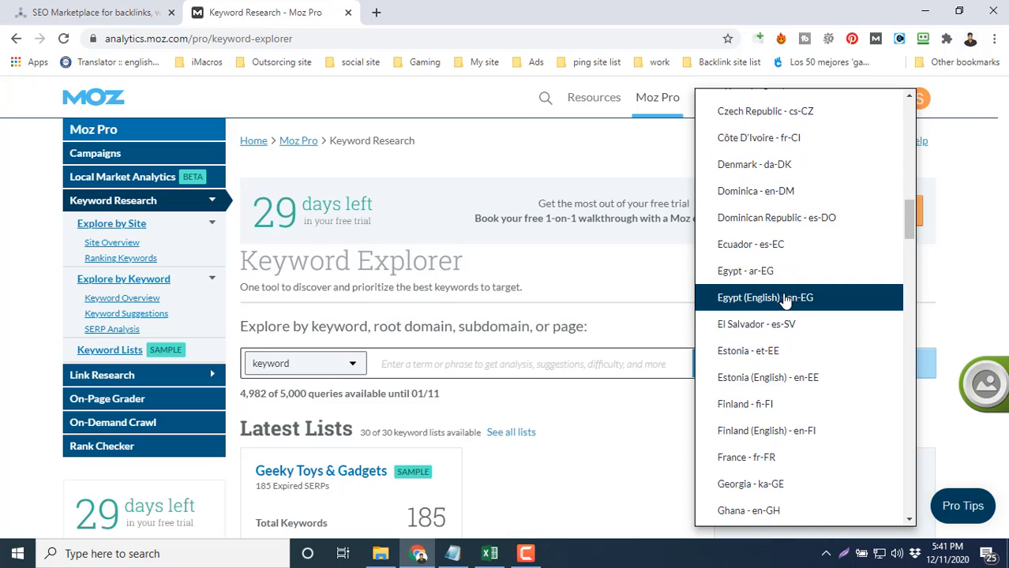
pyautogui.scroll(-5, 783, 300)
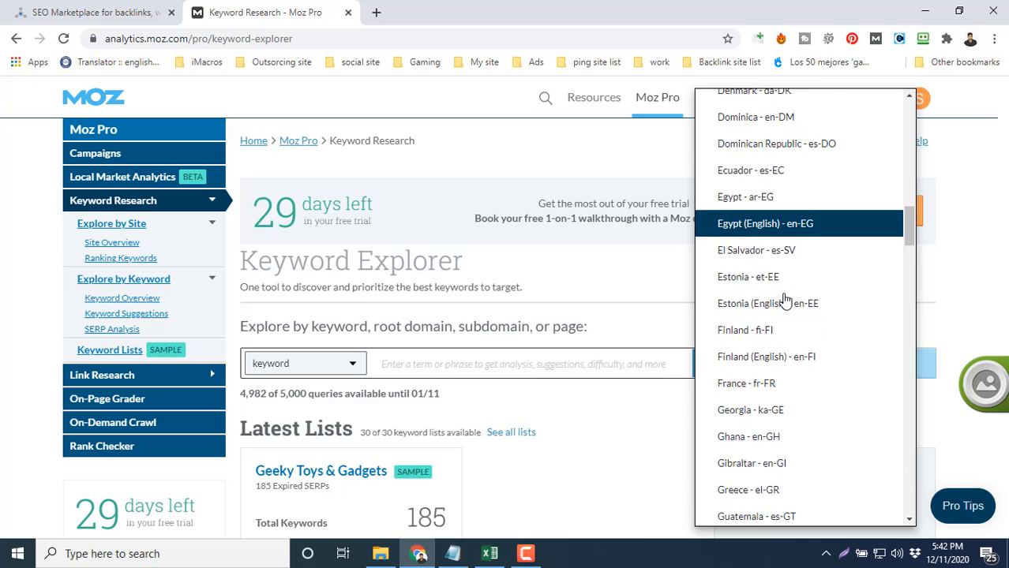
pyautogui.scroll(-2, 785, 301)
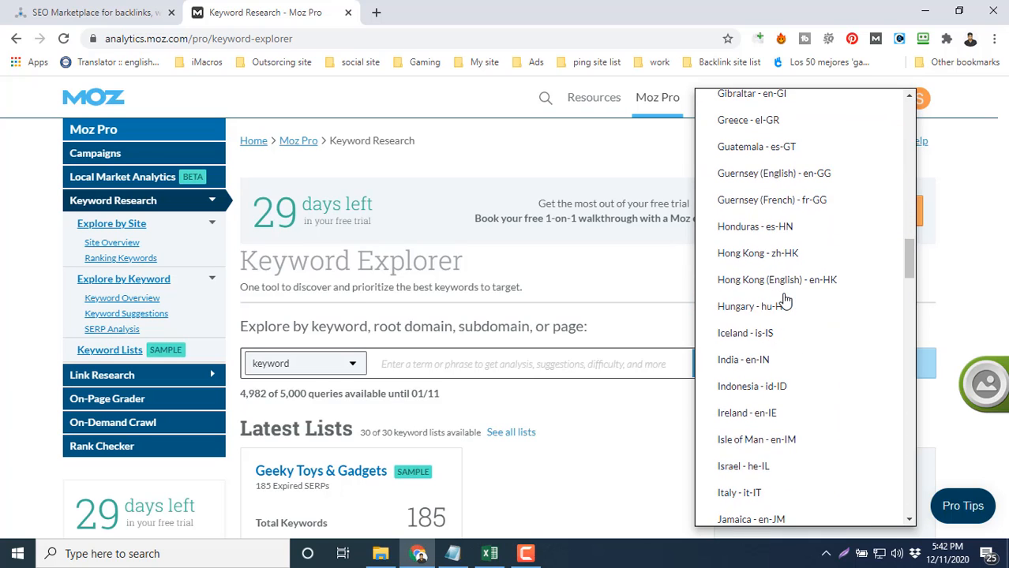
pyautogui.click(768, 363)
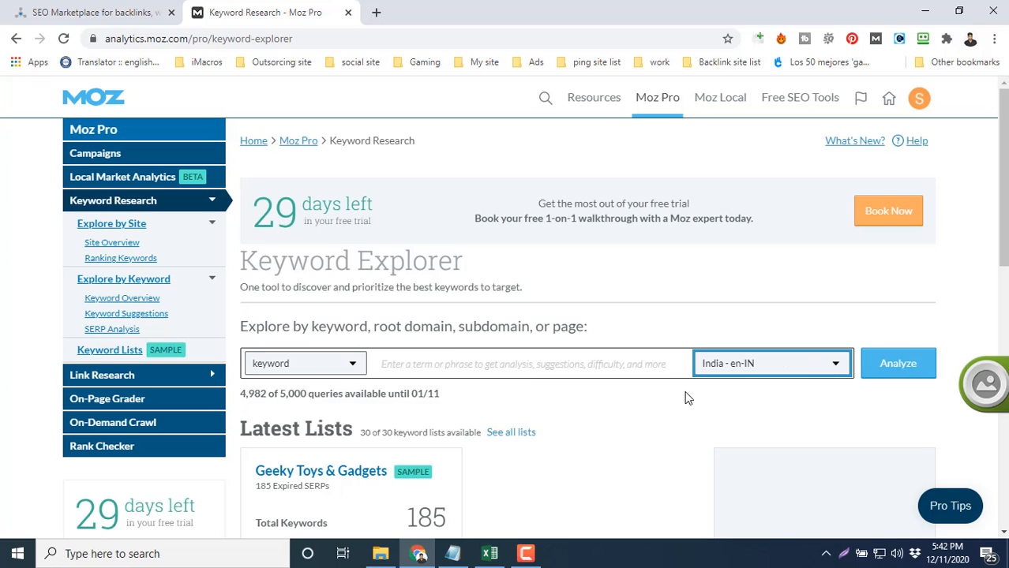
# Enter "used machine" as the keyword and analyze it
pyautogui.click(538, 364)
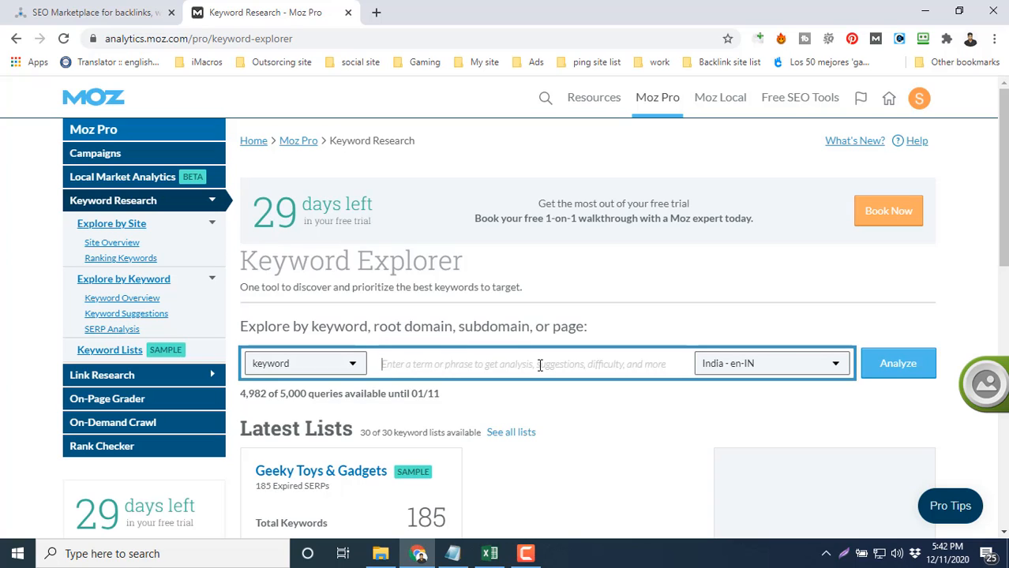
pyautogui.write('used machine')
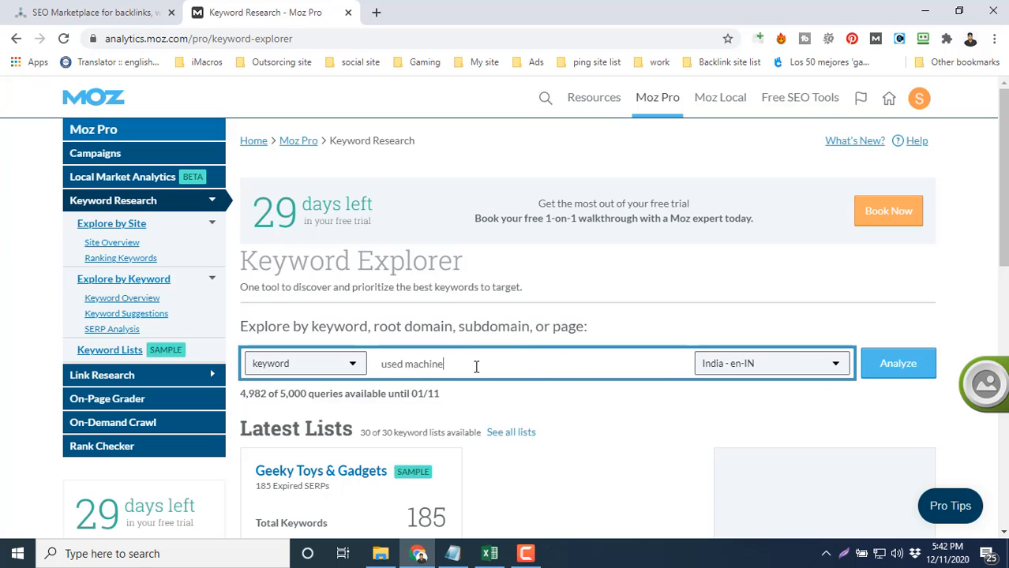
pyautogui.click(901, 364)
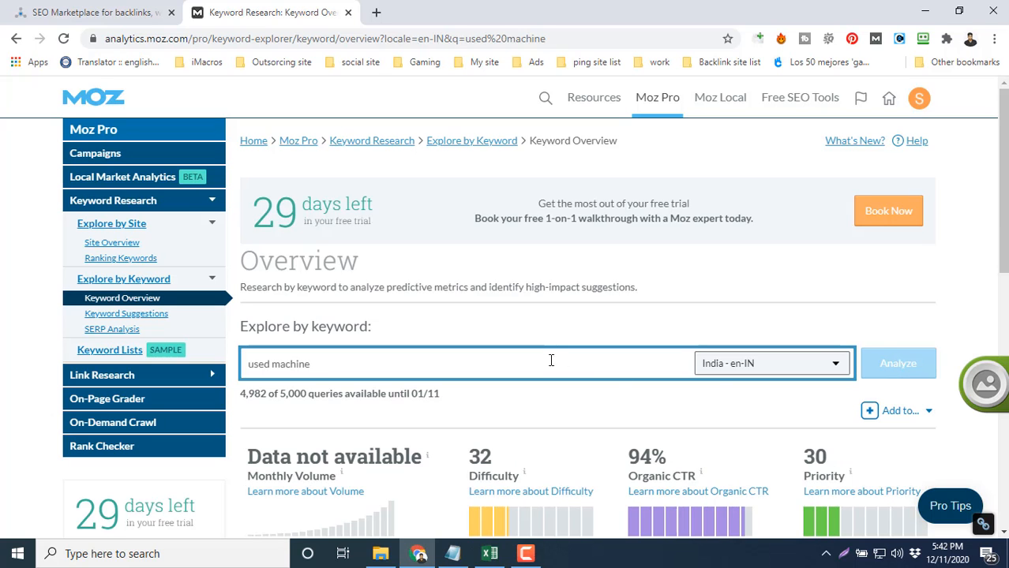
# Compare Moz's monthly volume, difficulty and priority for "used machine" with row 4 of the India sheet in Excel, ending at its competitors cell
pyautogui.scroll(-2, 556, 362)
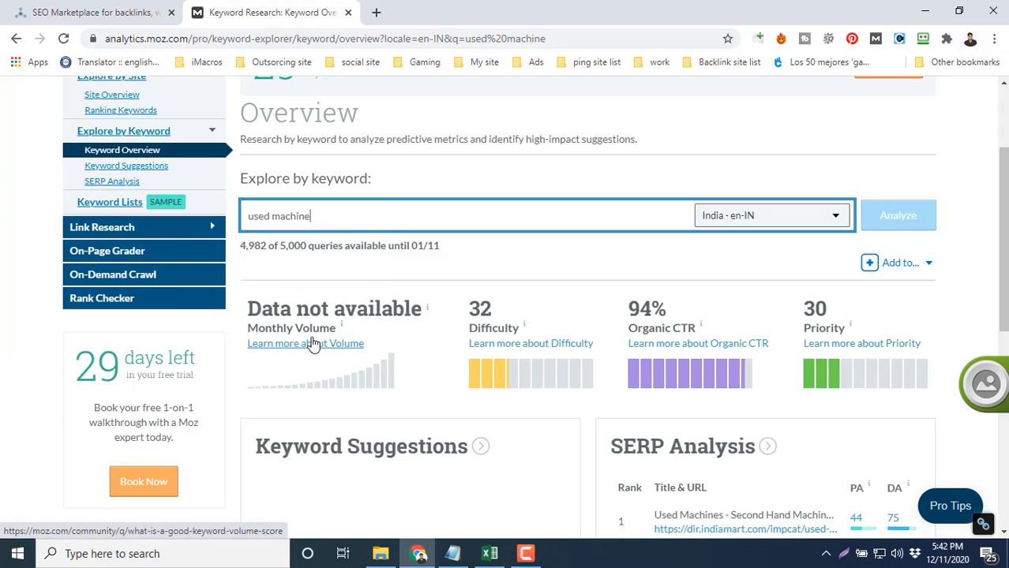
pyautogui.moveTo(322, 340)
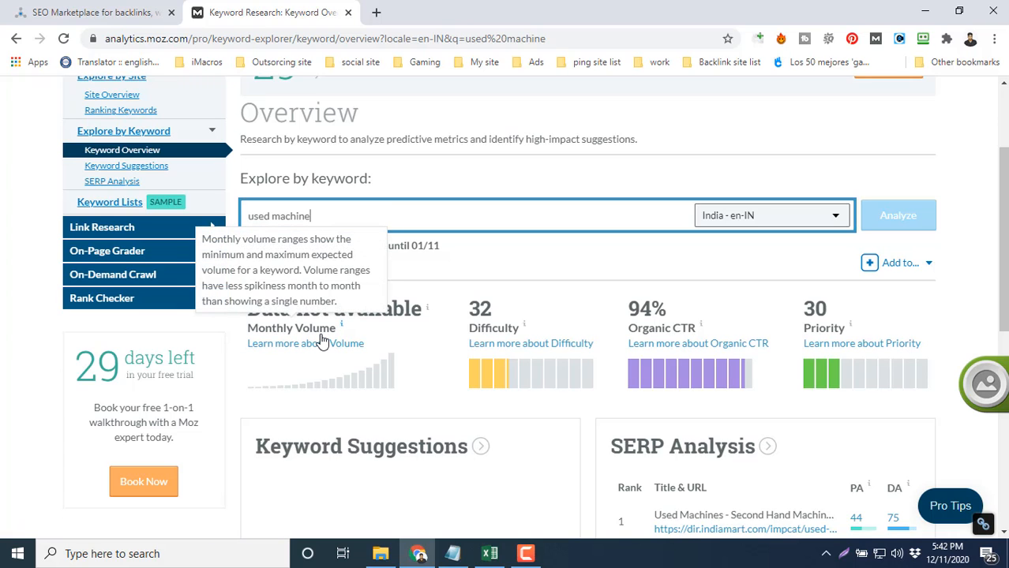
pyautogui.click(491, 553)
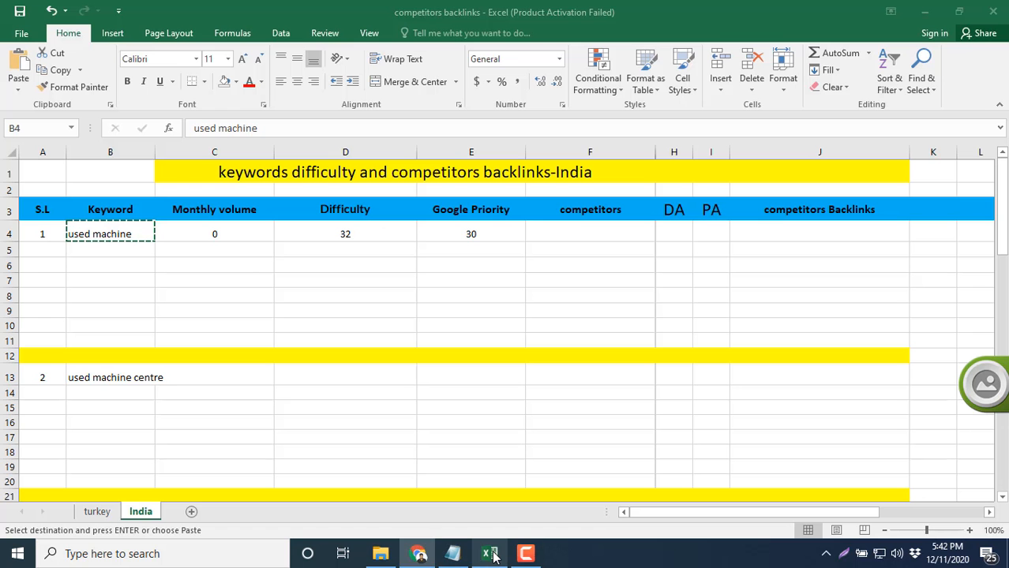
pyautogui.click(242, 237)
pyautogui.click(355, 233)
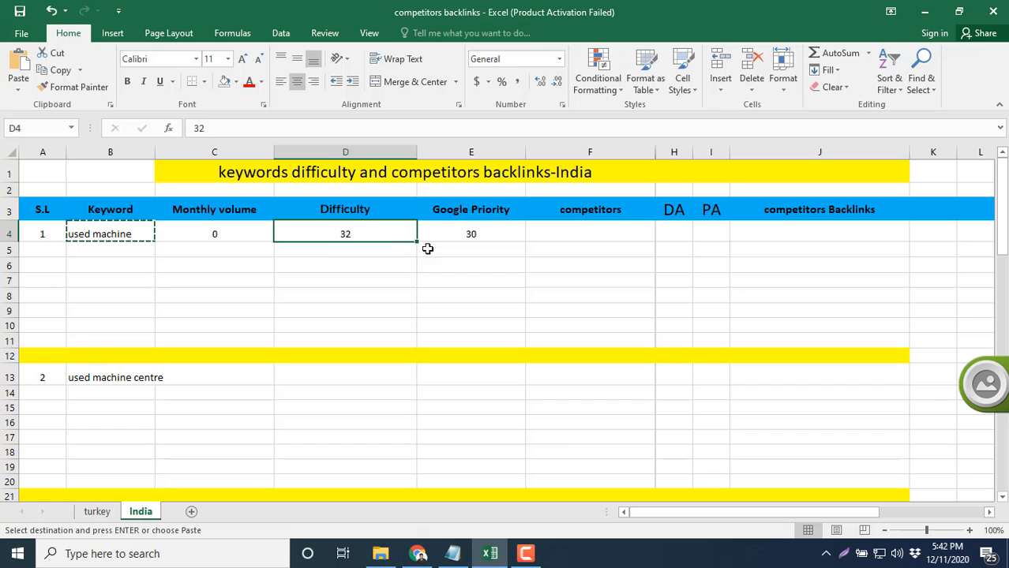
pyautogui.click(417, 553)
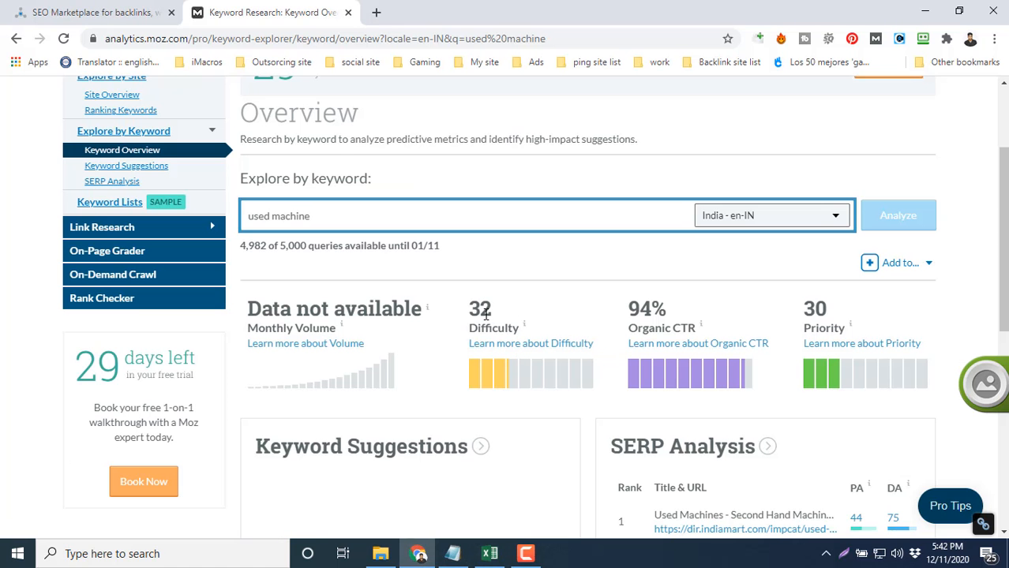
pyautogui.moveTo(821, 330)
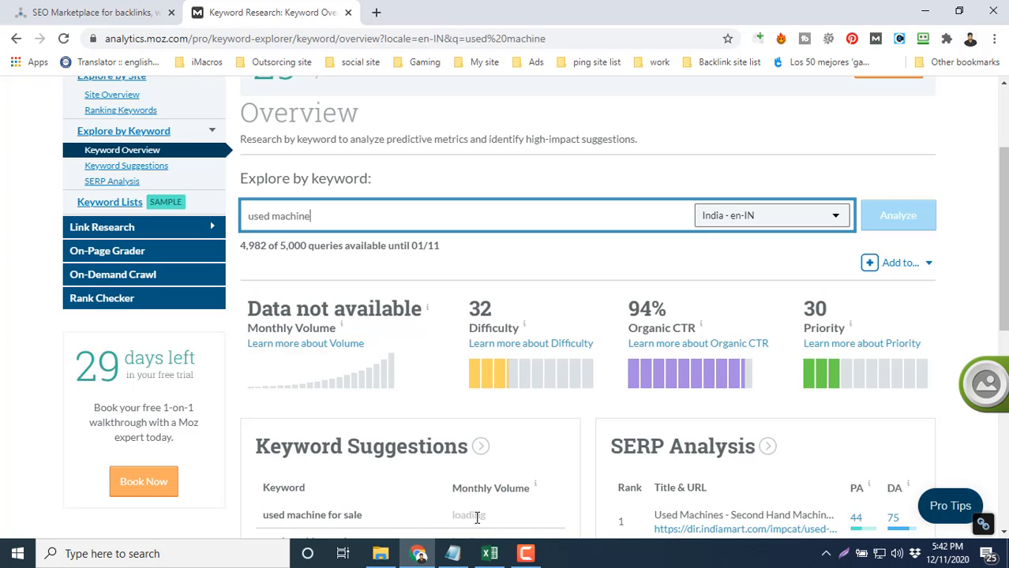
pyautogui.hotkey('alt', 'Tab')
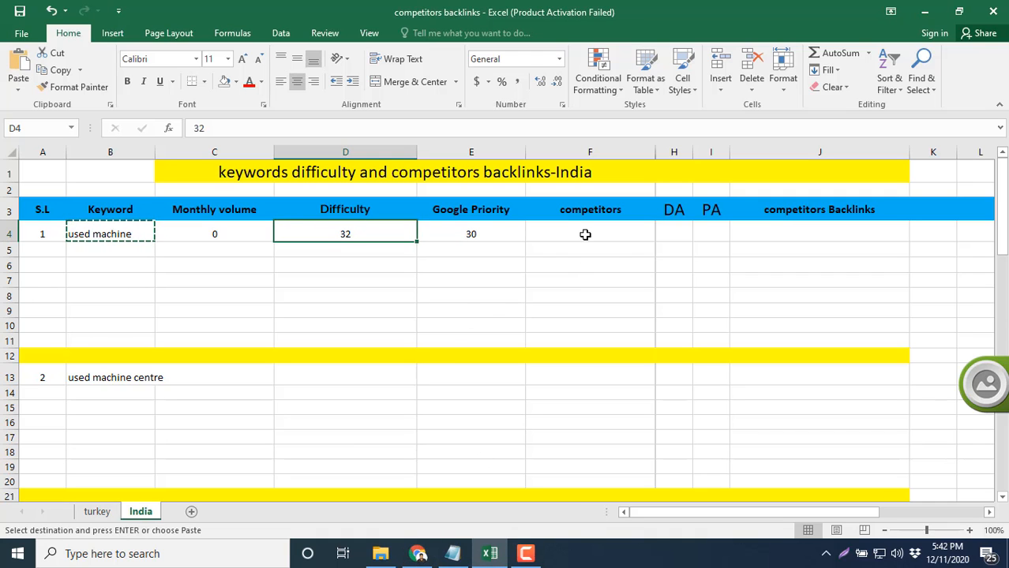
pyautogui.click(584, 235)
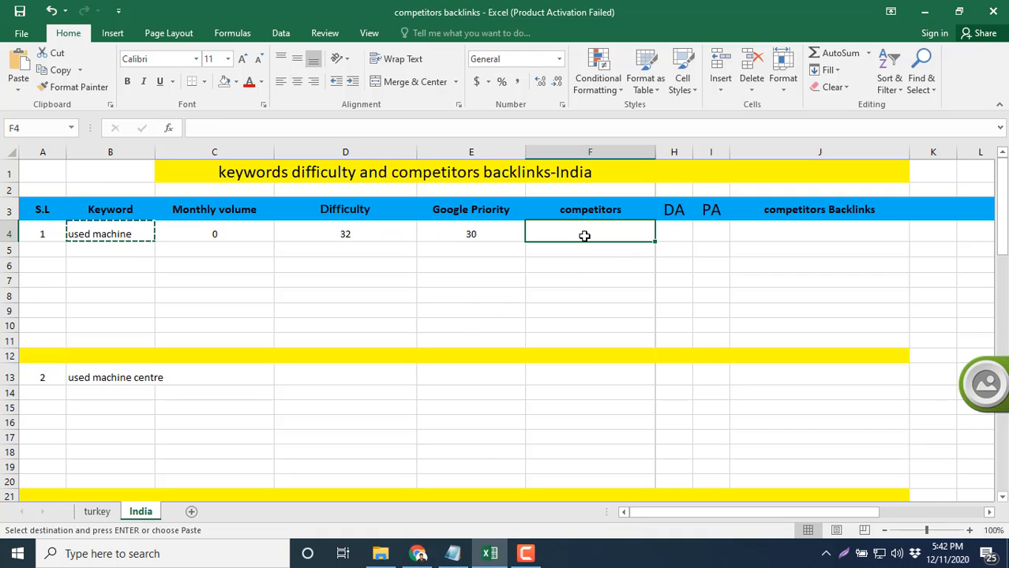
# Return to Moz in Chrome and open the full SERP analysis for "used machine" in a new tab
pyautogui.click(417, 555)
pyautogui.scroll(-4, 773, 328)
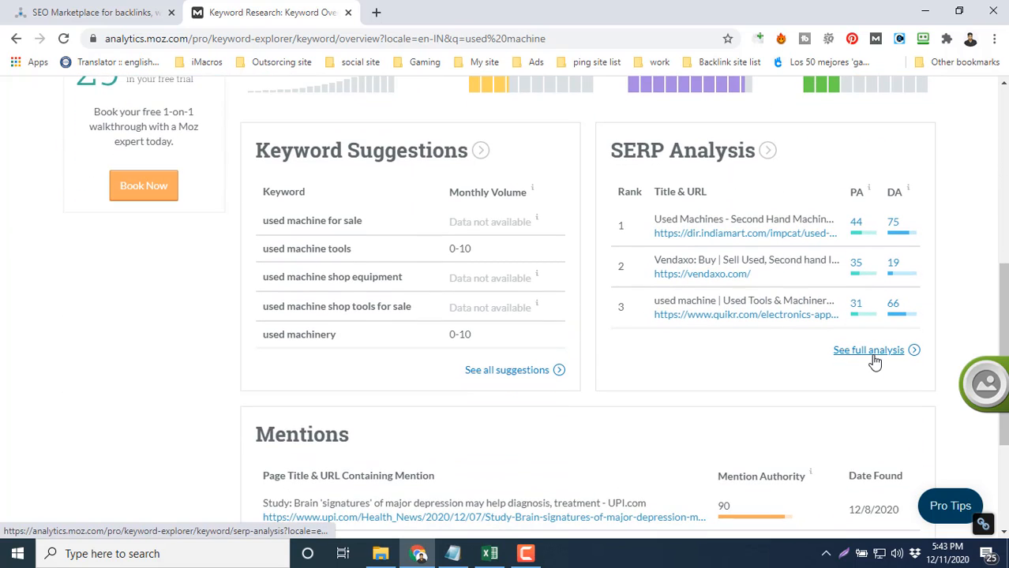
pyautogui.keyDown('ctrl'); pyautogui.click(873, 356); pyautogui.keyUp('ctrl')
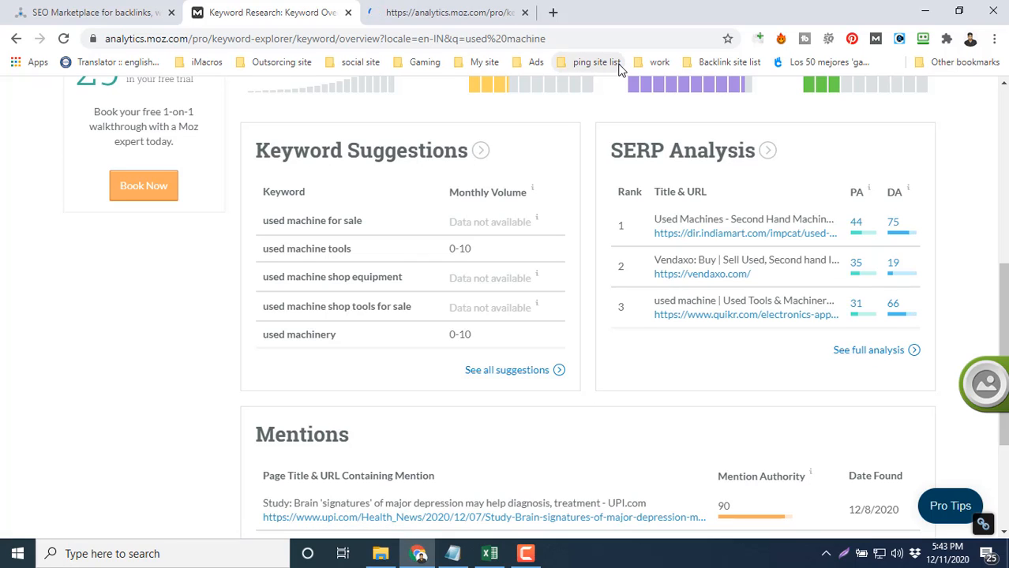
pyautogui.scroll(3, 594, 305)
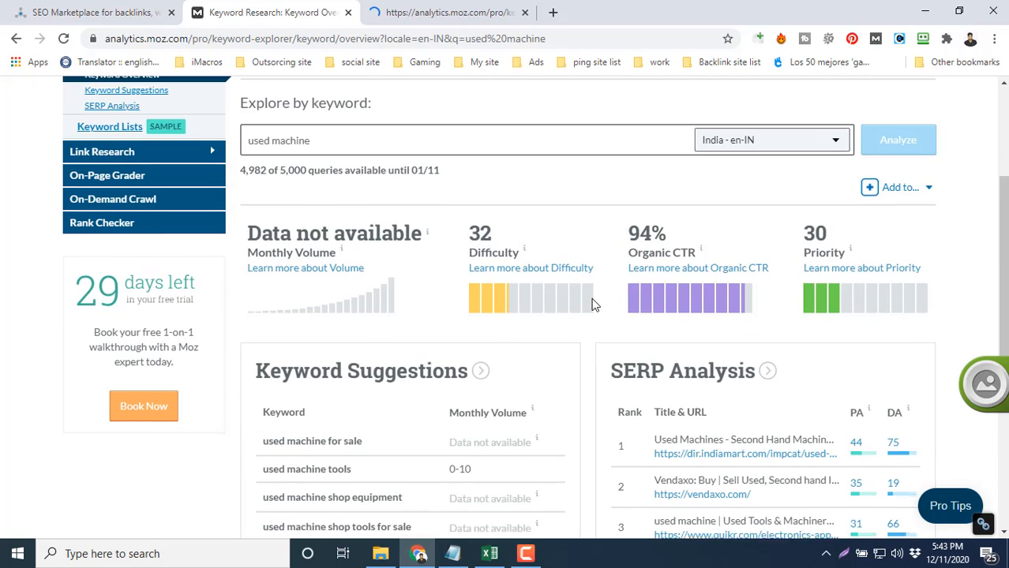
pyautogui.click(465, 9)
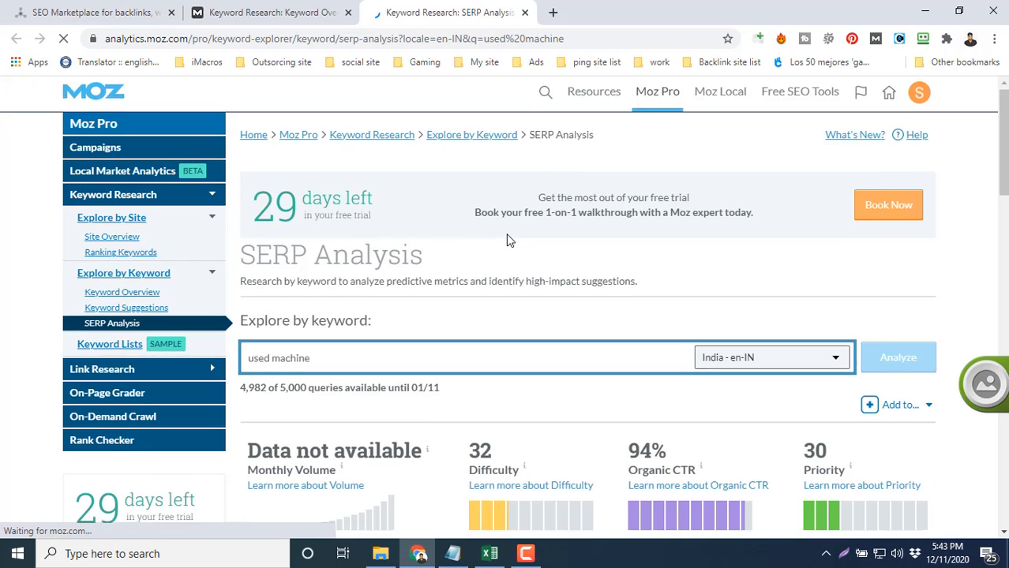
# Open the first three organic results for "used machine" (IndiaMART, Vendaxo and Quikr) in new background tabs
pyautogui.scroll(-4, 506, 234)
pyautogui.scroll(-1, 508, 236)
pyautogui.scroll(-4, 506, 237)
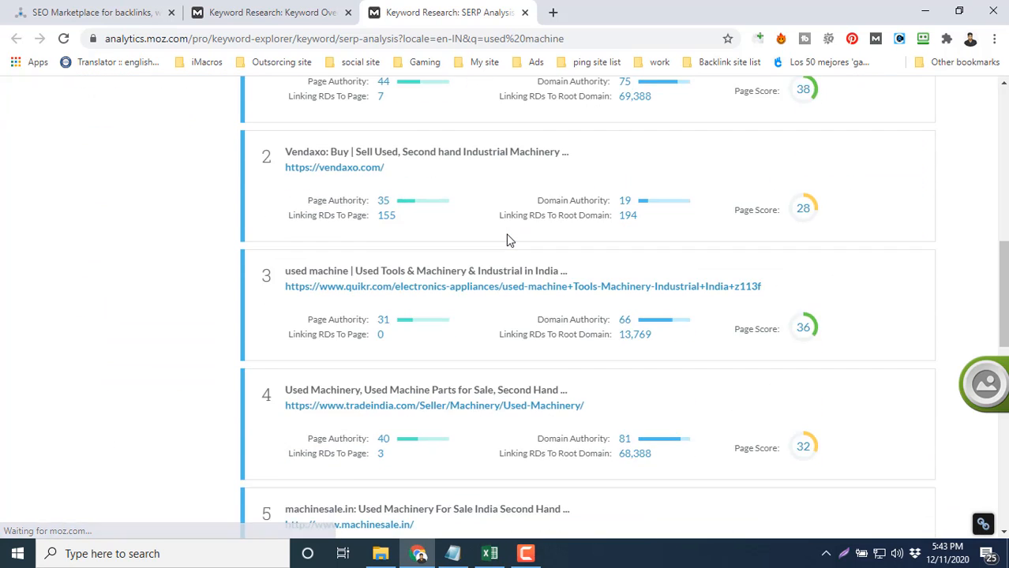
pyautogui.scroll(3, 507, 237)
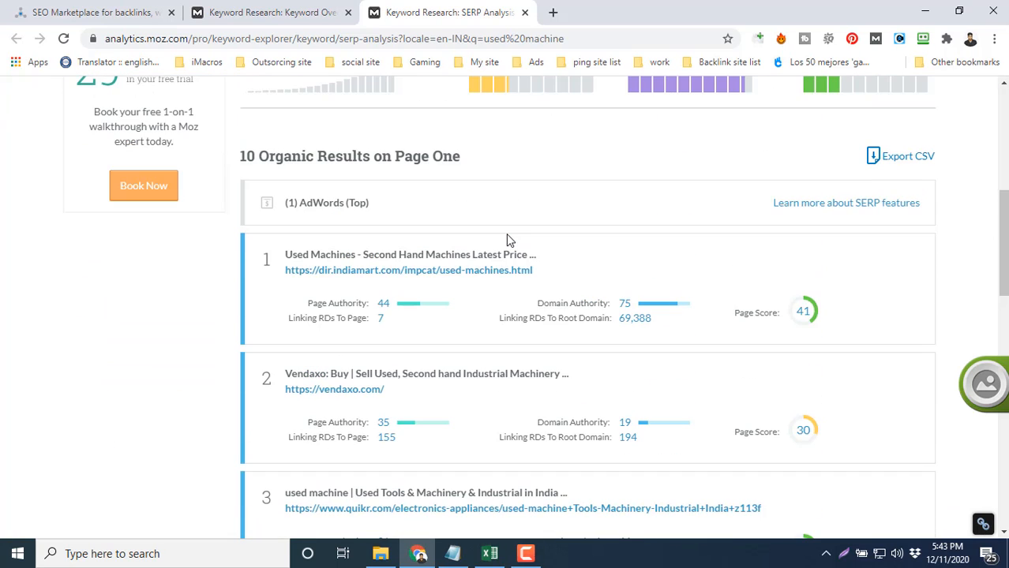
pyautogui.doubleClick(247, 156)
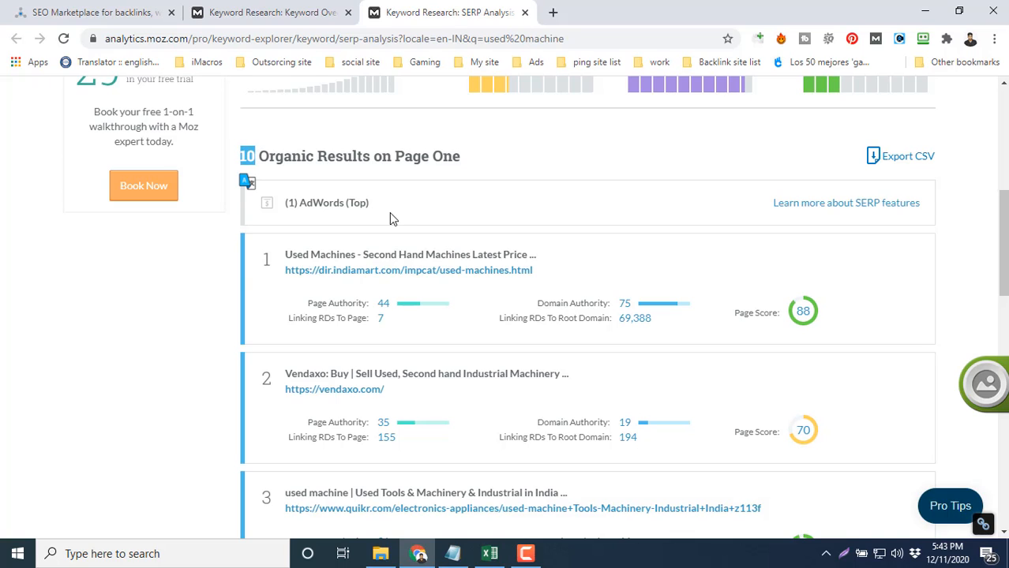
pyautogui.middleClick(453, 272)
pyautogui.middleClick(369, 397)
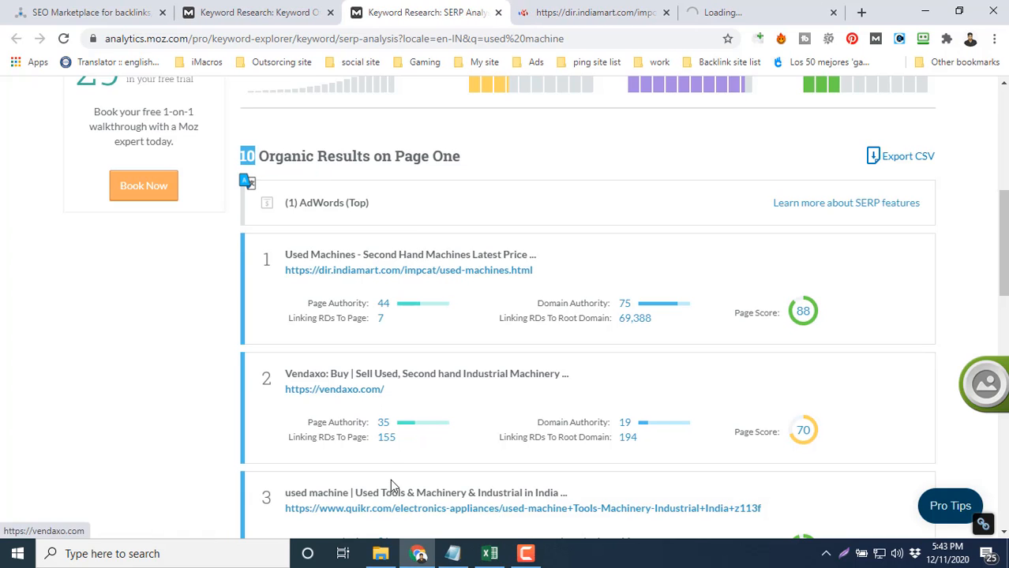
pyautogui.middleClick(400, 509)
# Open organic results 4 to 6 (TradeIndia, machinesale.in and Maruti Machinery) in new background tabs
pyautogui.scroll(-1, 403, 513)
pyautogui.scroll(-2, 398, 489)
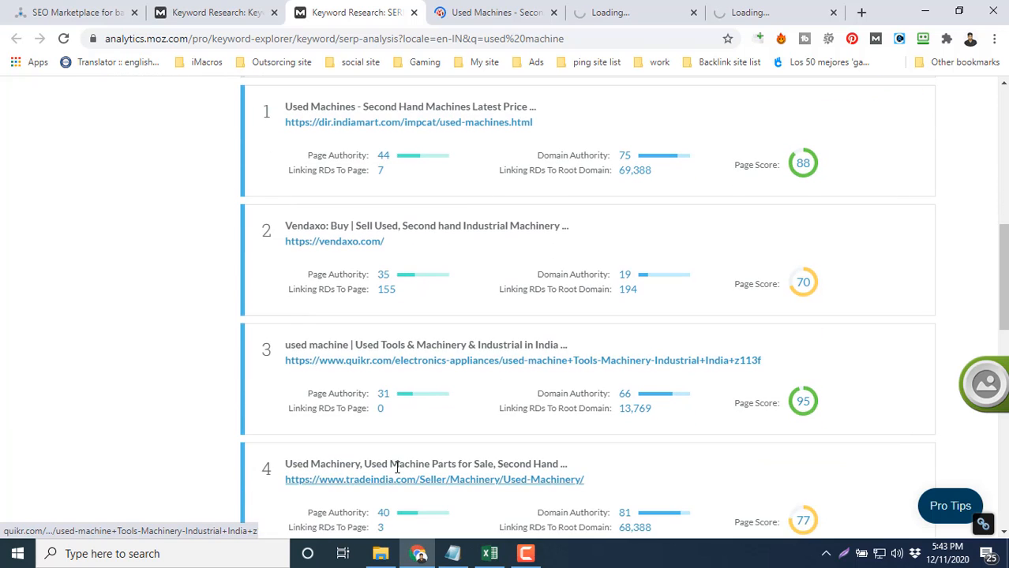
pyautogui.middleClick(378, 480)
pyautogui.scroll(-2, 379, 485)
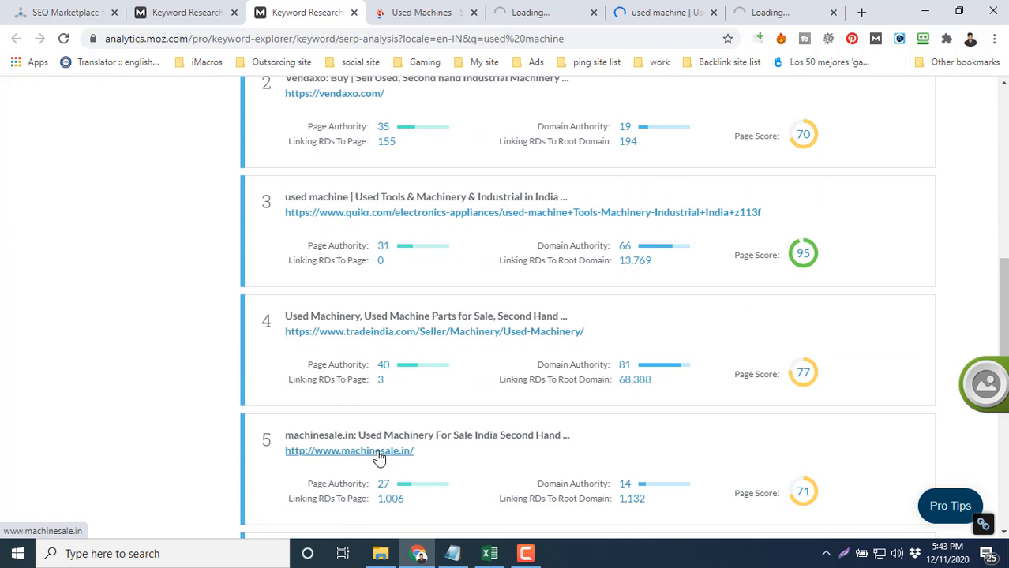
pyautogui.middleClick(377, 451)
pyautogui.scroll(-2, 378, 453)
pyautogui.middleClick(380, 426)
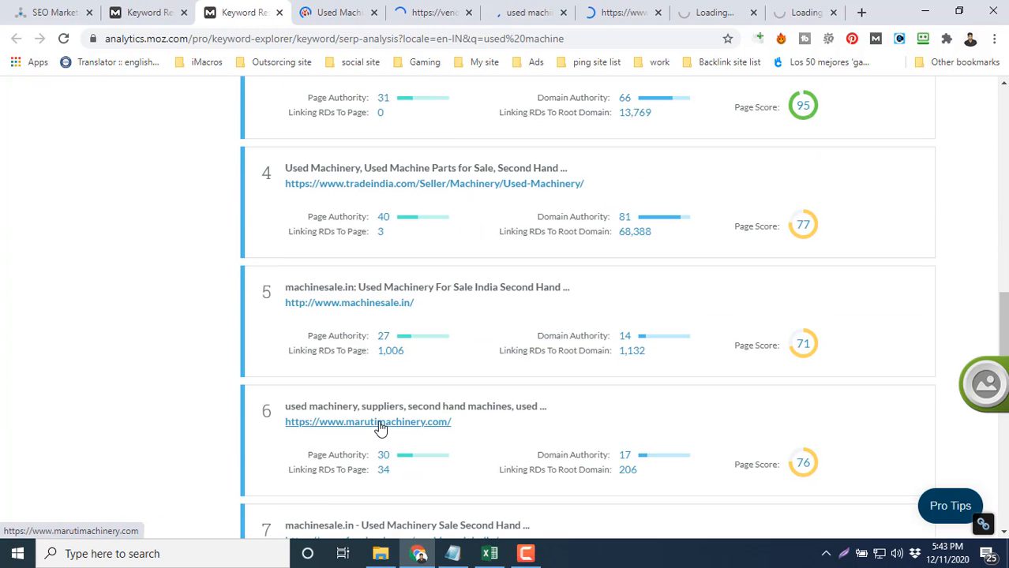
# Open result 8, Machineseeker, and result 10, Exapro, in new background tabs, skipping the Facebook and OLX results
pyautogui.scroll(-3, 380, 427)
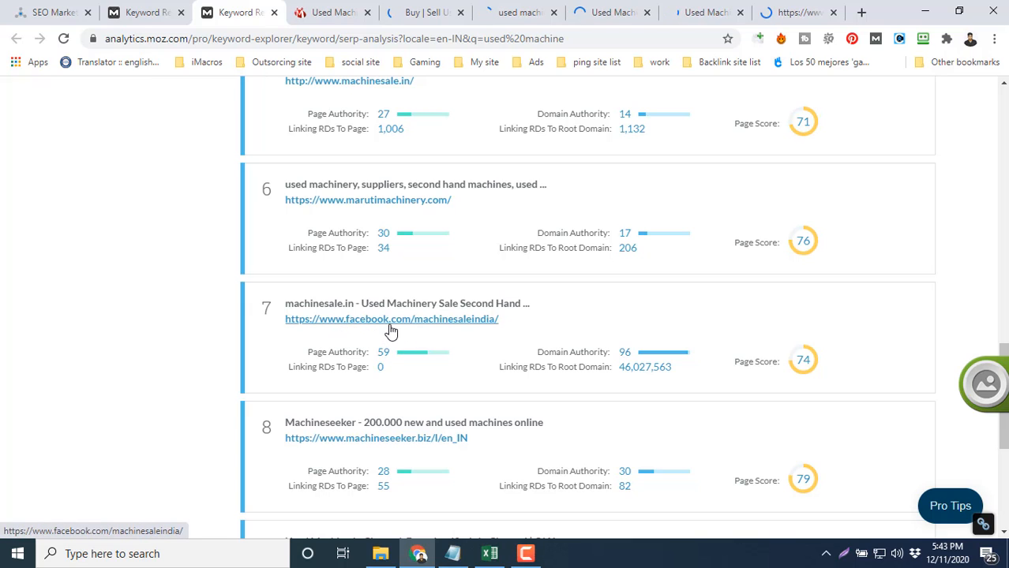
pyautogui.middleClick(390, 449)
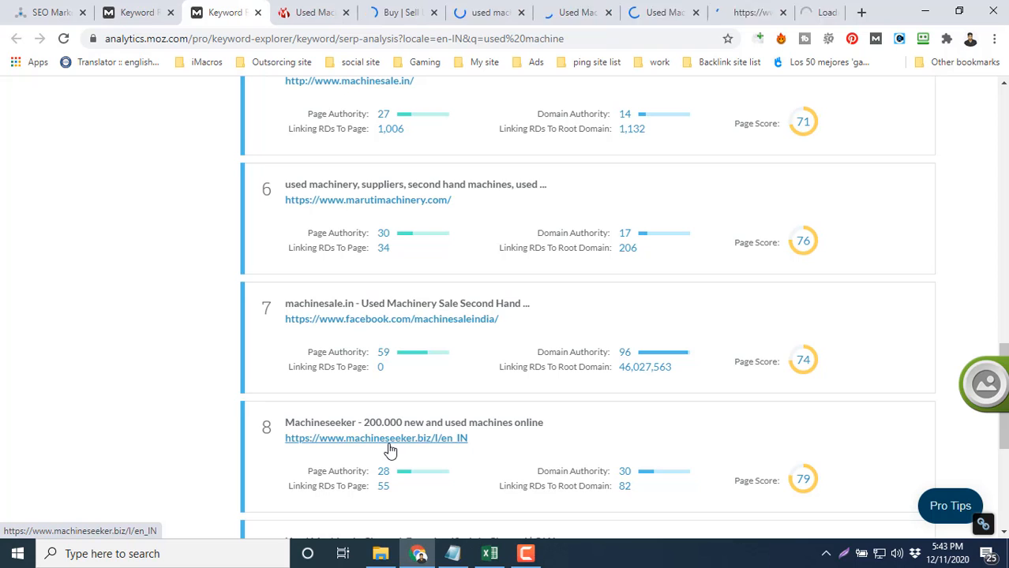
pyautogui.scroll(-2, 388, 450)
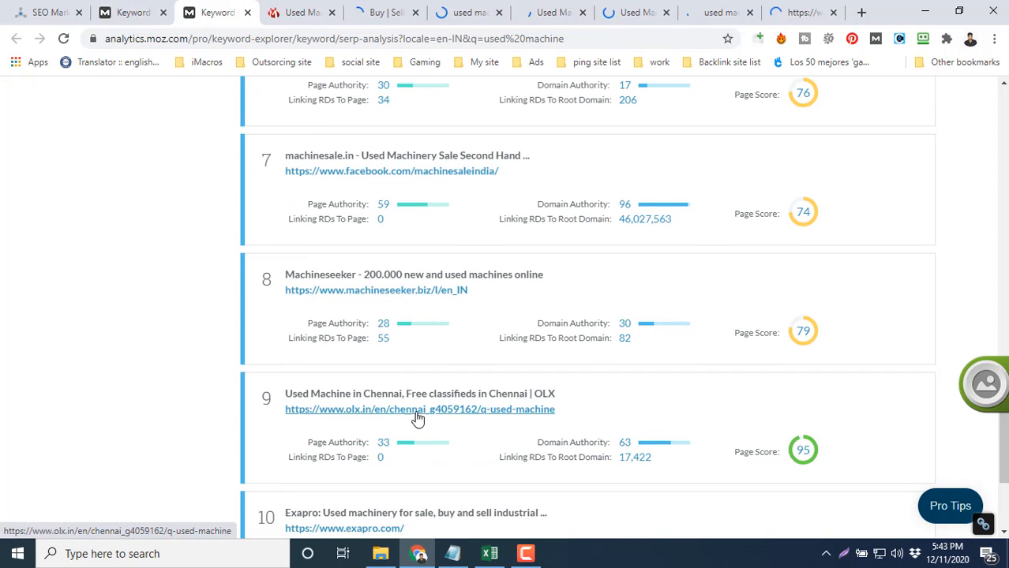
pyautogui.scroll(-2, 407, 419)
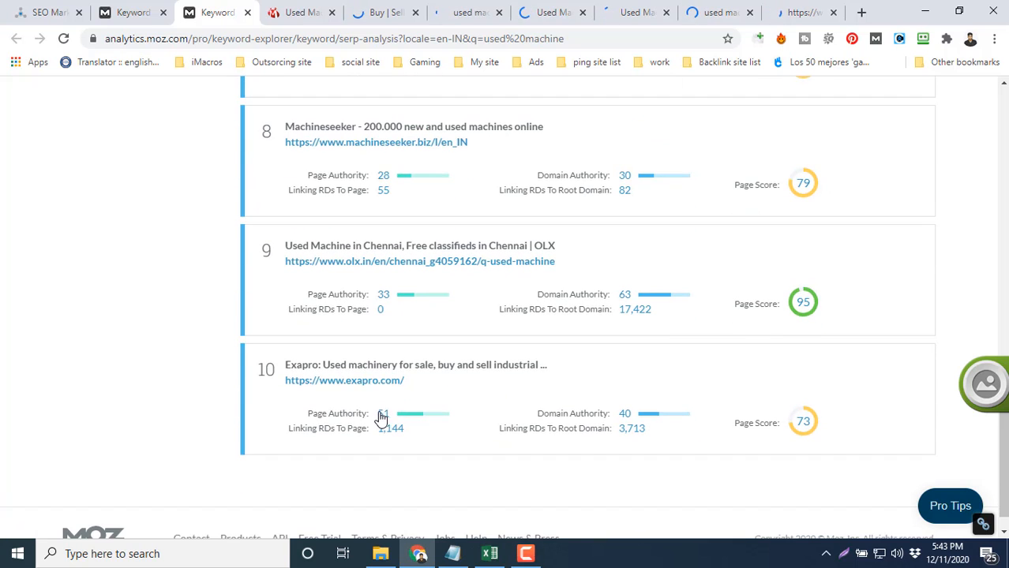
pyautogui.middleClick(378, 382)
pyautogui.scroll(17, 437, 323)
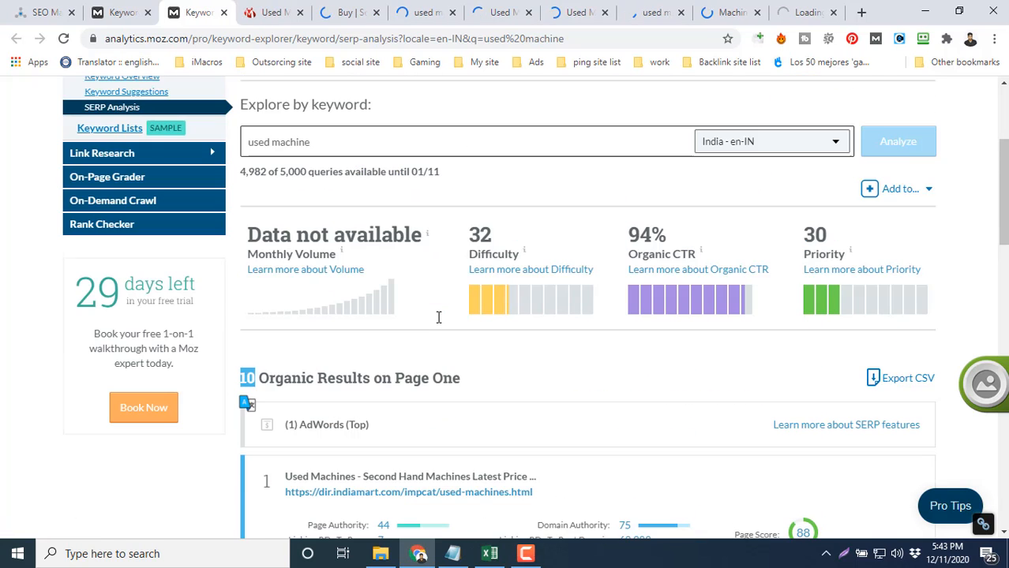
pyautogui.click(274, 13)
pyautogui.click(282, 39)
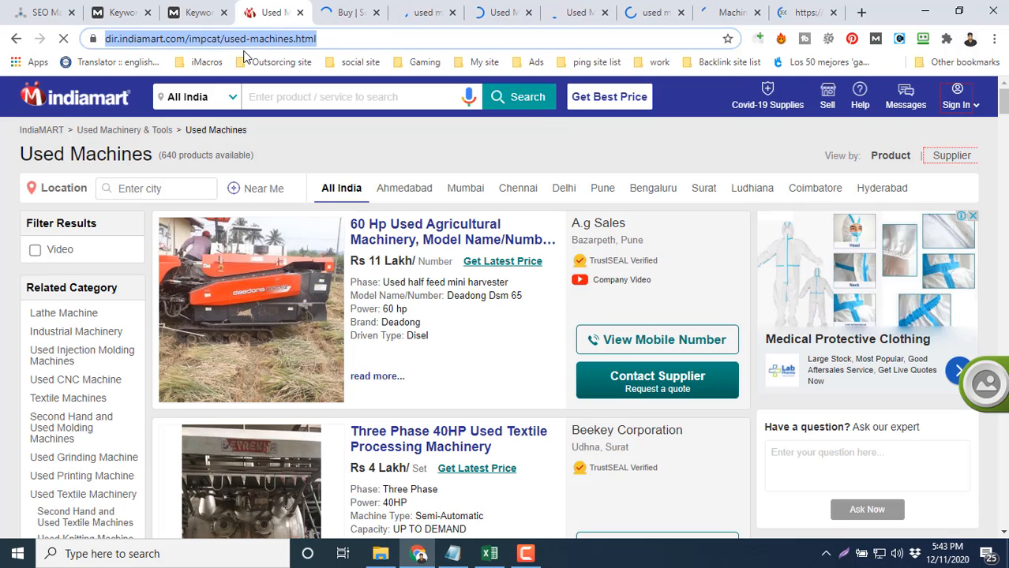
pyautogui.click(300, 13)
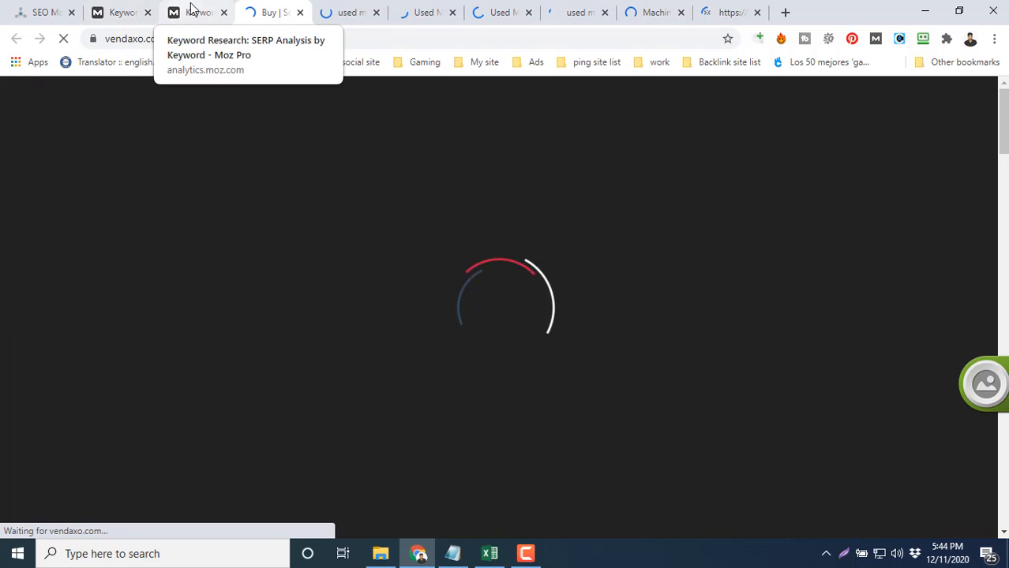
pyautogui.click(194, 12)
pyautogui.scroll(-2, 435, 357)
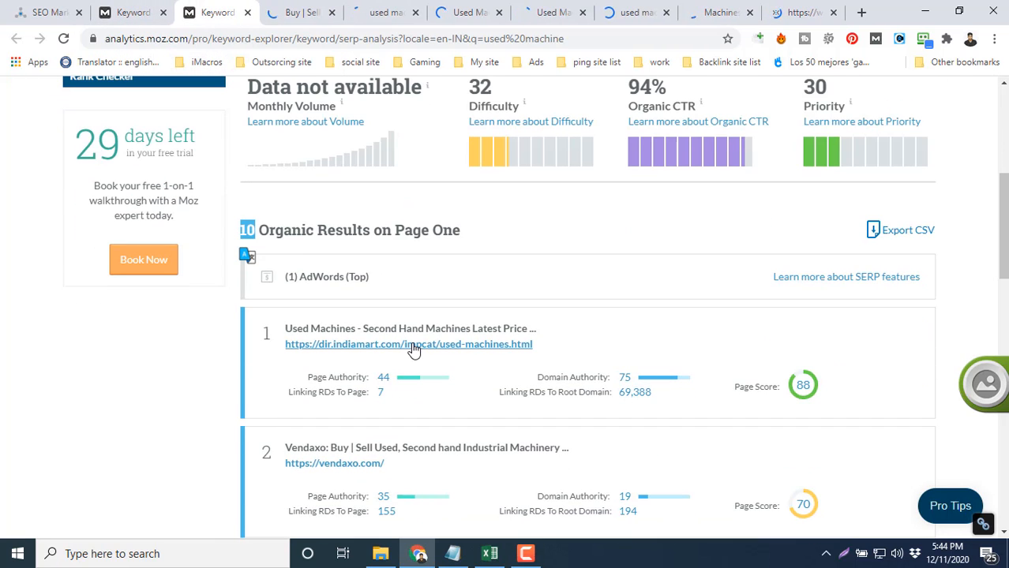
pyautogui.middleClick(413, 345)
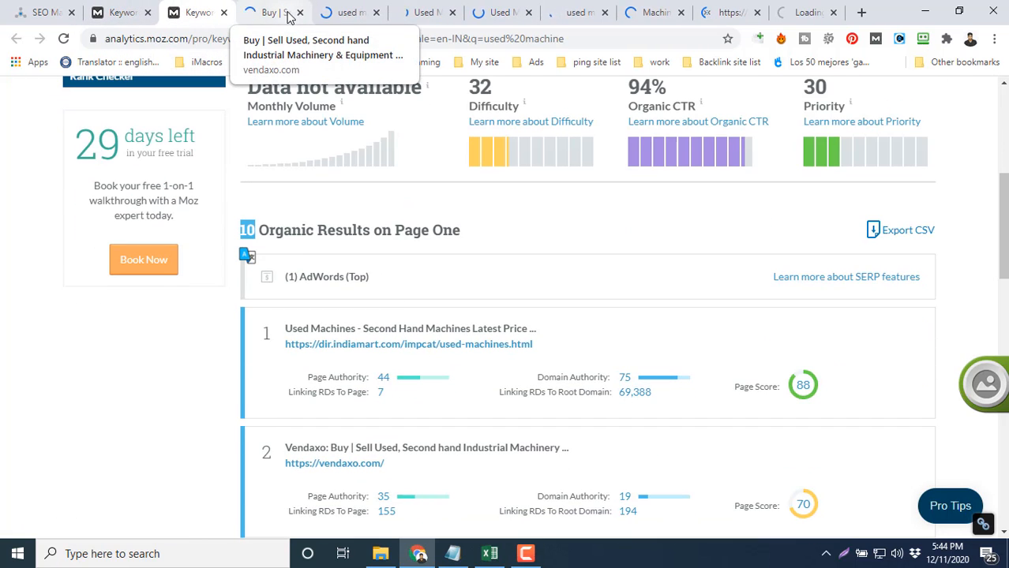
# Copy the IndiaMART used machines page URL into competitors cell F4 of the India sheet in Excel
pyautogui.click(272, 8)
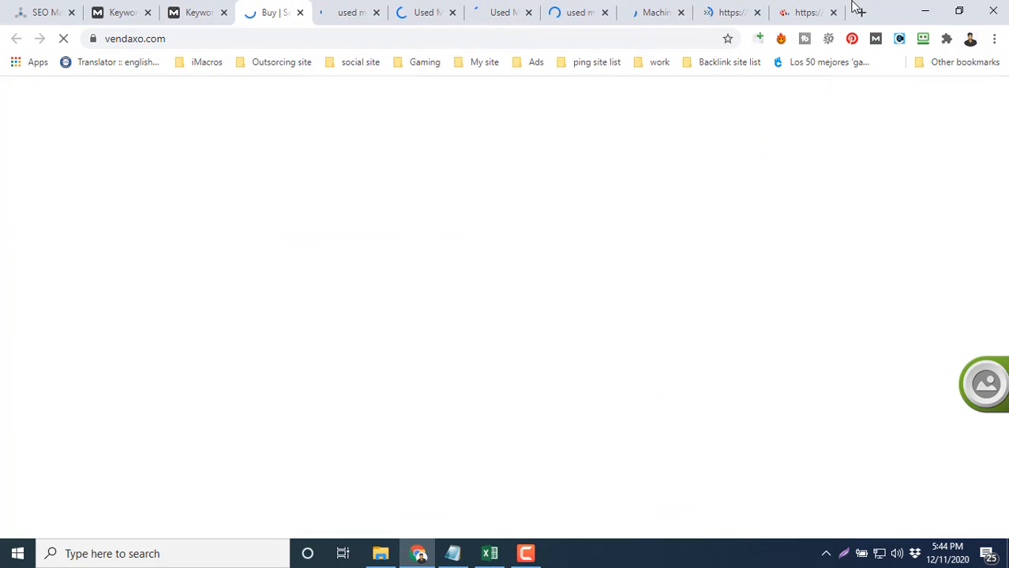
pyautogui.click(809, 12)
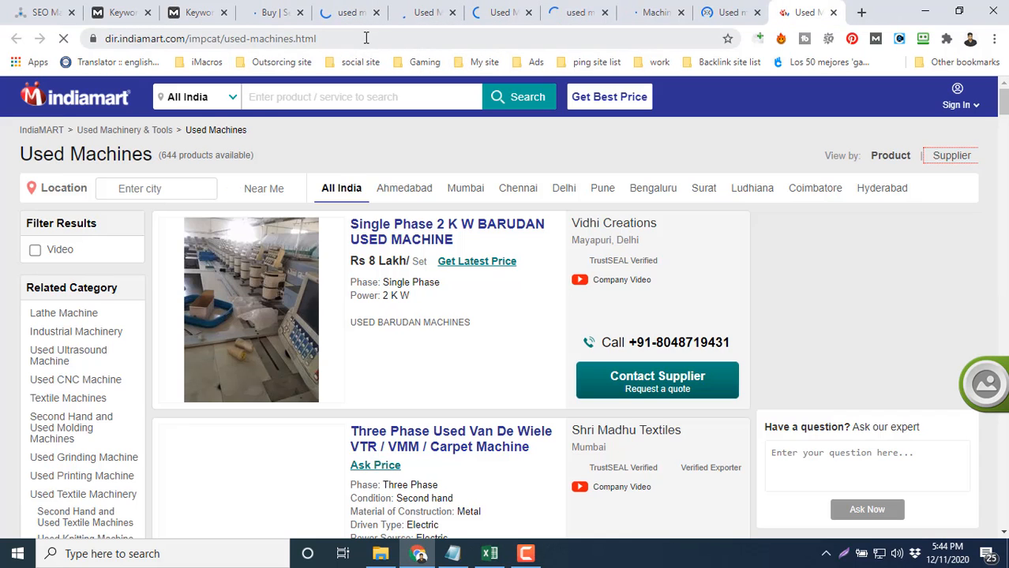
pyautogui.click(365, 37)
pyautogui.hotkey('ctrl', 'c')
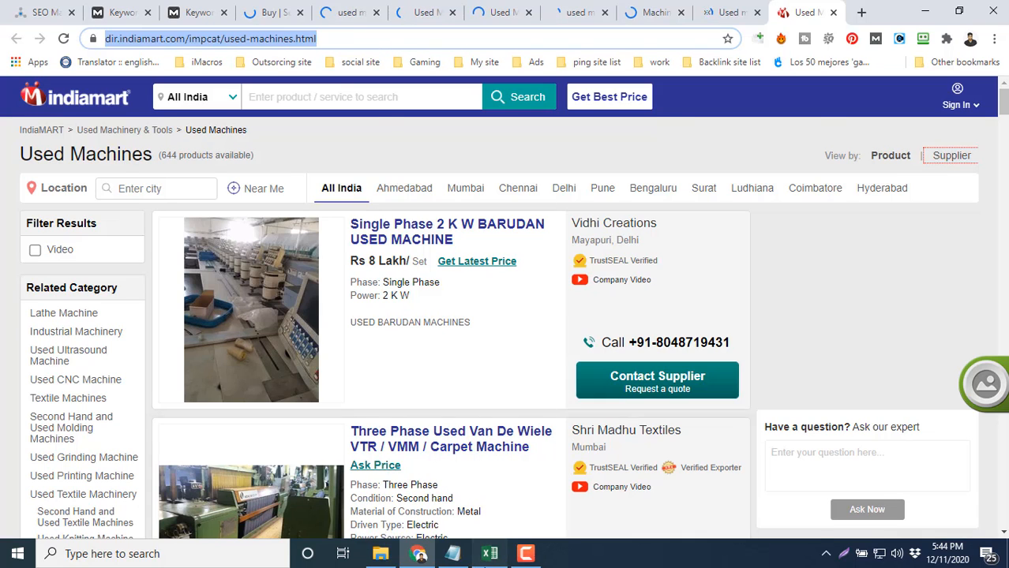
pyautogui.click(489, 553)
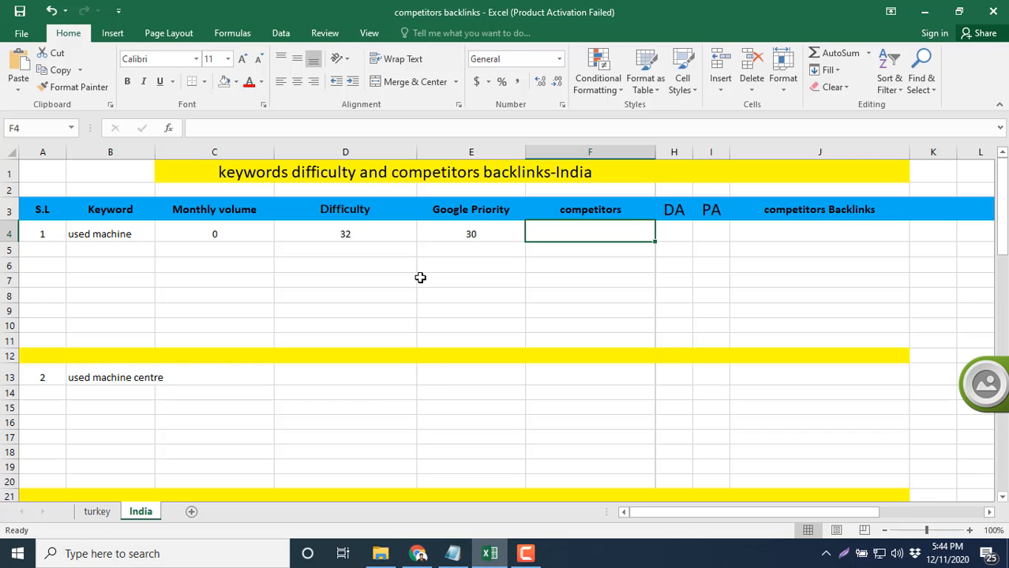
pyautogui.hotkey('ctrl', 'v')
pyautogui.click(597, 253)
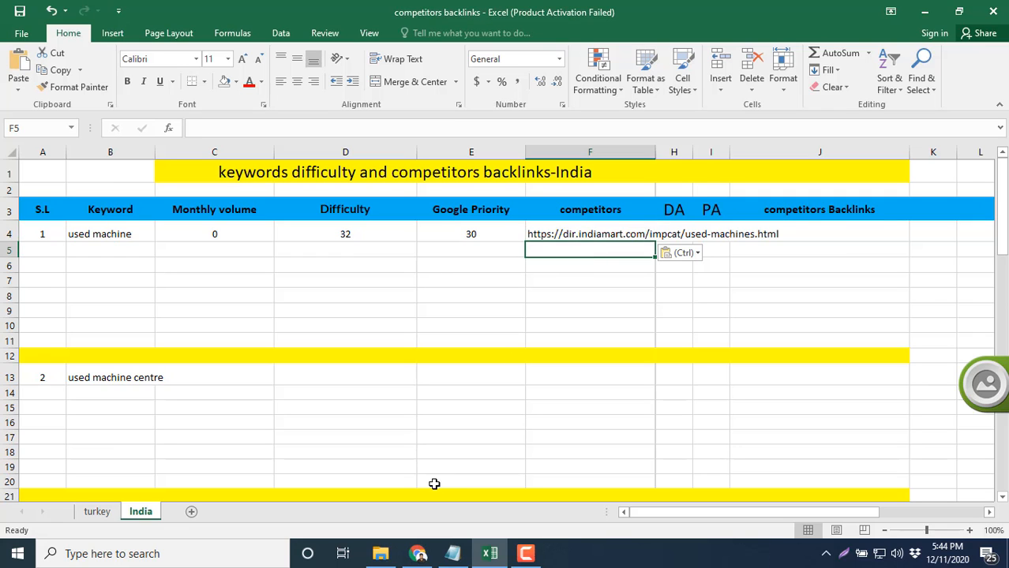
# Close the IndiaMART page in Chrome and copy the Vendaxo URL into competitors cell F5 in Excel
pyautogui.click(418, 553)
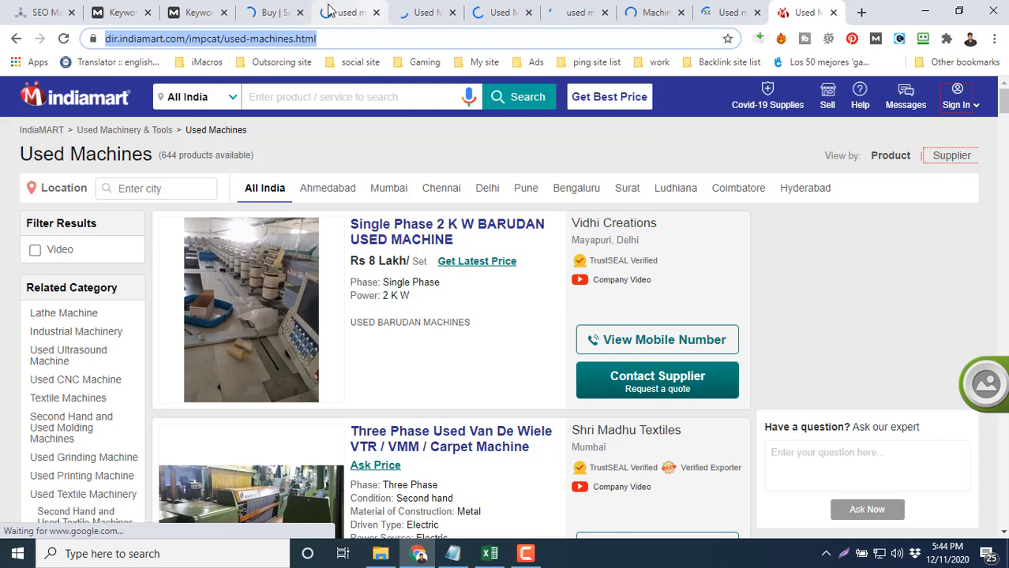
pyautogui.click(833, 13)
pyautogui.click(285, 11)
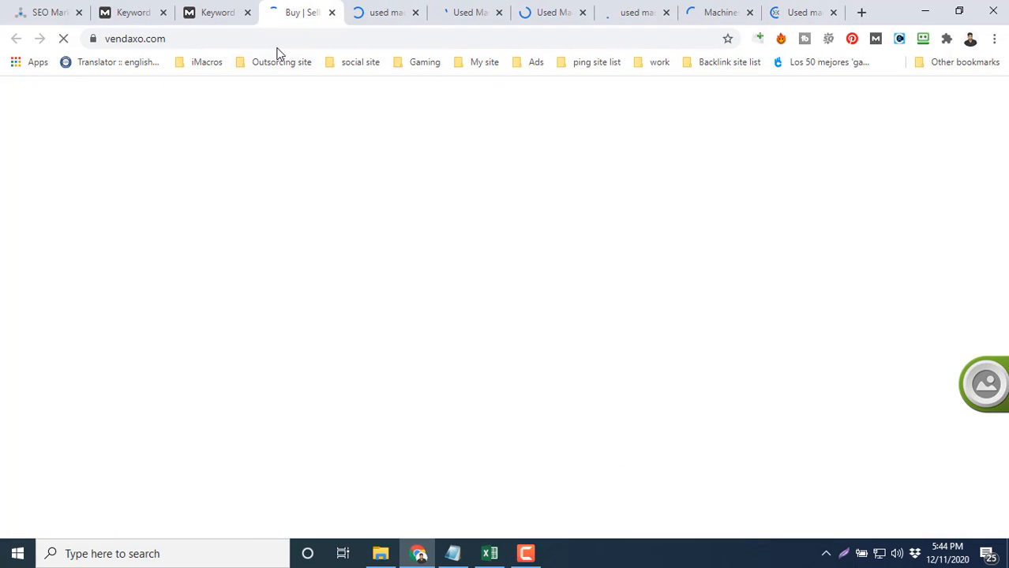
pyautogui.click(276, 42)
pyautogui.hotkey('ctrl', 'c')
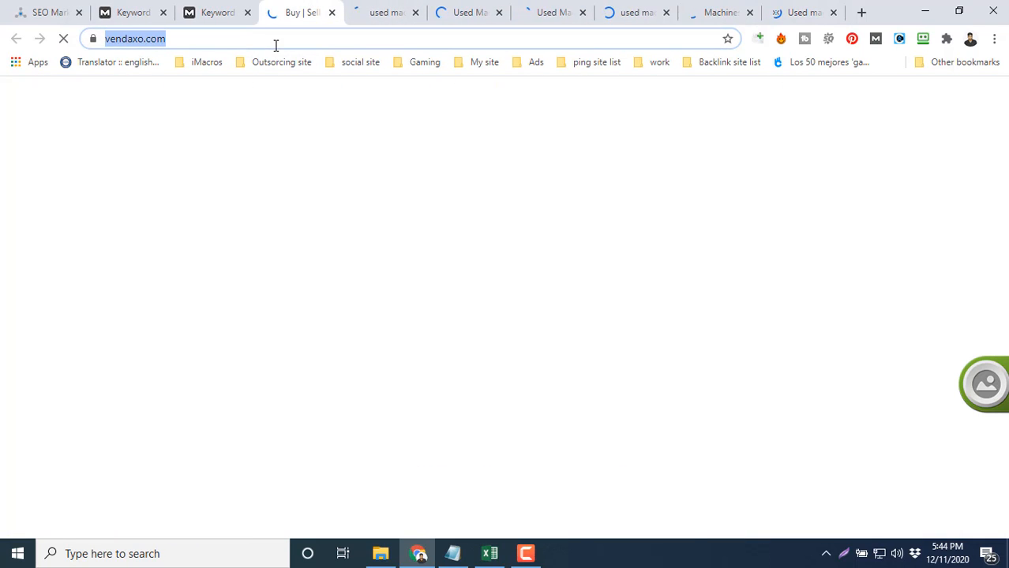
pyautogui.click(455, 556)
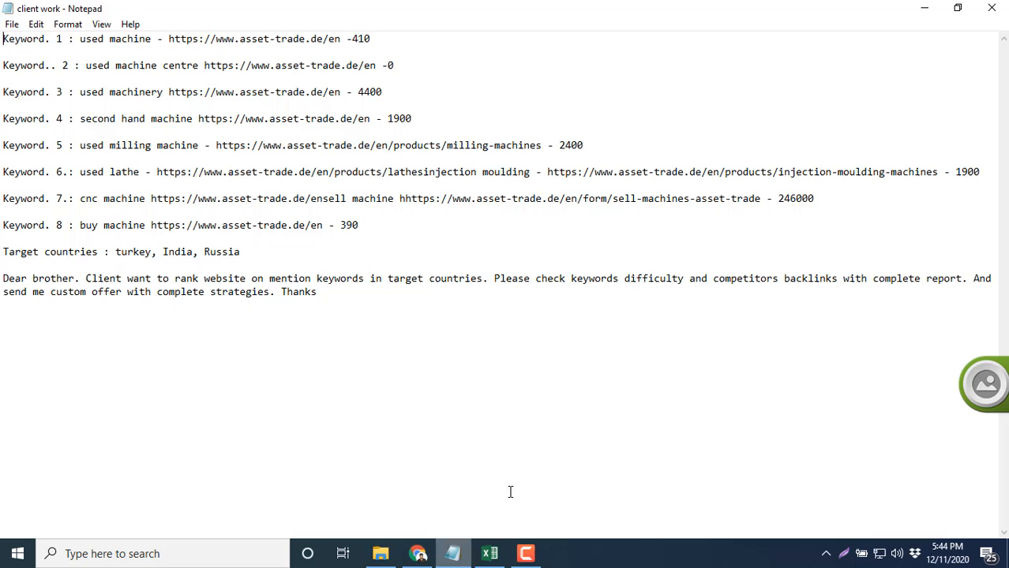
pyautogui.click(490, 554)
pyautogui.hotkey('ctrl', 'v')
pyautogui.click(584, 269)
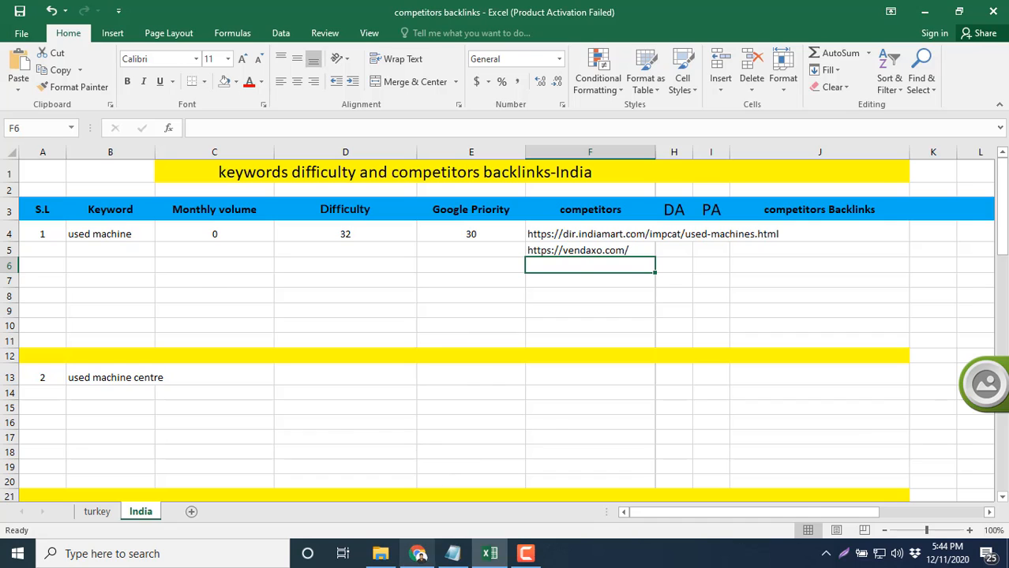
# Close the Vendaxo page in Chrome, then copy the Quikr page URL, dismissing its pincode and location requests, into cell F6 in Excel
pyautogui.click(417, 553)
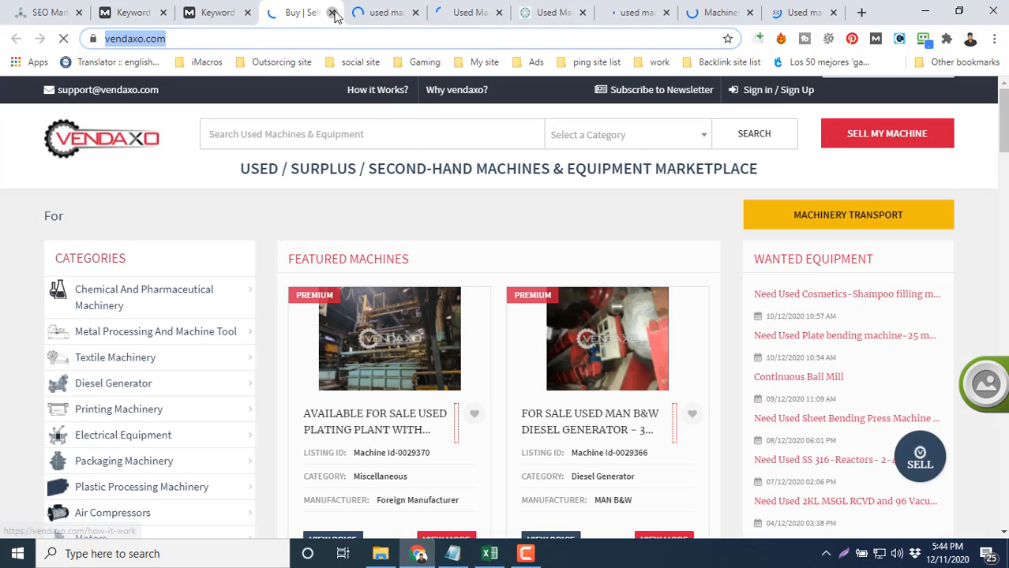
pyautogui.hotkey('ctrl', 'Tab')
pyautogui.click(342, 38)
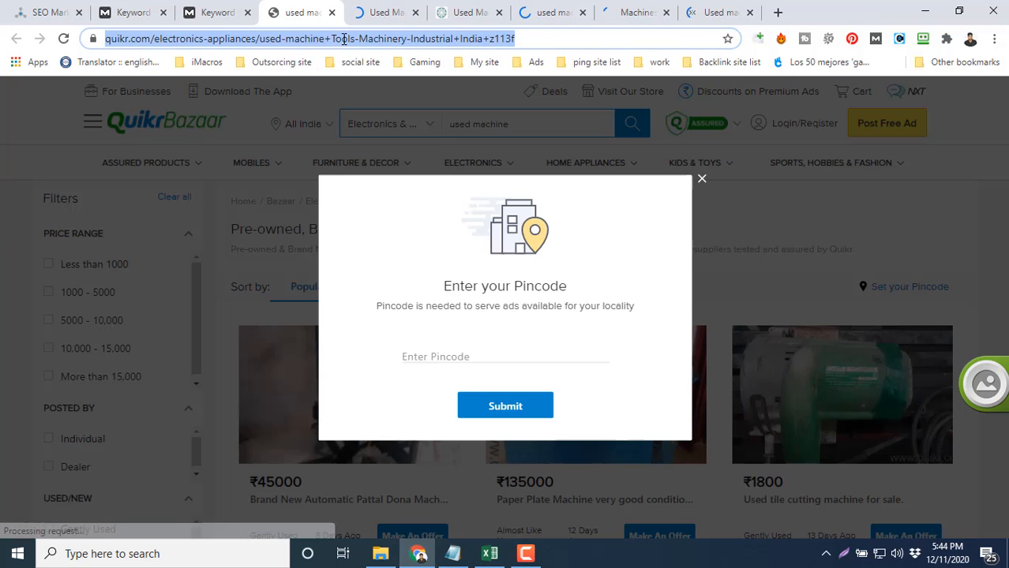
pyautogui.click(699, 181)
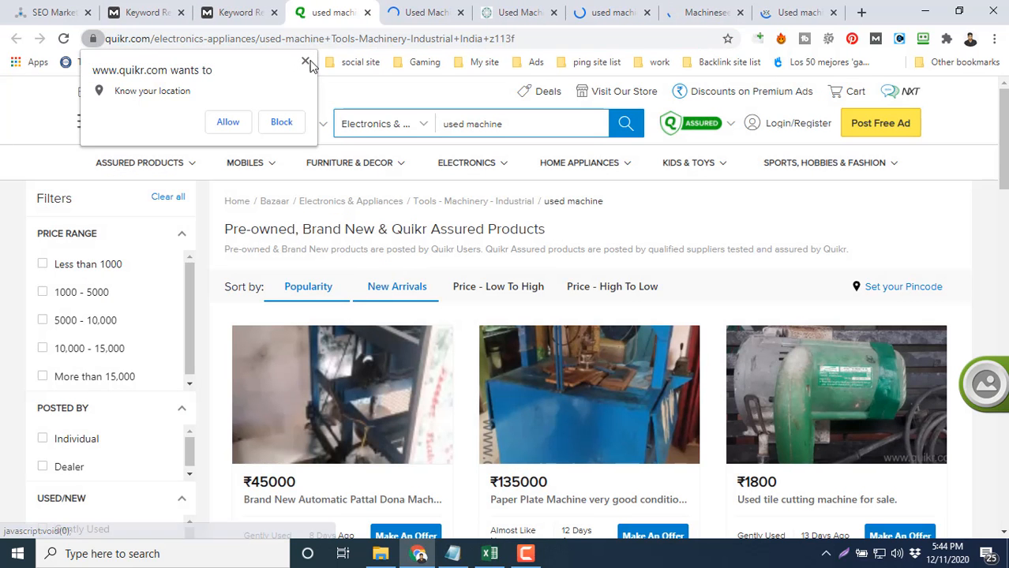
pyautogui.click(305, 61)
pyautogui.click(310, 41)
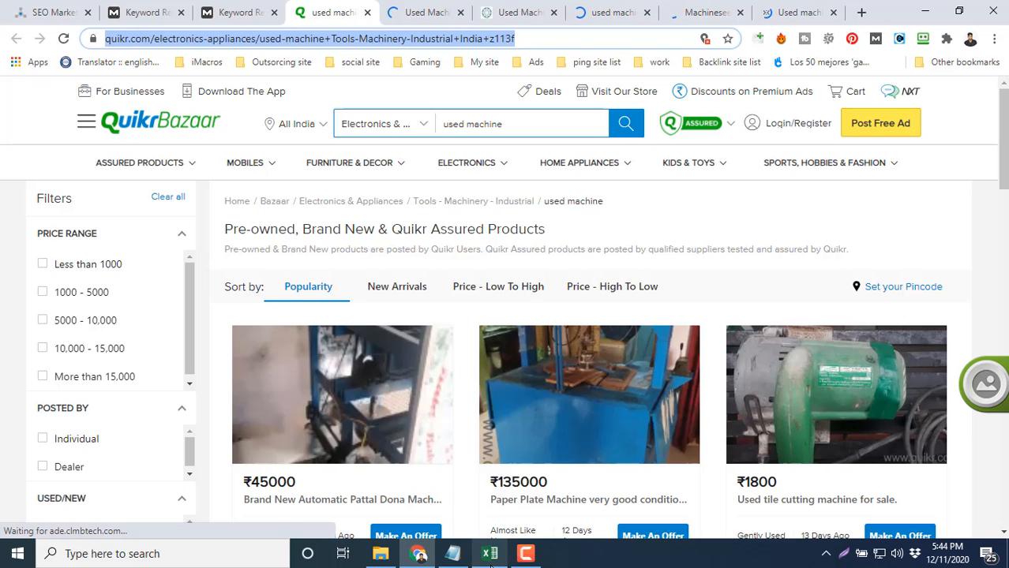
pyautogui.hotkey('alt', 'Tab')
pyautogui.hotkey('ctrl', 'v')
pyautogui.click(588, 281)
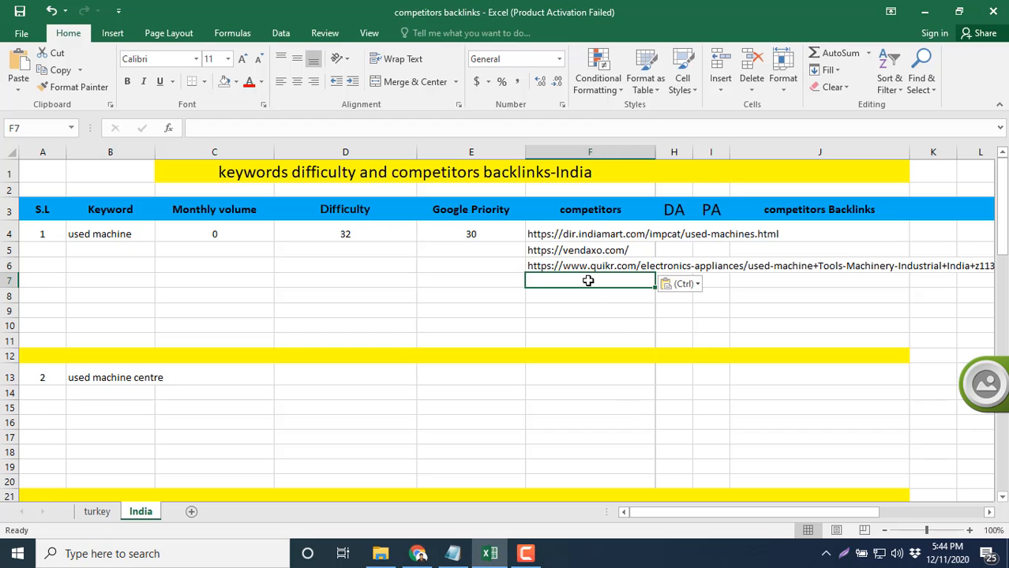
# Replace the Quikr page with TradeIndia in Chrome, copy its URL into cell F7 in Excel and save the workbook
pyautogui.click(426, 554)
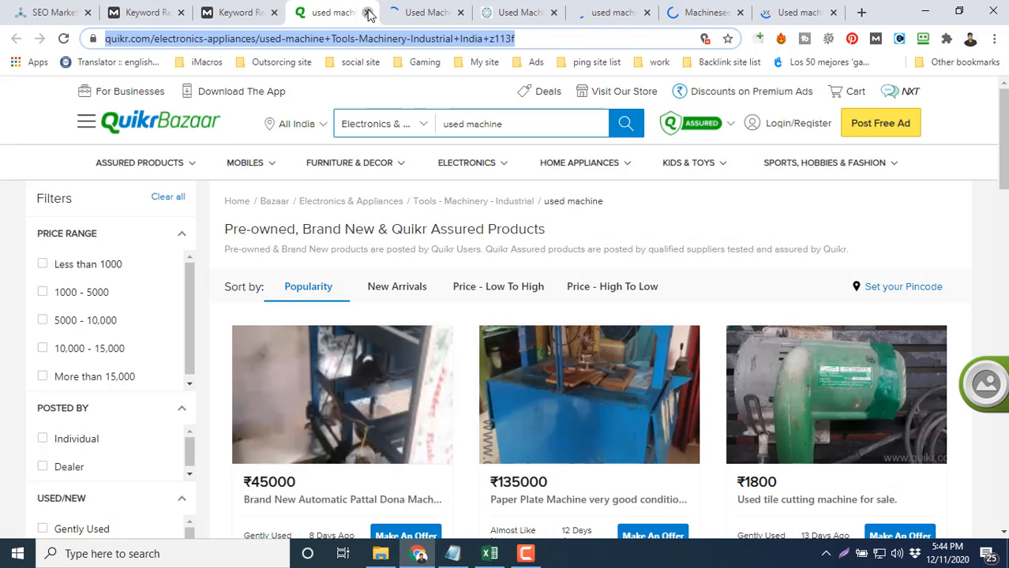
pyautogui.hotkey('ctrl', 'w')
pyautogui.click(365, 38)
pyautogui.hotkey('ctrl', 'c')
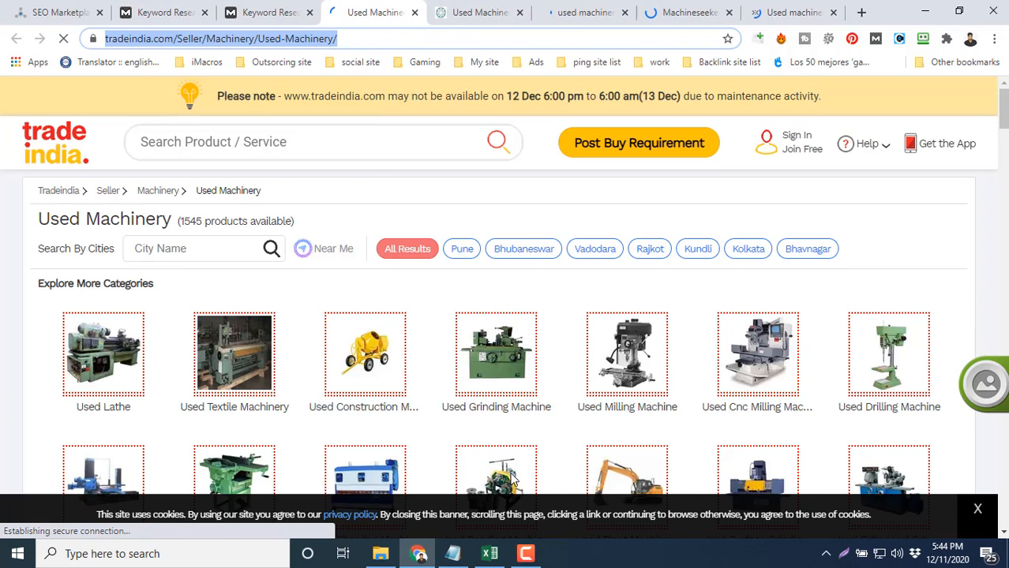
pyautogui.click(489, 554)
pyautogui.hotkey('ctrl', 'v')
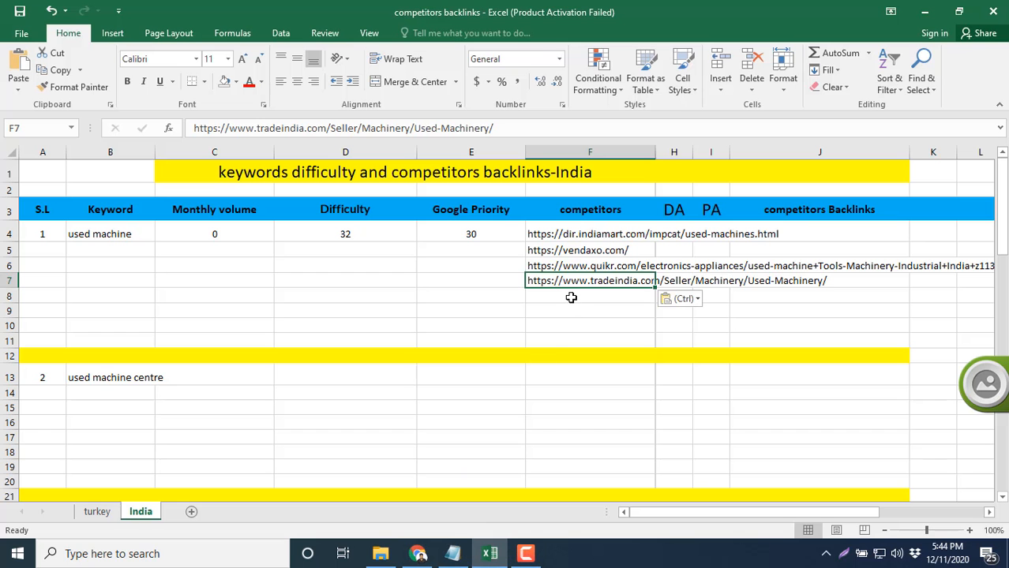
pyautogui.click(571, 297)
pyautogui.hotkey('ctrl', 's')
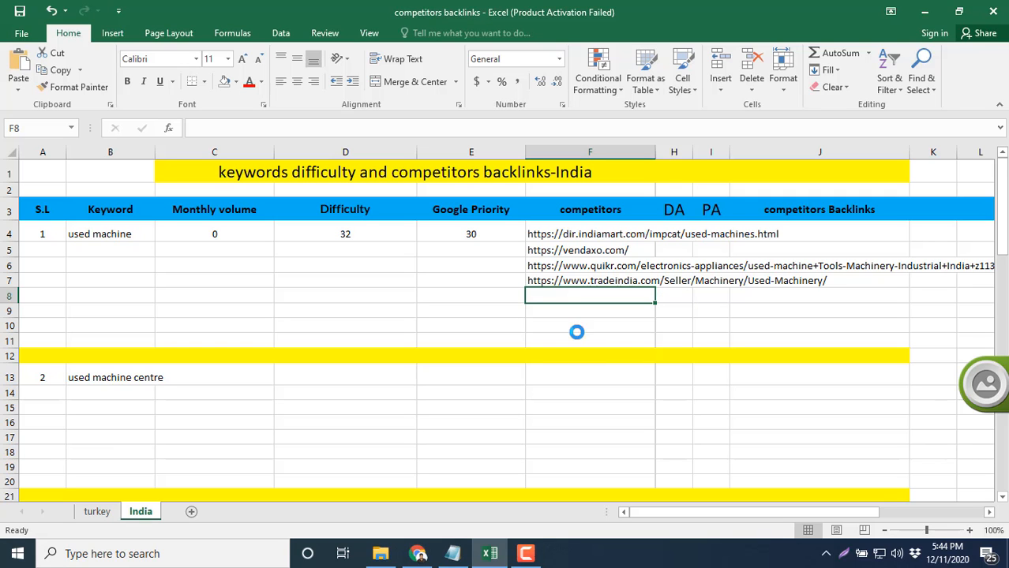
# Close the TradeIndia page in Chrome and copy the machinesale.in URL into competitors cell F8 of the India sheet in Excel
pyautogui.moveTo(491, 558)
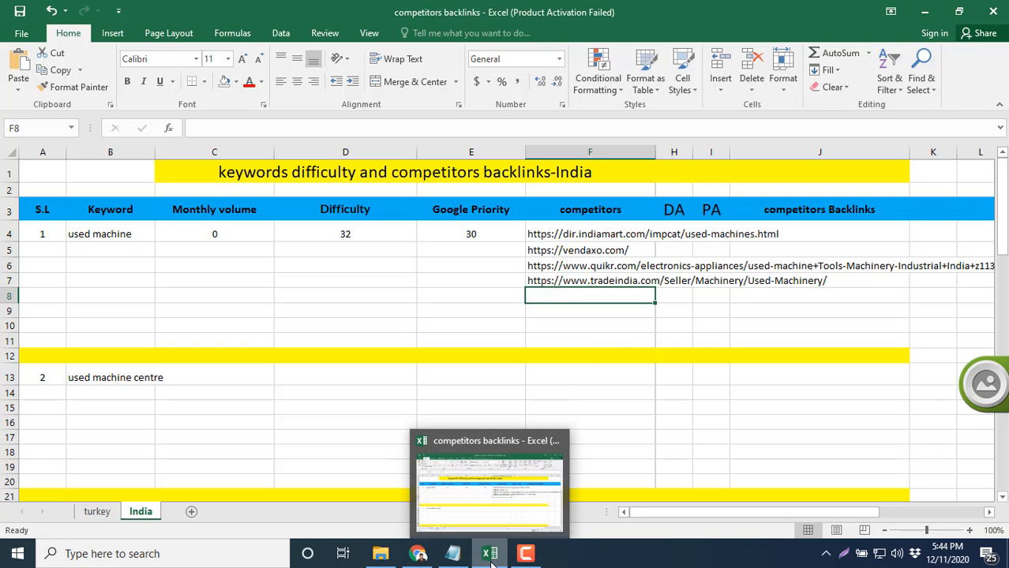
pyautogui.click(491, 556)
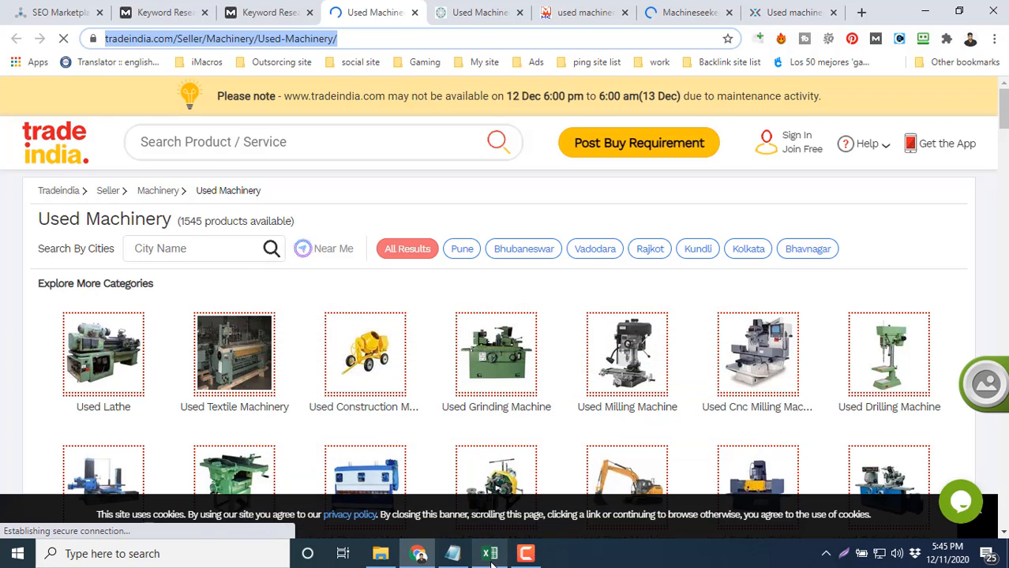
pyautogui.click(413, 13)
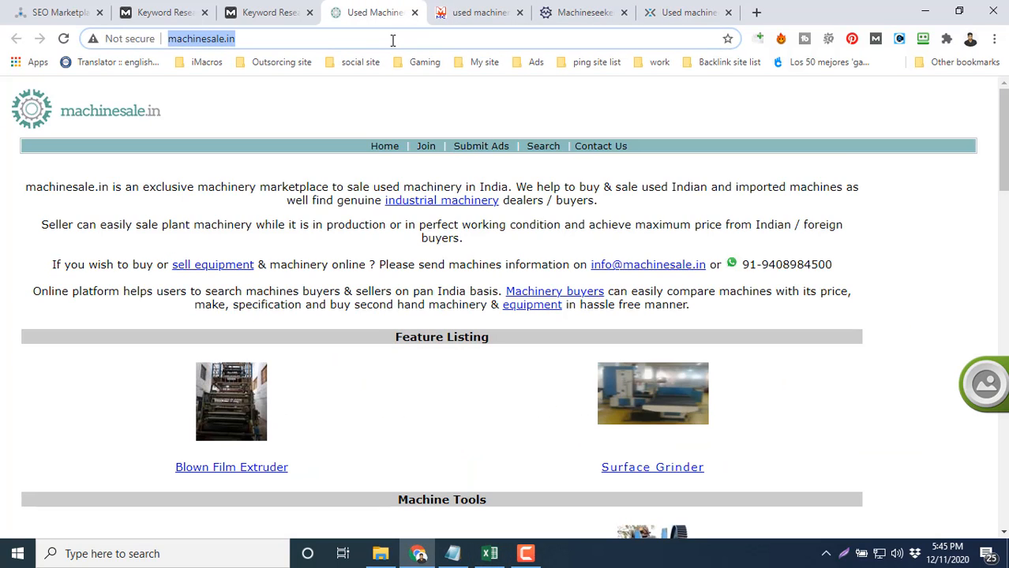
pyautogui.click(489, 553)
pyautogui.write('http://www.machinesale.in/')
pyautogui.click(556, 308)
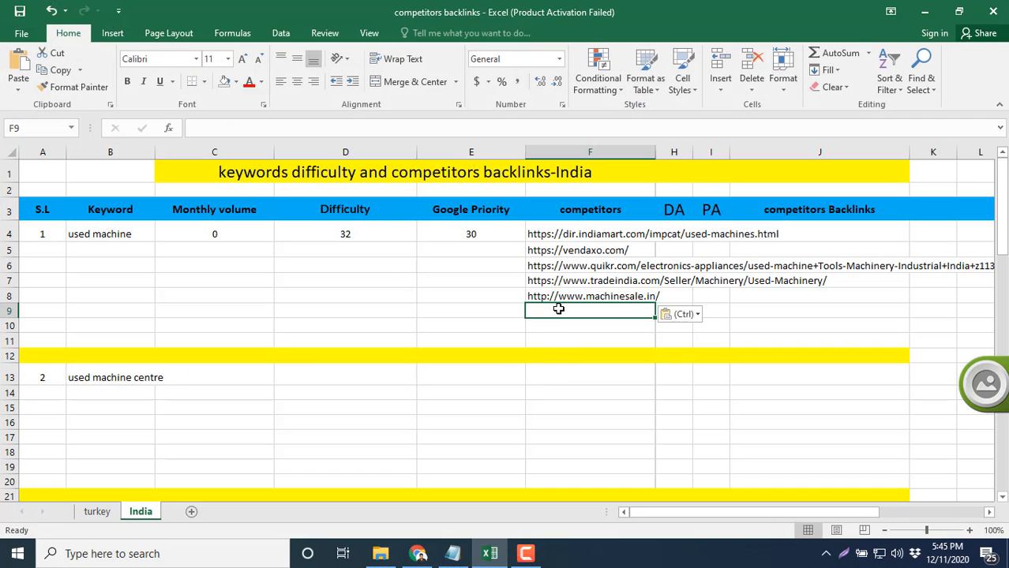
# Close the machinesale.in page in Chrome and copy the Maruti Machinery URL into competitors cell F9 in Excel
pyautogui.click(418, 553)
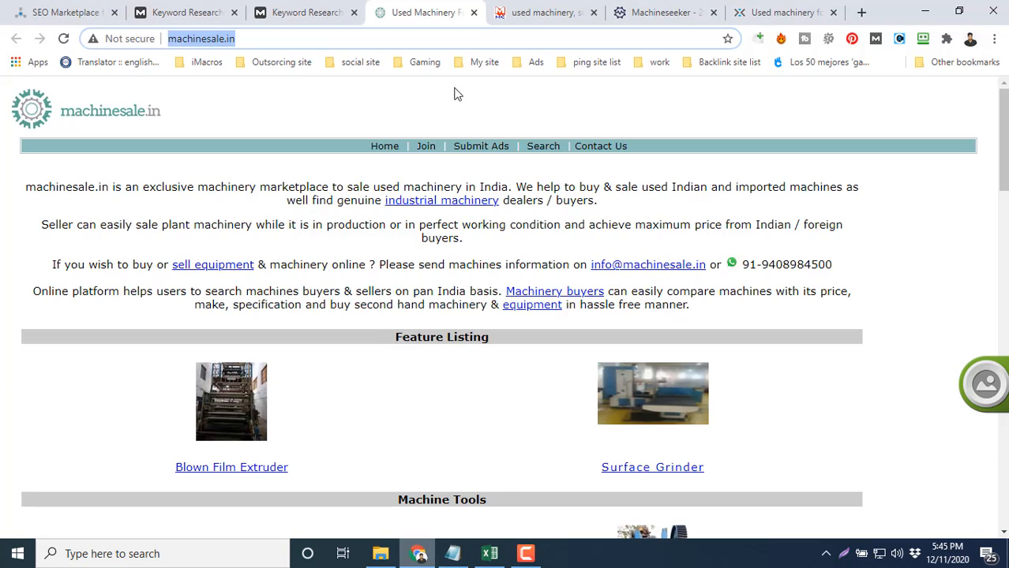
pyautogui.click(473, 13)
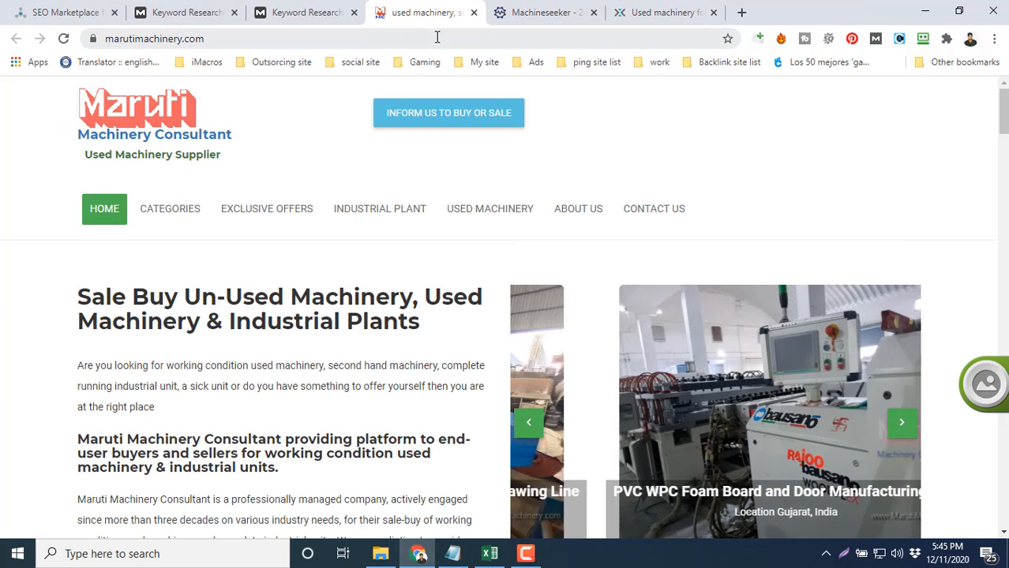
pyautogui.click(437, 38)
pyautogui.hotkey('ctrl', 'c')
pyautogui.click(490, 553)
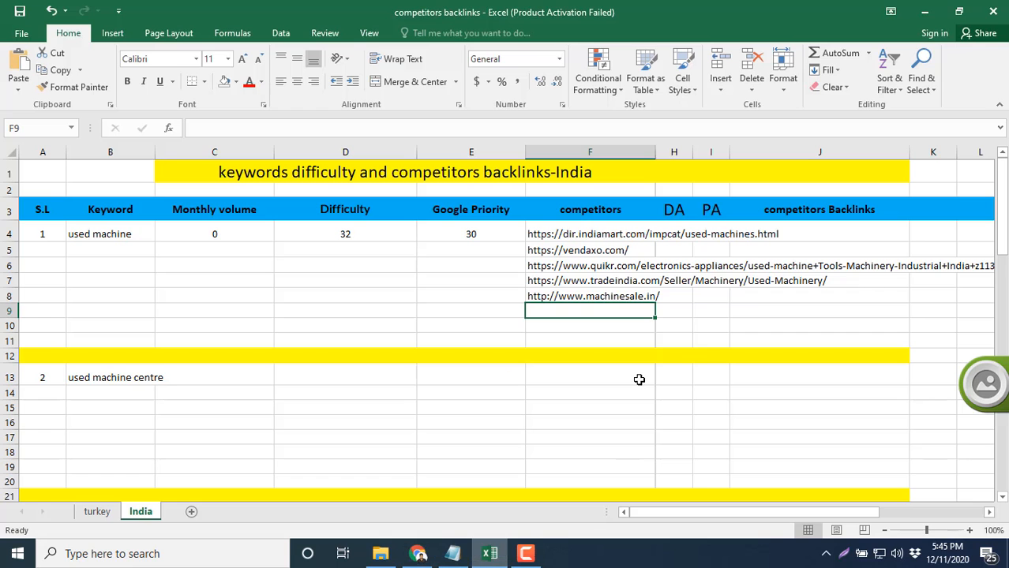
pyautogui.hotkey('ctrl', 'v')
pyautogui.click(584, 327)
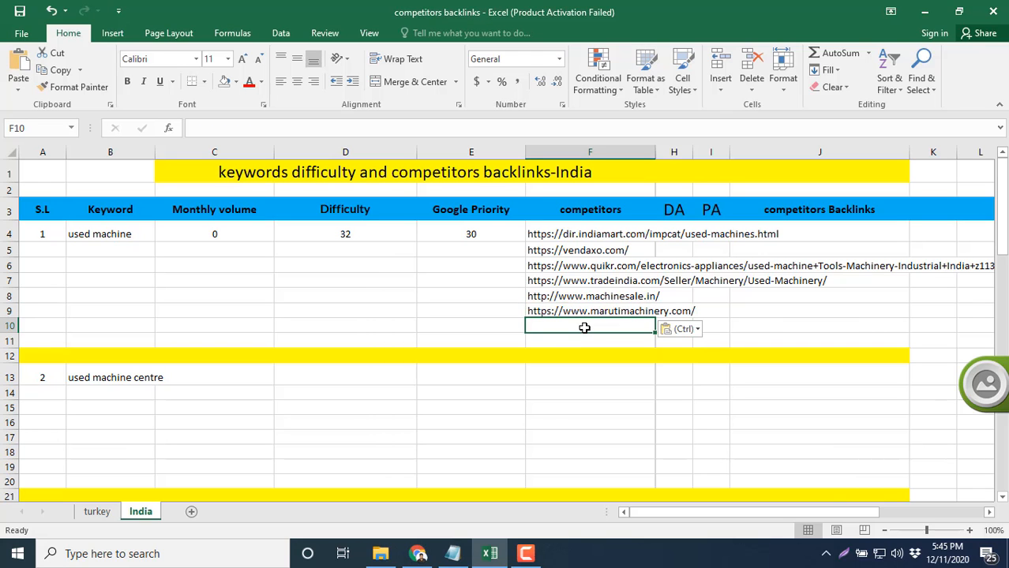
# Close the Maruti Machinery page in Chrome and copy the Machineseeker India URL into competitors cell F10 in Excel
pyautogui.click(418, 553)
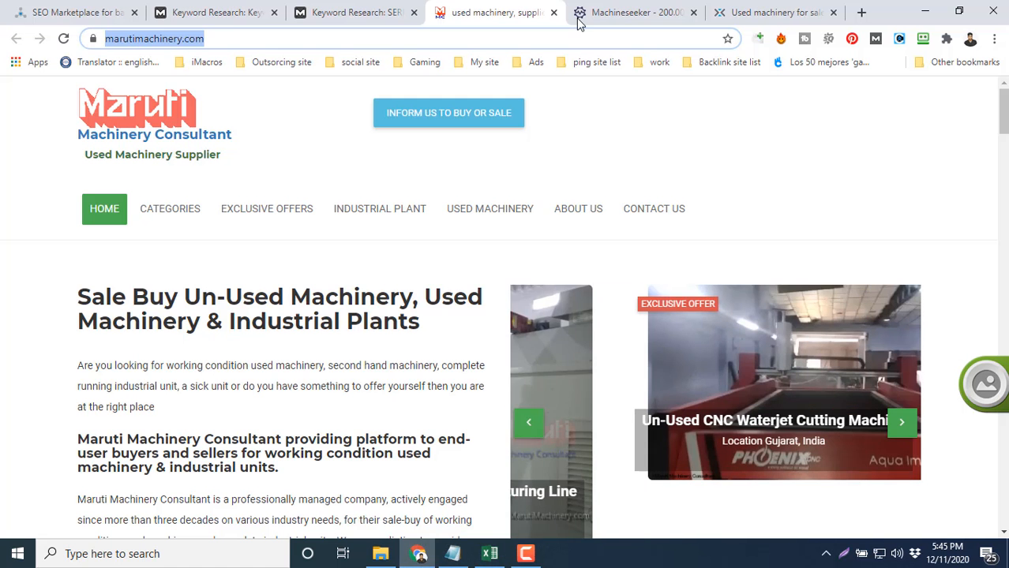
pyautogui.click(553, 13)
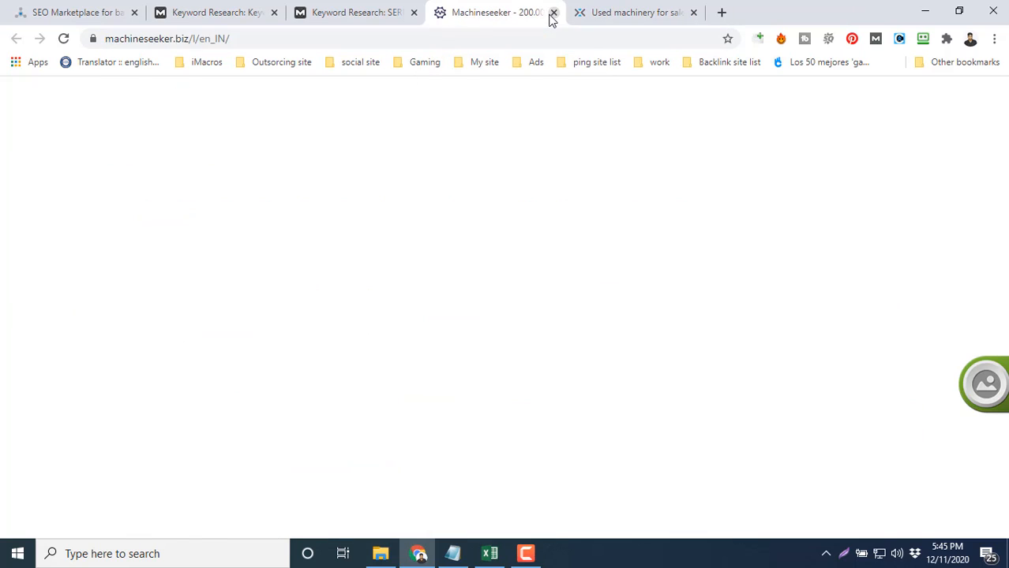
pyautogui.click(511, 45)
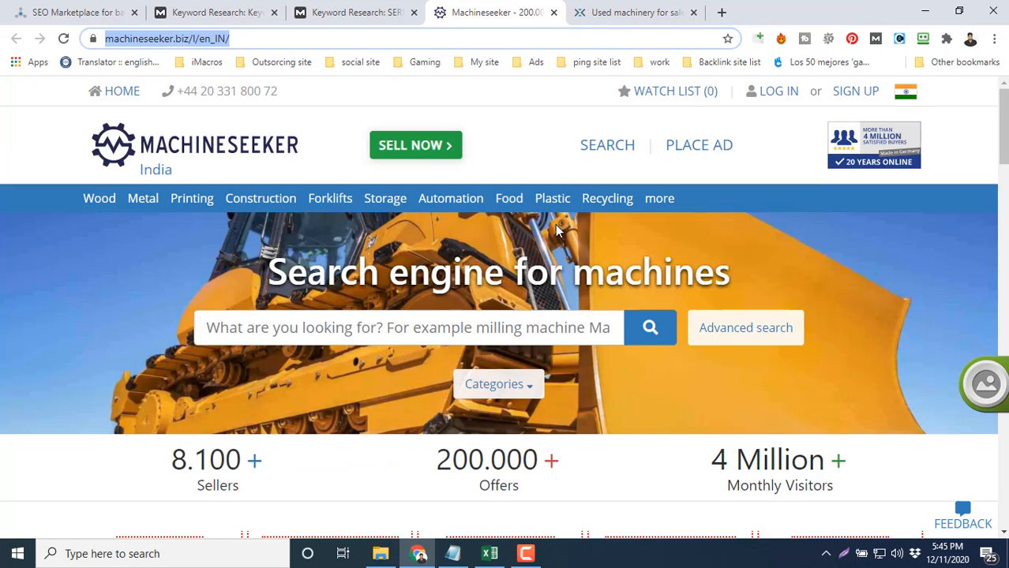
pyautogui.scroll(-3, 554, 224)
pyautogui.click(489, 553)
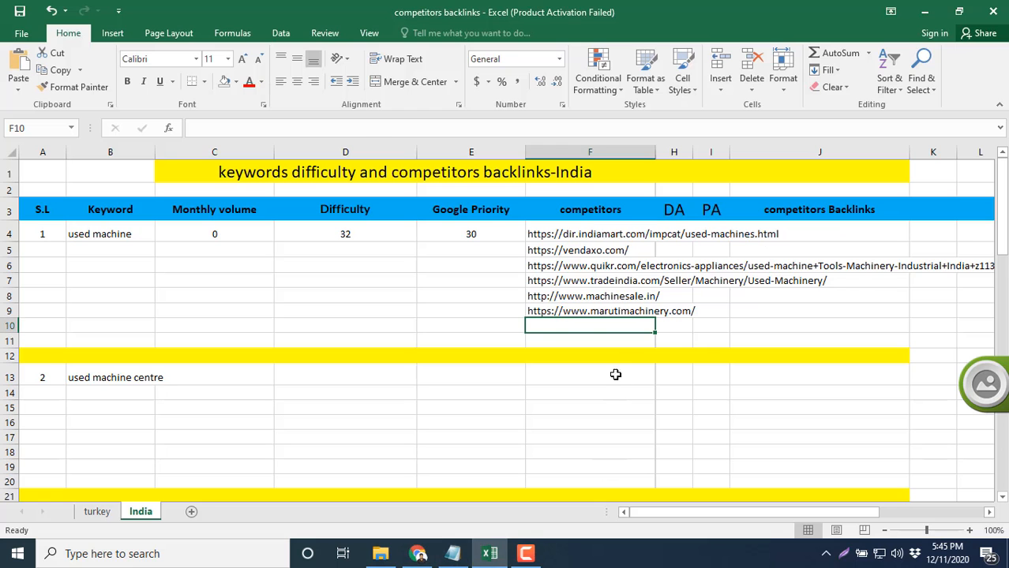
pyautogui.hotkey('ctrl', 'v')
pyautogui.click(585, 338)
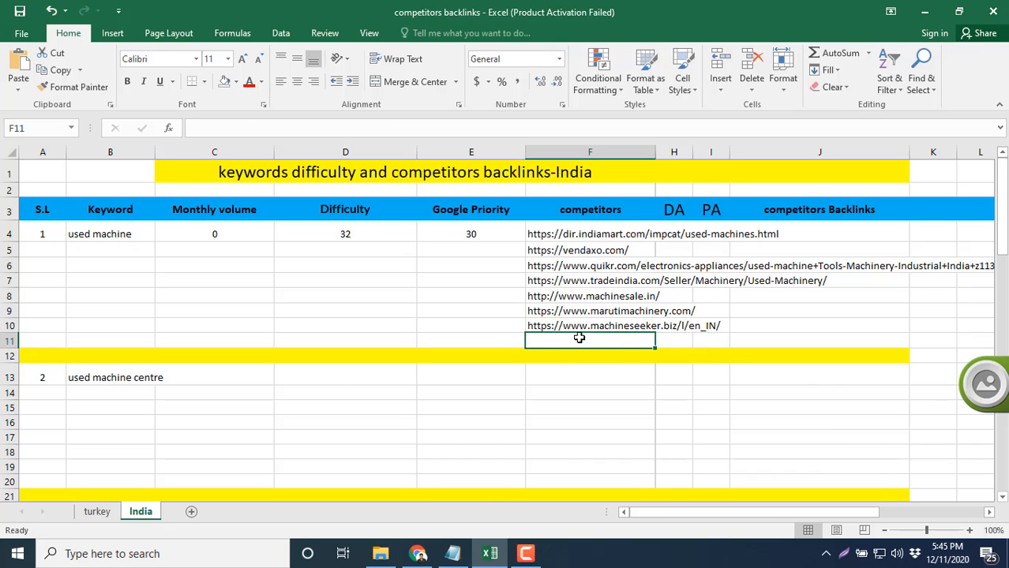
# Replace the Machineseeker page with Exapro in Chrome, copy its URL into cell F11 in Excel and save the workbook
pyautogui.click(418, 553)
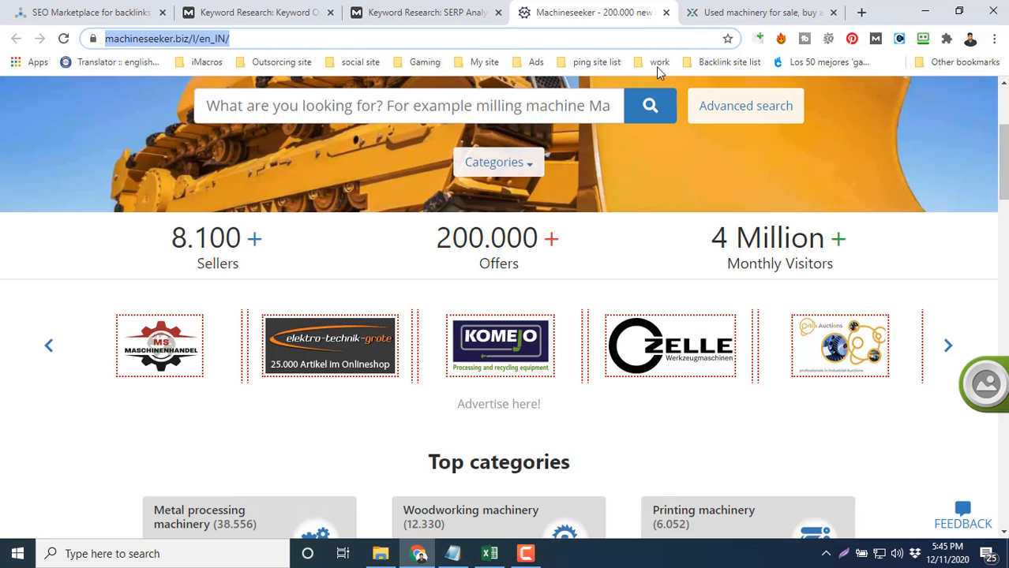
pyautogui.click(666, 13)
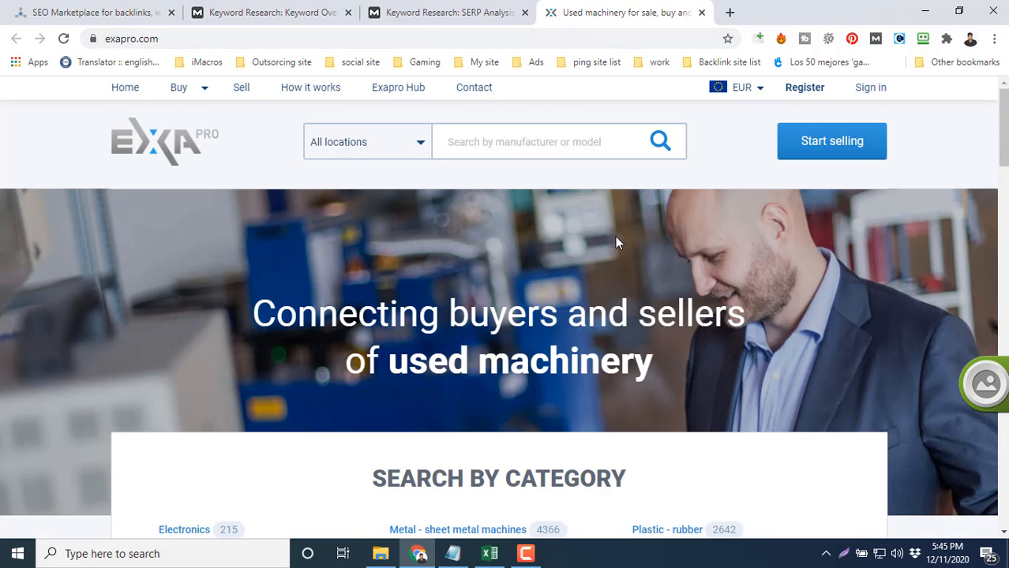
pyautogui.click(490, 554)
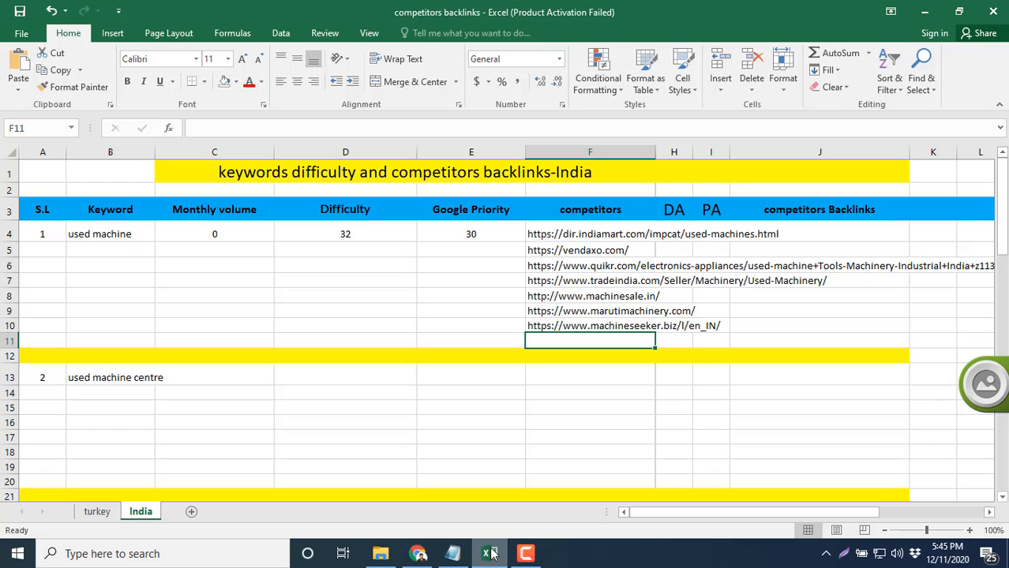
pyautogui.click(490, 554)
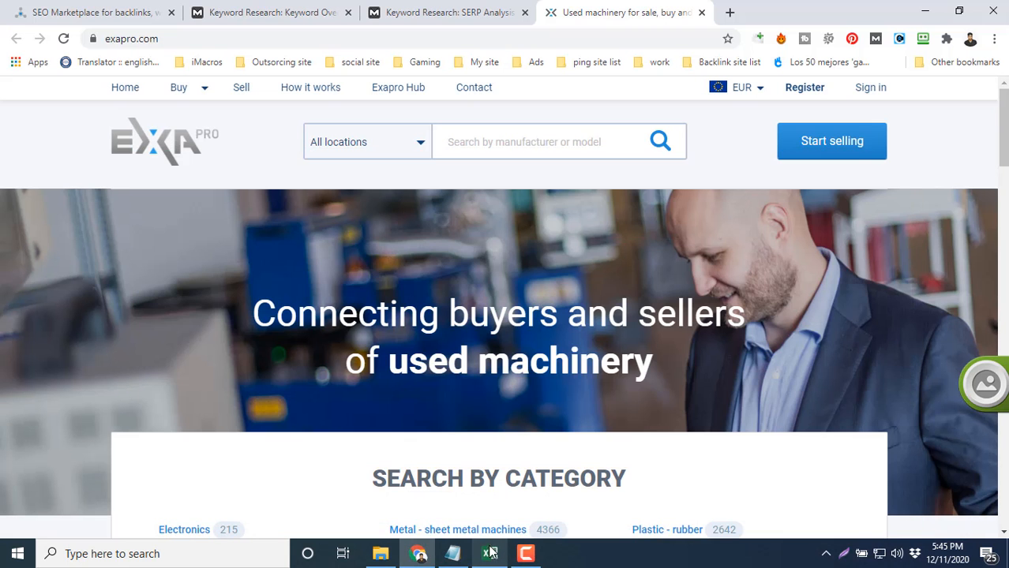
pyautogui.click(254, 36)
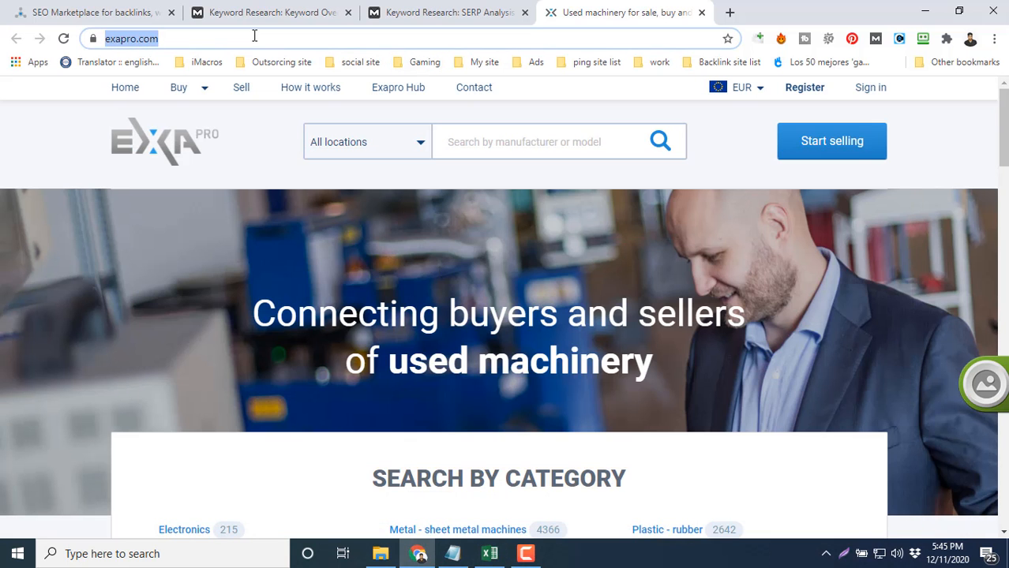
pyautogui.hotkey('ctrl', 'c')
pyautogui.click(490, 554)
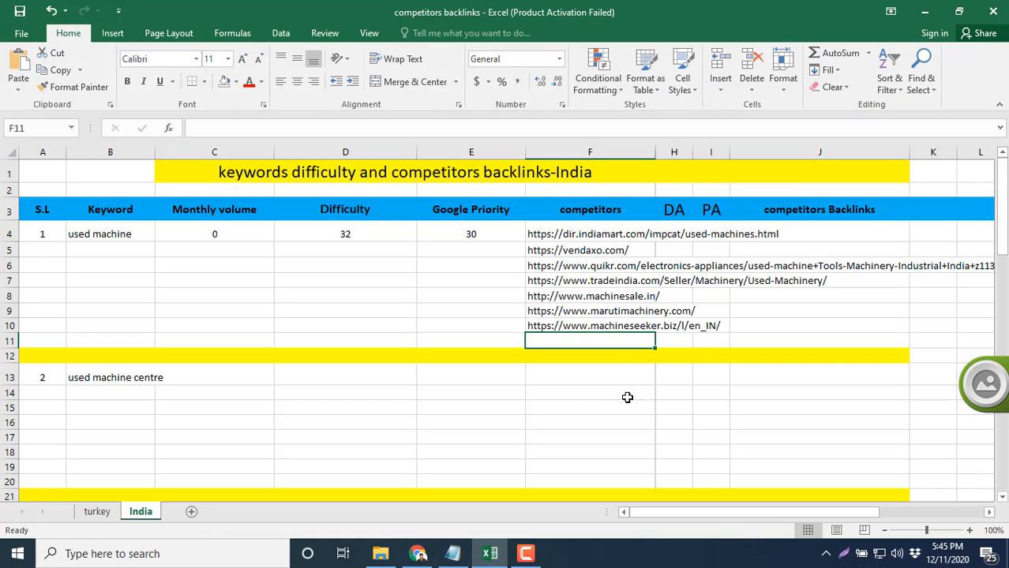
pyautogui.hotkey('ctrl', 'v')
pyautogui.click(482, 294)
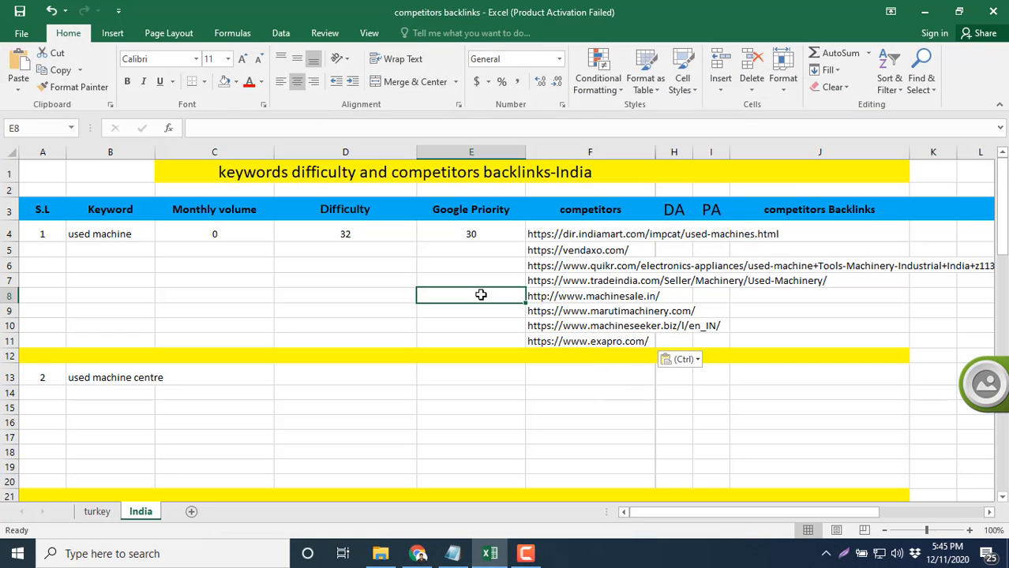
pyautogui.hotkey('ctrl', 's')
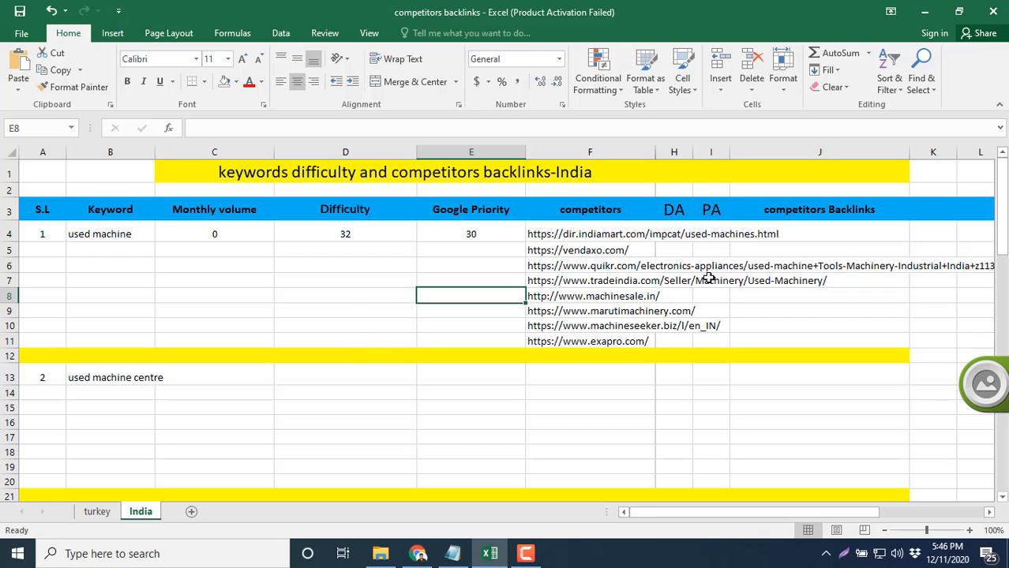
# Close the Exapro page in Chrome and record IndiaMART's Moz scores in Excel: DA 75 in H4 and PA 44 in I4
pyautogui.click(418, 553)
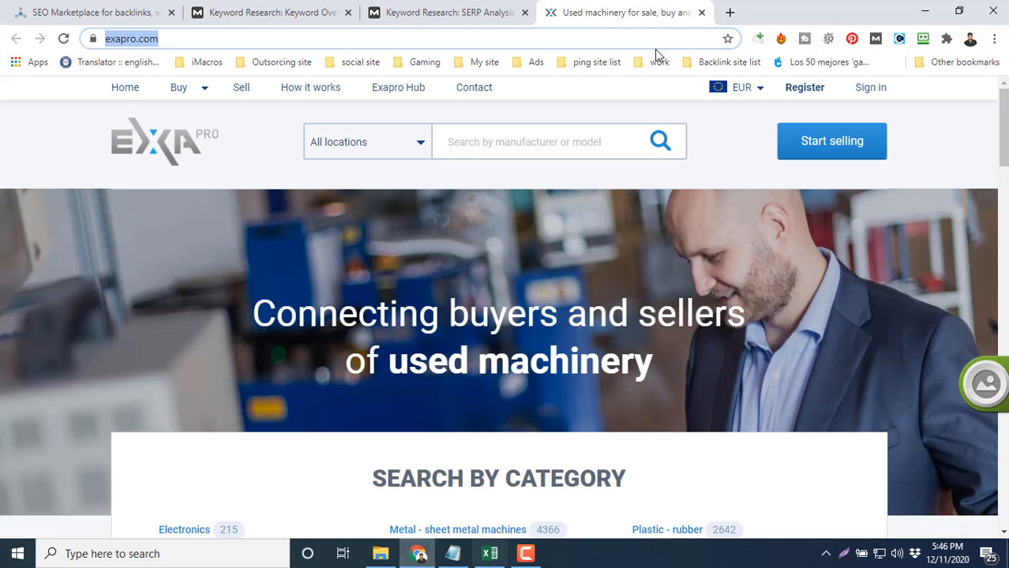
pyautogui.click(701, 12)
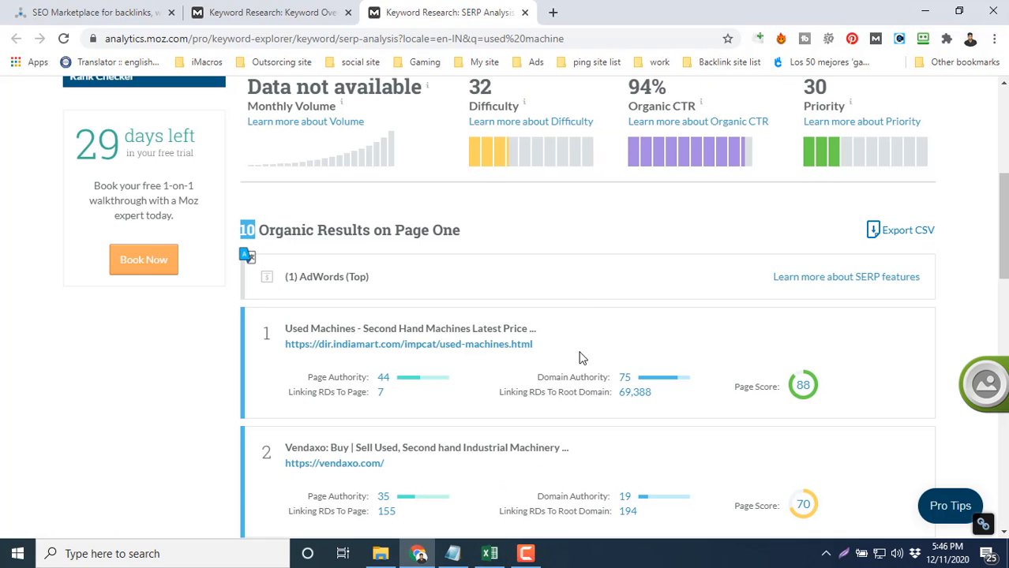
pyautogui.scroll(2, 580, 358)
pyautogui.scroll(-3, 580, 359)
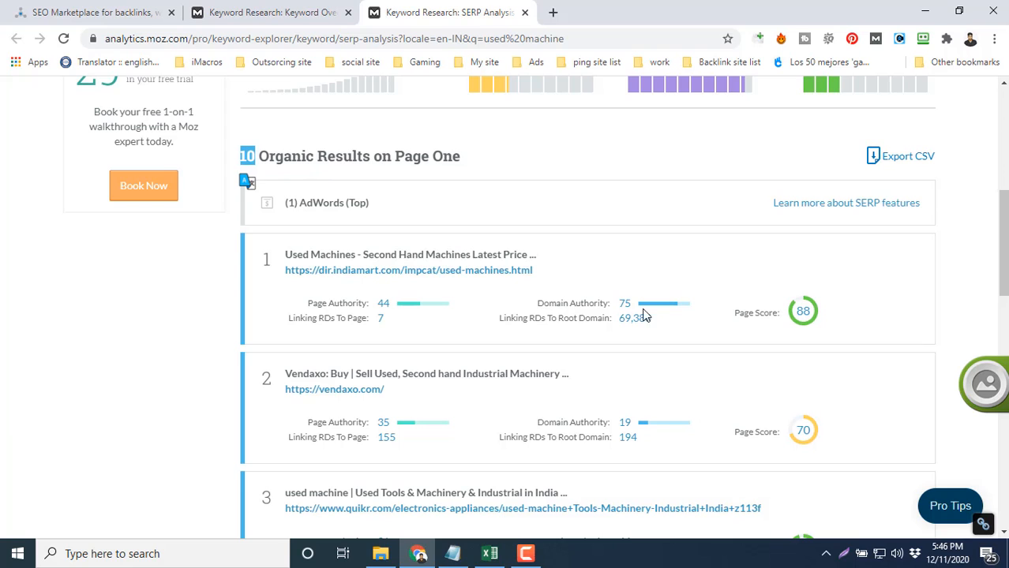
pyautogui.click(483, 557)
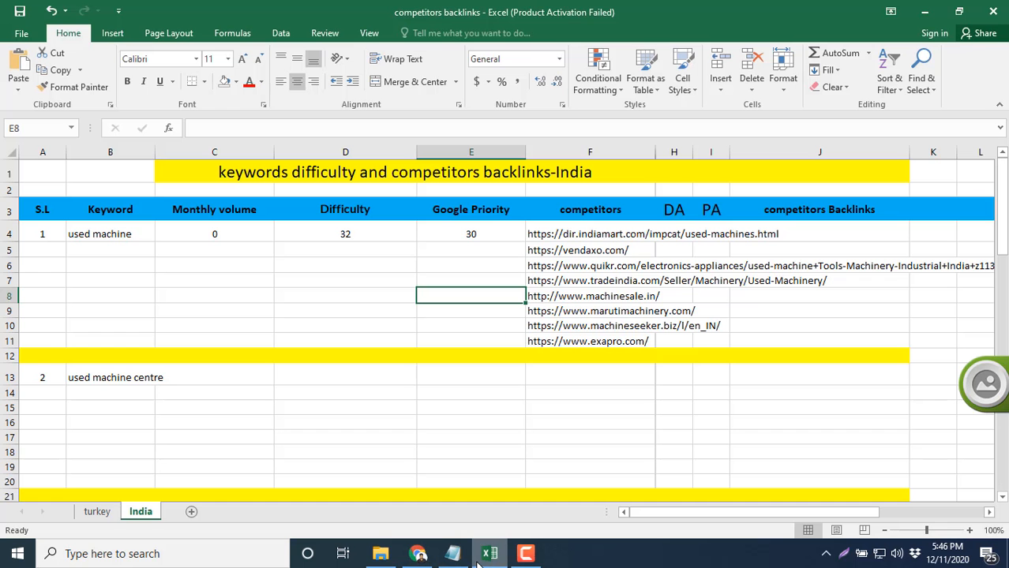
pyautogui.click(673, 234)
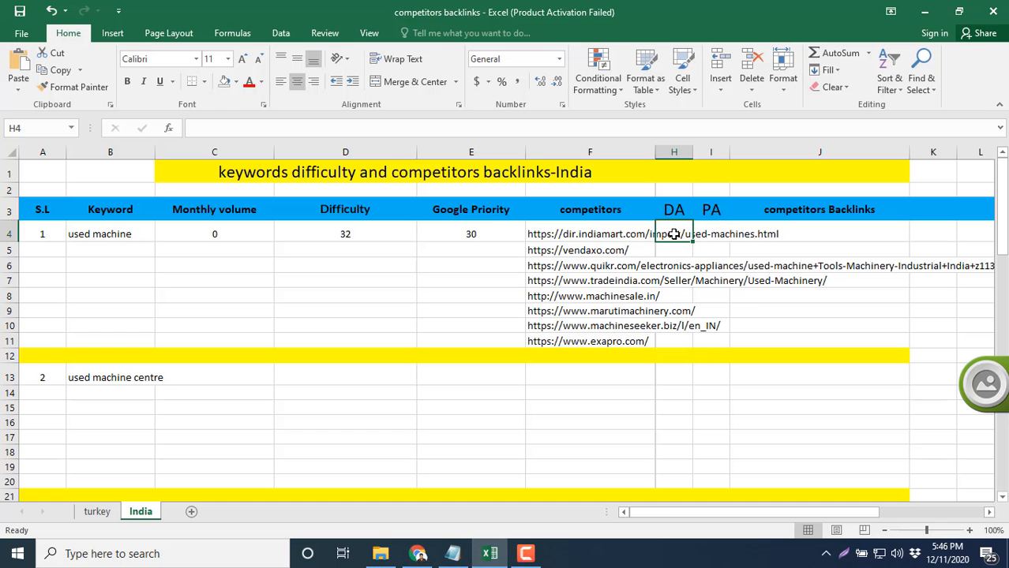
pyautogui.write('75')
pyautogui.click(703, 234)
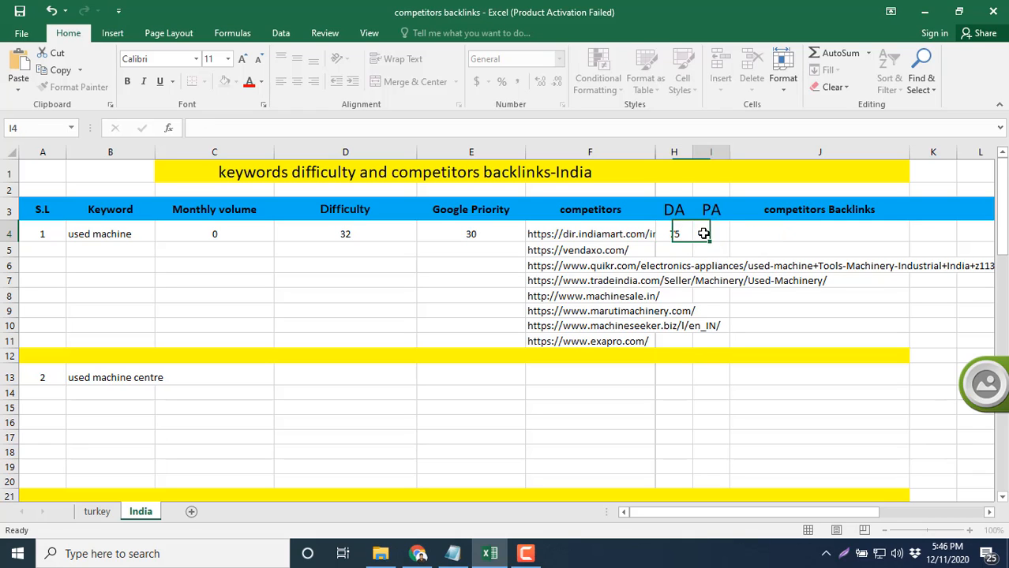
pyautogui.write('44')
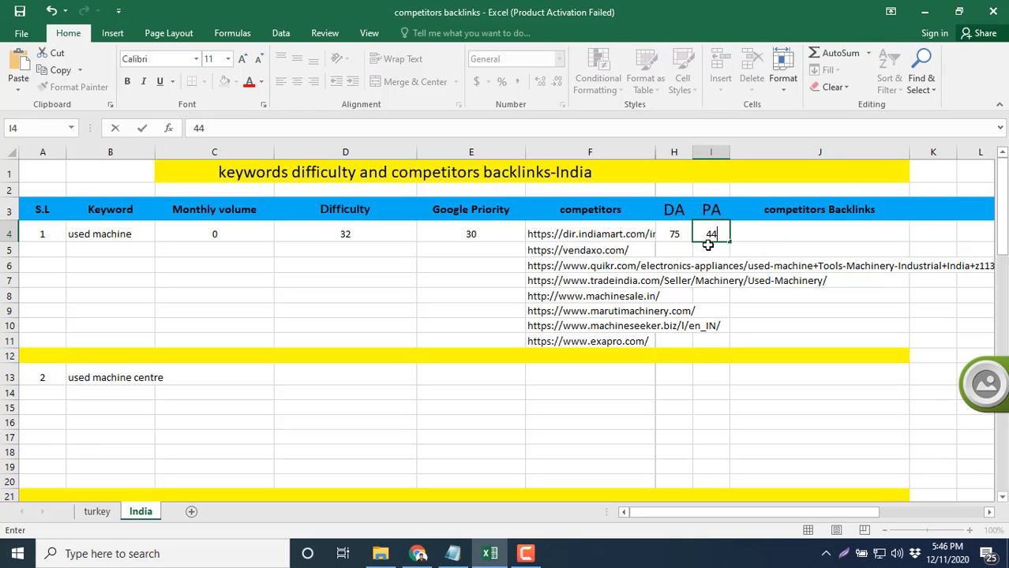
# Enter 69.4k as IndiaMART's competitors backlinks in cell J4, based on Moz's root domain links, and return to the Moz SERP analysis in Chrome
pyautogui.click(775, 237)
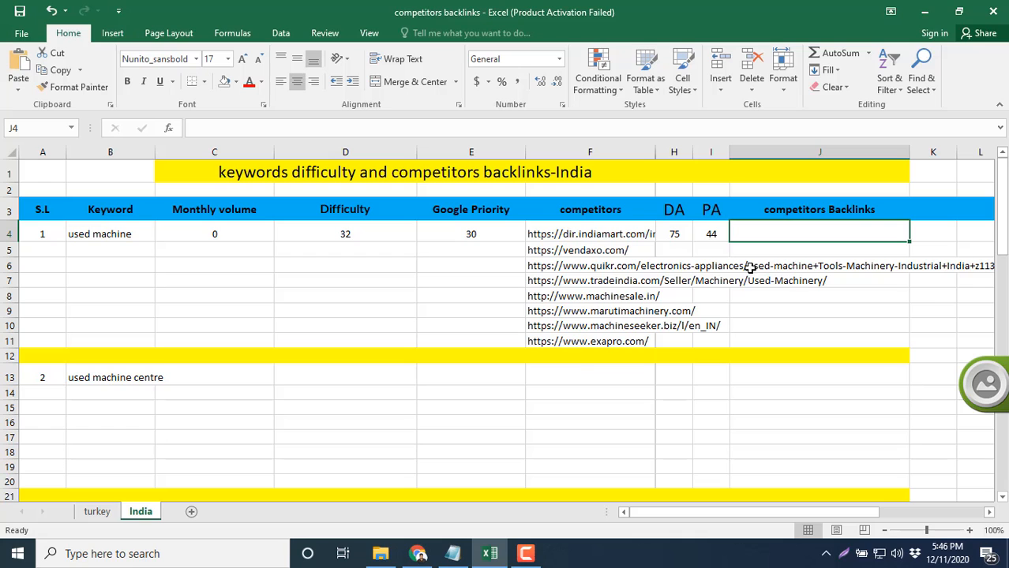
pyautogui.click(419, 554)
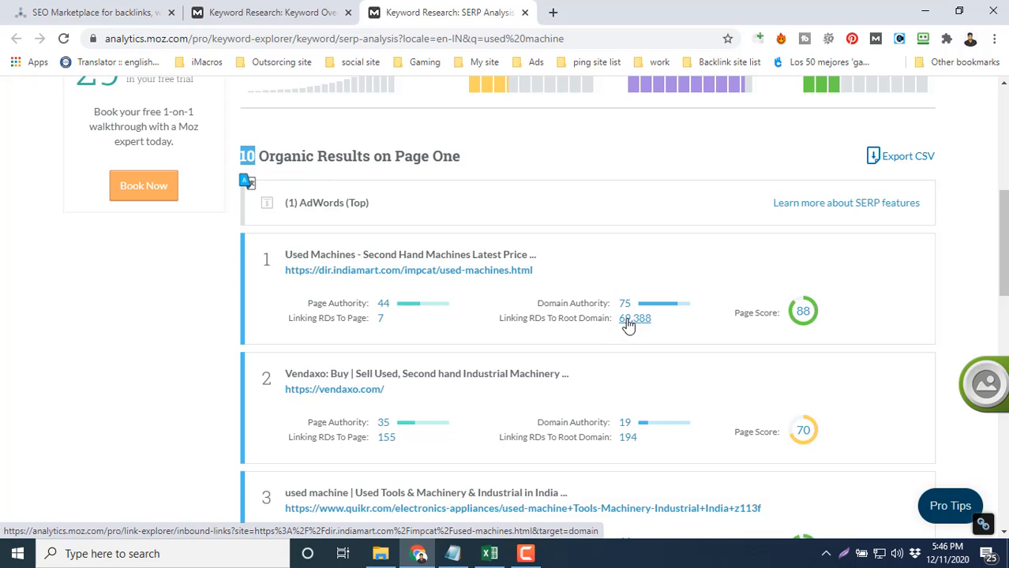
pyautogui.click(489, 553)
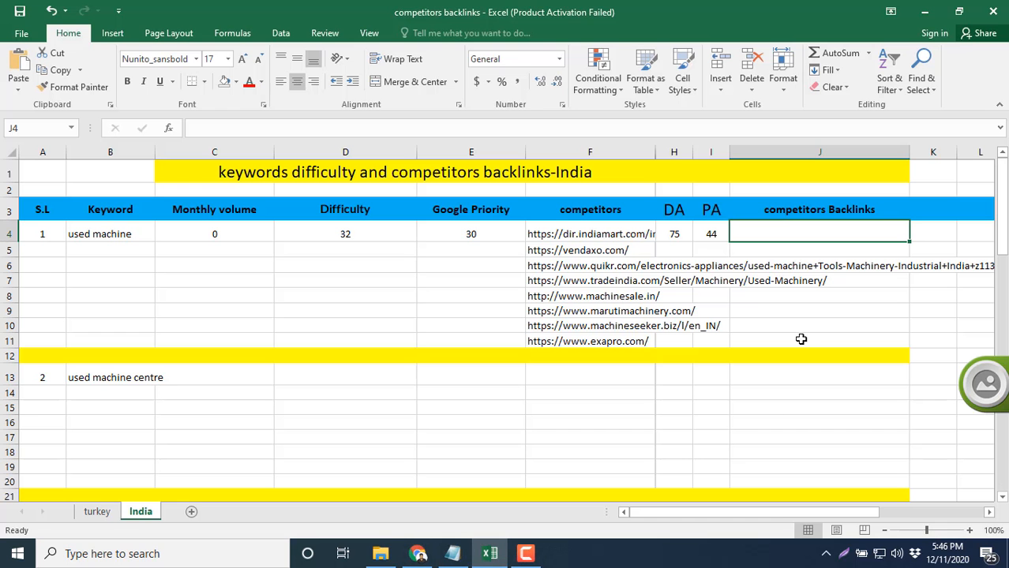
pyautogui.write('69')
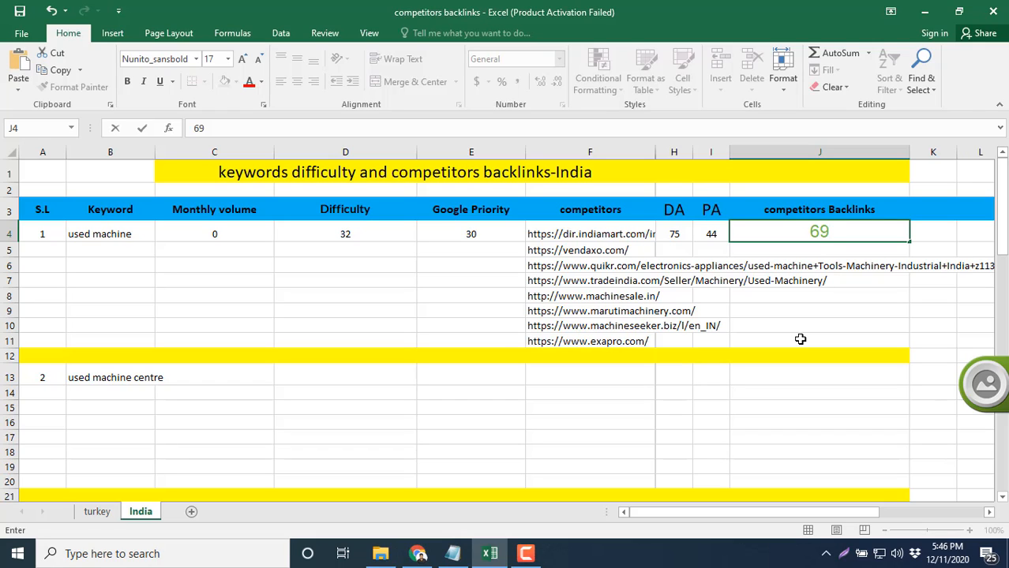
pyautogui.write('.4k')
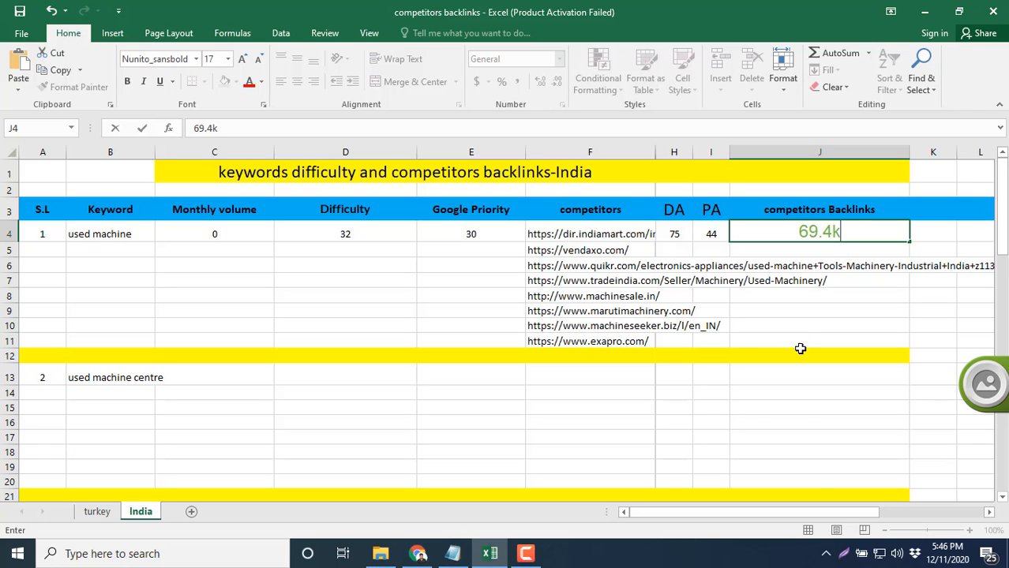
pyautogui.click(806, 264)
pyautogui.click(806, 248)
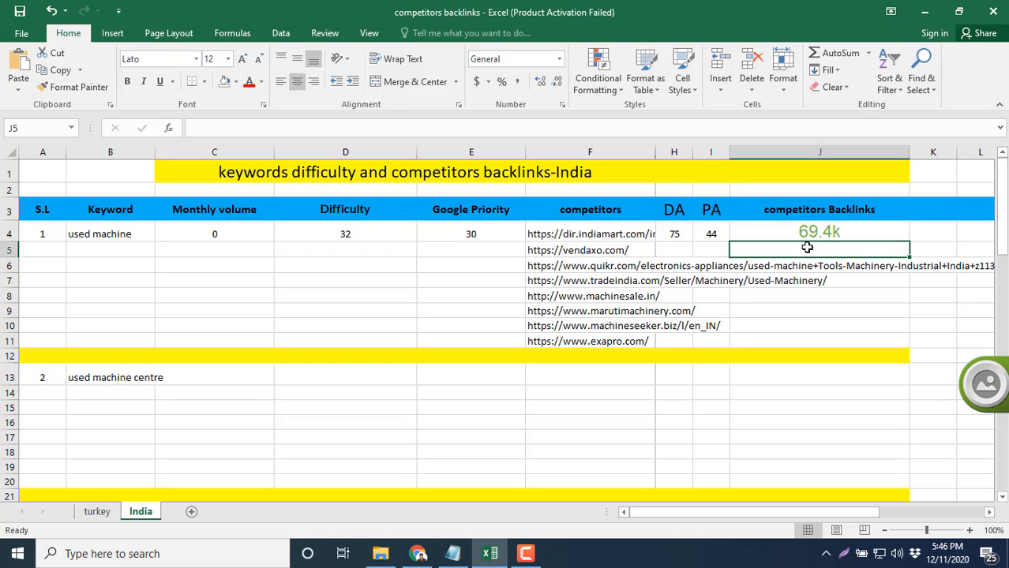
pyautogui.click(418, 553)
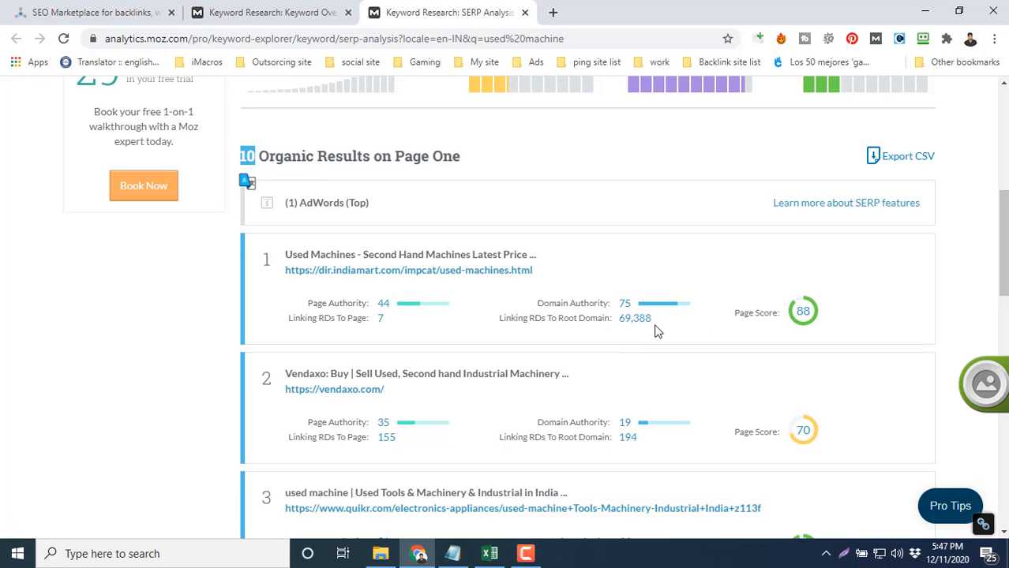
# Record Vendaxo's Moz scores from Chrome in the India sheet in Excel: DA 19 in H5 and PA 35 in I5
pyautogui.click(490, 554)
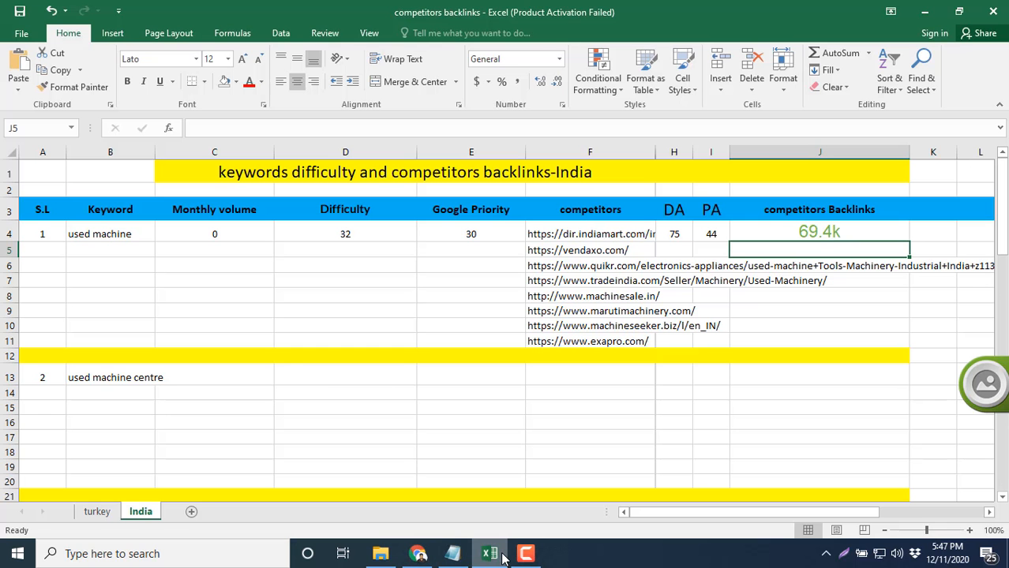
pyautogui.click(418, 554)
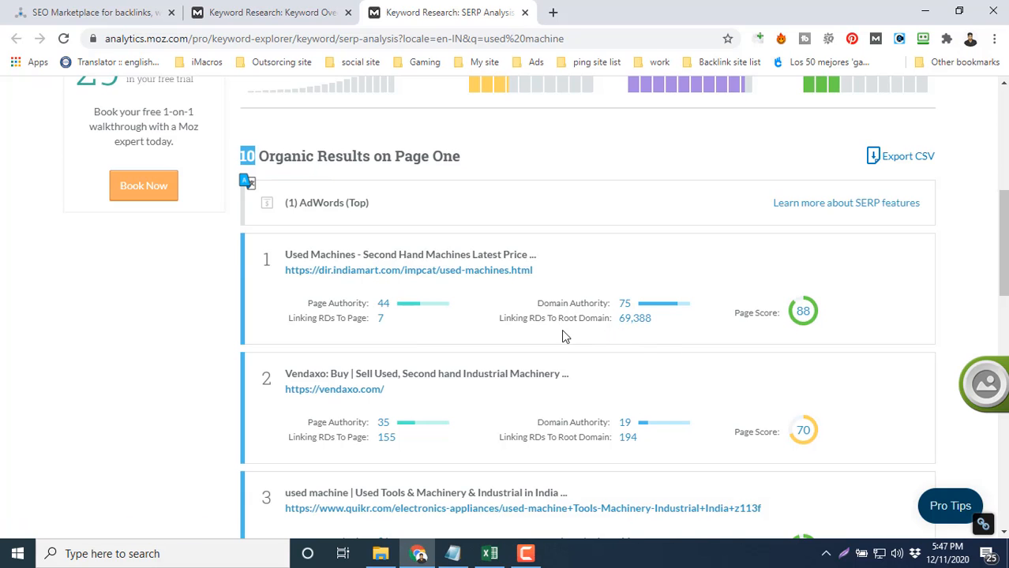
pyautogui.scroll(-1, 557, 344)
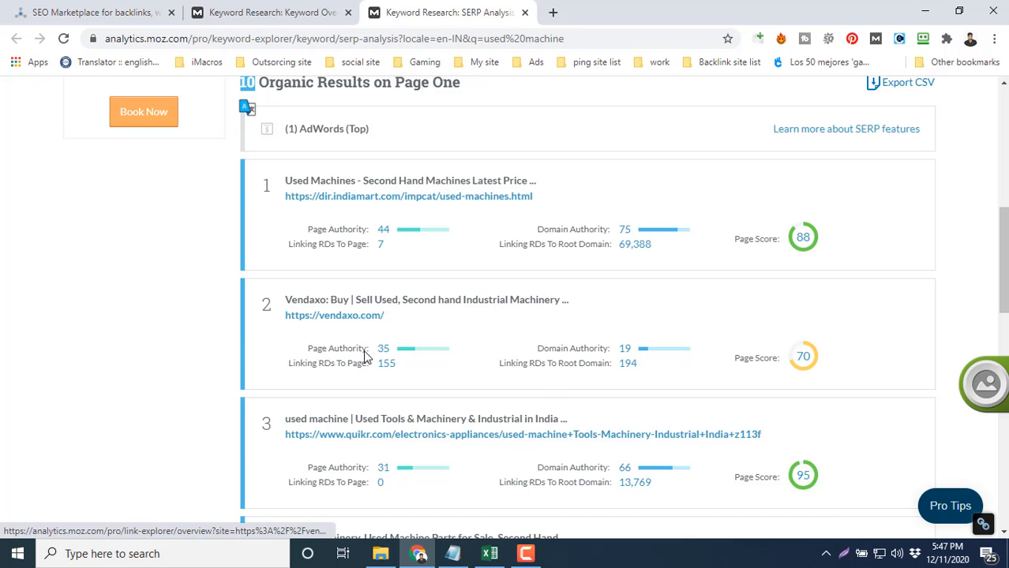
pyautogui.click(490, 554)
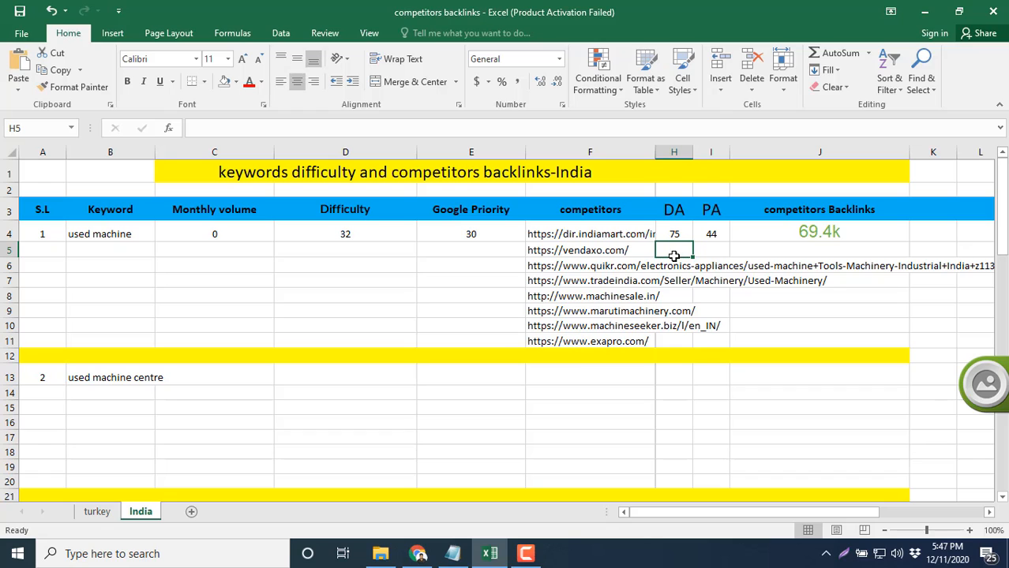
pyautogui.write('19')
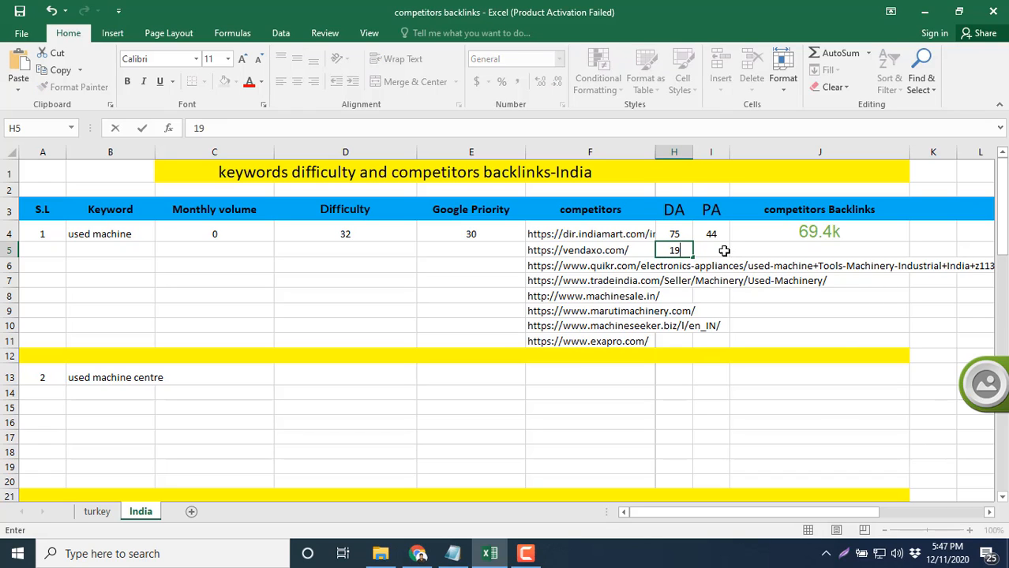
pyautogui.click(724, 251)
pyautogui.write('35')
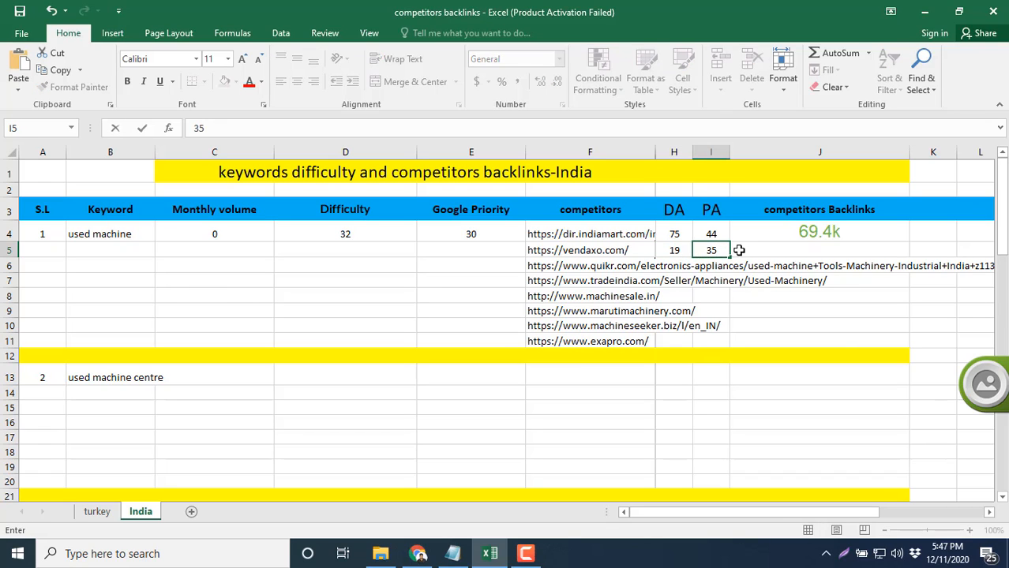
# Check Vendaxo's root domain links in Chrome and enter 194 as its competitors backlinks in cell J5 in Excel
pyautogui.click(753, 251)
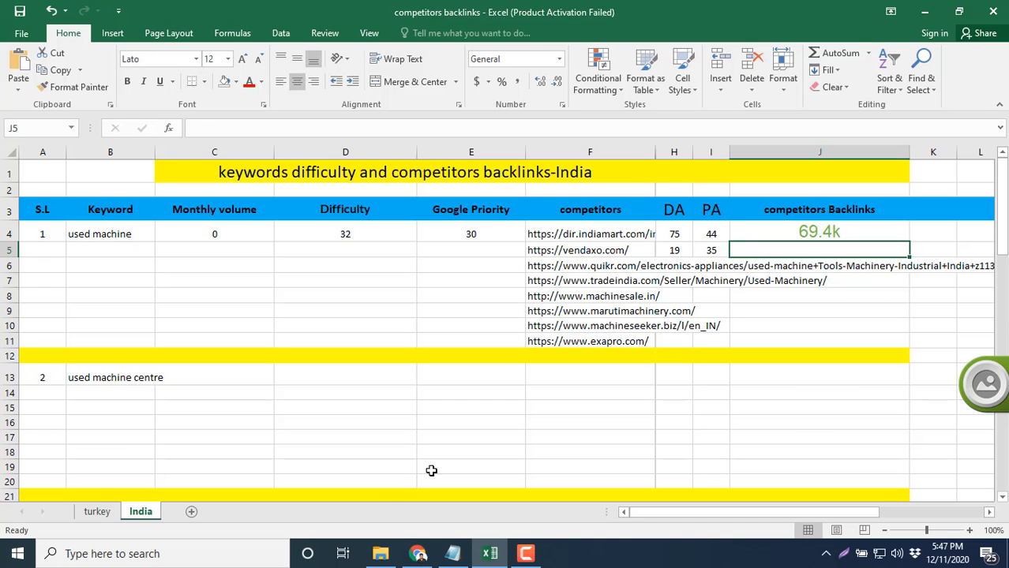
pyautogui.click(416, 555)
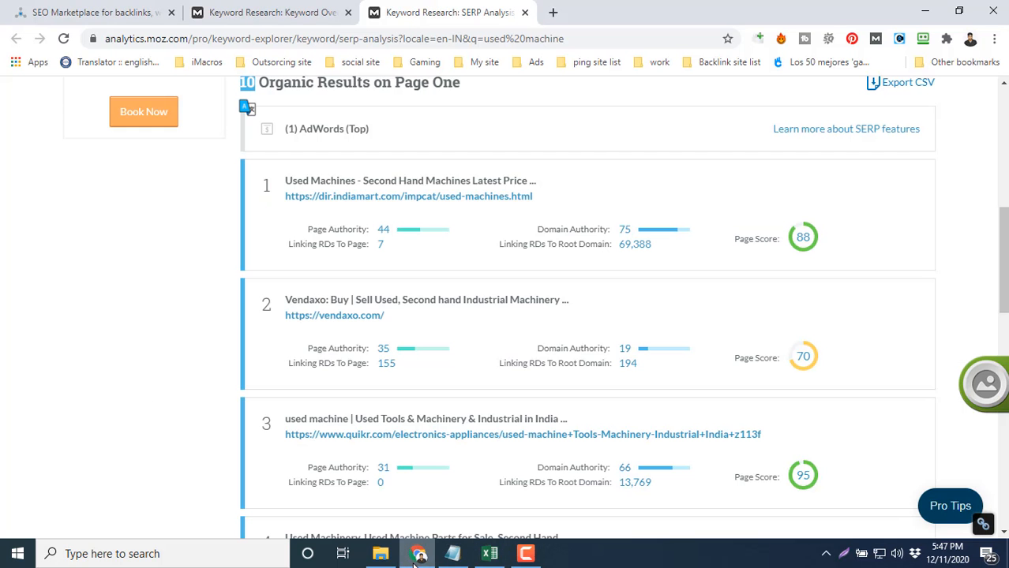
pyautogui.click(490, 553)
pyautogui.write('1')
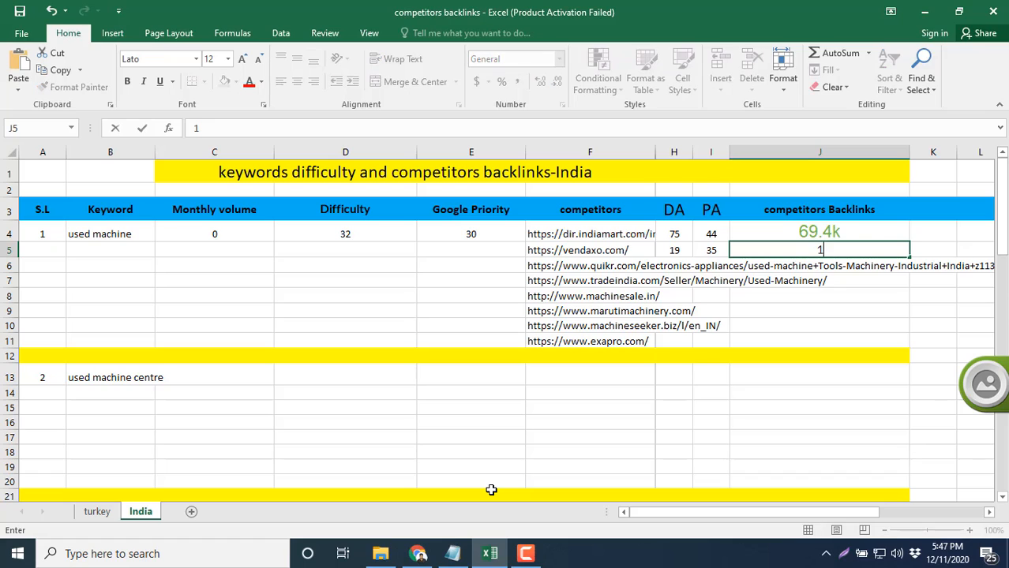
pyautogui.write('94')
# Open Quikr's root domain links in a new Chrome tab and record DA 66 in H6 and PA 31 in I6 in Excel
pyautogui.click(673, 264)
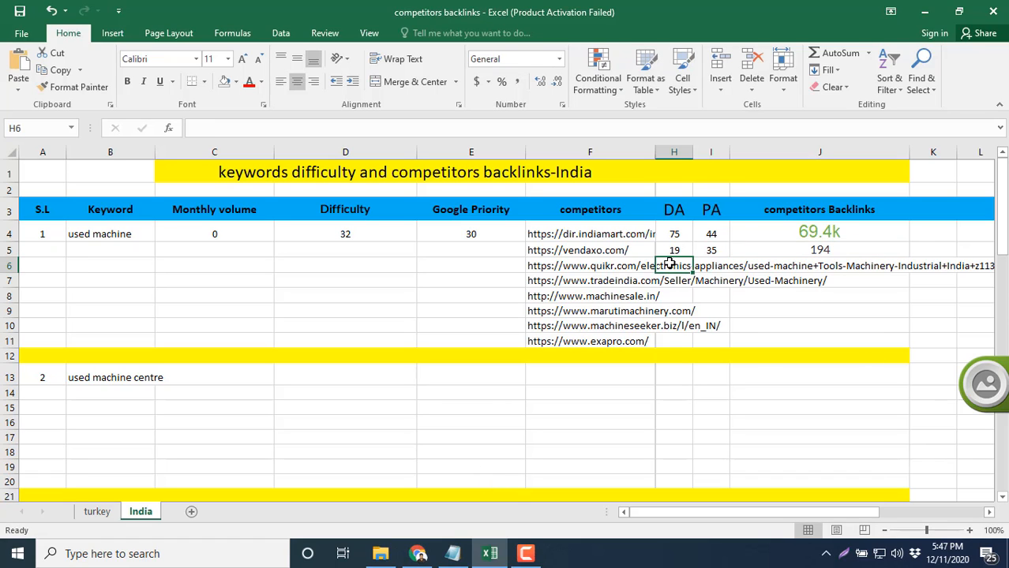
pyautogui.click(417, 553)
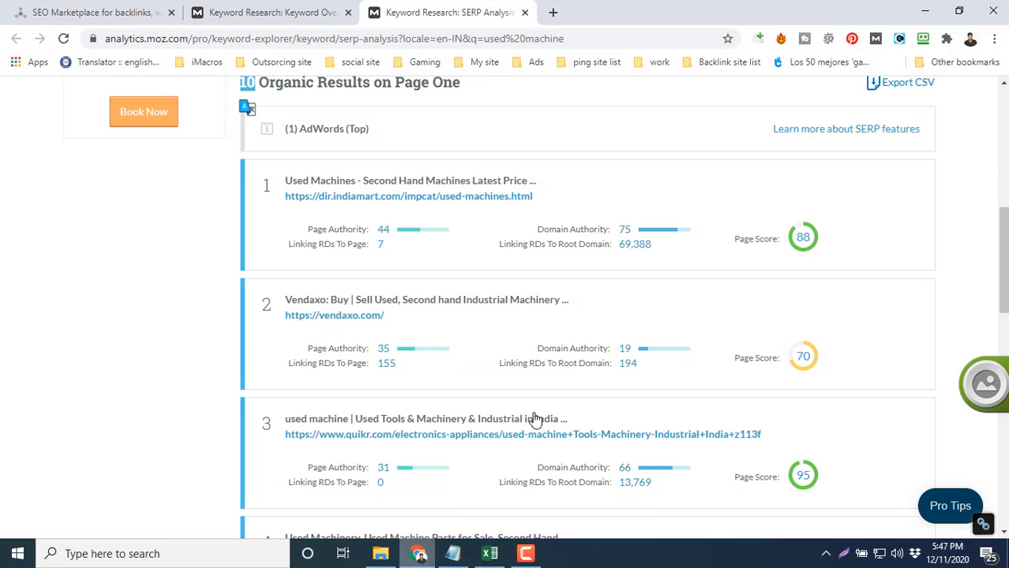
pyautogui.scroll(-1, 608, 366)
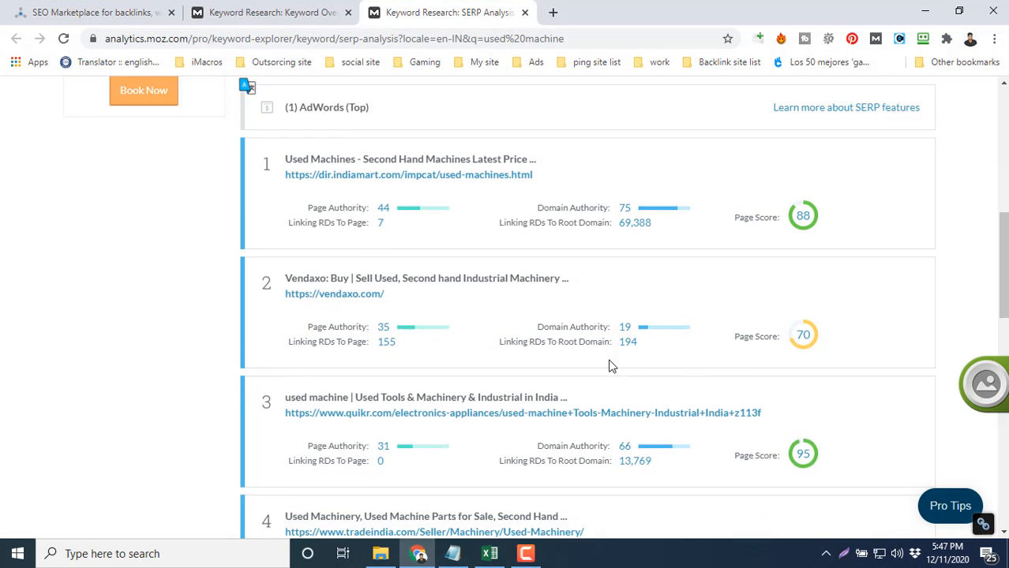
pyautogui.scroll(-1, 610, 367)
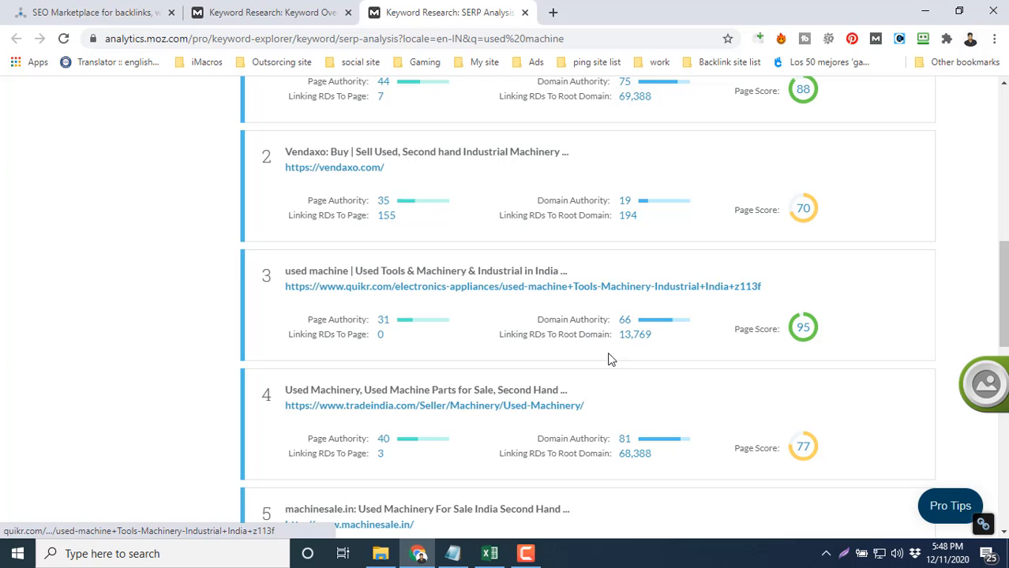
pyautogui.middleClick(635, 332)
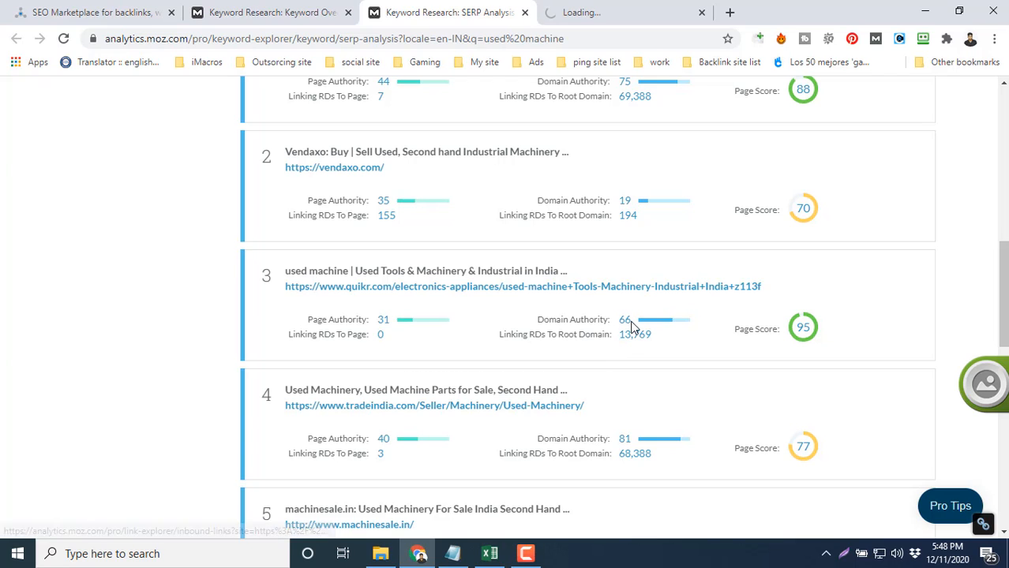
pyautogui.click(489, 553)
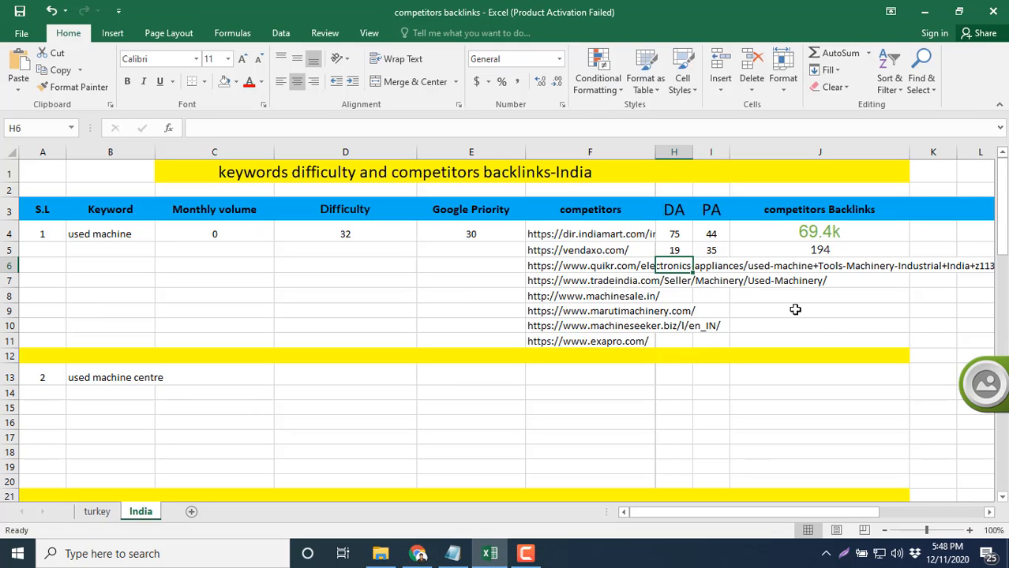
pyautogui.write('66')
pyautogui.click(715, 265)
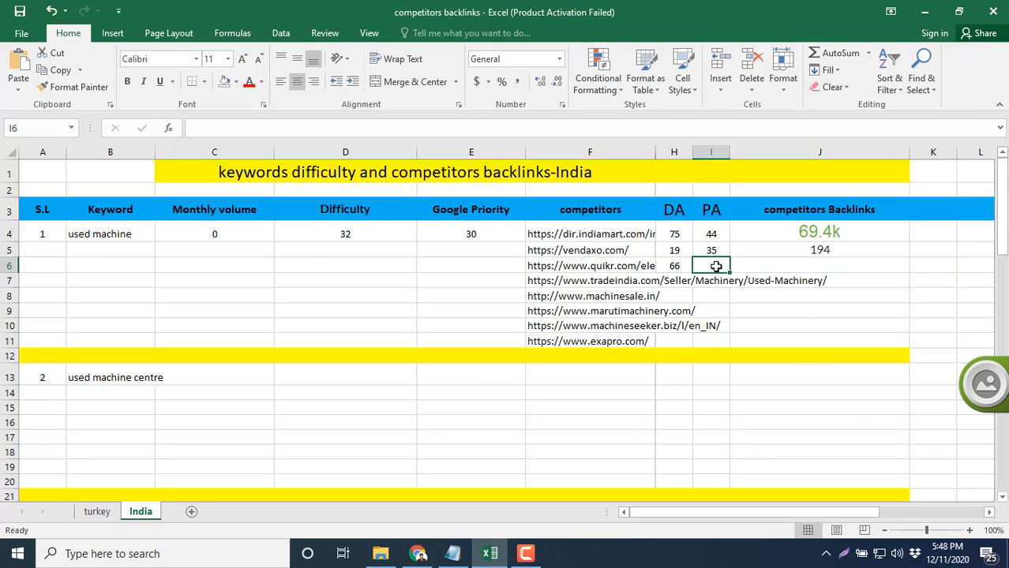
pyautogui.write('31')
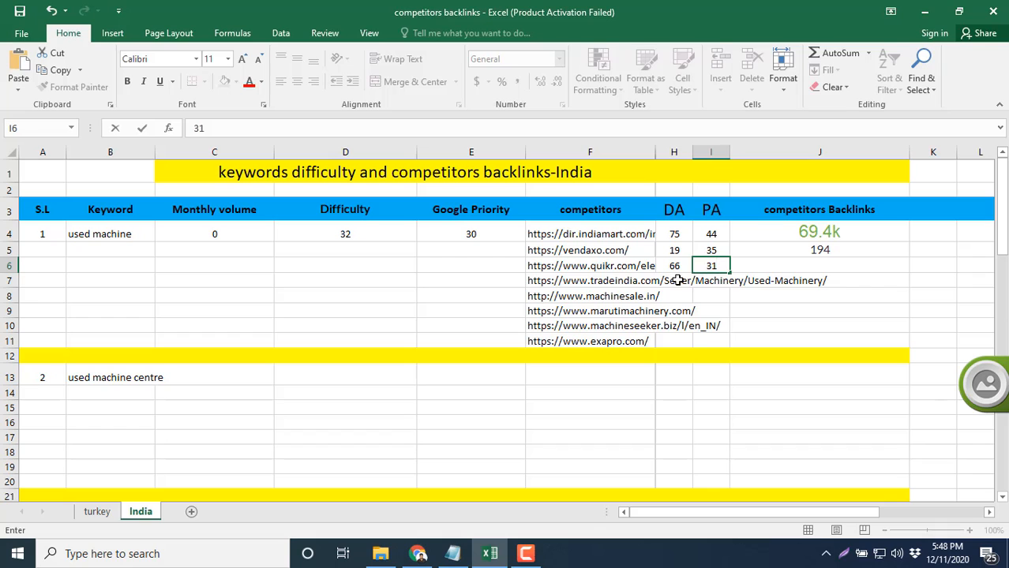
pyautogui.click(677, 280)
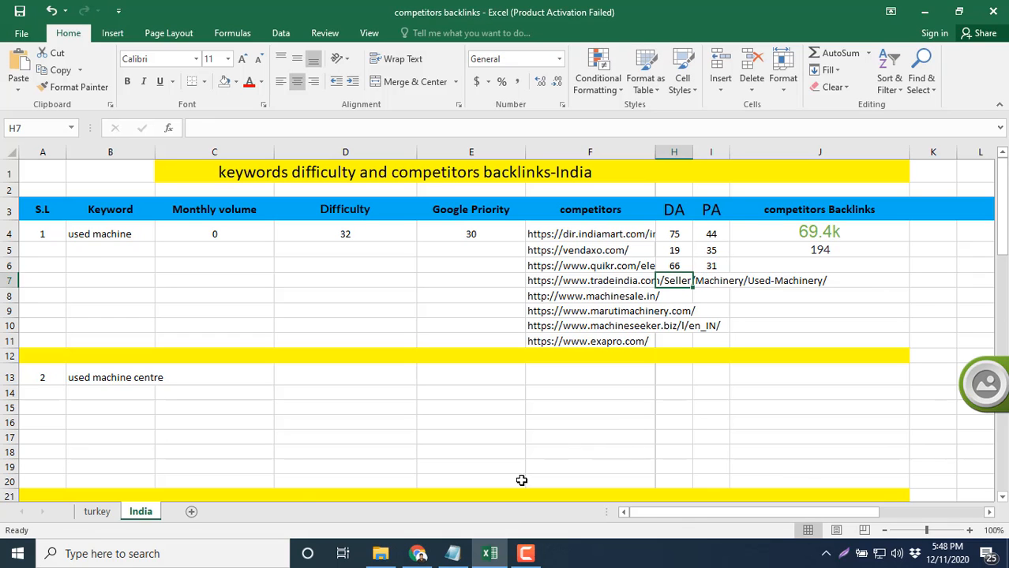
# Read Quikr's linking domains on Moz's Inbound Links page in Chrome and enter 13.8k in backlinks cell J6 in Excel
pyautogui.click(419, 553)
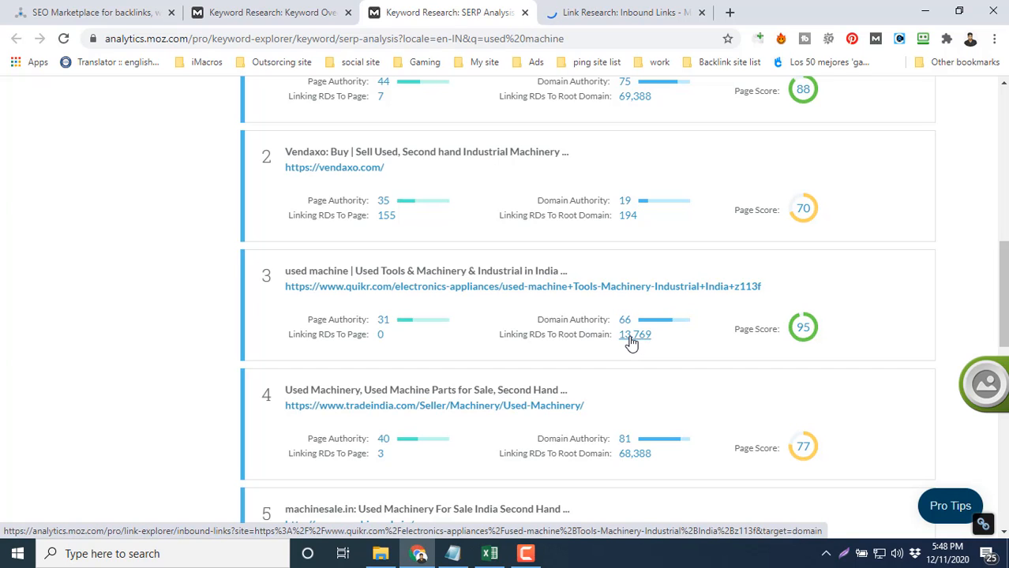
pyautogui.click(646, 20)
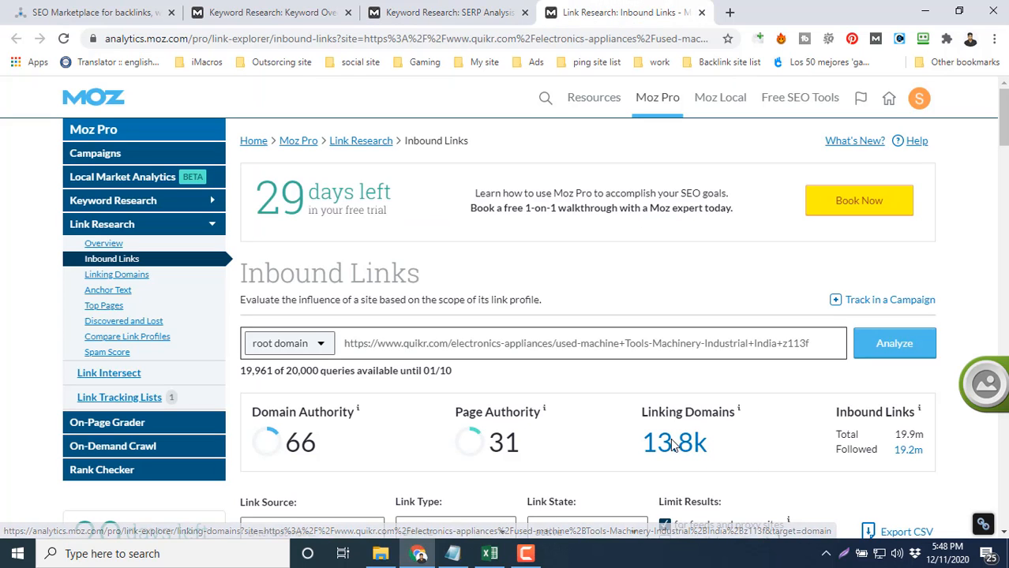
pyautogui.click(490, 553)
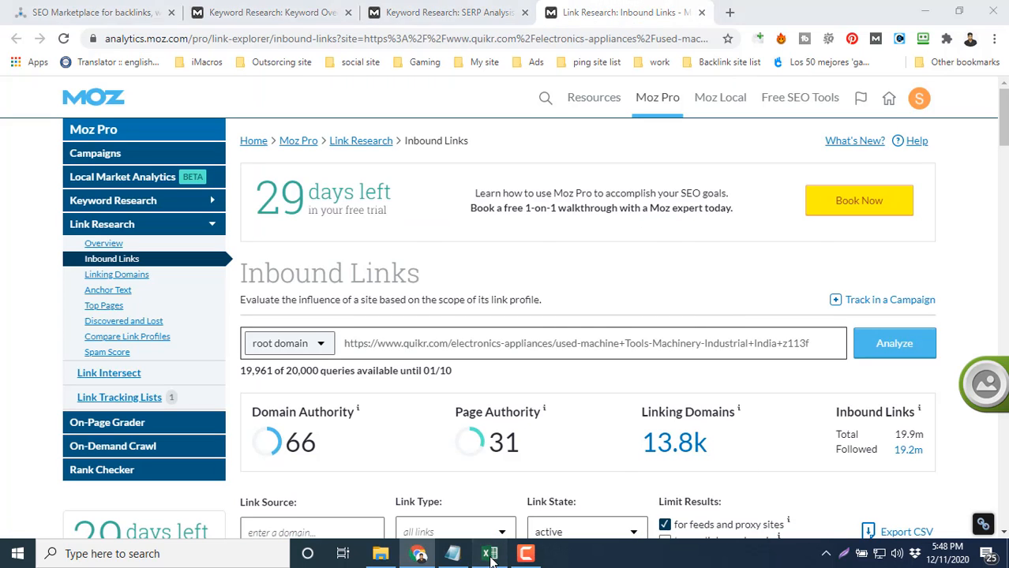
pyautogui.click(786, 265)
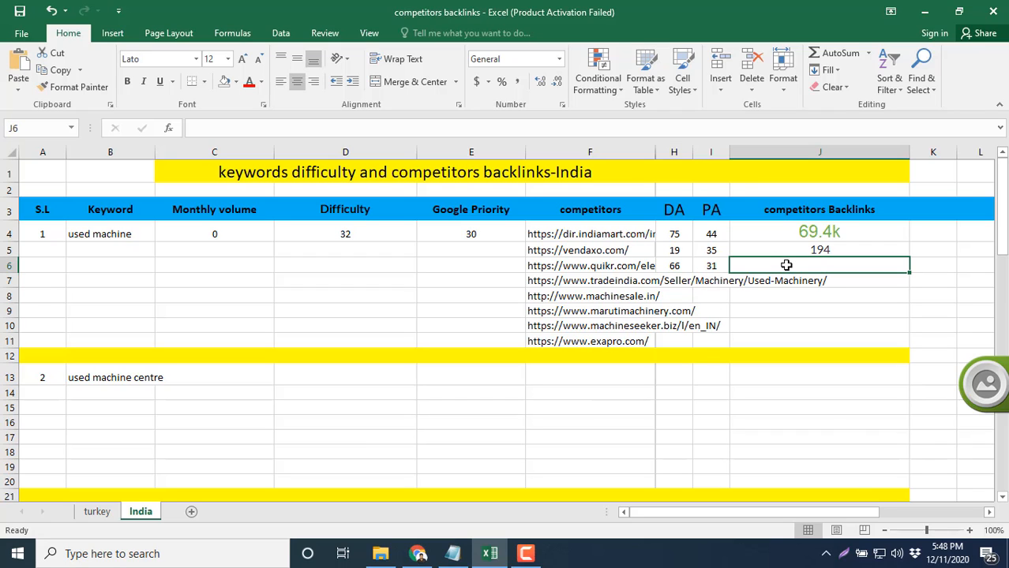
pyautogui.write('13.8')
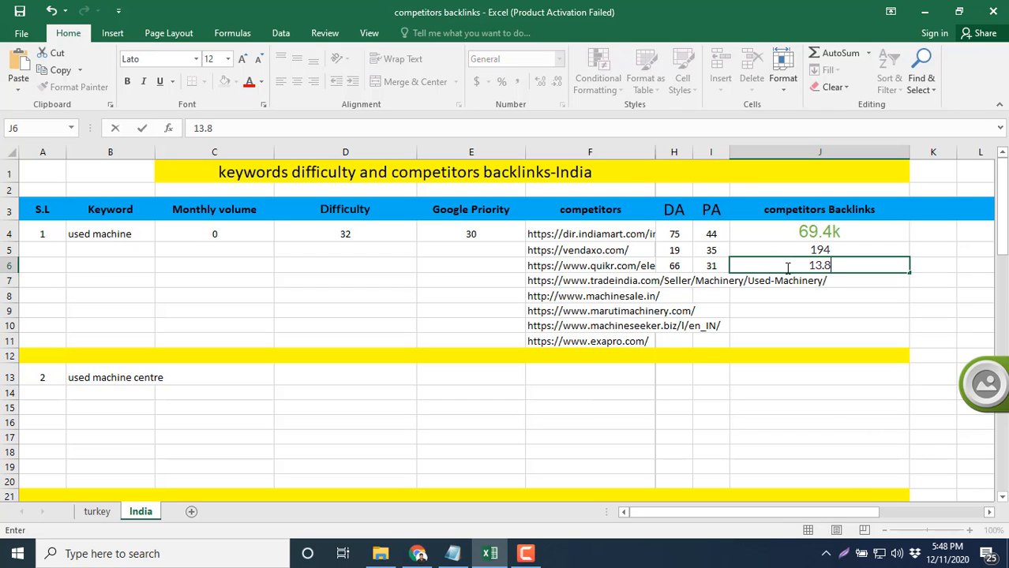
pyautogui.write('k')
pyautogui.press('Return')
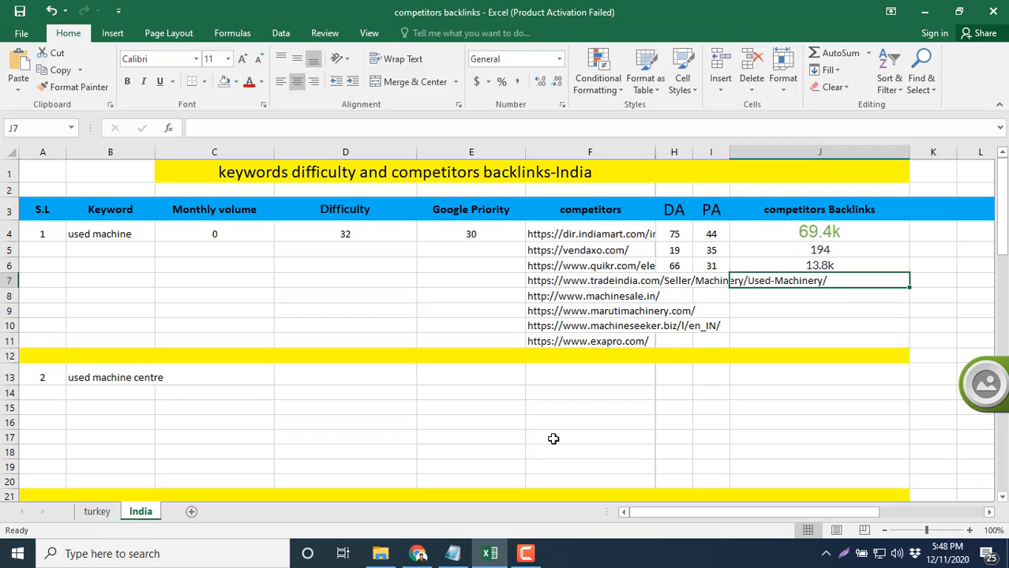
# Close Quikr's Inbound Links page in Chrome and open TradeIndia's root domain links from the SERP analysis in a new tab
pyautogui.click(418, 553)
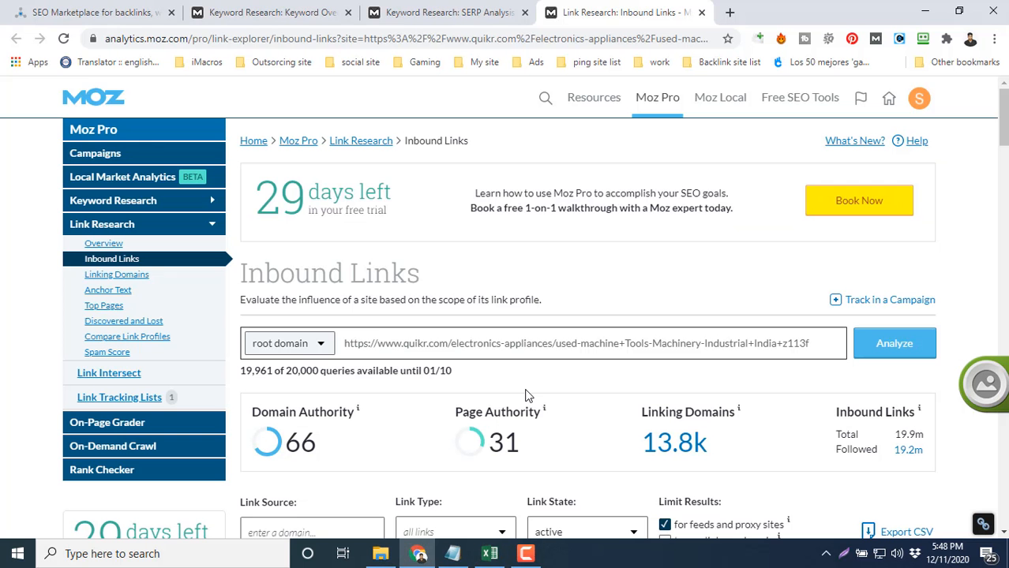
pyautogui.scroll(-1, 528, 395)
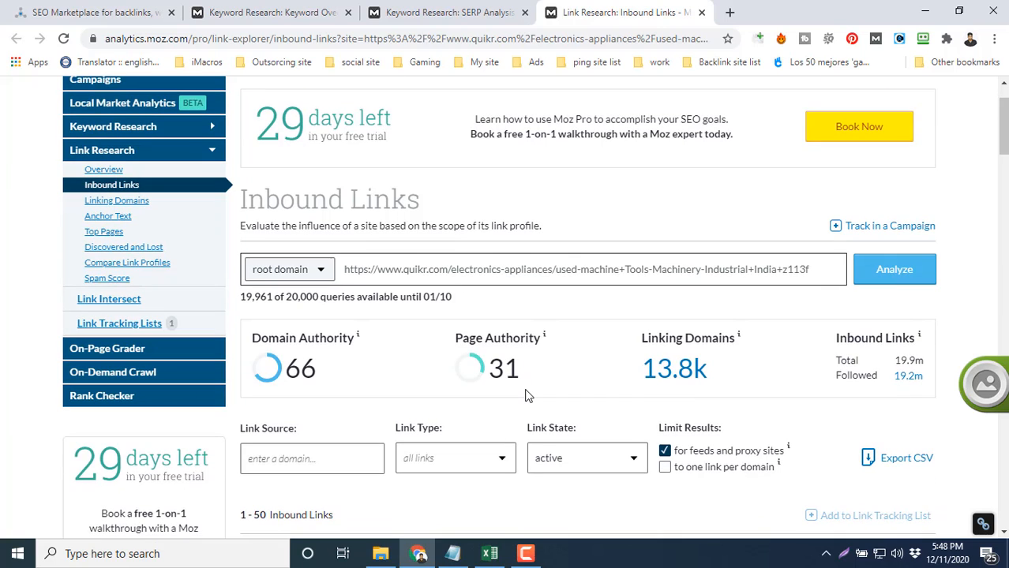
pyautogui.click(701, 12)
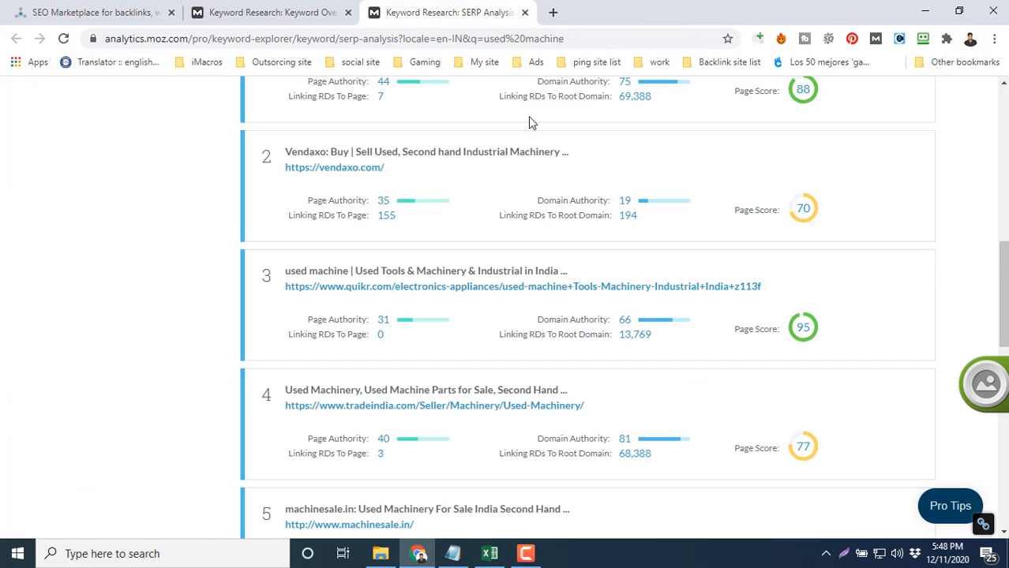
pyautogui.click(487, 555)
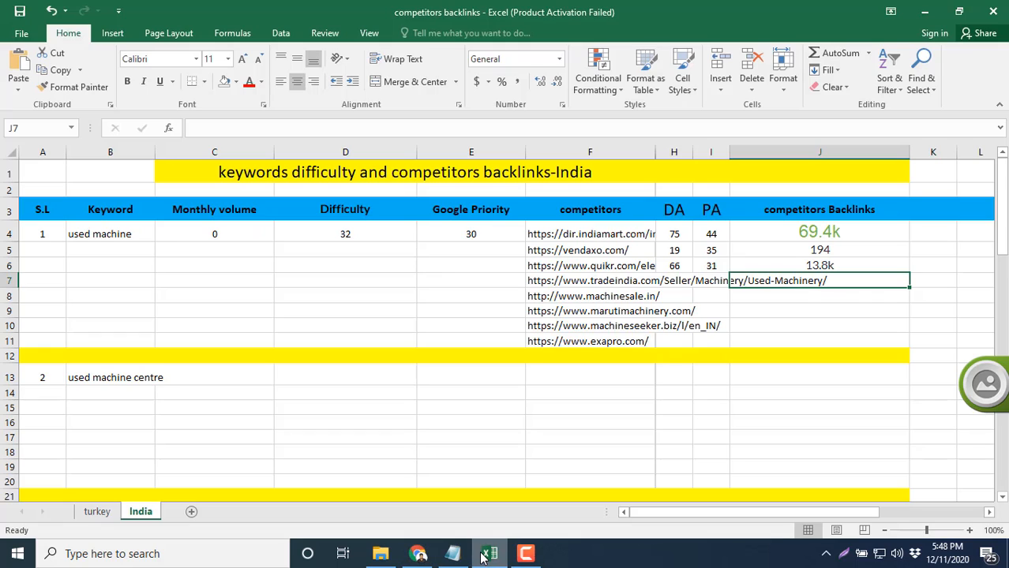
pyautogui.click(485, 556)
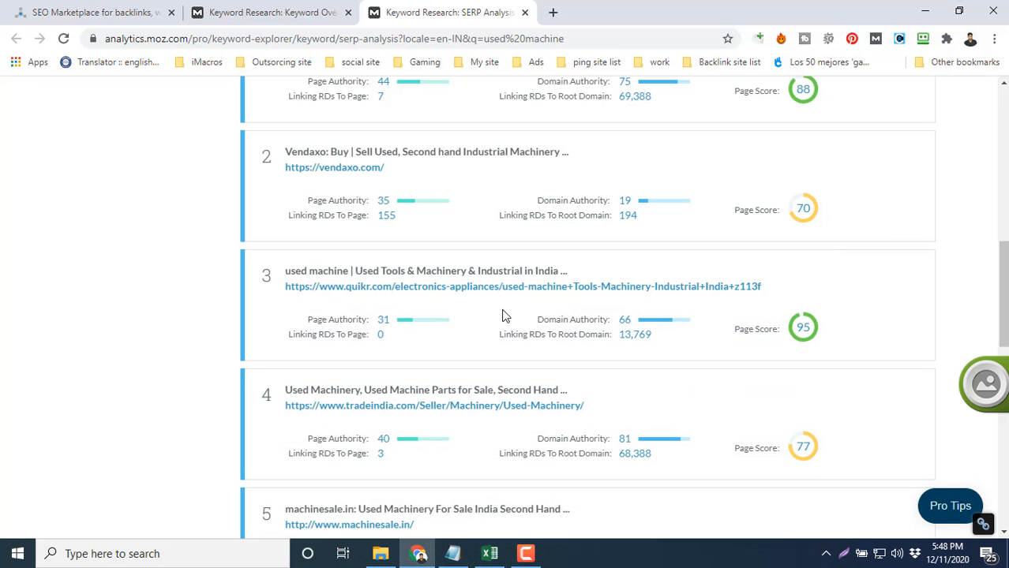
pyautogui.scroll(-1, 498, 315)
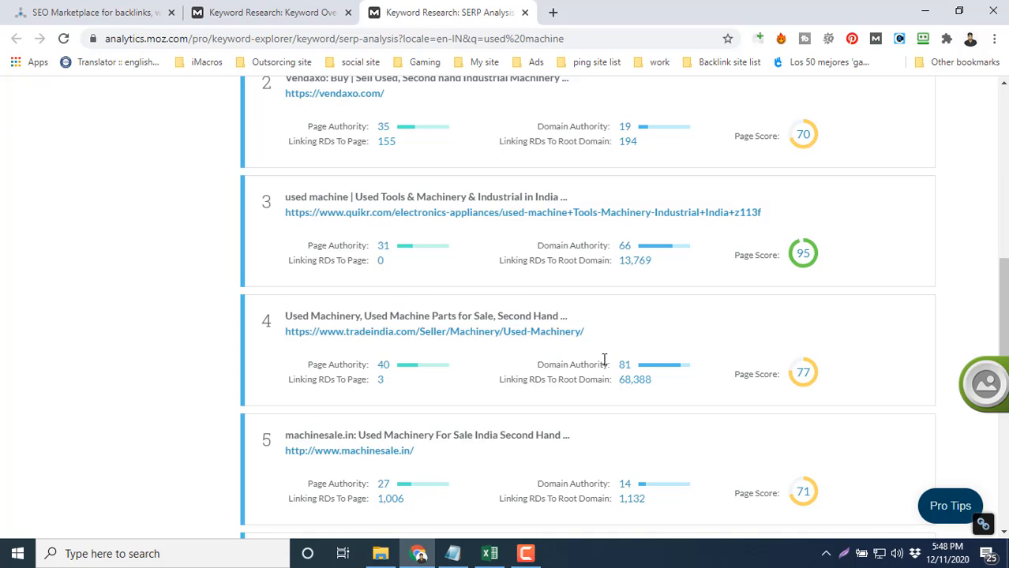
pyautogui.keyDown('ctrl'); pyautogui.click(635, 380); pyautogui.keyUp('ctrl')
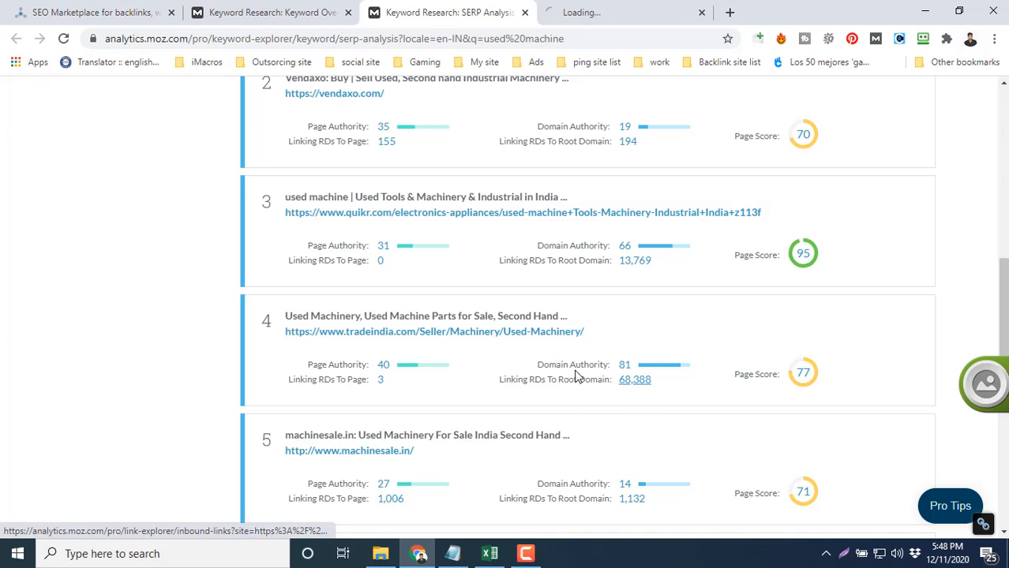
# Record TradeIndia's Moz scores in Excel: DA 81 in H7 and PA 40 in I7
pyautogui.click(489, 553)
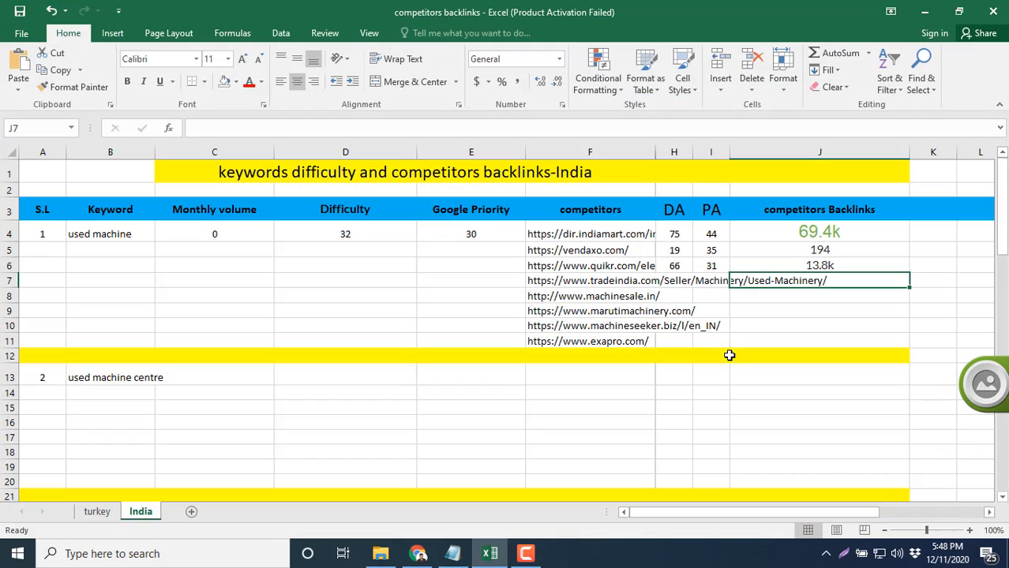
pyautogui.click(670, 282)
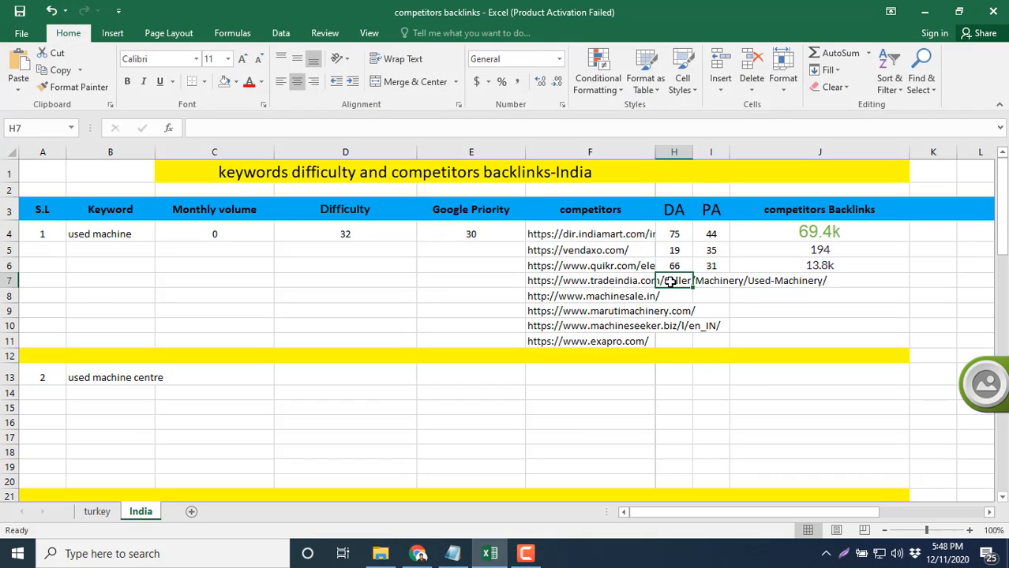
pyautogui.write('81')
pyautogui.click(714, 286)
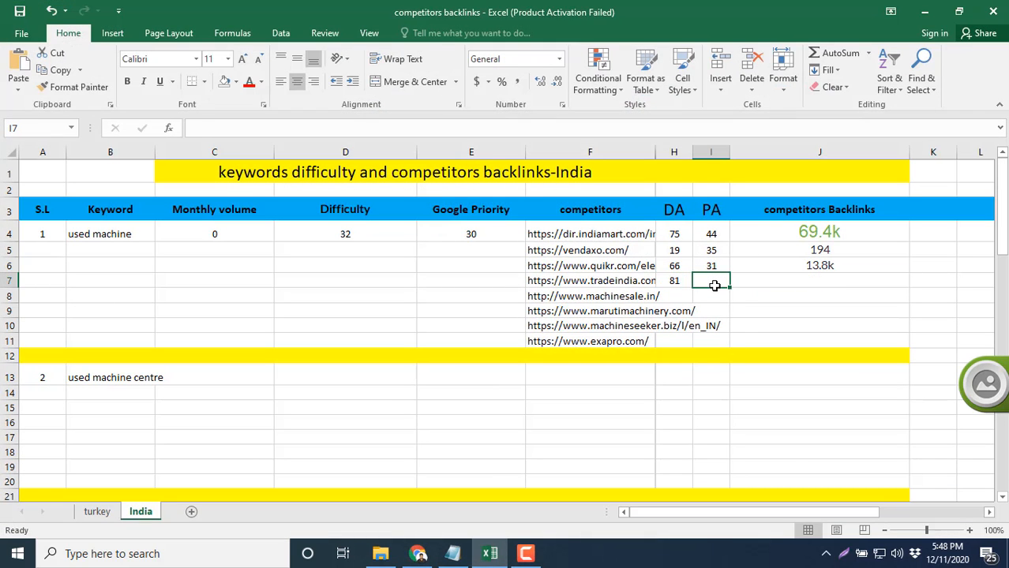
pyautogui.write('40')
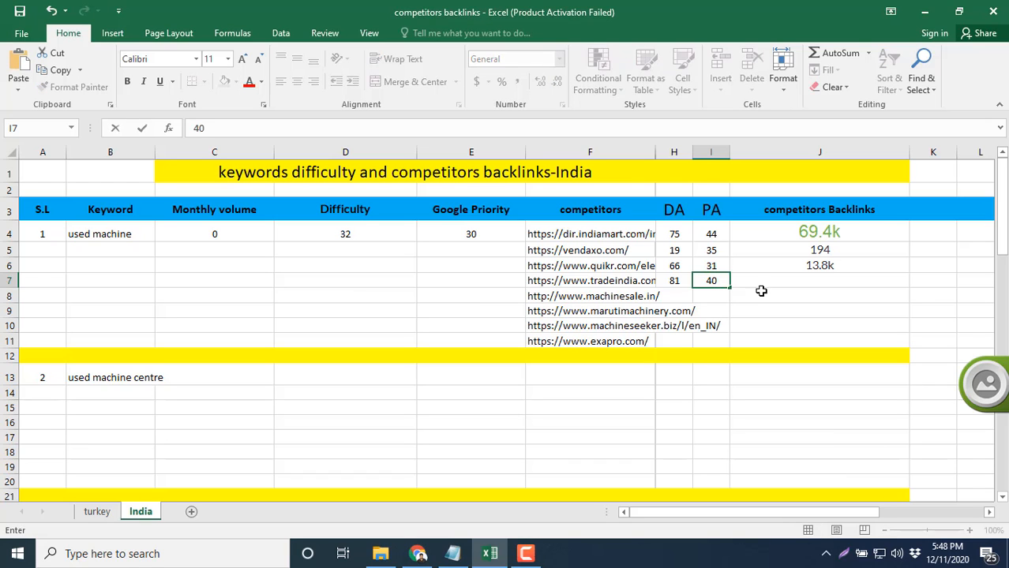
# Open TradeIndia's Inbound Links page in Chrome and enter its linking domains, 68.4k, in backlinks cell J7 in Excel
pyautogui.click(761, 286)
pyautogui.click(418, 554)
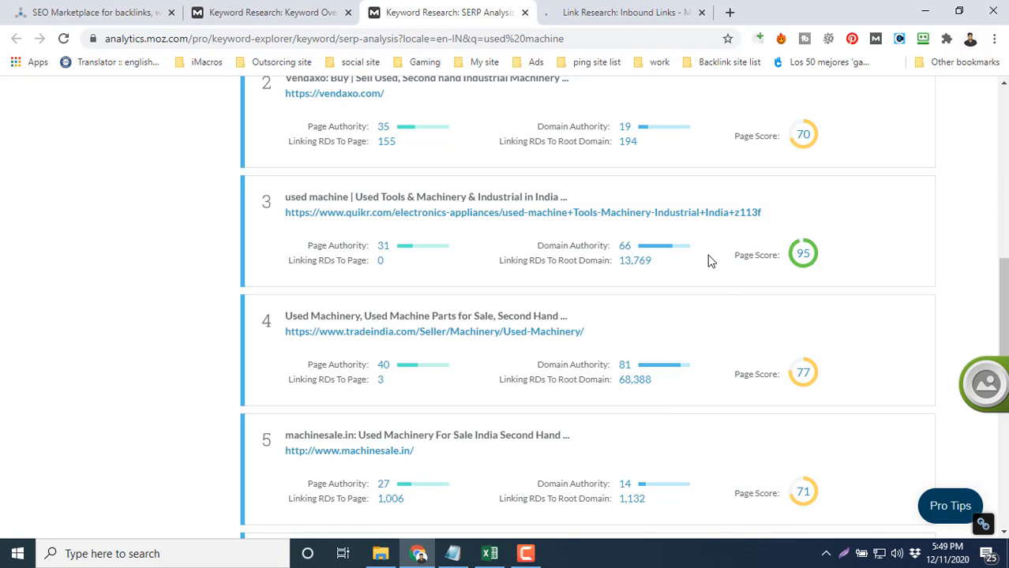
pyautogui.click(634, 381)
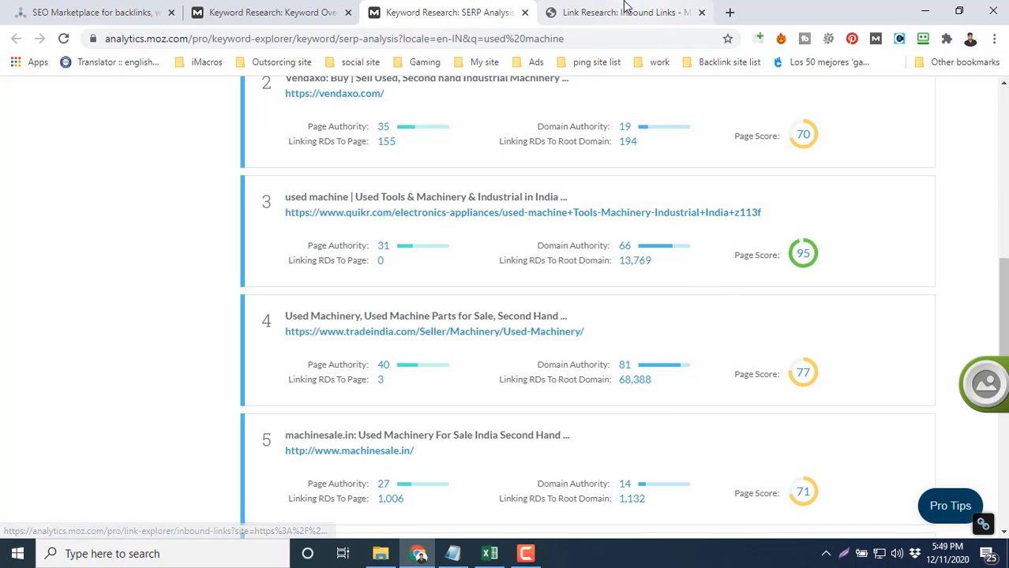
pyautogui.click(490, 554)
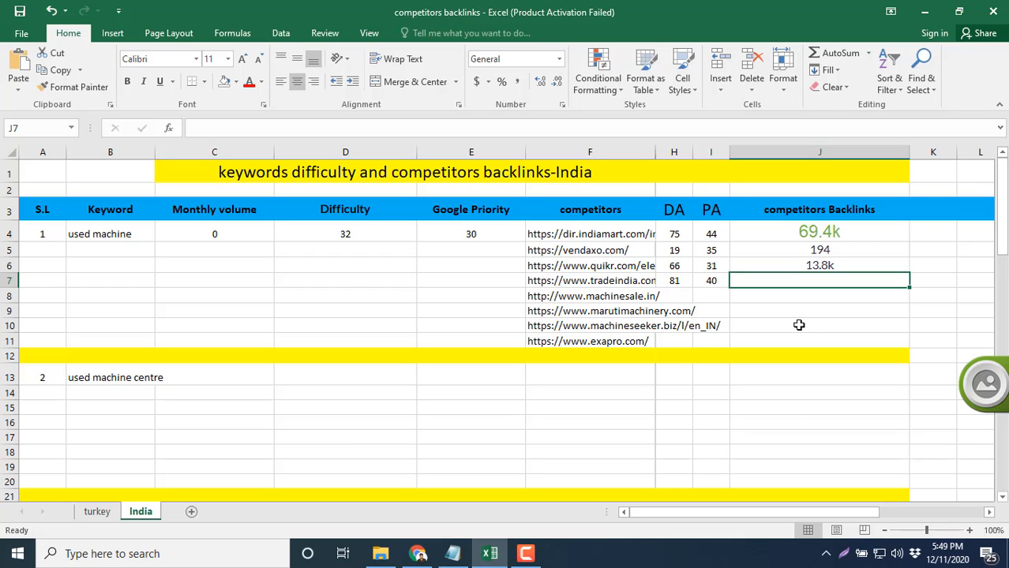
pyautogui.write('63')
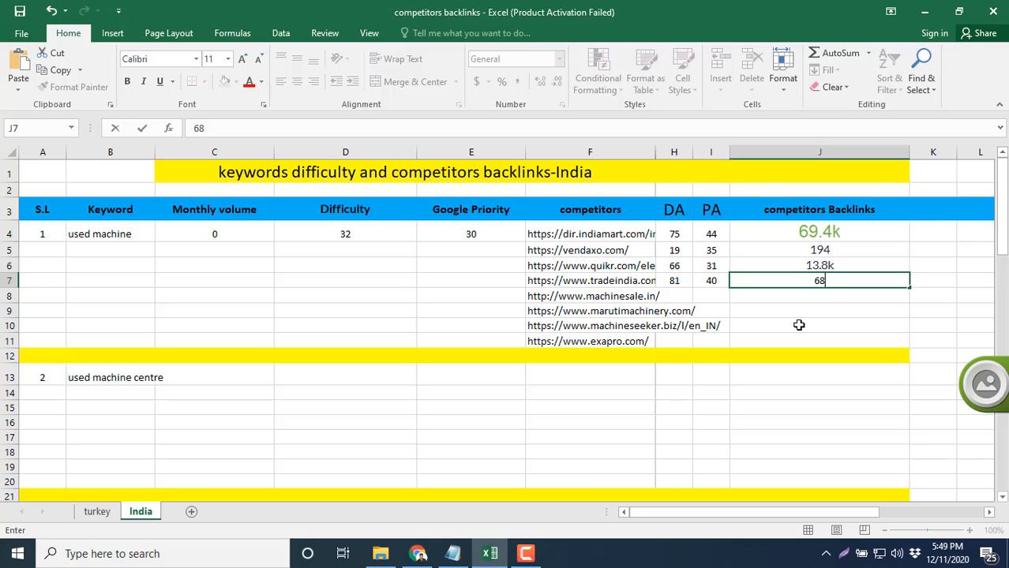
pyautogui.write('.4k')
pyautogui.press('Return')
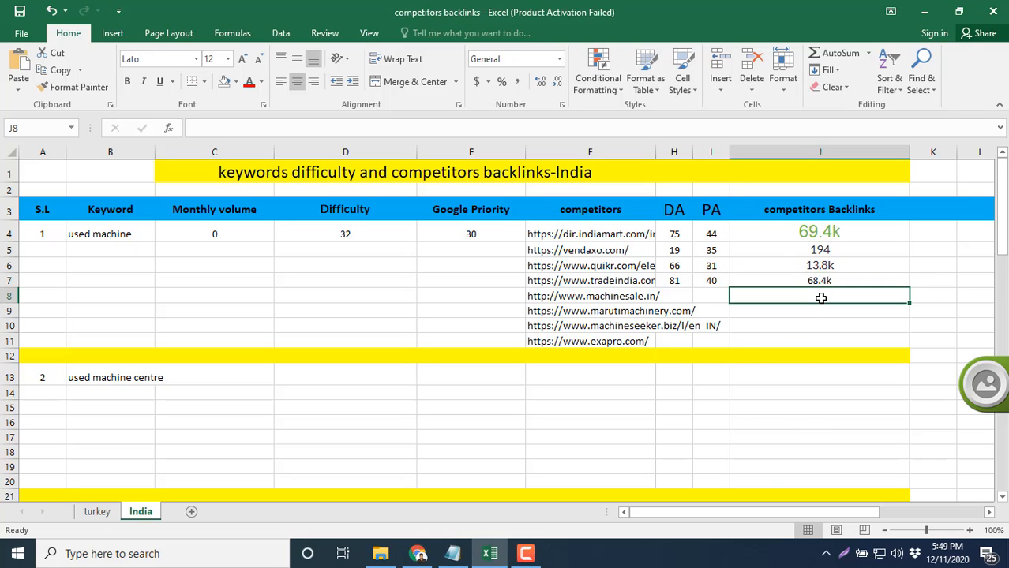
# Close TradeIndia's Inbound Links page in Chrome and record machinesale.in's DA 14 in H8 and PA 27 in I8 in Excel
pyautogui.click(418, 554)
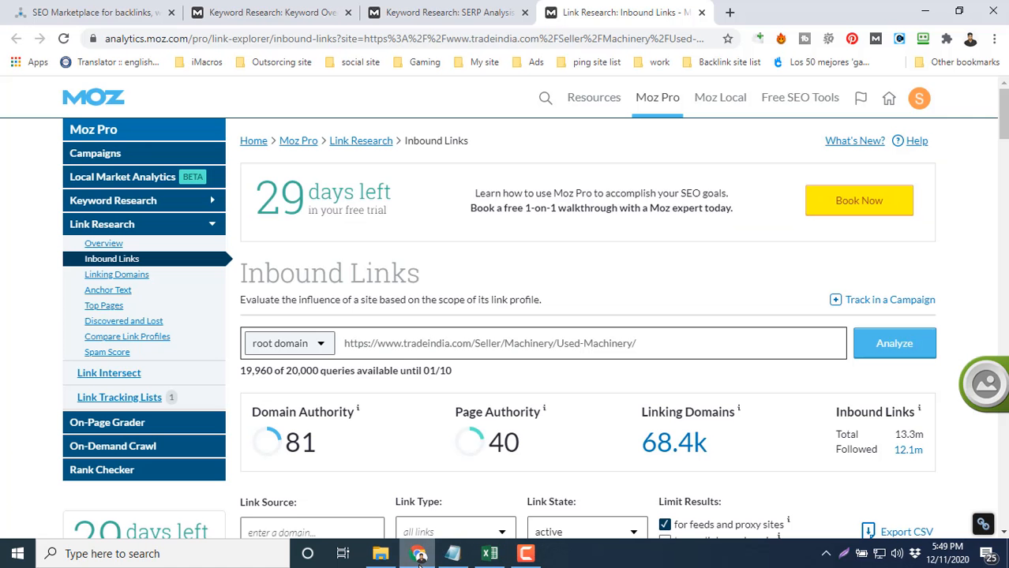
pyautogui.click(701, 12)
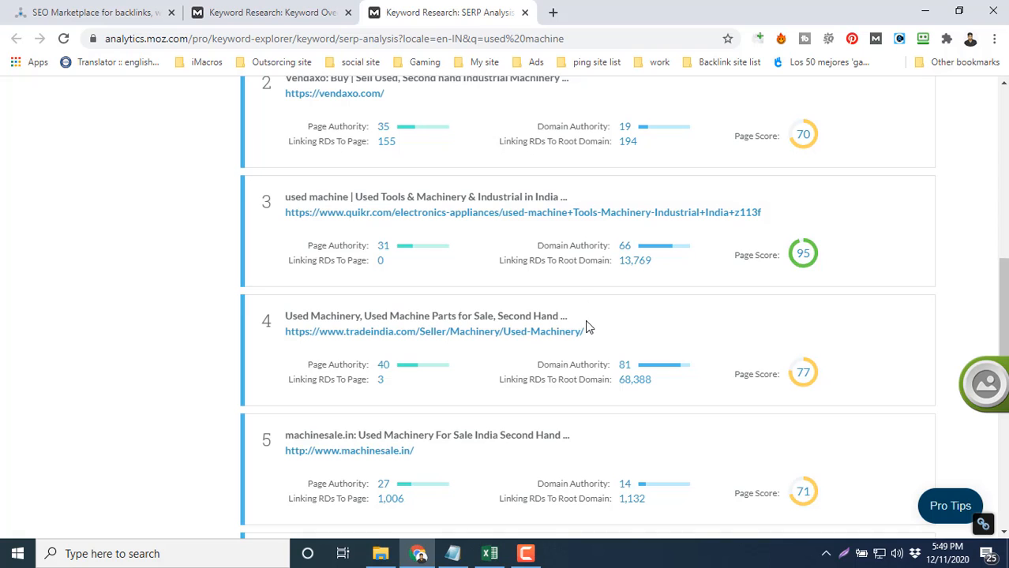
pyautogui.scroll(-1, 586, 327)
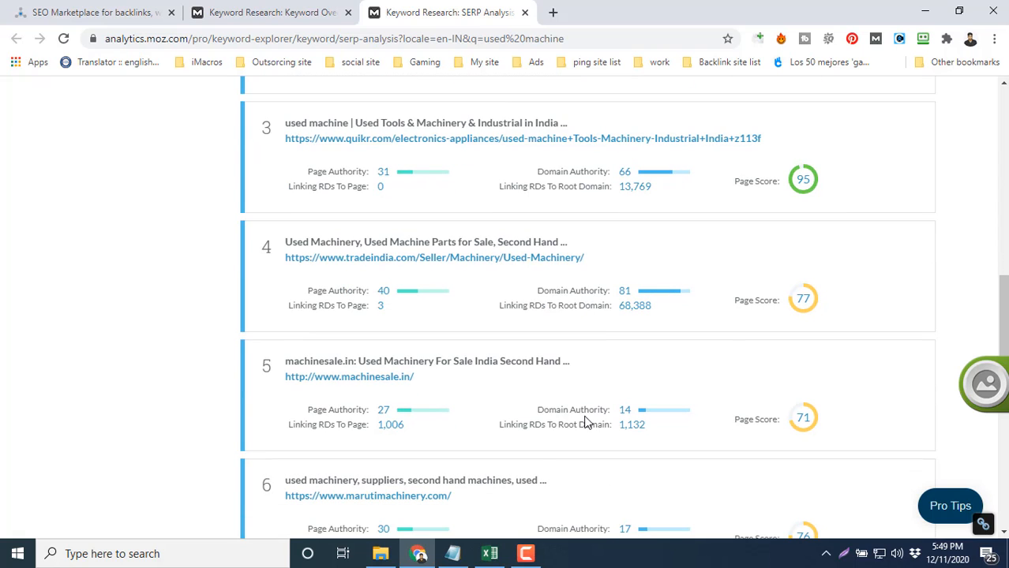
pyautogui.click(489, 553)
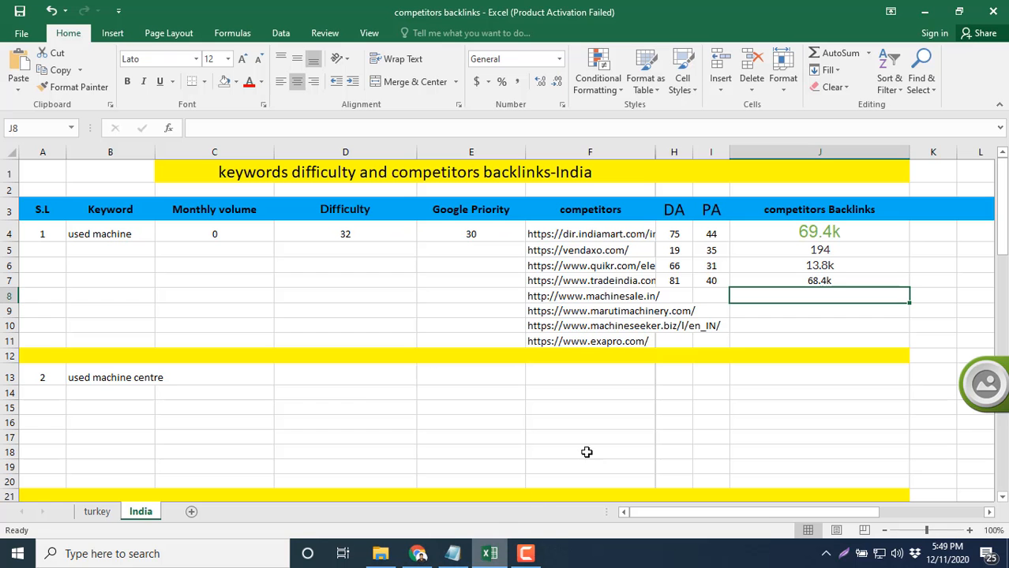
pyautogui.click(681, 292)
pyautogui.write('14')
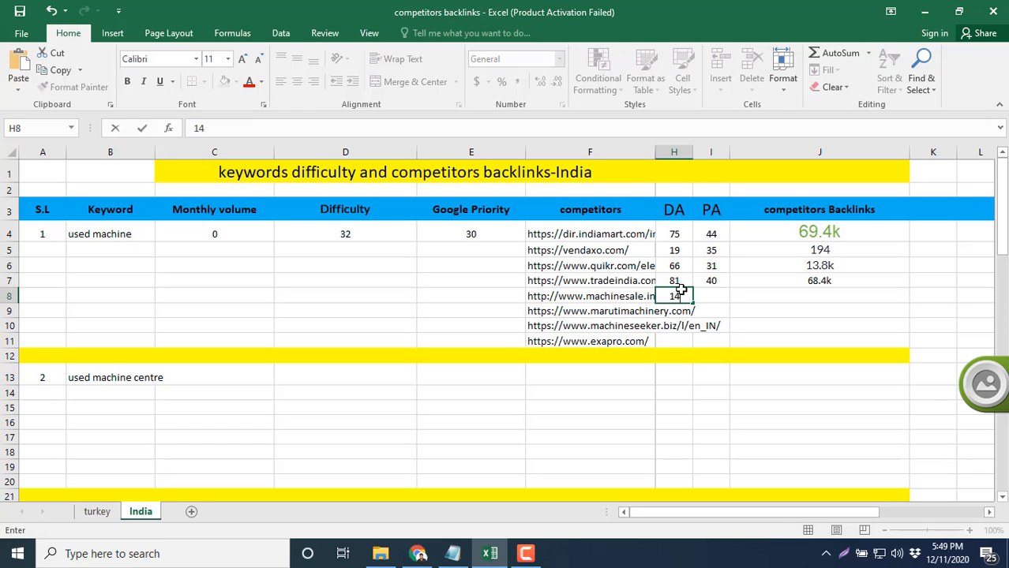
pyautogui.click(710, 296)
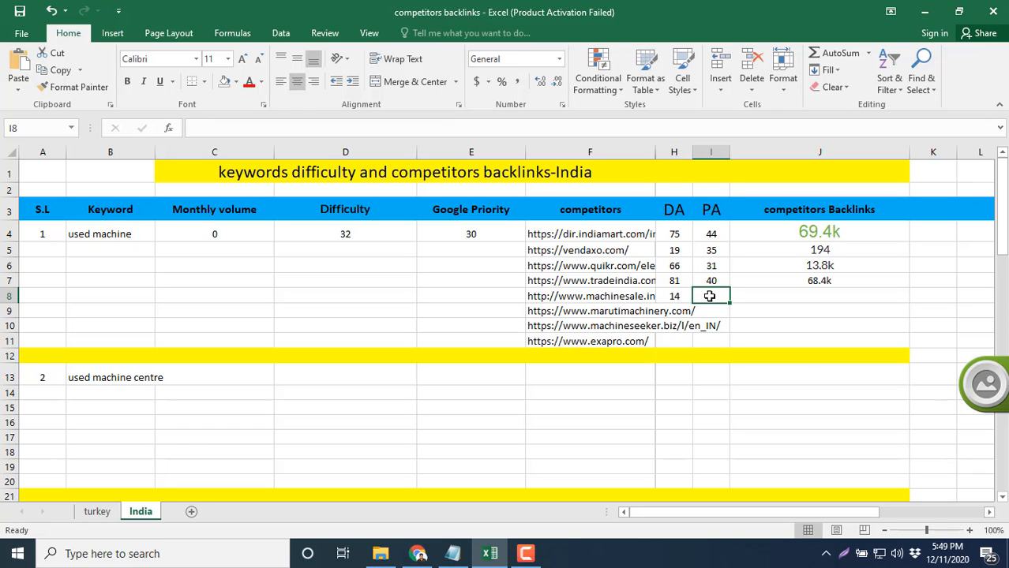
pyautogui.write('27')
pyautogui.click(678, 311)
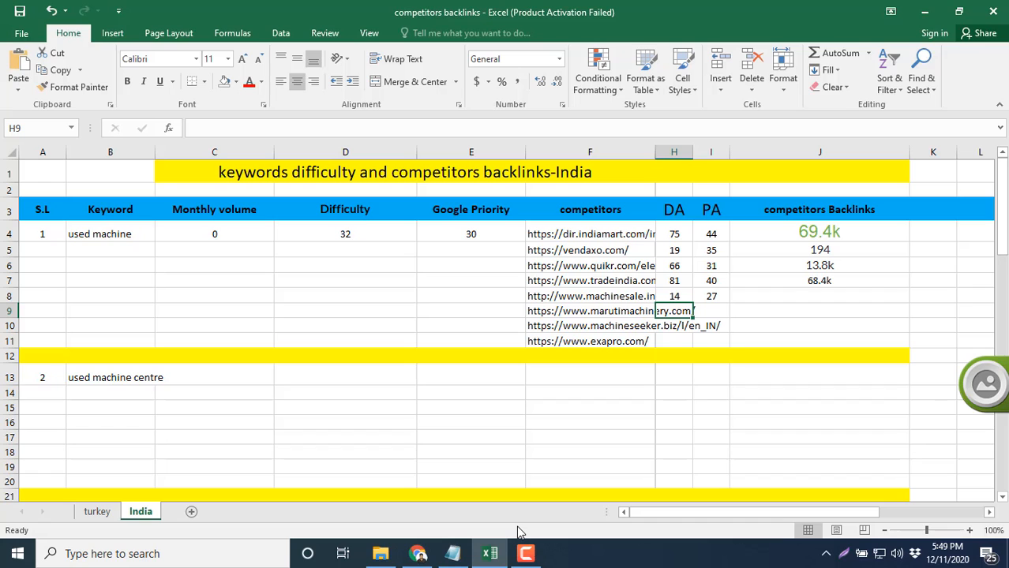
# Open machinesale.in's root domain links from the SERP analysis in a new Chrome tab and view its Inbound Links page
pyautogui.click(418, 553)
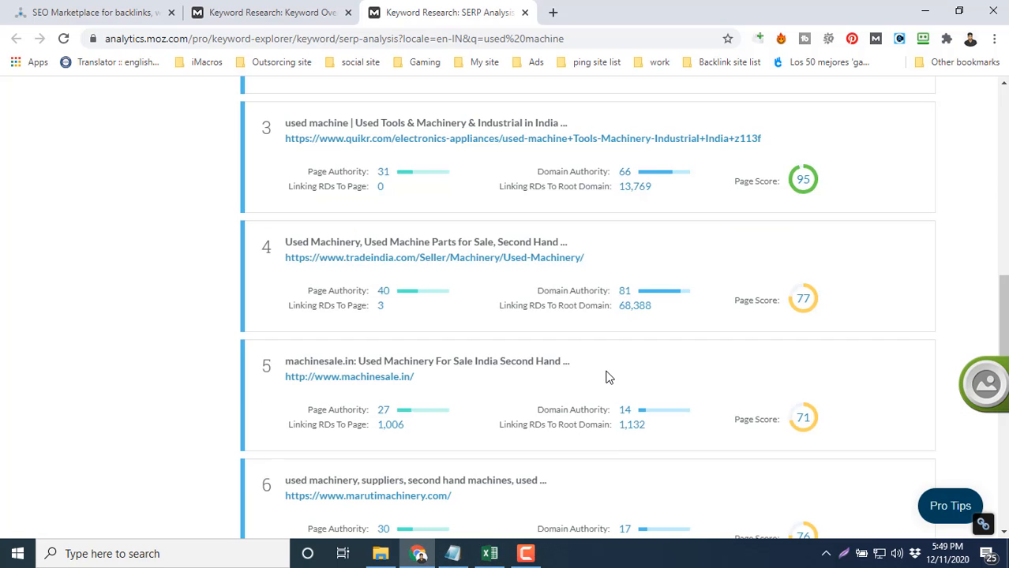
pyautogui.scroll(-1, 608, 378)
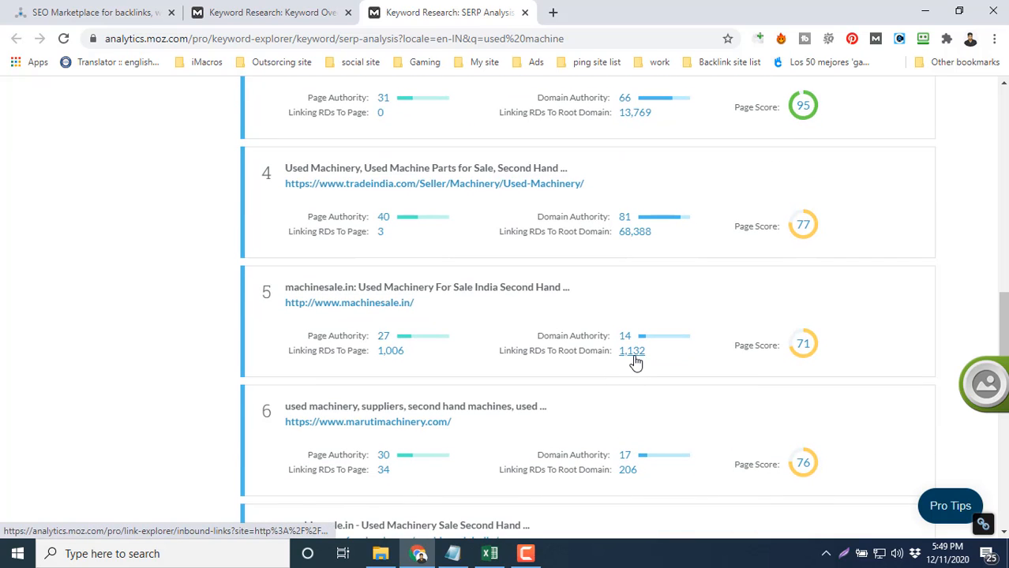
pyautogui.keyDown('ctrl'); pyautogui.click(633, 355); pyautogui.keyUp('ctrl')
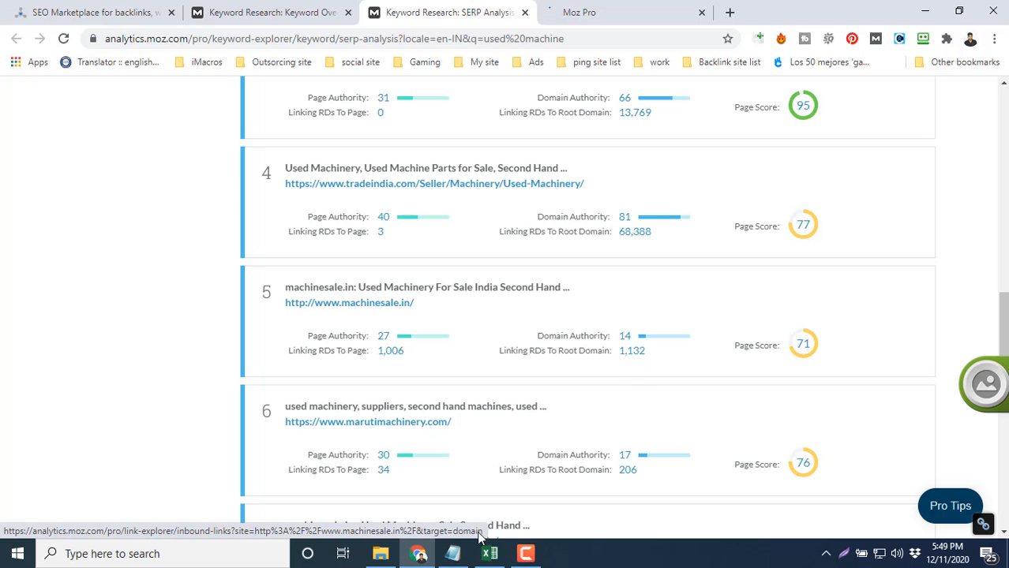
pyautogui.click(491, 556)
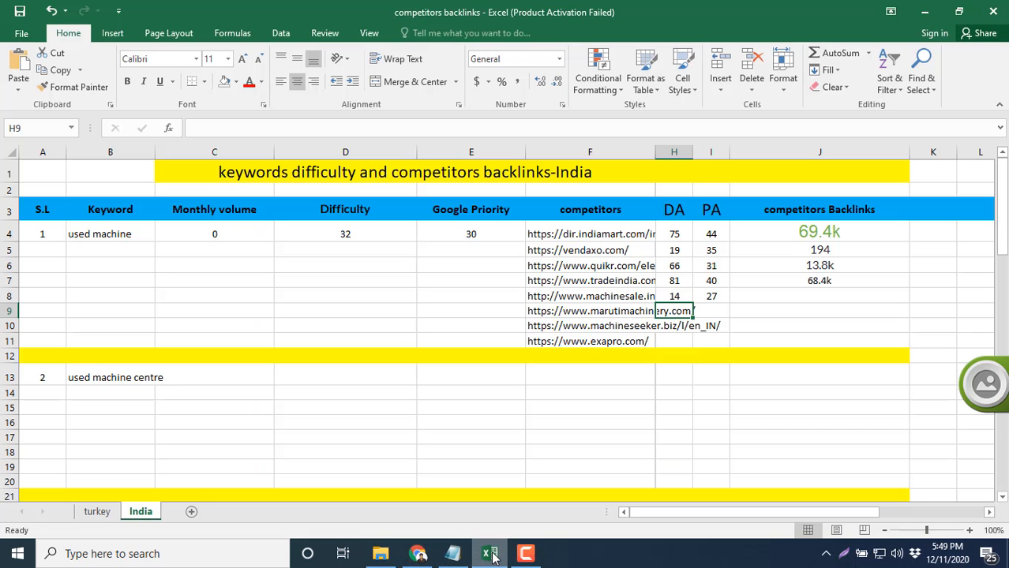
pyautogui.click(491, 555)
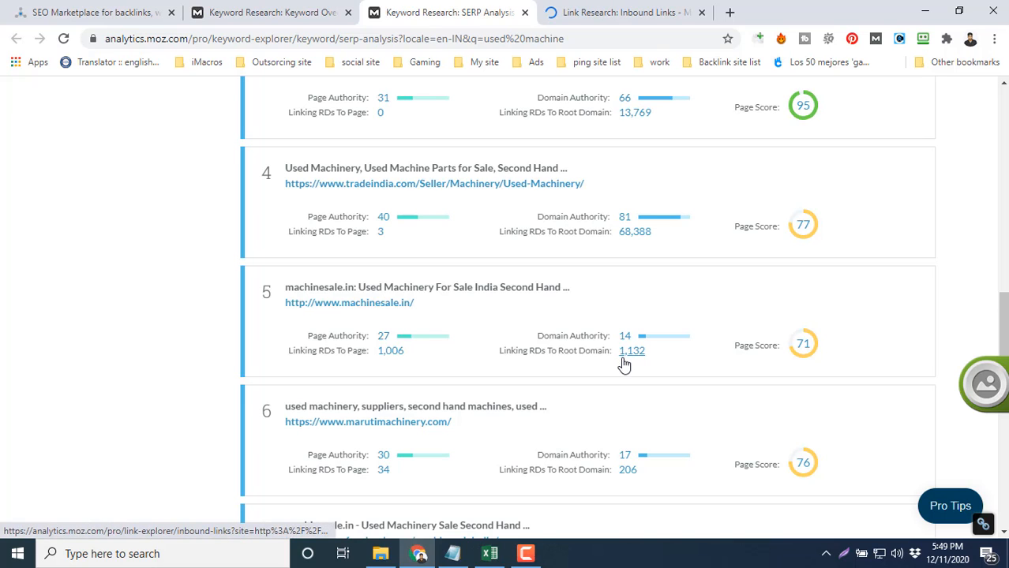
pyautogui.click(586, 10)
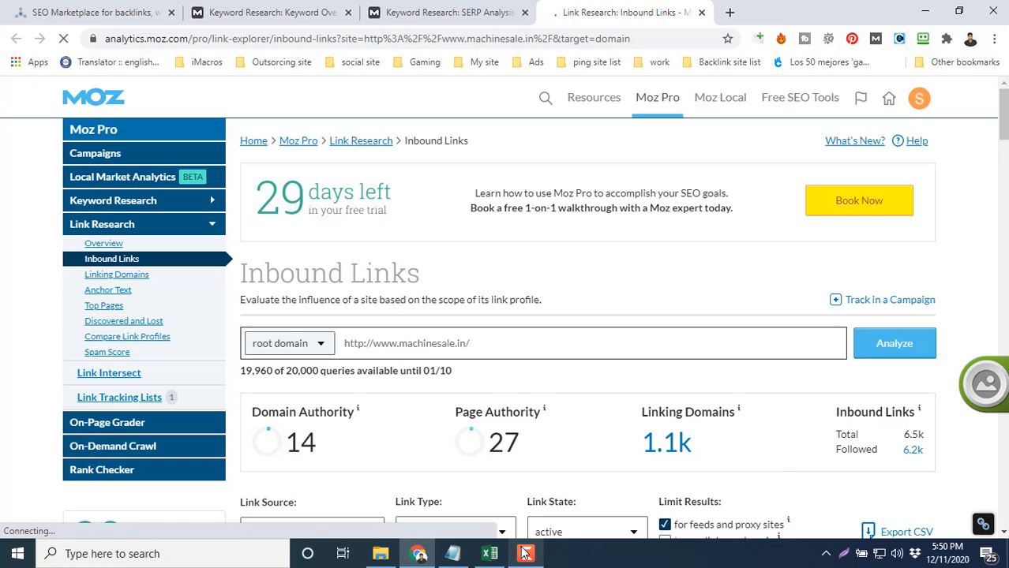
# Enter machinesale.in's linking domains, 1.1k, in backlinks cell J8 in Excel
pyautogui.click(489, 553)
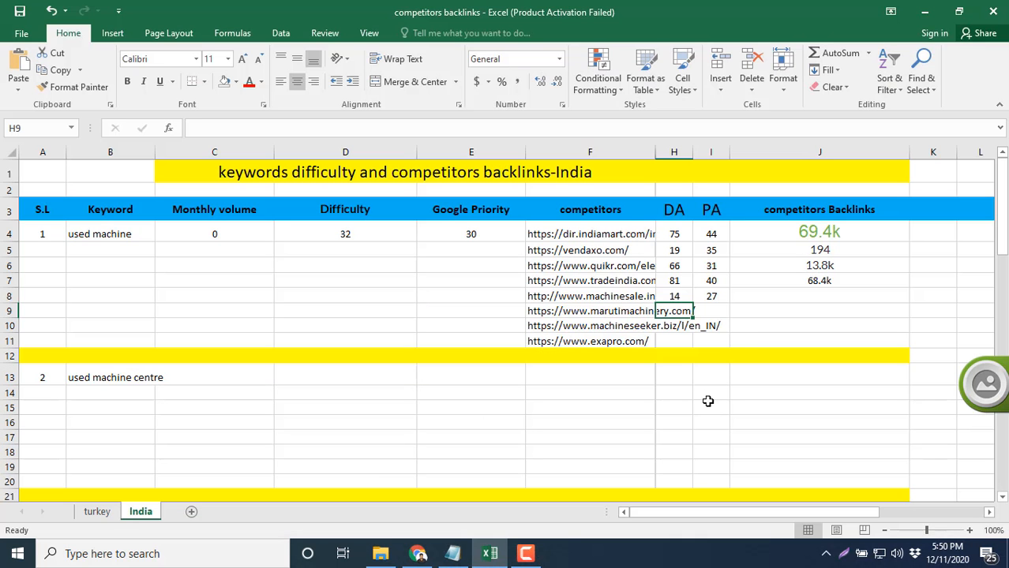
pyautogui.click(768, 296)
pyautogui.write('1.')
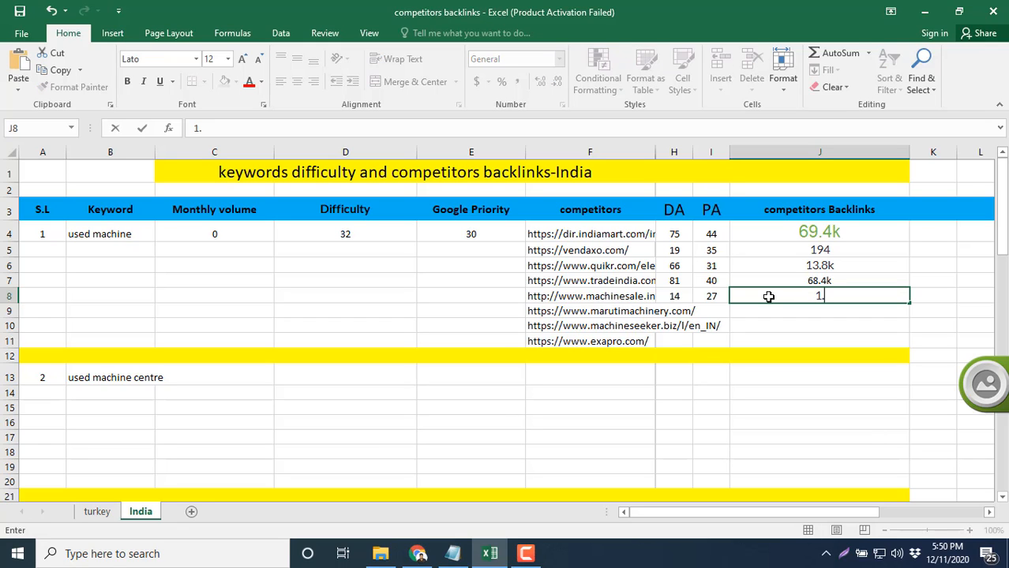
pyautogui.write('1k')
pyautogui.click(823, 311)
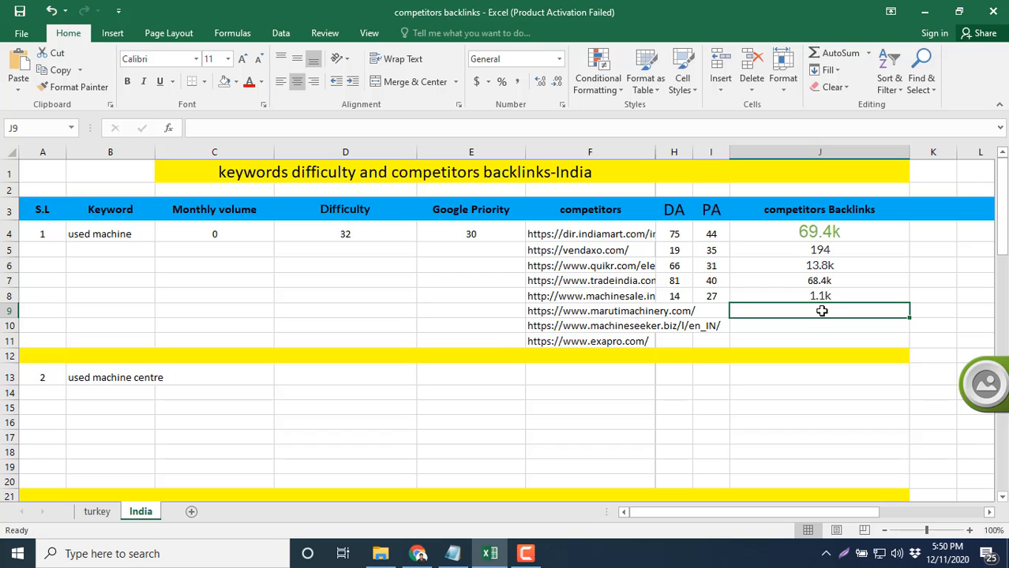
# Close machinesale.in's Inbound Links page in Chrome and record Maruti Machinery's DA 17, PA 30 and 206 backlinks in H9:J9 in Excel
pyautogui.click(417, 553)
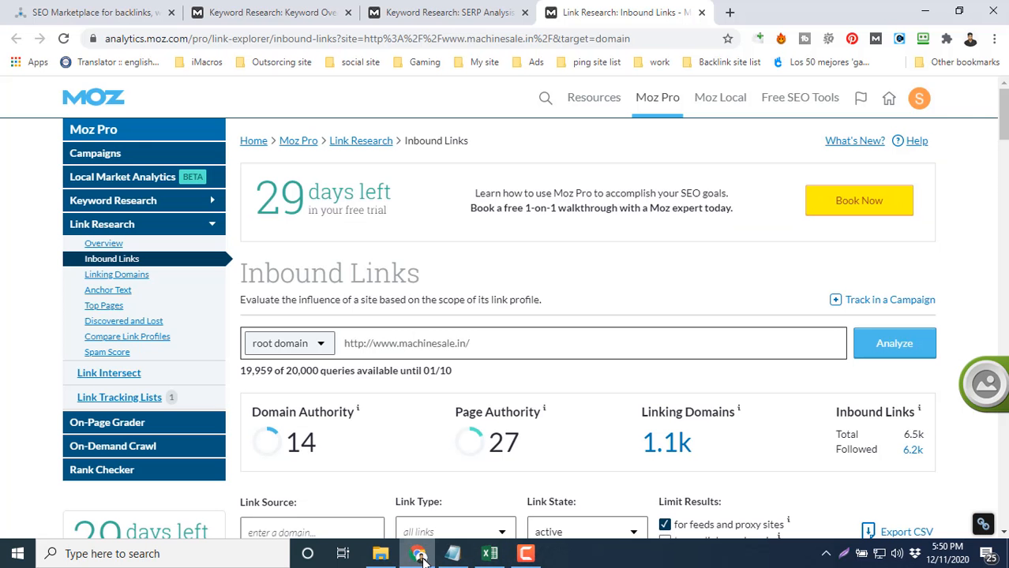
pyautogui.click(701, 13)
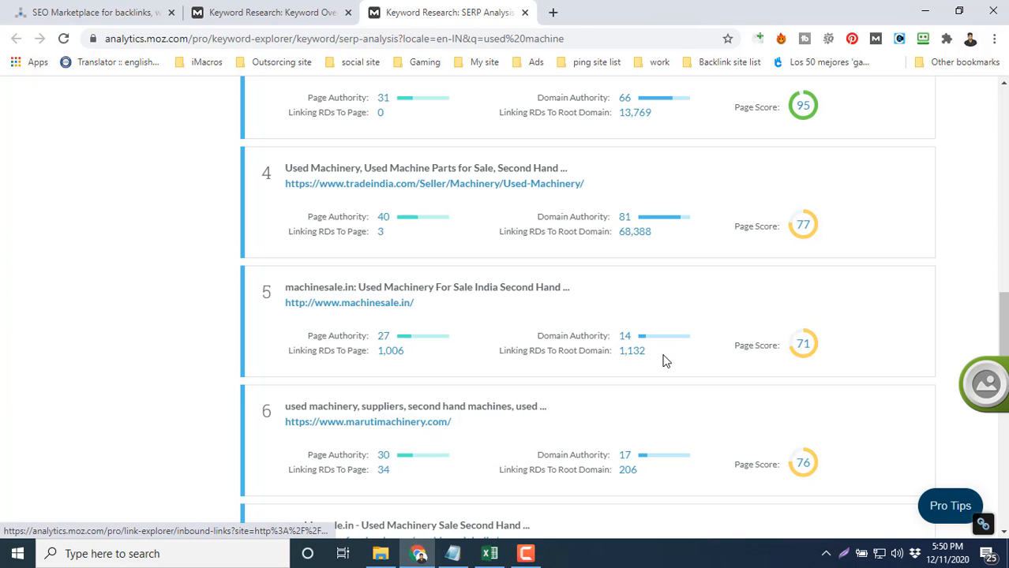
pyautogui.scroll(-2, 662, 361)
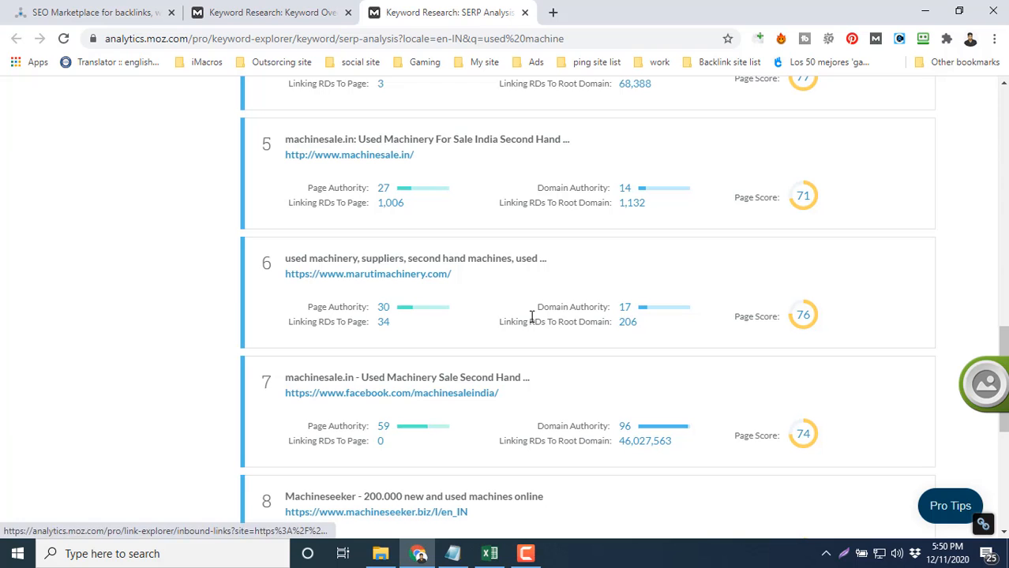
pyautogui.click(489, 553)
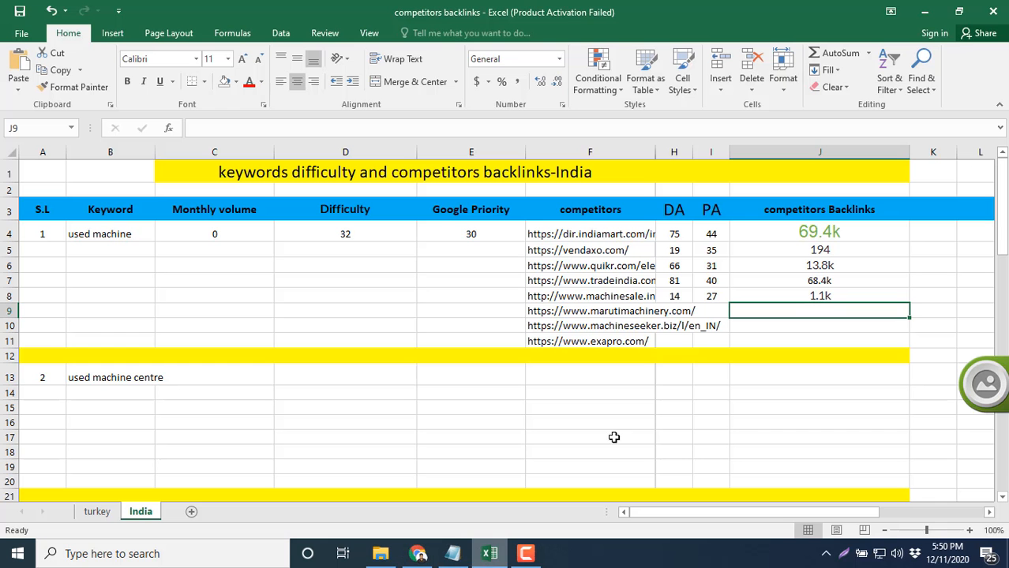
pyautogui.click(674, 309)
pyautogui.write('17')
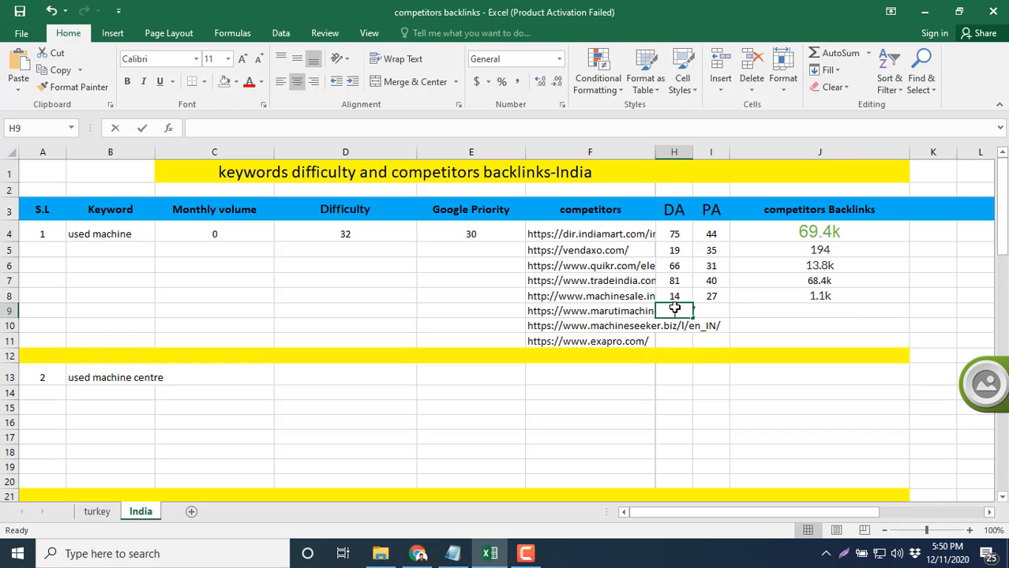
pyautogui.click(708, 313)
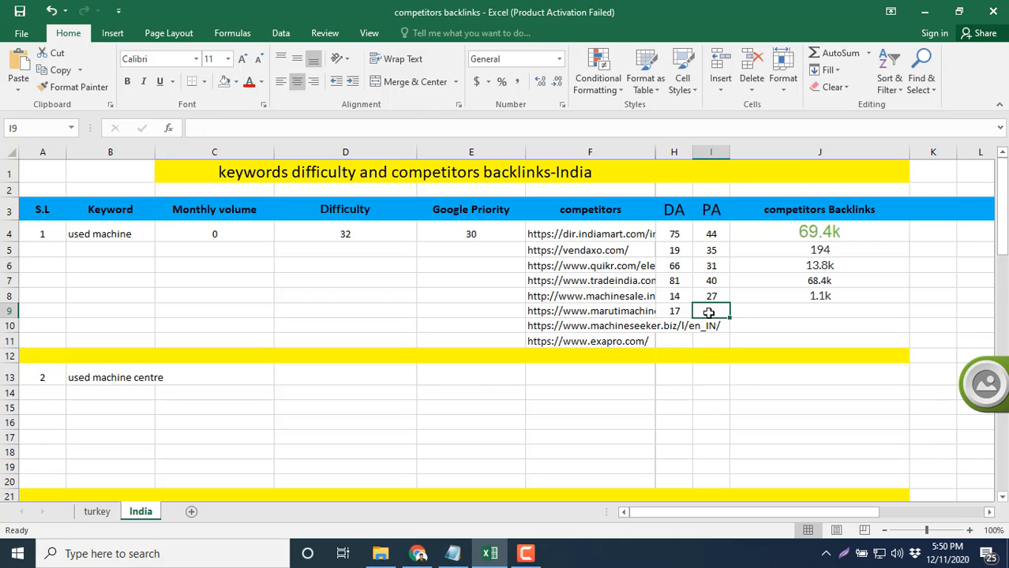
pyautogui.write('30')
pyautogui.click(756, 309)
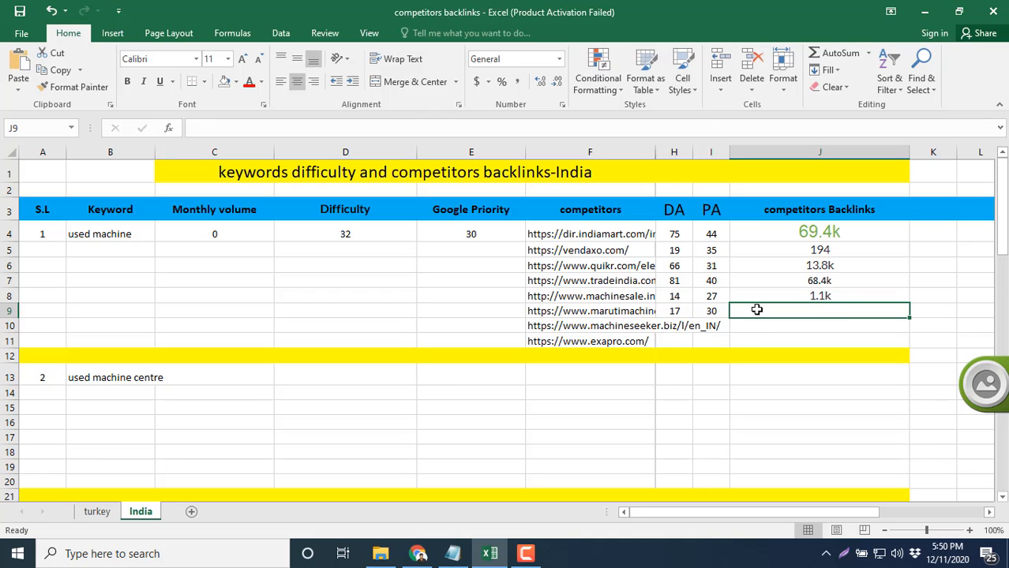
pyautogui.write('206')
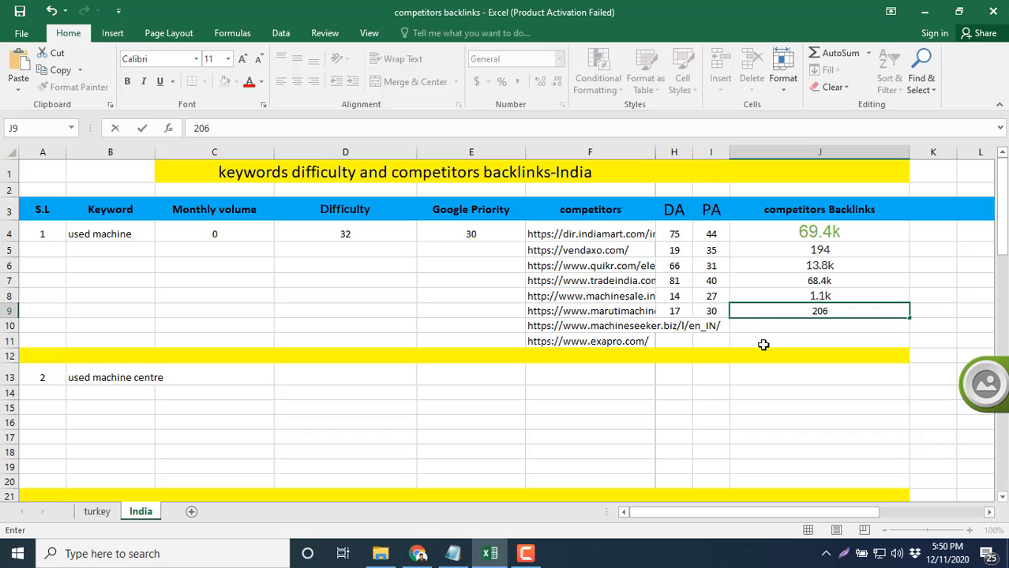
# Look up Machineseeker's entry in Chrome's SERP analysis and record its DA 30, PA 28 and 82 backlinks in H10:J10 in Excel
pyautogui.click(676, 326)
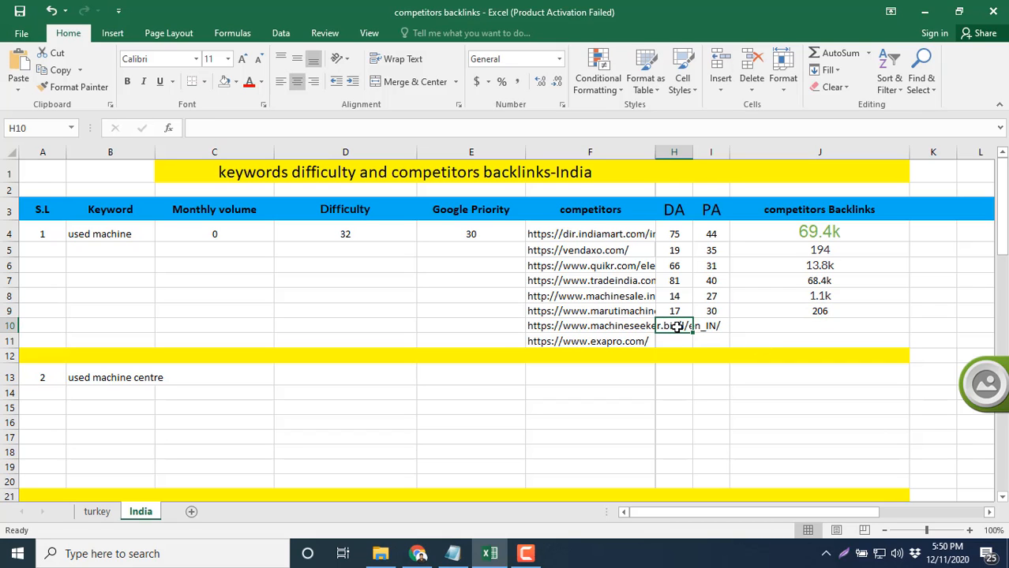
pyautogui.click(426, 557)
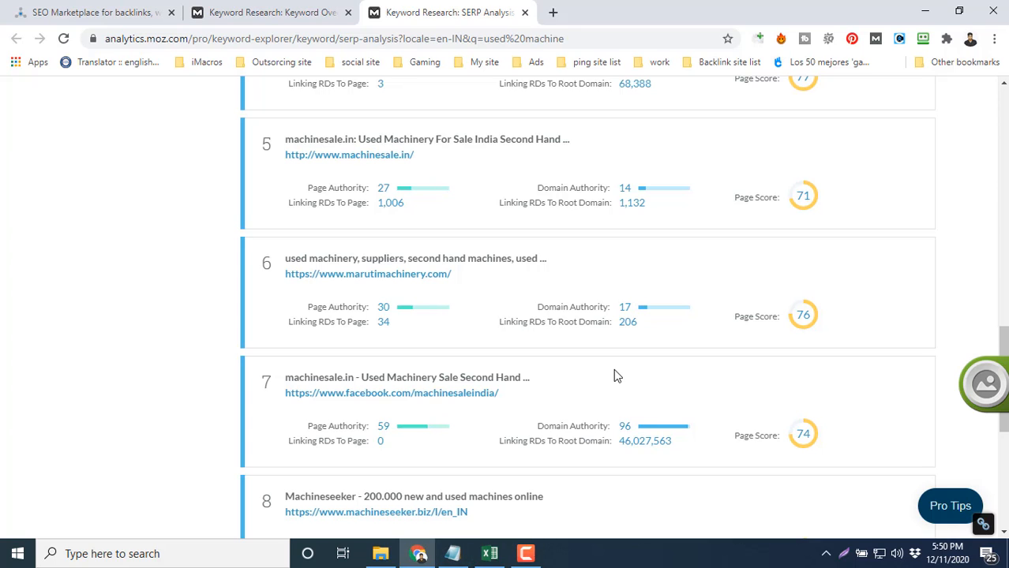
pyautogui.scroll(-1, 615, 375)
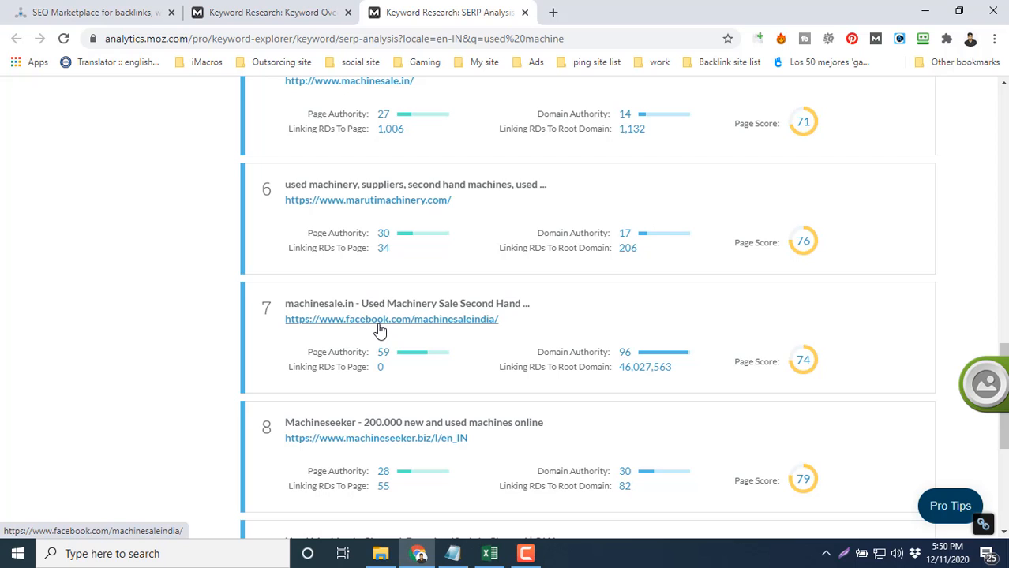
pyautogui.scroll(-2, 380, 330)
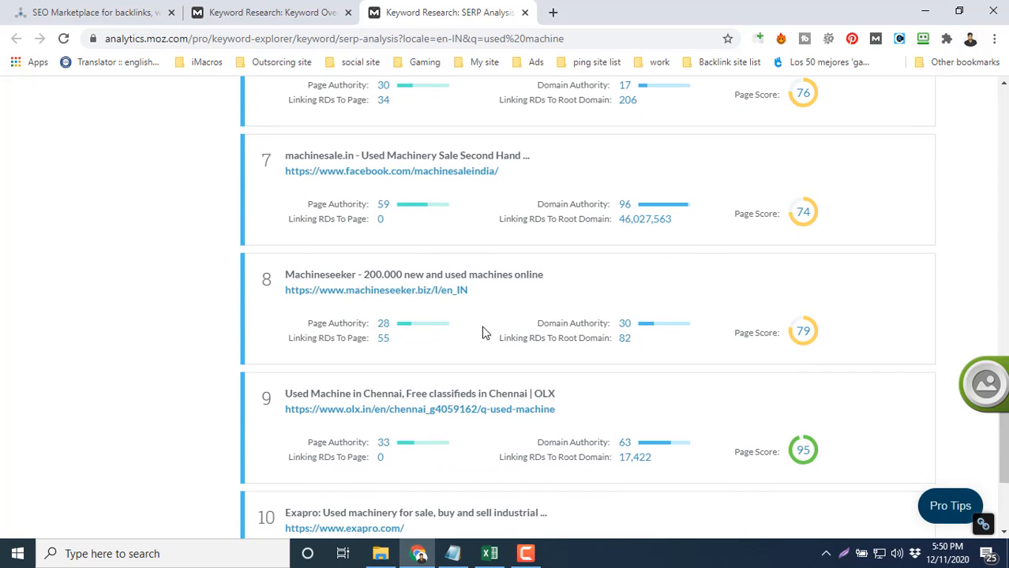
pyautogui.click(489, 553)
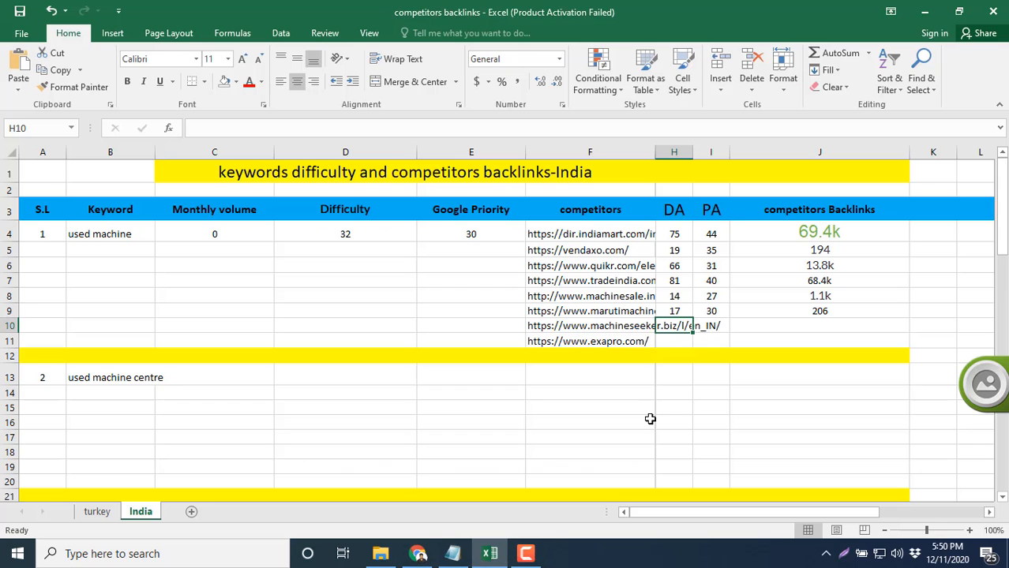
pyautogui.write('30')
pyautogui.click(705, 325)
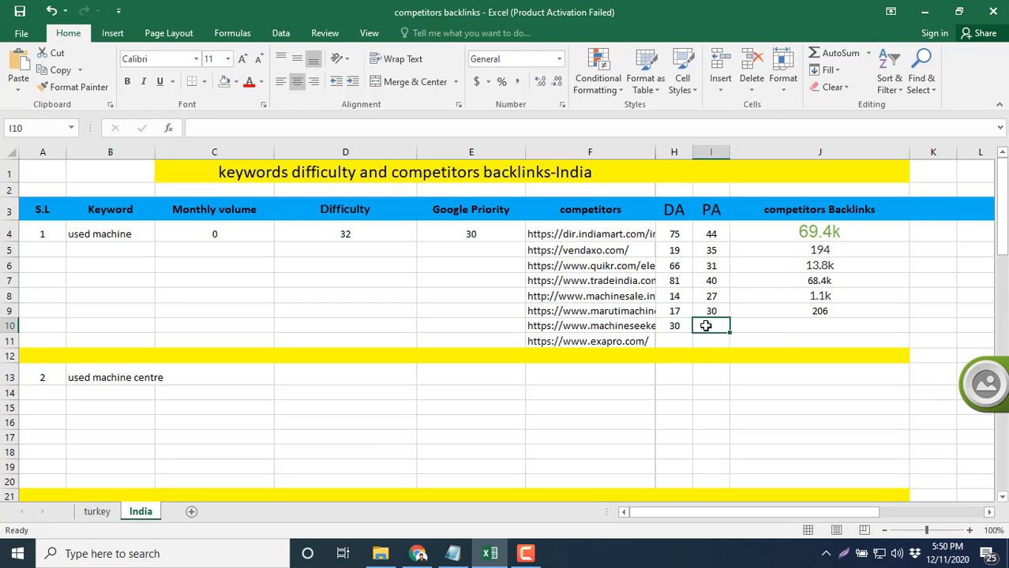
pyautogui.write('28')
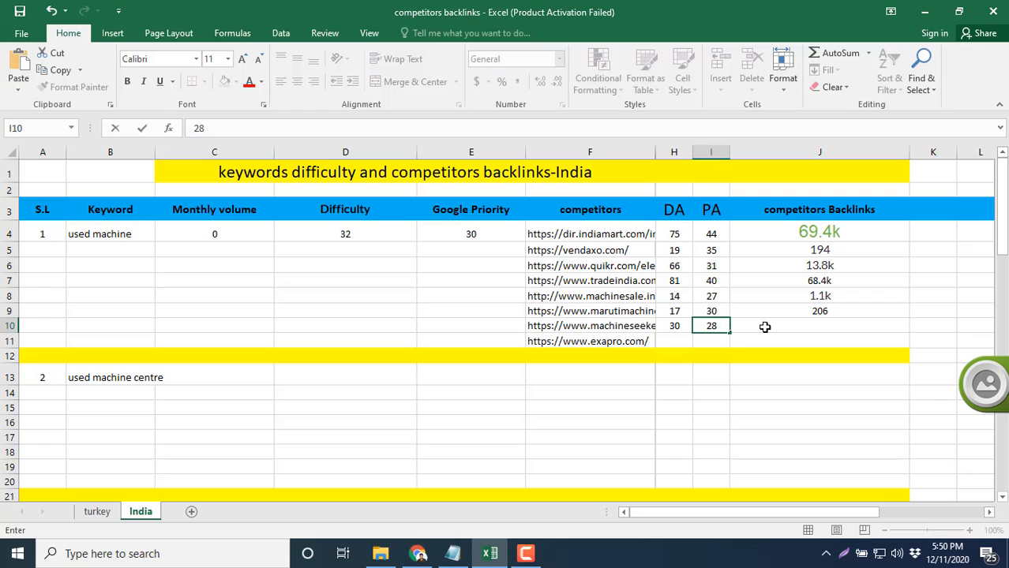
pyautogui.click(764, 327)
pyautogui.write('82')
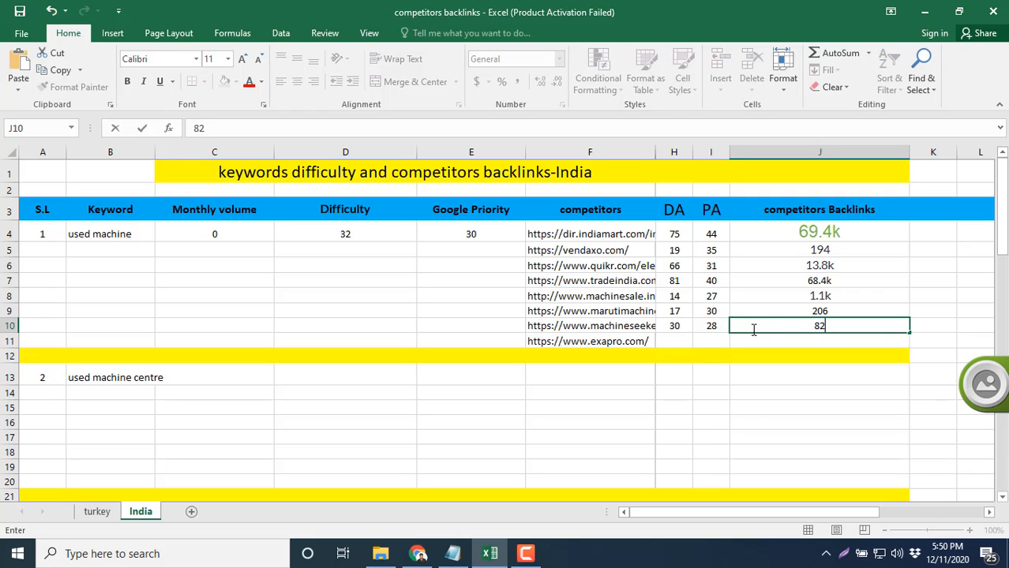
# Open Exapro's root domain links from the SERP analysis in a new Chrome tab and record its DA 40 in H11 and PA 51 in I11 in Excel
pyautogui.click(677, 338)
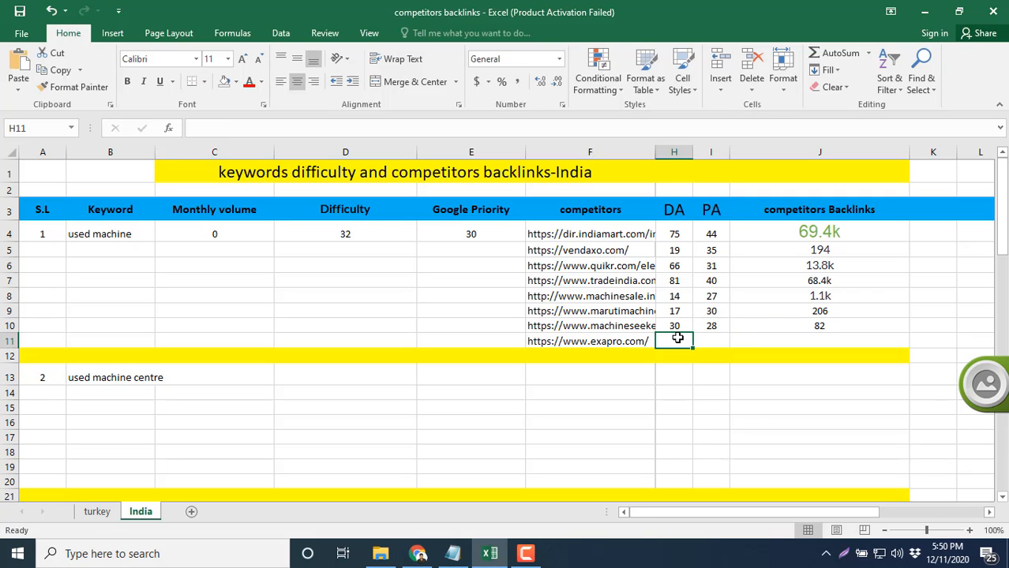
pyautogui.click(418, 553)
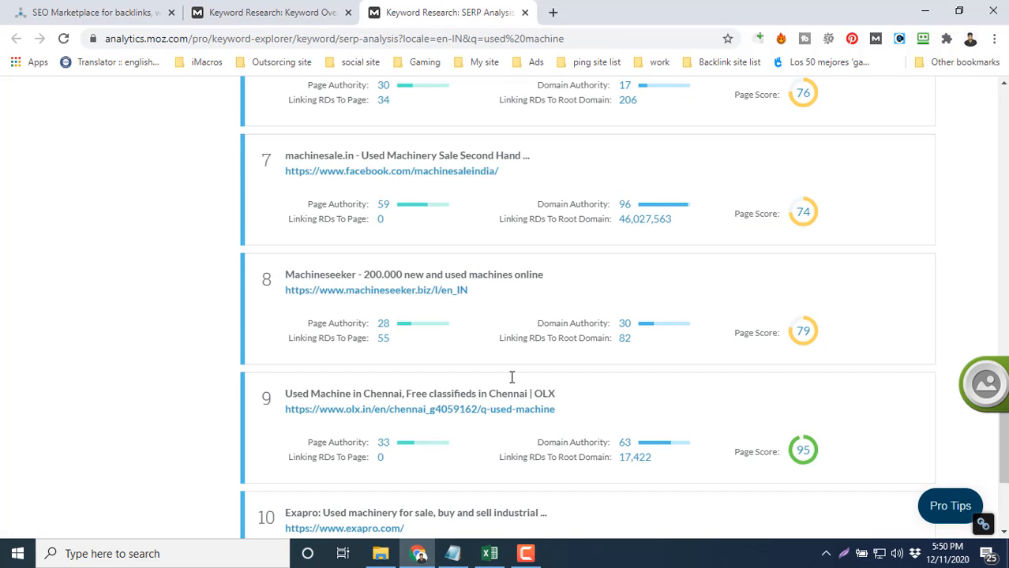
pyautogui.scroll(-1, 511, 377)
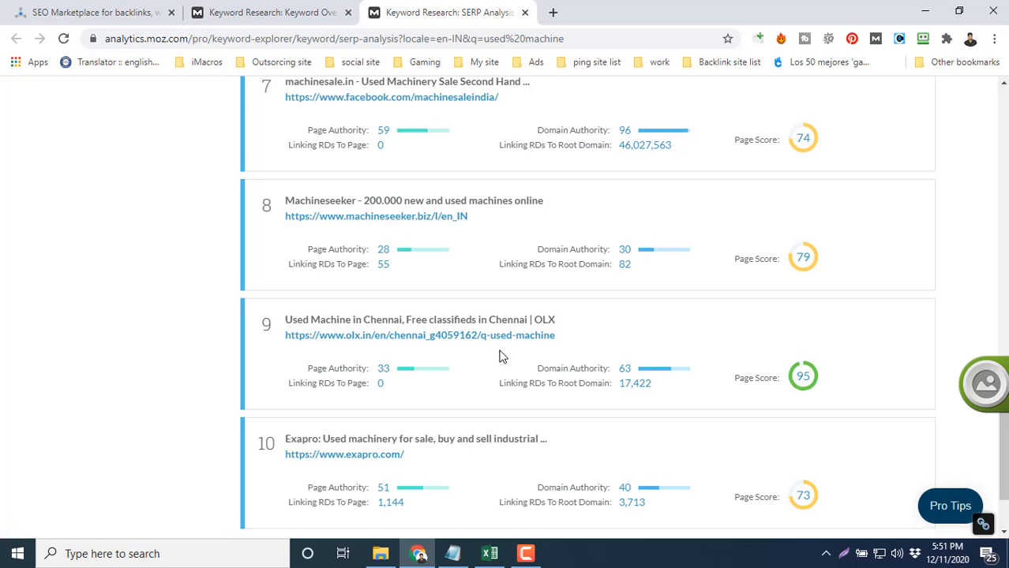
pyautogui.scroll(-3, 493, 353)
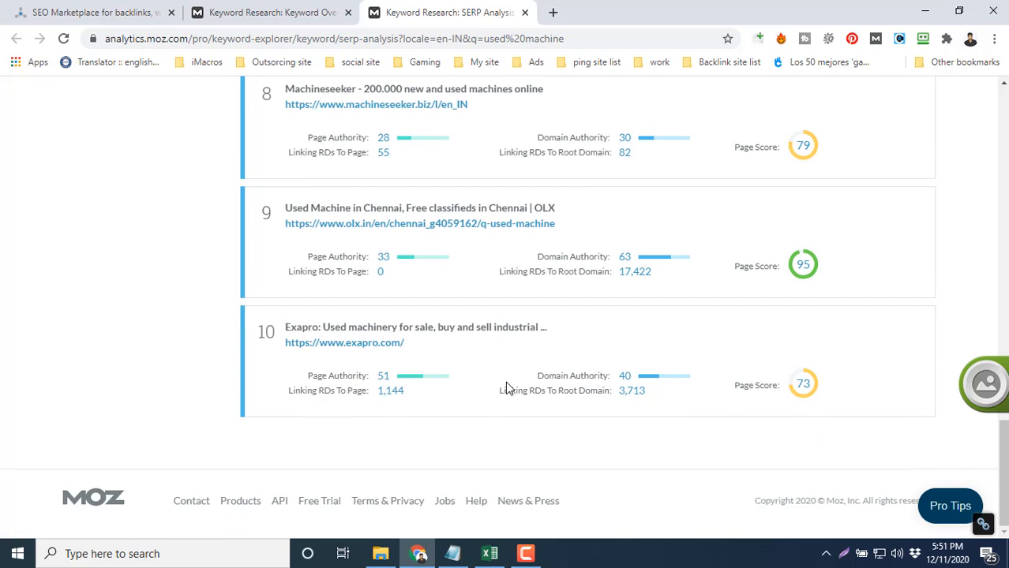
pyautogui.click(631, 390)
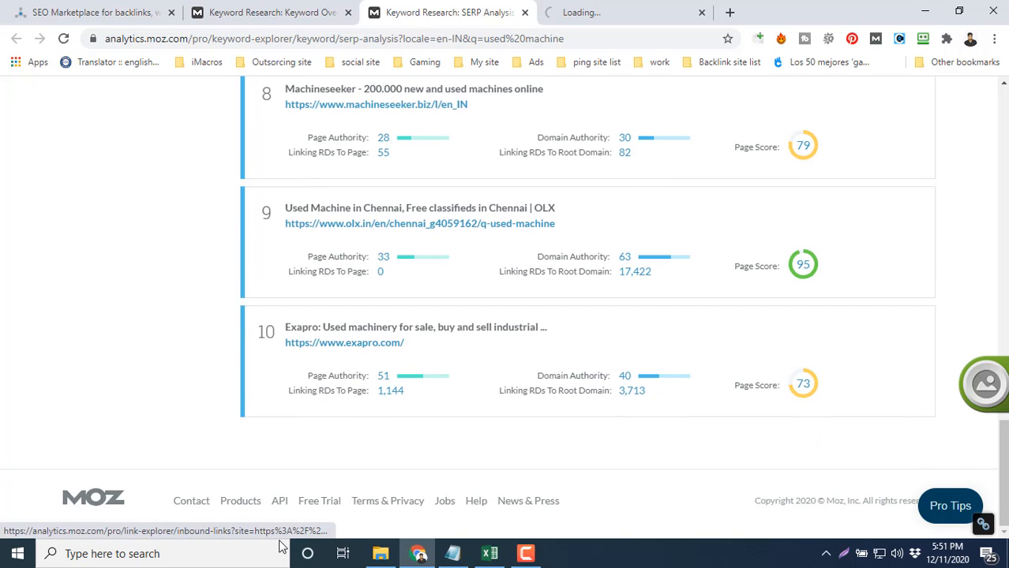
pyautogui.click(488, 552)
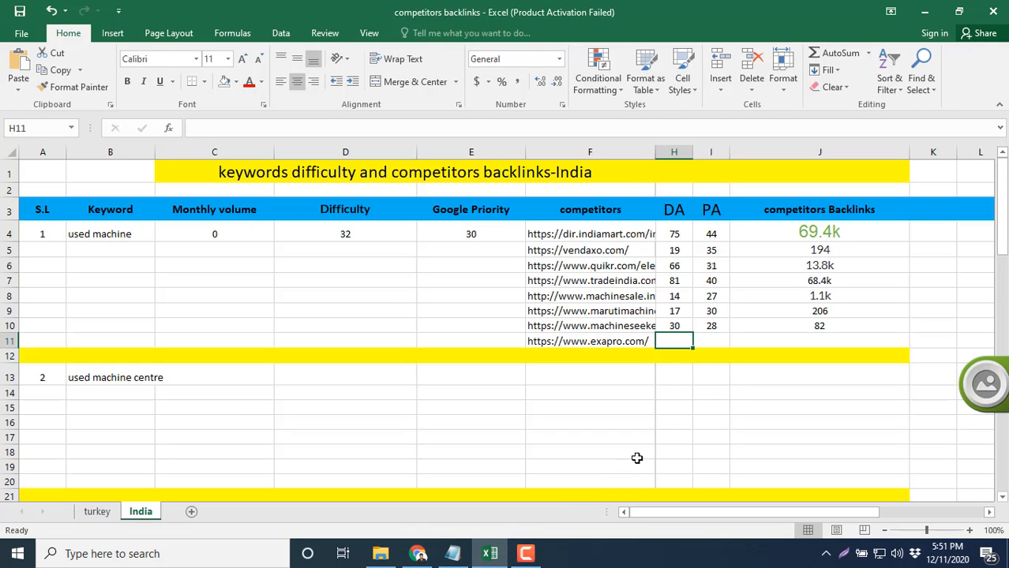
pyautogui.write('40')
pyautogui.click(713, 343)
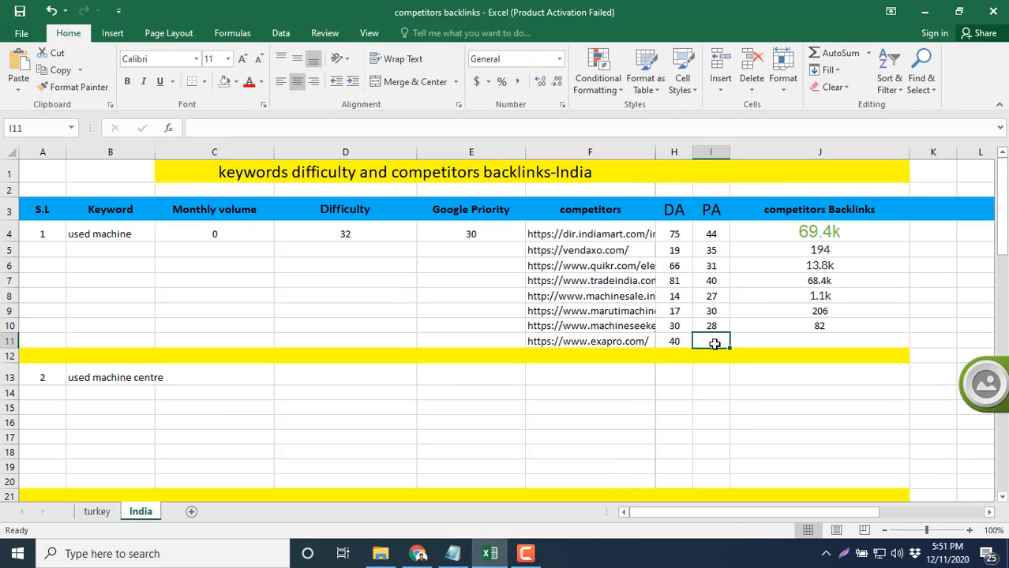
pyautogui.write('51')
# View Exapro's Inbound Links page in Chrome and enter its linking domains, 3.7k, in backlinks cell J11 in Excel
pyautogui.click(761, 339)
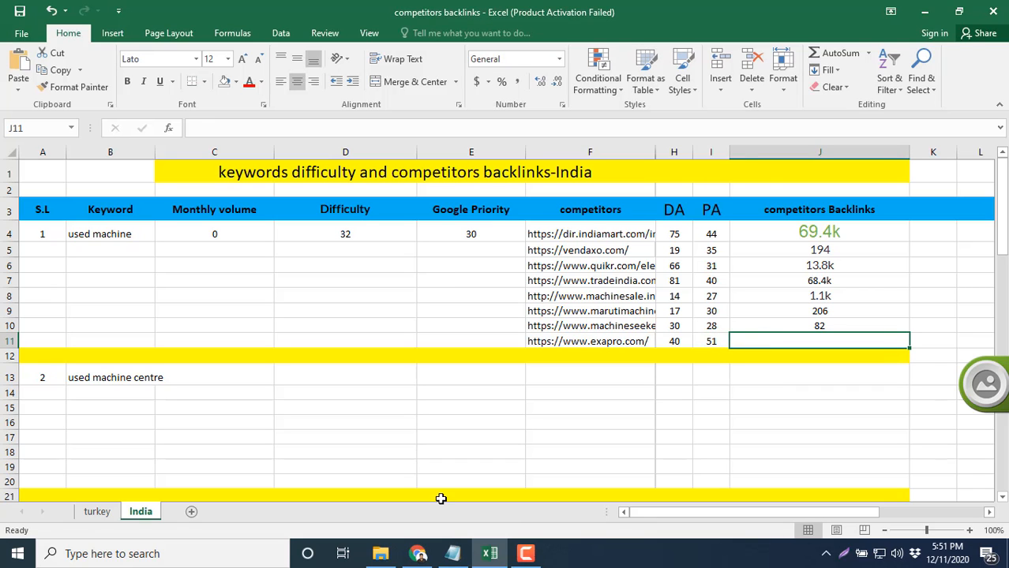
pyautogui.click(418, 553)
pyautogui.click(574, 10)
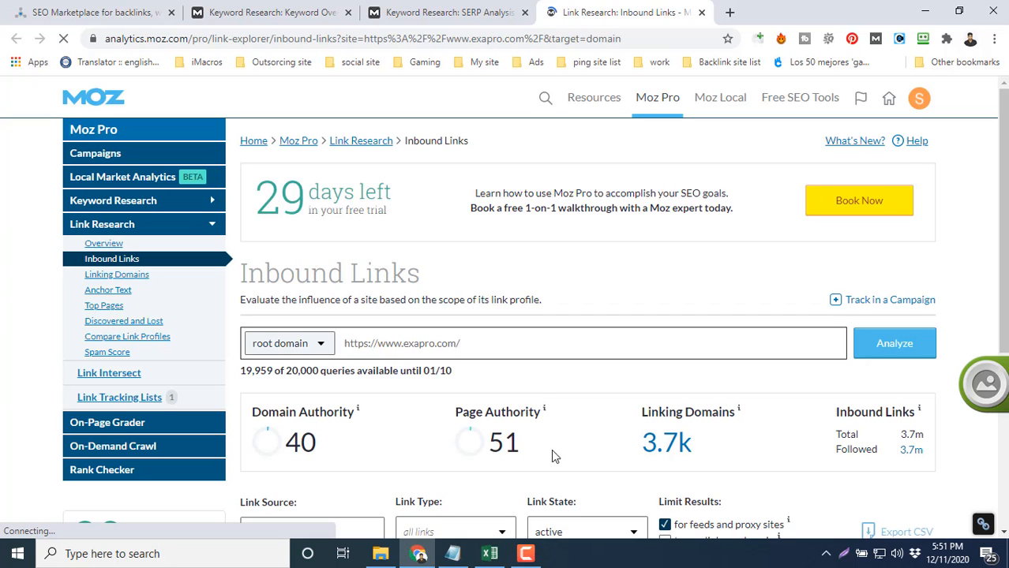
pyautogui.click(489, 553)
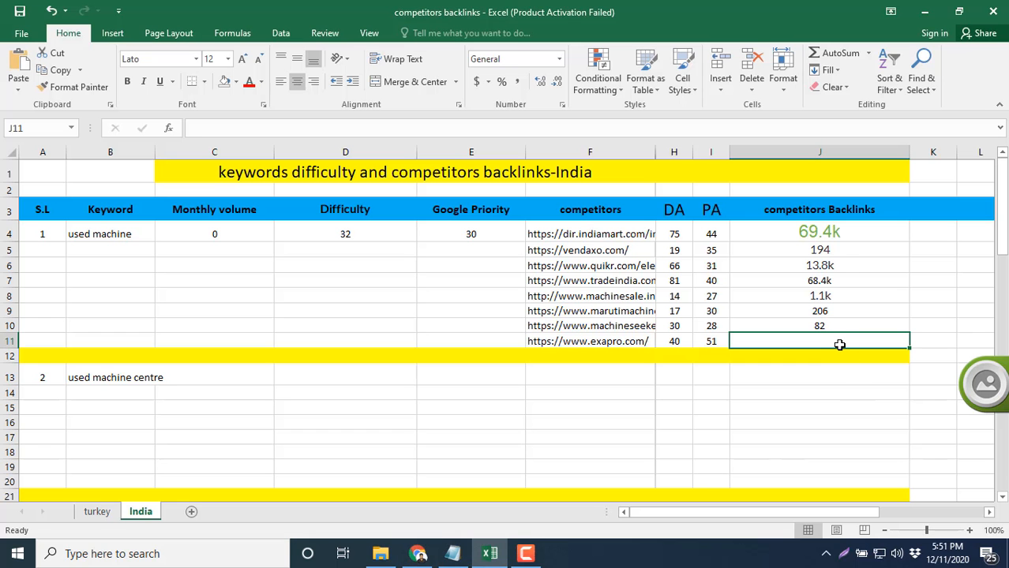
pyautogui.write('3.')
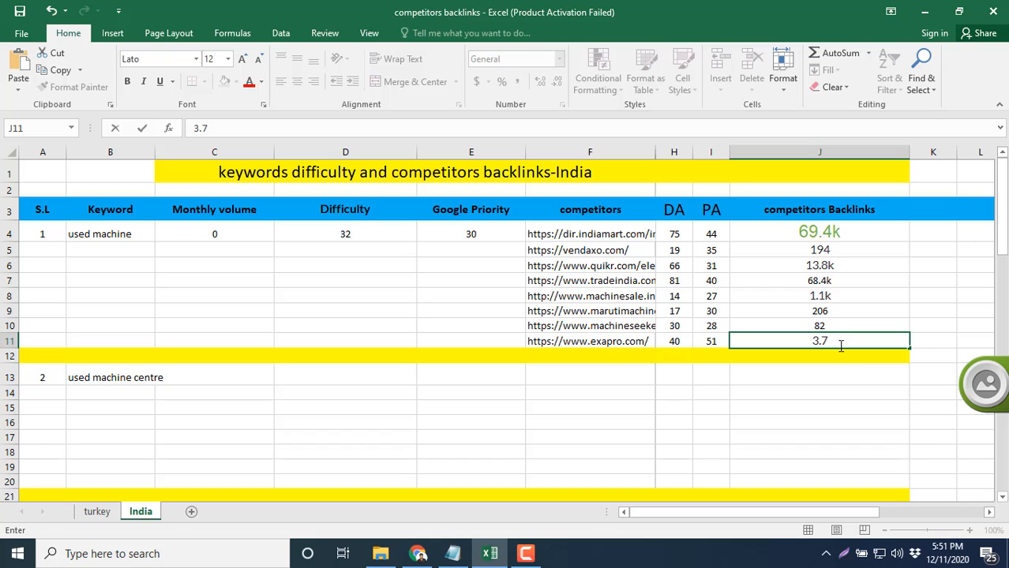
pyautogui.write('7k')
pyautogui.click(753, 397)
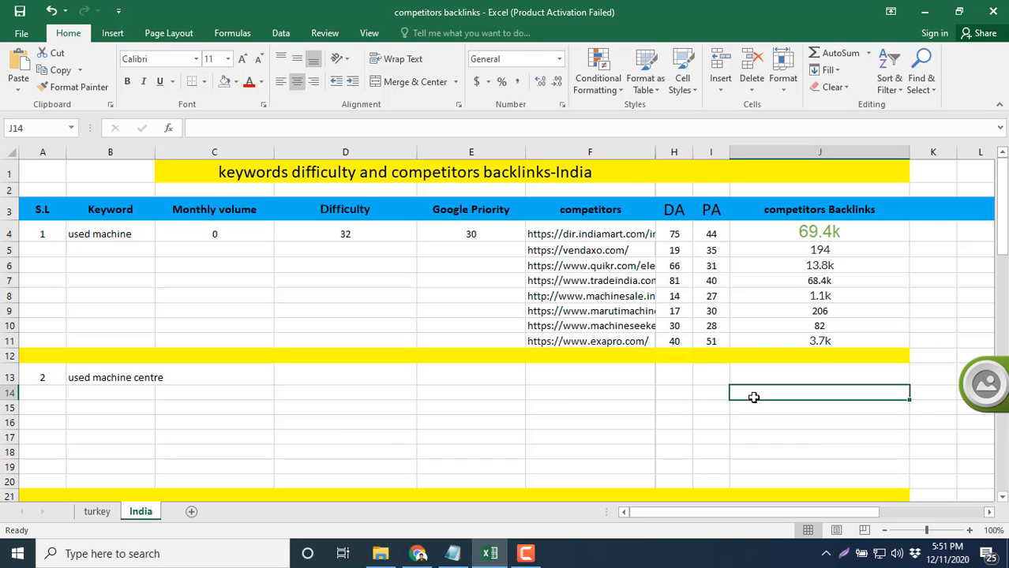
pyautogui.scroll(-9, 471, 369)
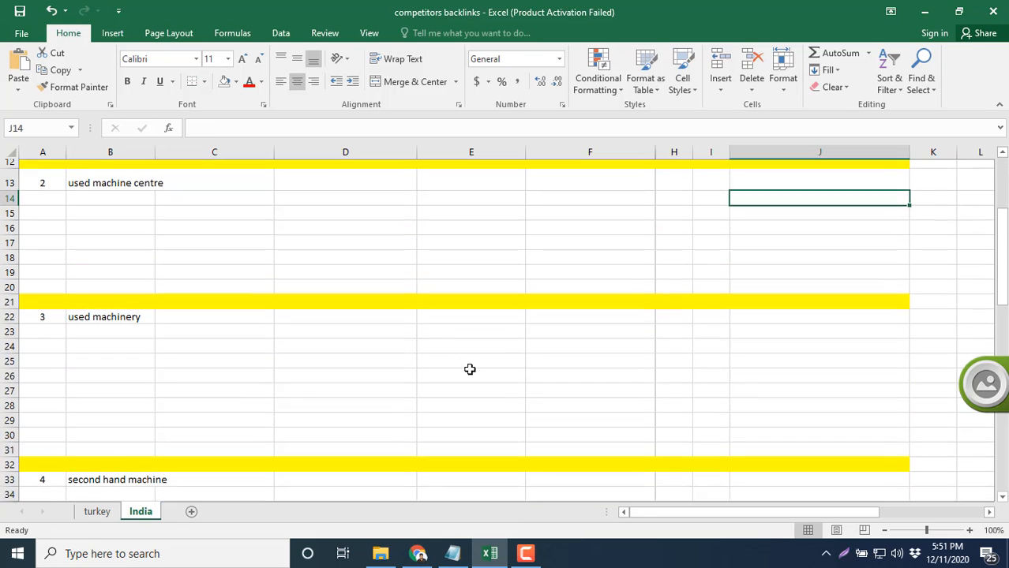
pyautogui.scroll(9, 354, 385)
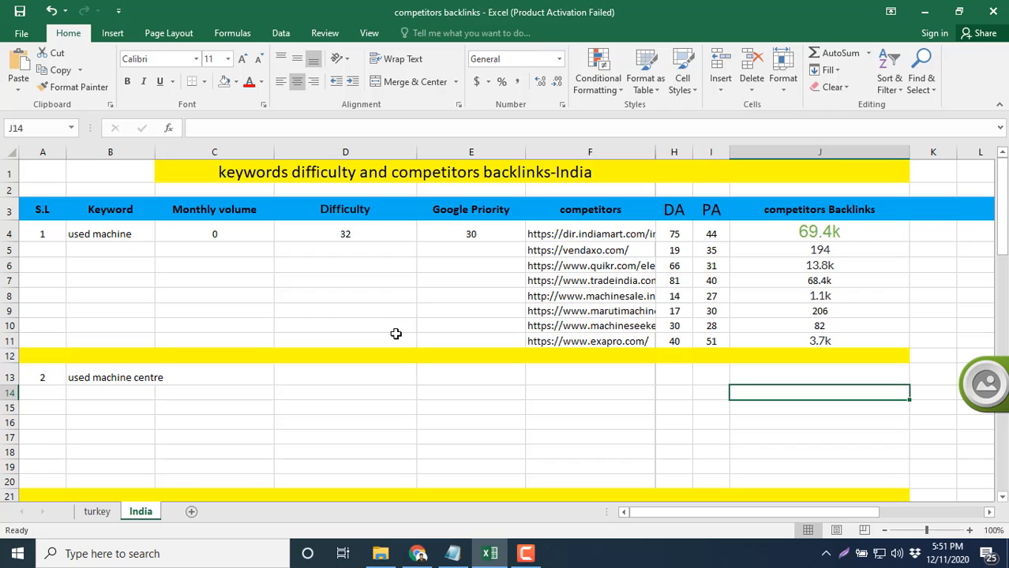
pyautogui.click(525, 553)
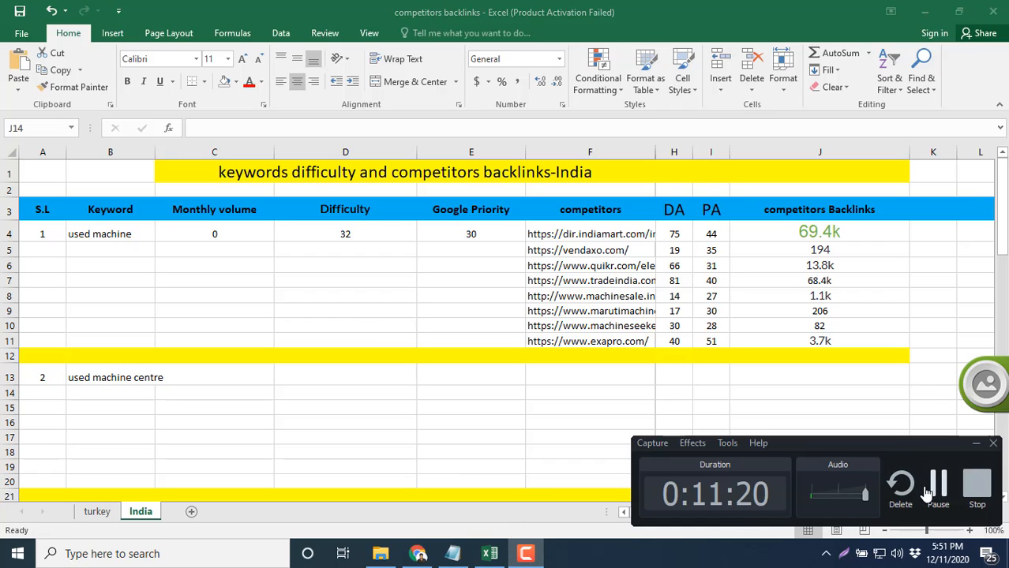
pyautogui.click(937, 486)
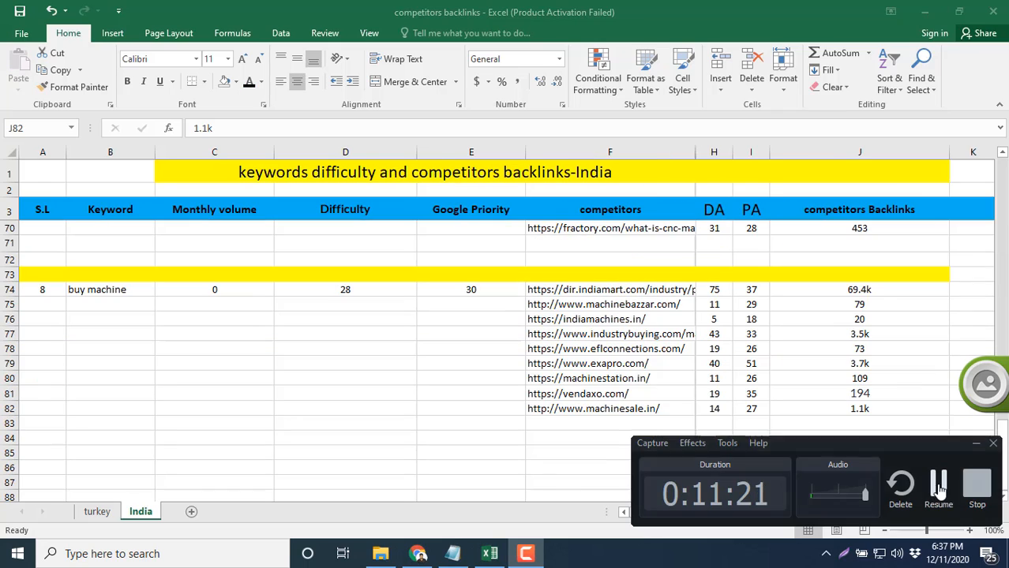
pyautogui.click(937, 486)
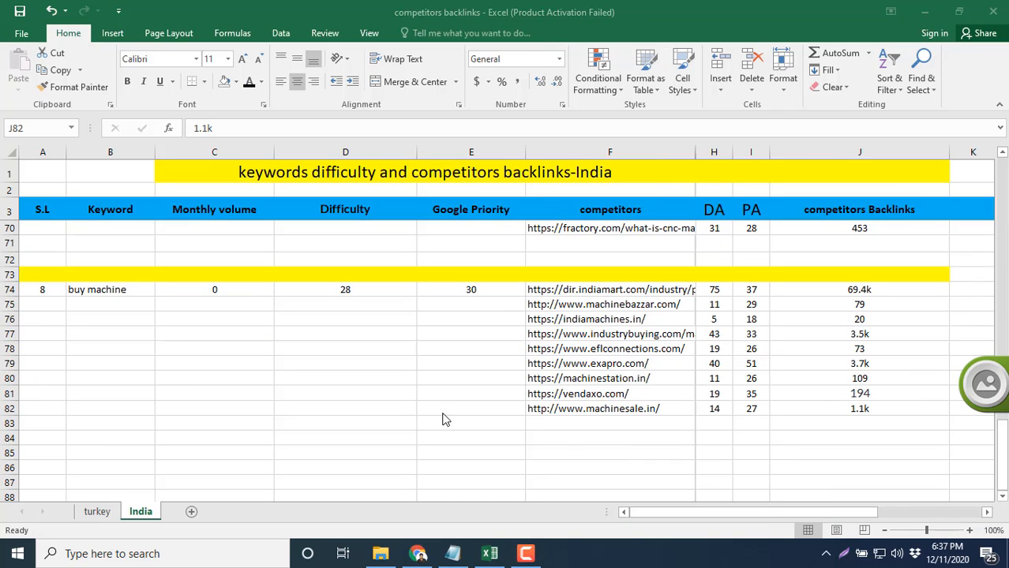
pyautogui.click(468, 362)
pyautogui.scroll(5, 470, 363)
pyautogui.scroll(-5, 470, 363)
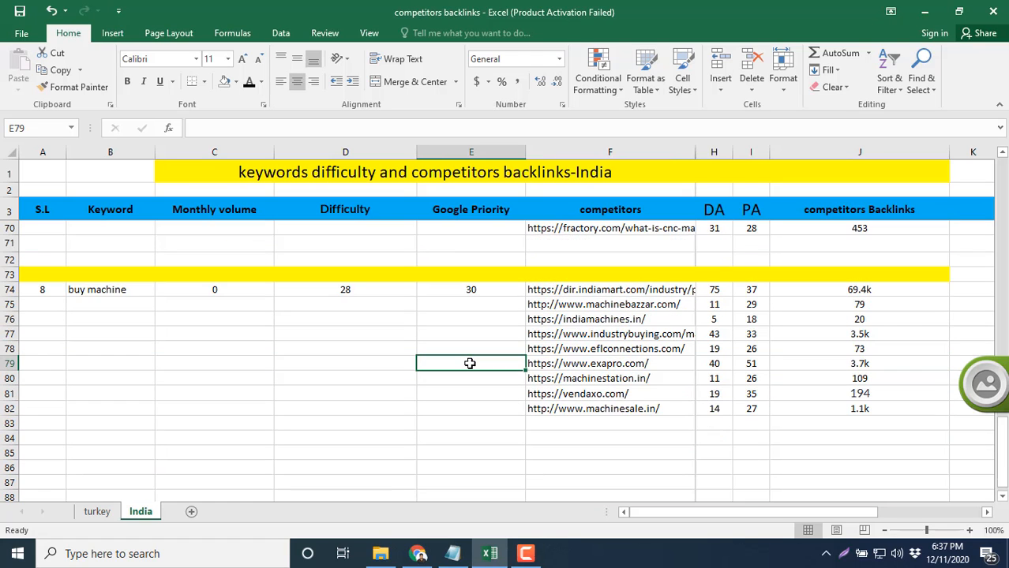
pyautogui.scroll(-1, 469, 363)
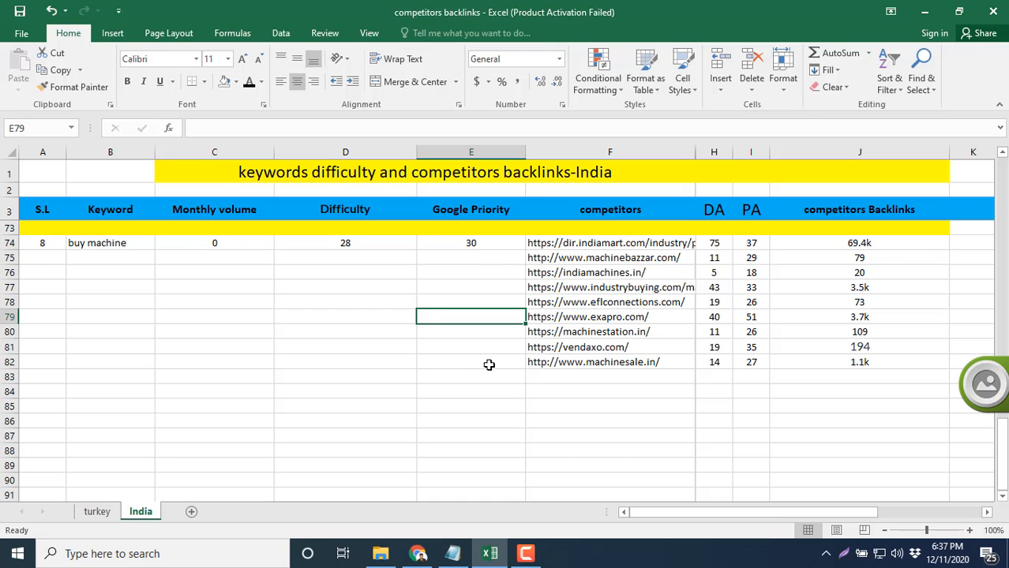
# Copy the entire India sheet and paste it into a newly added worksheet
pyautogui.scroll(20, 489, 364)
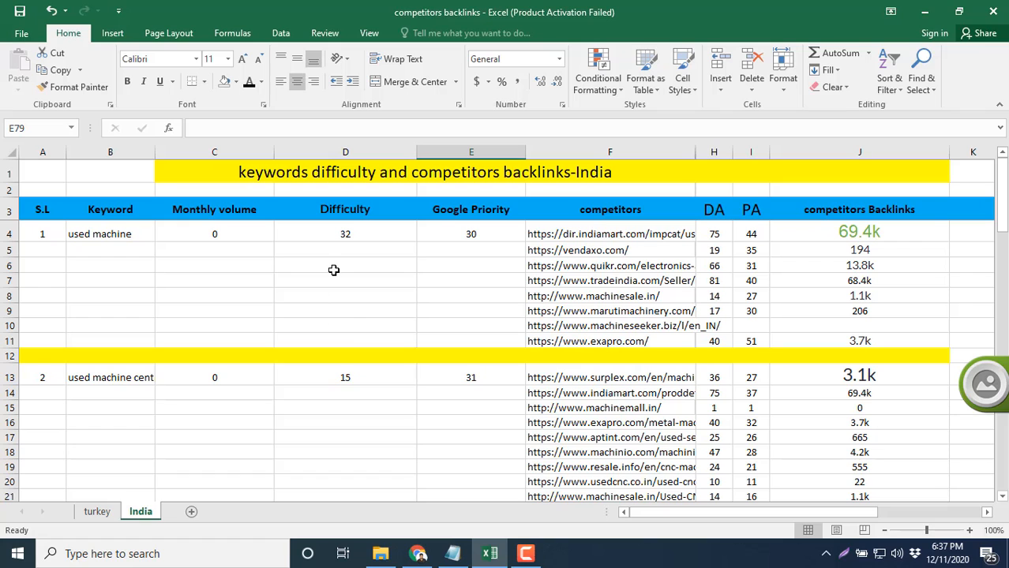
pyautogui.click(14, 149)
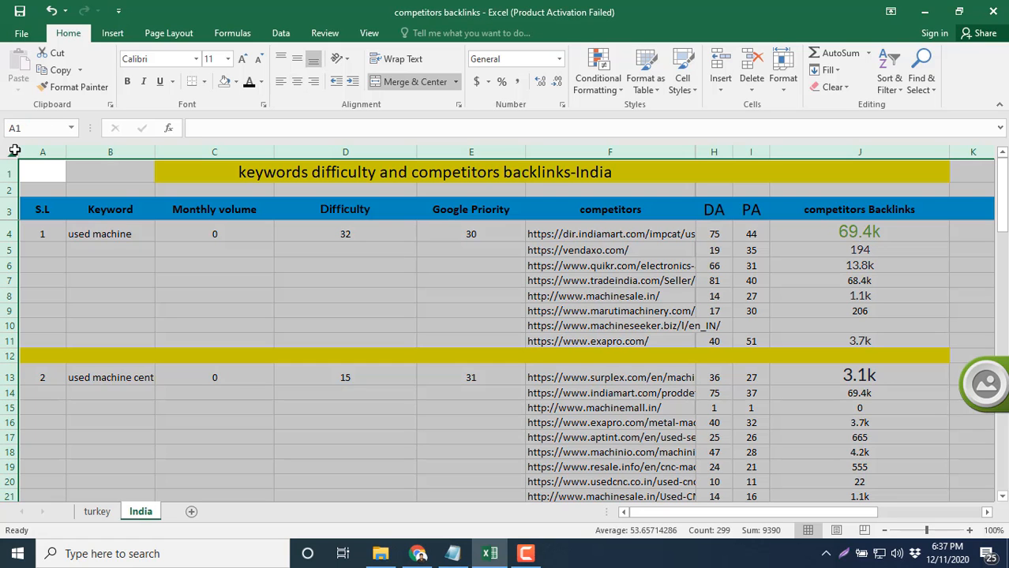
pyautogui.hotkey('ctrl', 'c')
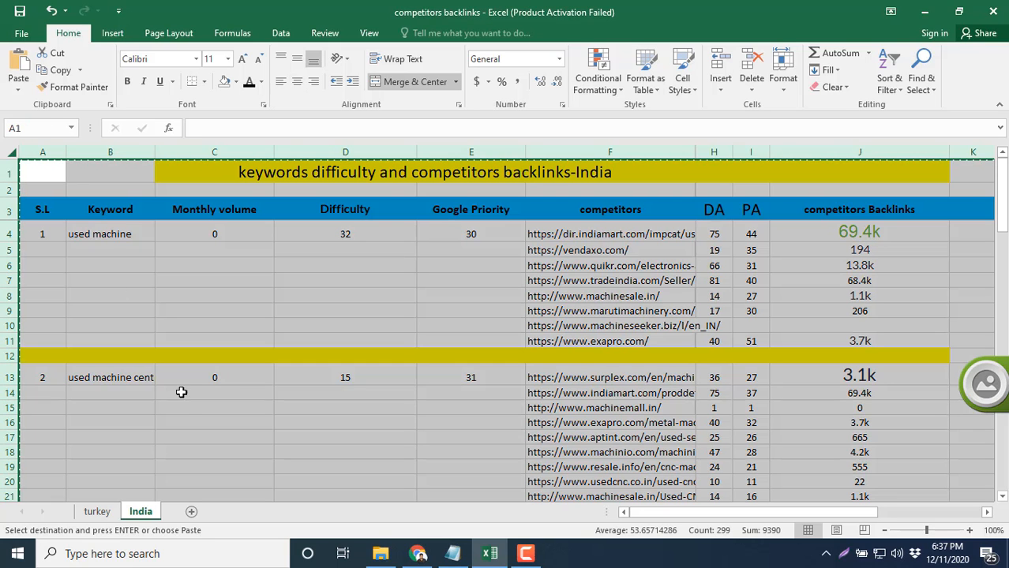
pyautogui.click(252, 481)
pyautogui.click(191, 511)
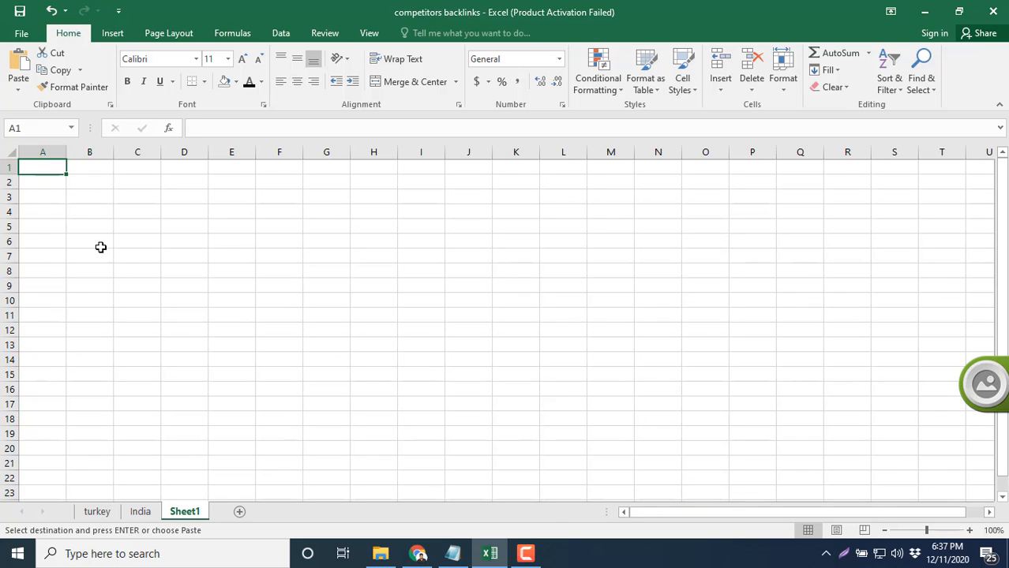
pyautogui.click(12, 151)
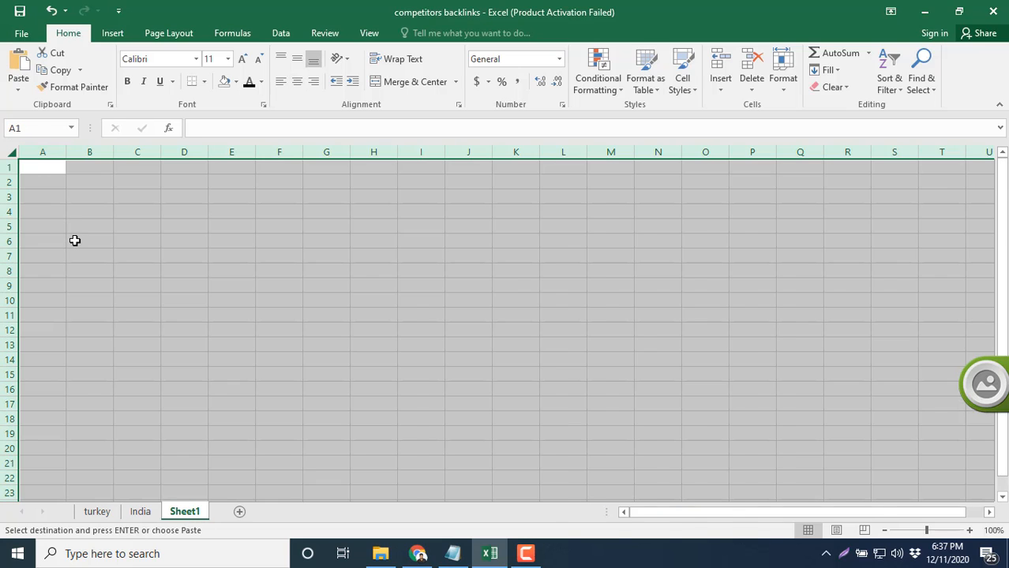
pyautogui.hotkey('ctrl', 'v')
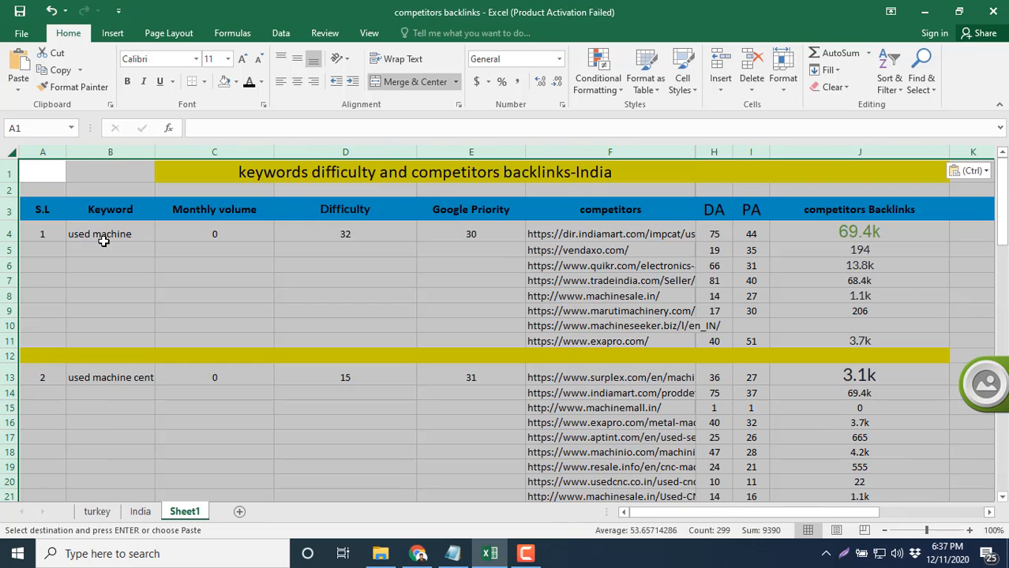
# Rename the new worksheet as russia and check the target countries in the client work notes in Notepad
pyautogui.doubleClick(186, 512)
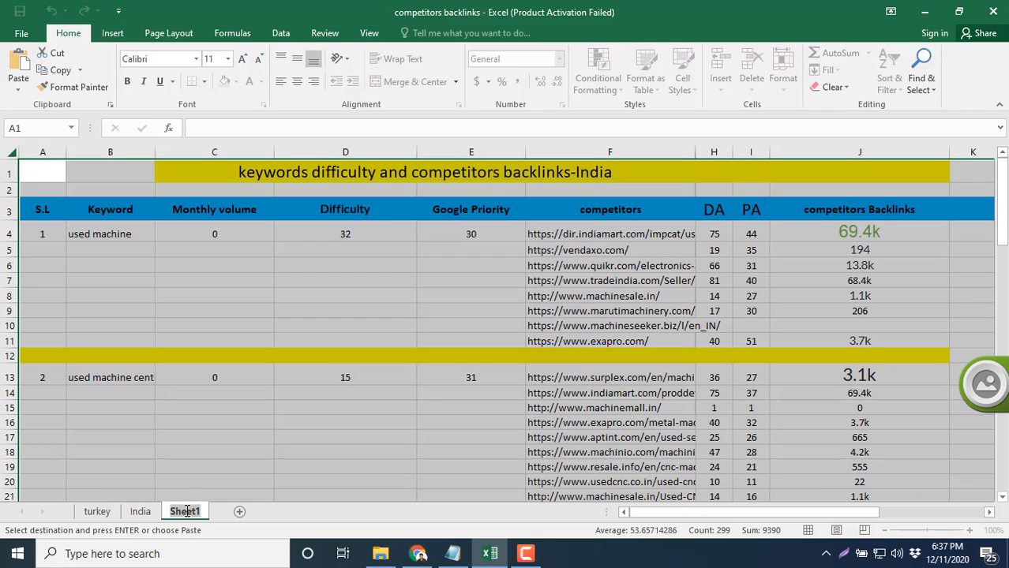
pyautogui.write('rus')
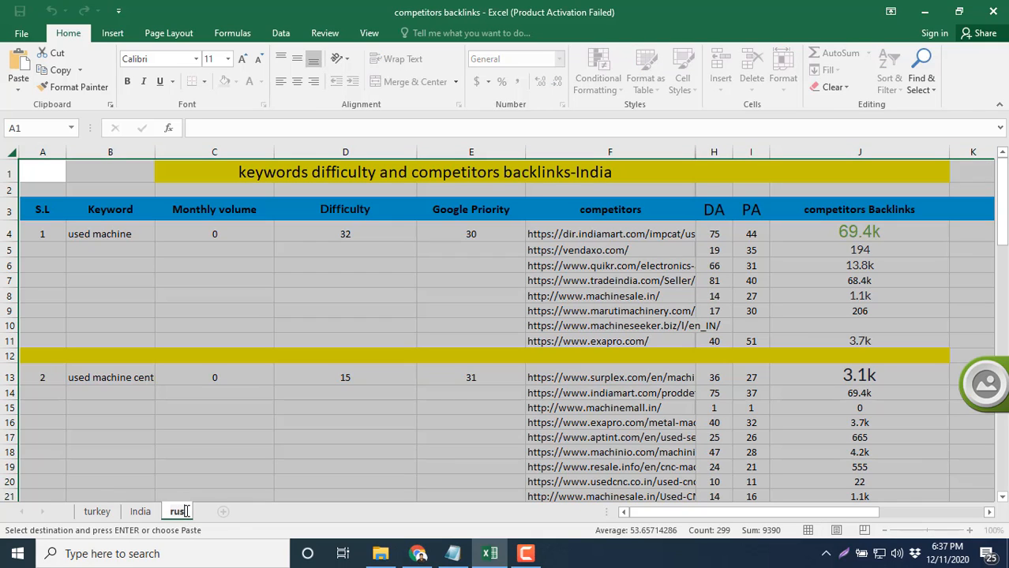
pyautogui.write('sia')
pyautogui.click(453, 555)
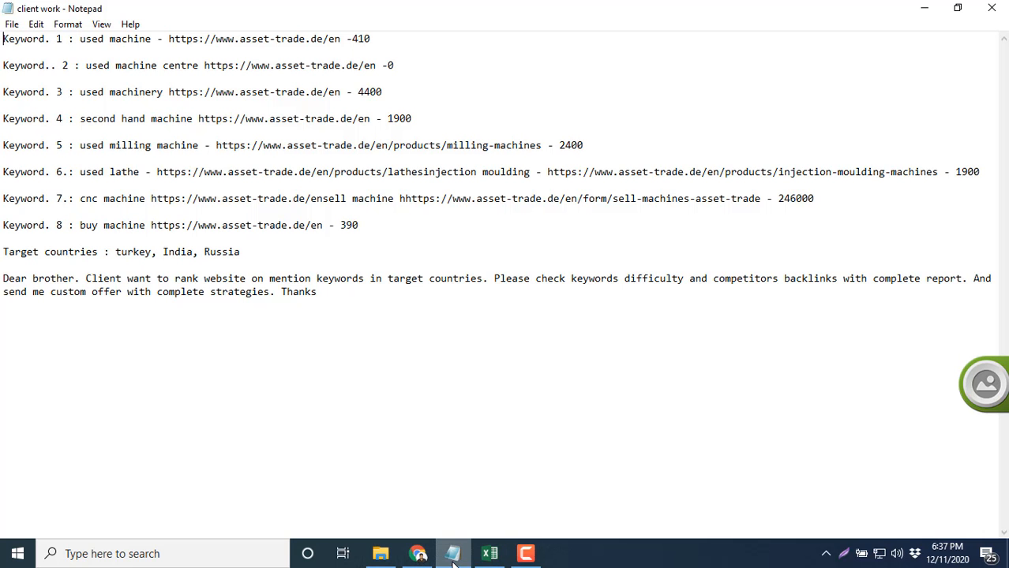
pyautogui.click(453, 555)
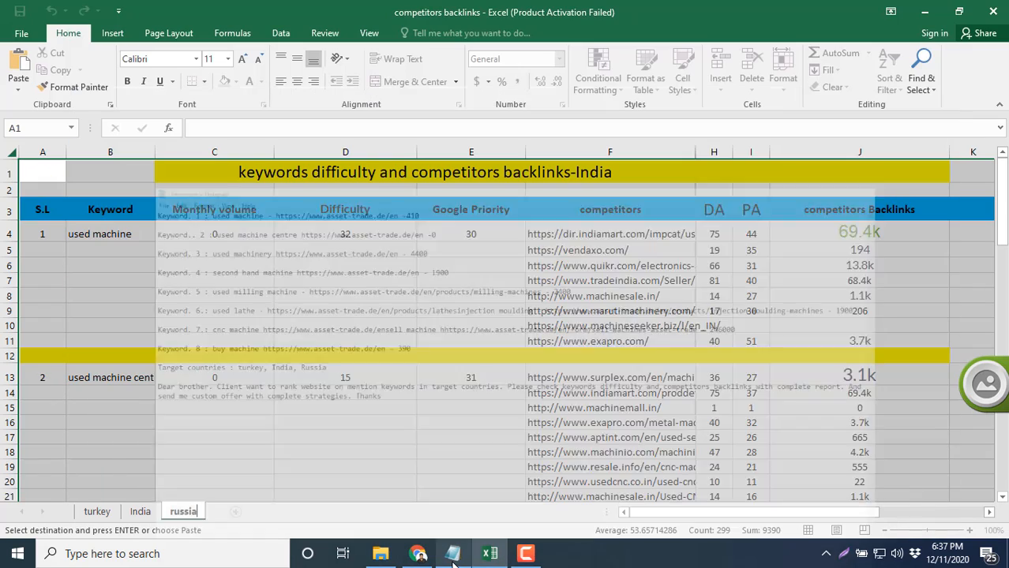
pyautogui.click(356, 281)
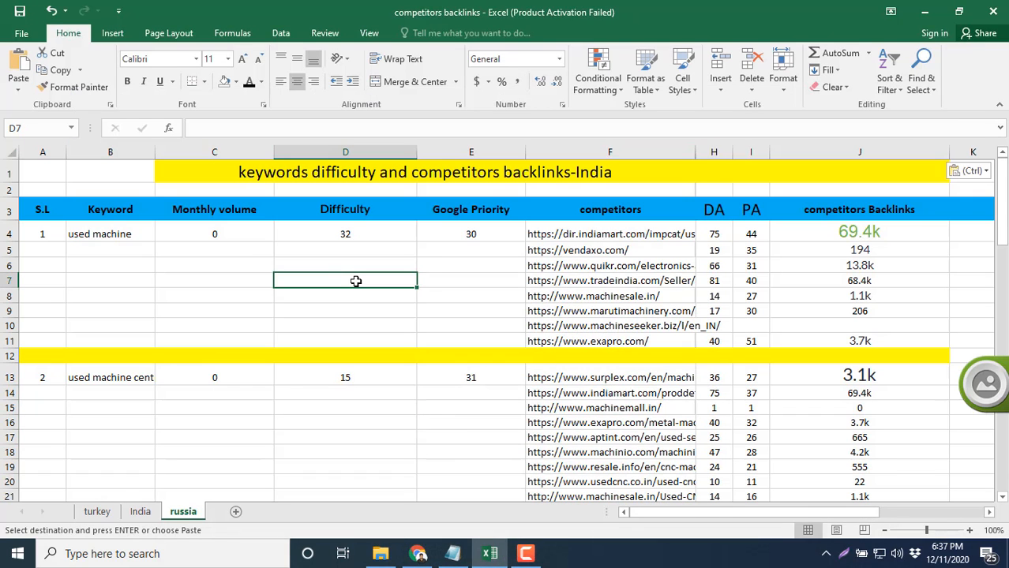
# Clear the copied India data for the keyword "used machine" in C4:J11 of the russia sheet
pyautogui.press('Escape')
pyautogui.moveTo(200, 239); pyautogui.dragTo(841, 337)
pyautogui.press('Delete')
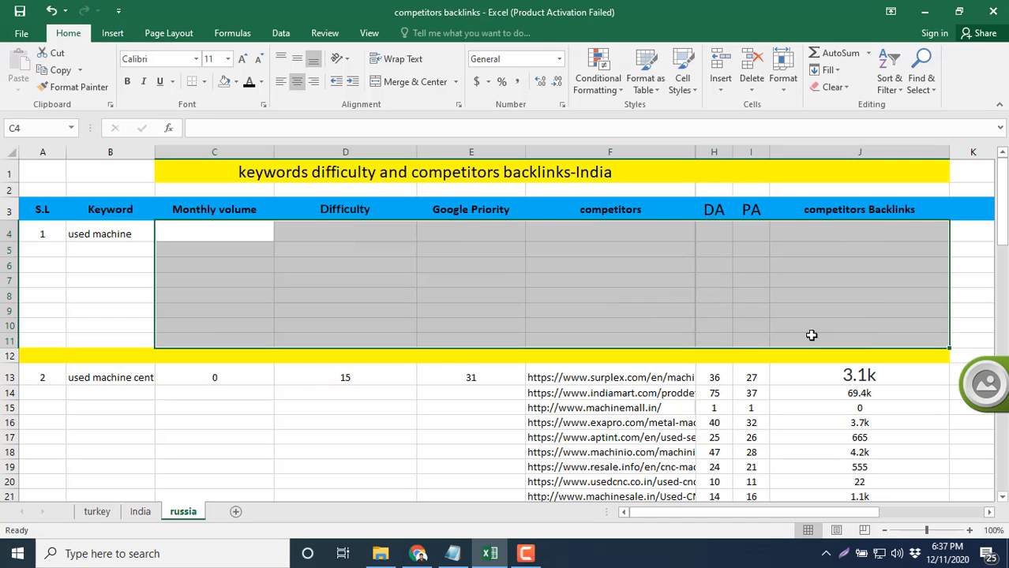
# Clear the old data in C13:J21 and C24:J32, beside the keywords "used machine centre" and "used machinery"
pyautogui.moveTo(254, 378); pyautogui.dragTo(842, 480)
pyautogui.press('Delete')
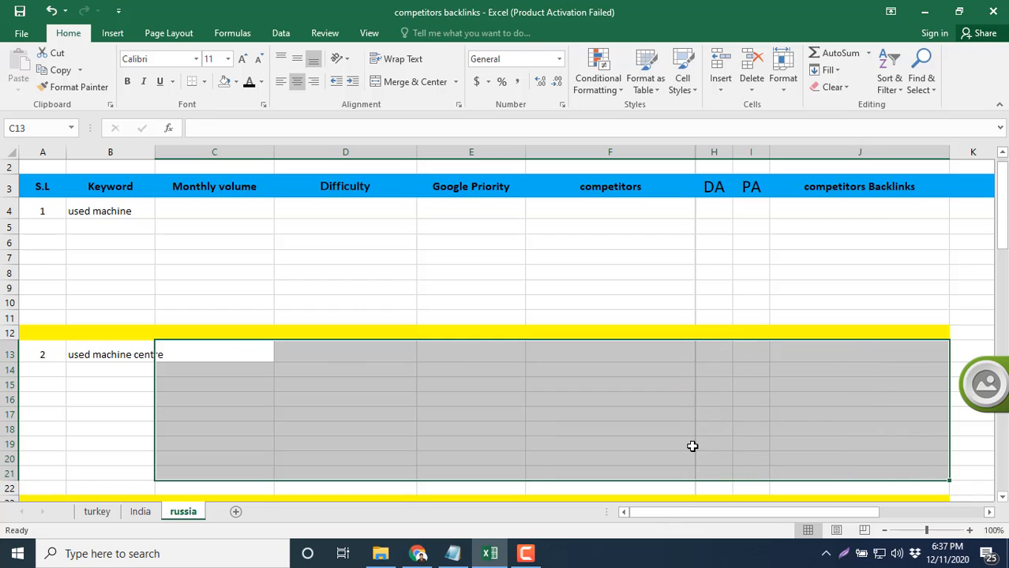
pyautogui.scroll(-3, 683, 444)
pyautogui.moveTo(254, 364); pyautogui.dragTo(909, 441)
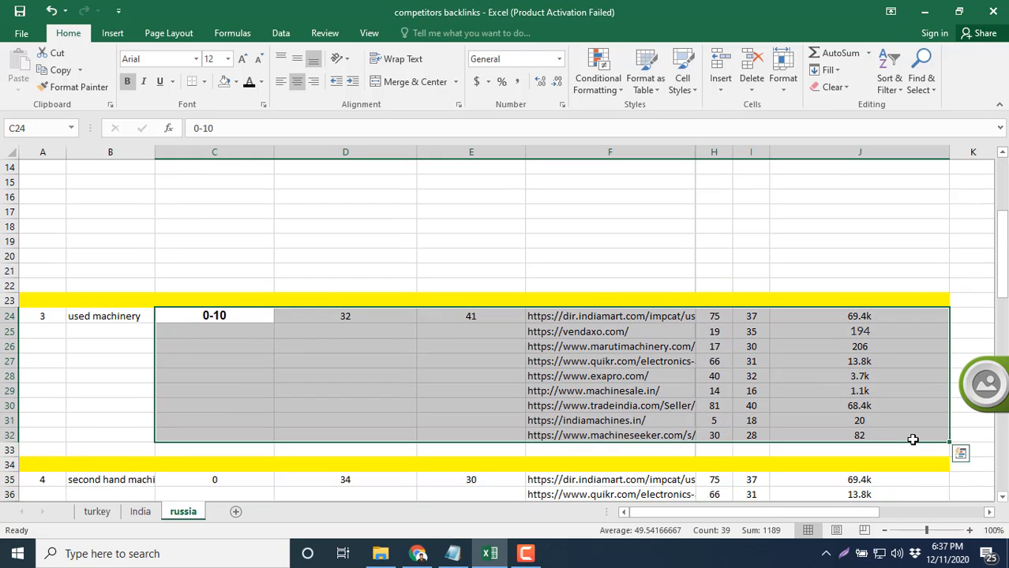
pyautogui.press('Delete')
# Clear the old data for keywords 4 and 5 in C35:J42 and C46:J54
pyautogui.scroll(-2, 789, 426)
pyautogui.moveTo(231, 392); pyautogui.dragTo(851, 349)
pyautogui.press('Delete')
pyautogui.scroll(-2, 672, 404)
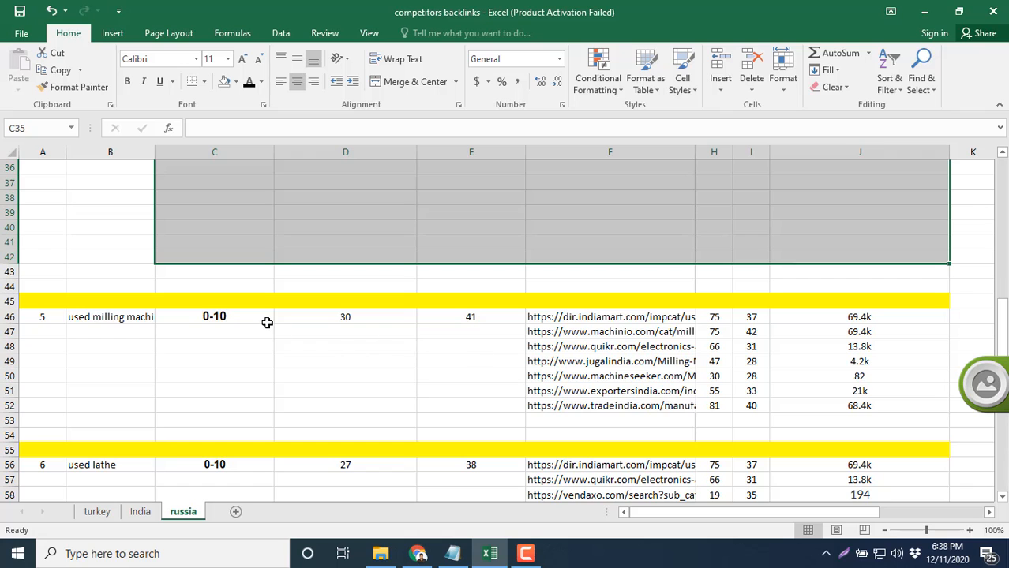
pyautogui.moveTo(266, 320); pyautogui.dragTo(829, 424)
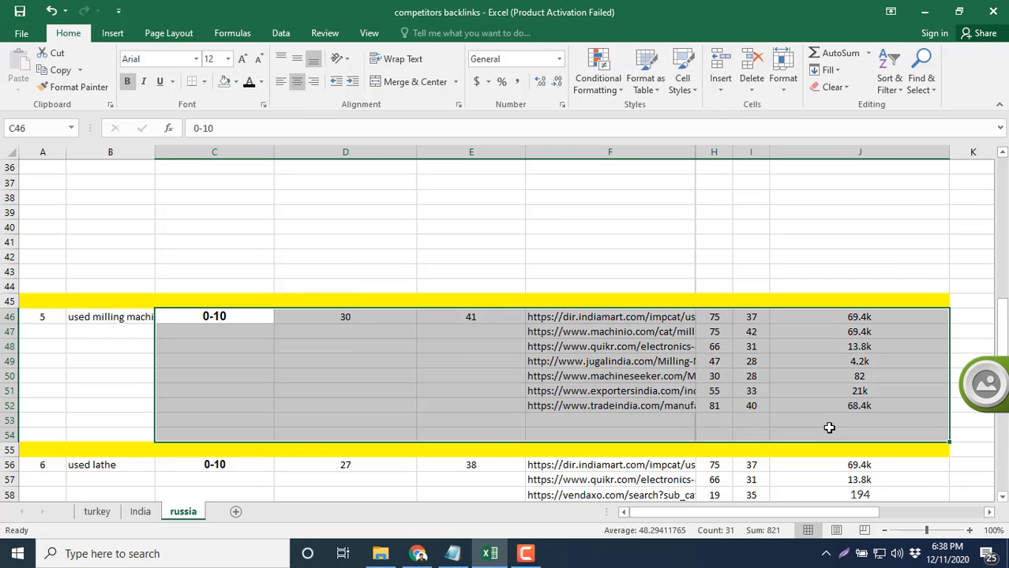
pyautogui.press('Delete')
# Clear the old data for "used lathe" in C56:J63 and "cnc machine" in C65:J70
pyautogui.scroll(-1, 399, 424)
pyautogui.scroll(-1, 241, 405)
pyautogui.scroll(-2, 269, 370)
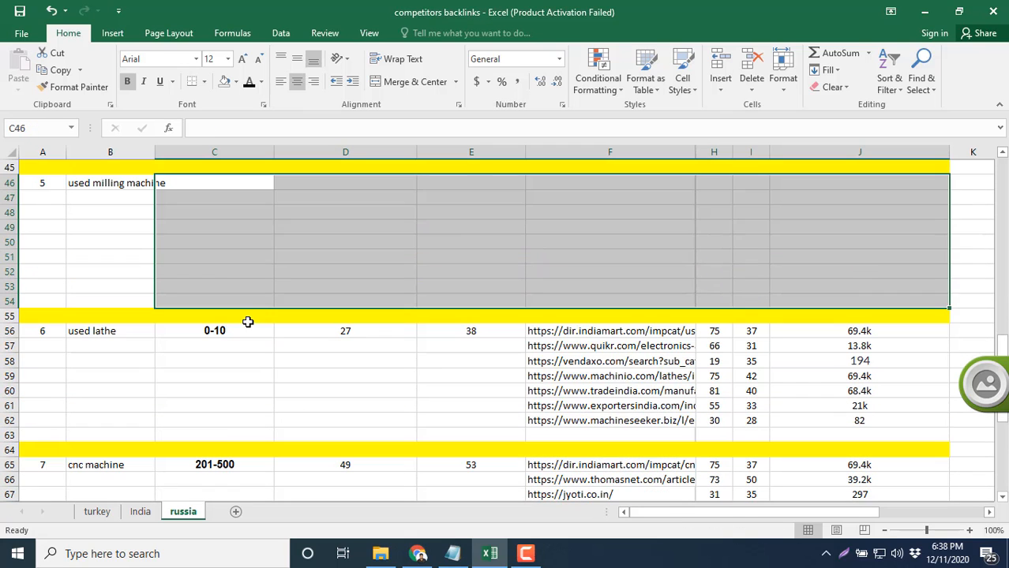
pyautogui.moveTo(247, 330); pyautogui.dragTo(842, 419)
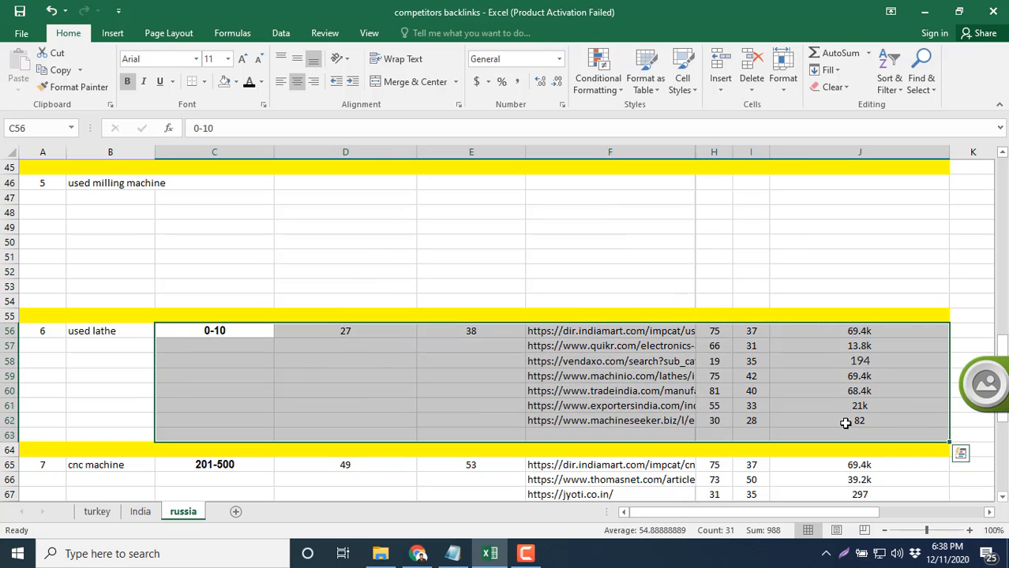
pyautogui.press('Delete')
pyautogui.scroll(-2, 584, 421)
pyautogui.moveTo(264, 375); pyautogui.dragTo(850, 451)
pyautogui.press('Delete')
# Clear the old data for "buy machine" in C74:J82 and return to cell E5
pyautogui.scroll(-2, 676, 400)
pyautogui.scroll(-2, 676, 400)
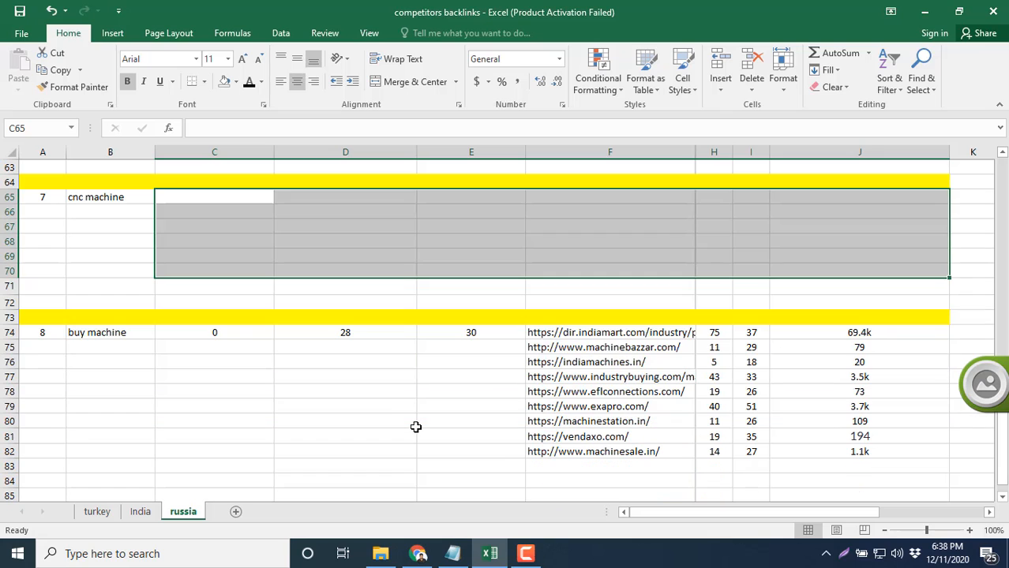
pyautogui.moveTo(248, 332); pyautogui.dragTo(865, 453)
pyautogui.press('Delete')
pyautogui.scroll(-3, 704, 360)
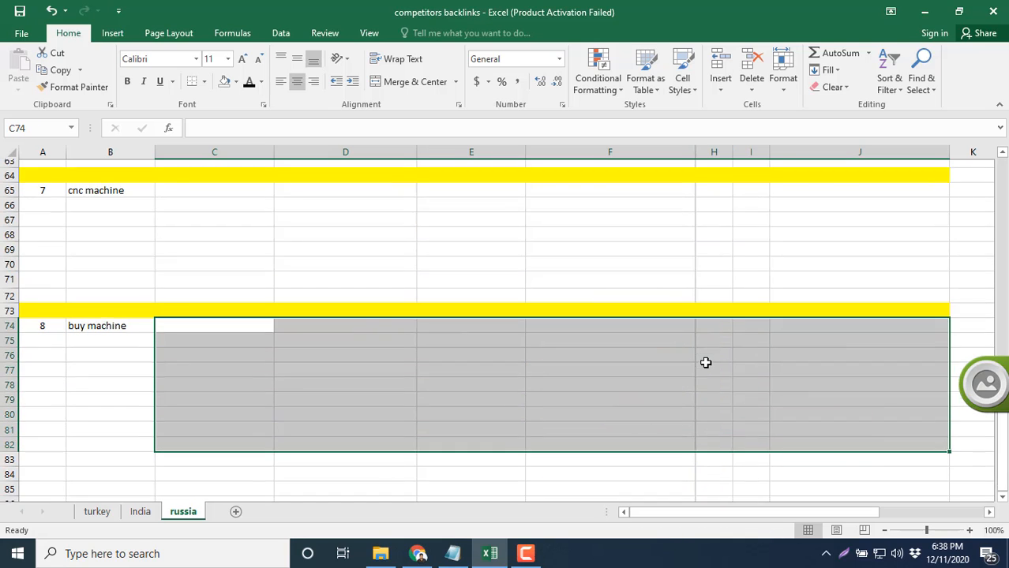
pyautogui.scroll(7, 603, 351)
pyautogui.scroll(17, 603, 351)
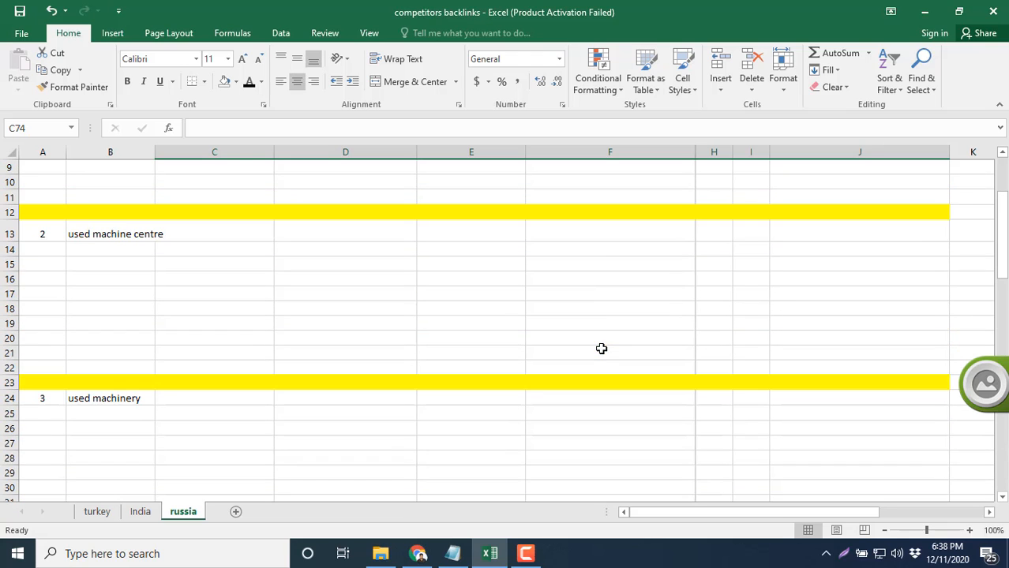
pyautogui.click(493, 246)
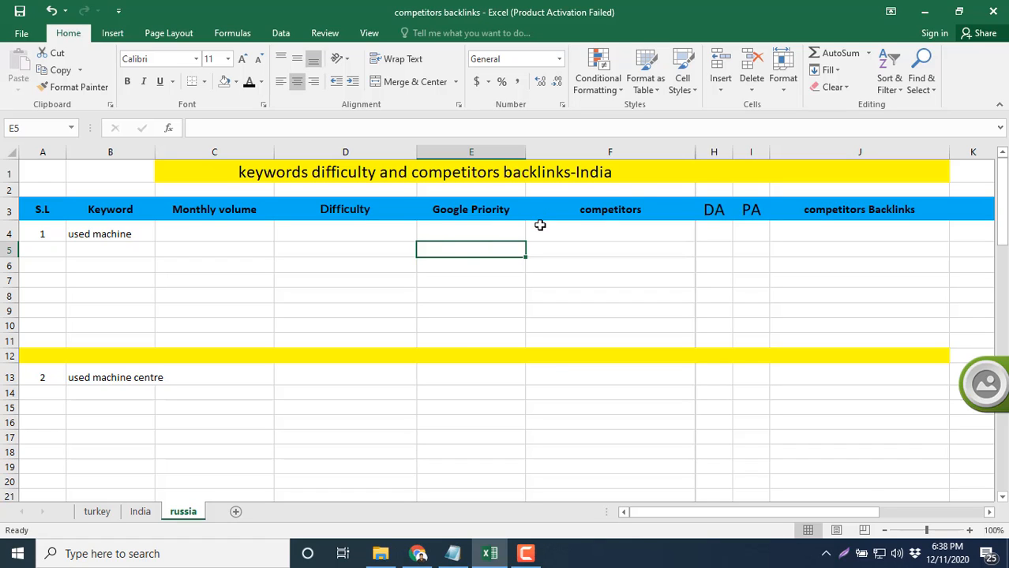
# Copy the keyword "used machine" from B4 and switch to the Moz Keyword Overview page in Chrome
pyautogui.click(136, 233)
pyautogui.hotkey('ctrl', 'c')
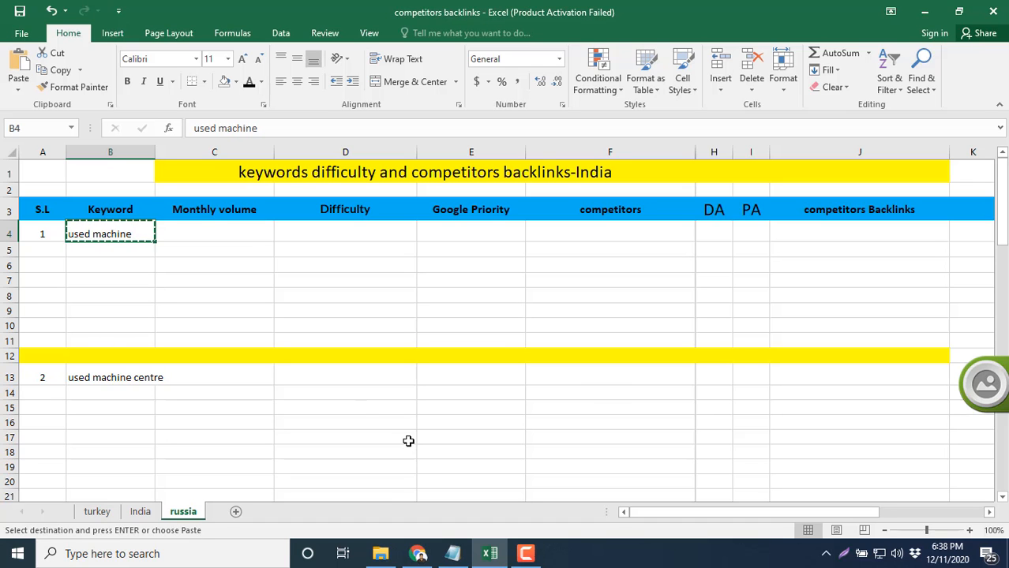
pyautogui.click(418, 553)
pyautogui.scroll(5, 479, 248)
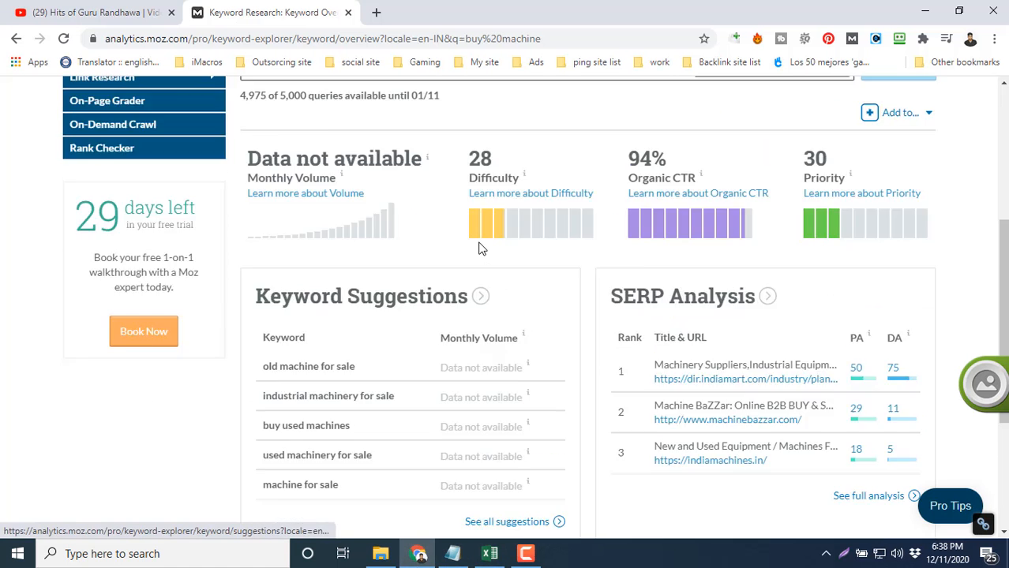
# Set the keyword search locale to Russia - ru-RU
pyautogui.click(759, 363)
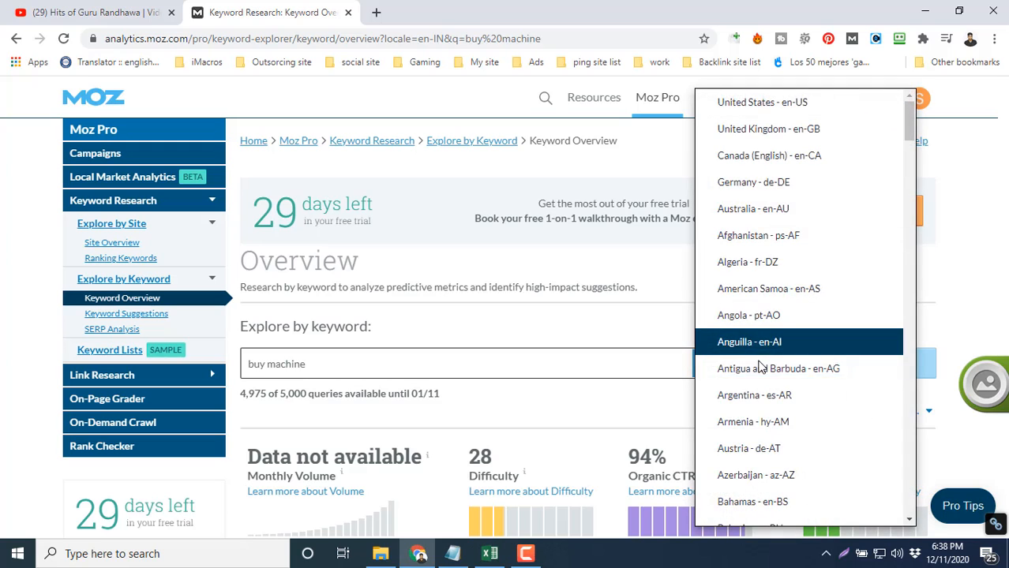
pyautogui.scroll(-4, 762, 371)
pyautogui.scroll(-12, 764, 377)
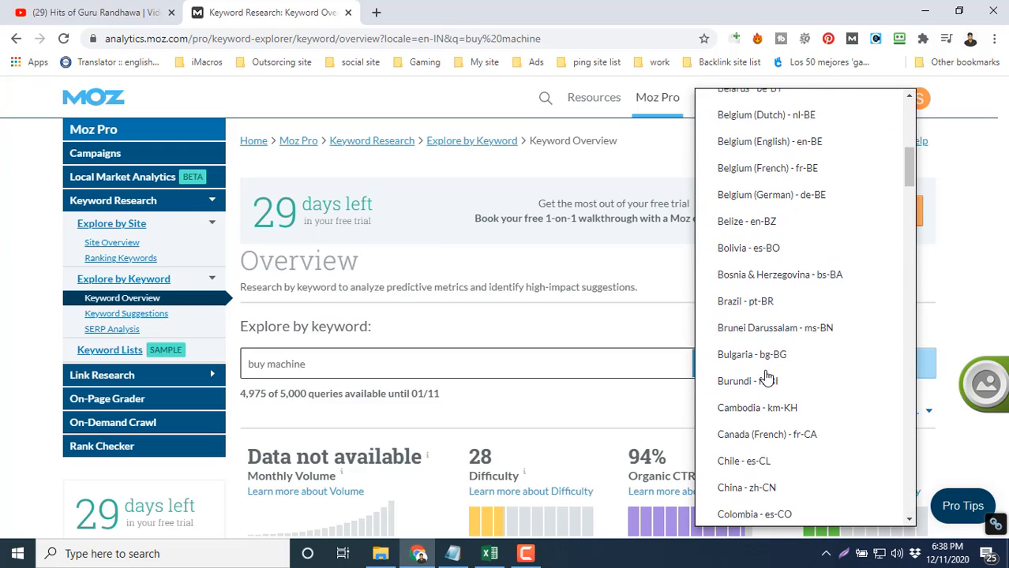
pyautogui.scroll(-6, 766, 378)
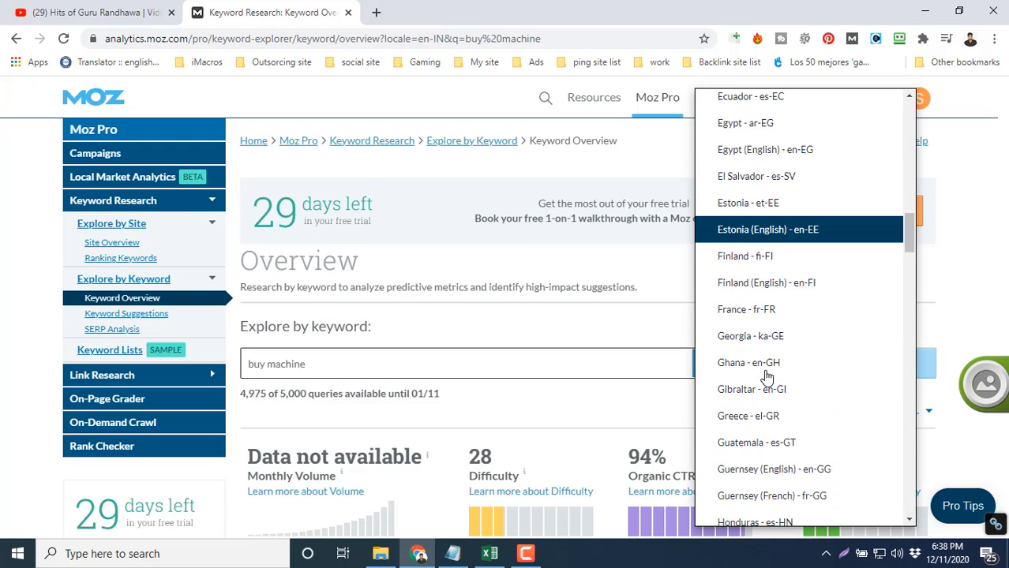
pyautogui.scroll(-6, 765, 378)
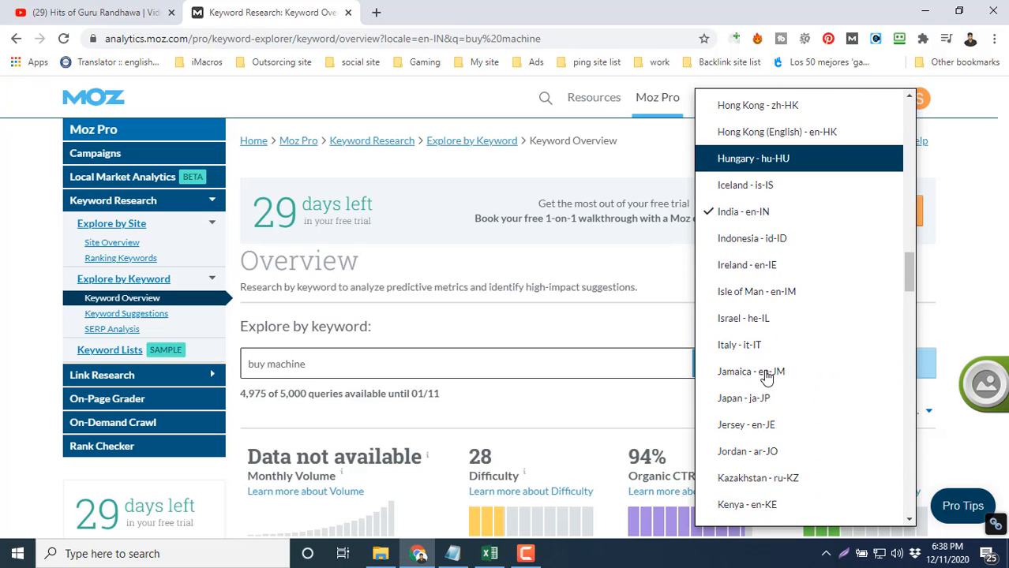
pyautogui.scroll(-6, 766, 377)
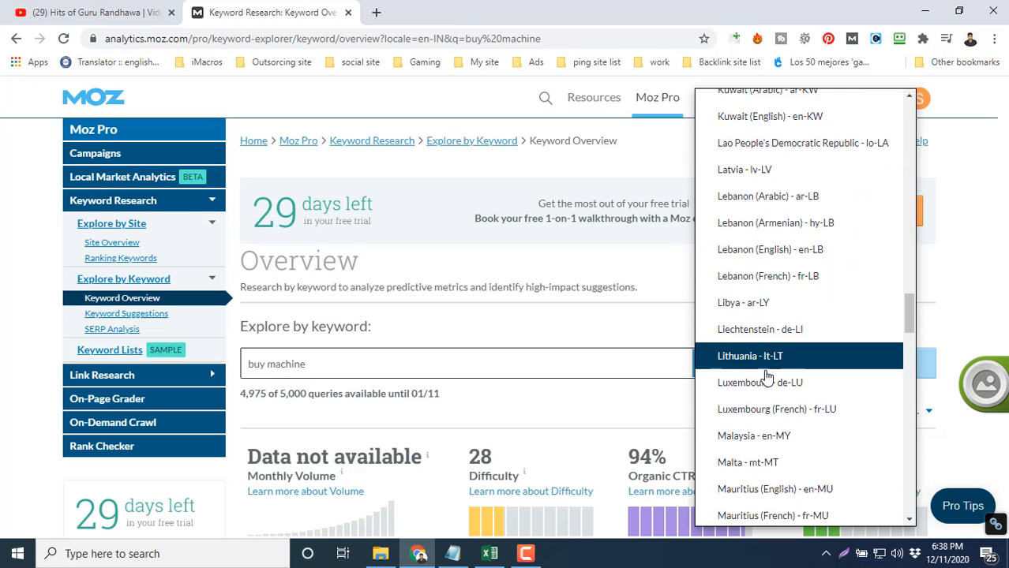
pyautogui.scroll(-6, 765, 377)
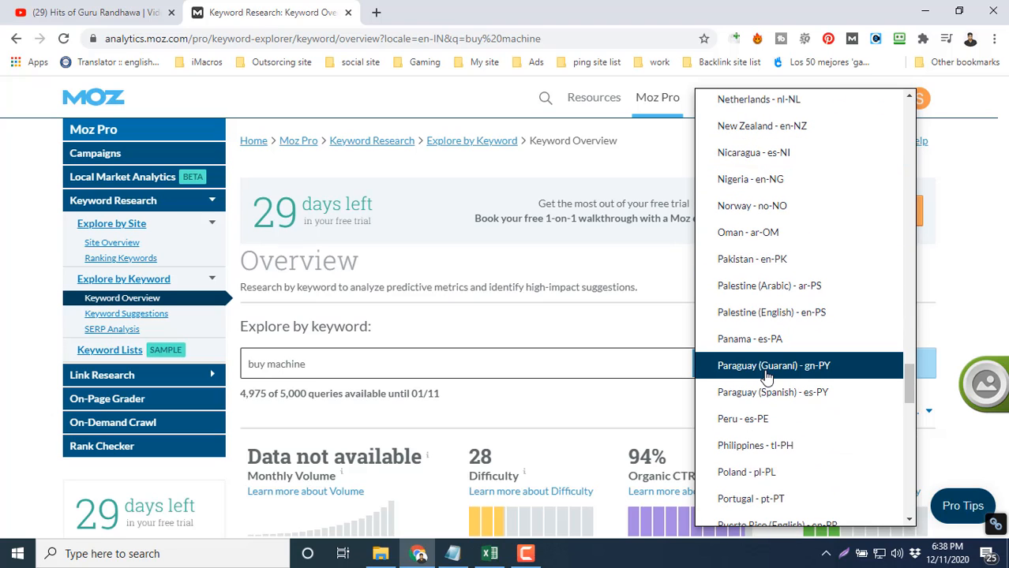
pyautogui.scroll(-3, 766, 377)
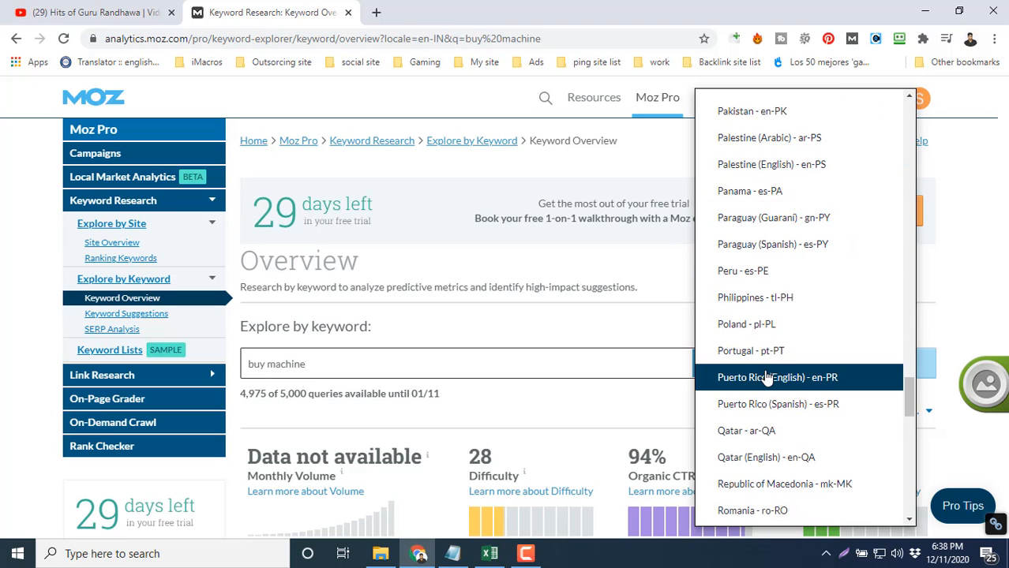
pyautogui.scroll(-2, 765, 378)
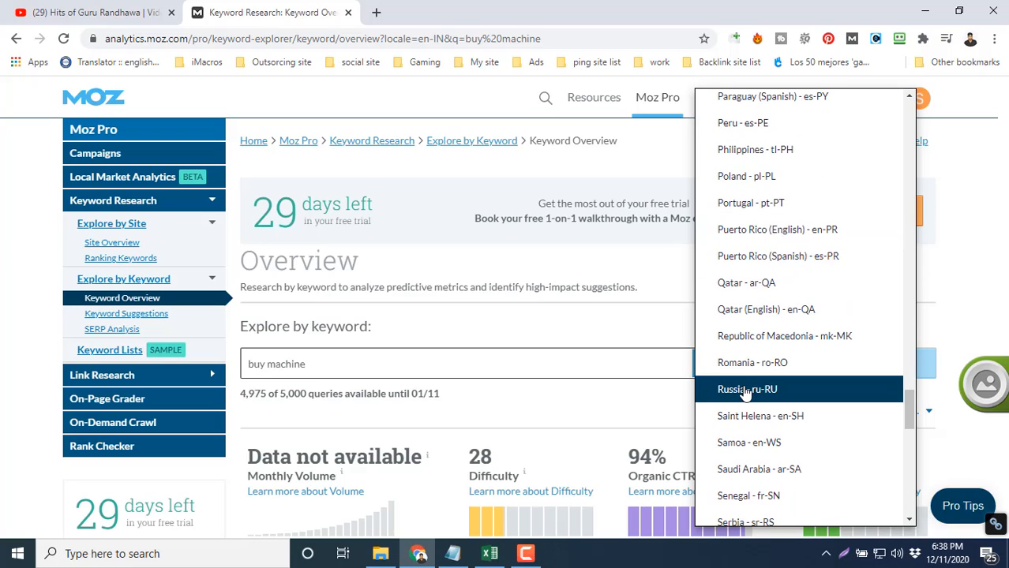
pyautogui.click(730, 322)
# Replace the search keyword with "used machine" and analyze it for its volume, difficulty and priority
pyautogui.moveTo(349, 365); pyautogui.dragTo(231, 377)
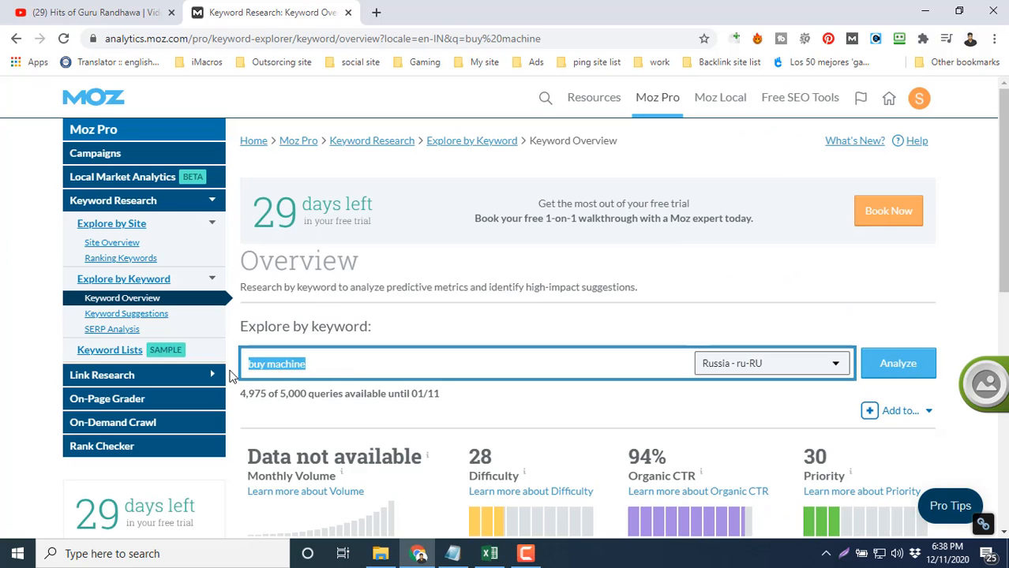
pyautogui.write('used machine')
pyautogui.click(526, 553)
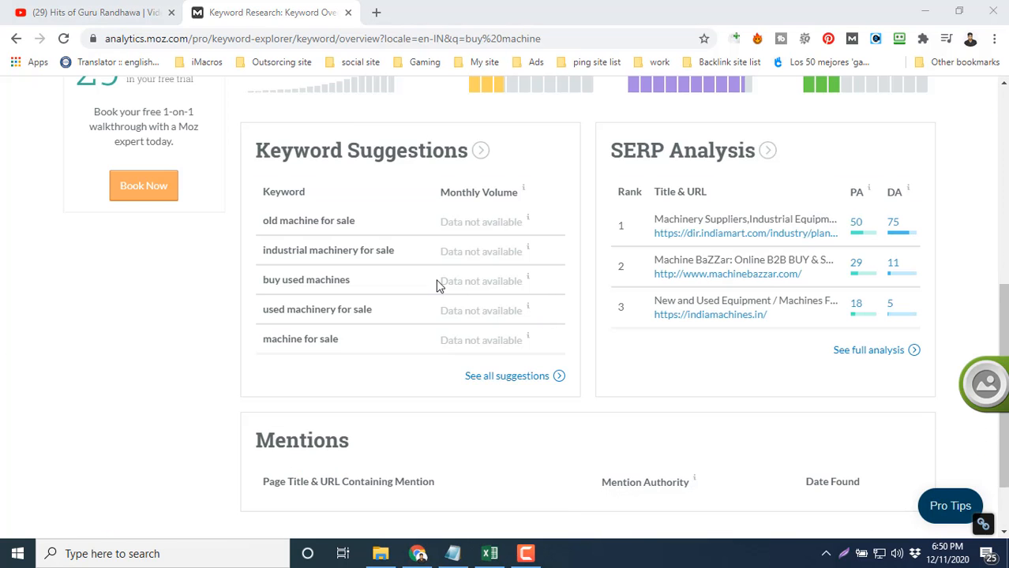
pyautogui.scroll(3, 458, 277)
pyautogui.scroll(2, 485, 274)
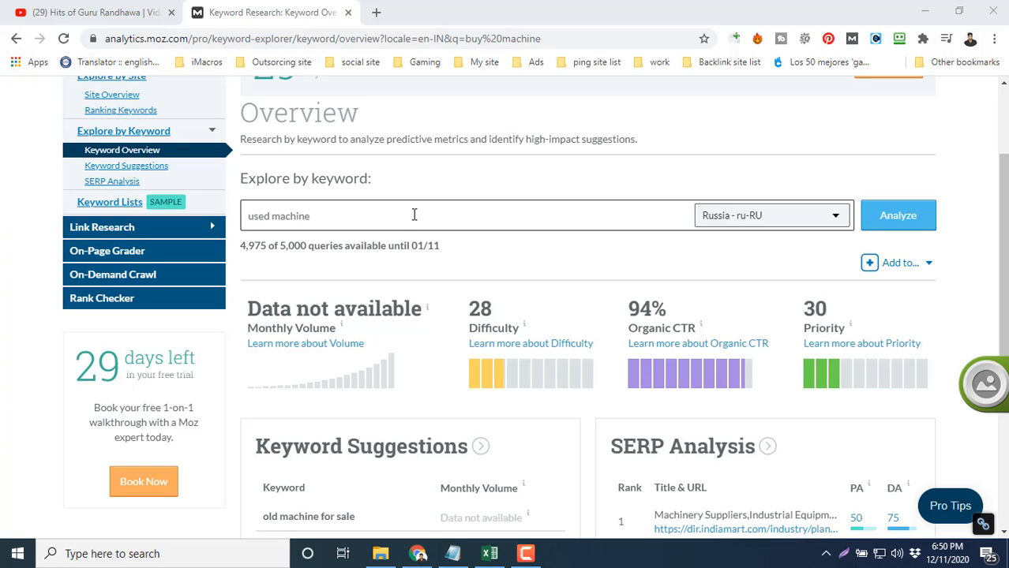
pyautogui.click(900, 215)
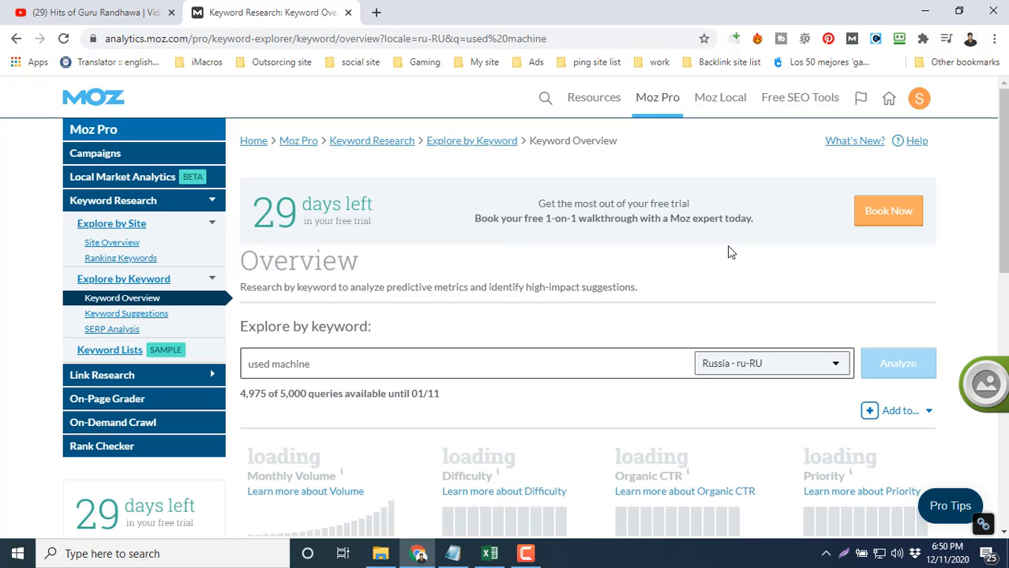
pyautogui.scroll(-2, 729, 251)
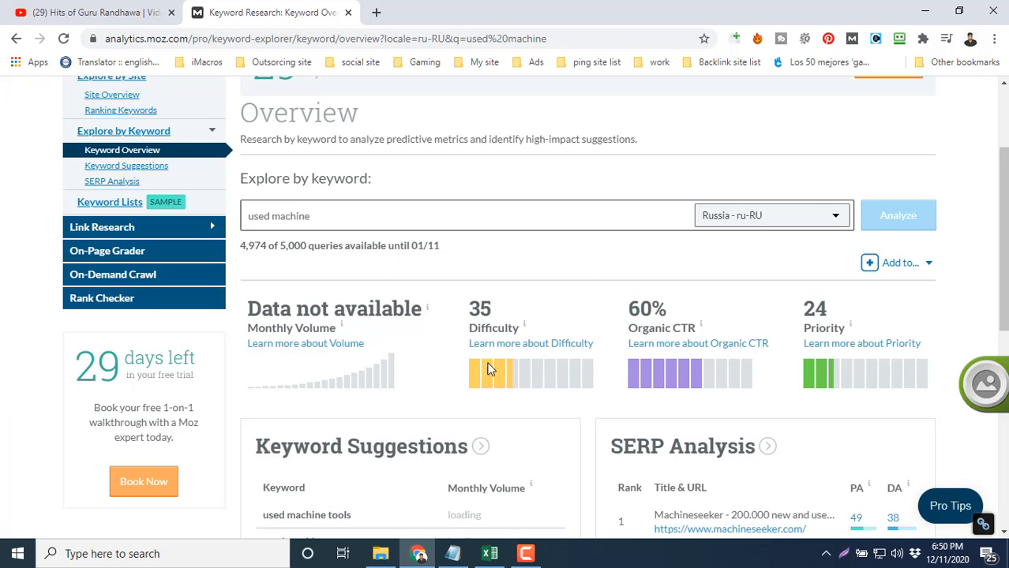
# In Excel, fill in row 4 for "used machine" with monthly volume 0, difficulty 35 and Google priority 24
pyautogui.moveTo(490, 557)
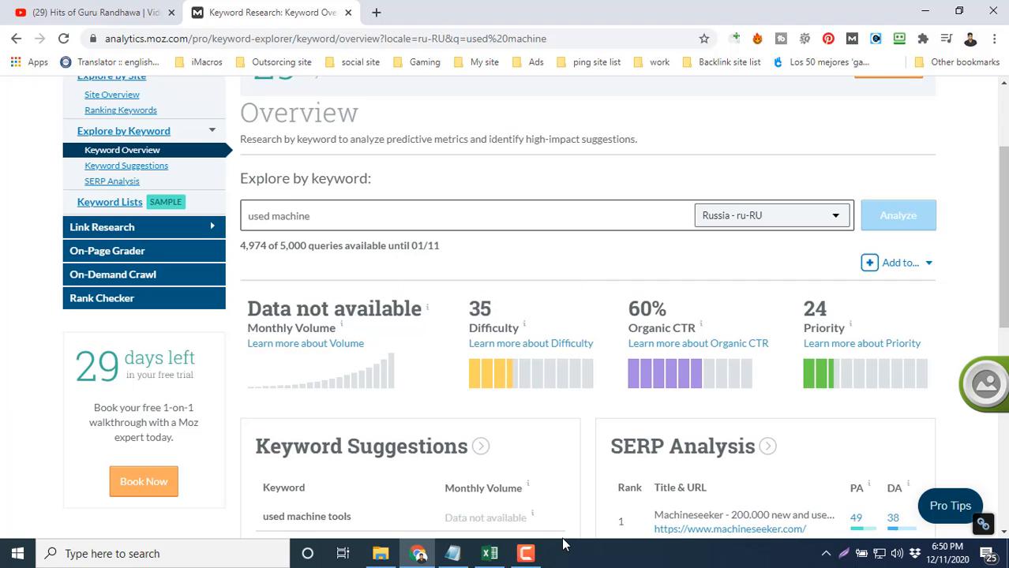
pyautogui.click(497, 553)
pyautogui.click(286, 230)
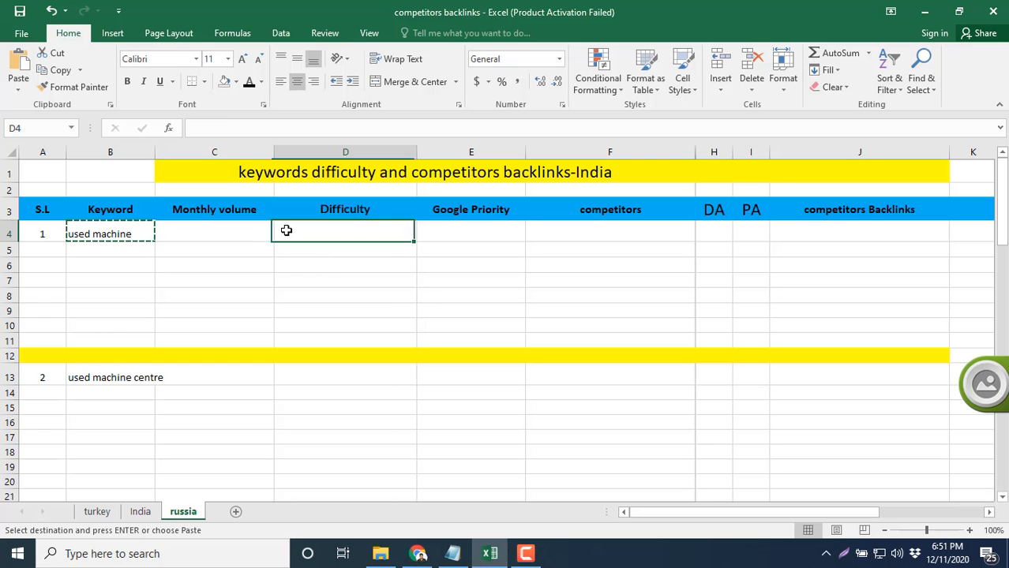
pyautogui.click(266, 228)
pyautogui.write('0')
pyautogui.click(316, 227)
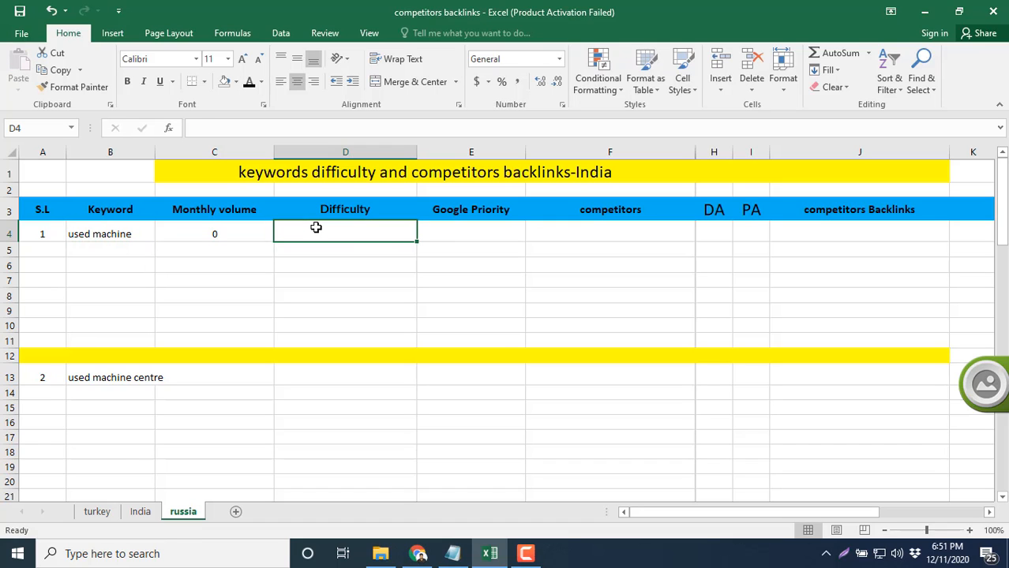
pyautogui.write('35')
pyautogui.click(443, 233)
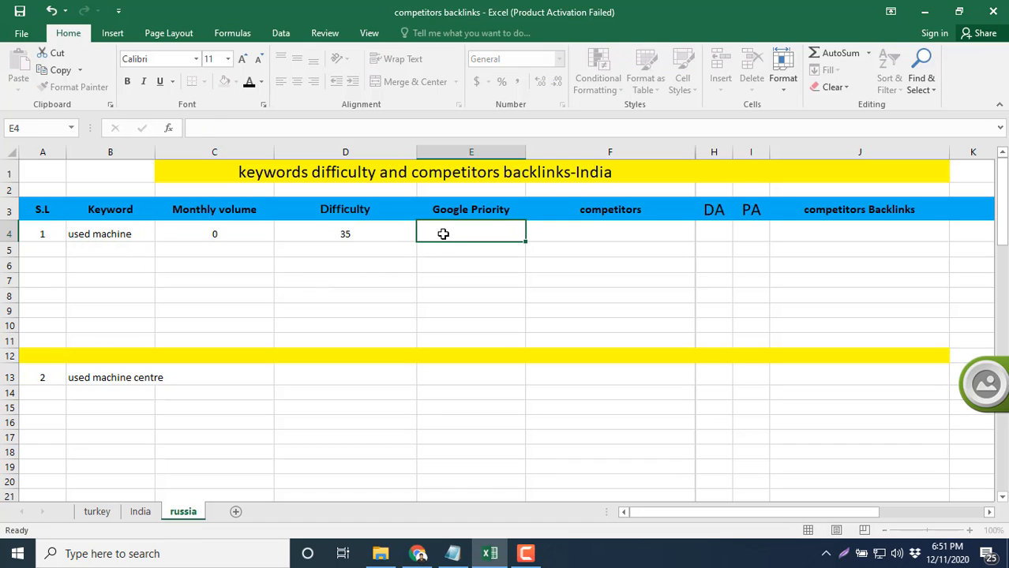
pyautogui.write('24')
pyautogui.click(601, 235)
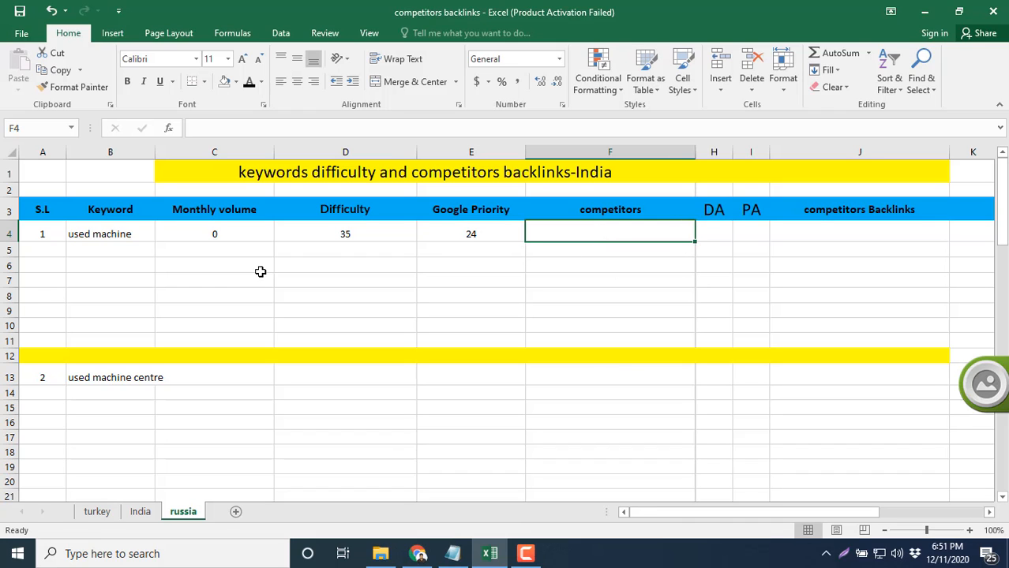
# Review the filled-in keyword and competitor entries on the India sheet, then return to the russia sheet
pyautogui.click(141, 511)
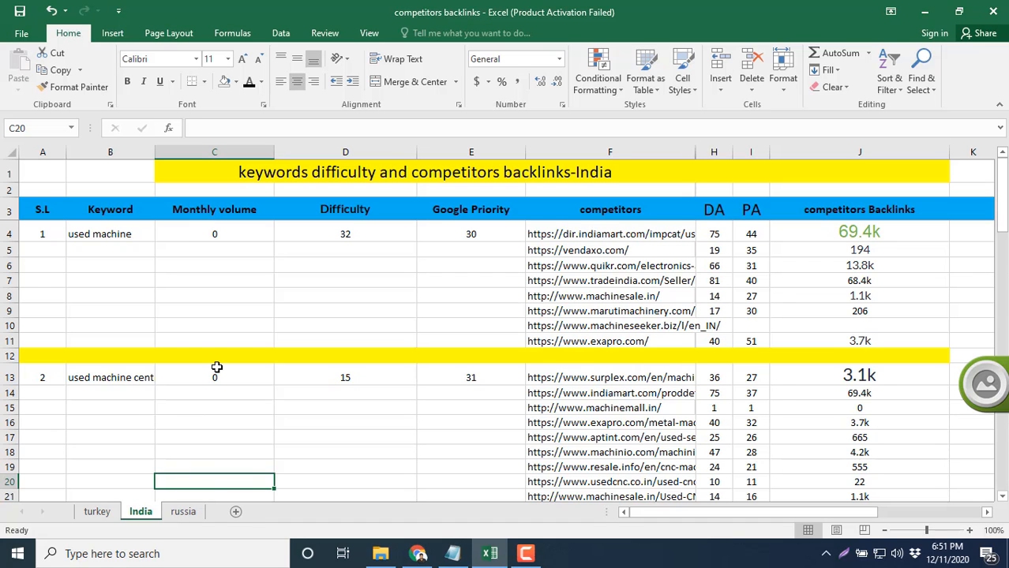
pyautogui.scroll(-4, 216, 367)
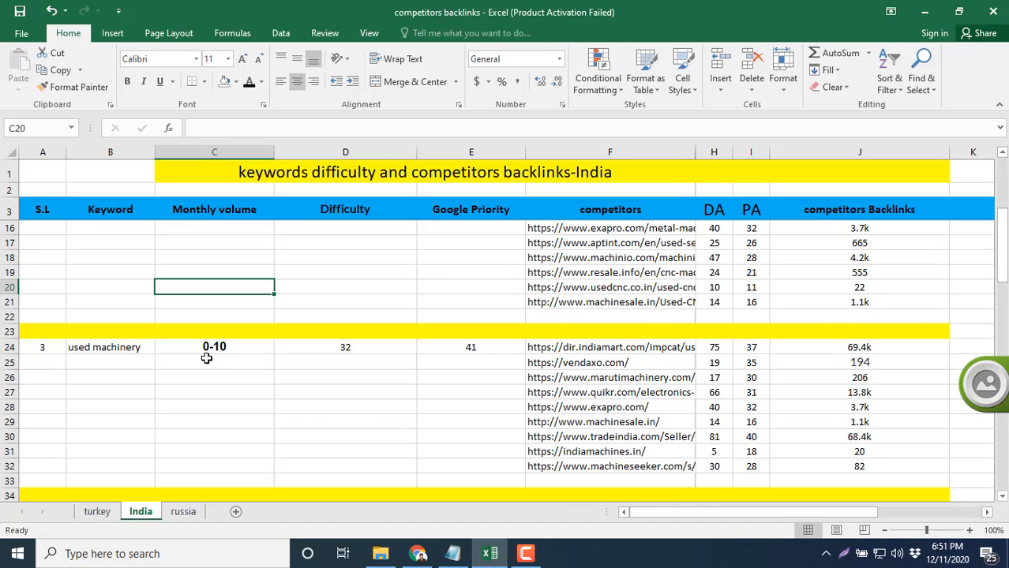
pyautogui.scroll(-9, 206, 359)
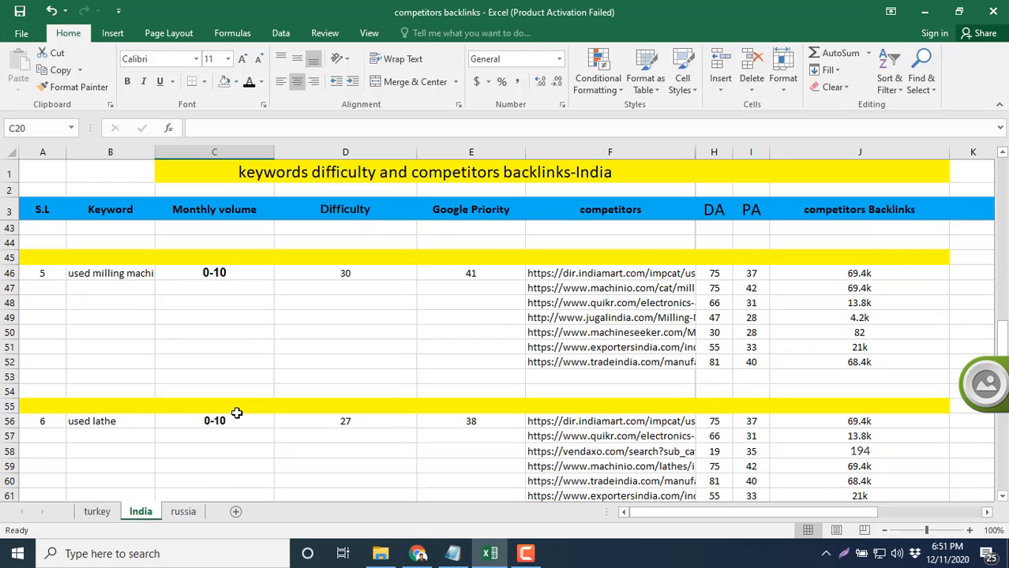
pyautogui.scroll(-4, 217, 406)
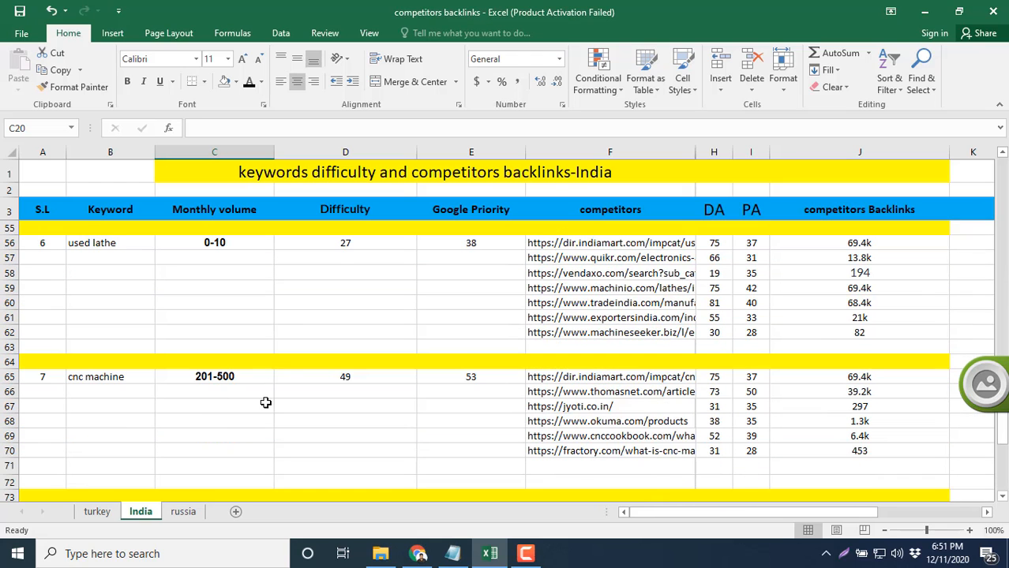
pyautogui.scroll(-4, 265, 402)
pyautogui.click(189, 513)
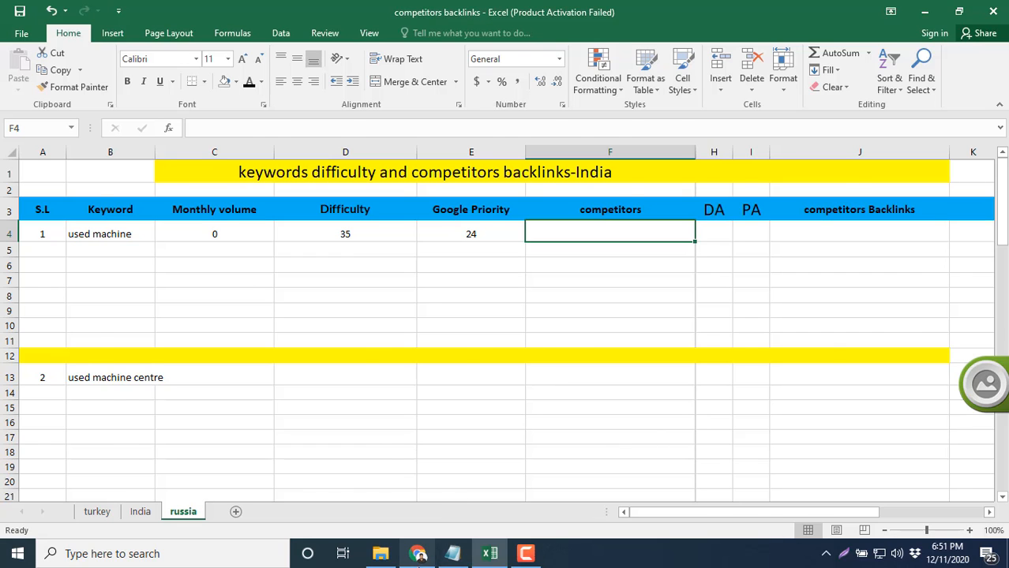
# In the browser, open the full SERP analysis for "used machine" in a new tab and switch to it
pyautogui.click(417, 553)
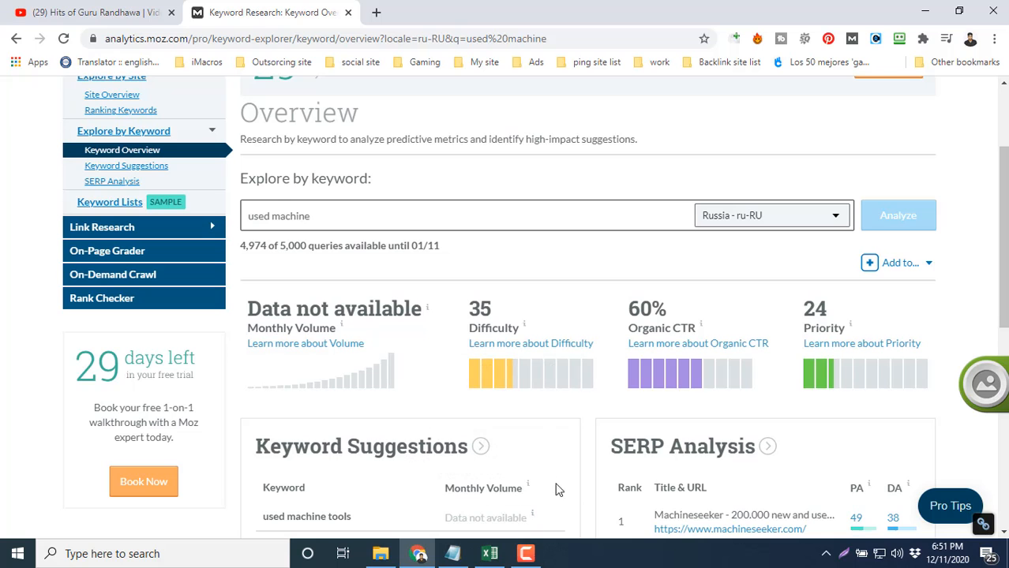
pyautogui.click(490, 553)
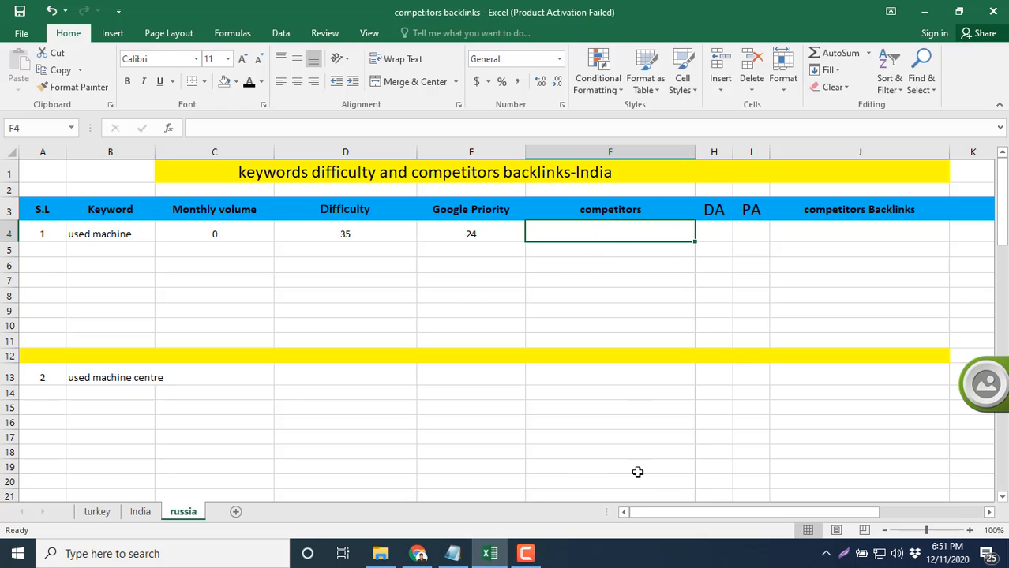
pyautogui.click(417, 553)
pyautogui.scroll(-4, 793, 400)
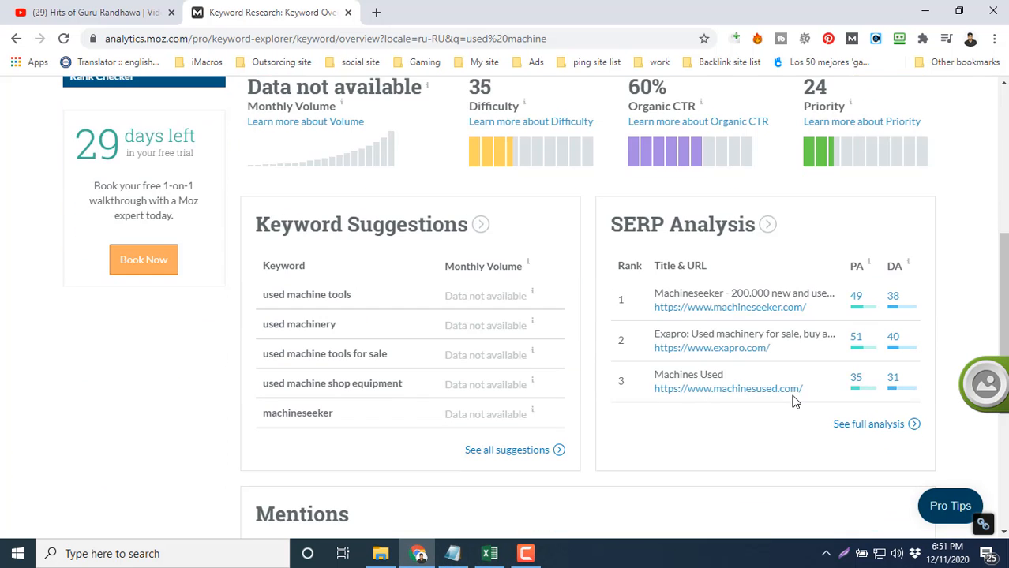
pyautogui.keyDown('ctrl'); pyautogui.click(866, 426); pyautogui.keyUp('ctrl')
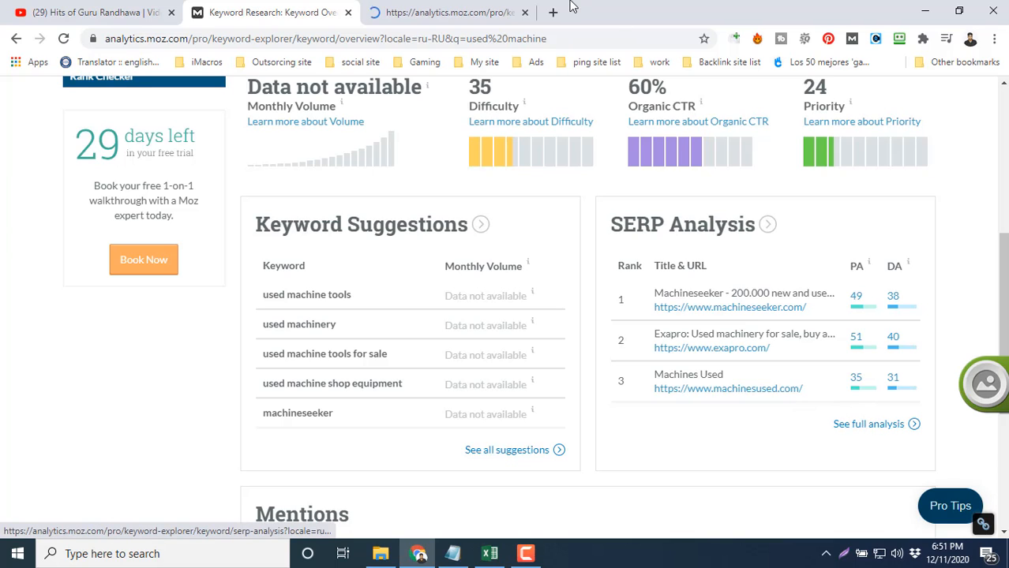
pyautogui.click(446, 8)
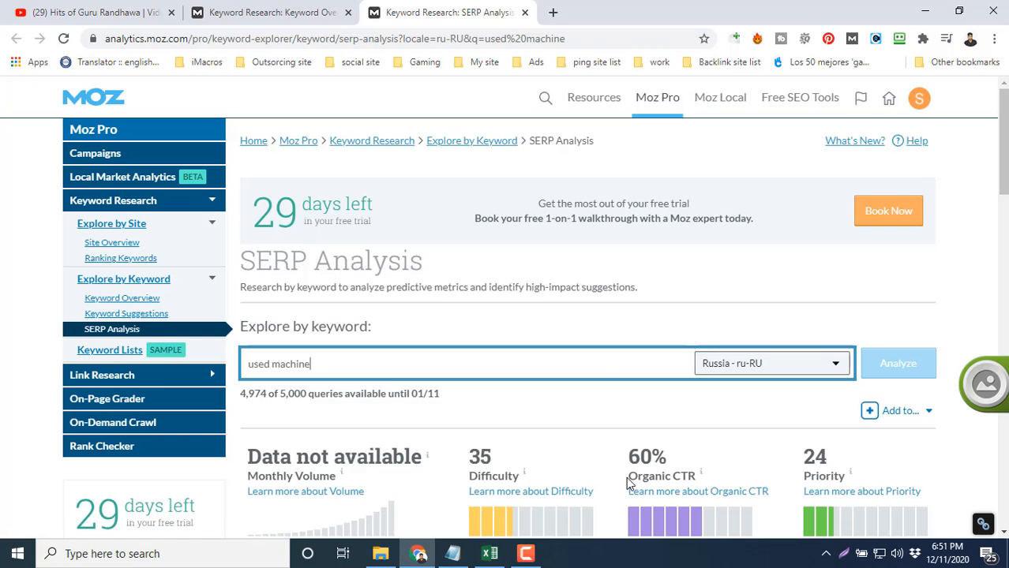
# Open the first three organic results, machineseeker.com, exapro.com and machinesused.com, each in its own tab
pyautogui.scroll(-3, 602, 355)
pyautogui.scroll(-2, 600, 360)
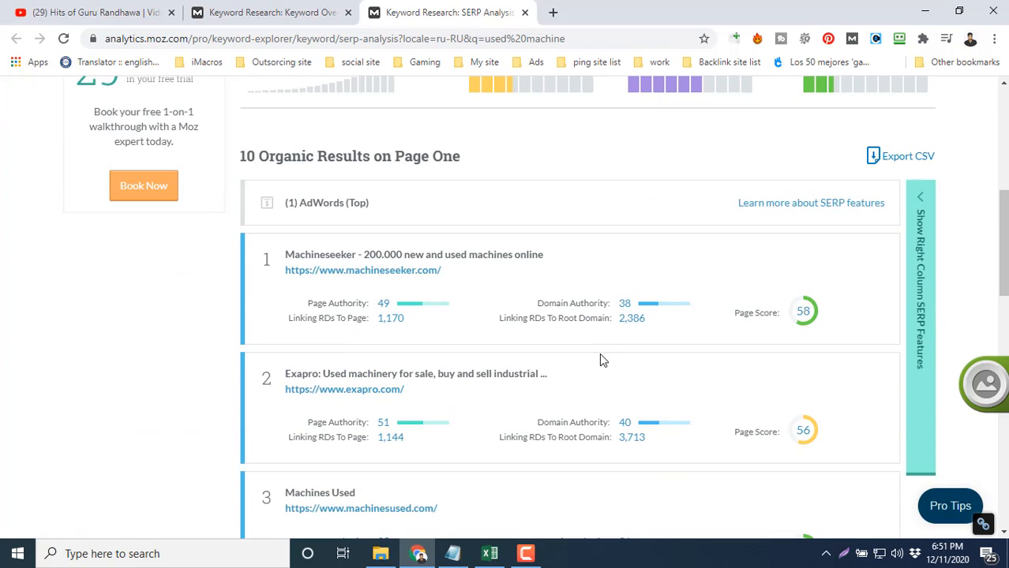
pyautogui.moveTo(259, 156); pyautogui.dragTo(240, 161)
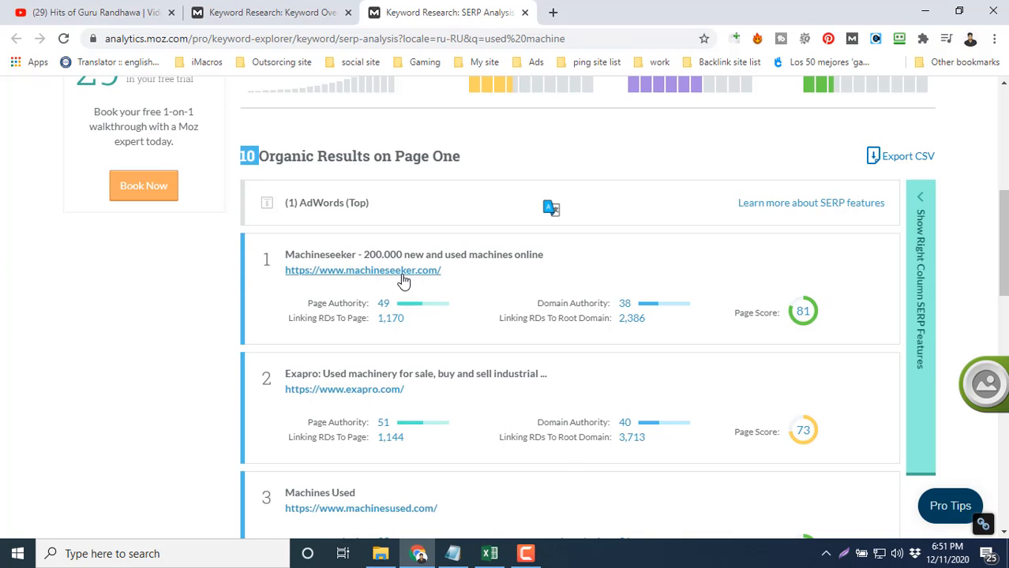
pyautogui.click(435, 273)
pyautogui.click(387, 395)
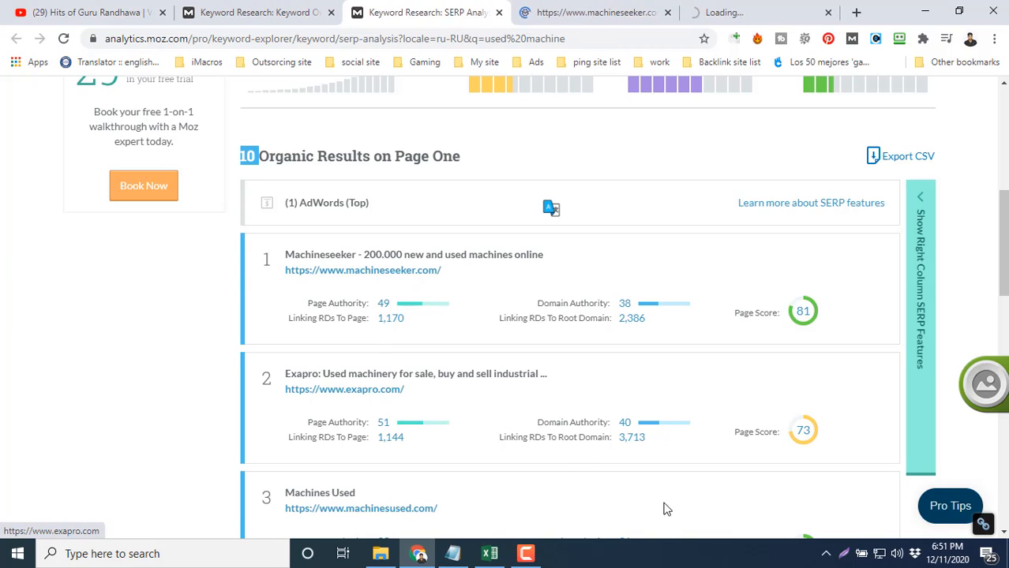
pyautogui.click(525, 553)
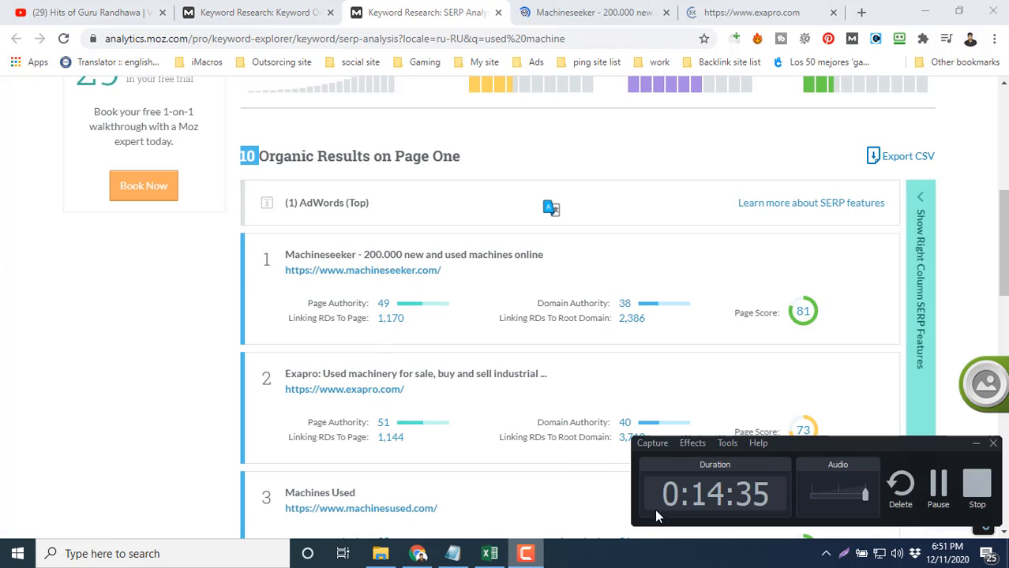
pyautogui.click(939, 488)
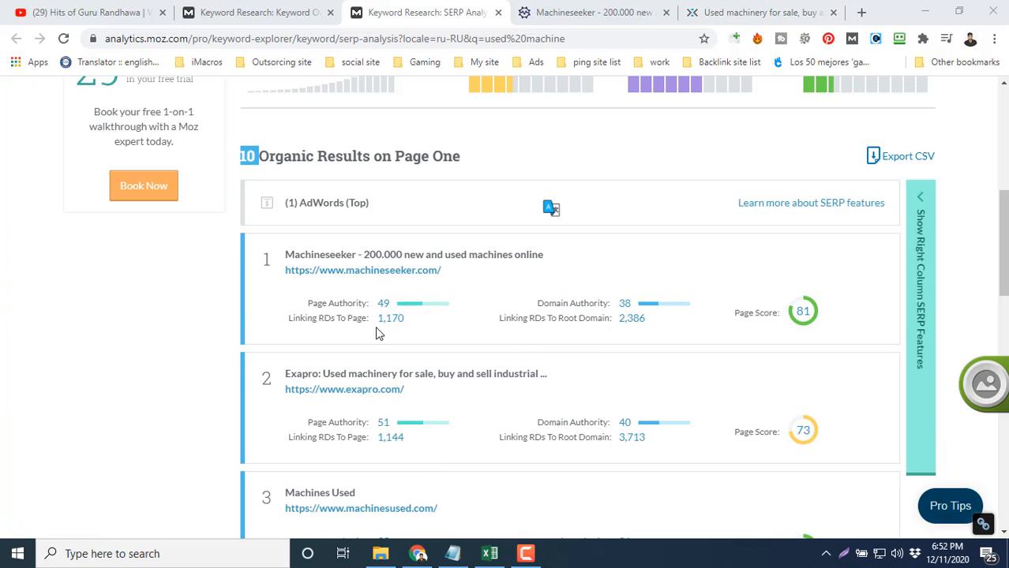
pyautogui.scroll(-1, 376, 333)
pyautogui.click(378, 435)
# Open organic results 4 to 6, used-machines.com, surplex.com/en/ and resale.info/en/, in new tabs
pyautogui.scroll(-2, 379, 435)
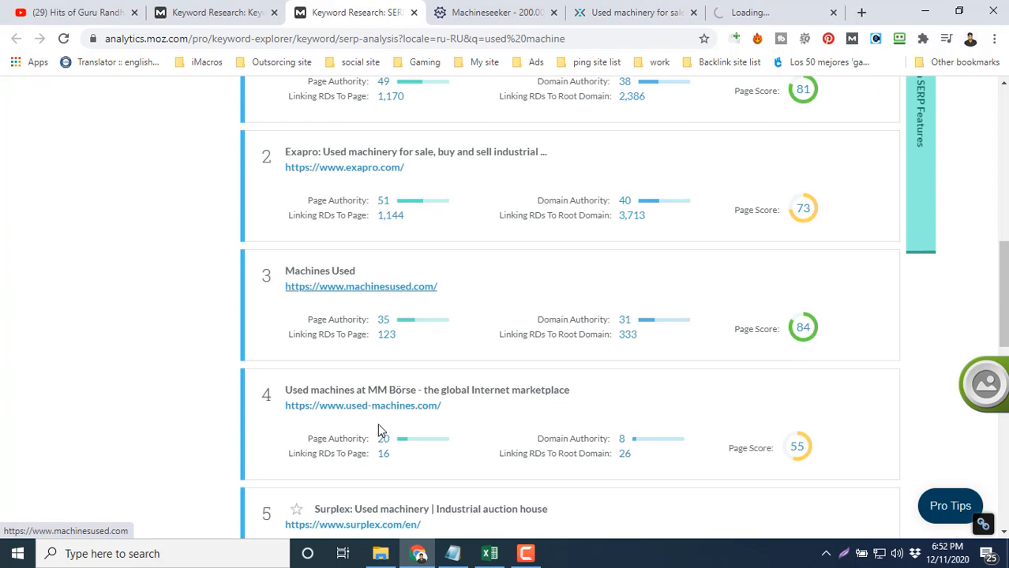
pyautogui.middleClick(382, 409)
pyautogui.scroll(-2, 382, 412)
pyautogui.middleClick(385, 378)
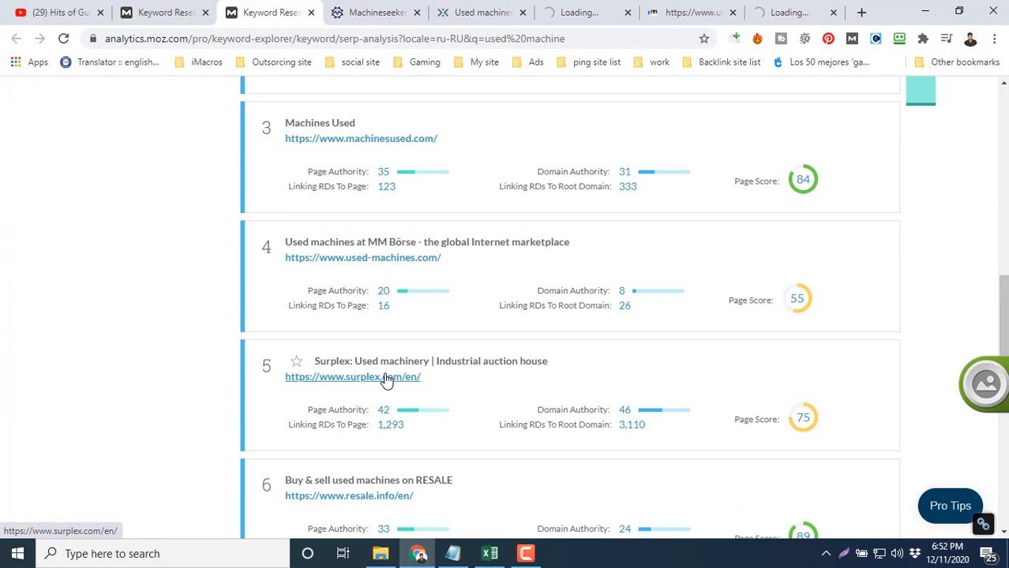
pyautogui.scroll(-2, 384, 378)
pyautogui.middleClick(383, 349)
# Open organic results 7 to 10, the machinio.com, machinepoint.com, machines4u.com.au and en.machineforce.ru pages, in new tabs
pyautogui.scroll(-3, 378, 355)
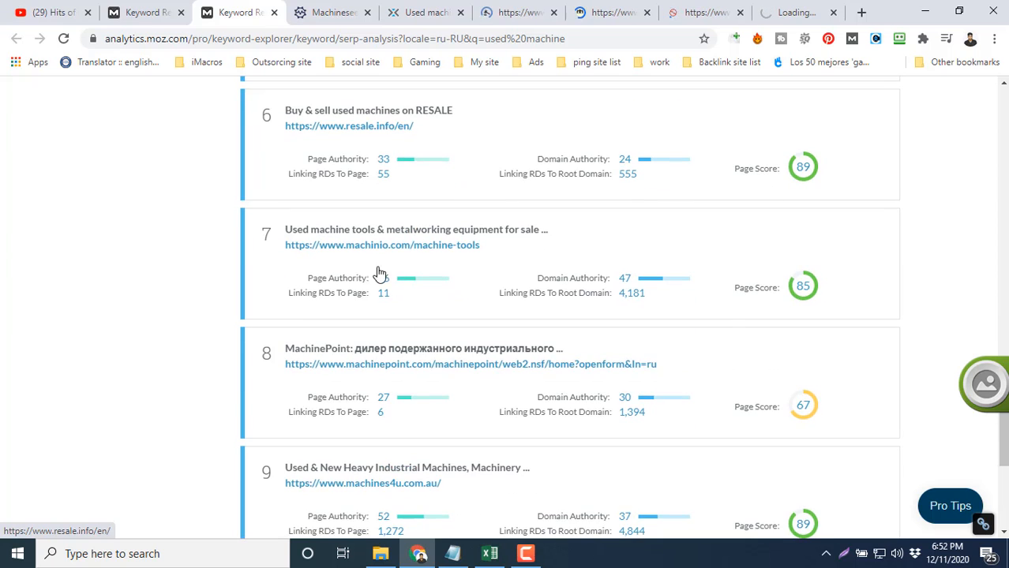
pyautogui.middleClick(379, 247)
pyautogui.scroll(-2, 378, 261)
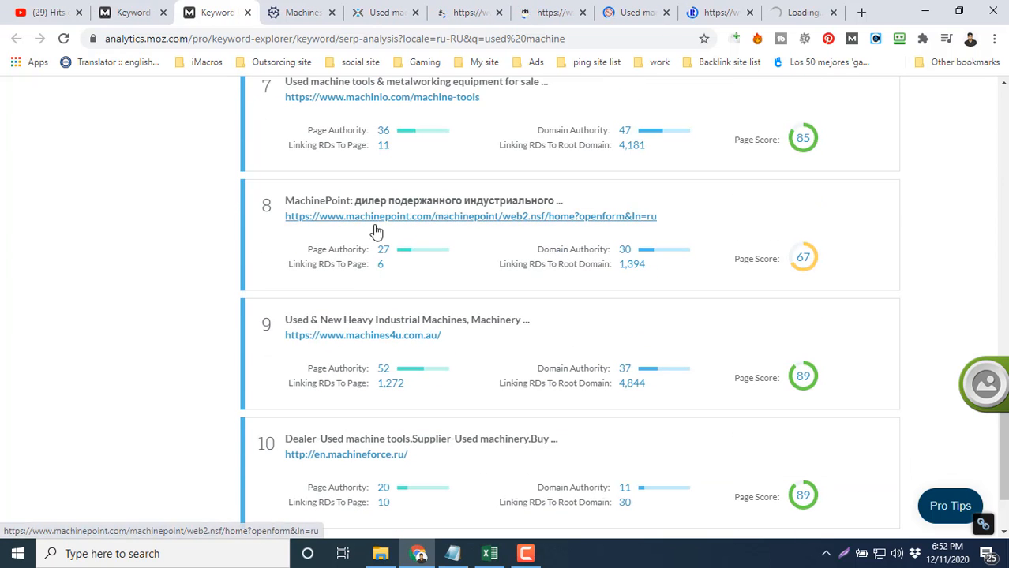
pyautogui.middleClick(376, 231)
pyautogui.middleClick(349, 336)
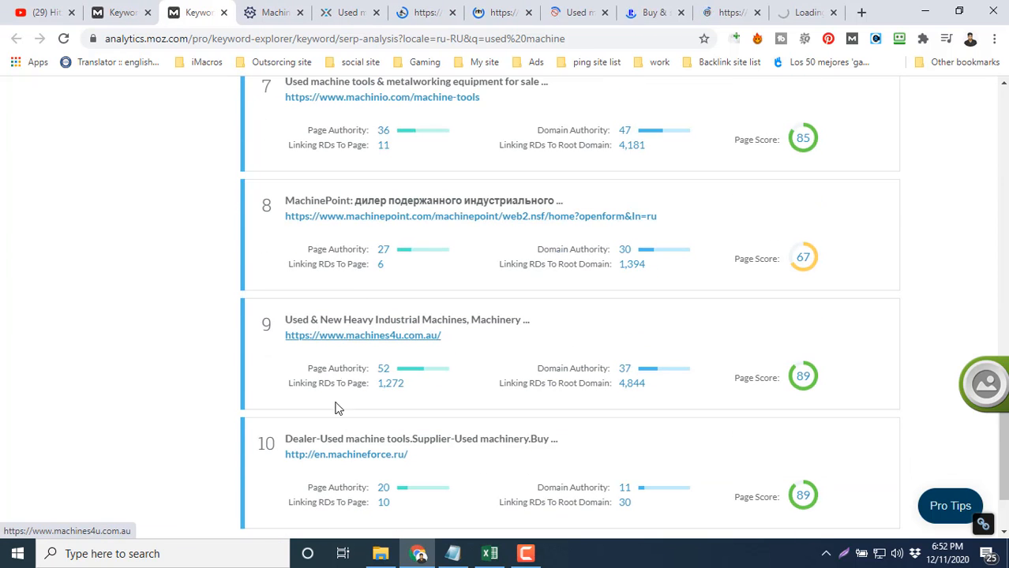
pyautogui.middleClick(348, 458)
pyautogui.scroll(-2, 349, 457)
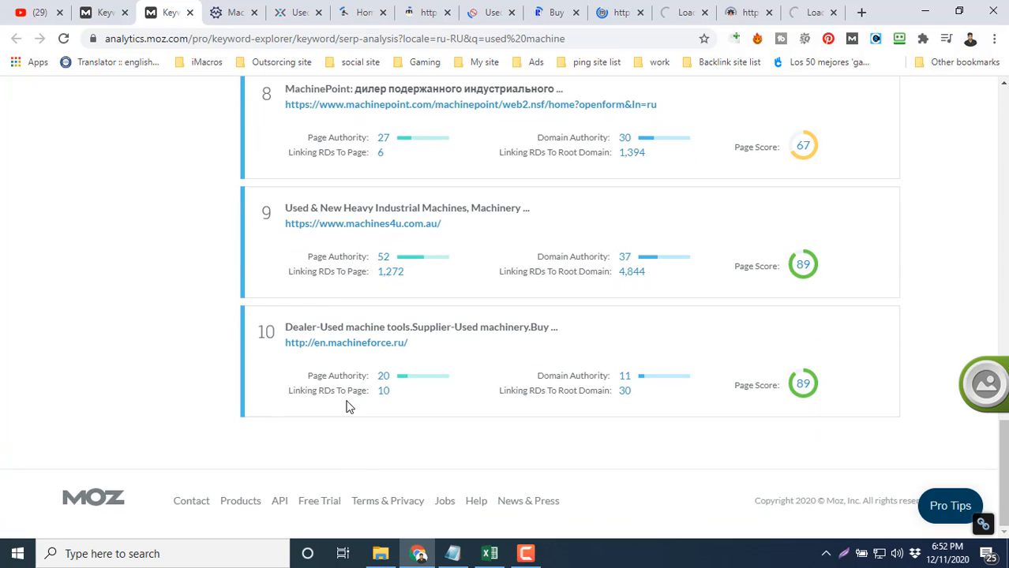
pyautogui.click(217, 7)
pyautogui.click(241, 33)
pyautogui.hotkey('ctrl', 'c')
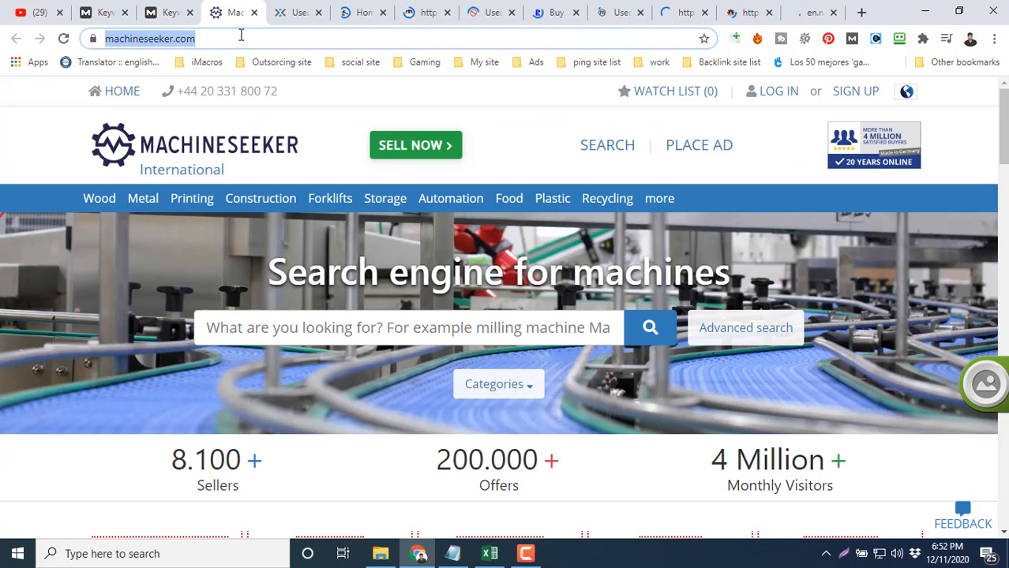
pyautogui.click(500, 557)
pyautogui.click(554, 233)
pyautogui.hotkey('ctrl', 'v')
pyautogui.click(595, 252)
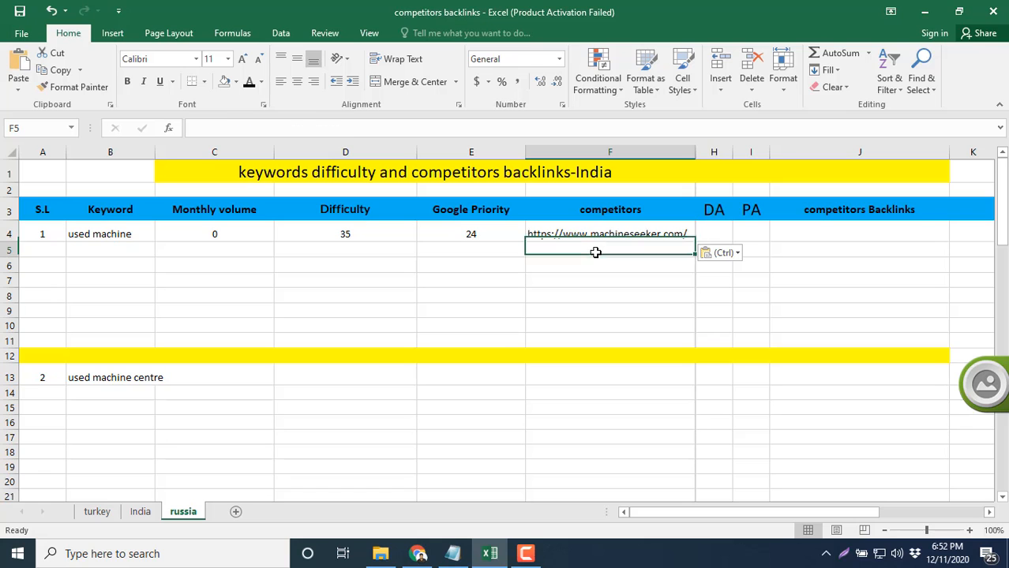
pyautogui.click(418, 553)
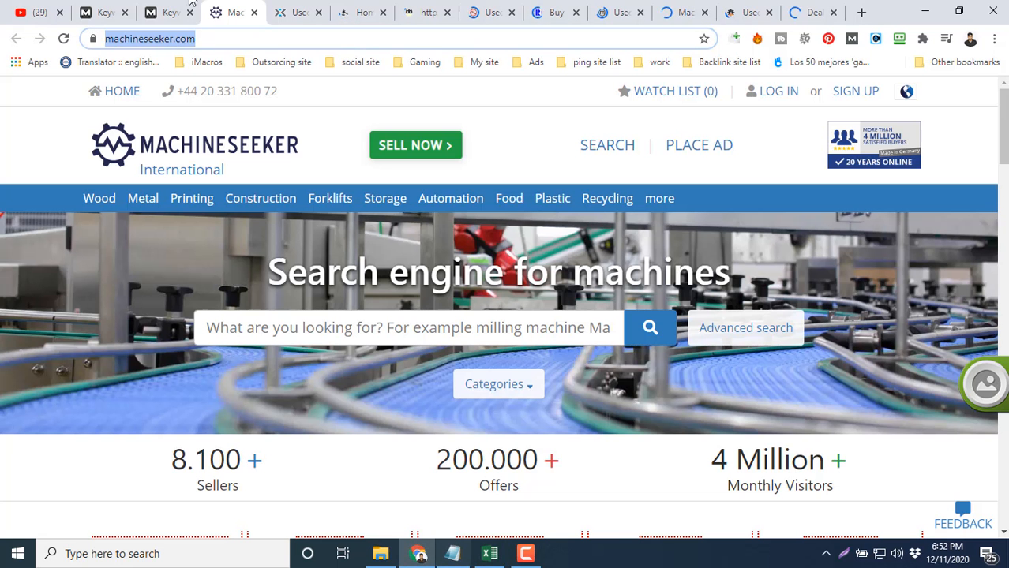
pyautogui.click(253, 12)
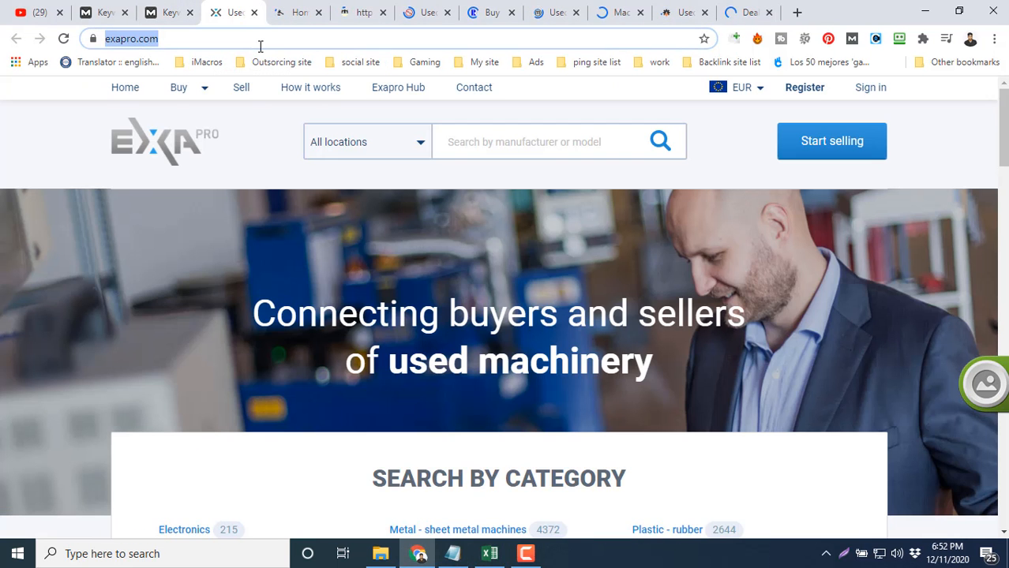
pyautogui.click(489, 553)
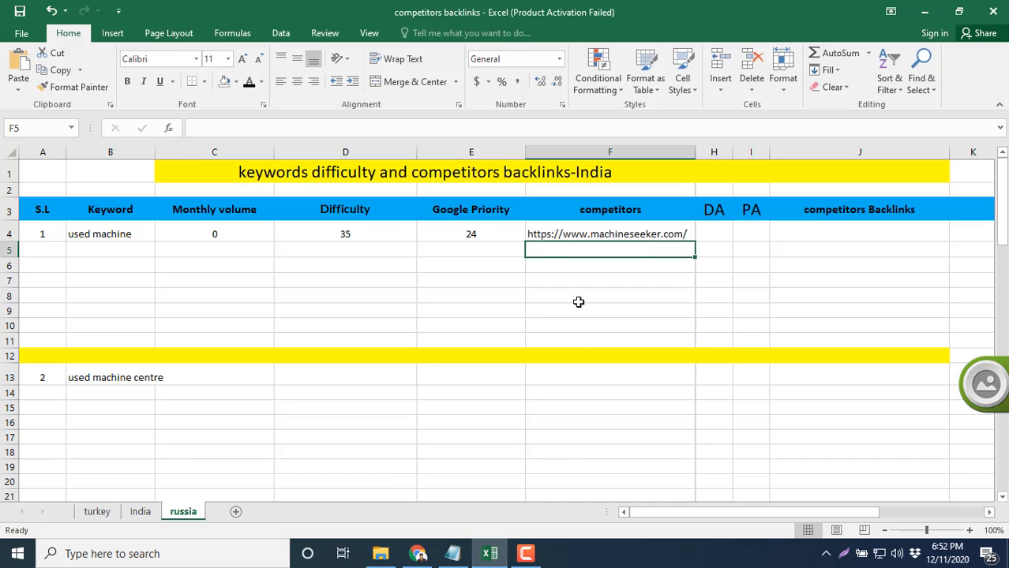
pyautogui.write('https://www.exapro.com/')
pyautogui.press('Return')
pyautogui.hotkey('ctrl', 's')
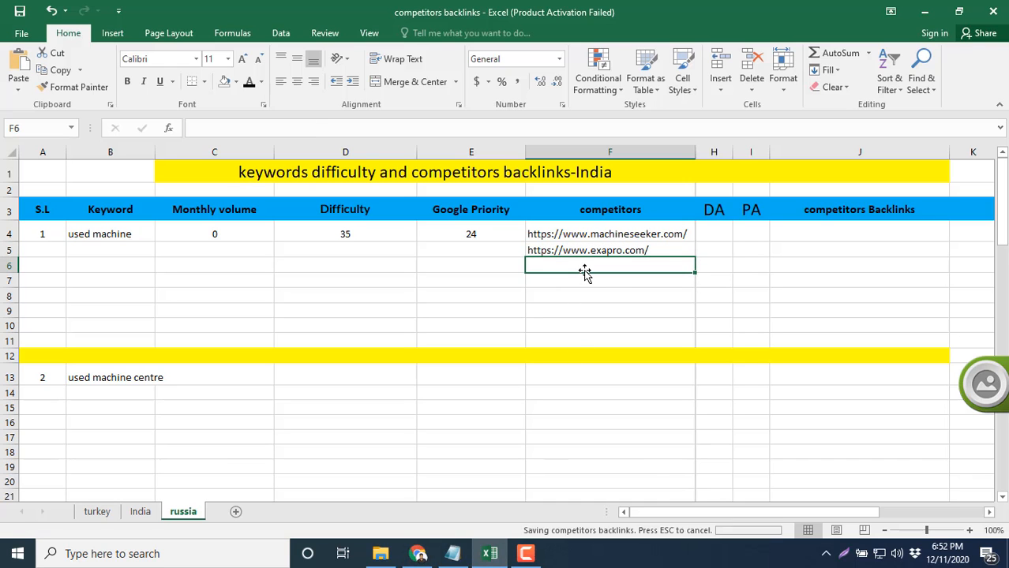
pyautogui.click(418, 554)
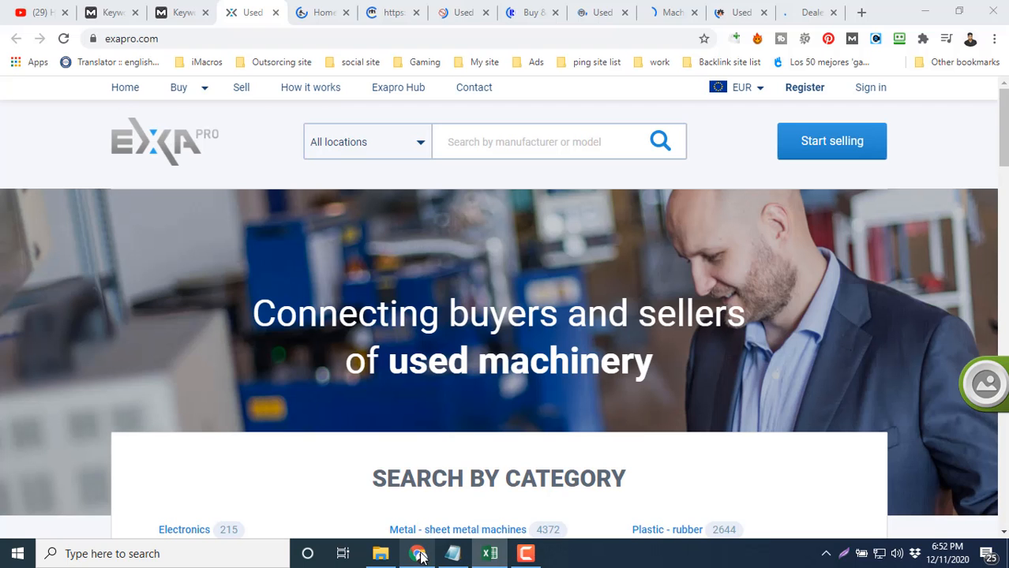
pyautogui.click(274, 13)
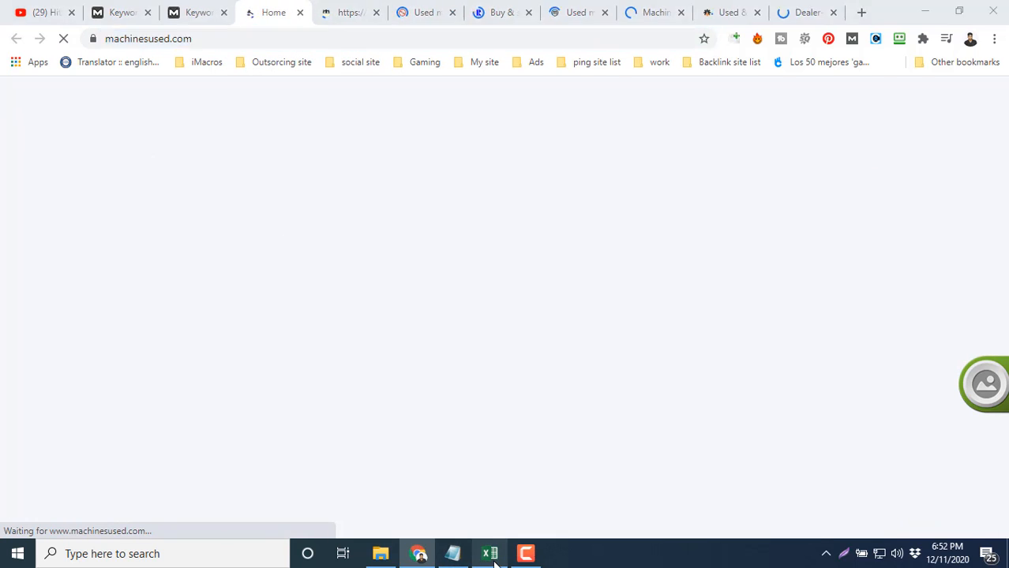
pyautogui.click(494, 560)
pyautogui.write('https://www.machinesused.com/')
pyautogui.press('Return')
pyautogui.hotkey('ctrl', 's')
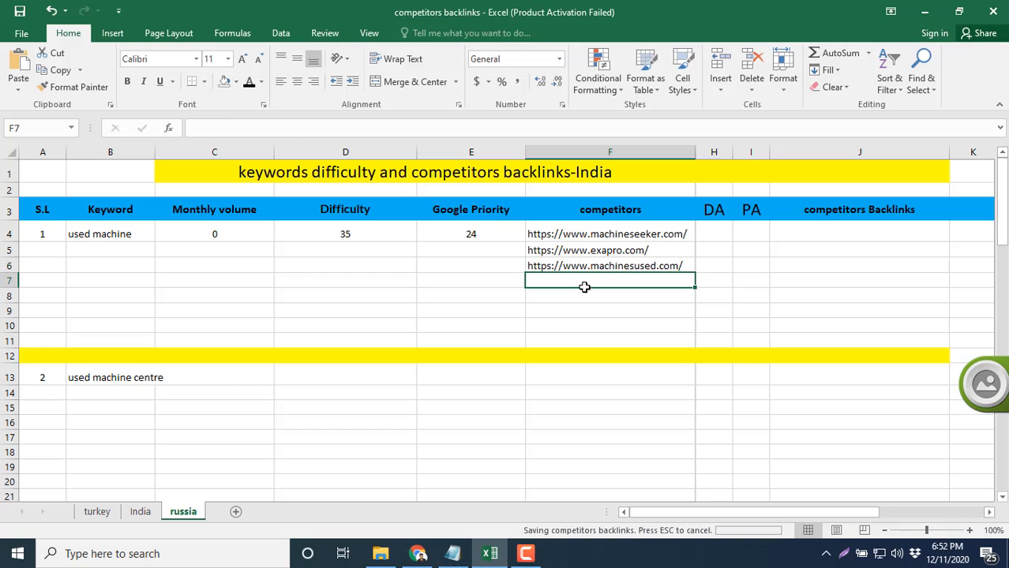
pyautogui.click(417, 554)
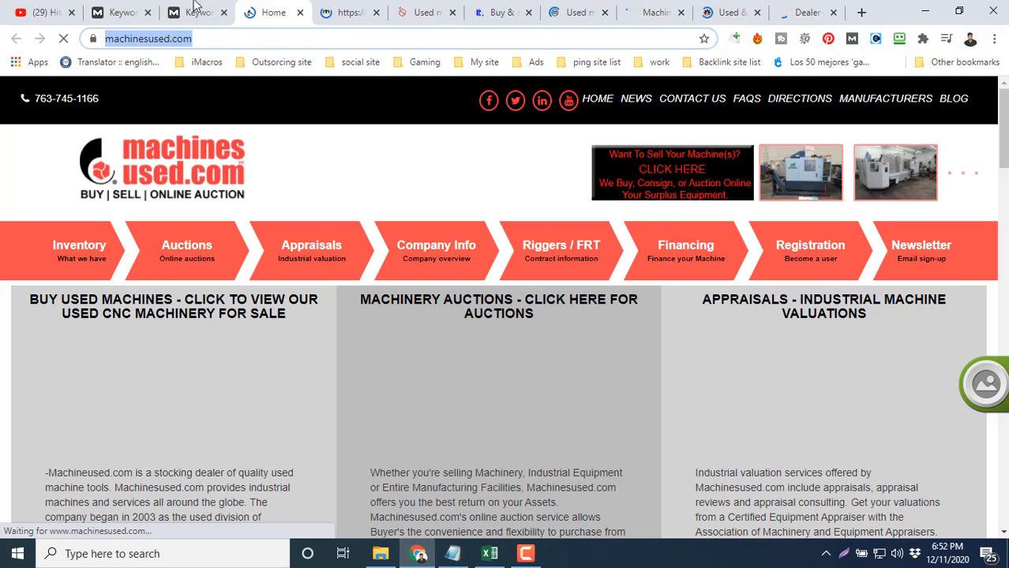
pyautogui.click(300, 12)
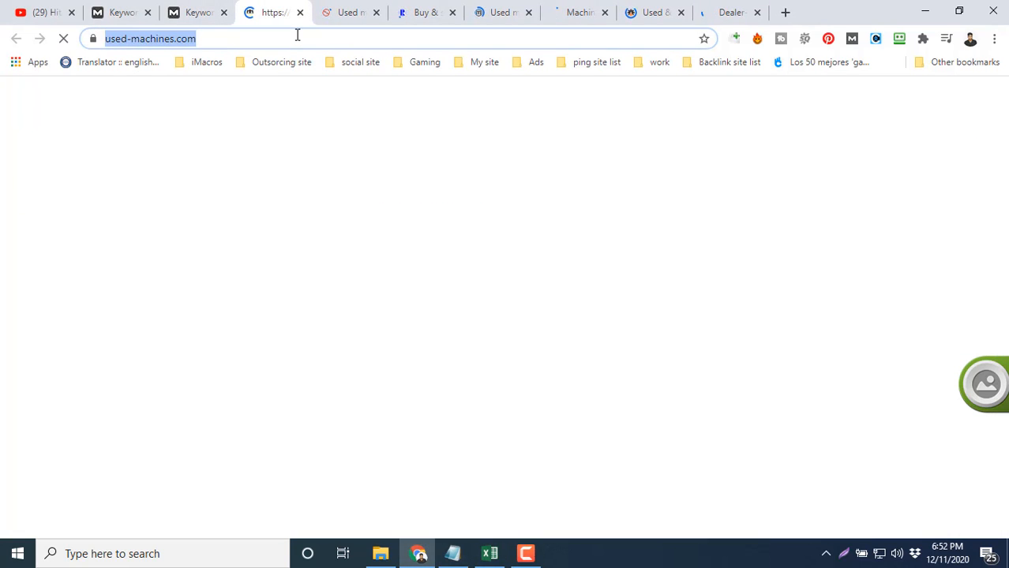
pyautogui.hotkey('ctrl', 'c')
pyautogui.click(491, 554)
pyautogui.hotkey('ctrl', 'v')
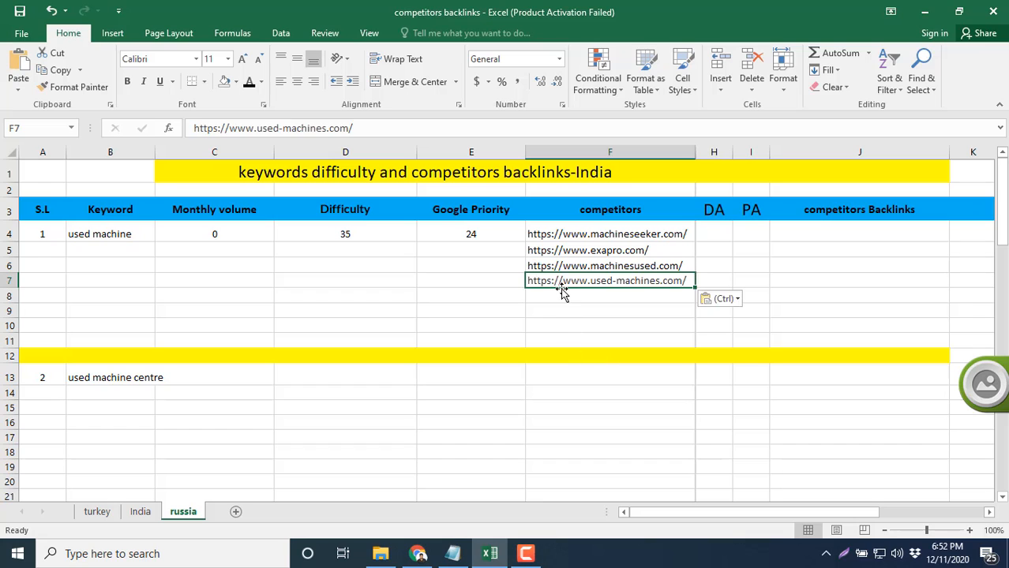
pyautogui.press('Return')
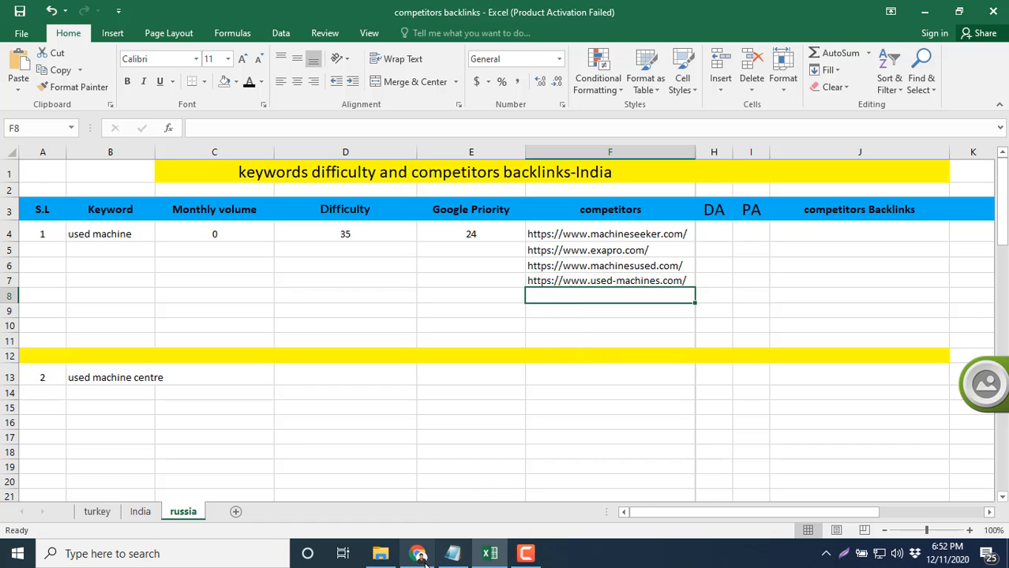
pyautogui.click(419, 554)
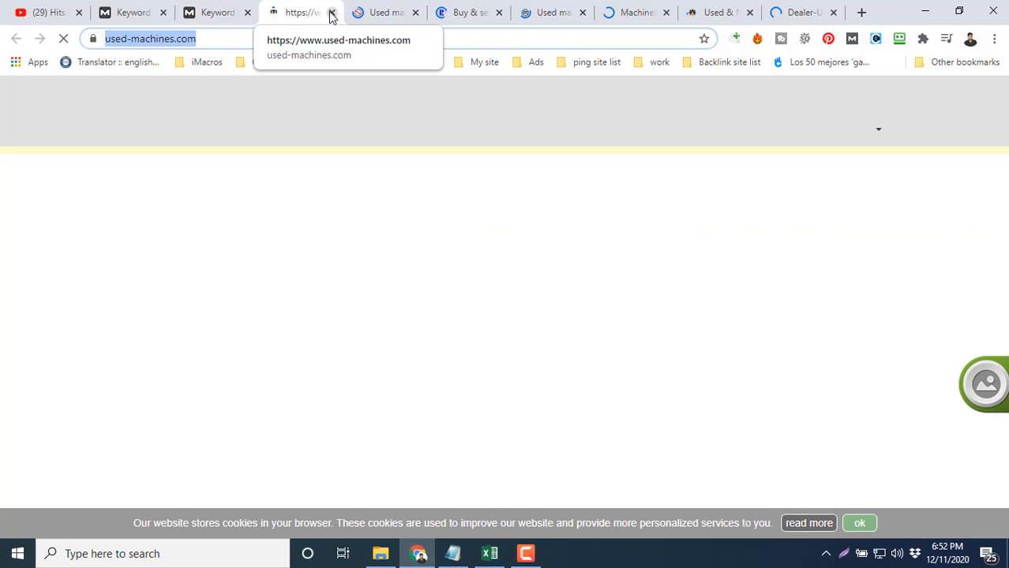
pyautogui.click(331, 13)
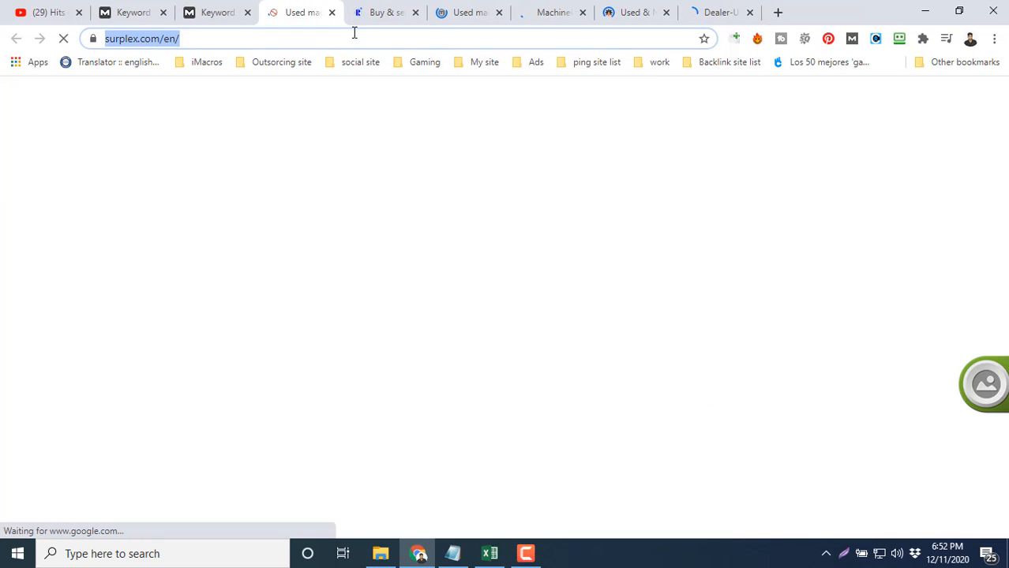
pyautogui.hotkey('alt', 'Tab')
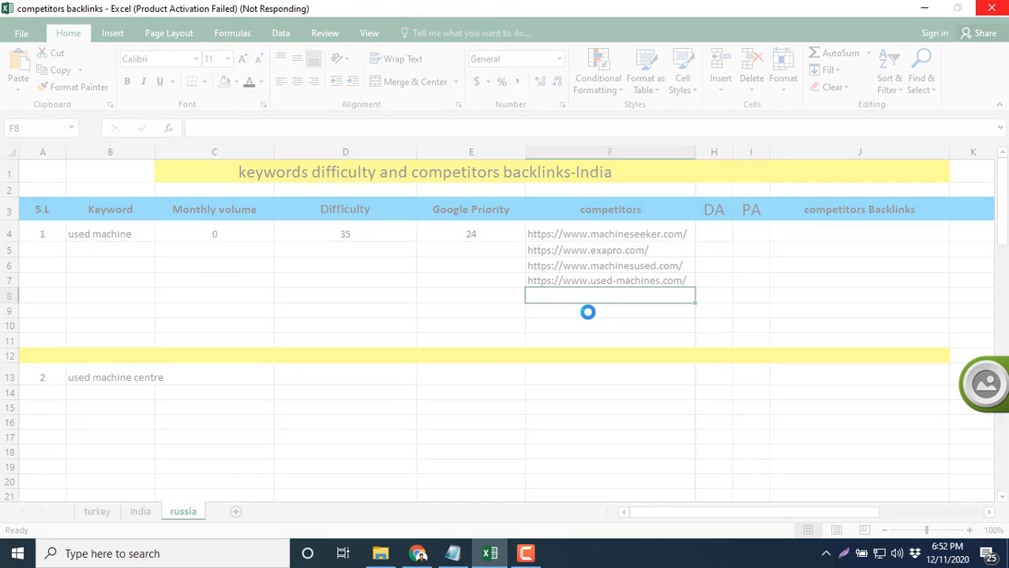
pyautogui.hotkey('ctrl', 'v')
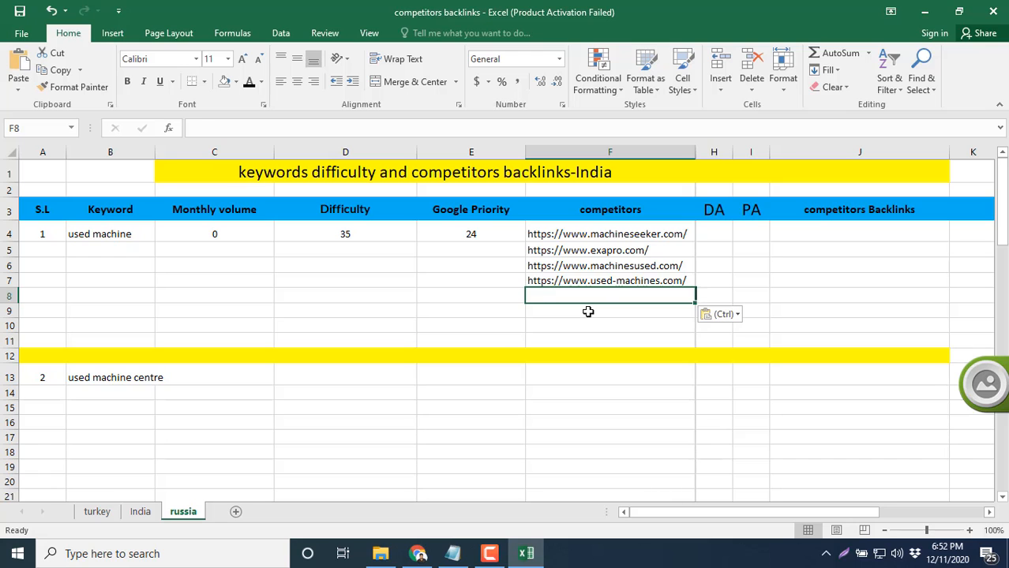
pyautogui.press('Return')
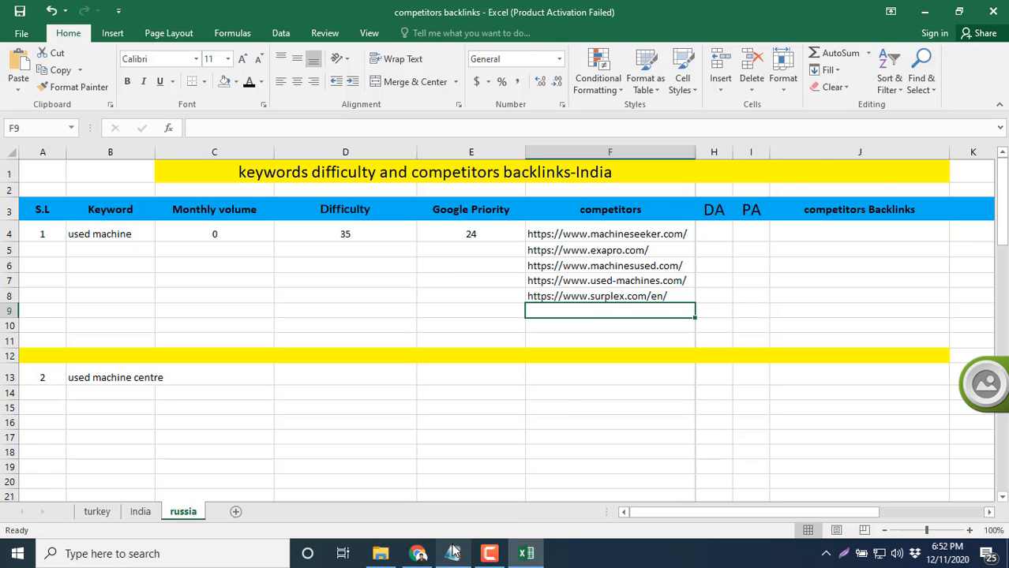
pyautogui.hotkey('alt', 'Tab')
pyautogui.click(367, 14)
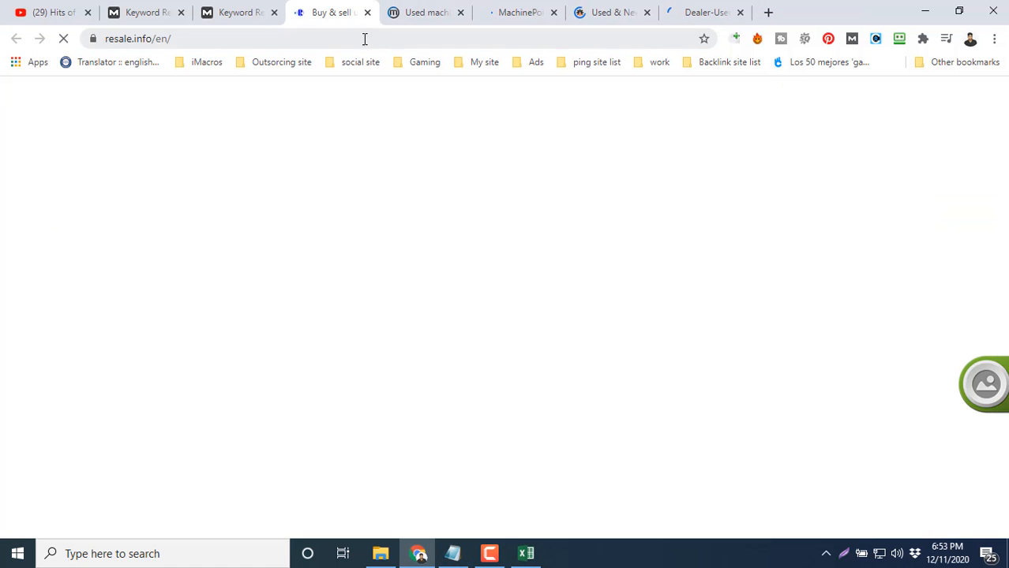
pyautogui.hotkey('ctrl', 'c')
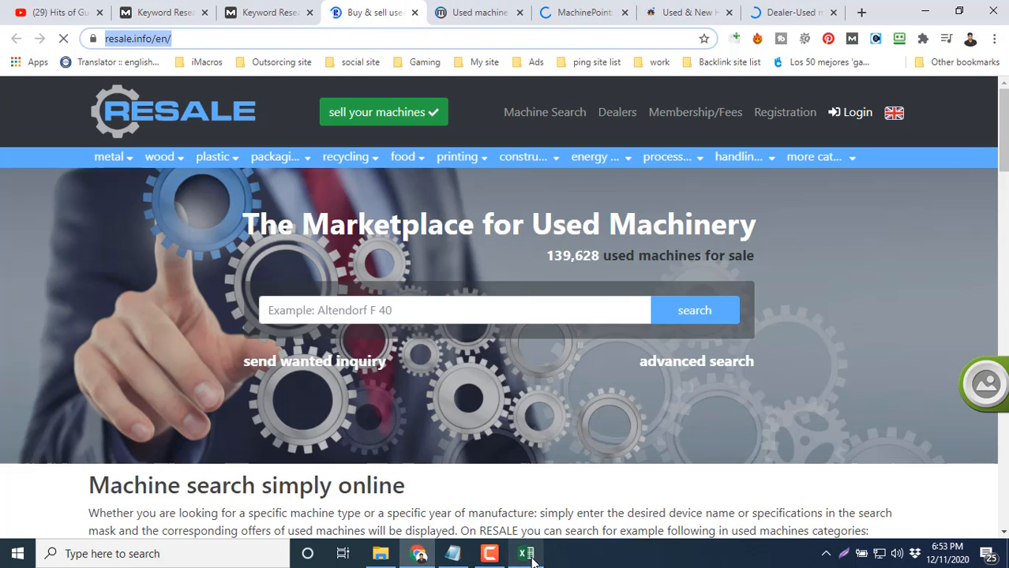
pyautogui.click(525, 553)
pyautogui.hotkey('ctrl', 'v')
pyautogui.press('Return')
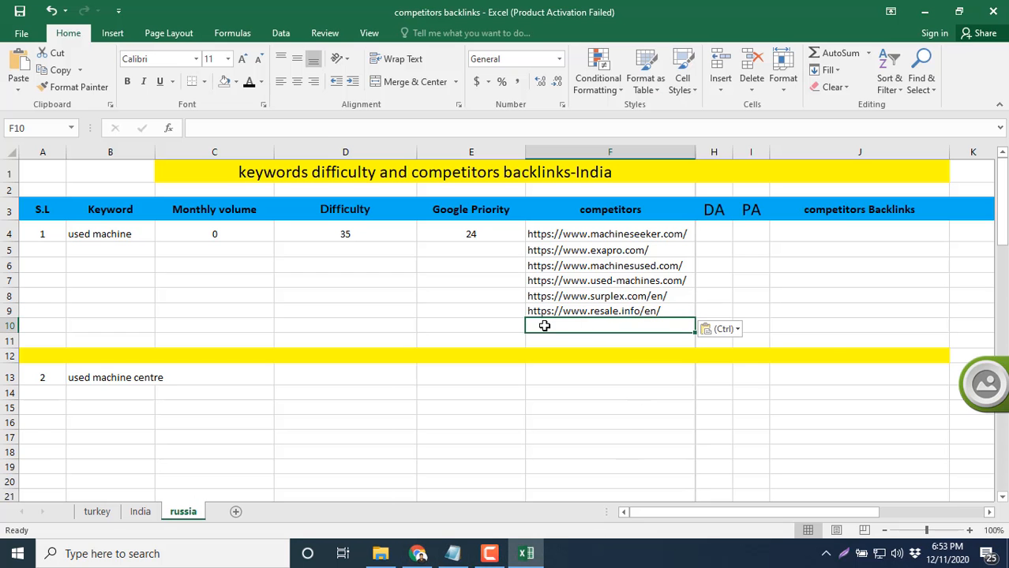
pyautogui.press('ctrl')
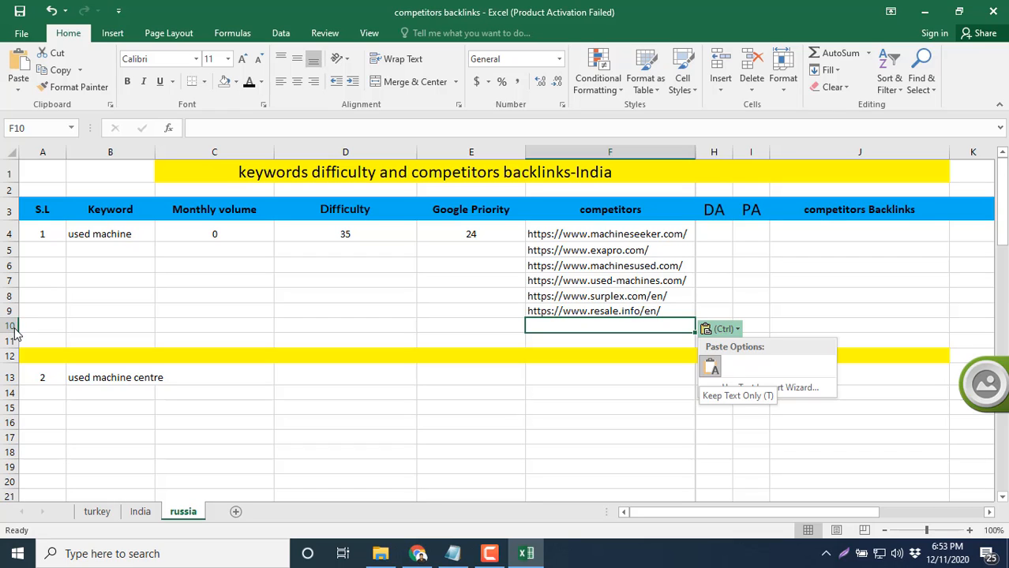
pyautogui.press('Escape')
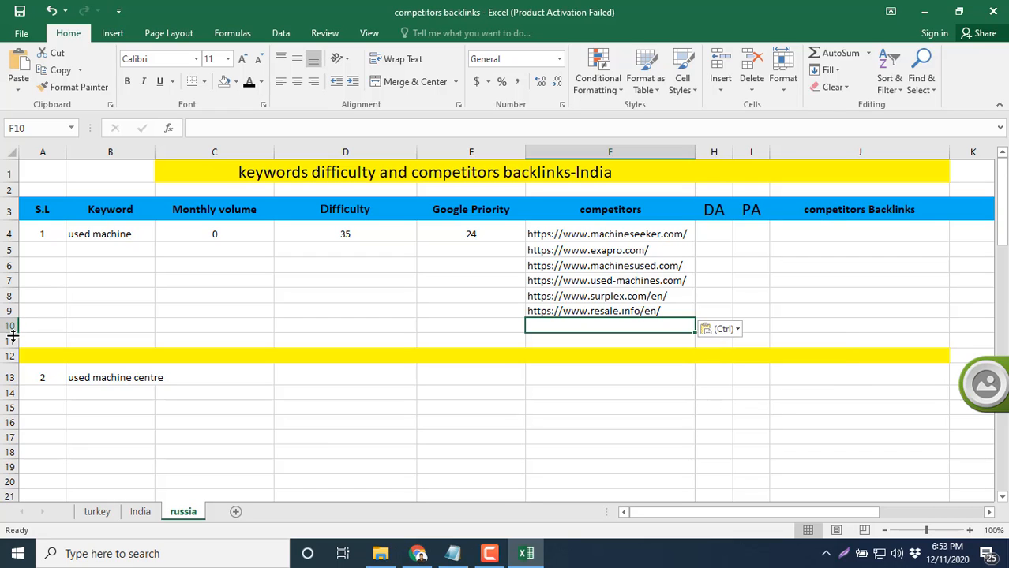
# Insert two blank rows at rows 10 and 11, above the yellow divider row, to make room for more competitors
pyautogui.moveTo(19, 328); pyautogui.dragTo(16, 342)
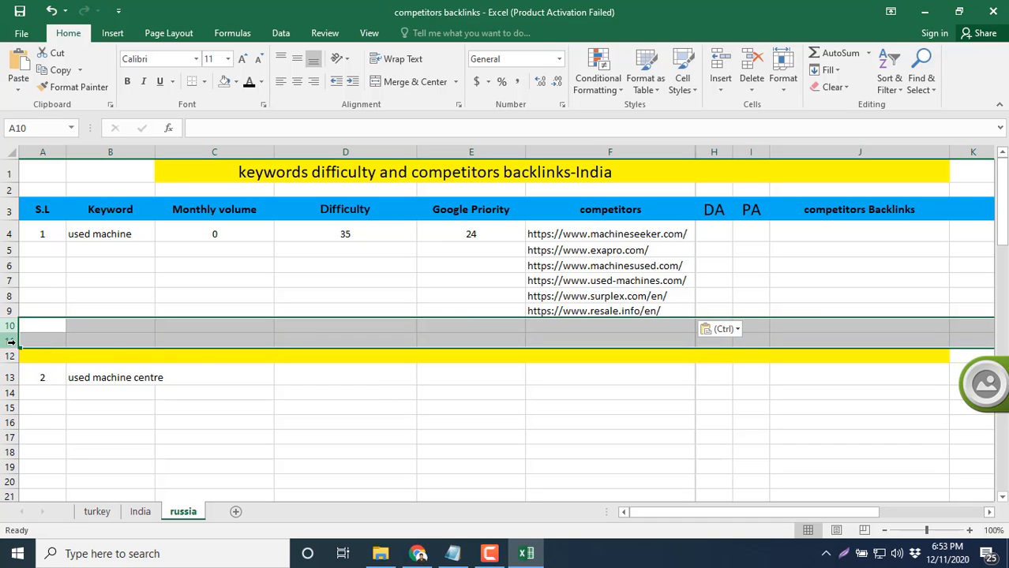
pyautogui.rightClick(11, 341)
pyautogui.click(51, 225)
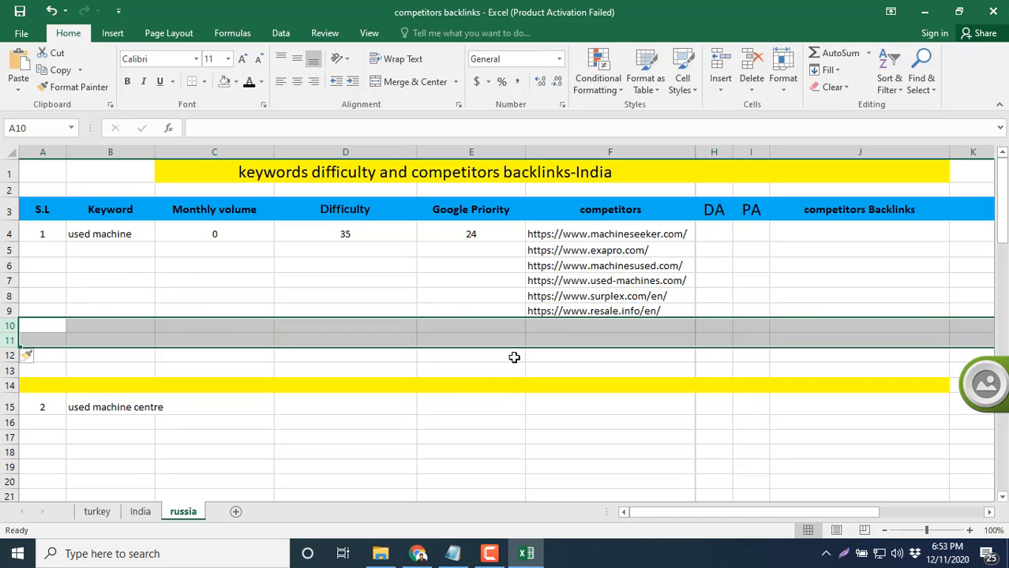
pyautogui.click(548, 337)
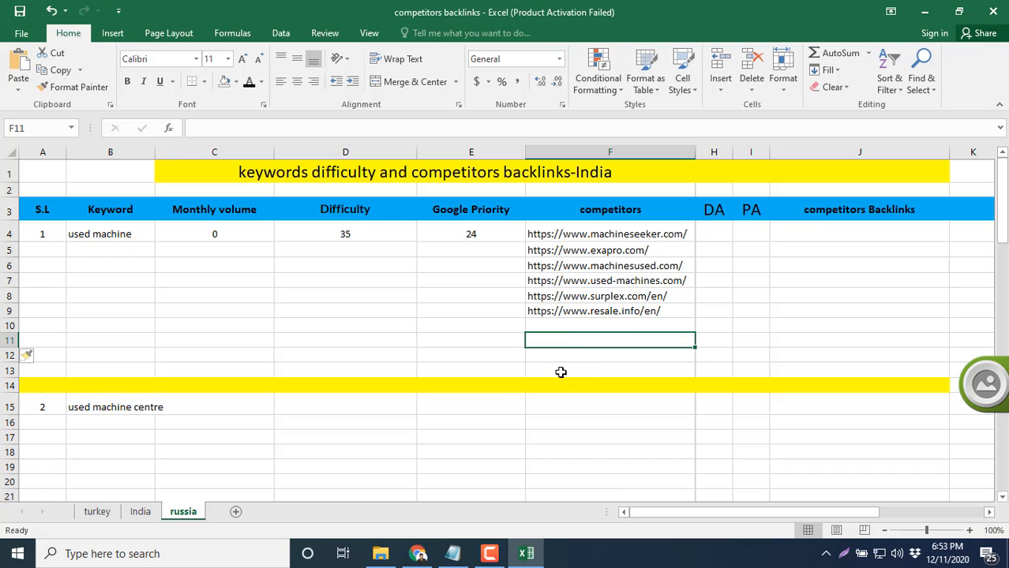
pyautogui.click(419, 555)
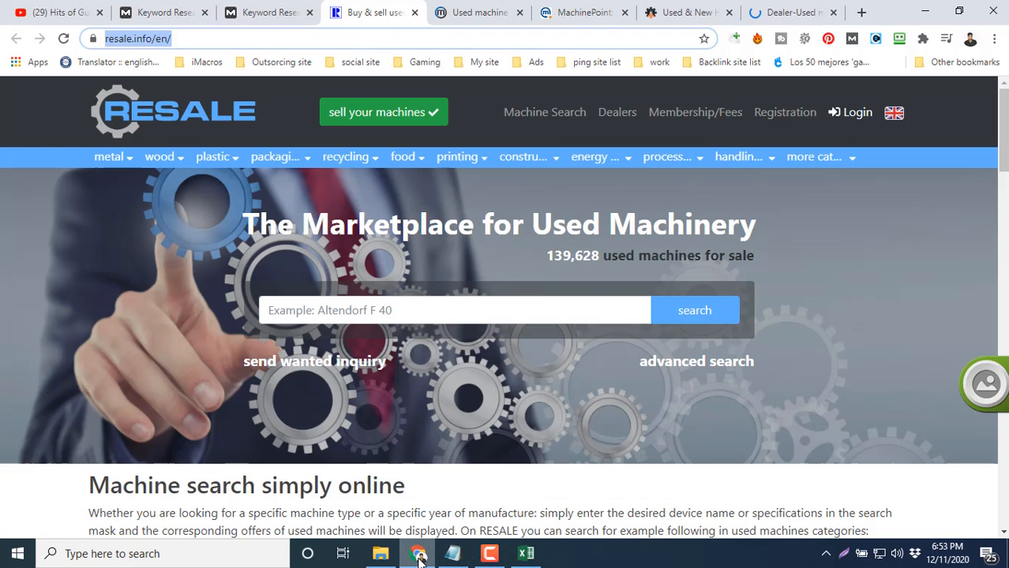
pyautogui.click(414, 12)
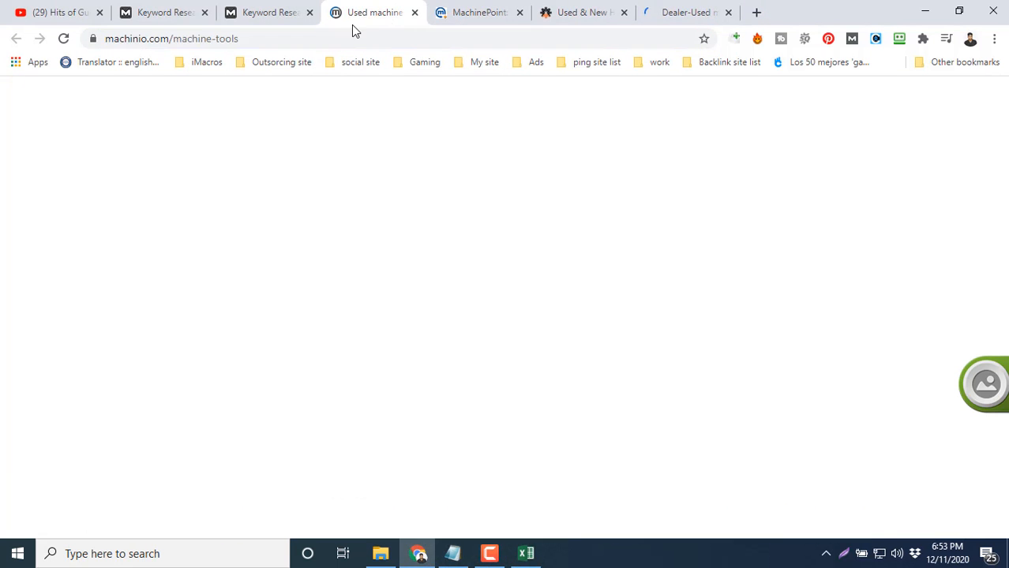
pyautogui.click(354, 32)
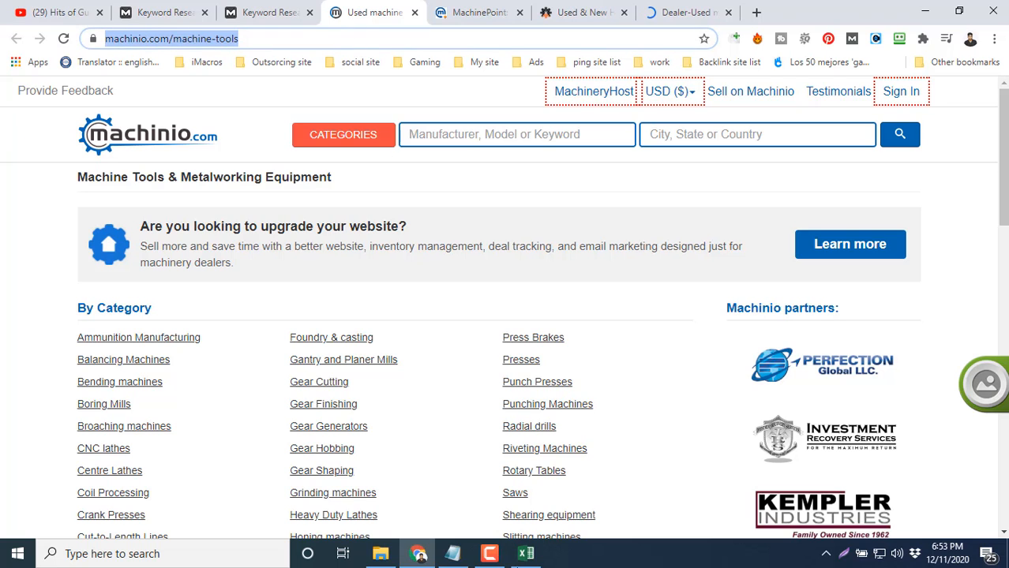
pyautogui.click(526, 553)
pyautogui.click(591, 347)
pyautogui.click(584, 325)
pyautogui.hotkey('ctrl', 'v')
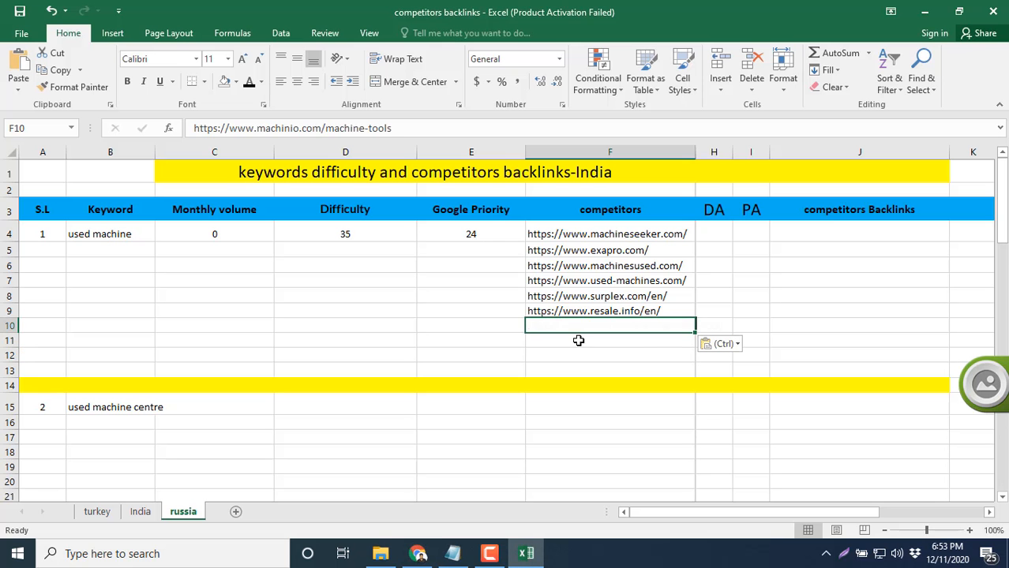
pyautogui.click(578, 340)
pyautogui.hotkey('ctrl', 's')
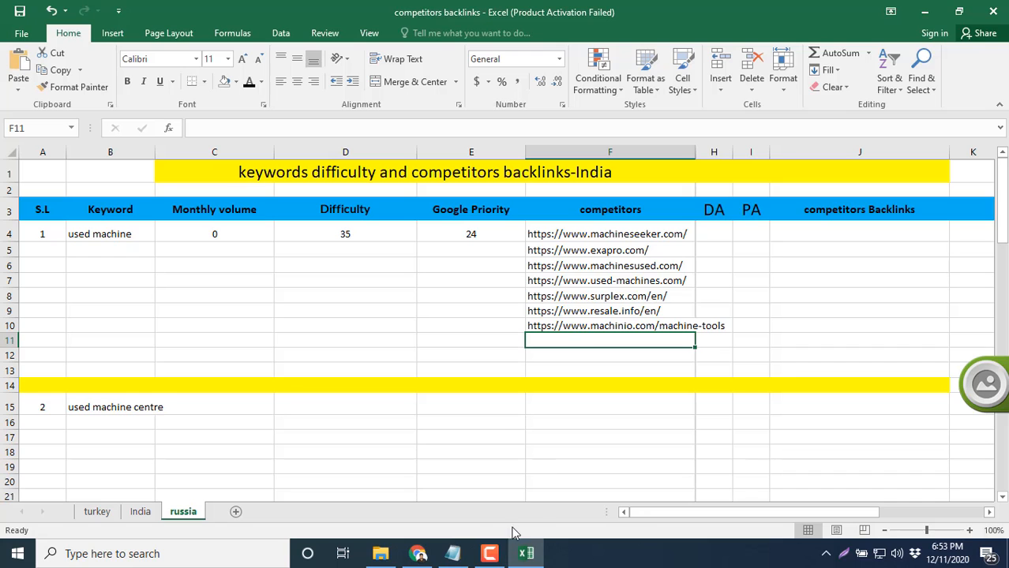
pyautogui.click(417, 553)
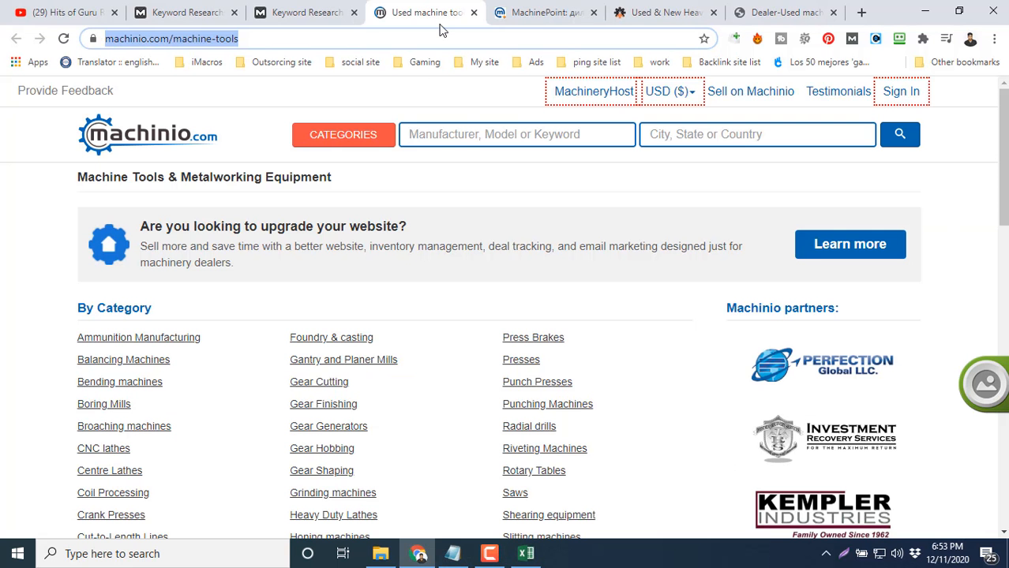
pyautogui.click(473, 13)
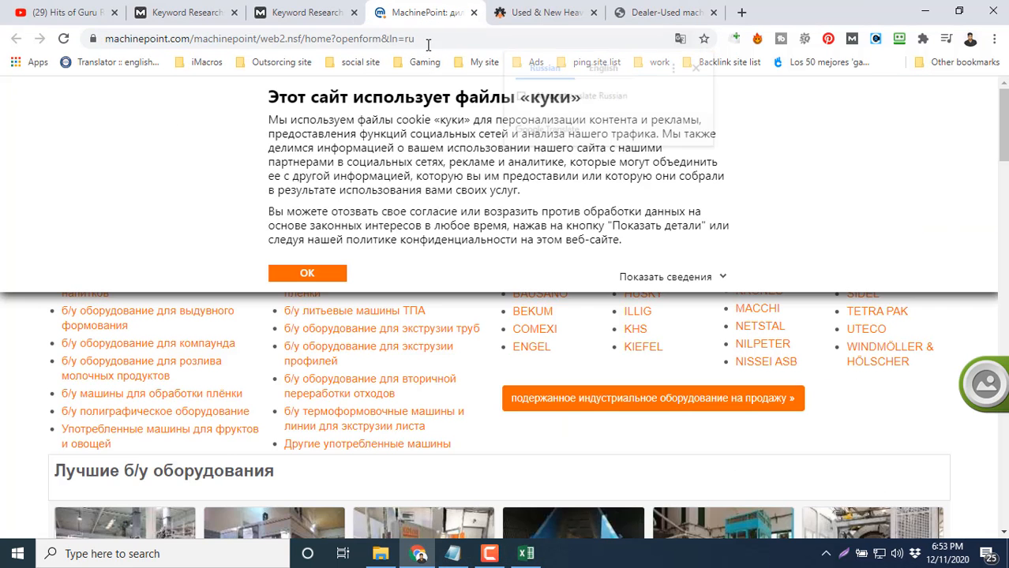
pyautogui.click(436, 39)
pyautogui.hotkey('ctrl', 'c')
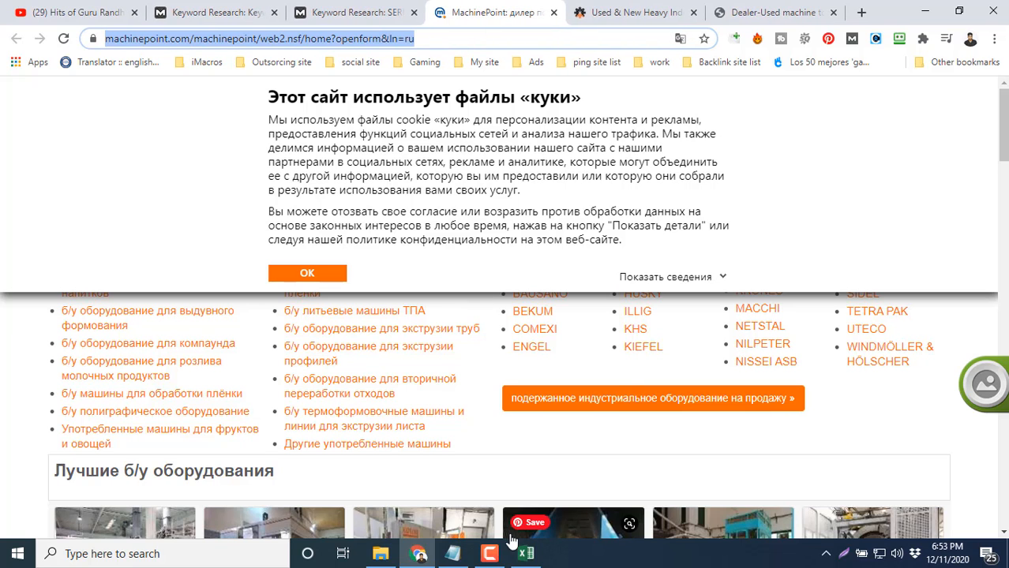
pyautogui.click(526, 554)
pyautogui.hotkey('ctrl', 'v')
pyautogui.click(590, 353)
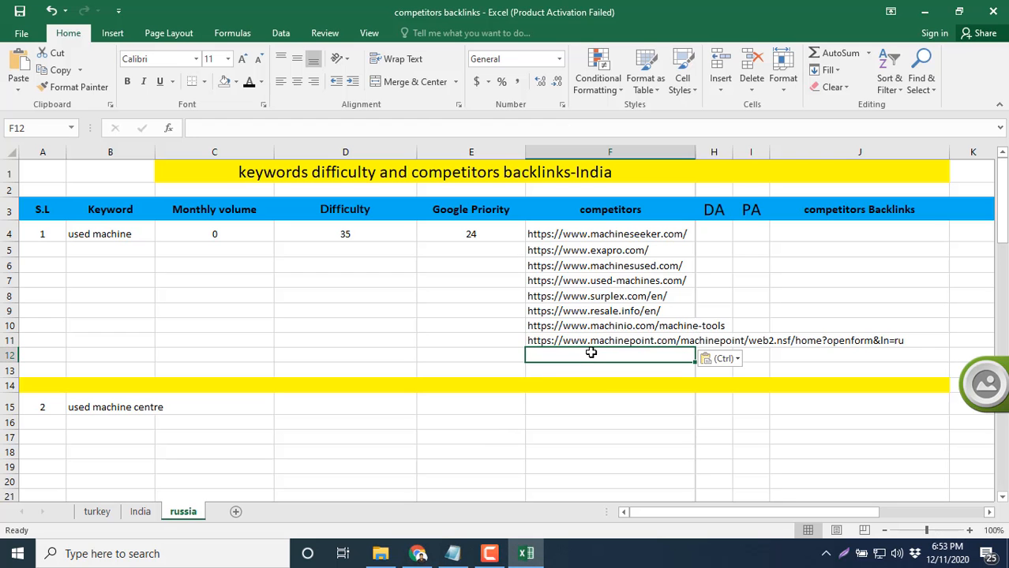
pyautogui.click(418, 553)
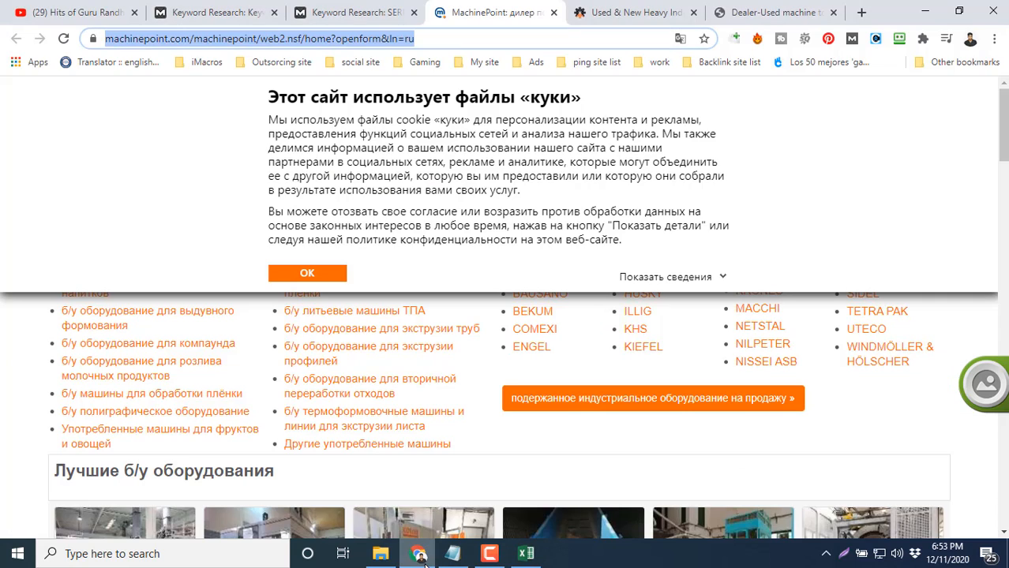
pyautogui.click(553, 13)
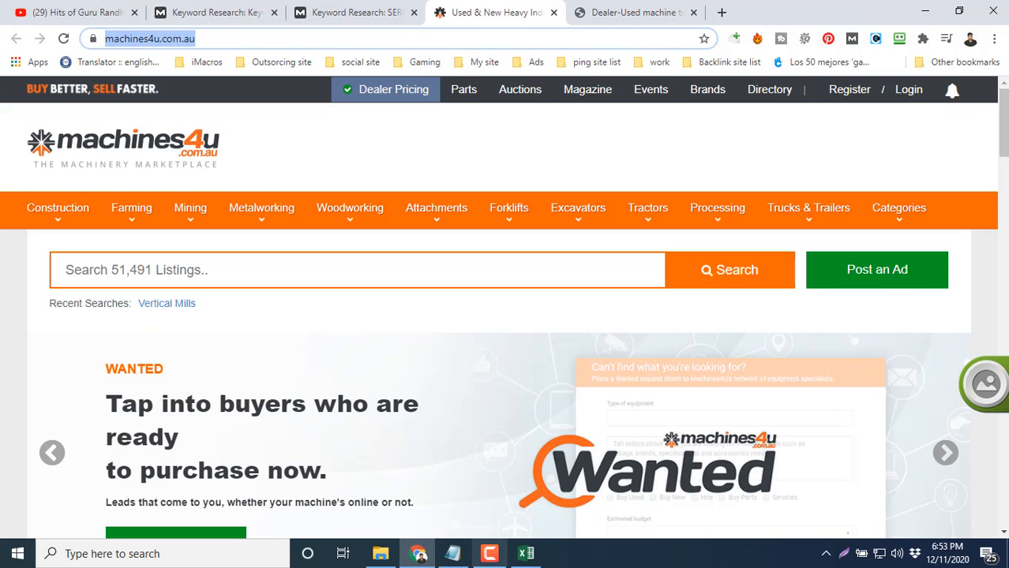
pyautogui.click(526, 554)
pyautogui.hotkey('ctrl', 'v')
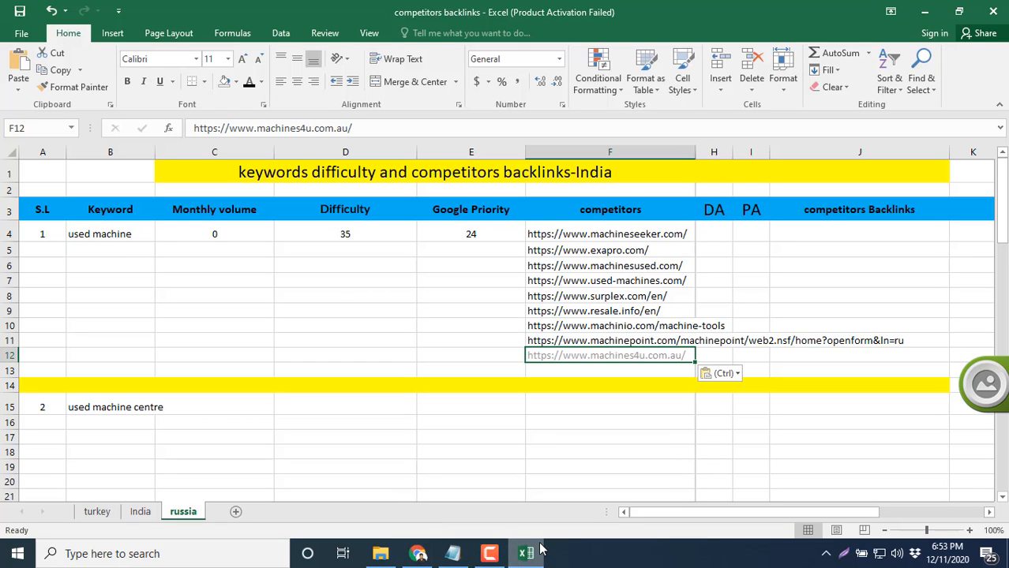
pyautogui.press('Escape')
pyautogui.click(419, 554)
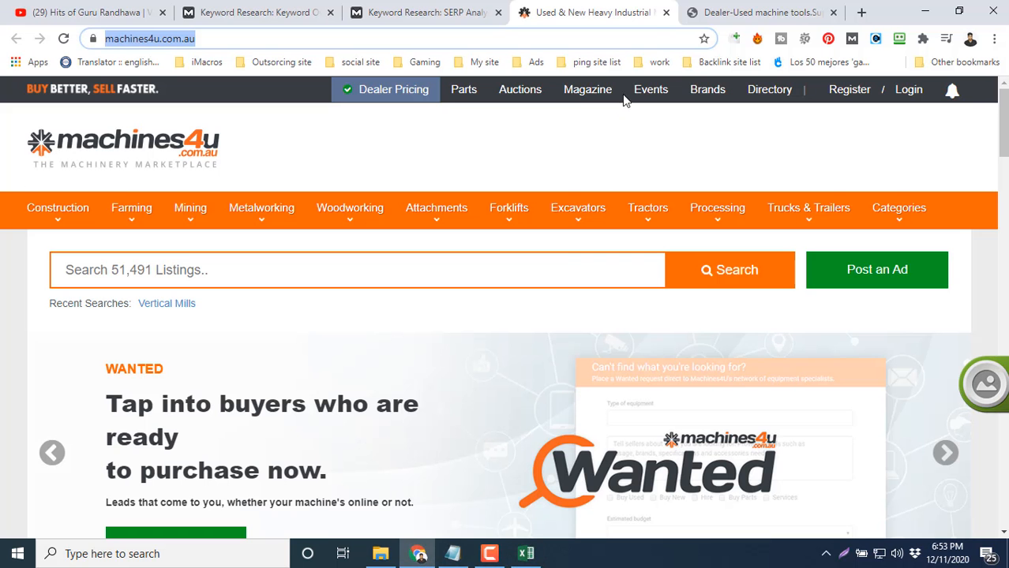
pyautogui.click(666, 12)
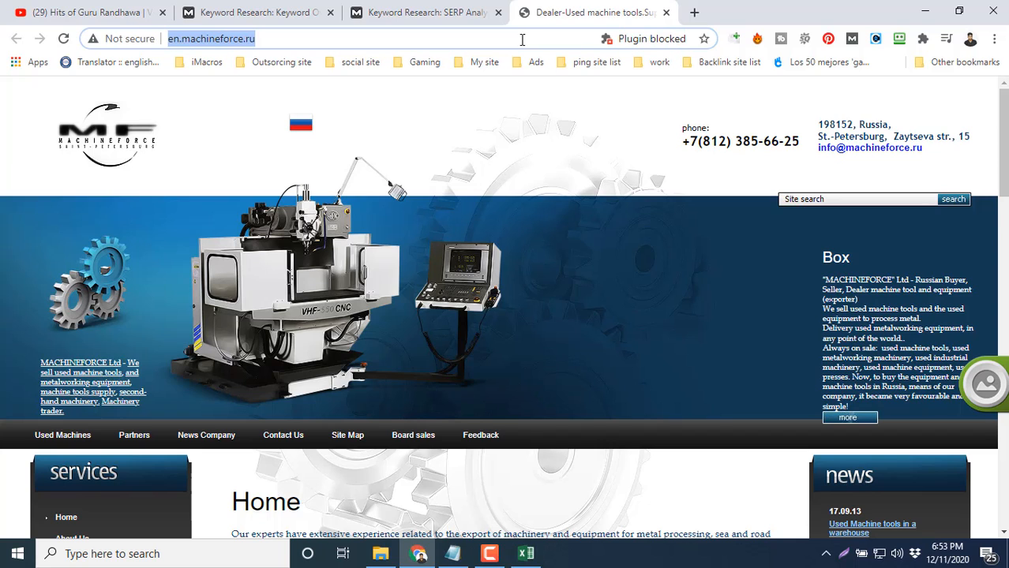
pyautogui.click(525, 553)
pyautogui.click(615, 368)
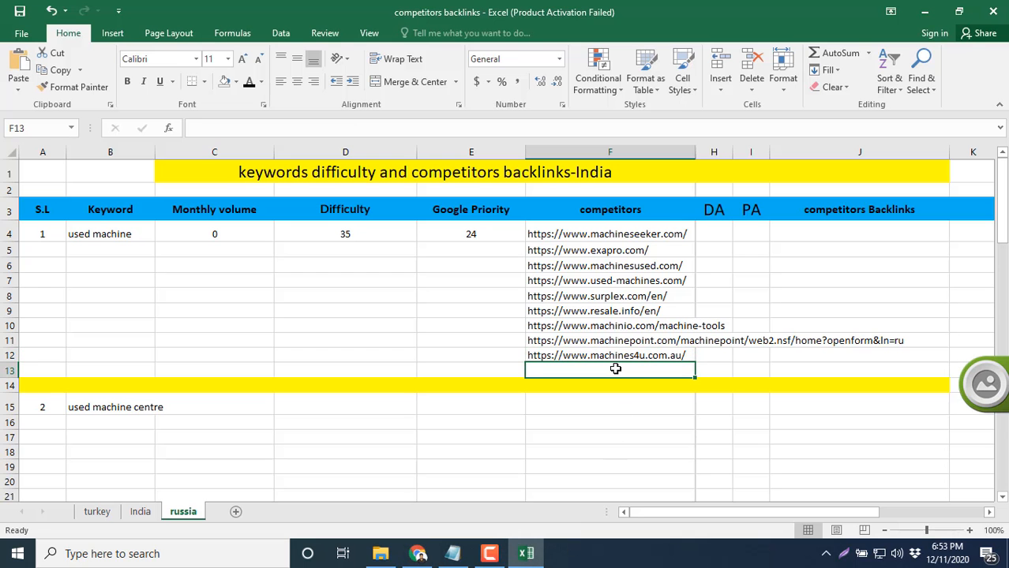
pyautogui.hotkey('ctrl', 'v')
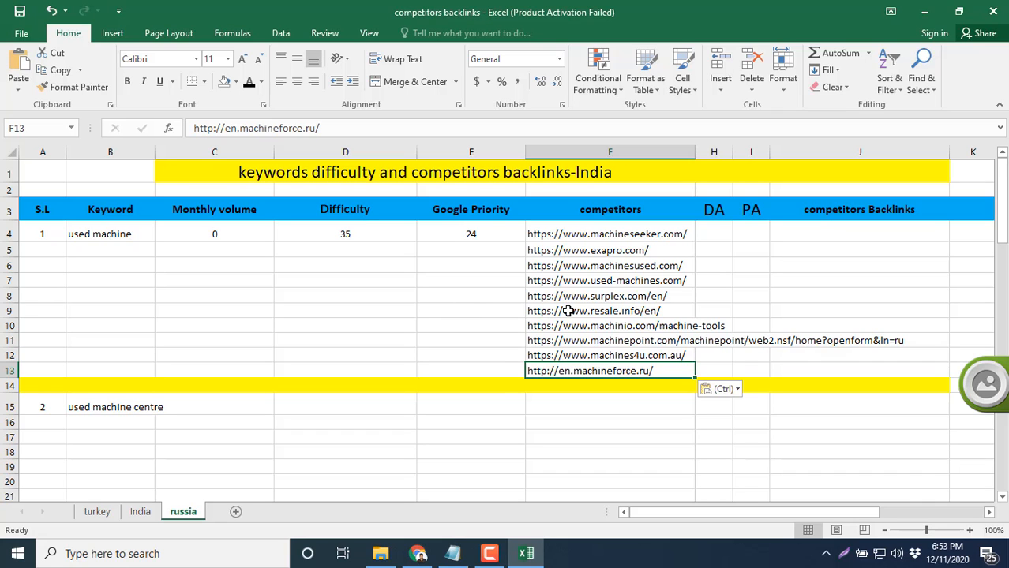
pyautogui.press('Escape')
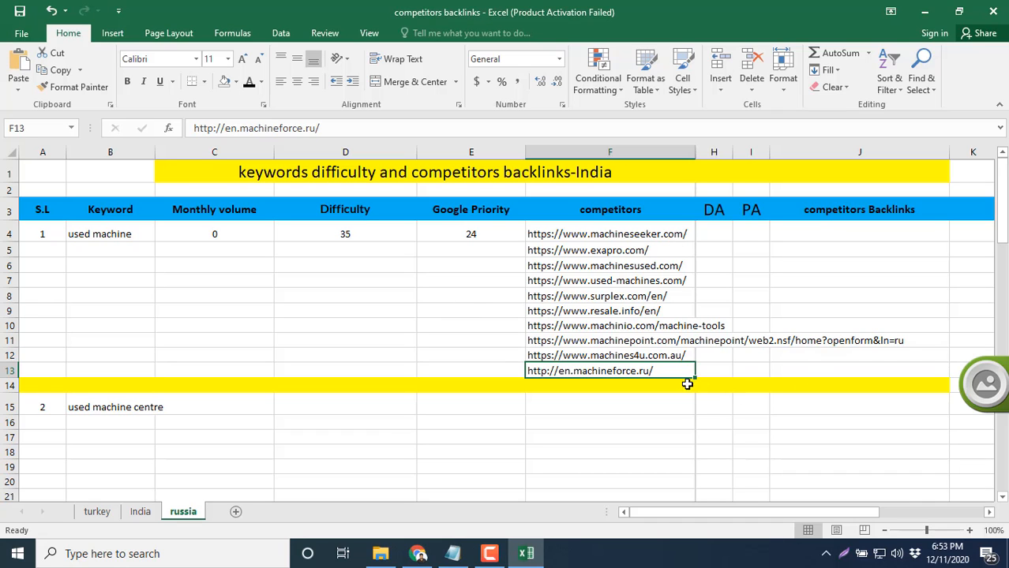
# Close the Machineforce page in the browser and return to the first organic results in Moz's SERP analysis for used machine
pyautogui.click(418, 553)
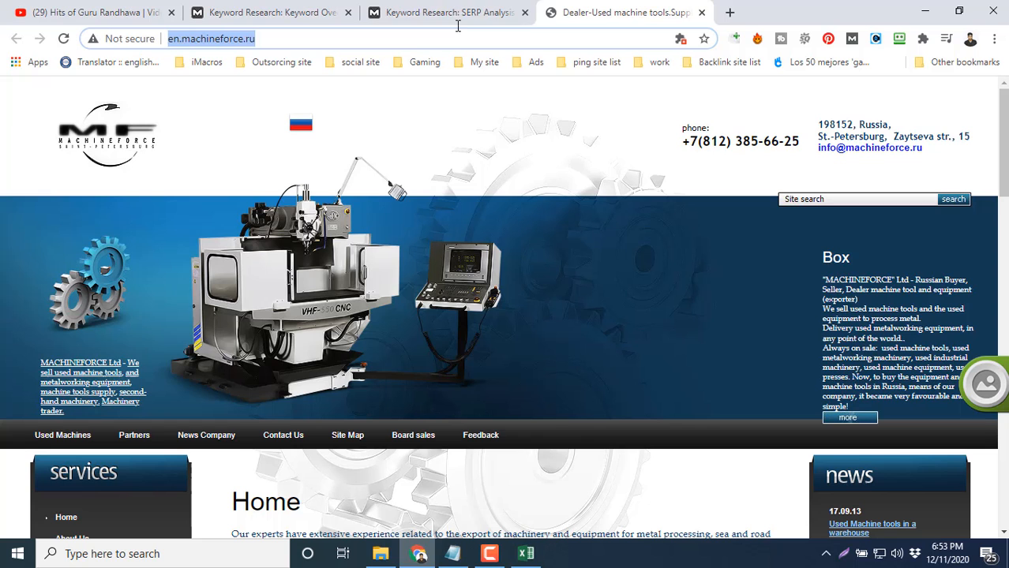
pyautogui.click(702, 12)
pyautogui.scroll(10, 513, 286)
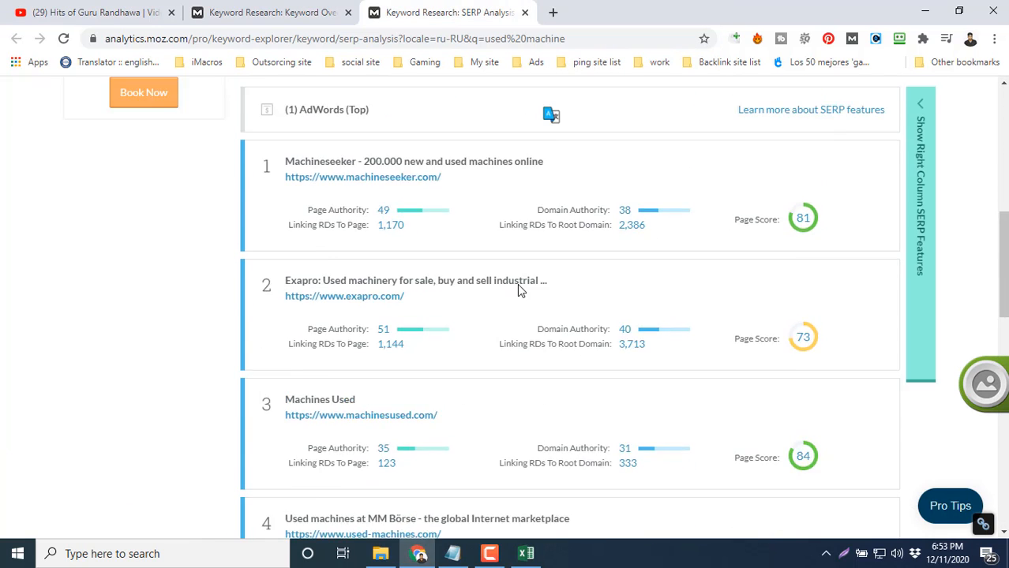
pyautogui.scroll(1, 514, 283)
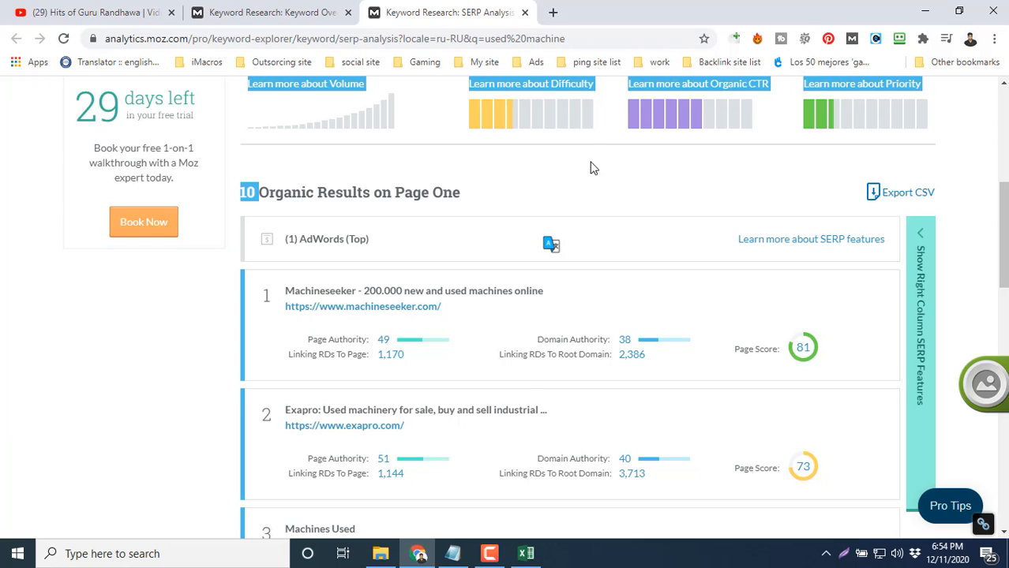
pyautogui.click(609, 186)
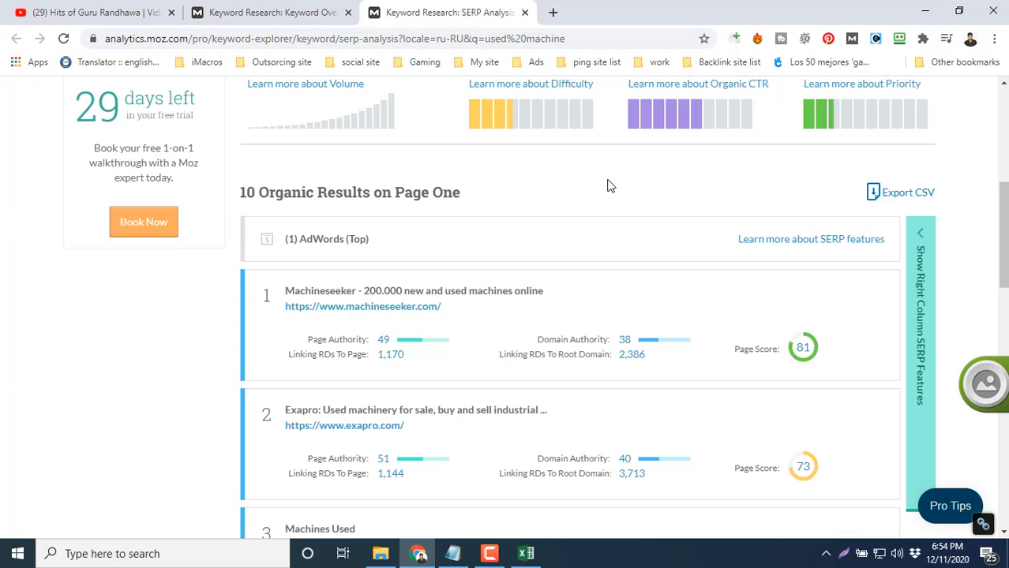
pyautogui.click(489, 553)
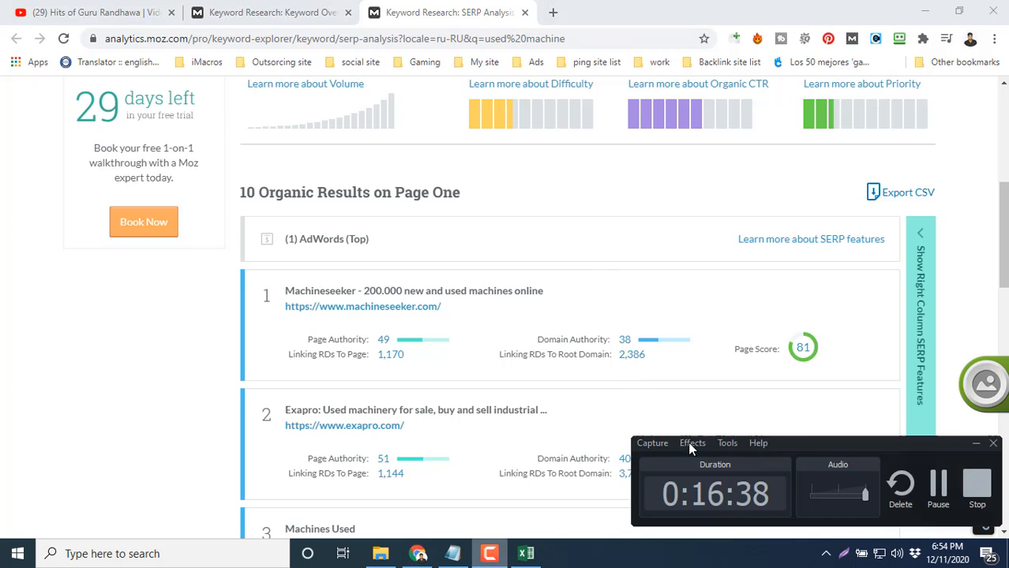
pyautogui.click(489, 553)
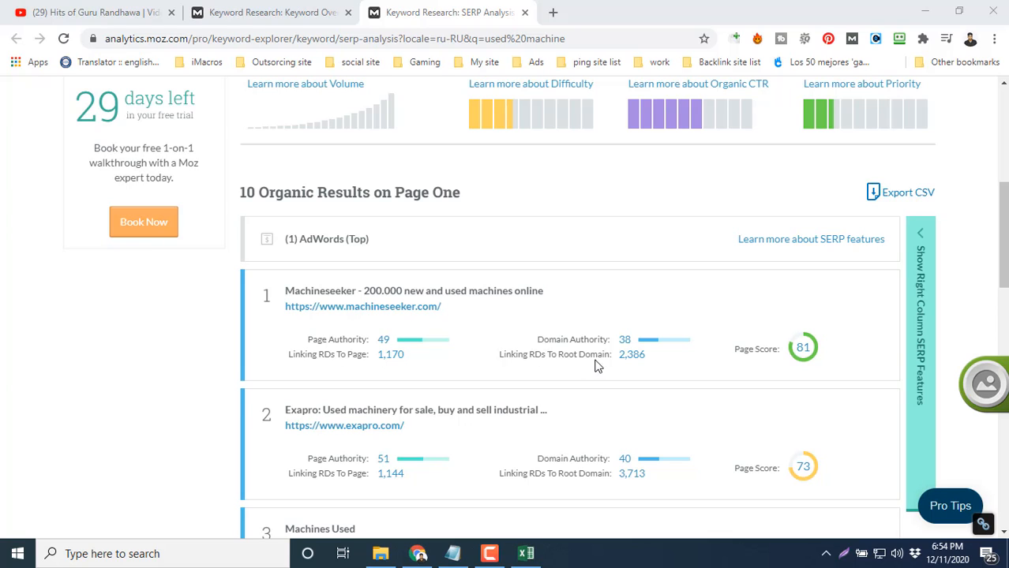
# Open Machineseeker's root-domain linking list in a new browser tab and enter its domain authority, 38, in Excel cell H4
pyautogui.keyDown('ctrl'); pyautogui.click(636, 356); pyautogui.keyUp('ctrl')
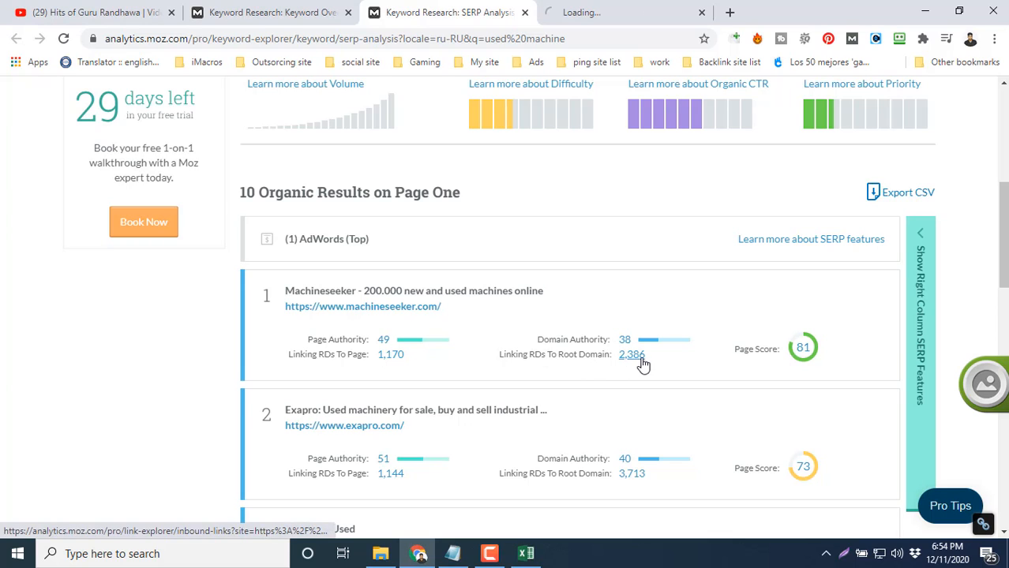
pyautogui.click(526, 553)
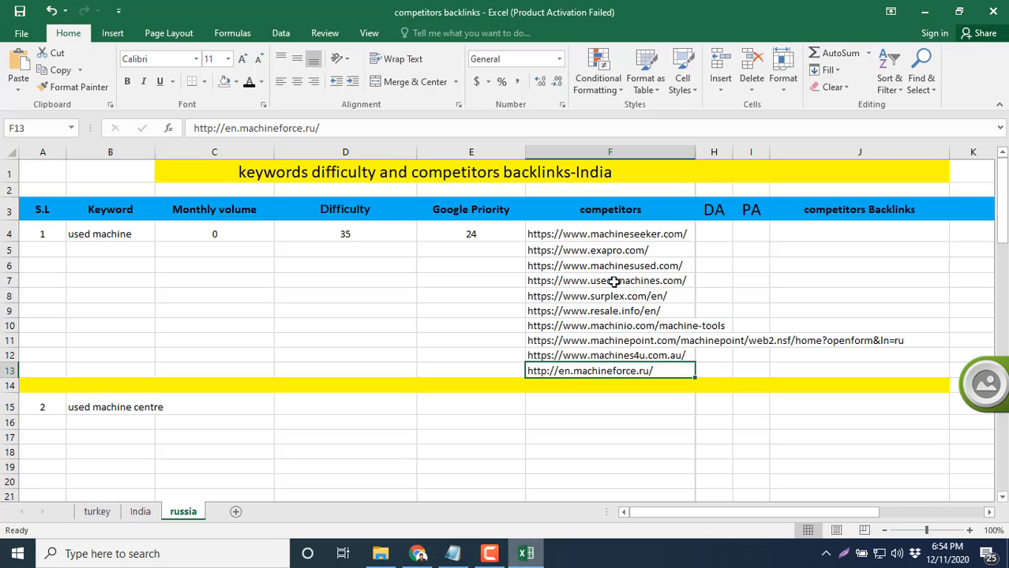
pyautogui.click(718, 235)
pyautogui.write('38')
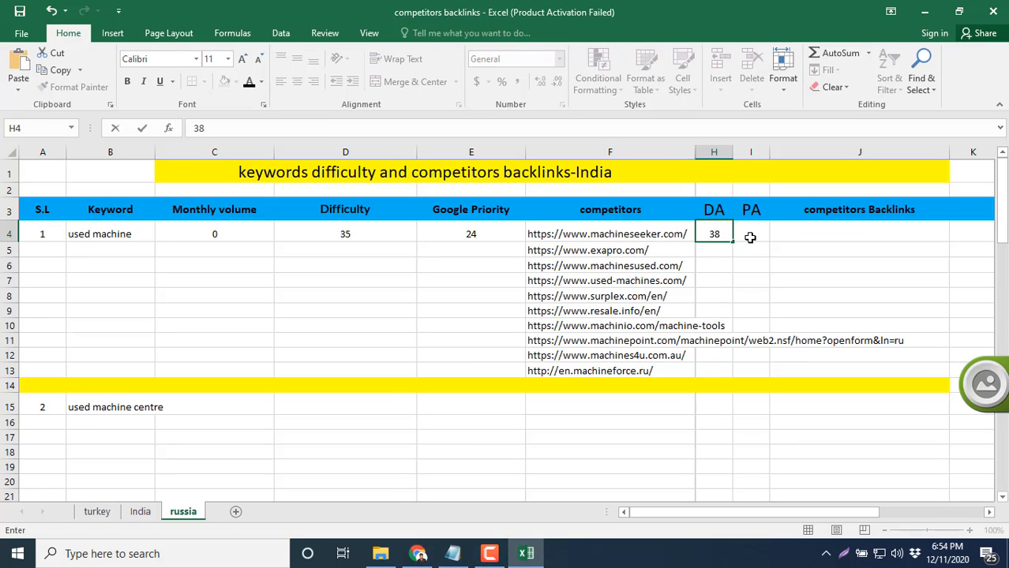
pyautogui.click(750, 236)
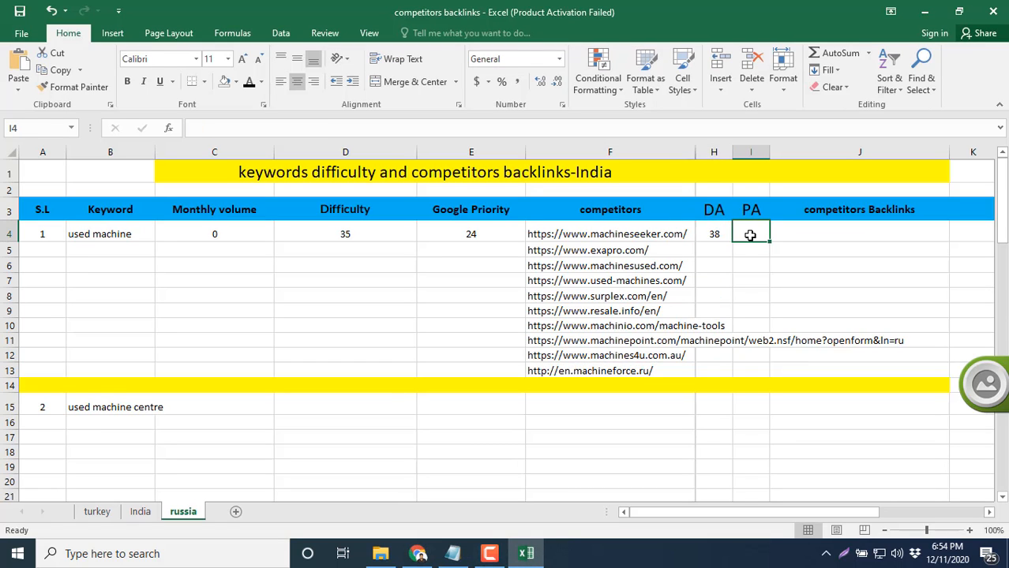
# Enter Machineseeker's page authority, 49, in cell I4 and its linking-domains figure from Moz in the browser, 2.4k, in Excel cell J4
pyautogui.write('49')
pyautogui.click(828, 235)
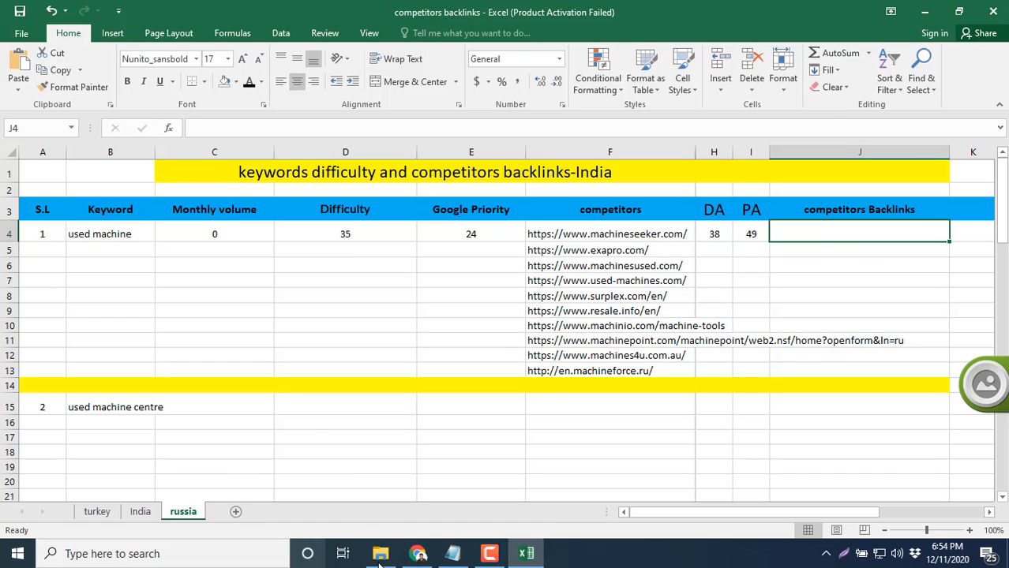
pyautogui.click(417, 553)
pyautogui.click(661, 6)
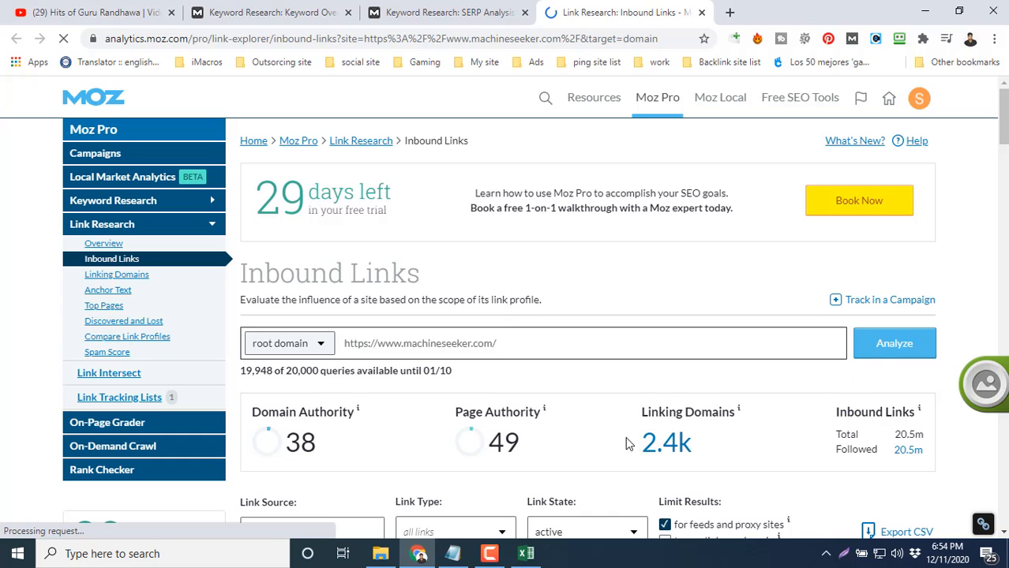
pyautogui.click(525, 553)
pyautogui.write('2.4')
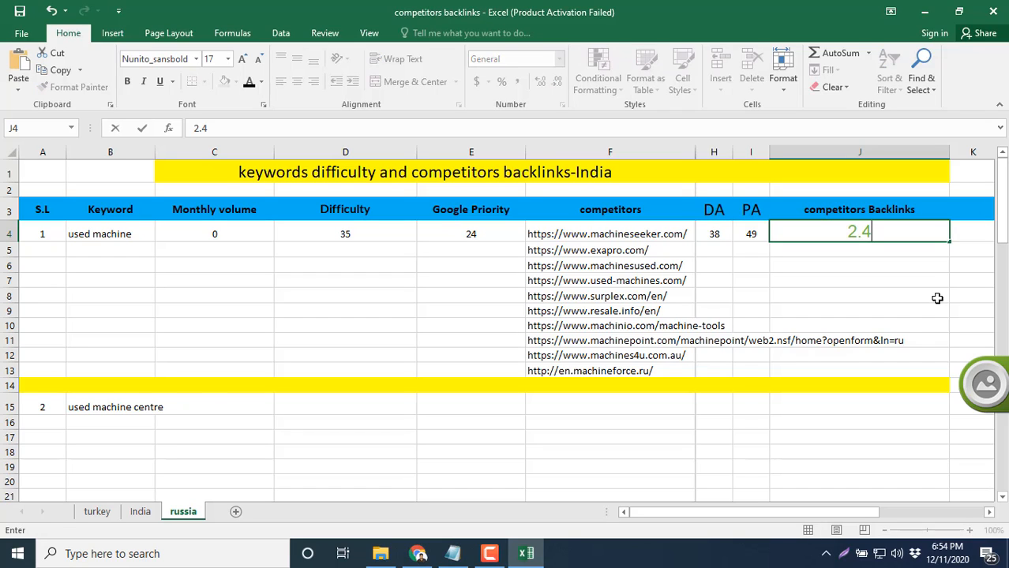
pyautogui.write('k')
pyautogui.click(852, 252)
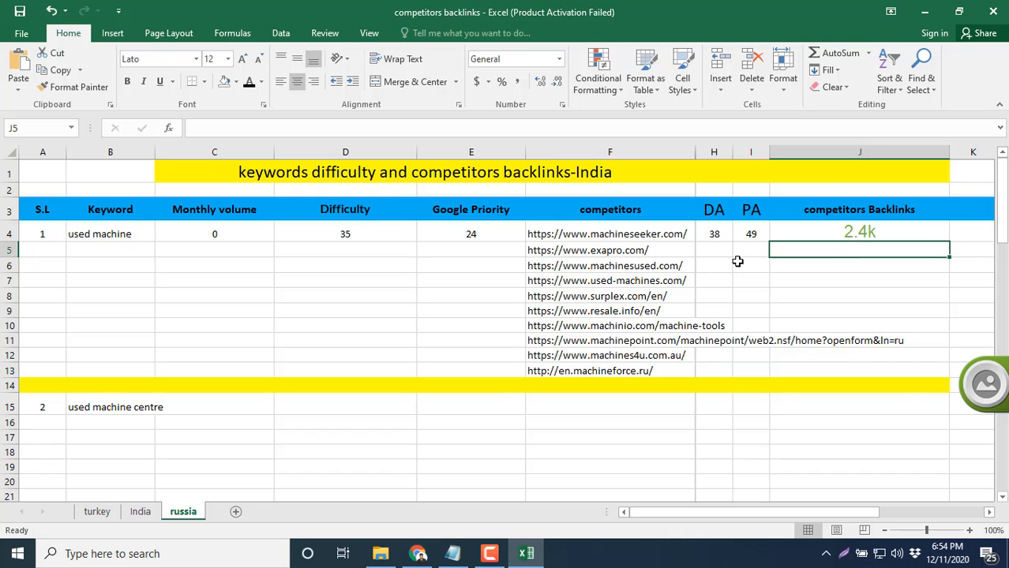
# Close Machineseeker's inbound links page in the browser and open Exapro's root-domain linking list in a new tab
pyautogui.click(418, 554)
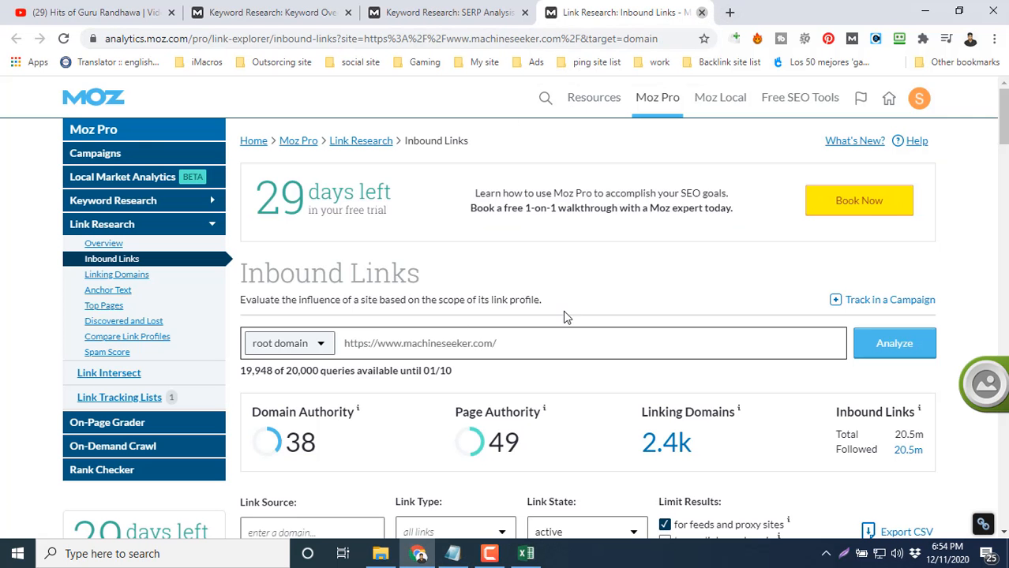
pyautogui.hotkey('ctrl', 'w')
pyautogui.scroll(-1, 595, 340)
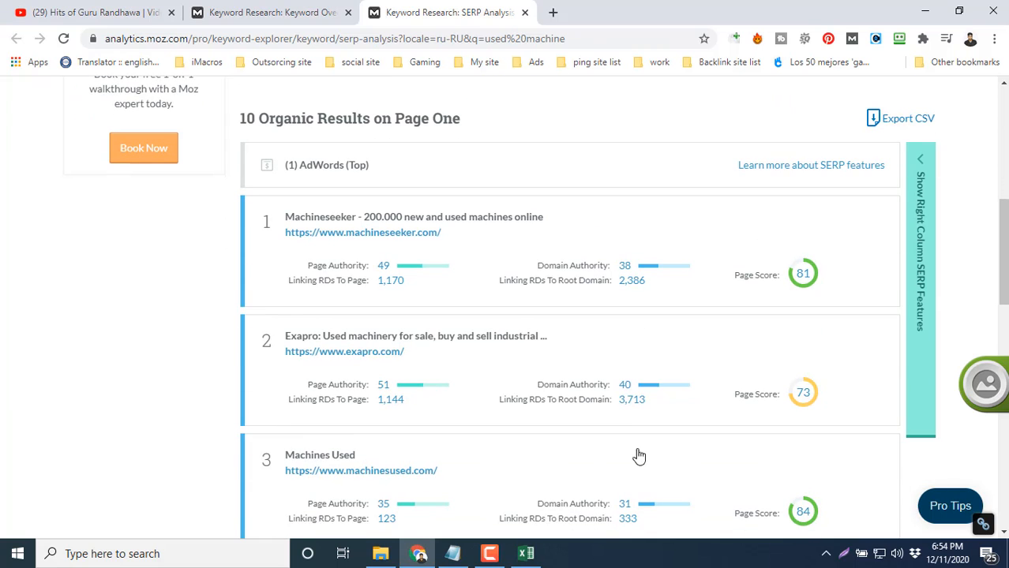
pyautogui.keyDown('ctrl'); pyautogui.click(636, 402); pyautogui.keyUp('ctrl')
# Switch to Excel and enter Exapro's domain authority, 40, in cell H5 and its page authority, 51, in I5
pyautogui.hotkey('alt', 'Tab')
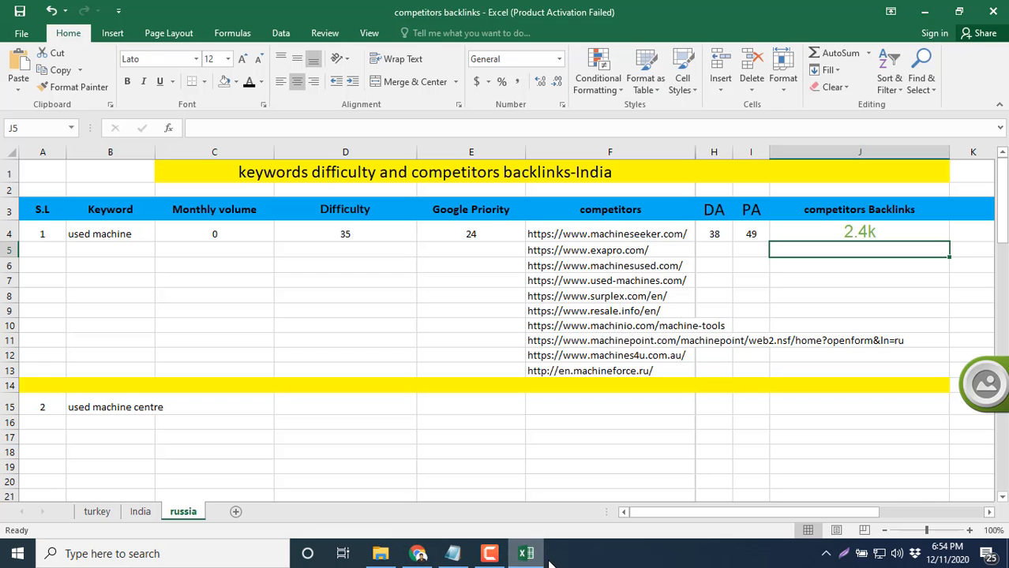
pyautogui.click(717, 252)
pyautogui.write('40')
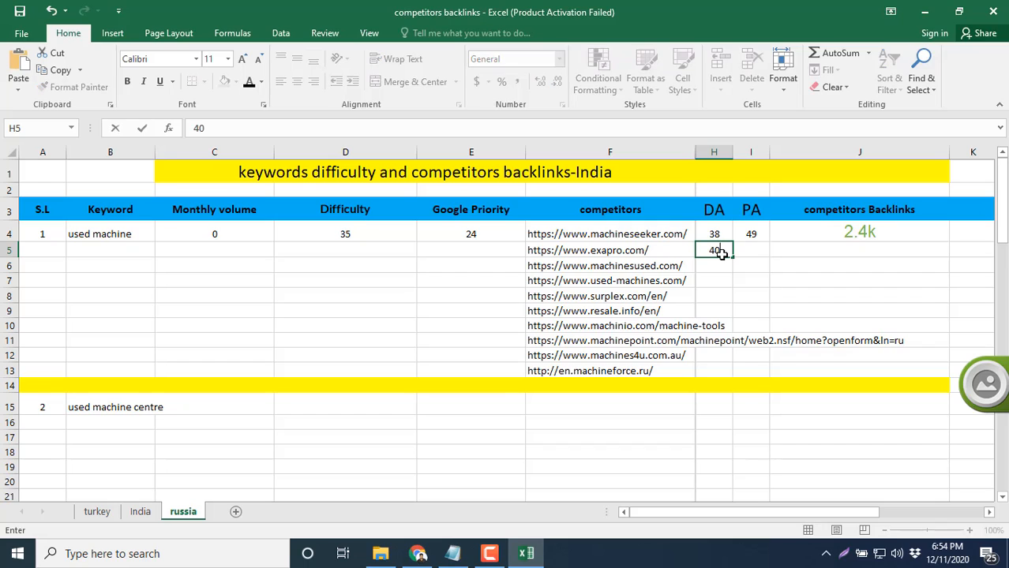
pyautogui.click(750, 251)
pyautogui.write('51')
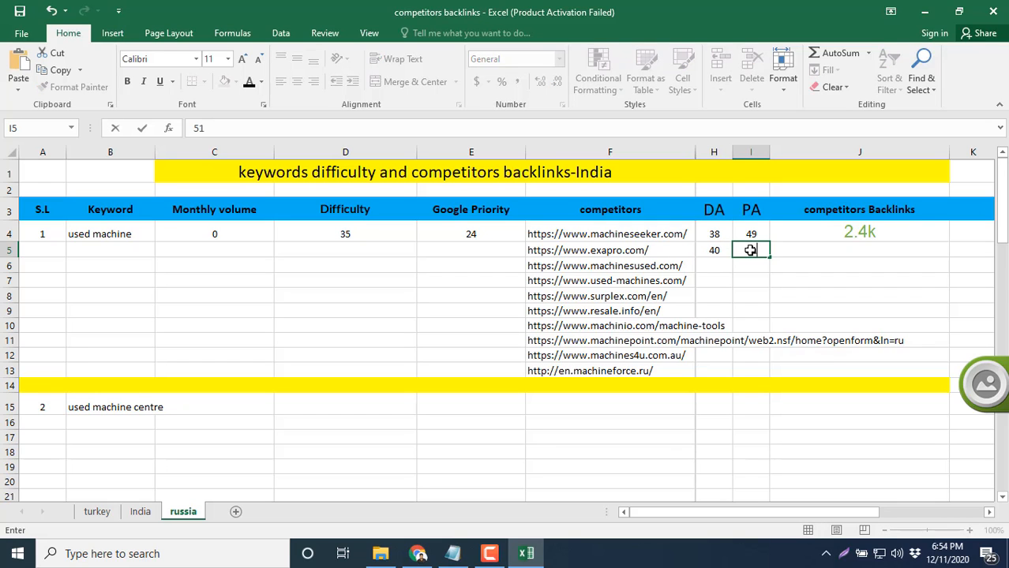
pyautogui.click(788, 249)
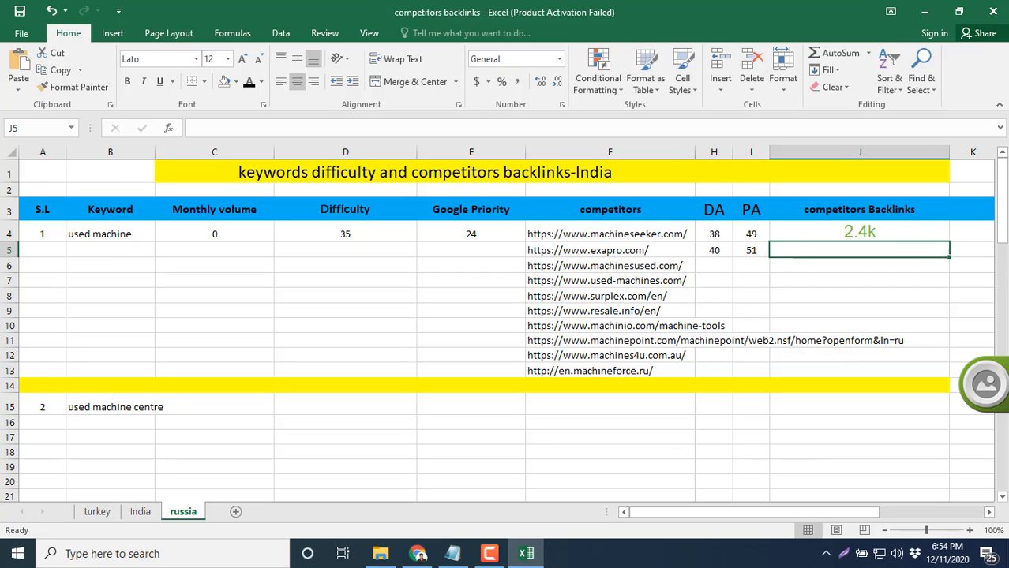
# Look up Exapro's linking domains on its Moz inbound links page in the browser and enter 3.7k in Excel cell J5
pyautogui.click(417, 554)
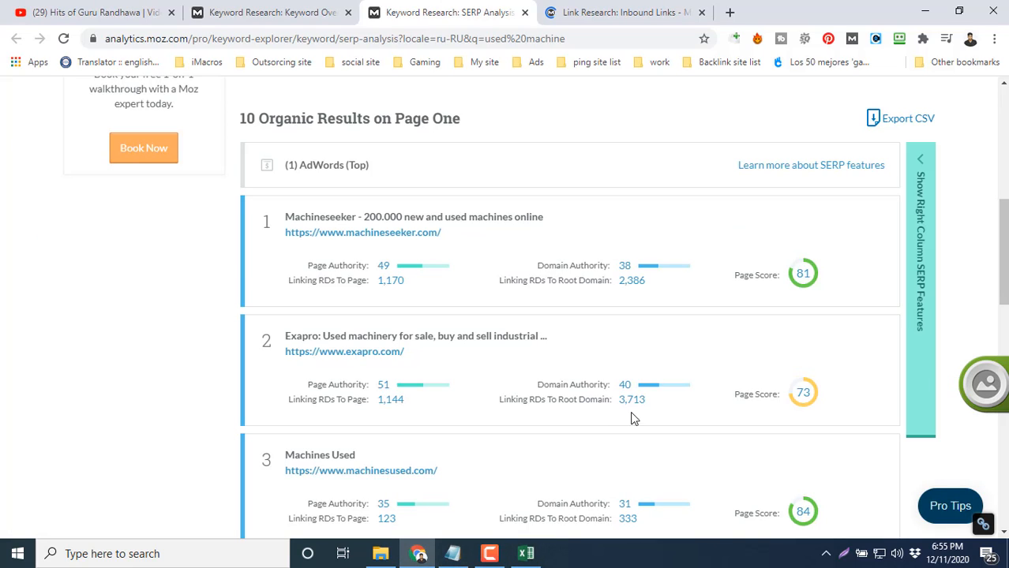
pyautogui.click(609, 6)
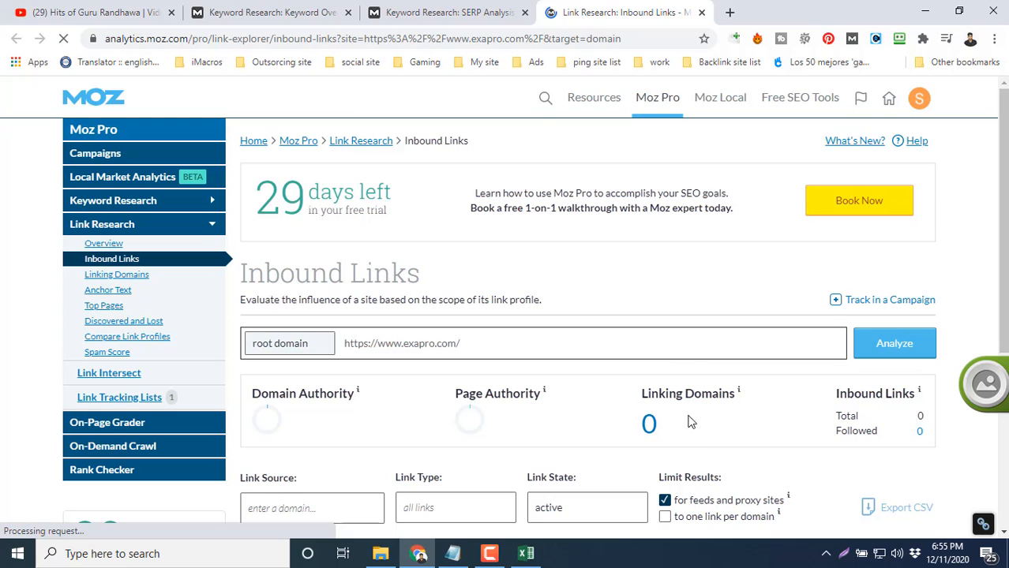
pyautogui.scroll(-1, 695, 355)
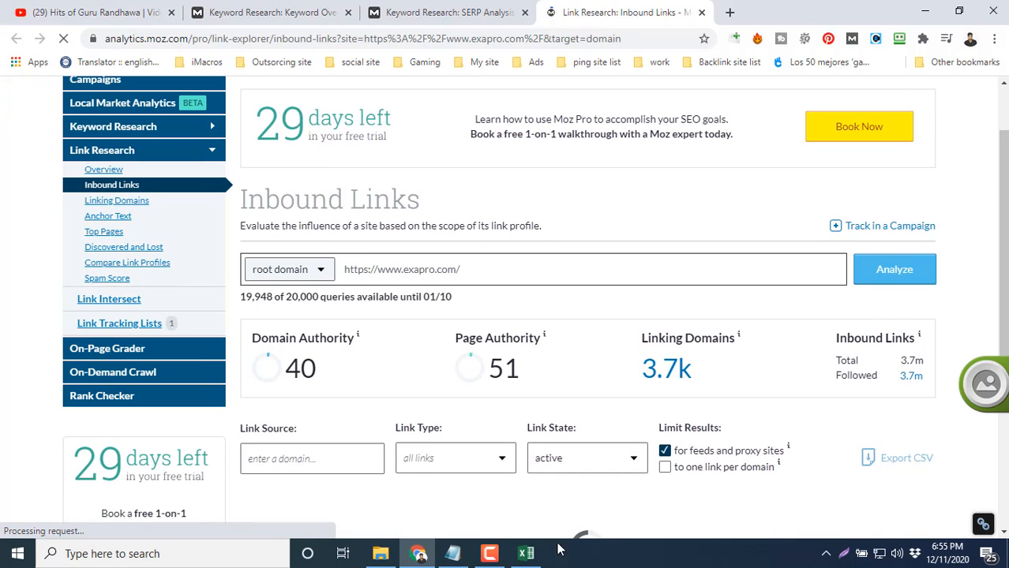
pyautogui.click(525, 553)
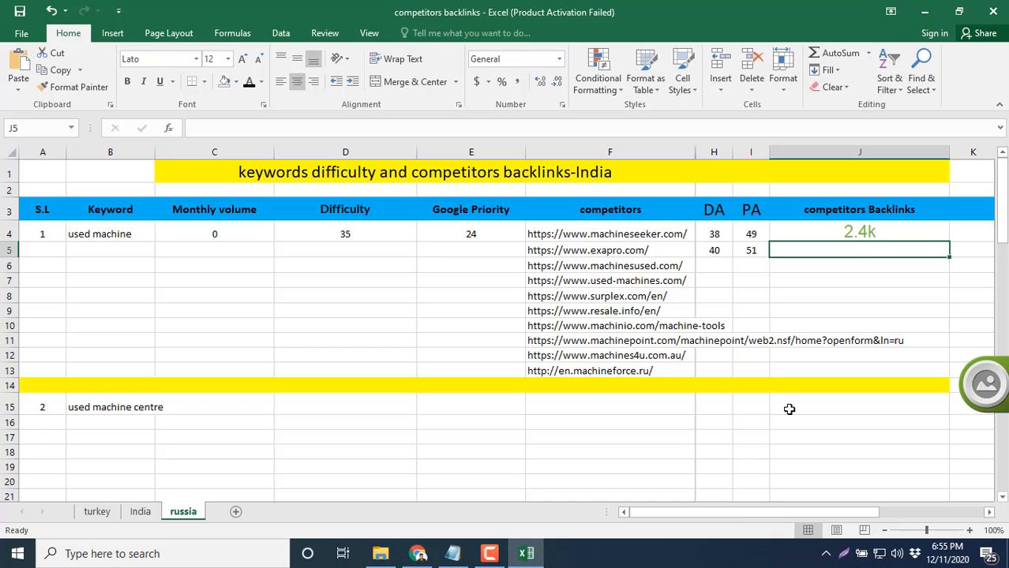
pyautogui.write('3.7k')
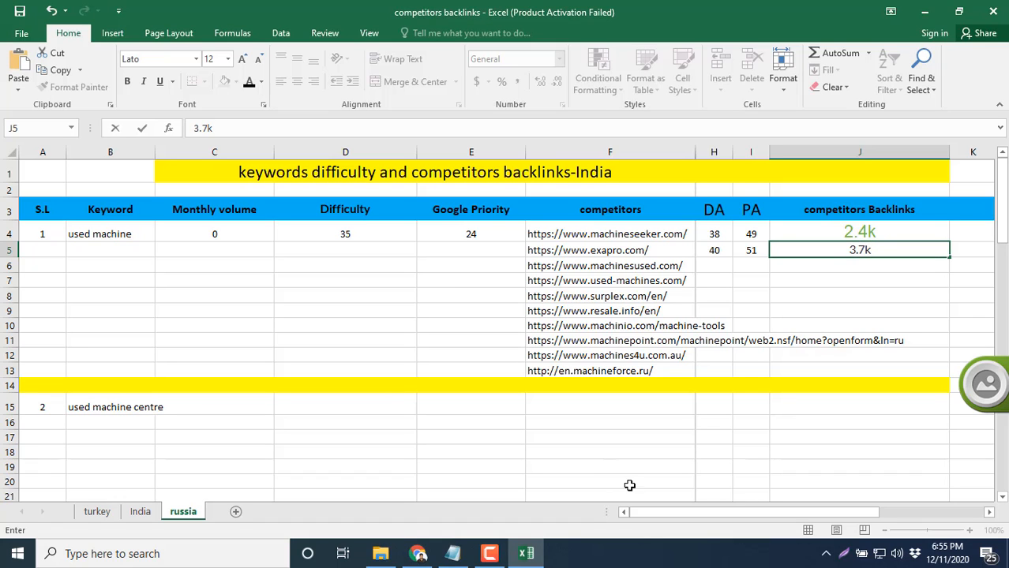
pyautogui.click(719, 263)
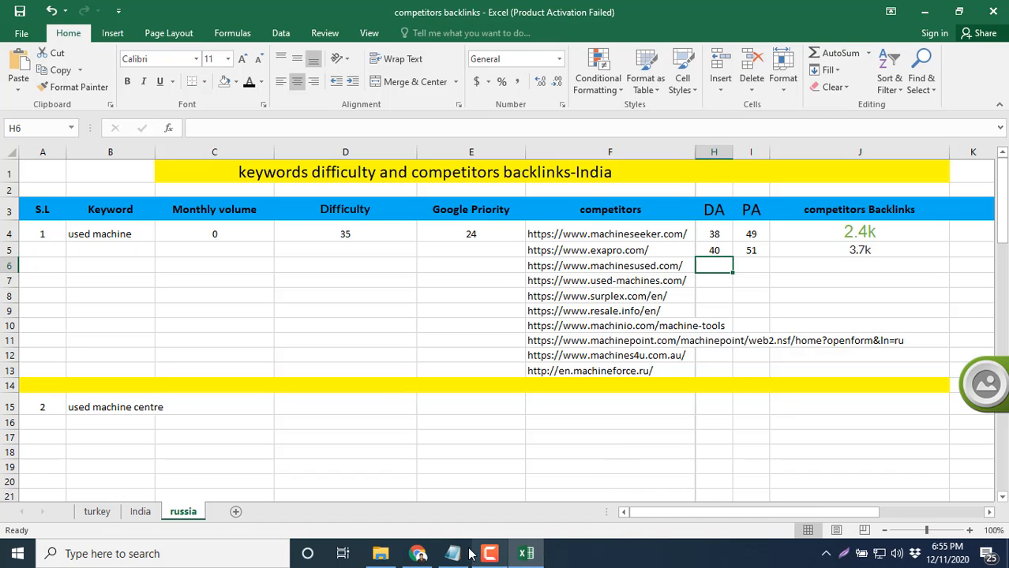
# Close Exapro's inbound links page in the browser and return to the Machines Used result in Moz's SERP analysis
pyautogui.click(417, 553)
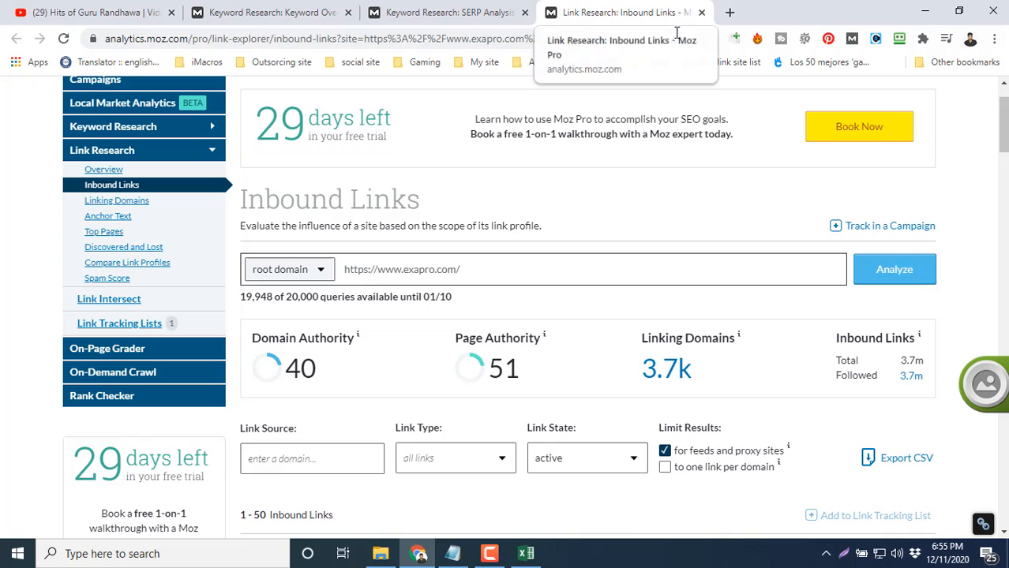
pyautogui.click(701, 12)
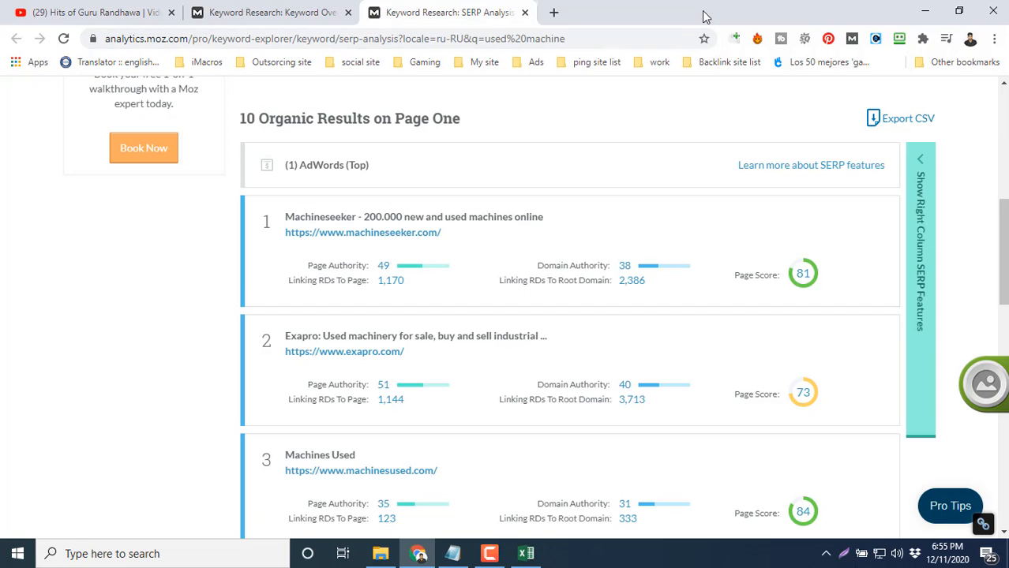
pyautogui.scroll(-1, 679, 253)
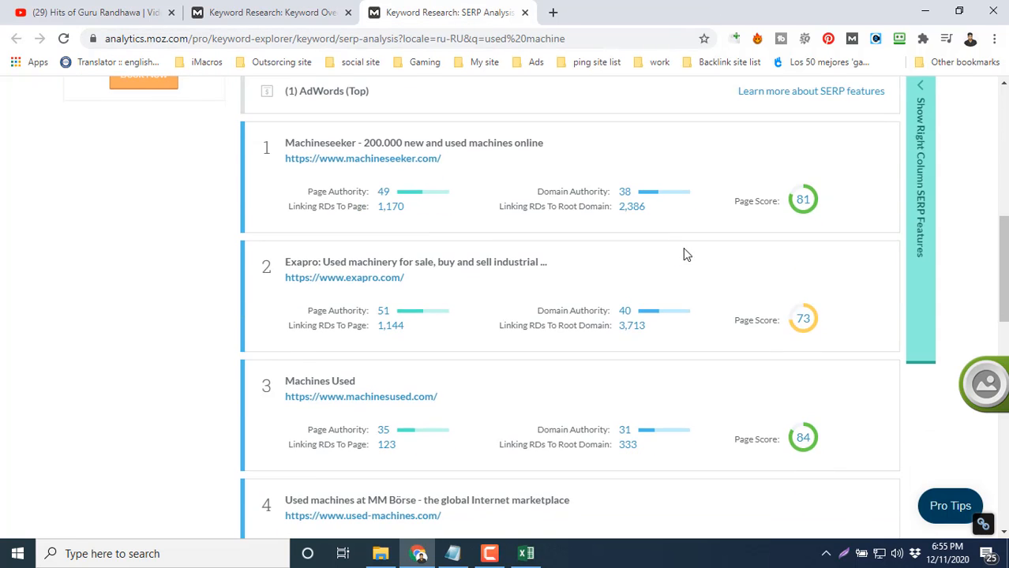
pyautogui.scroll(-1, 466, 358)
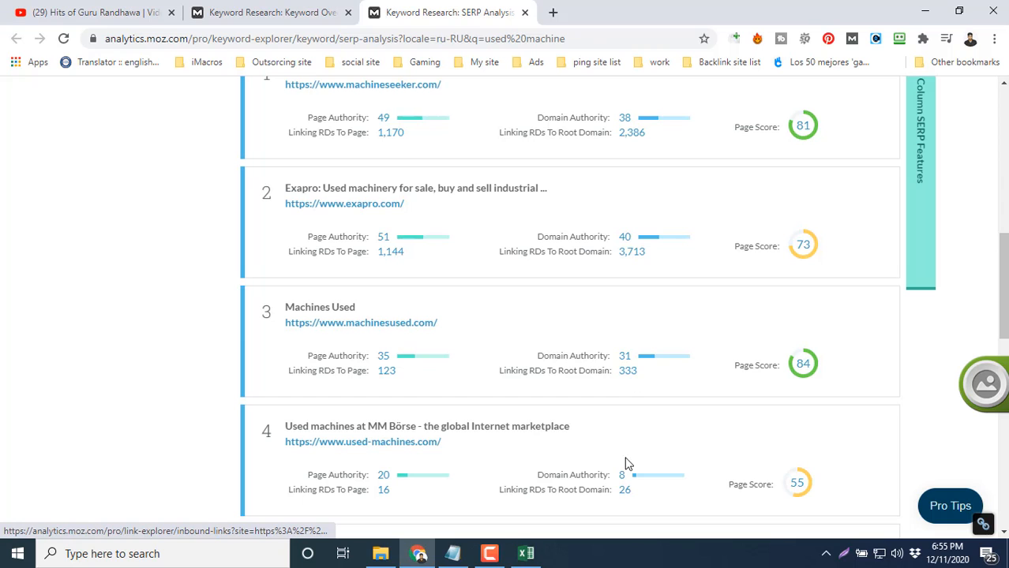
# In Excel row 6, enter DA 31, PA 55 and 333 backlinks for machinesused.com, and save the workbook
pyautogui.click(525, 554)
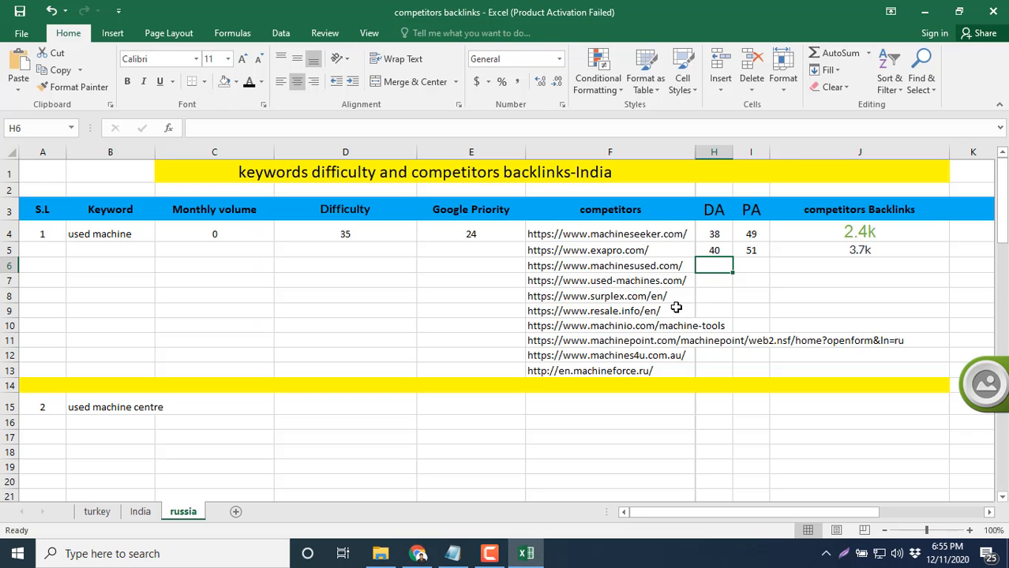
pyautogui.write('31')
pyautogui.click(753, 265)
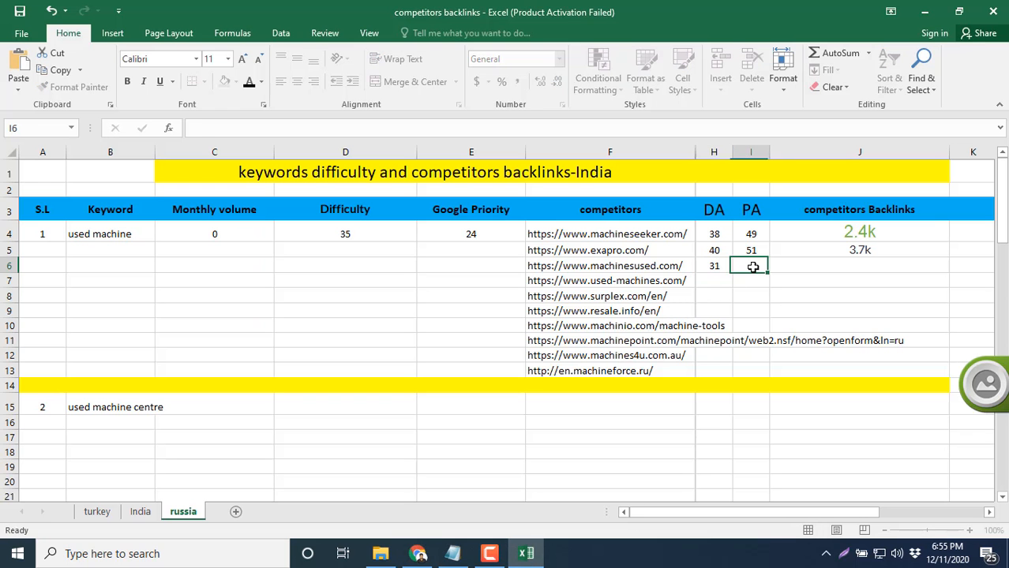
pyautogui.write('55')
pyautogui.click(871, 268)
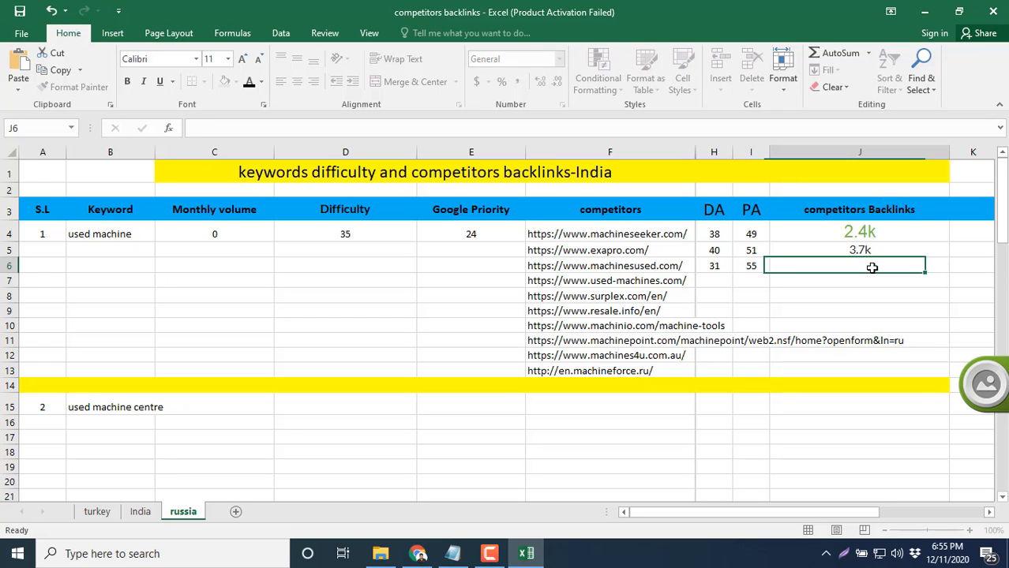
pyautogui.write('333')
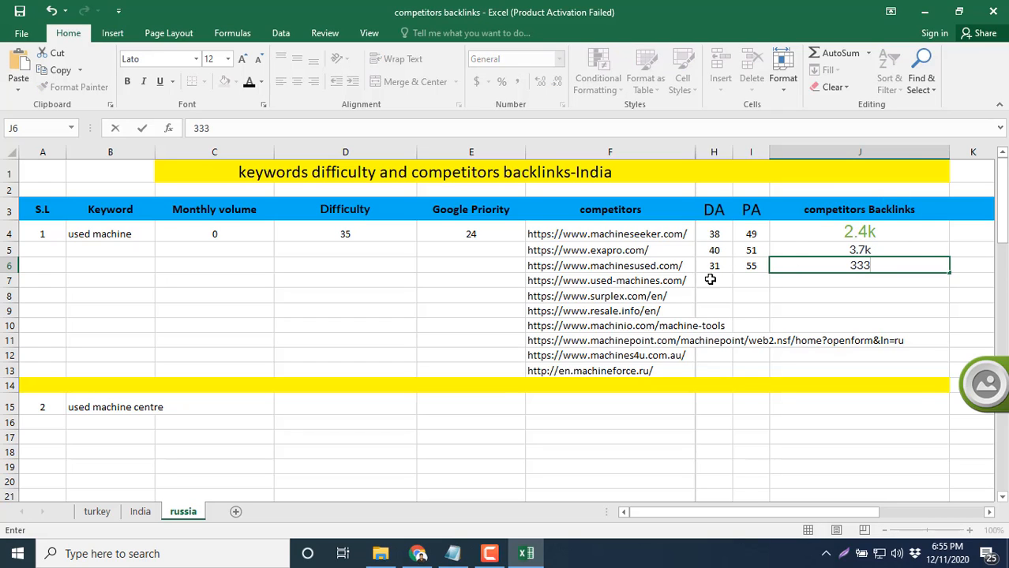
pyautogui.click(712, 281)
pyautogui.hotkey('ctrl', 's')
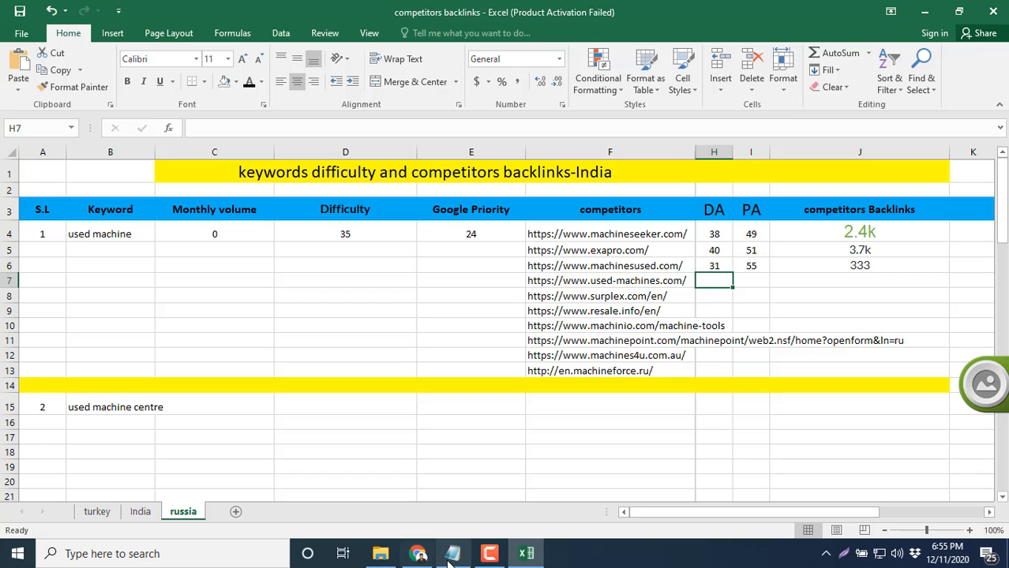
# Look up used-machines.com in Moz's SERP analysis in the browser and enter its DA, 8, in Excel cell H7 and PA, 20, in I7
pyautogui.click(418, 555)
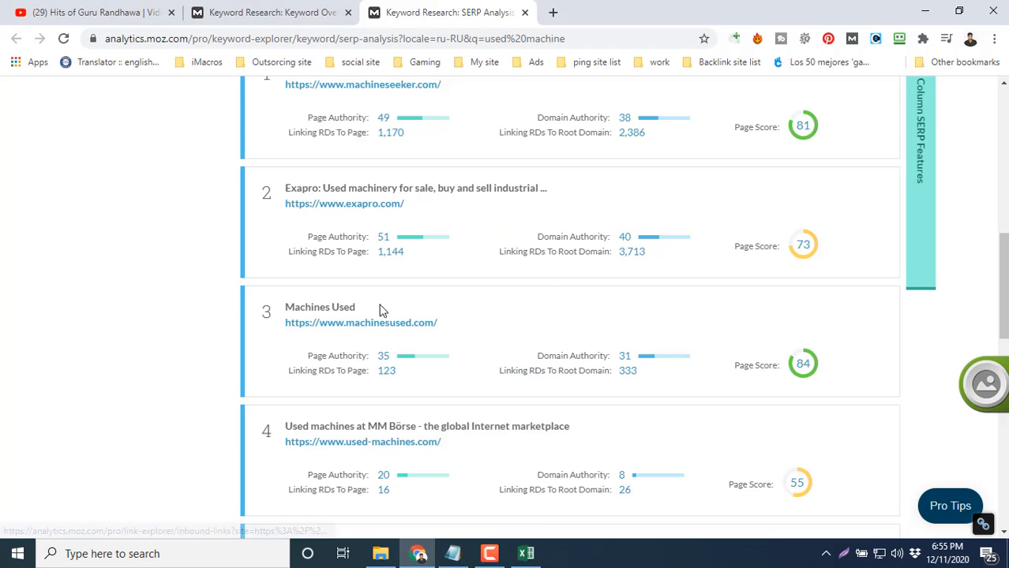
pyautogui.scroll(-1, 379, 310)
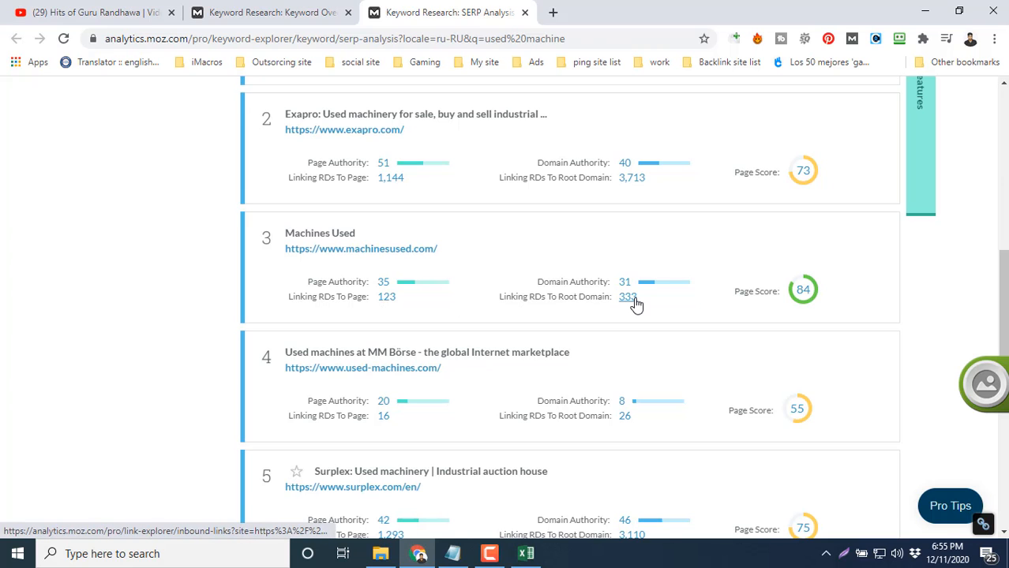
pyautogui.scroll(-2, 636, 305)
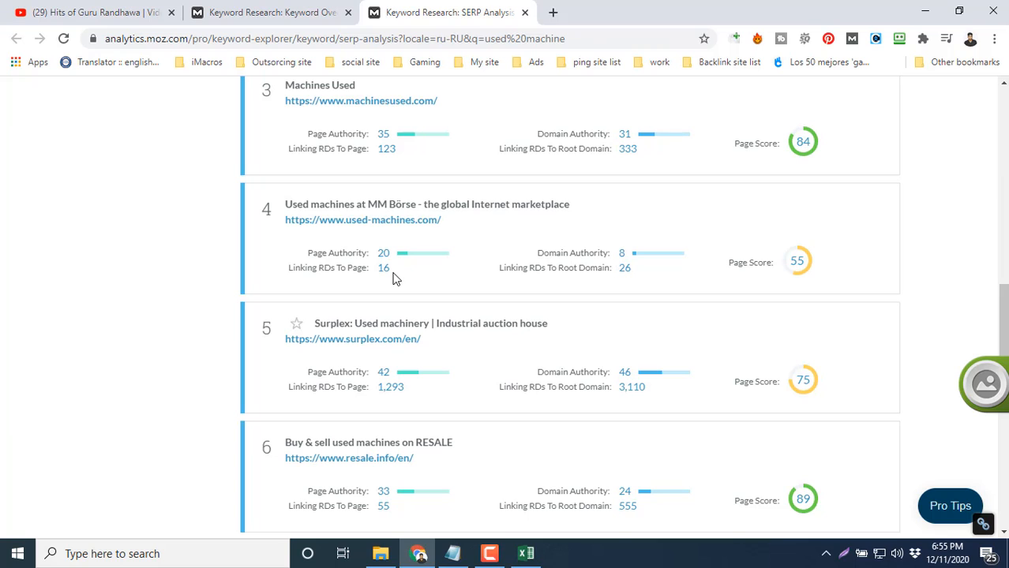
pyautogui.click(526, 555)
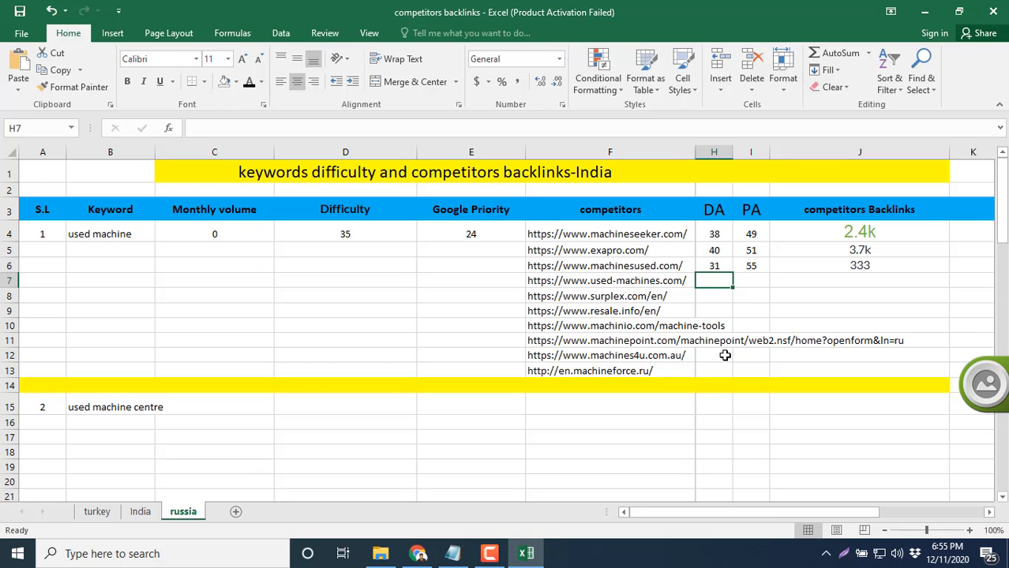
pyautogui.click(723, 294)
pyautogui.click(718, 280)
pyautogui.write('8')
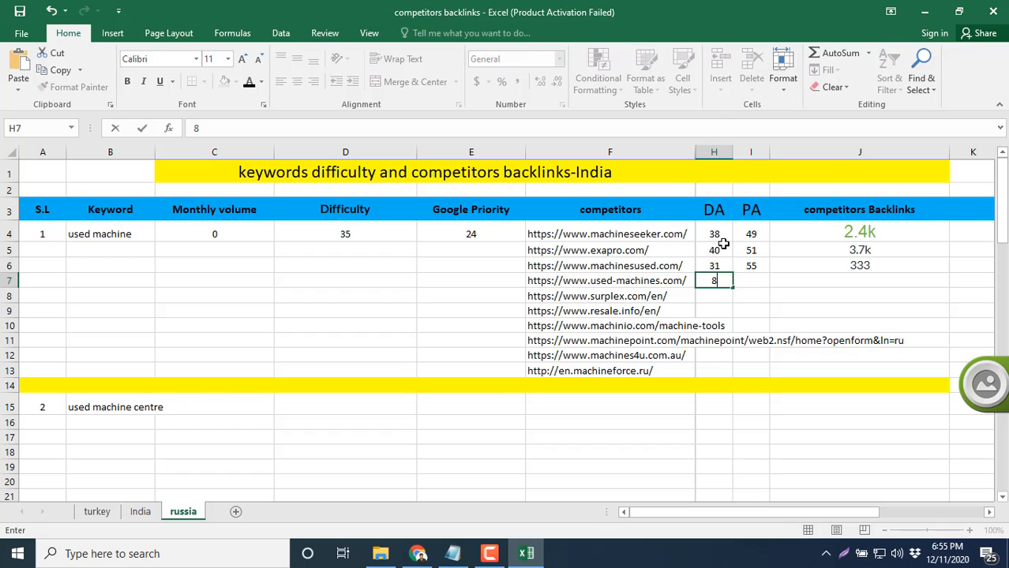
pyautogui.click(754, 281)
pyautogui.write('20')
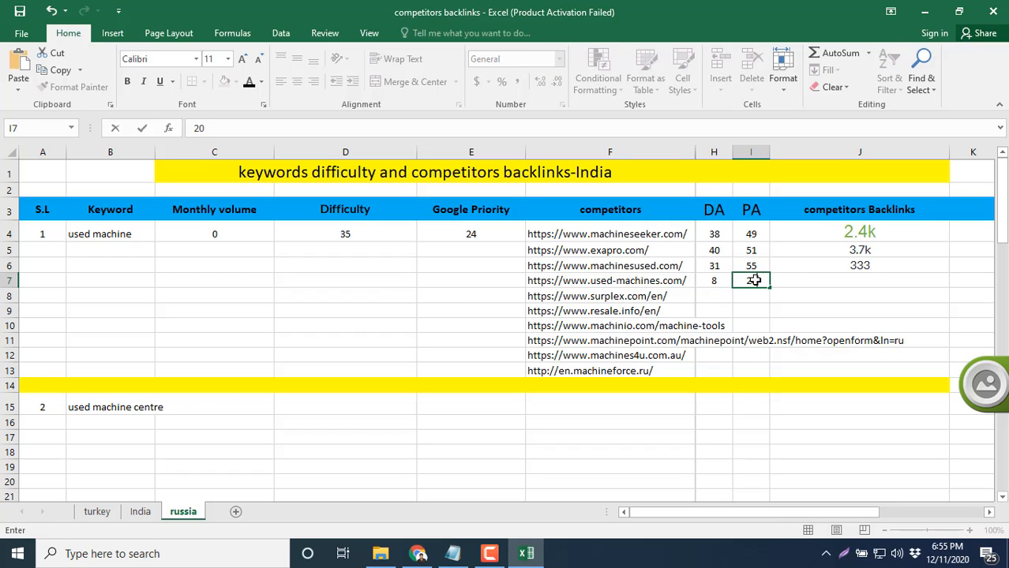
# Enter 26 as the backlinks figure for used-machines.com in cell J7 and save the workbook
pyautogui.click(805, 284)
pyautogui.write('26')
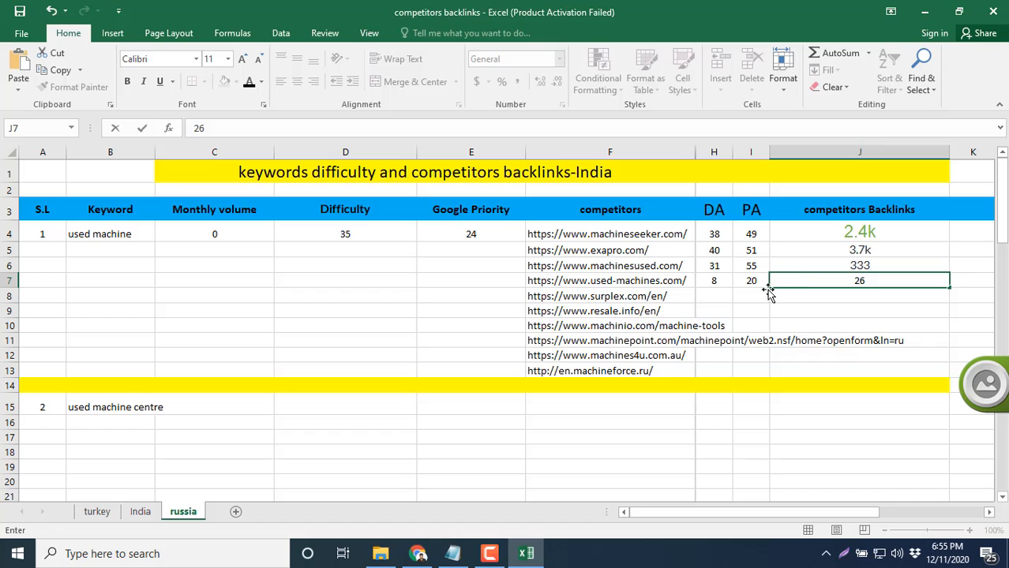
pyautogui.click(714, 297)
pyautogui.hotkey('ctrl', 's')
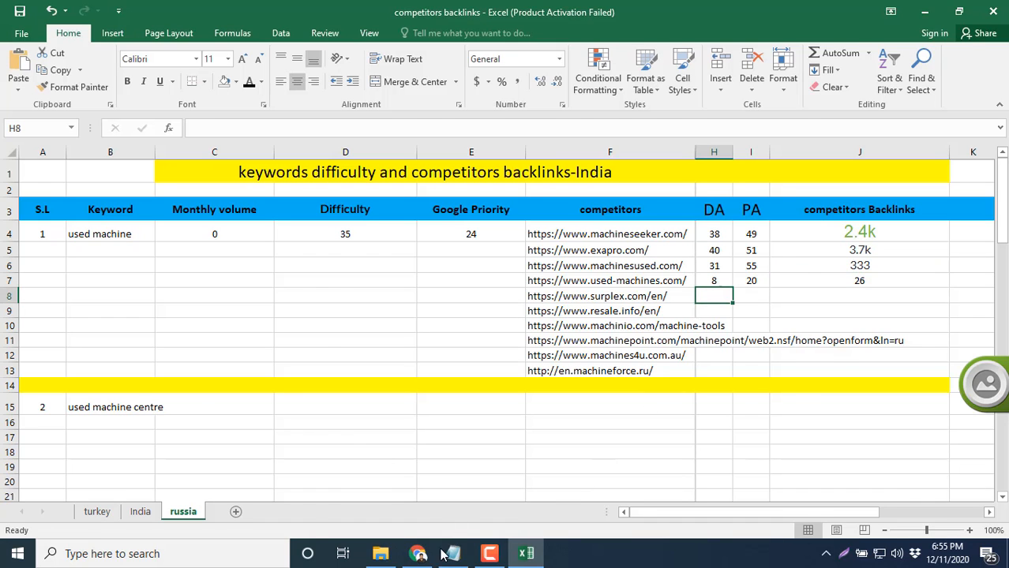
# Switch to the browser and open Surplex's root-domain inbound links from Moz's SERP analysis in a new tab
pyautogui.click(417, 553)
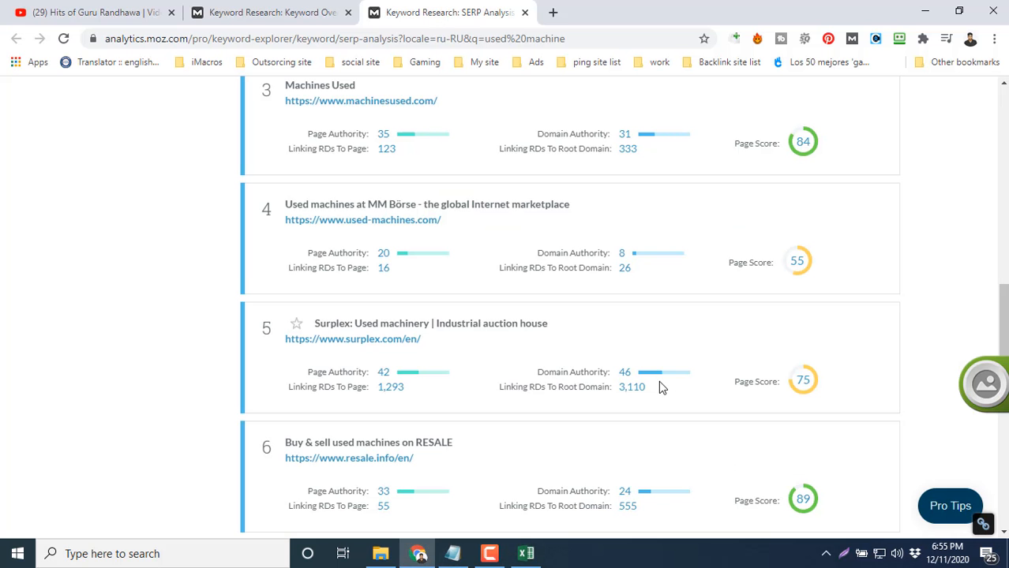
pyautogui.scroll(-1, 631, 355)
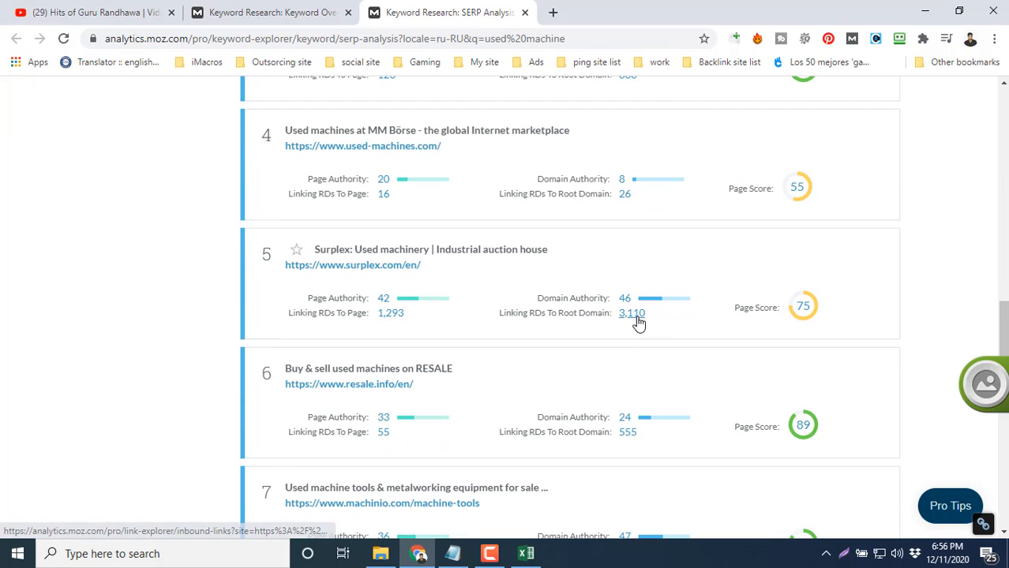
pyautogui.keyDown('ctrl'); pyautogui.click(636, 316); pyautogui.keyUp('ctrl')
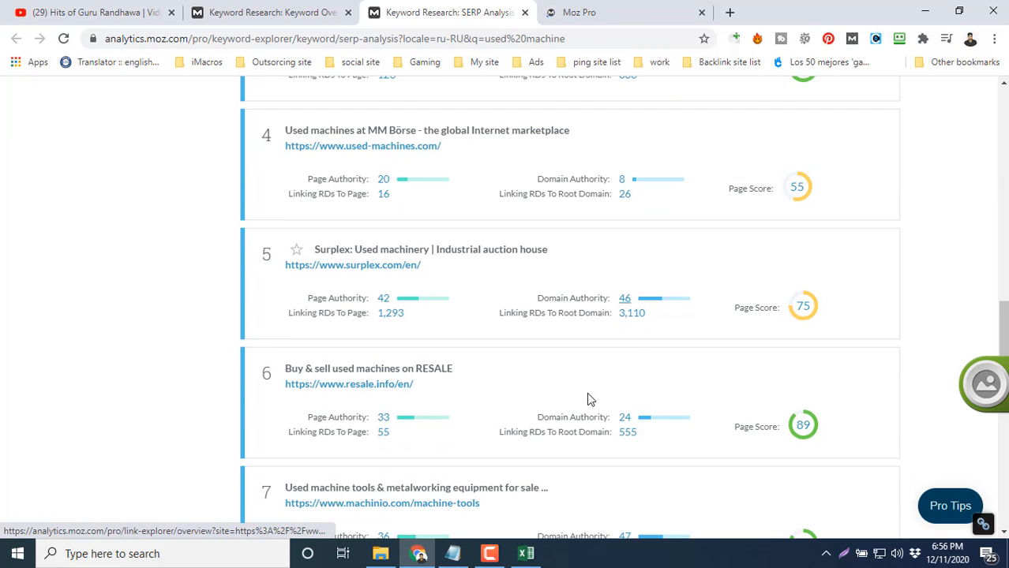
# In Excel row 8, enter DA 46, PA 42 and 3.1k backlinks for surplex.com
pyautogui.click(521, 555)
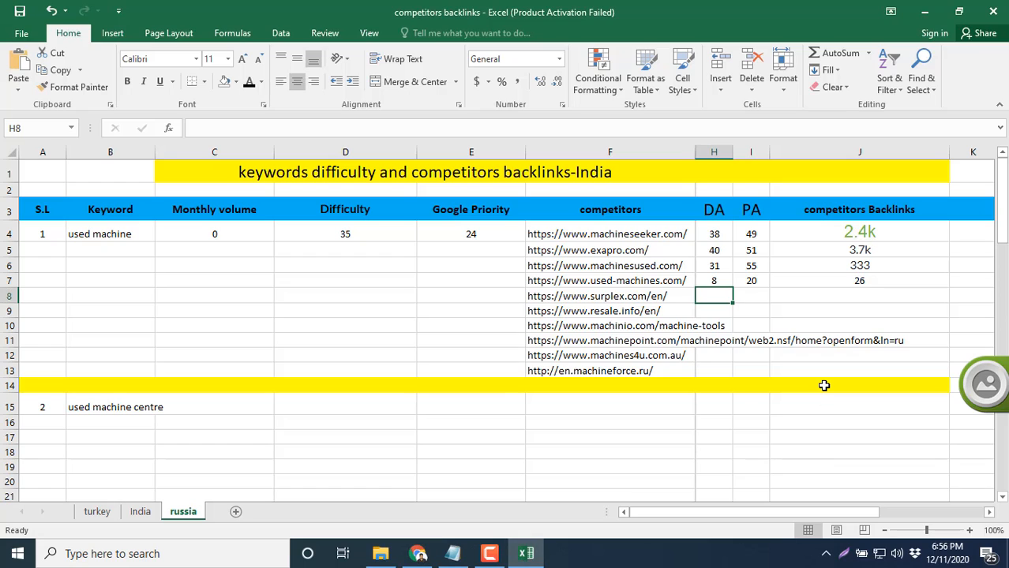
pyautogui.write('46')
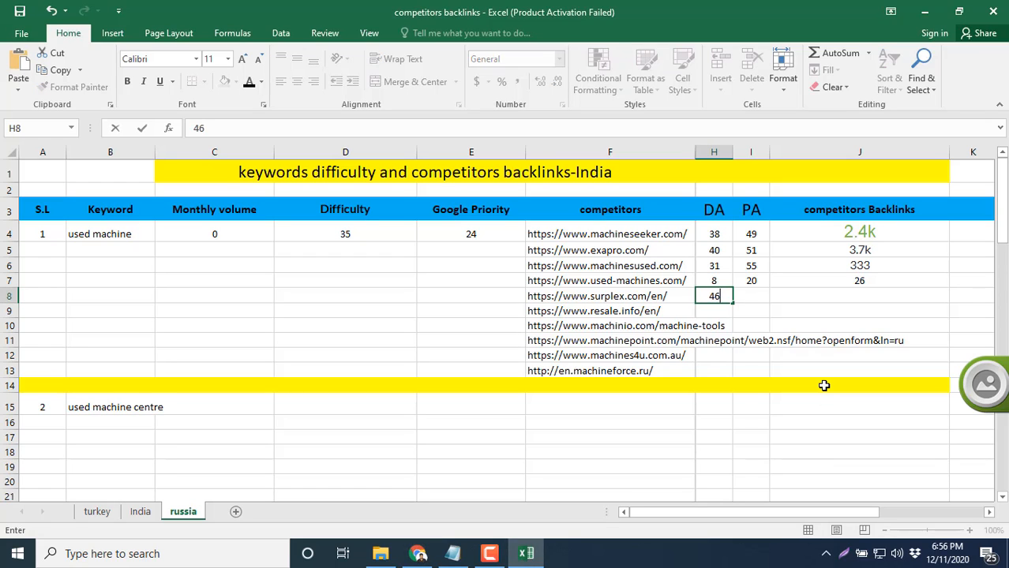
pyautogui.click(760, 292)
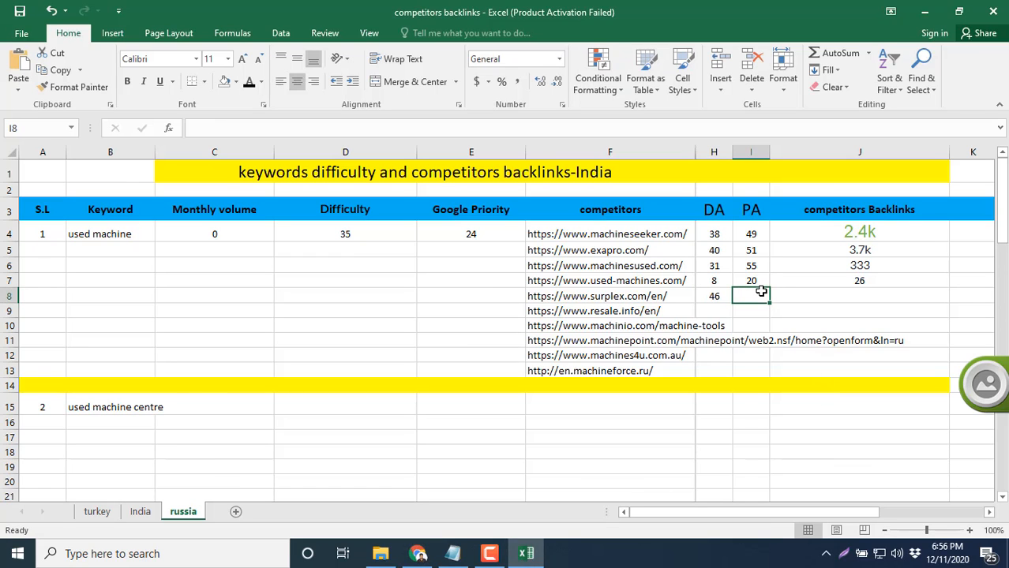
pyautogui.write('42')
pyautogui.click(814, 293)
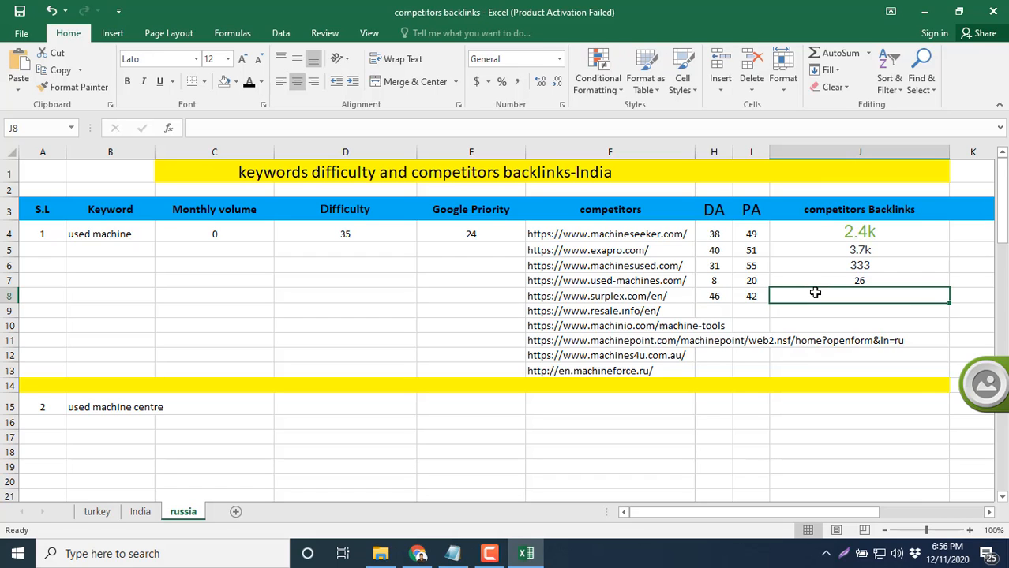
pyautogui.write('3.1k')
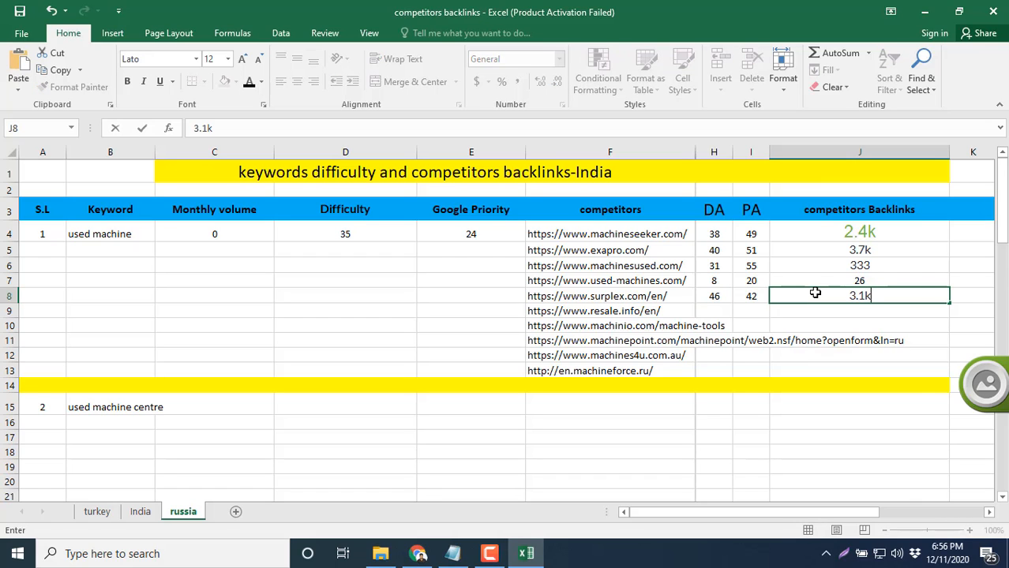
pyautogui.hotkey('ctrl', 'Return')
# Check Surplex's linking domains on its inbound links page in the browser, and close that page to return to the SERP analysis
pyautogui.click(417, 554)
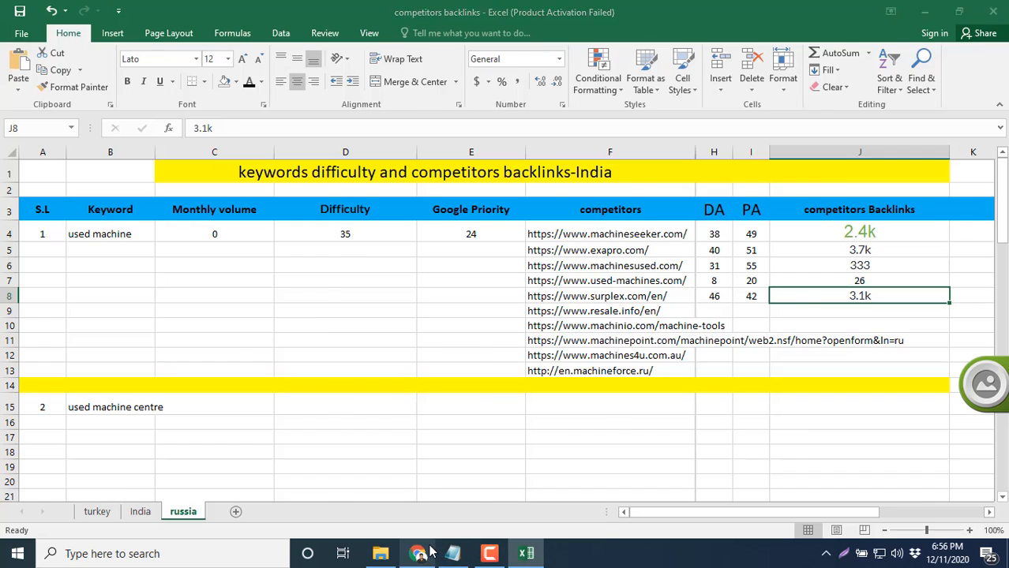
pyautogui.click(553, 13)
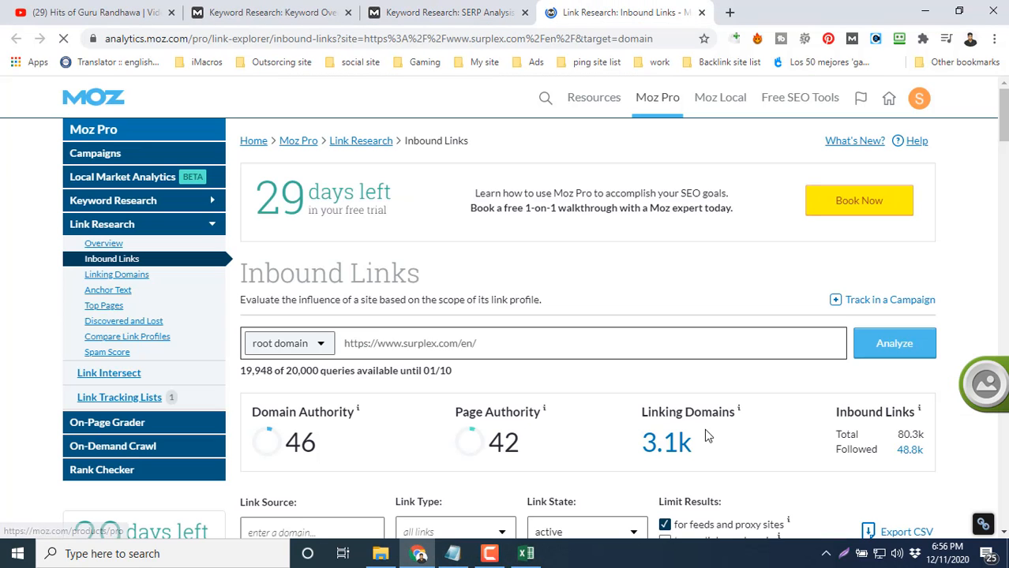
pyautogui.click(700, 13)
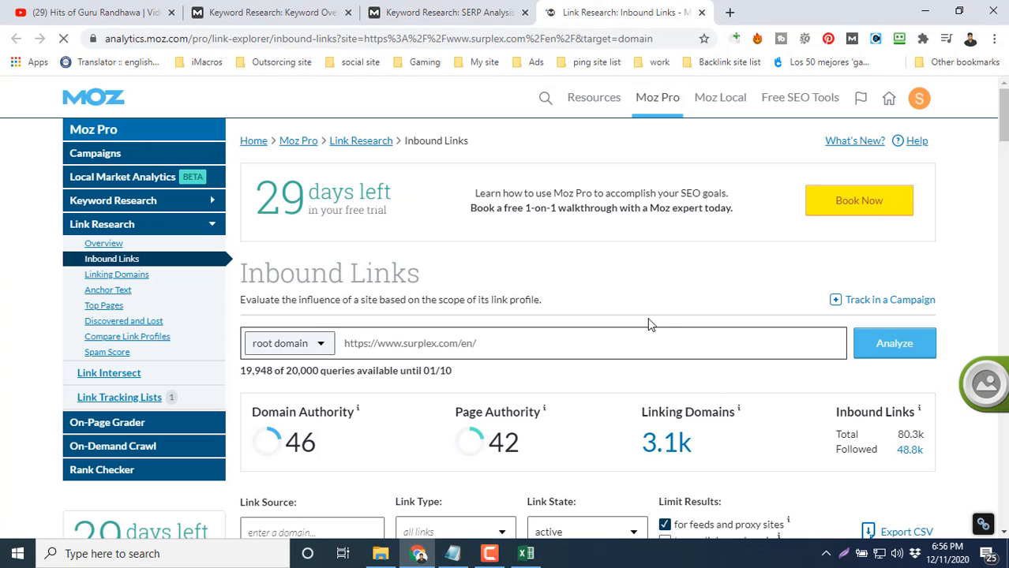
pyautogui.scroll(-1, 658, 399)
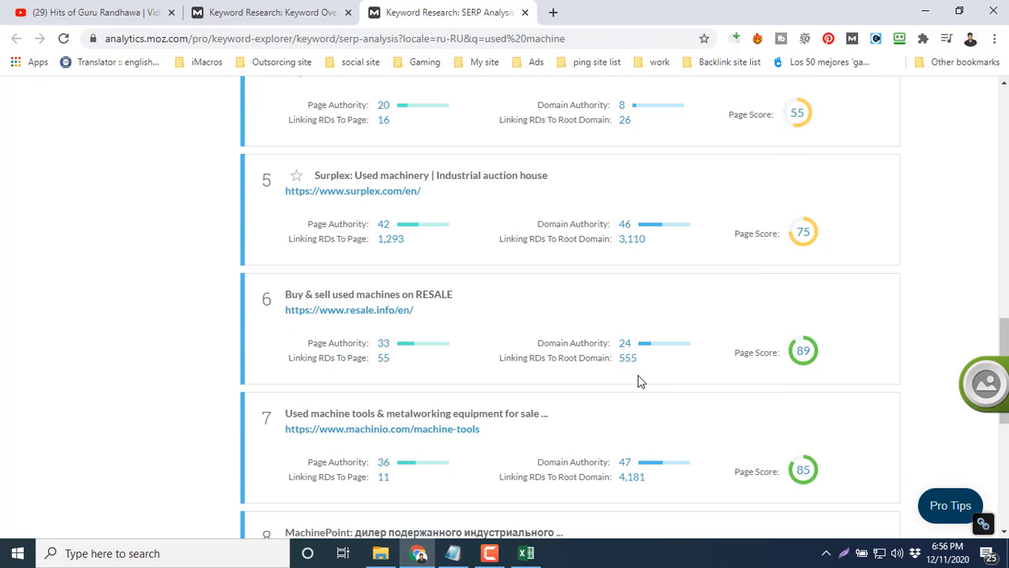
# In Excel row 9, enter DA 24, PA 33 and 555 backlinks for resale.info
pyautogui.click(525, 553)
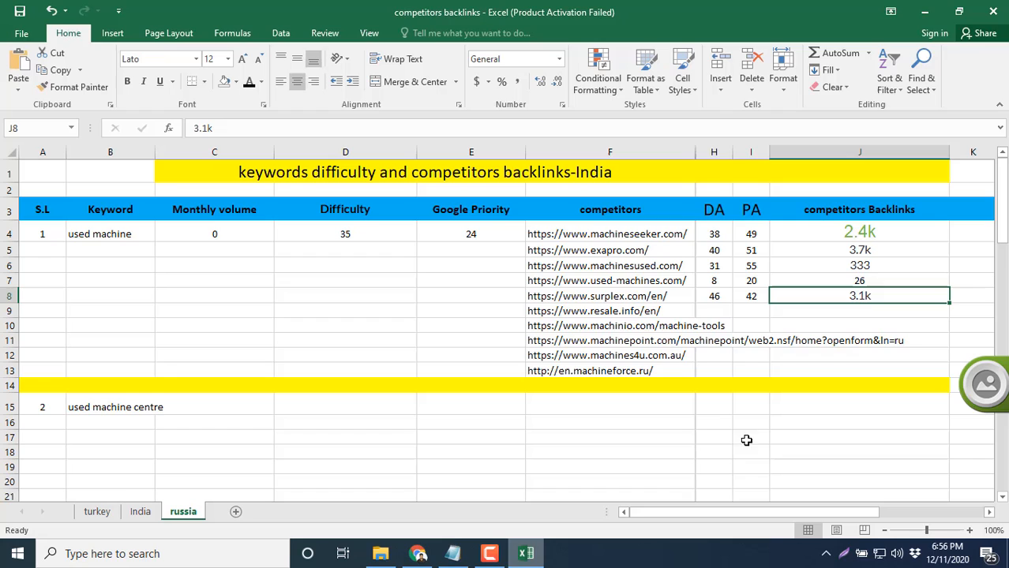
pyautogui.click(721, 322)
pyautogui.click(720, 308)
pyautogui.write('24')
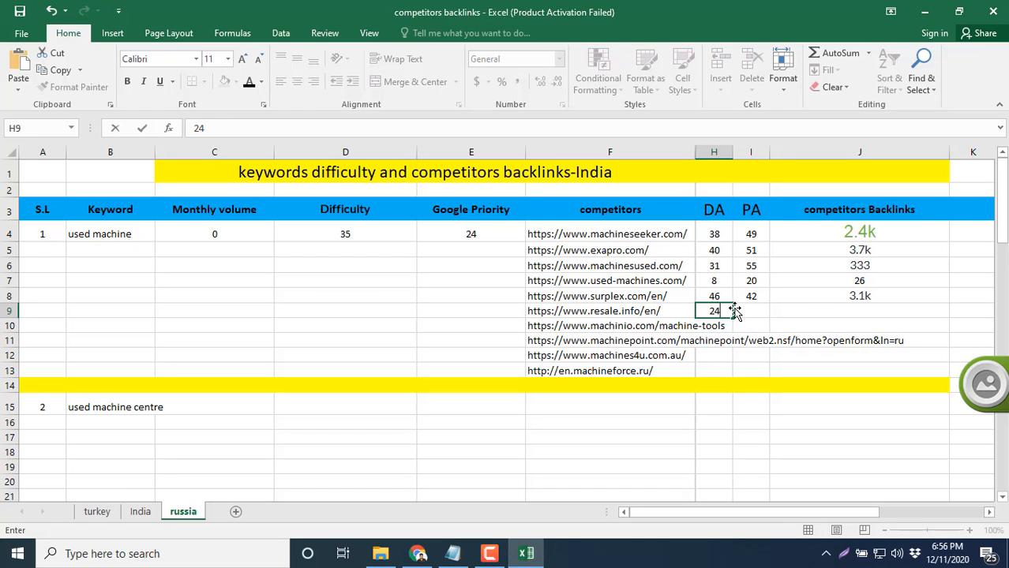
pyautogui.click(744, 310)
pyautogui.write('33')
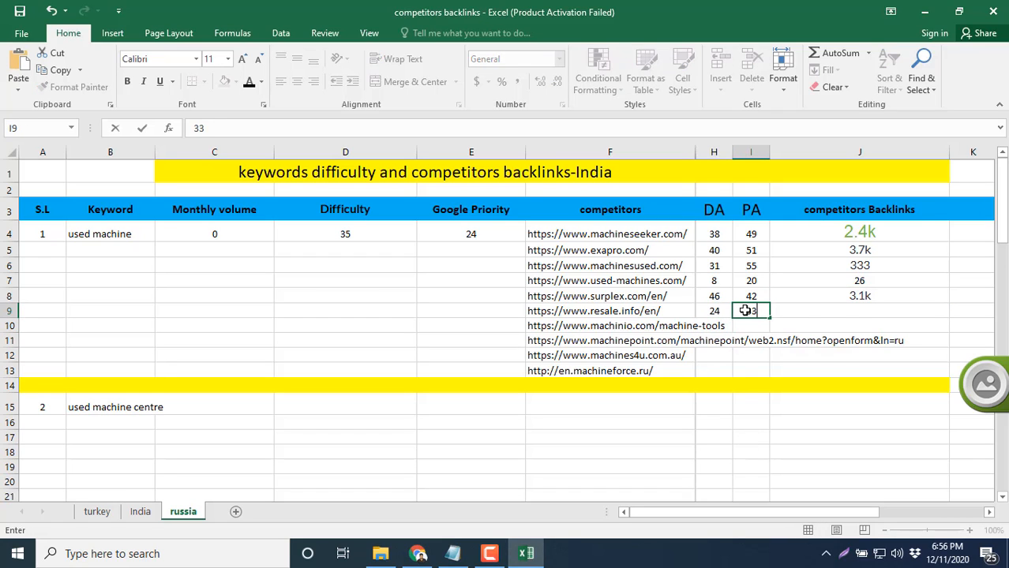
pyautogui.click(857, 310)
pyautogui.write('555')
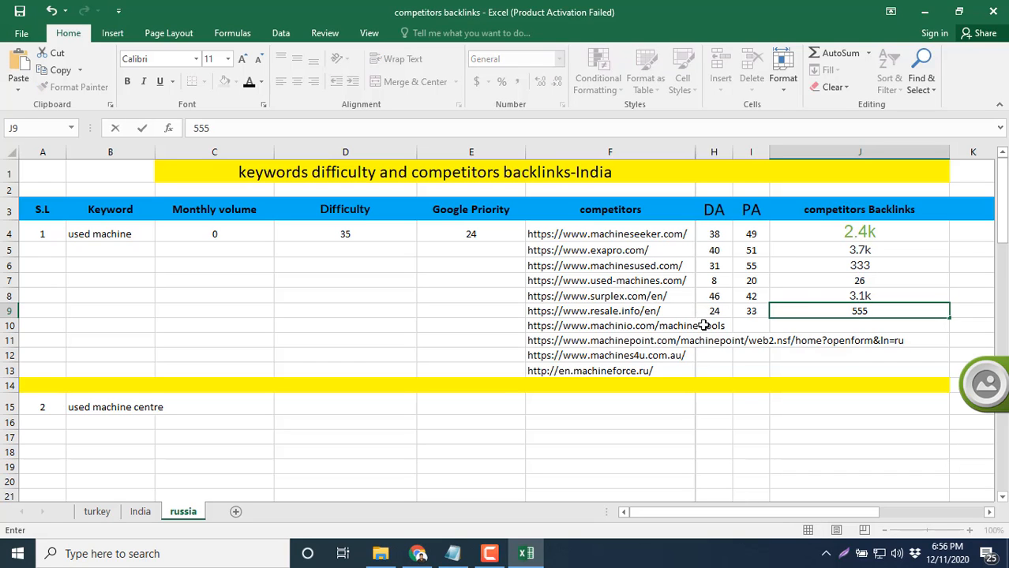
pyautogui.click(705, 326)
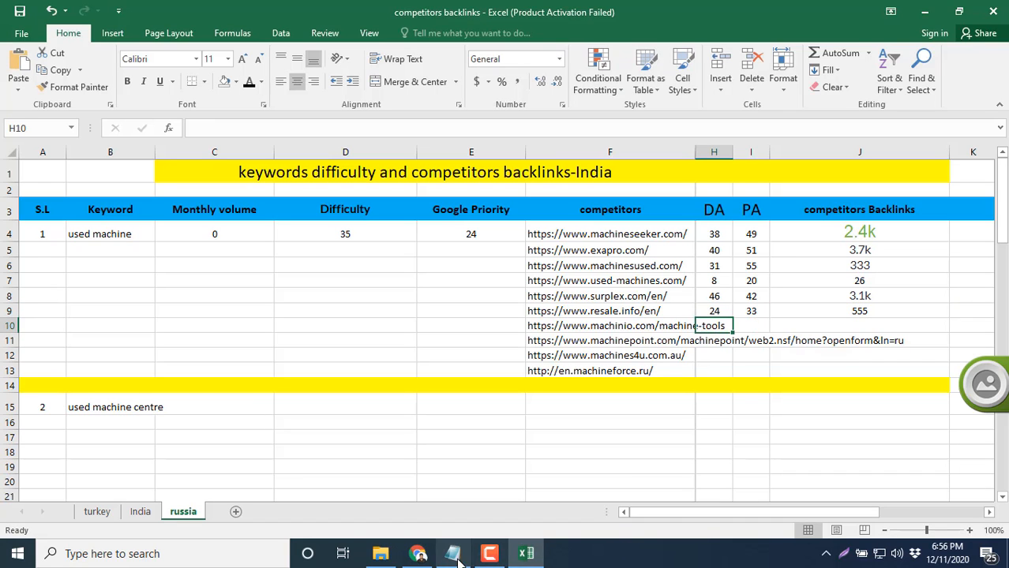
# Switch to the browser and open Machinio's root-domain inbound links from the SERP analysis in a new tab
pyautogui.click(417, 554)
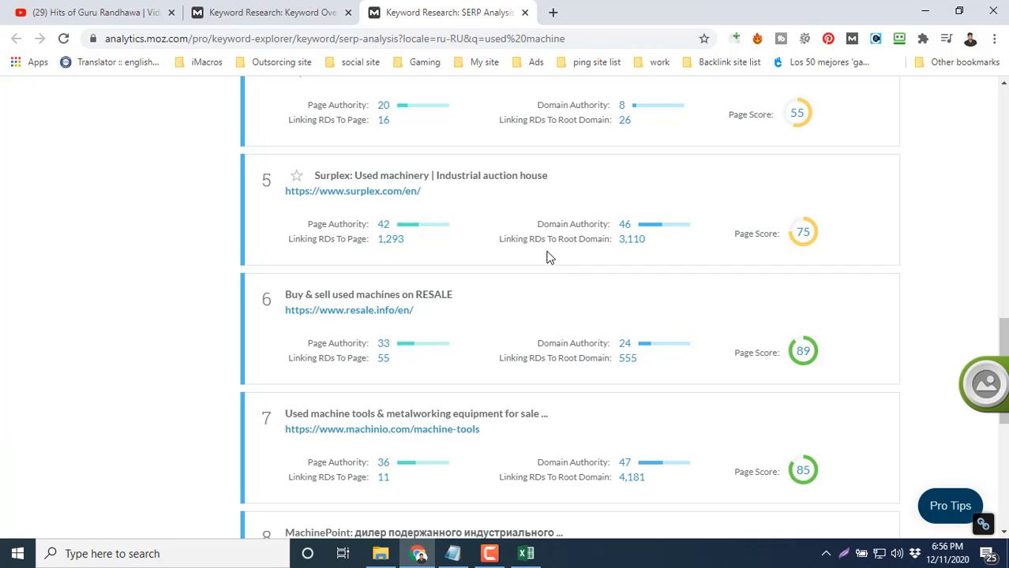
pyautogui.scroll(-1, 561, 376)
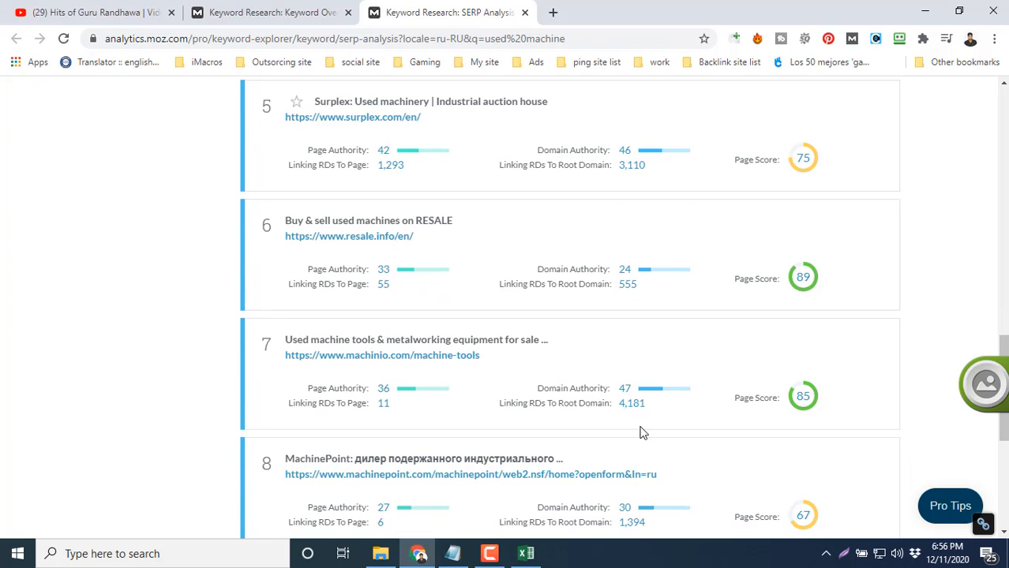
pyautogui.middleClick(632, 404)
pyautogui.scroll(-1, 592, 404)
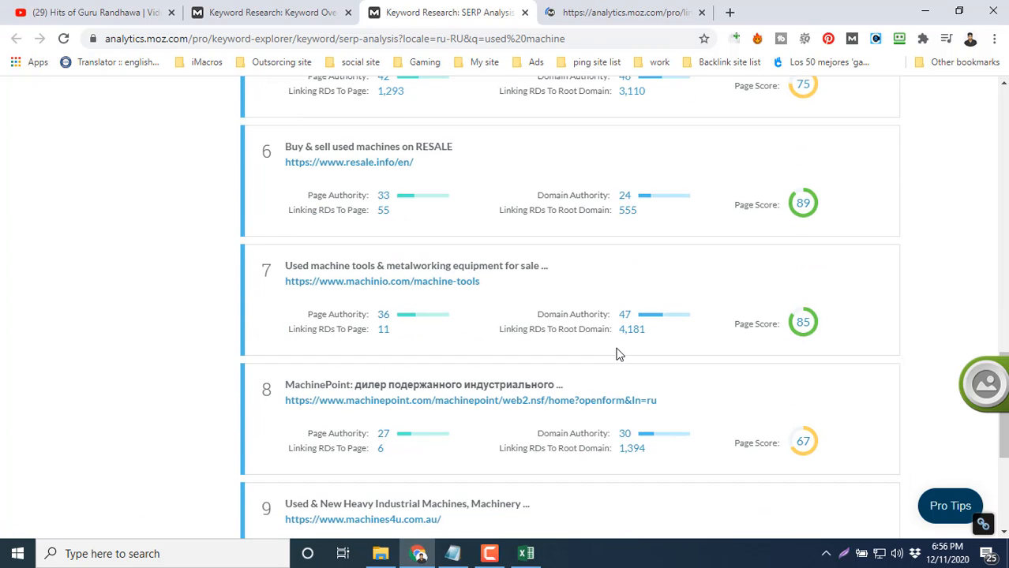
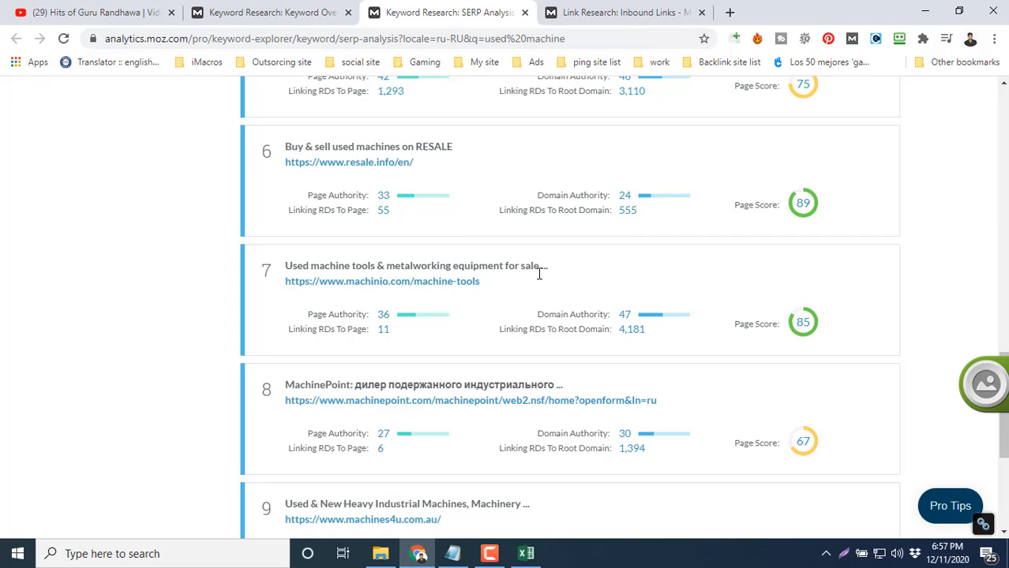
pyautogui.click(490, 553)
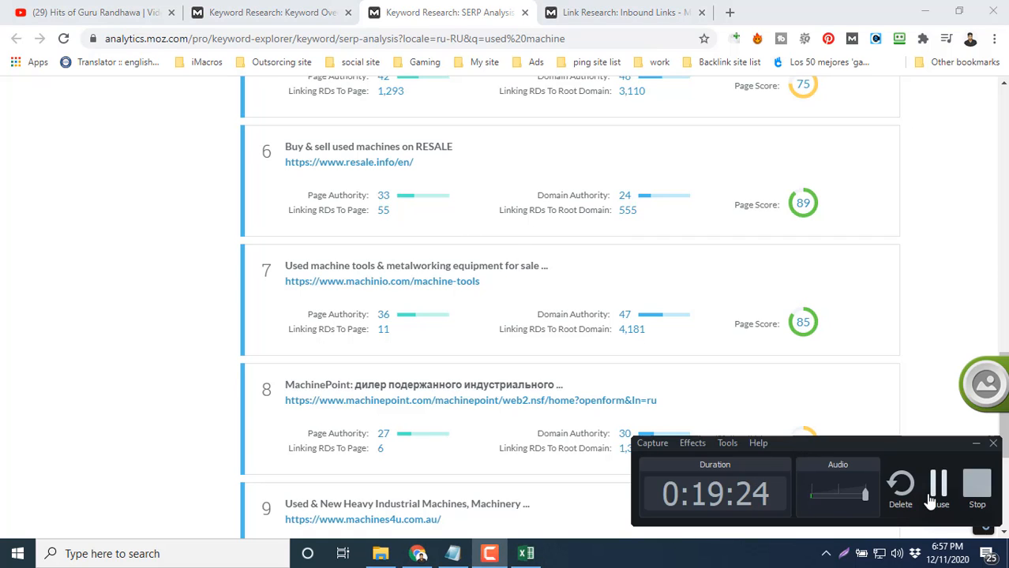
pyautogui.click(534, 552)
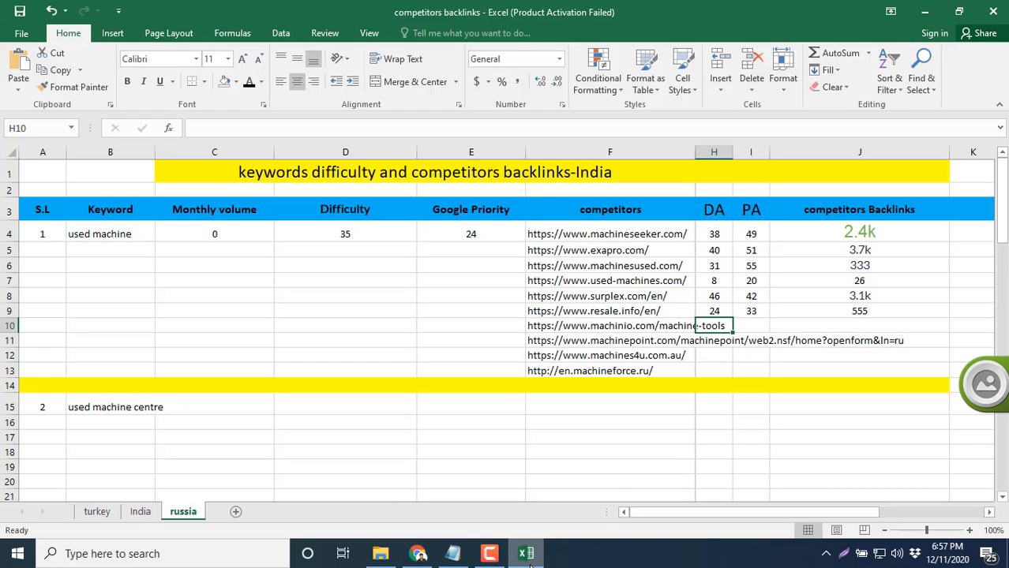
pyautogui.click(529, 558)
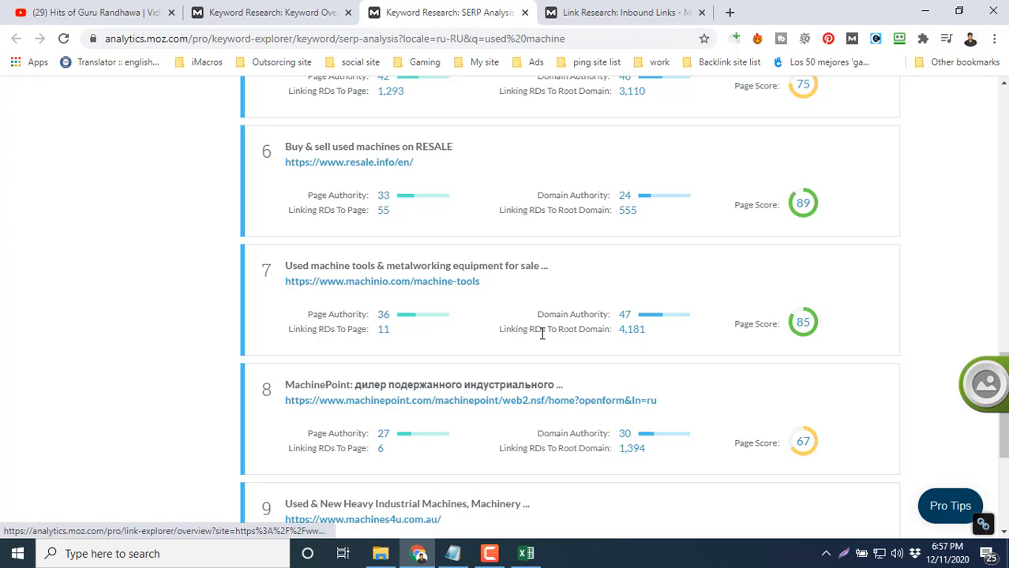
# In Excel, enter Machinio's DA, 47, in cell H10 and its PA, 36, in I10
pyautogui.click(525, 555)
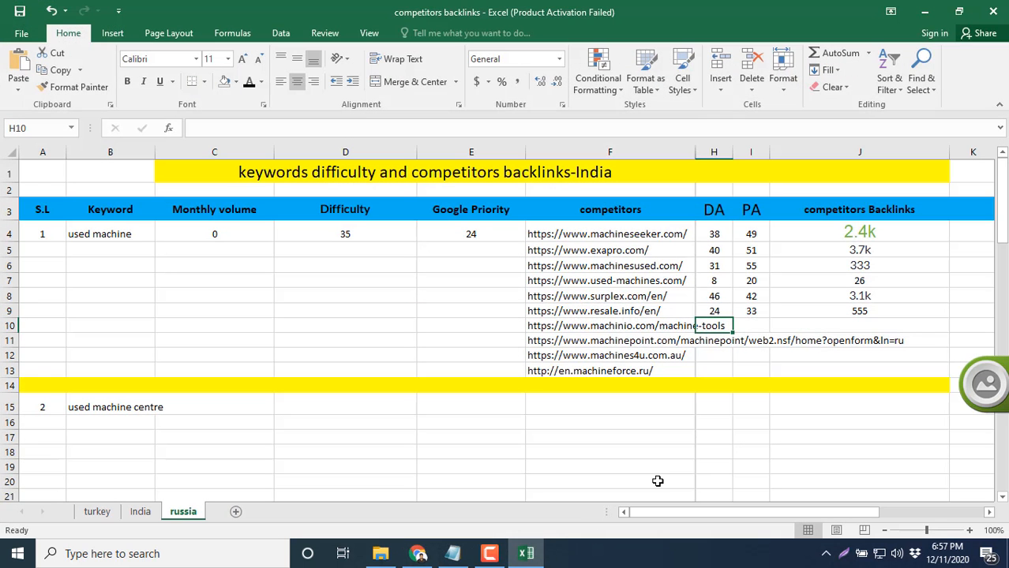
pyautogui.write('47')
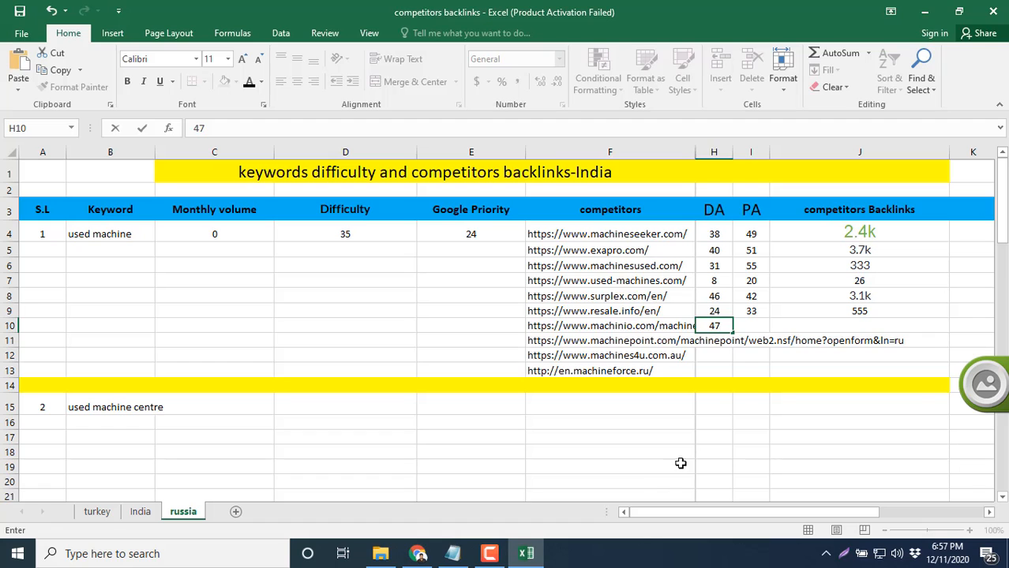
pyautogui.click(753, 323)
pyautogui.write('36')
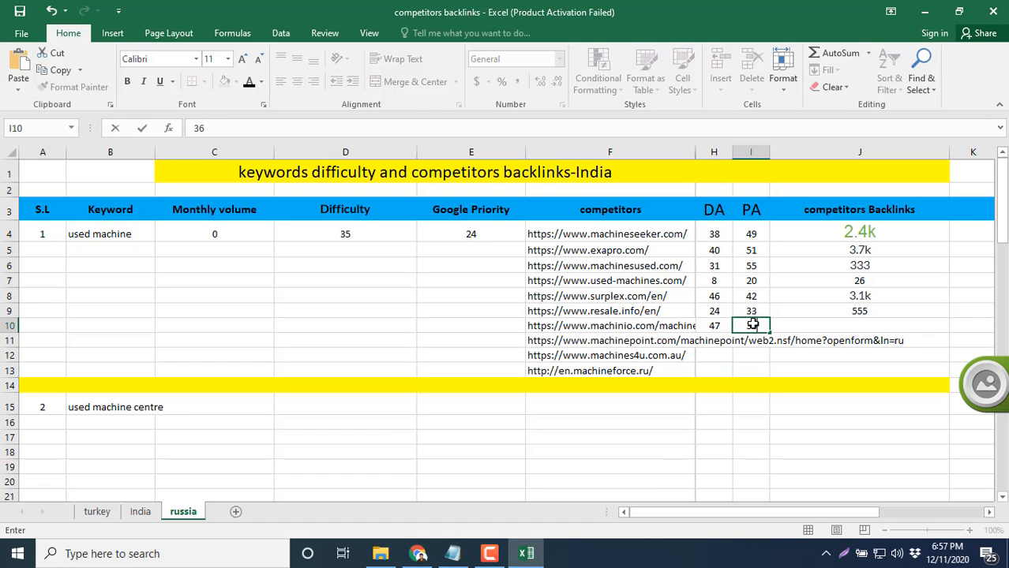
# Look up Machinio's linking domains on its inbound links page in the browser and enter 4.2k in Excel cell J10
pyautogui.click(808, 322)
pyautogui.click(417, 554)
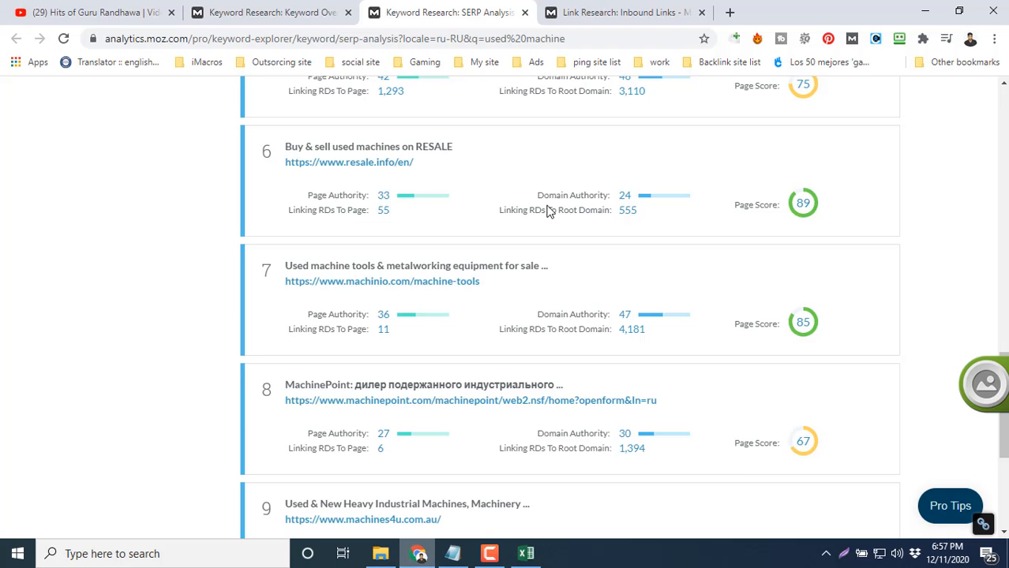
pyautogui.click(619, 12)
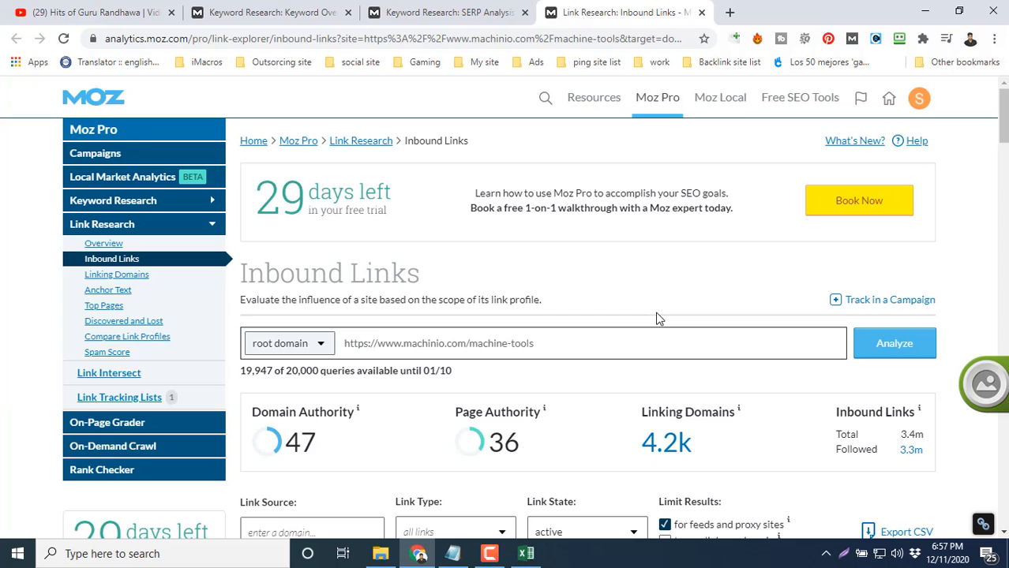
pyautogui.click(525, 553)
pyautogui.write('40')
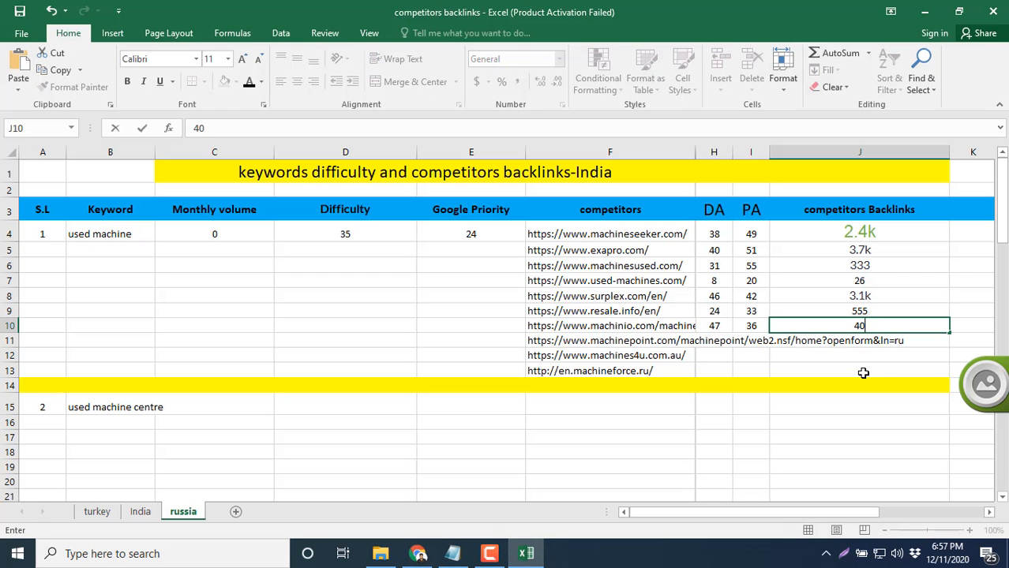
pyautogui.write('2k')
pyautogui.hotkey('ctrl', 'Return')
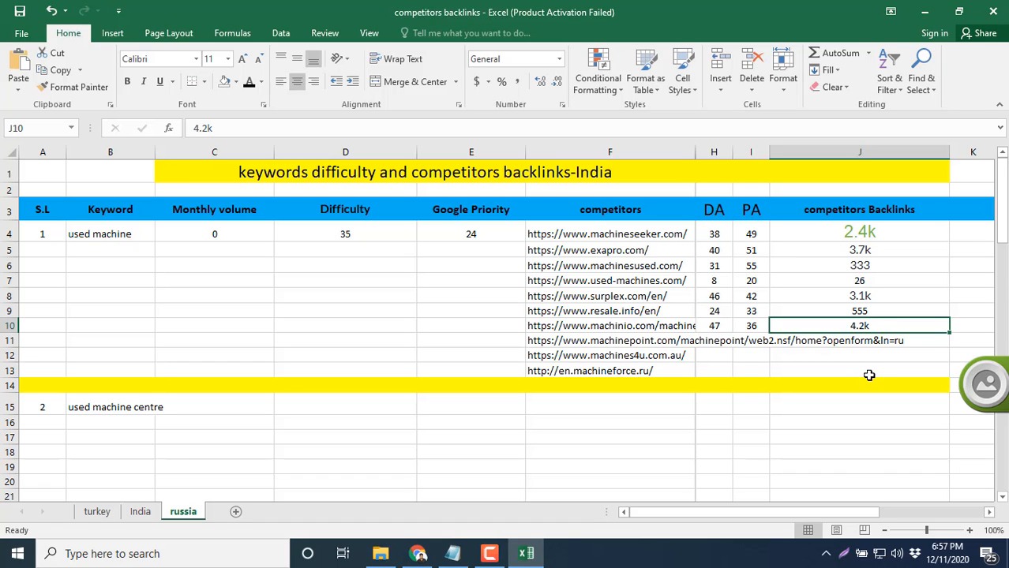
# In the browser, close Machinio's inbound links page and open MachinePoint's root-domain inbound links in a new tab, returning to Excel
pyautogui.click(417, 554)
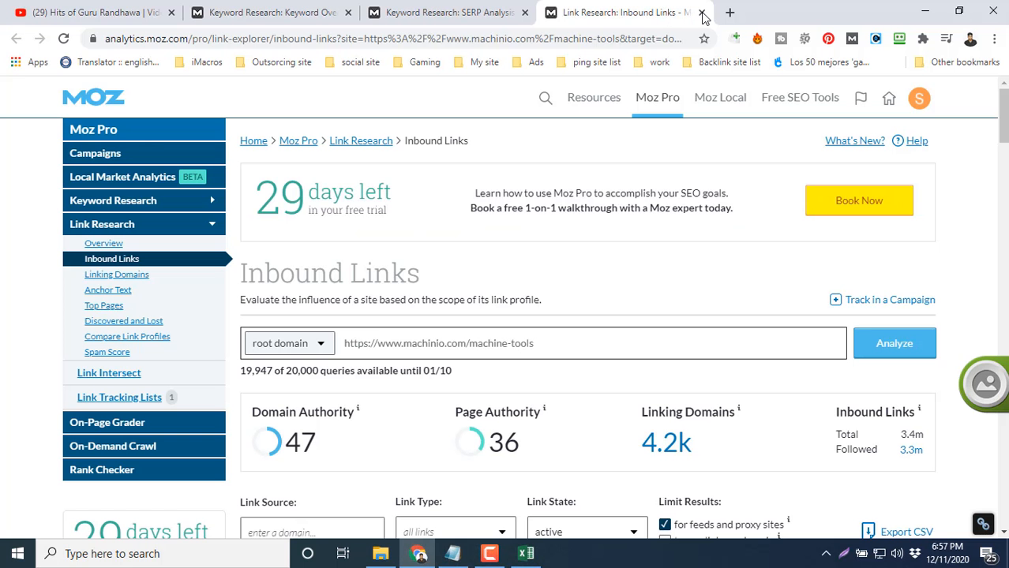
pyautogui.click(701, 12)
pyautogui.scroll(-2, 631, 343)
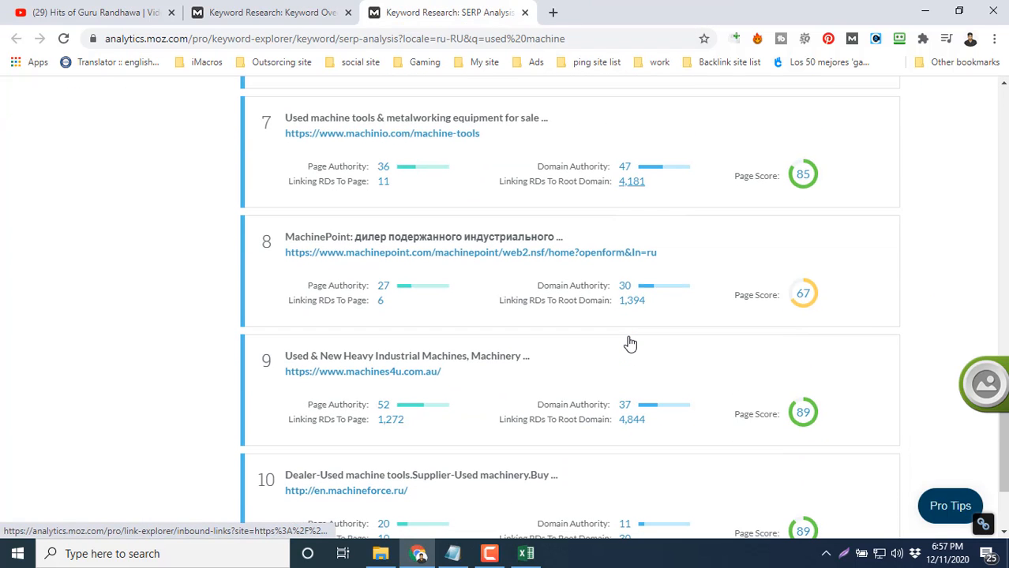
pyautogui.middleClick(635, 301)
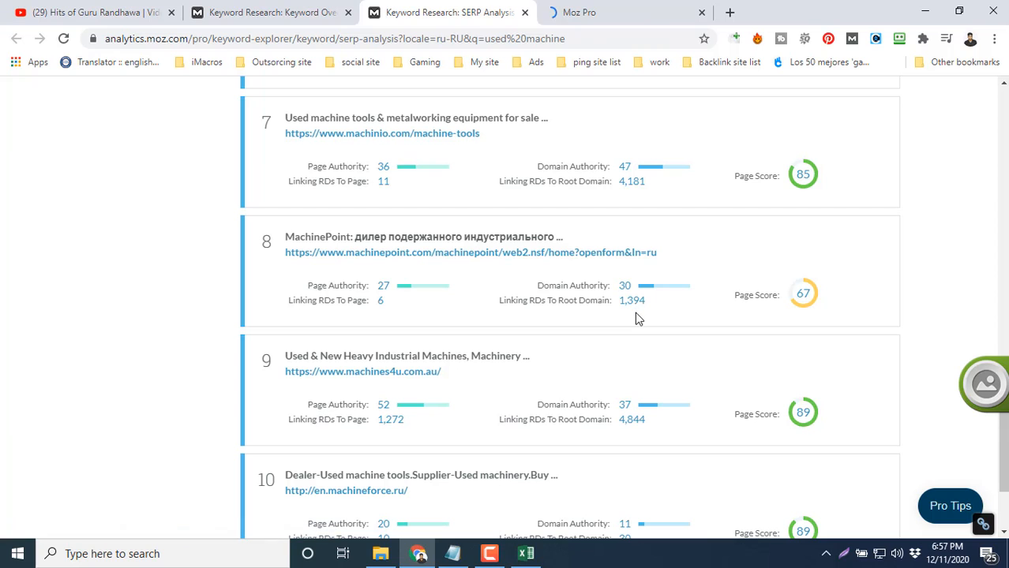
pyautogui.click(521, 555)
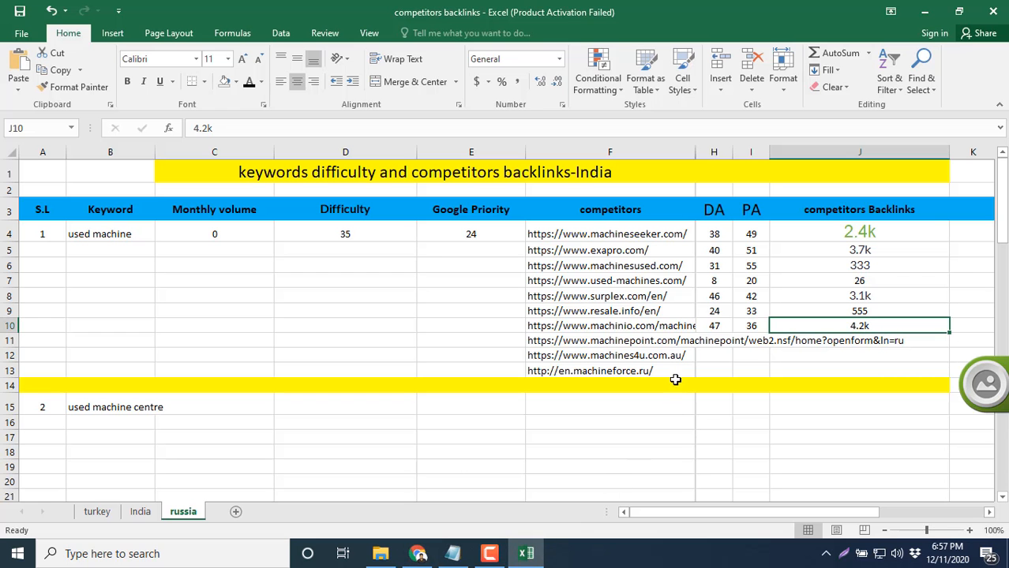
# Enter MachinePoint's DA, 30, in cell H11, its PA, 27, in I11, and its backlinks, 1.4k, in J11
pyautogui.click(710, 341)
pyautogui.write('30')
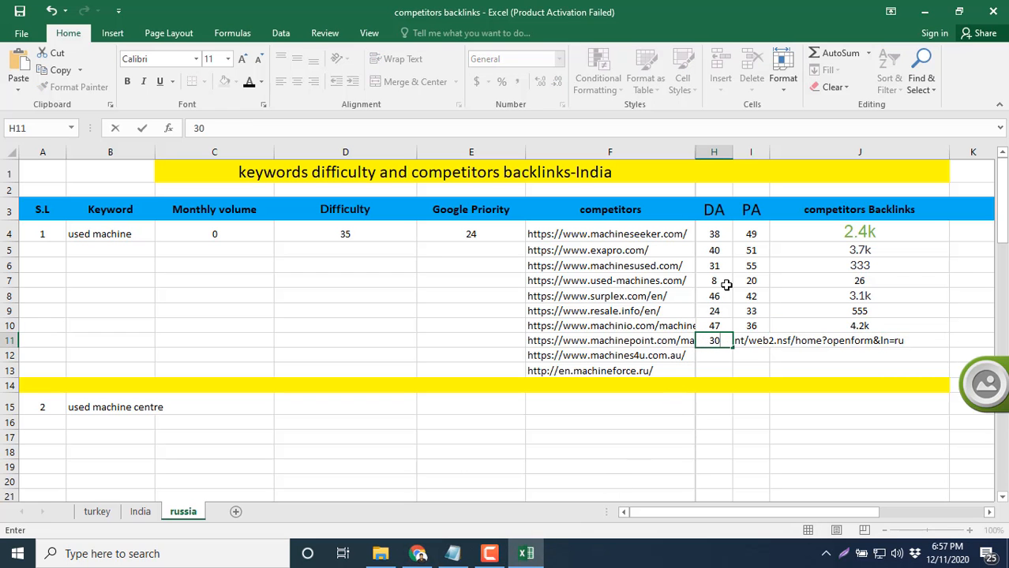
pyautogui.click(755, 343)
pyautogui.write('27')
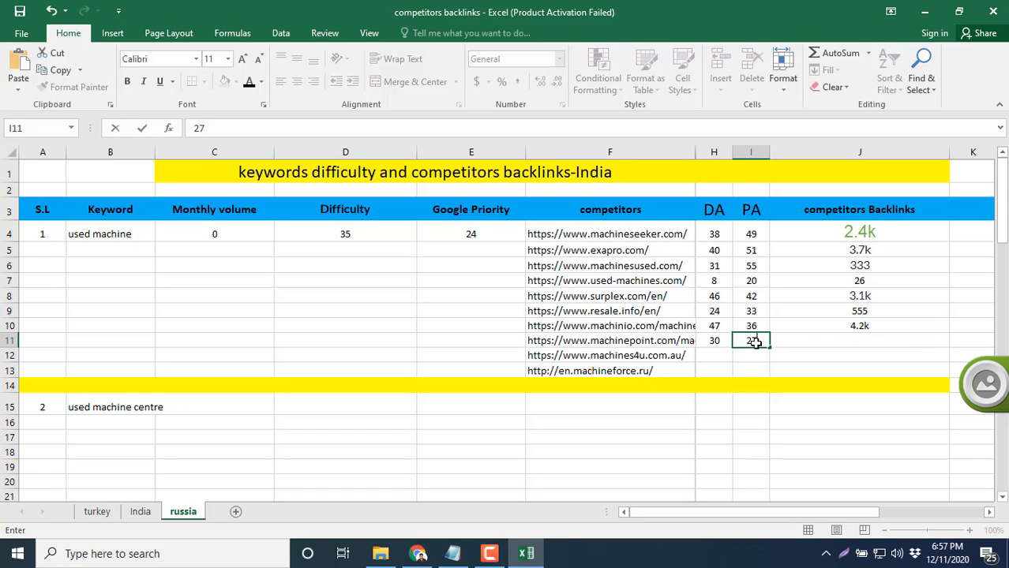
pyautogui.click(826, 342)
pyautogui.write('1.')
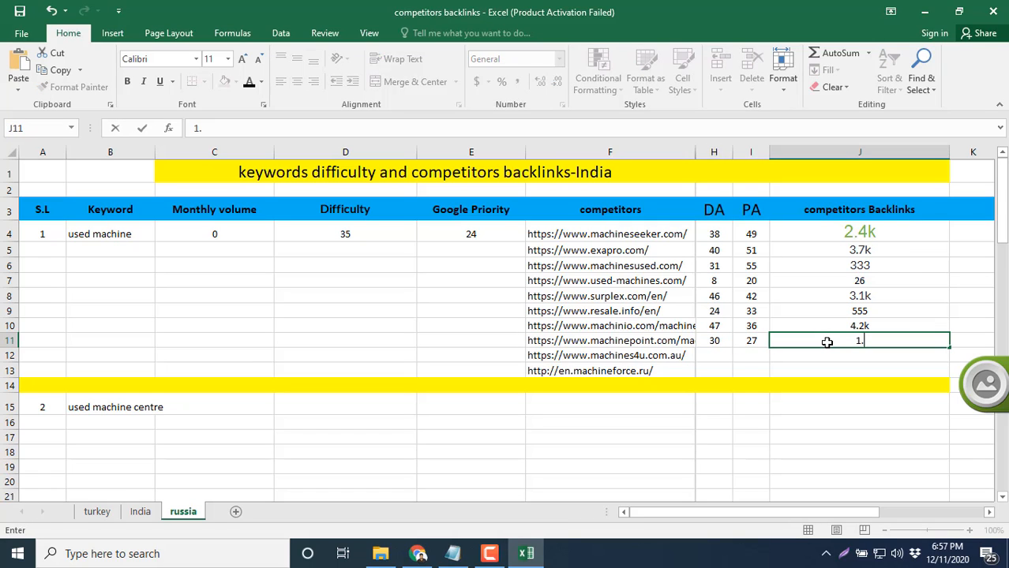
pyautogui.write('4kSS')
pyautogui.press('BackSpace')
pyautogui.press('BackSpace')
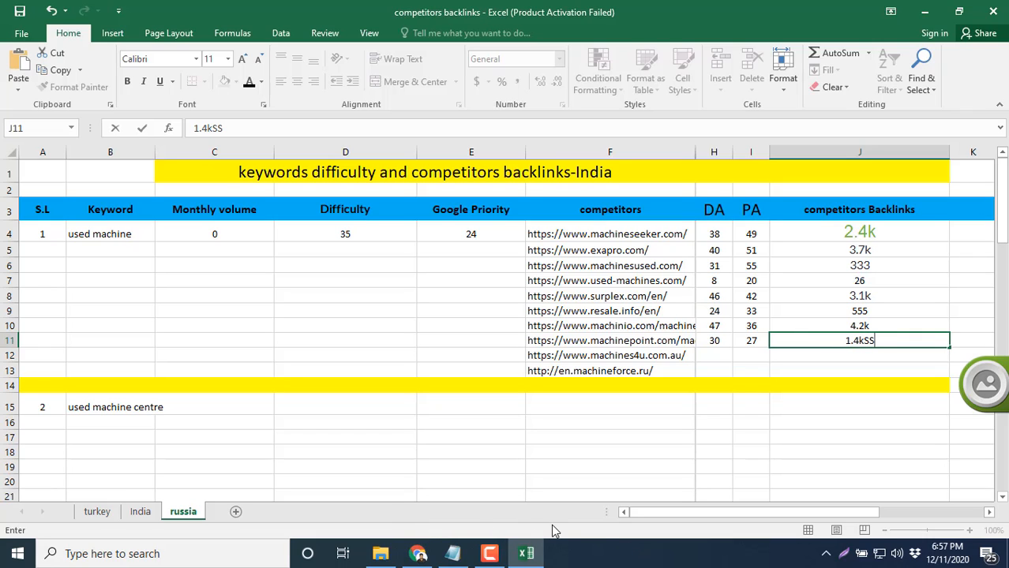
pyautogui.hotkey('ctrl', 'Return')
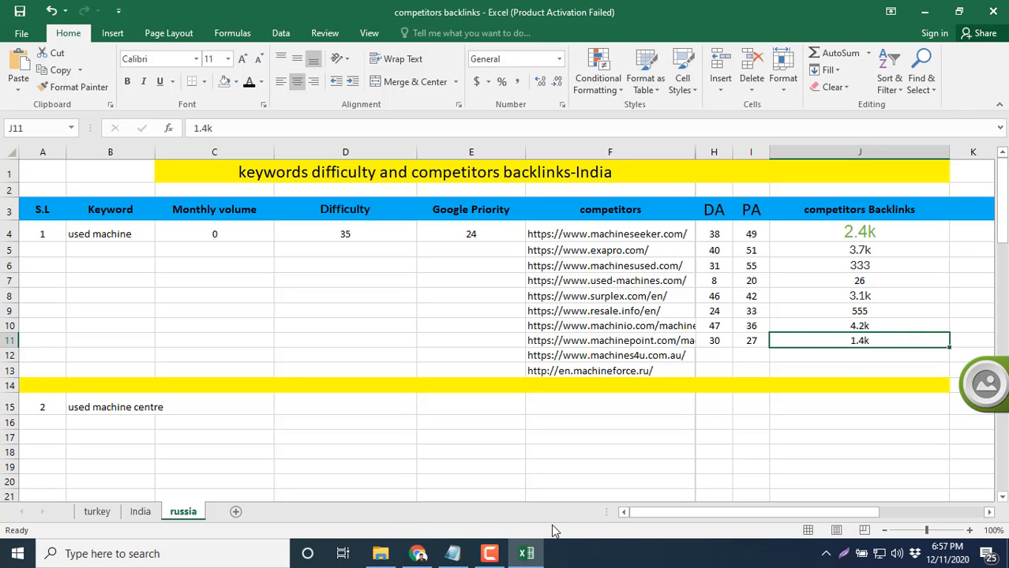
# In the browser, close MachinePoint's inbound links page and open the root-domain inbound links of machines4u.com.au in a new tab, returning to Excel
pyautogui.click(418, 553)
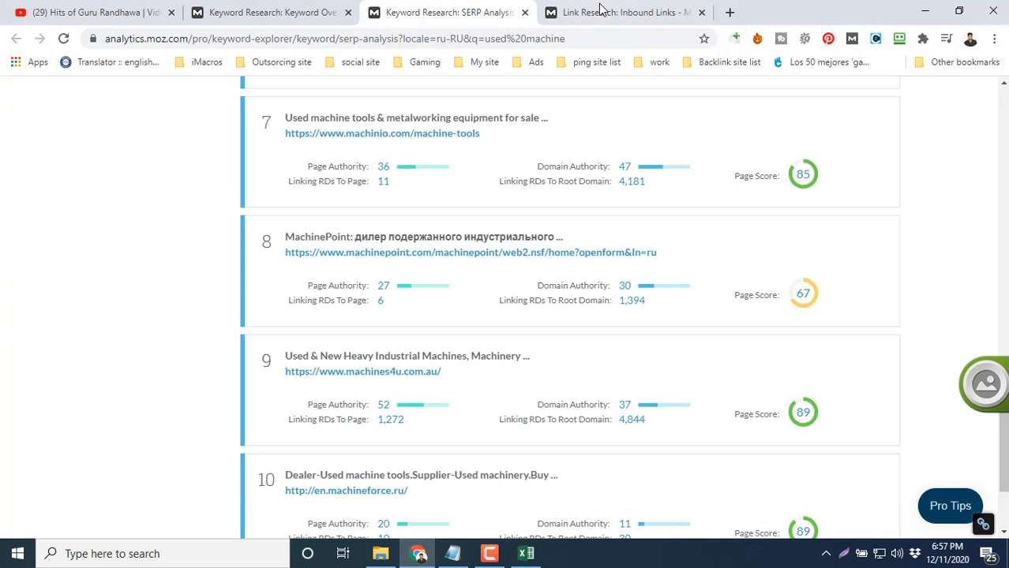
pyautogui.click(600, 12)
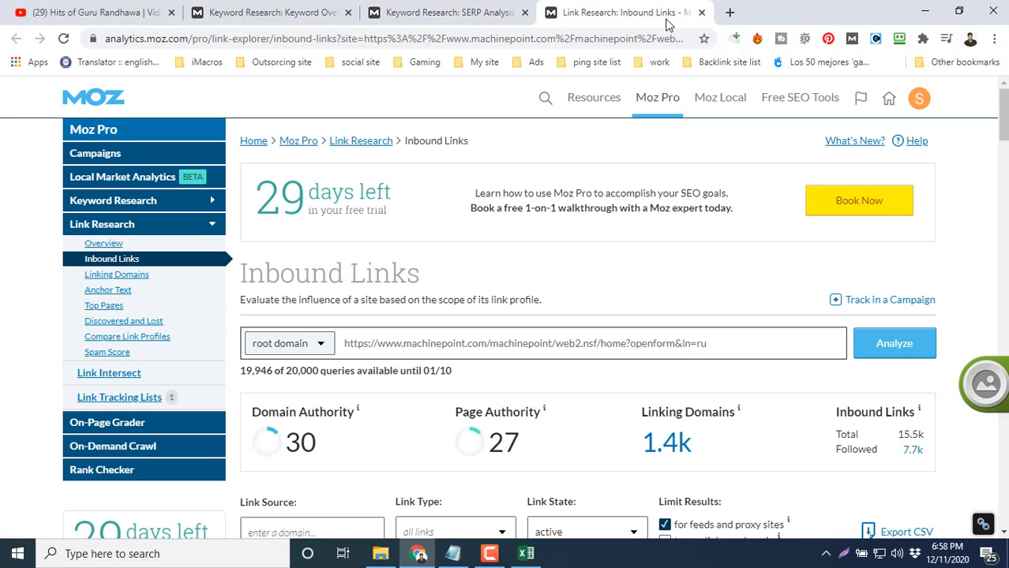
pyautogui.click(702, 11)
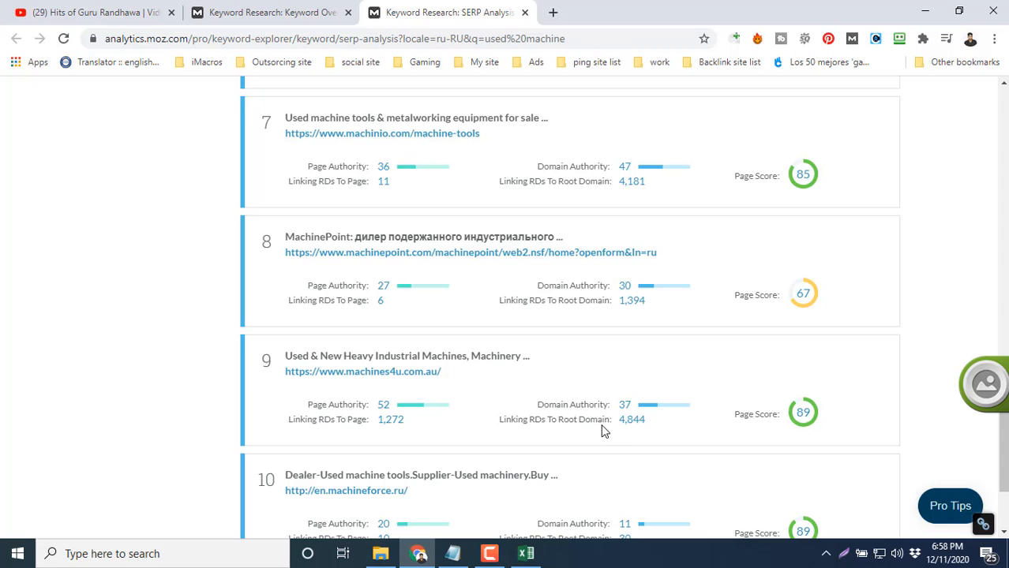
pyautogui.scroll(-1, 609, 431)
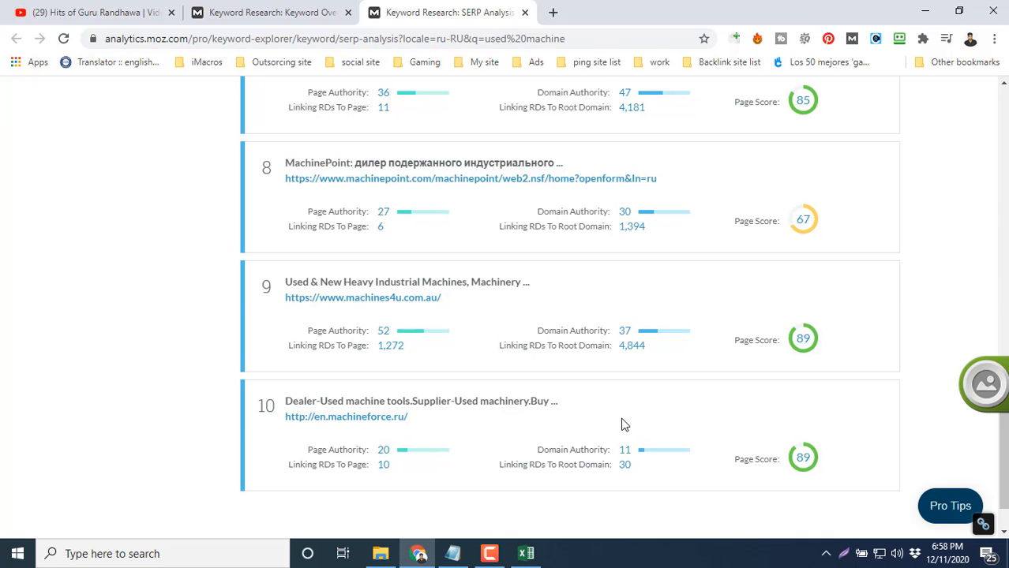
pyautogui.click(530, 558)
pyautogui.click(530, 558)
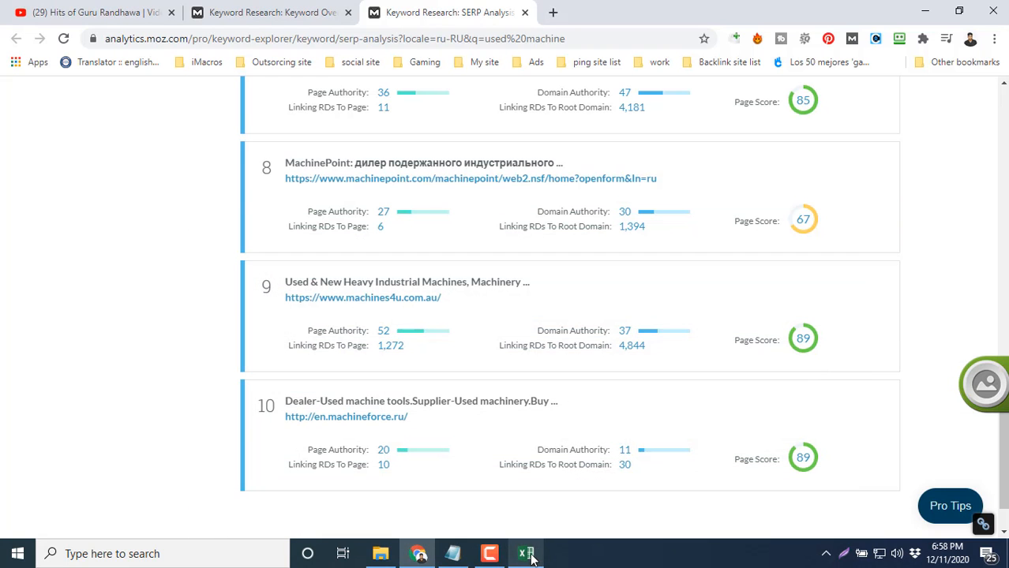
pyautogui.click(634, 345)
pyautogui.click(525, 555)
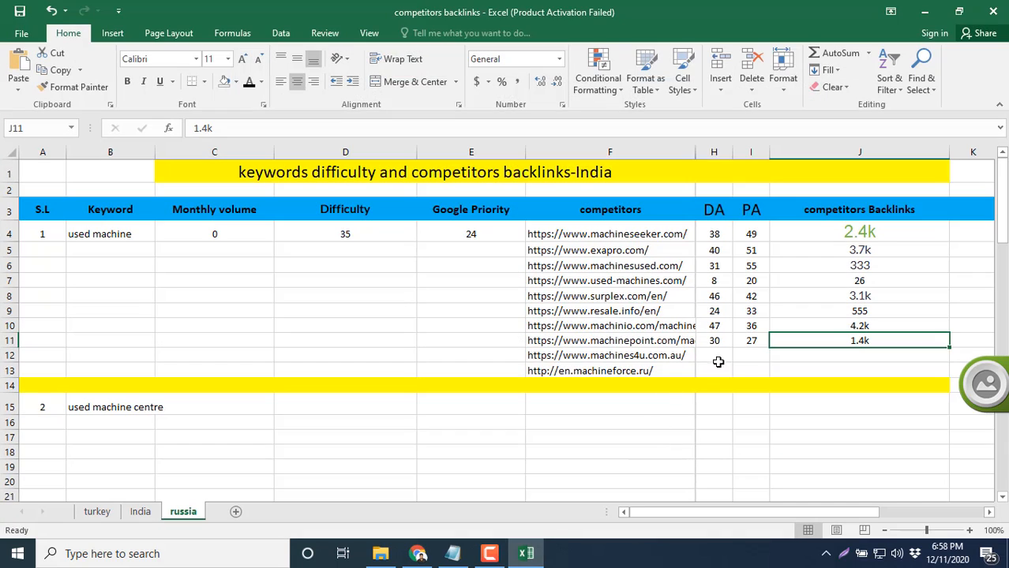
# Enter the DA of machines4u.com.au, 37, in cell H12 and its PA, 52, in I12
pyautogui.click(718, 355)
pyautogui.write('37')
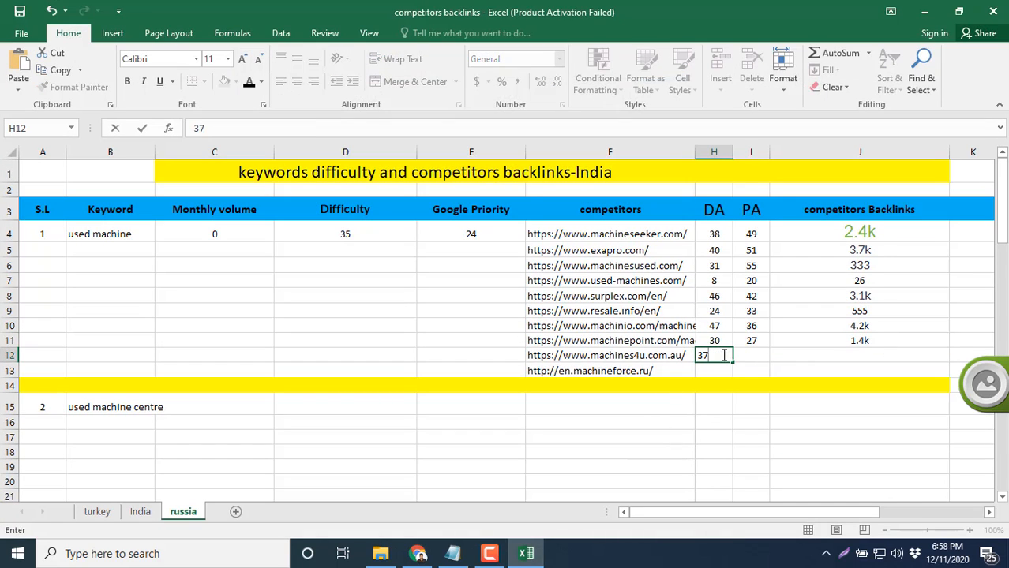
pyautogui.click(746, 357)
pyautogui.write('52')
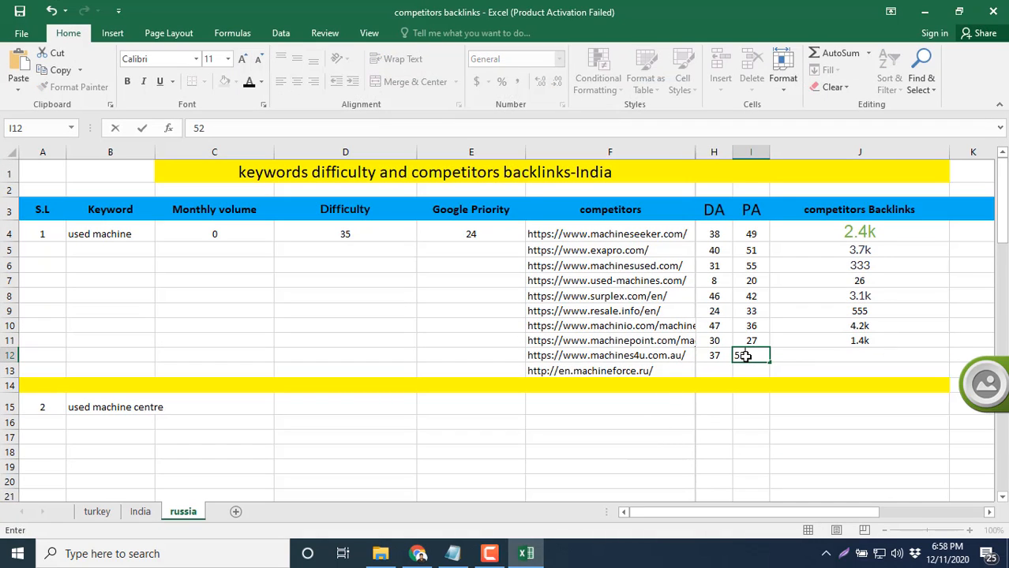
pyautogui.click(819, 355)
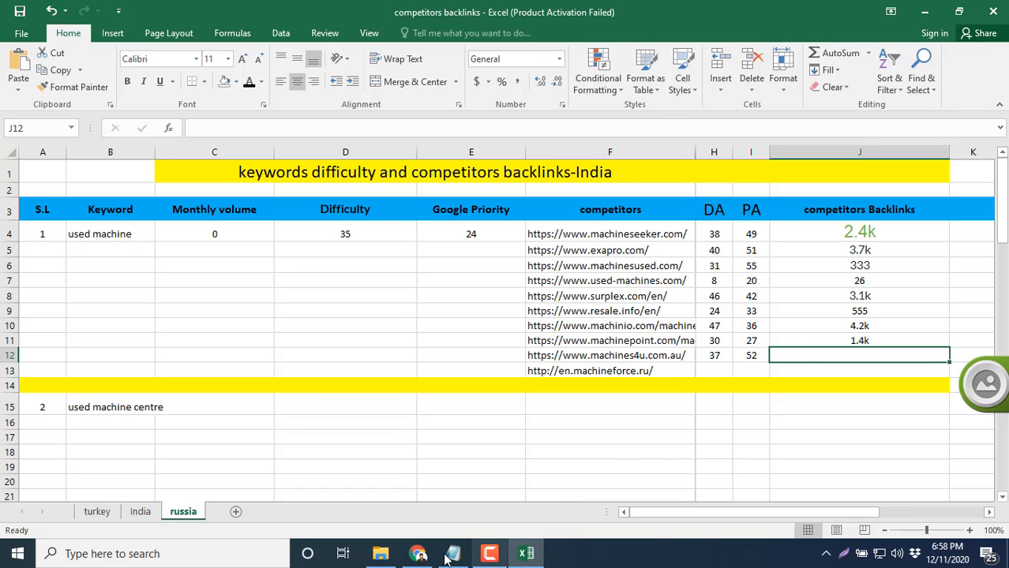
# Look up the linking domains of machines4u.com.au on its inbound links page in the browser and enter 4.8k in Excel cell J12
pyautogui.click(418, 553)
pyautogui.click(600, 12)
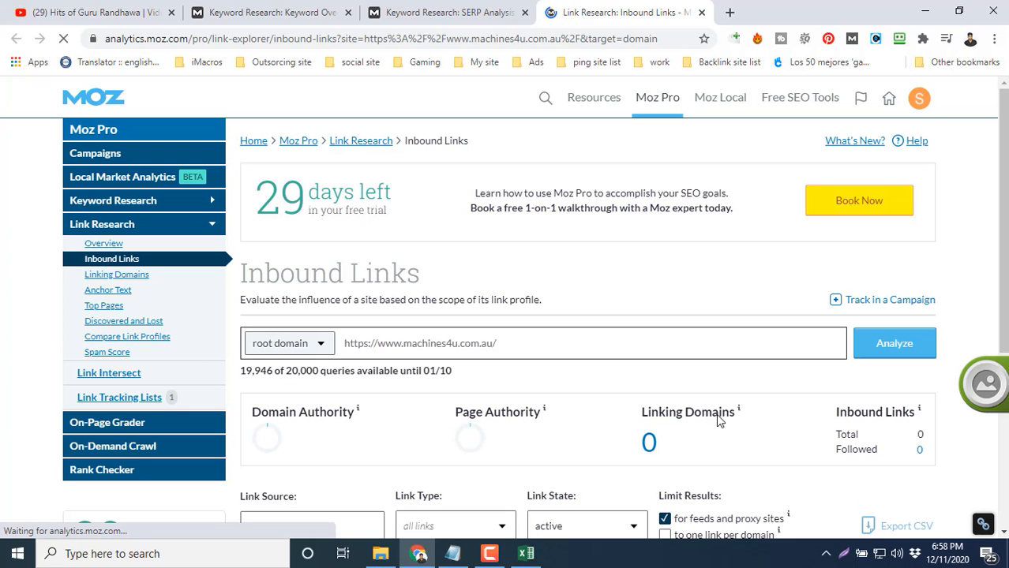
pyautogui.hotkey('alt', 'Tab')
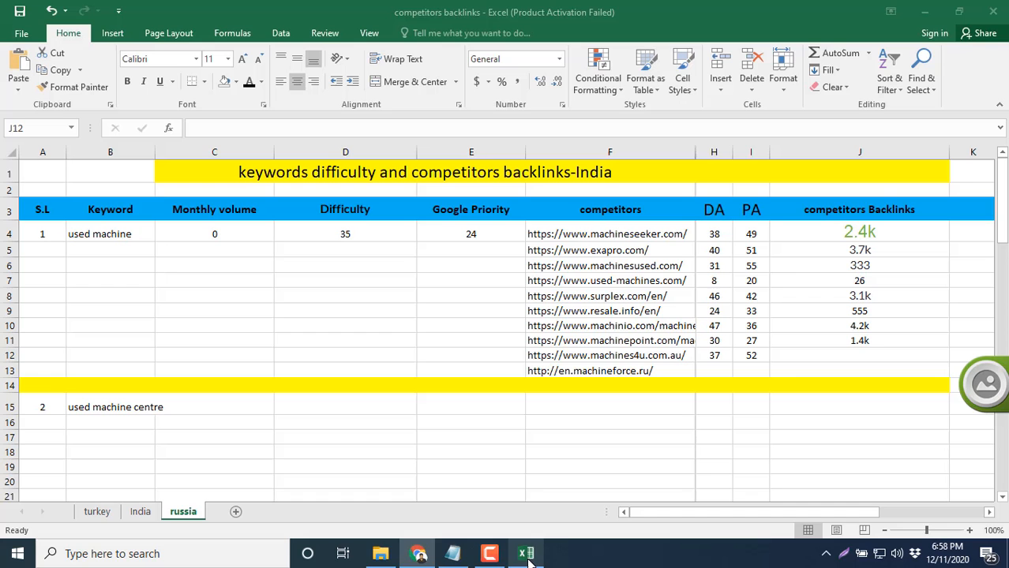
pyautogui.write('4.')
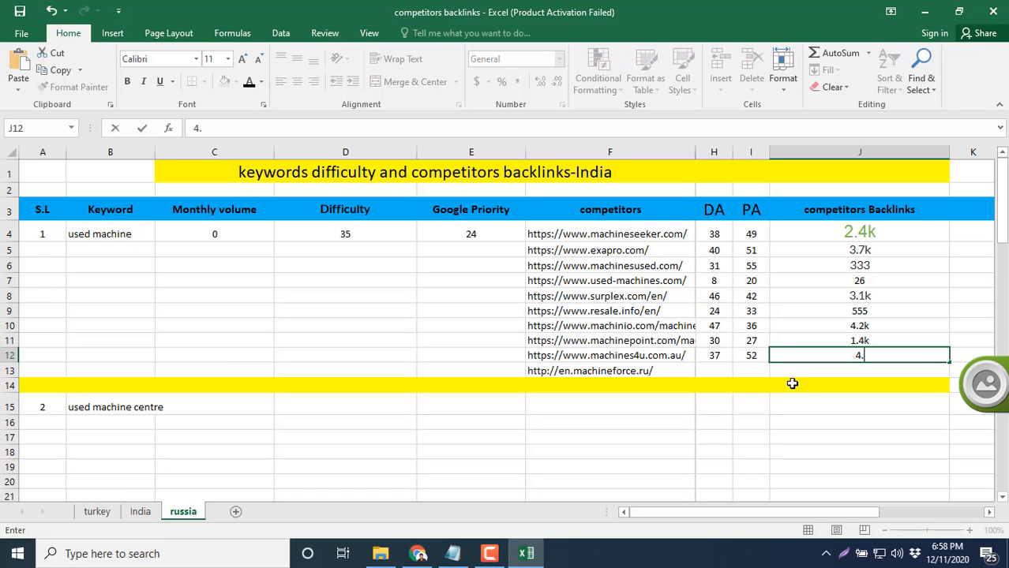
pyautogui.write('8k')
pyautogui.hotkey('ctrl', 'Return')
# In the browser, close the machines4u.com.au inbound links page and check en.machineforce.ru's metrics in the SERP analysis, returning to Excel
pyautogui.click(418, 554)
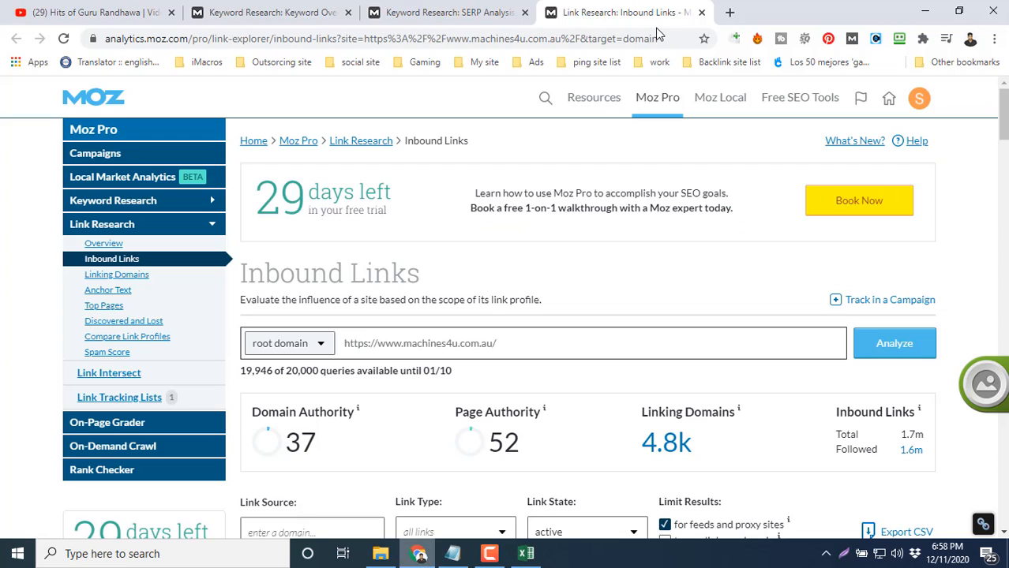
pyautogui.click(701, 14)
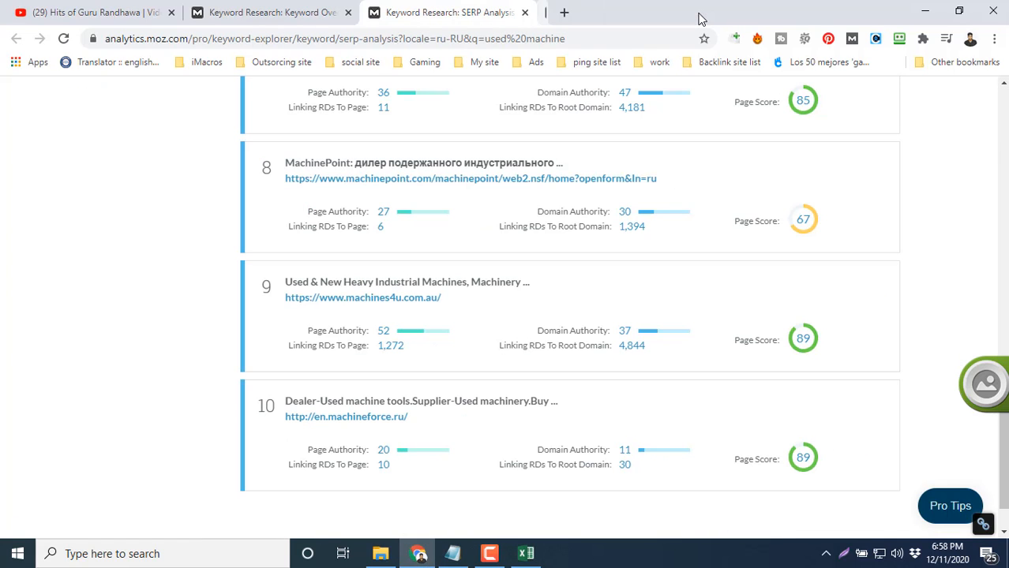
pyautogui.scroll(-1, 693, 440)
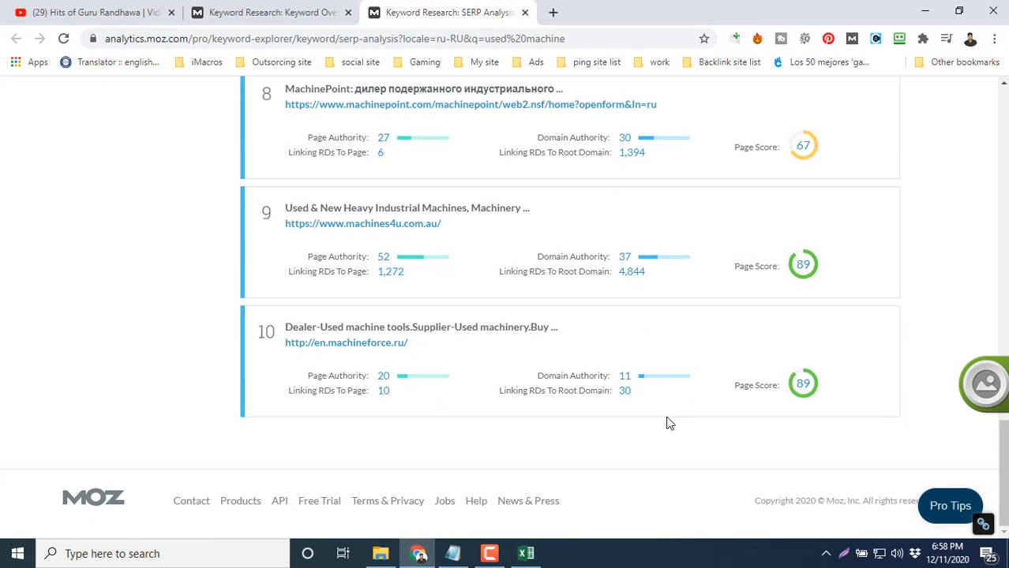
pyautogui.click(525, 553)
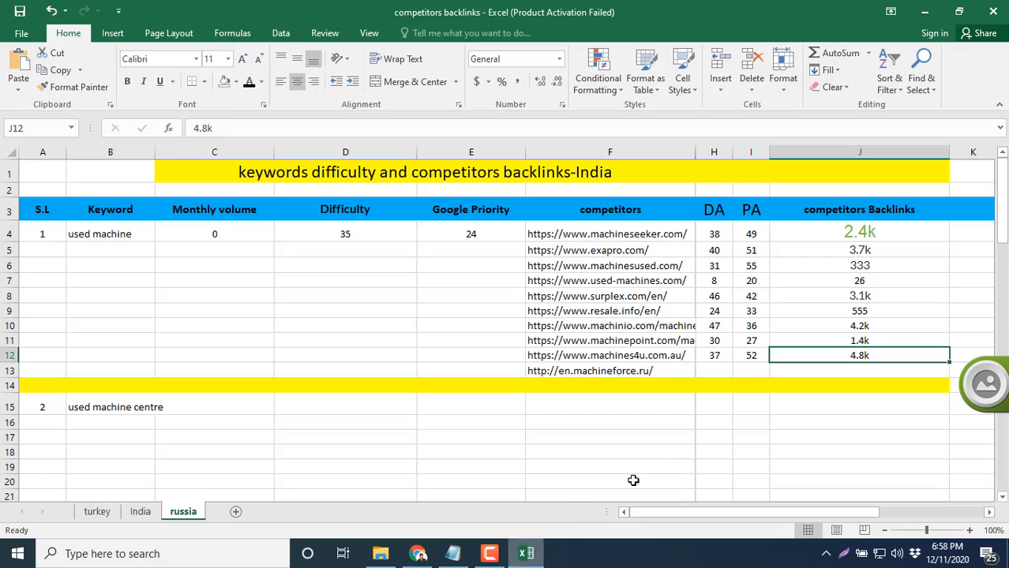
# Enter en.machineforce.ru's DA, 11, in cell H13, its PA, 20, in I13, and its backlinks, 30, in J13
pyautogui.click(720, 373)
pyautogui.write('11')
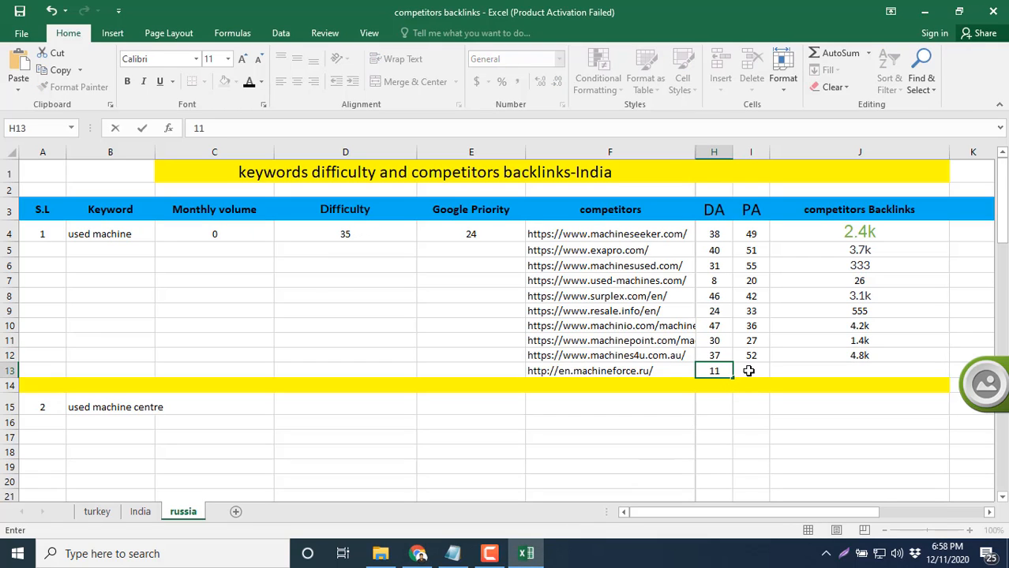
pyautogui.click(749, 370)
pyautogui.write('20')
pyautogui.click(799, 371)
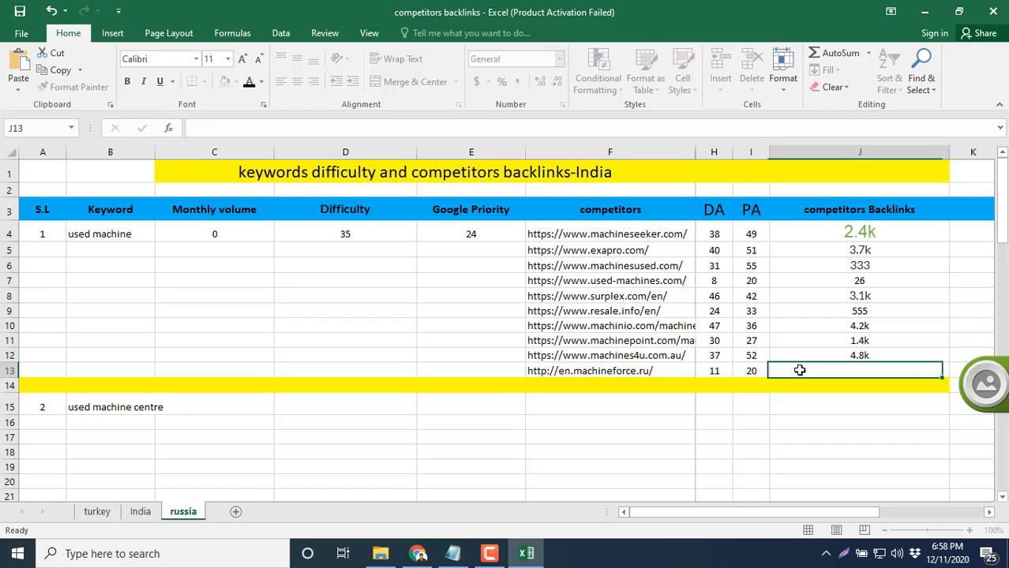
pyautogui.write('30')
pyautogui.click(797, 401)
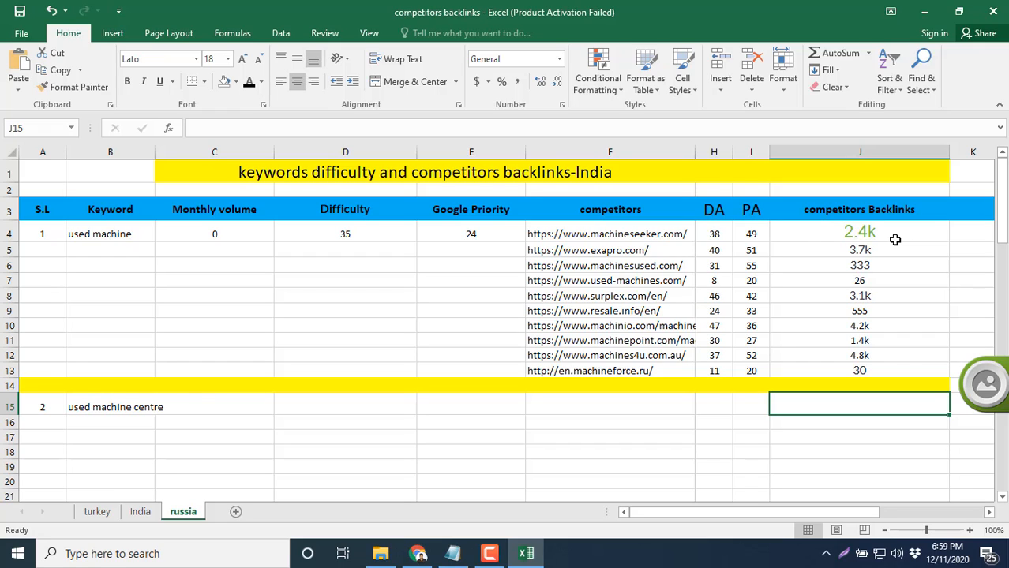
pyautogui.click(593, 409)
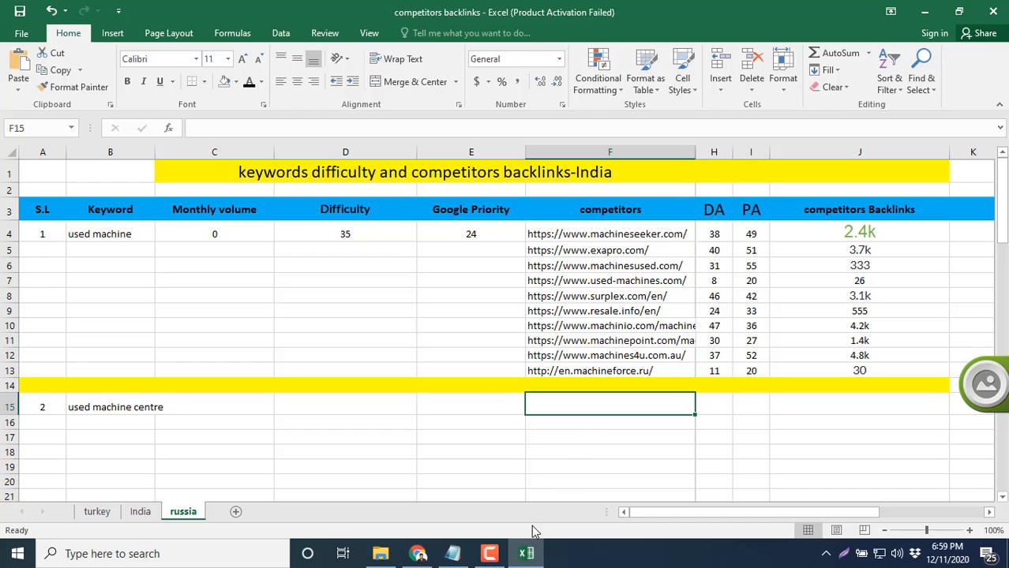
pyautogui.click(491, 553)
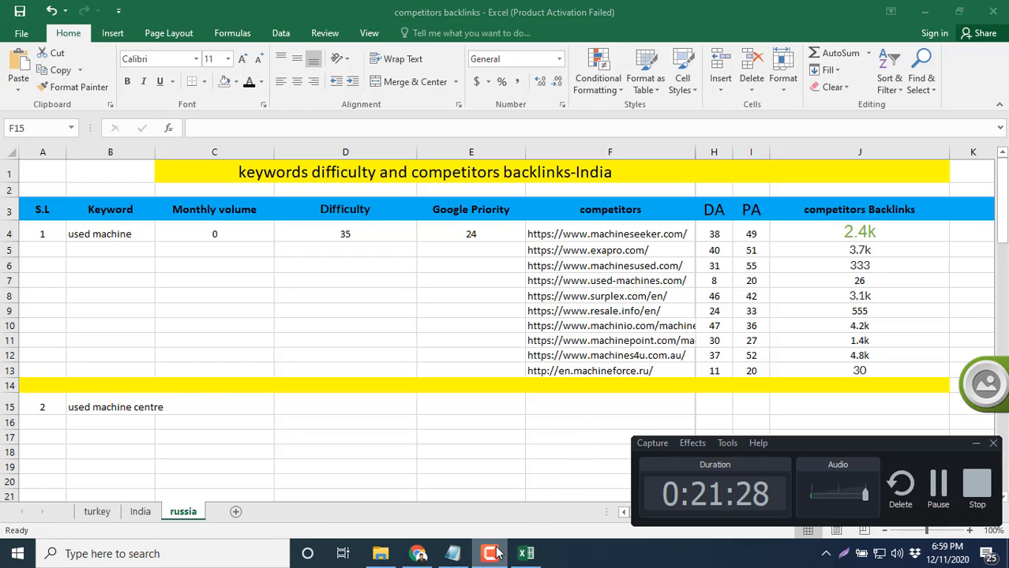
pyautogui.click(938, 486)
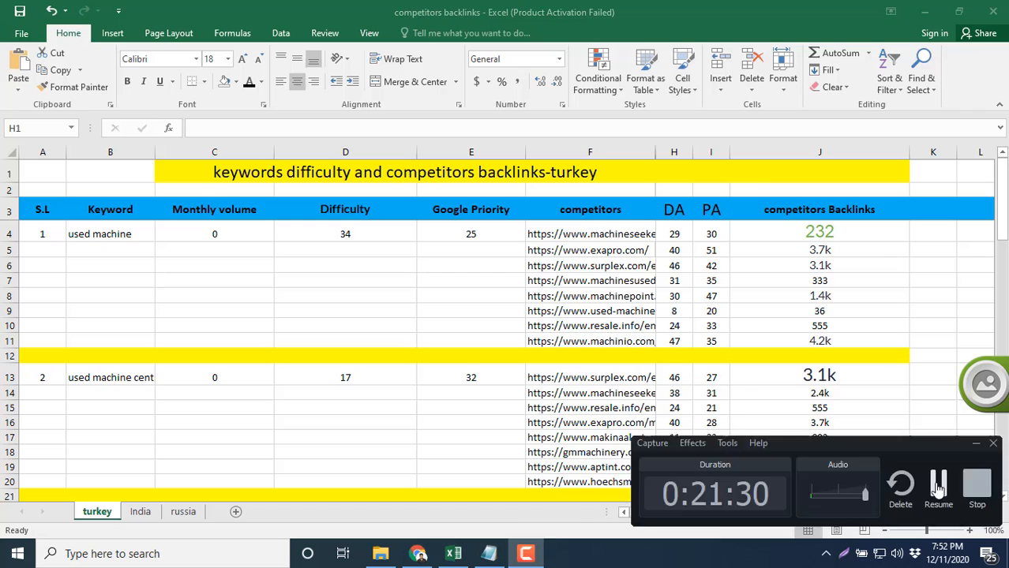
pyautogui.click(937, 485)
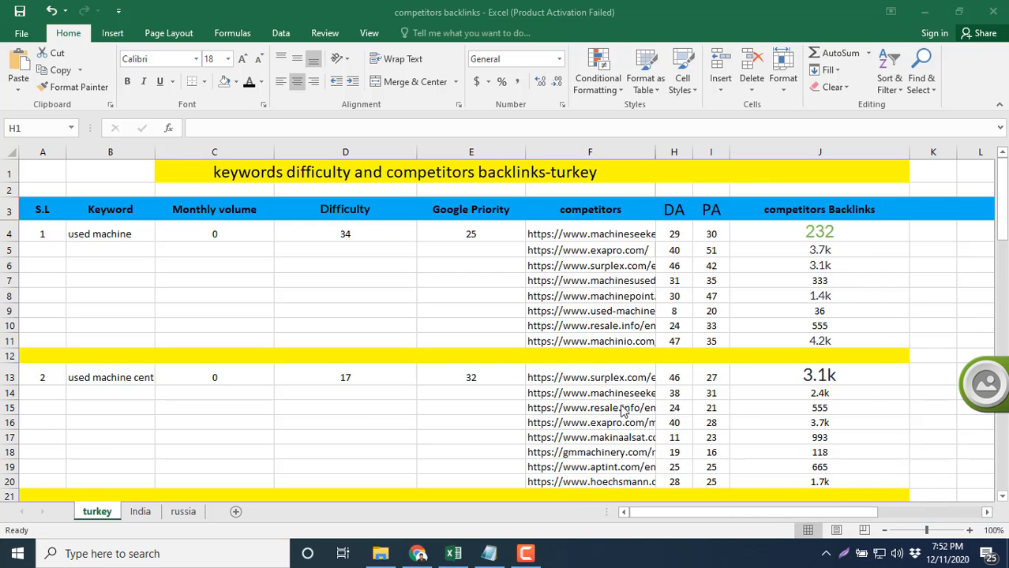
# Review the turkey sheet's keyword data and the machineseeker.com entries in row 4 of the russia sheet, and switch to the browser's Moz keyword overview
pyautogui.scroll(-10, 564, 378)
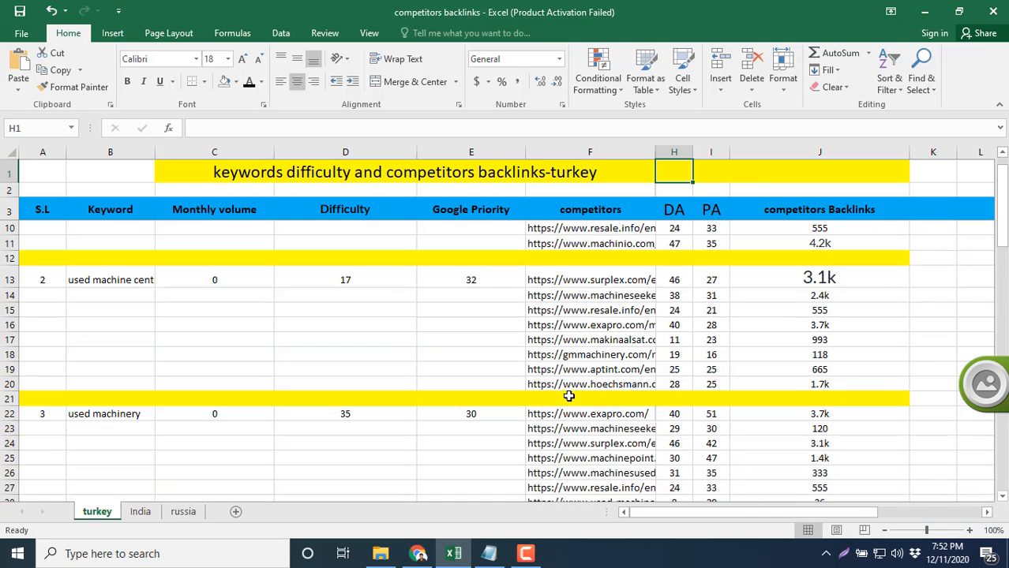
pyautogui.scroll(-8, 568, 394)
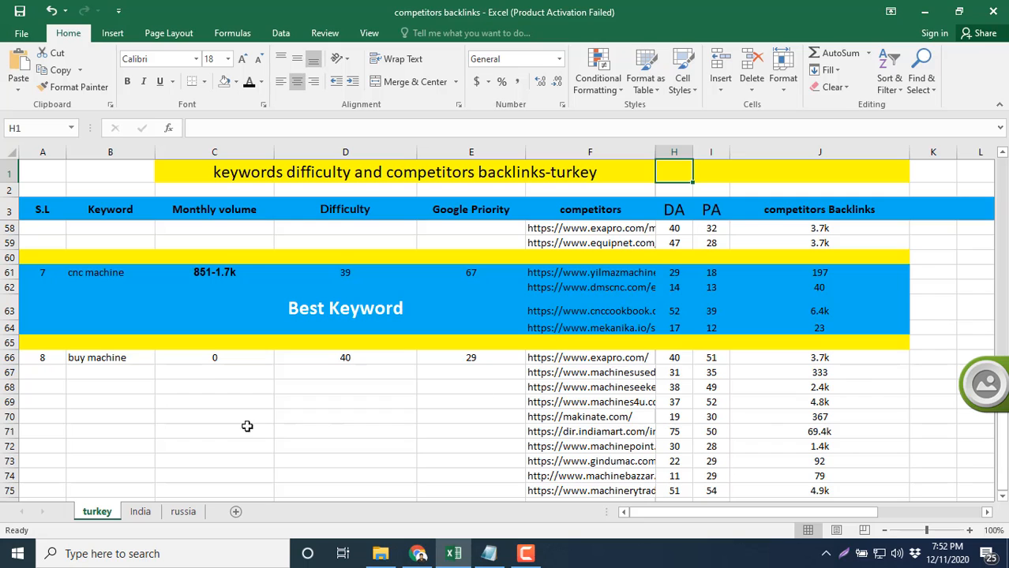
pyautogui.click(184, 512)
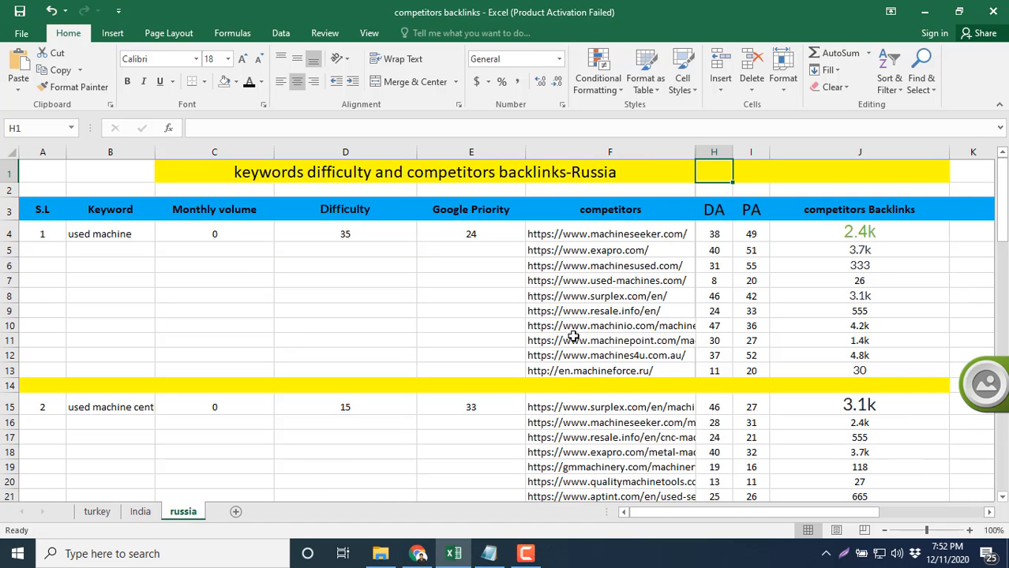
pyautogui.click(576, 234)
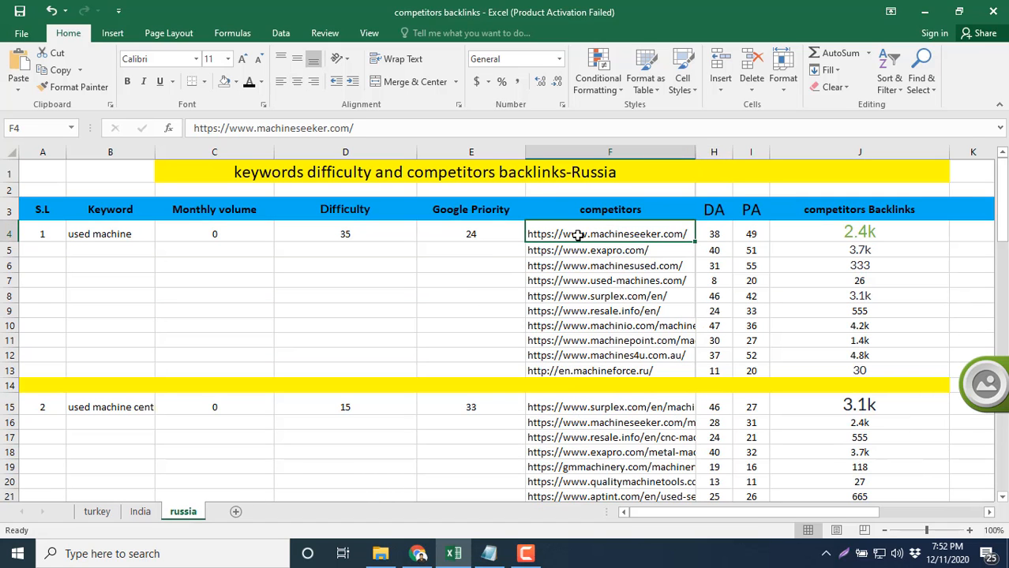
pyautogui.click(714, 234)
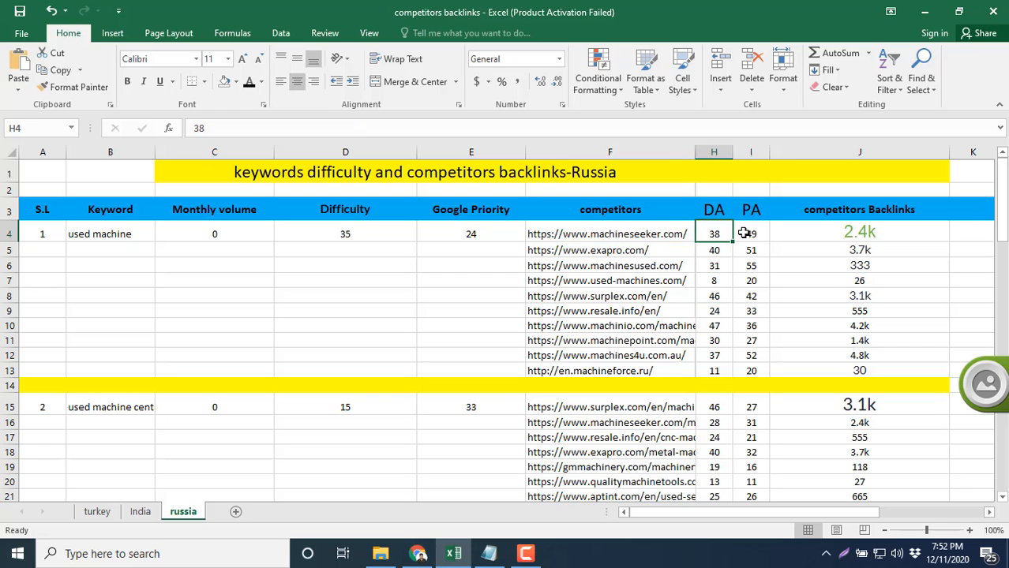
pyautogui.click(912, 227)
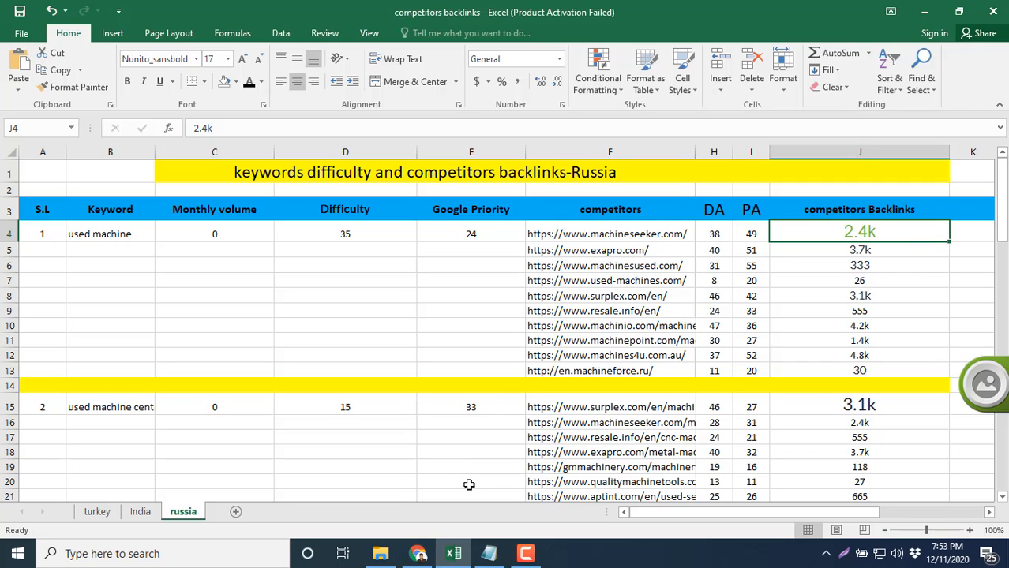
pyautogui.click(417, 554)
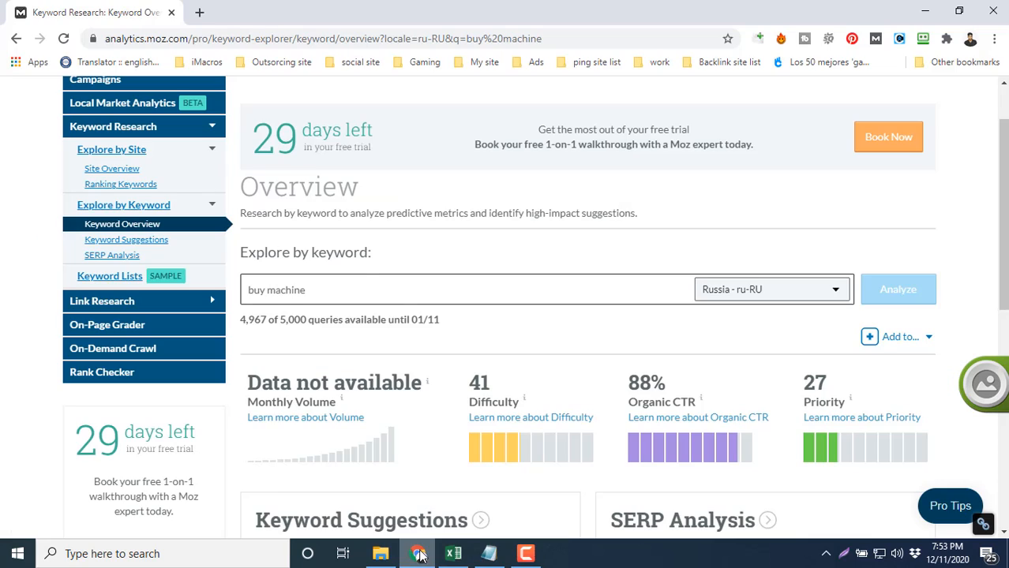
# Open Moz's Keyword Research explorer and copy the machineseeker.com URL from Excel cell F4 on the russia sheet into its search
pyautogui.scroll(1, 394, 277)
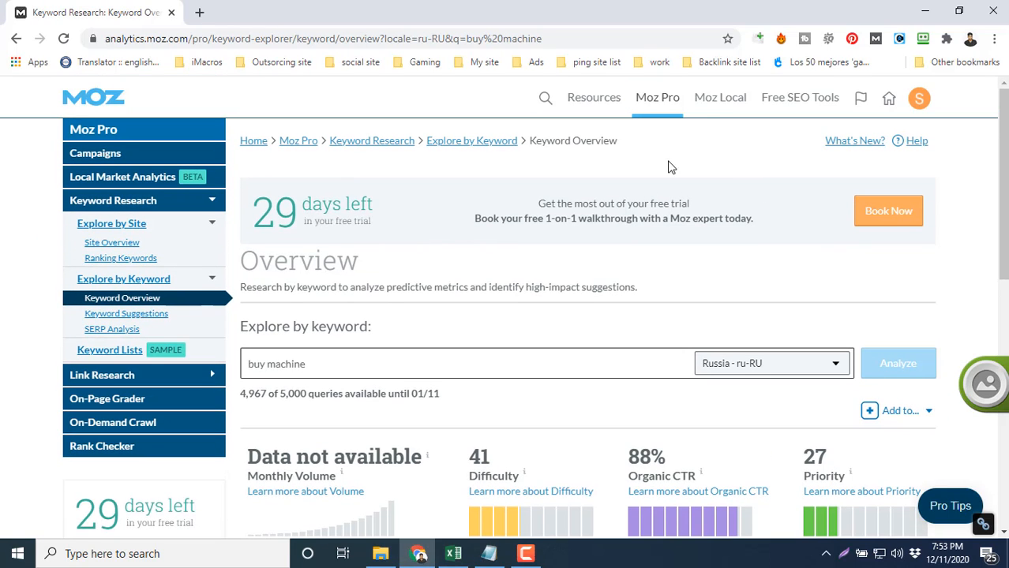
pyautogui.click(69, 207)
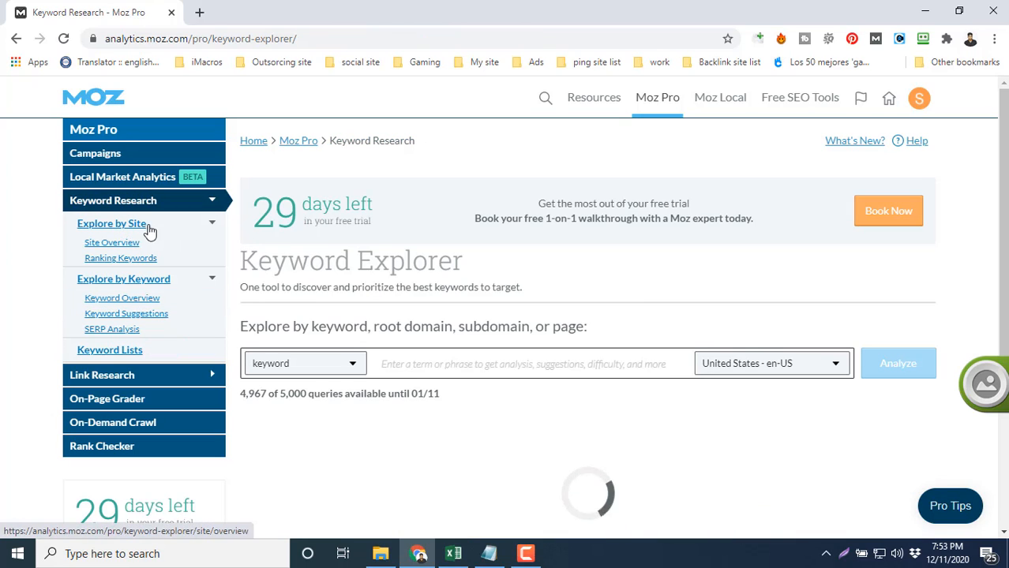
pyautogui.click(453, 554)
pyautogui.click(590, 234)
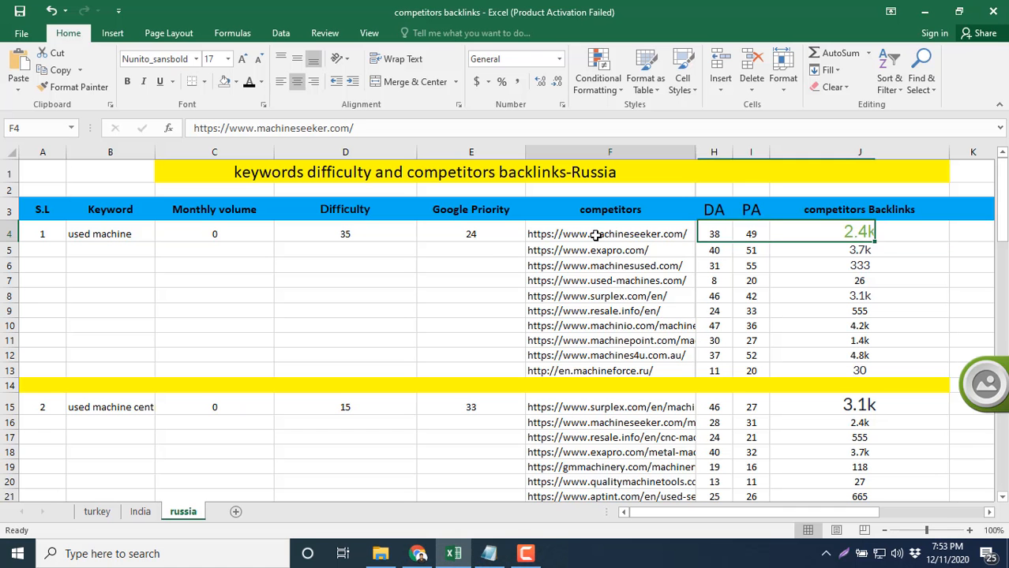
pyautogui.hotkey('ctrl', 'c')
pyautogui.click(419, 553)
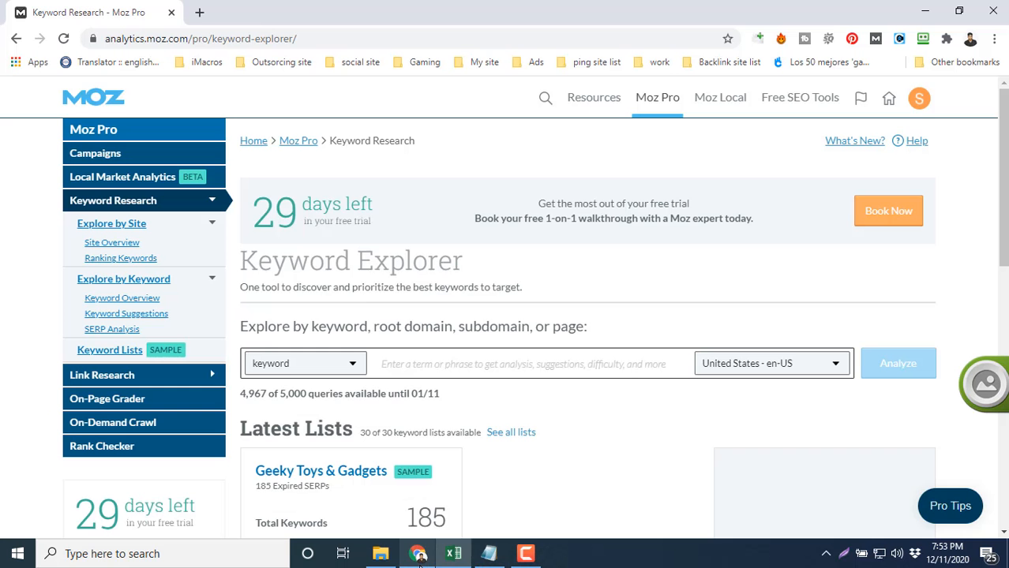
pyautogui.click(428, 366)
pyautogui.hotkey('ctrl', 'v')
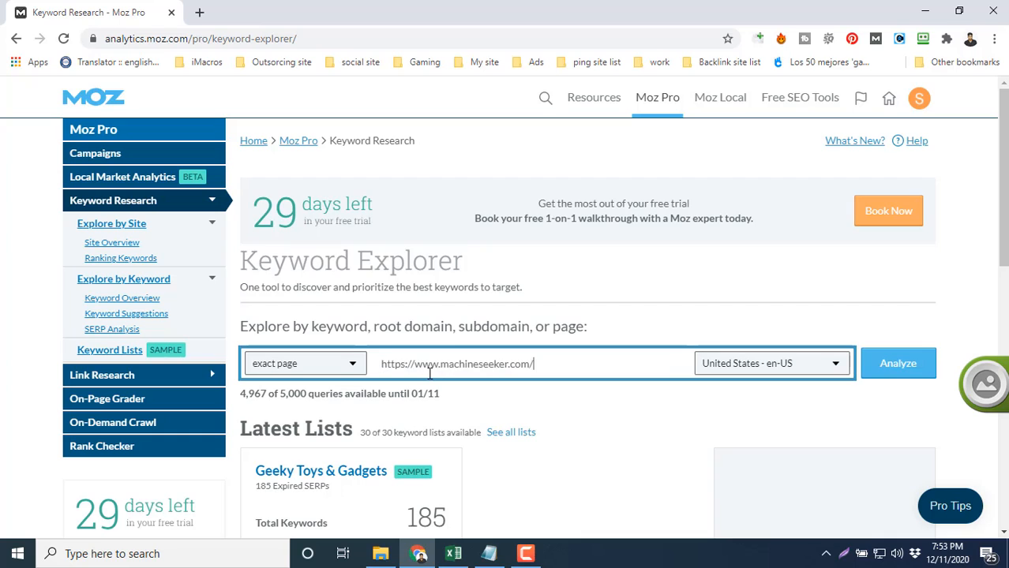
pyautogui.click(344, 365)
pyautogui.click(600, 358)
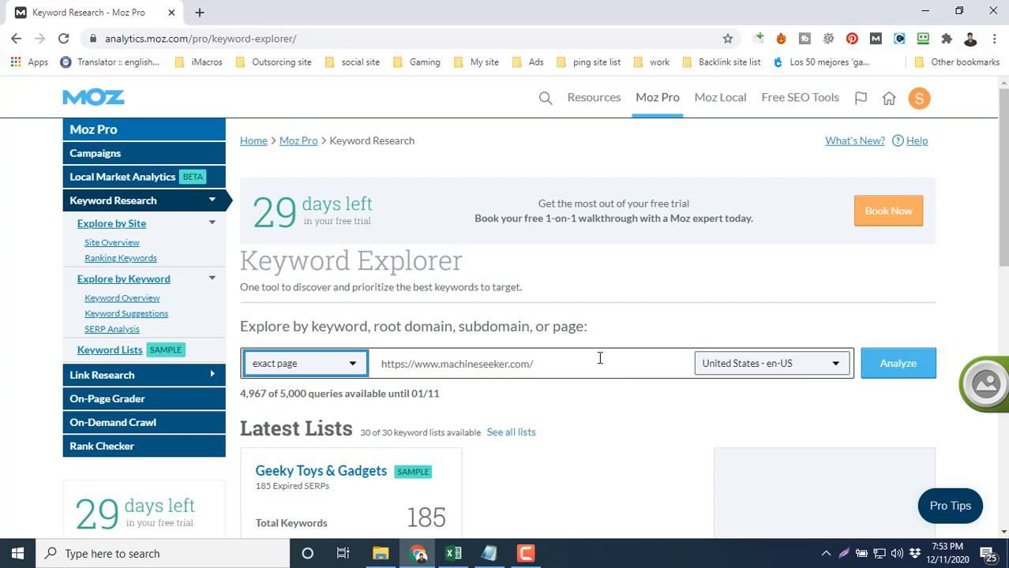
pyautogui.press('BackSpace')
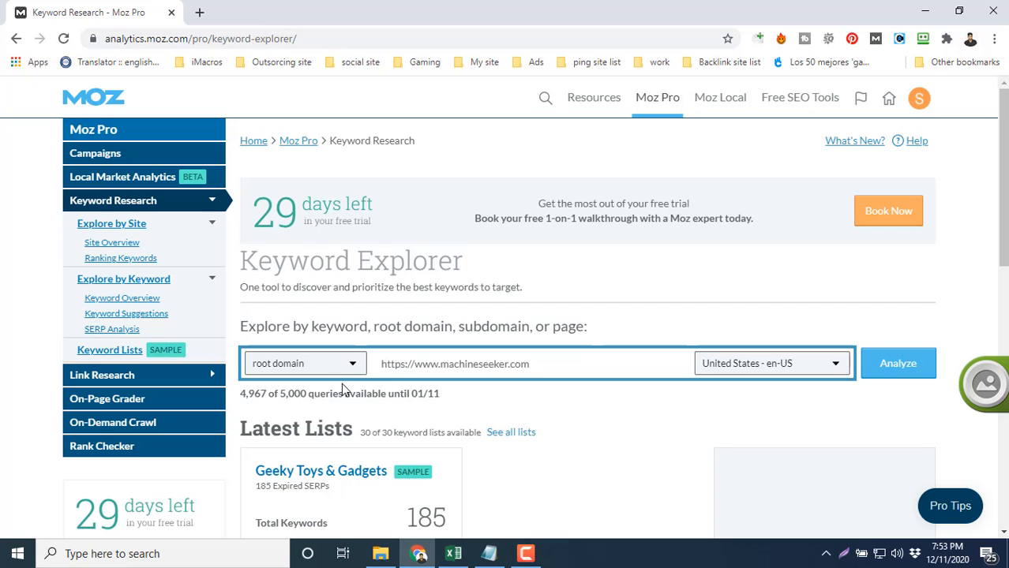
pyautogui.scroll(-1, 835, 418)
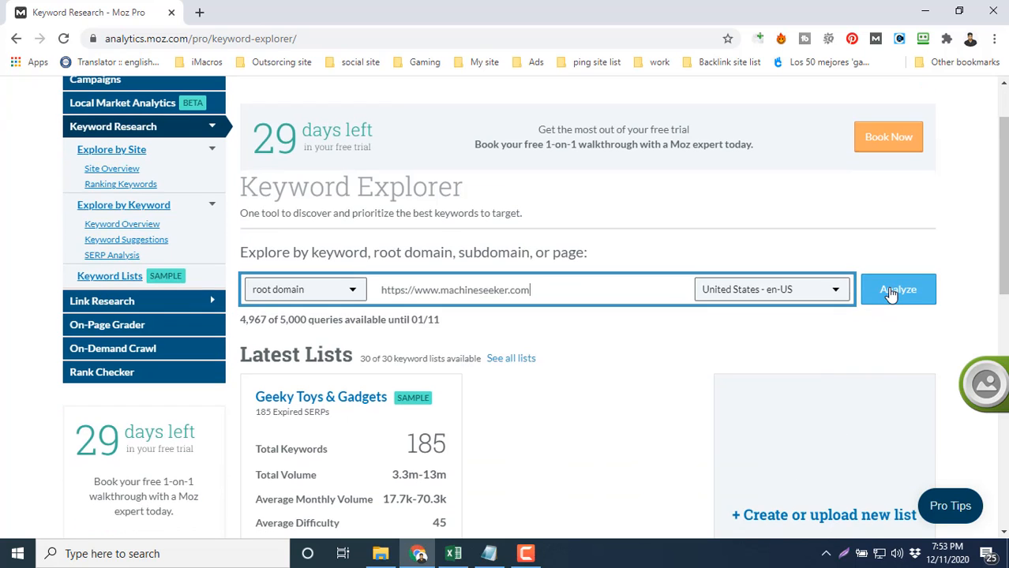
pyautogui.click(890, 292)
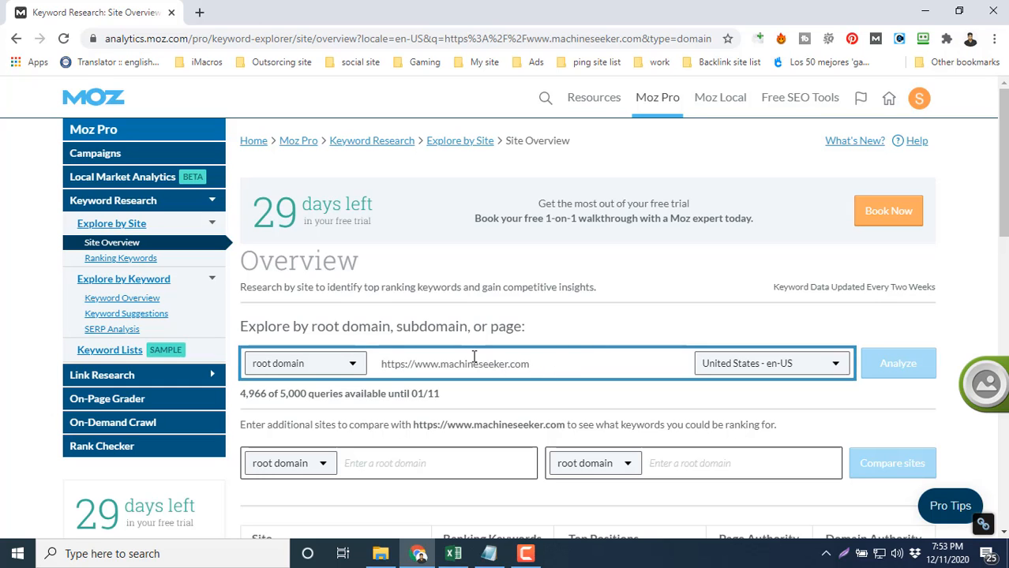
# Examine machineseeker.com's ranking keywords count, top positions, page and domain authority, and top ranking keywords list in the site overview
pyautogui.scroll(-4, 474, 357)
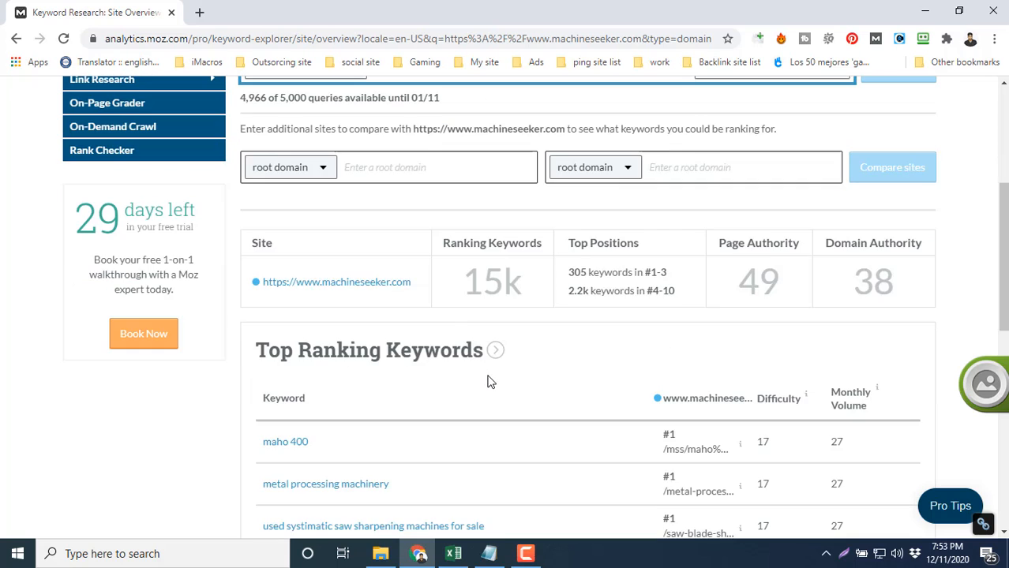
pyautogui.scroll(2, 487, 382)
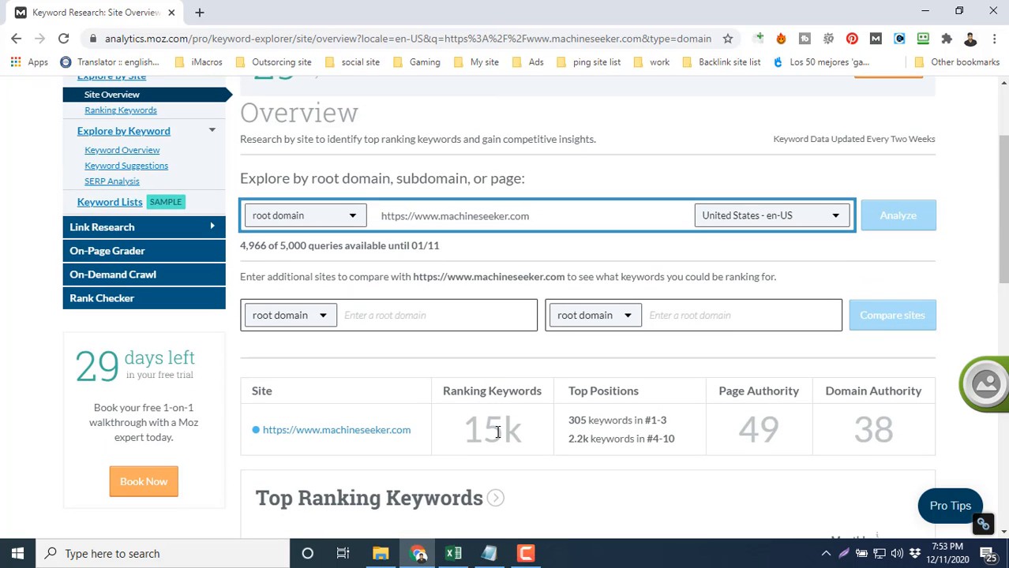
pyautogui.moveTo(515, 430); pyautogui.dragTo(469, 429)
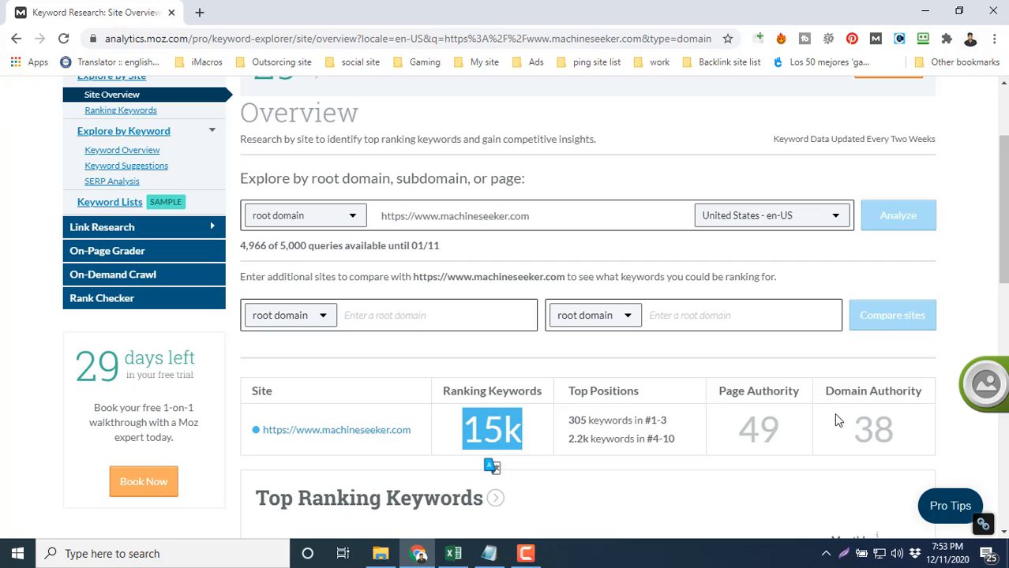
pyautogui.scroll(-3, 742, 409)
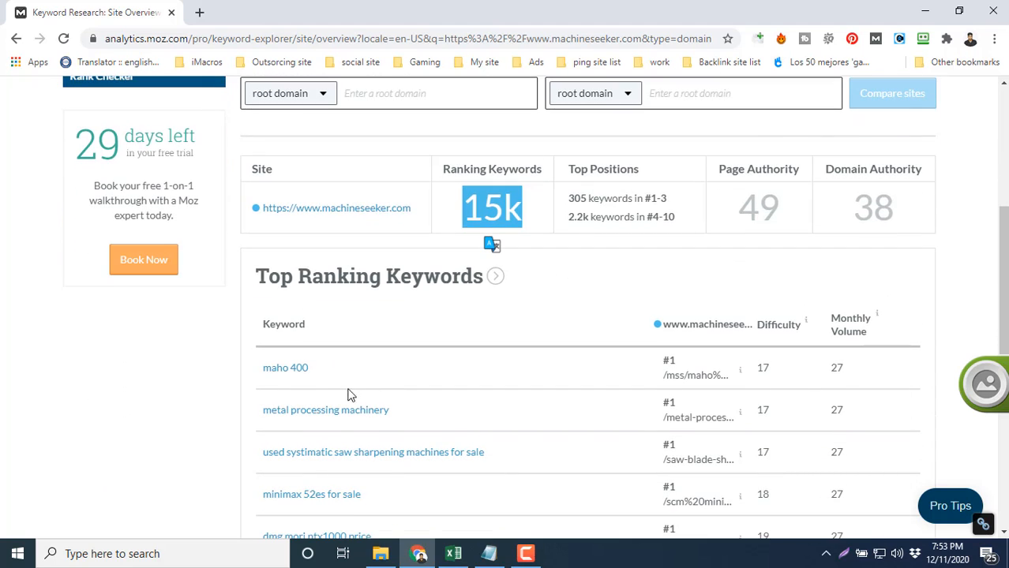
pyautogui.scroll(-3, 627, 381)
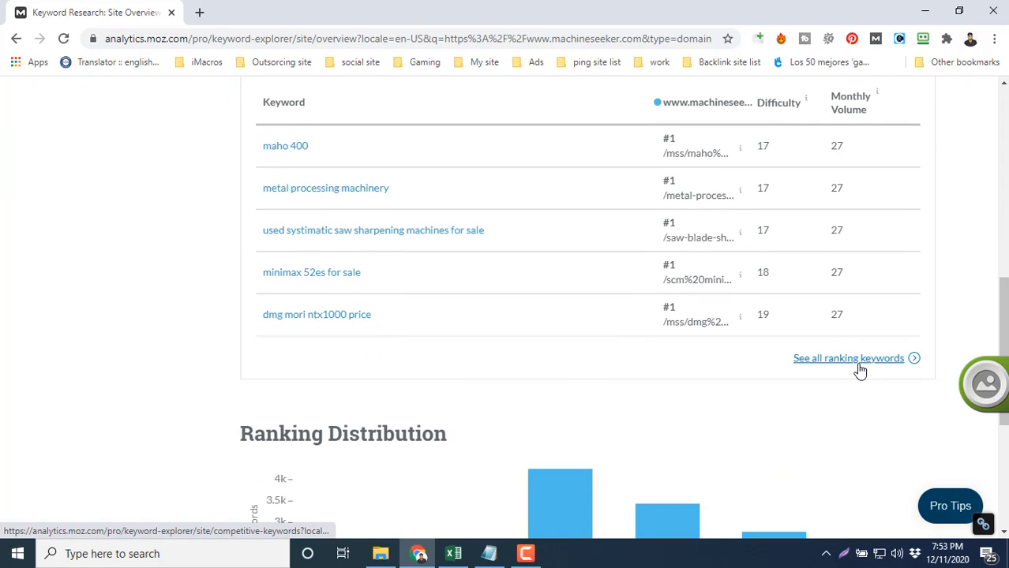
pyautogui.scroll(-4, 873, 368)
pyautogui.scroll(4, 868, 367)
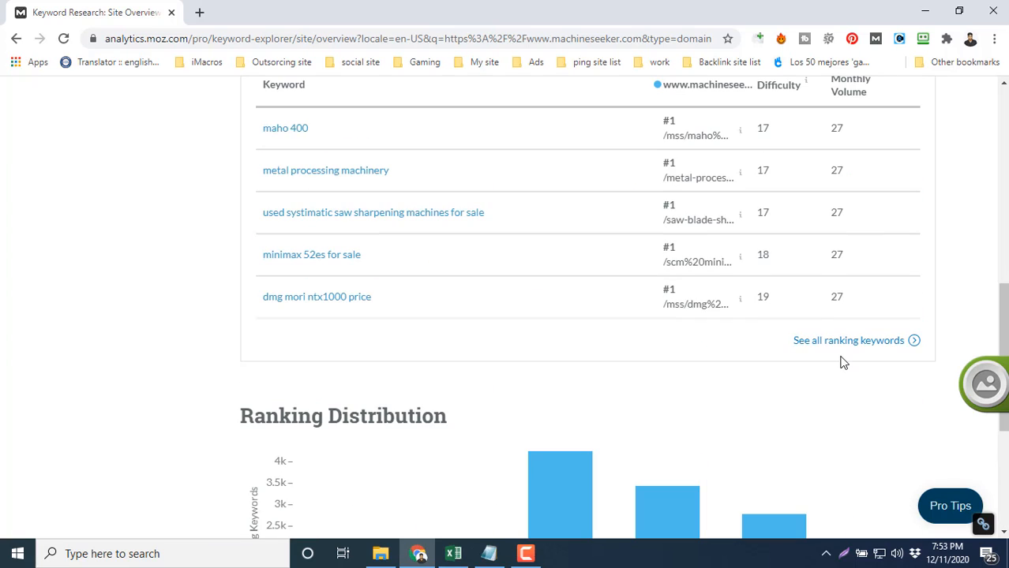
pyautogui.scroll(2, 834, 369)
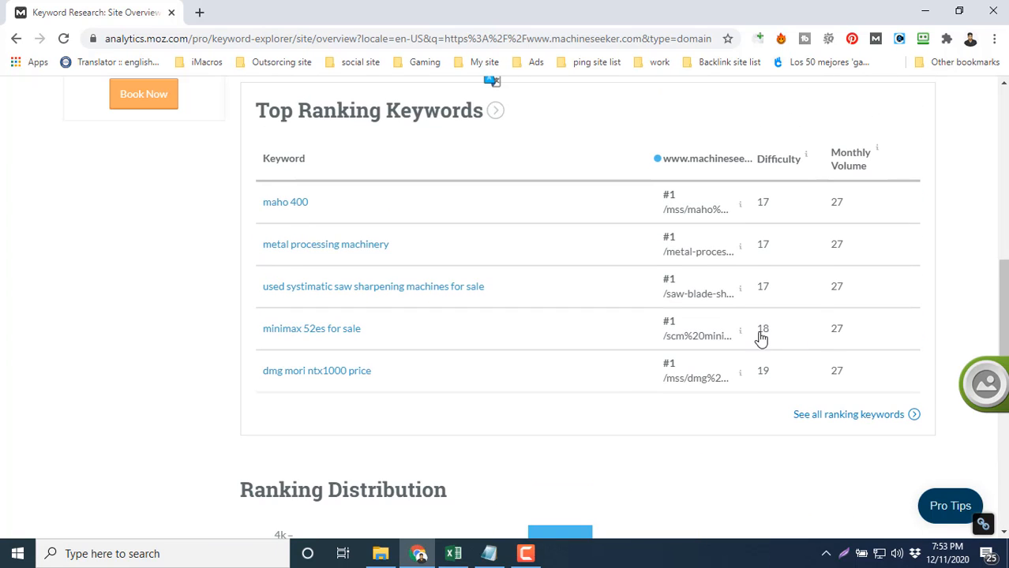
pyautogui.scroll(1, 813, 375)
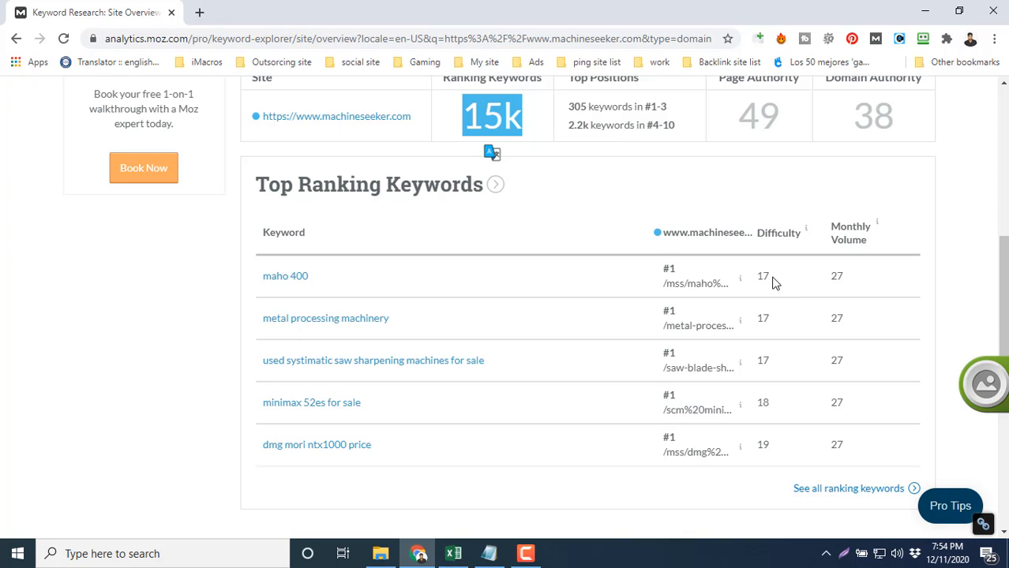
pyautogui.scroll(2, 572, 274)
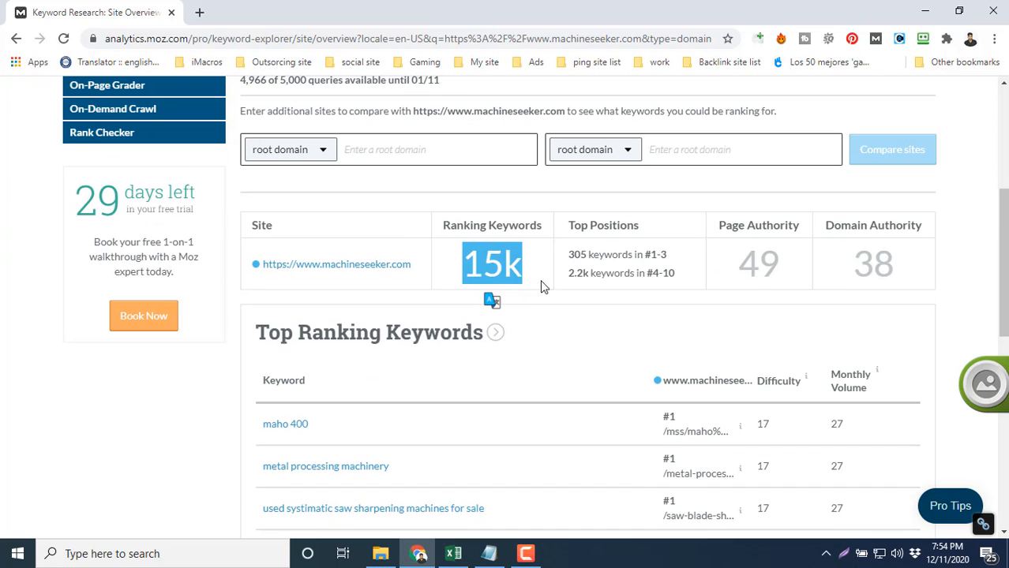
pyautogui.scroll(4, 557, 290)
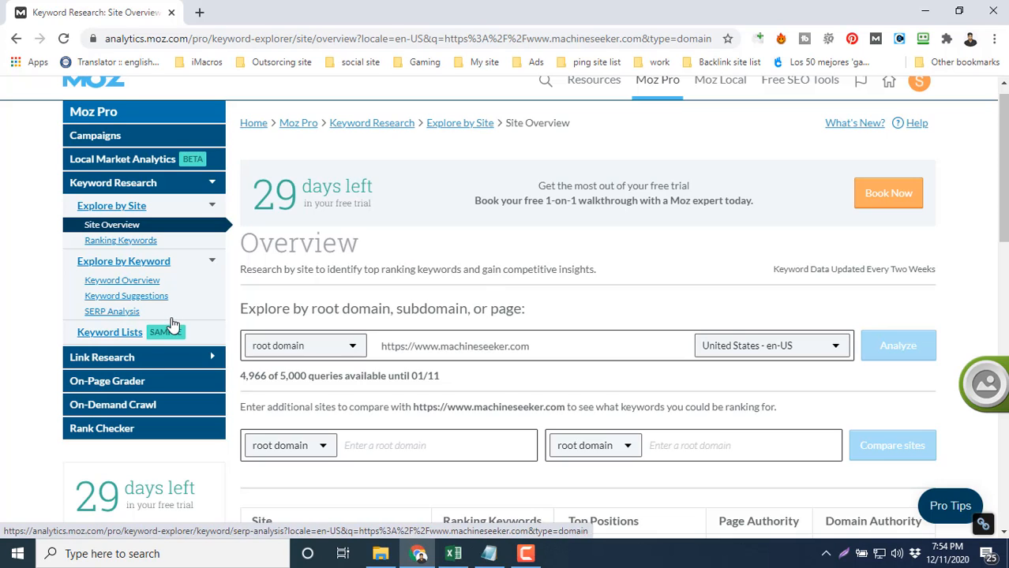
pyautogui.click(134, 369)
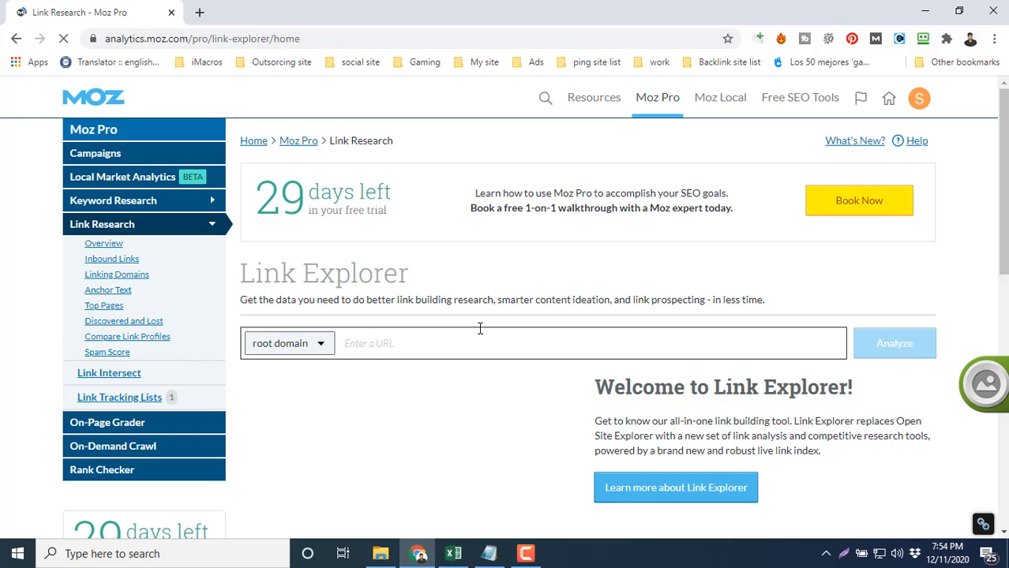
pyautogui.click(453, 341)
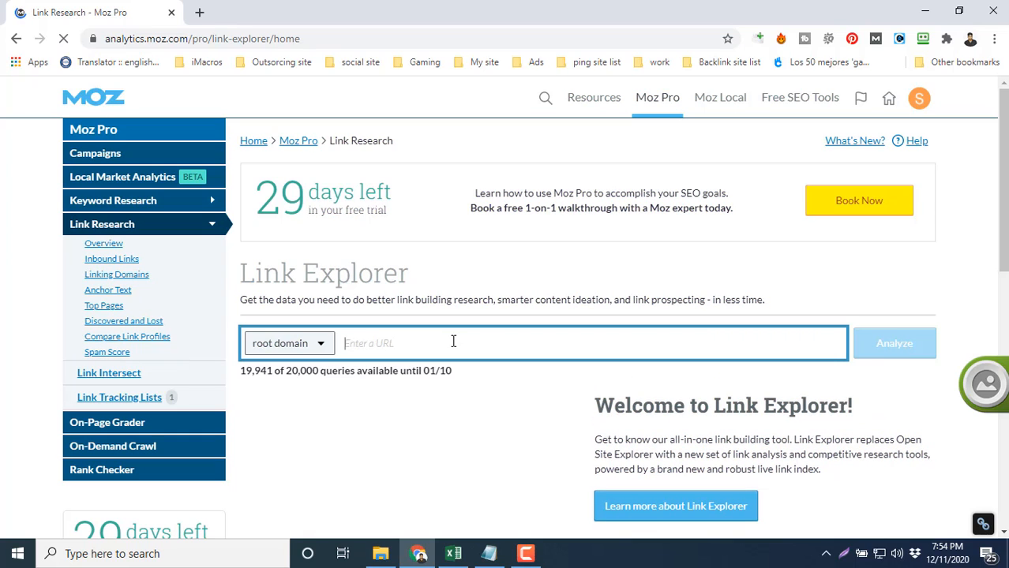
pyautogui.hotkey('ctrl', 'v')
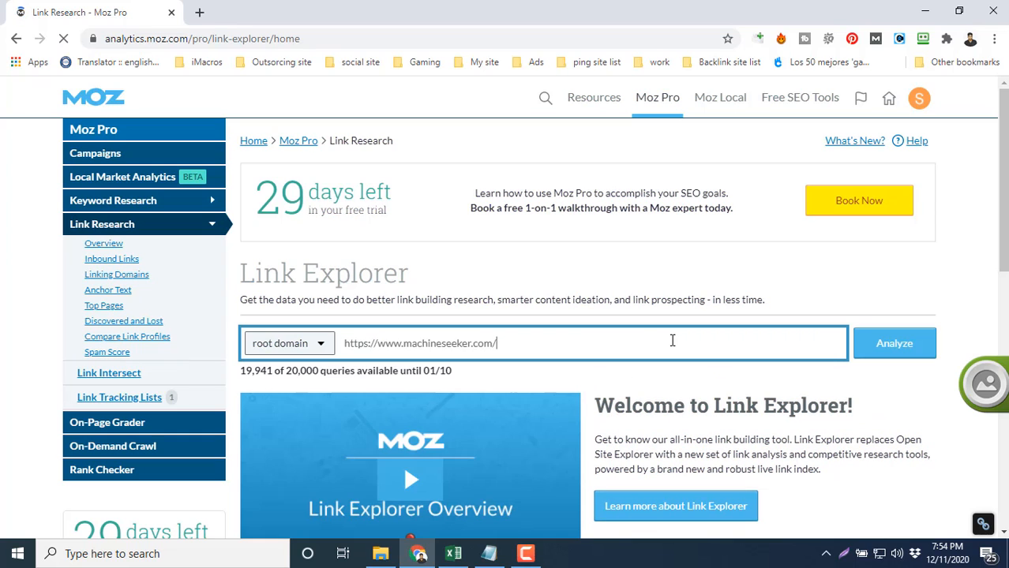
pyautogui.press('BackSpace')
pyautogui.click(884, 356)
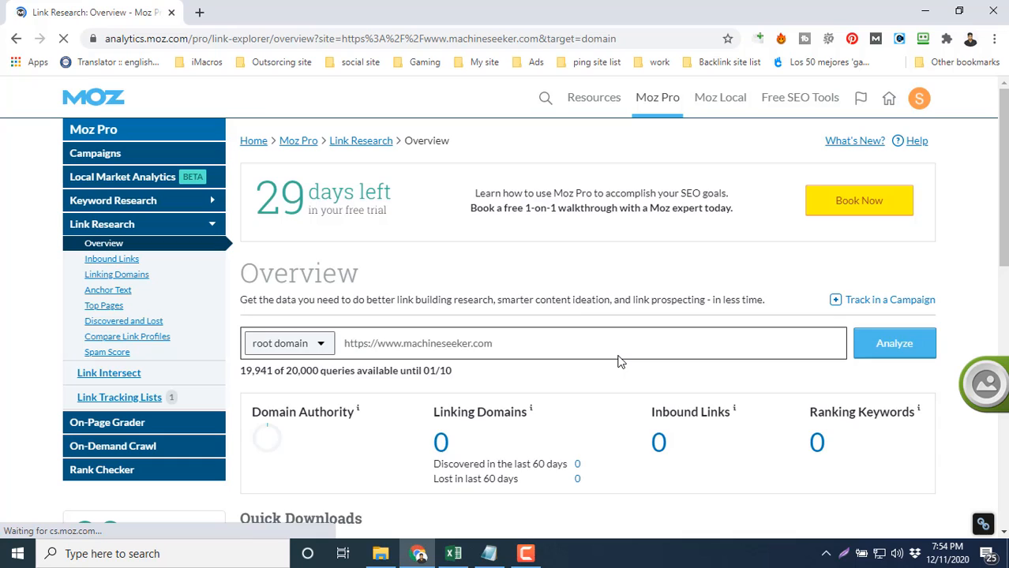
# Review machineseeker.com's link overview, including domain authority, linking domains, inbound links, follow ratio, top pages, and anchor text
pyautogui.scroll(-2, 618, 361)
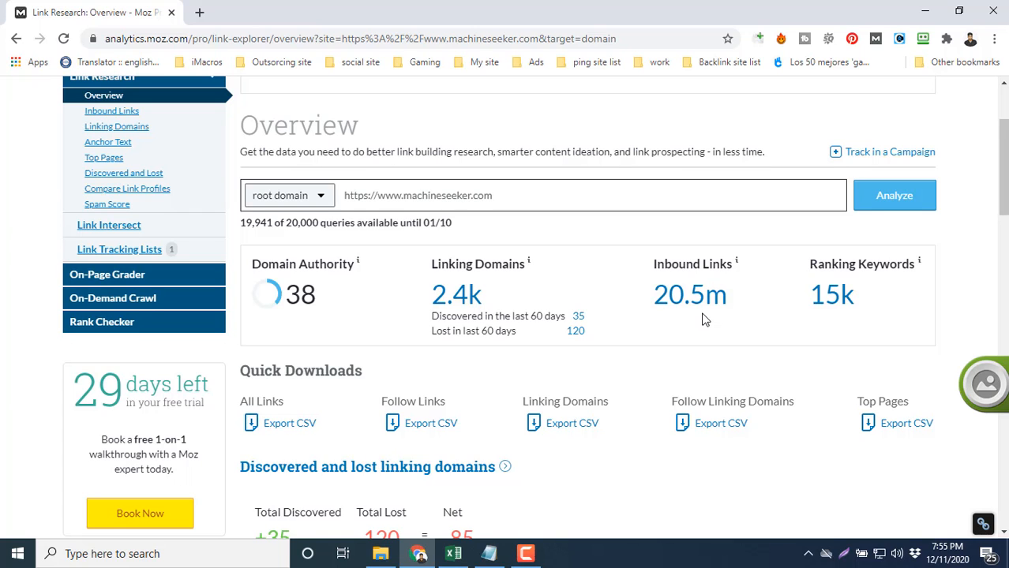
pyautogui.scroll(-1, 704, 318)
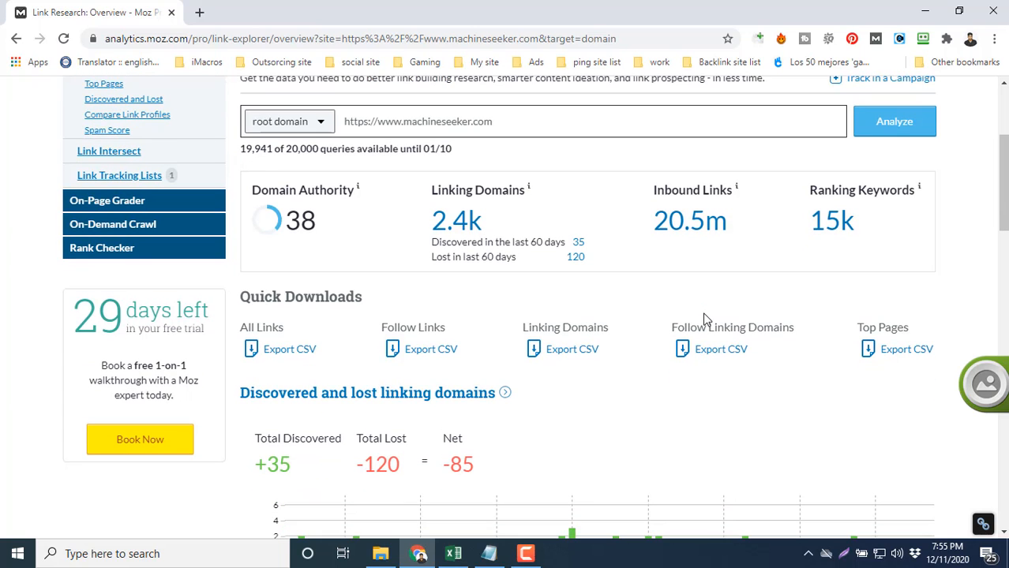
pyautogui.scroll(-4, 705, 319)
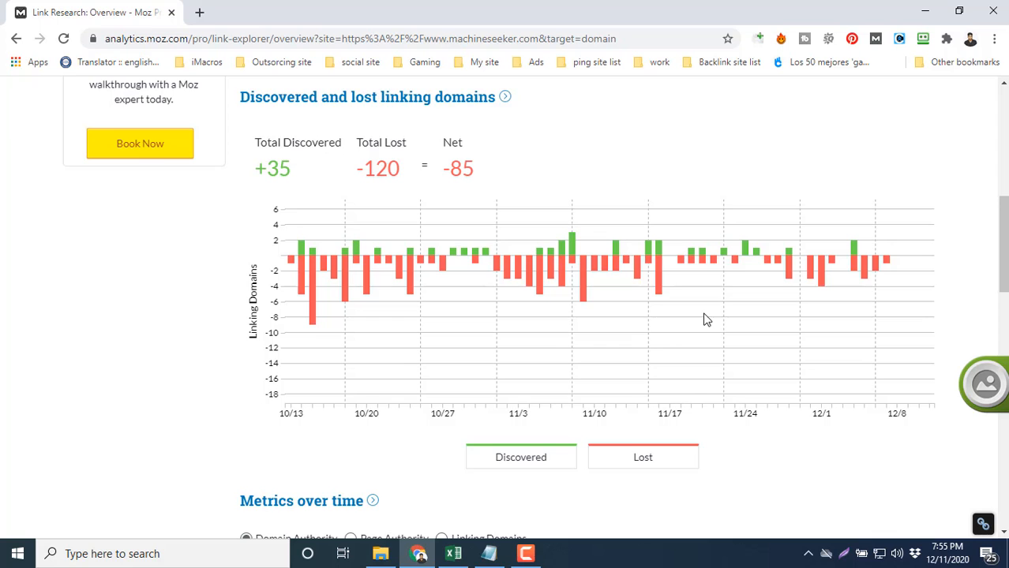
pyautogui.scroll(-8, 706, 319)
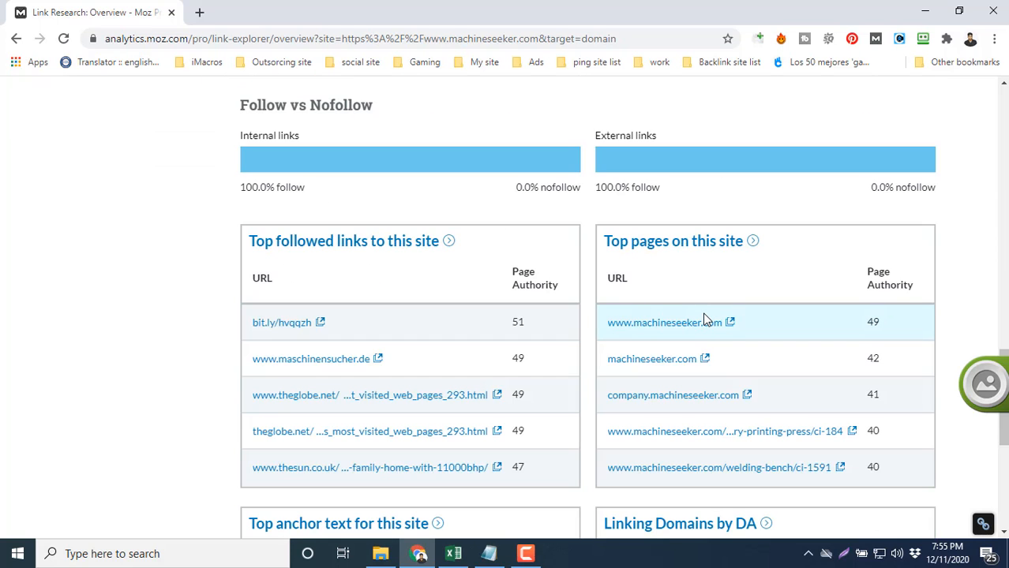
pyautogui.scroll(-5, 705, 318)
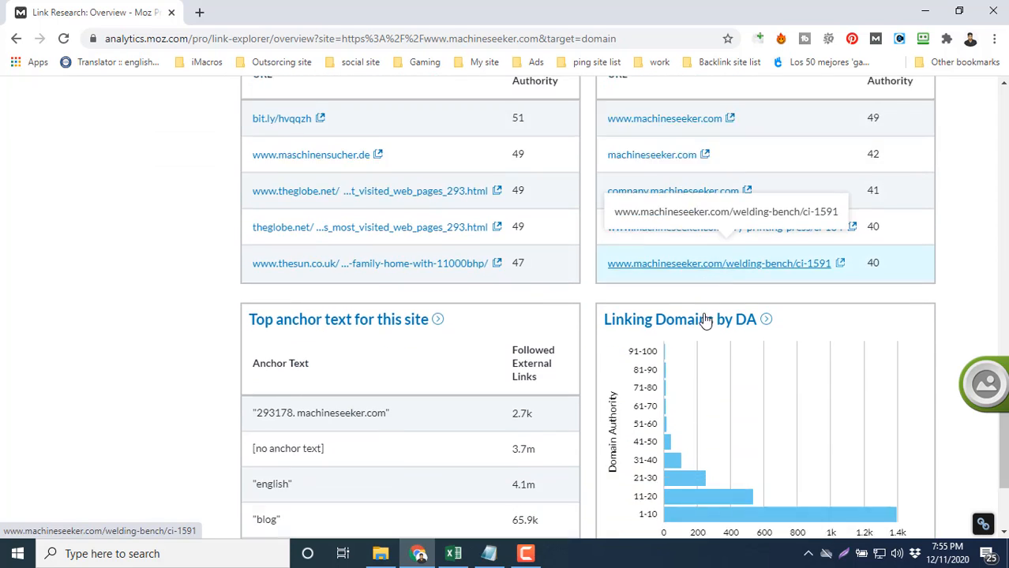
pyautogui.scroll(-1, 705, 318)
pyautogui.scroll(6, 705, 319)
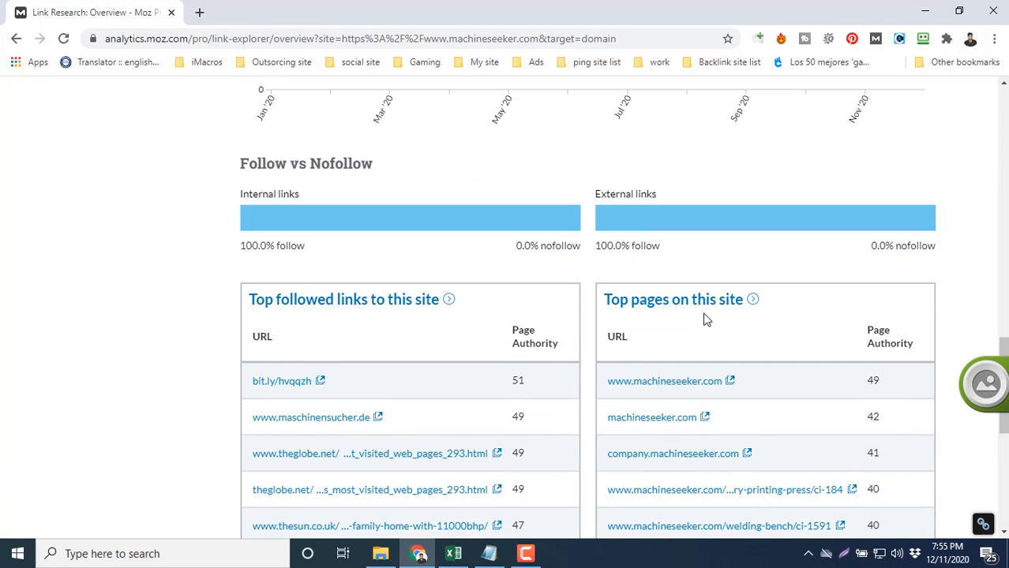
pyautogui.scroll(10, 706, 320)
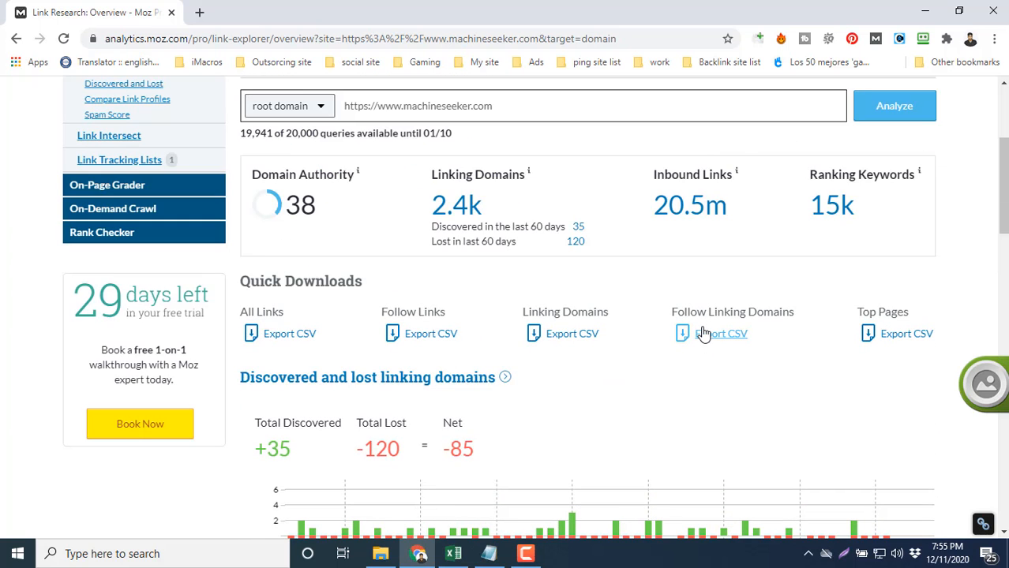
pyautogui.scroll(2, 702, 333)
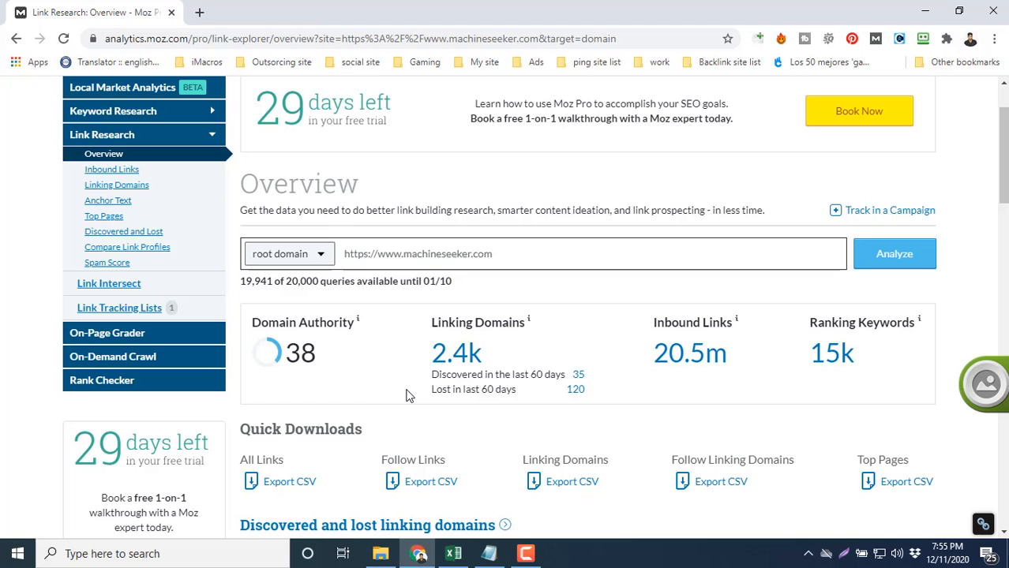
pyautogui.scroll(2, 409, 395)
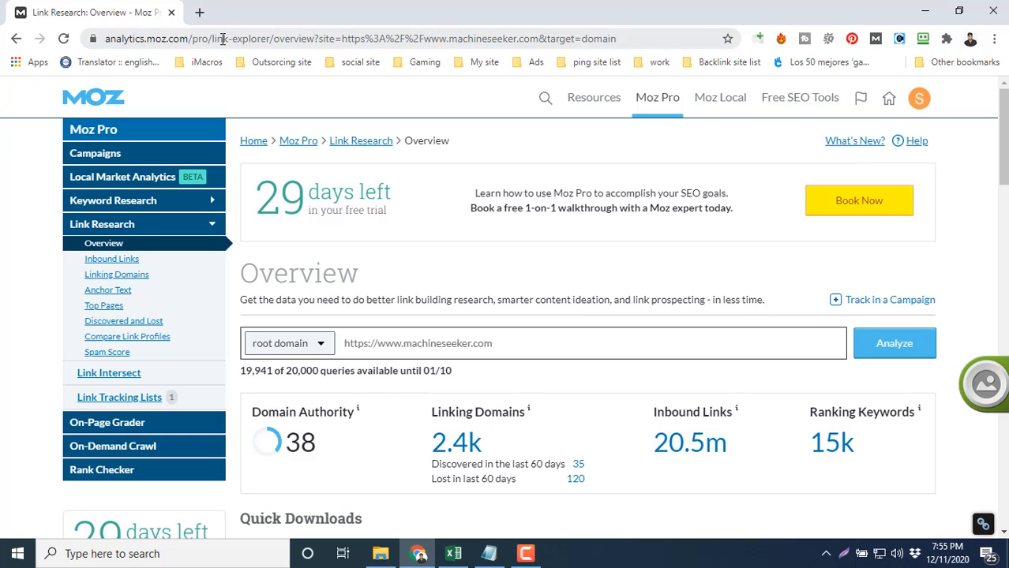
# Try to open smallseotools.com/backlinks-competitors-checker/ in a new browser tab
pyautogui.click(200, 12)
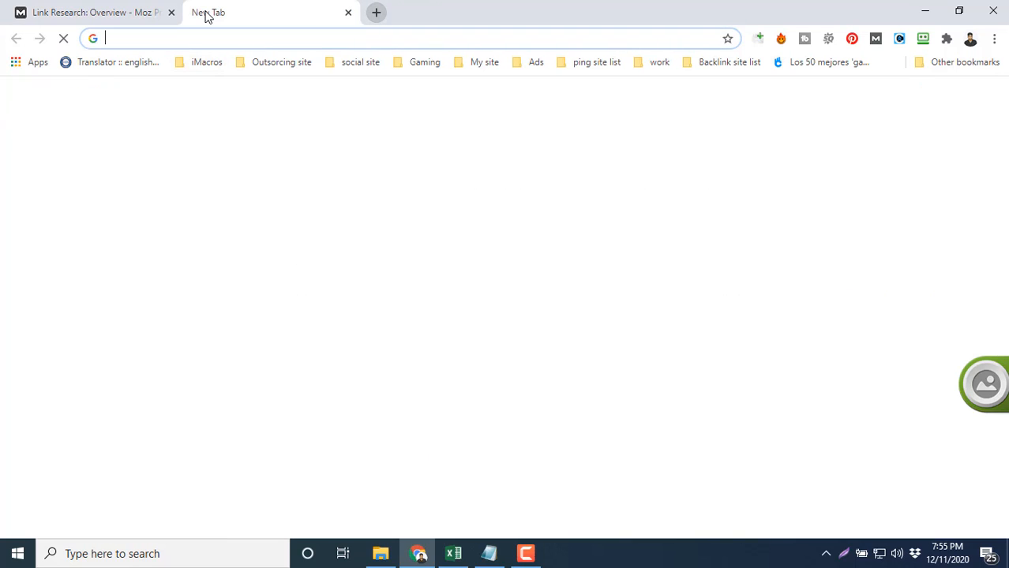
pyautogui.write('sma')
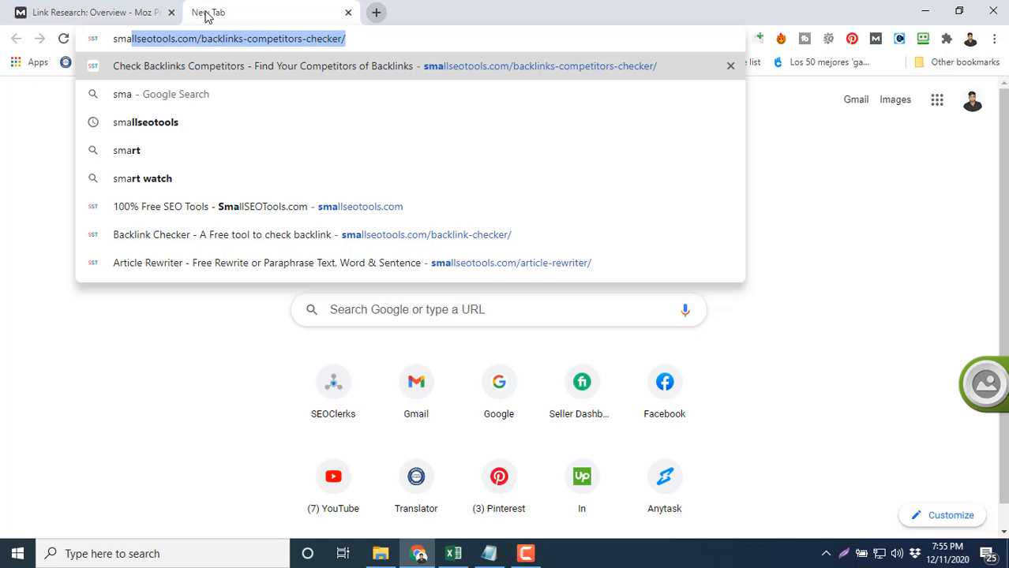
pyautogui.press('Return')
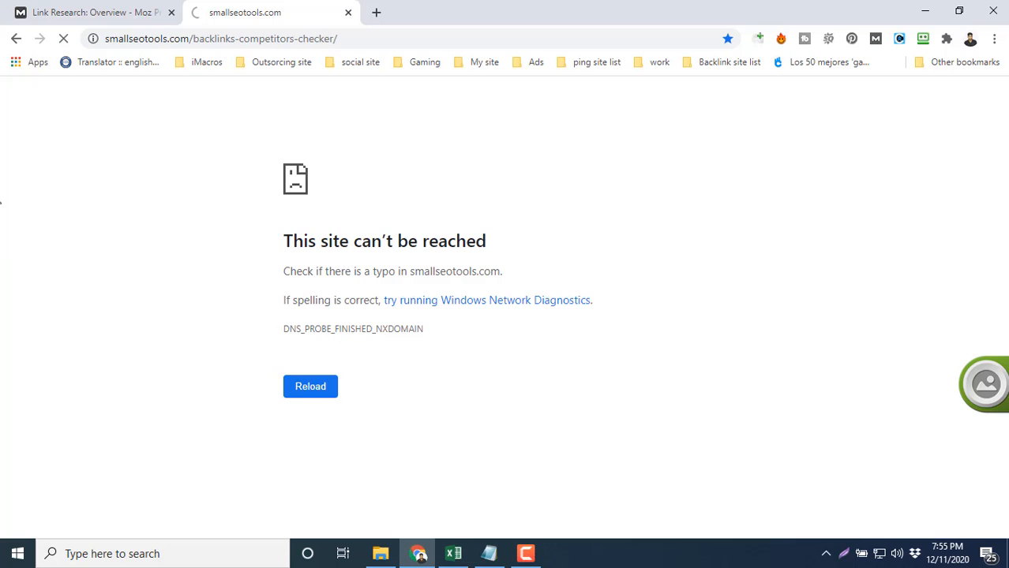
# Return to the machineseeker.com link overview in Moz, check its metrics, and open the Keyword Explorer research tool
pyautogui.click(90, 9)
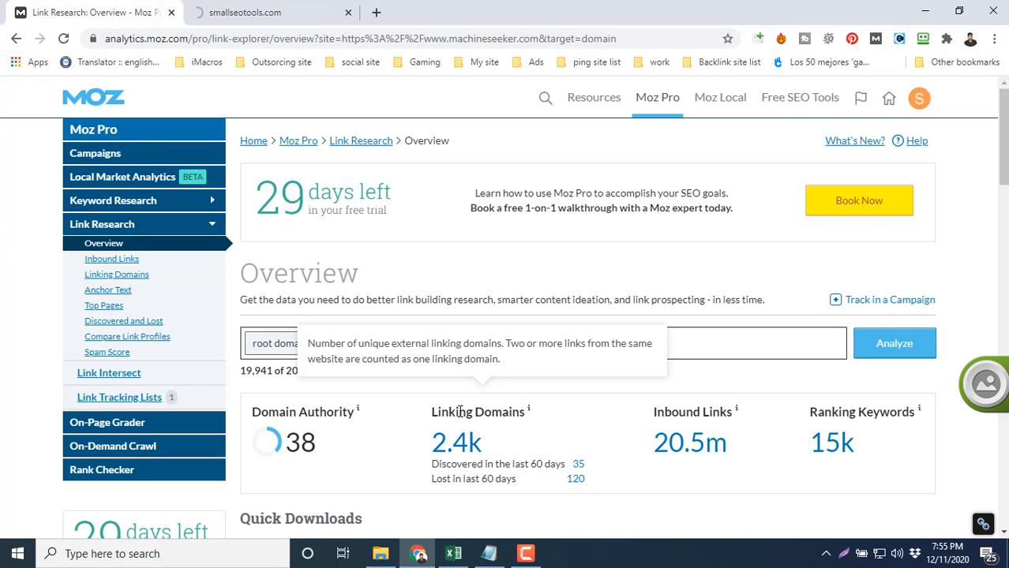
pyautogui.scroll(-1, 460, 411)
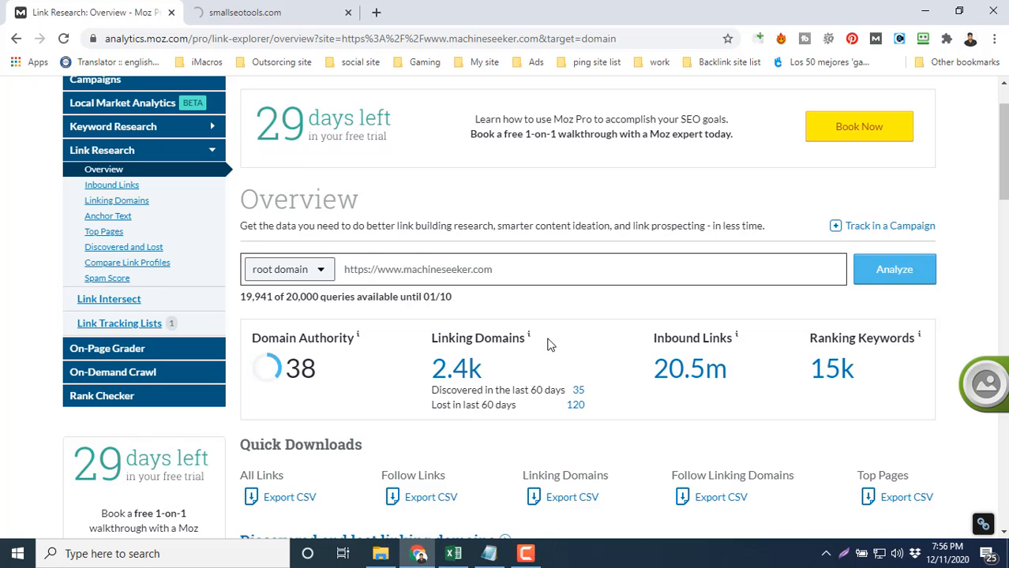
pyautogui.scroll(-1, 550, 345)
pyautogui.scroll(2, 550, 345)
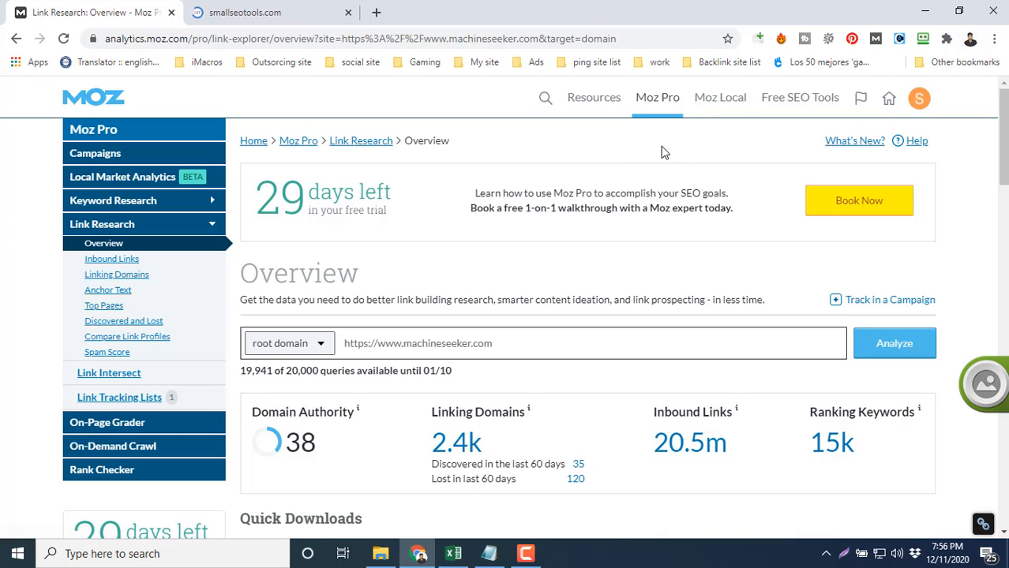
pyautogui.moveTo(665, 101)
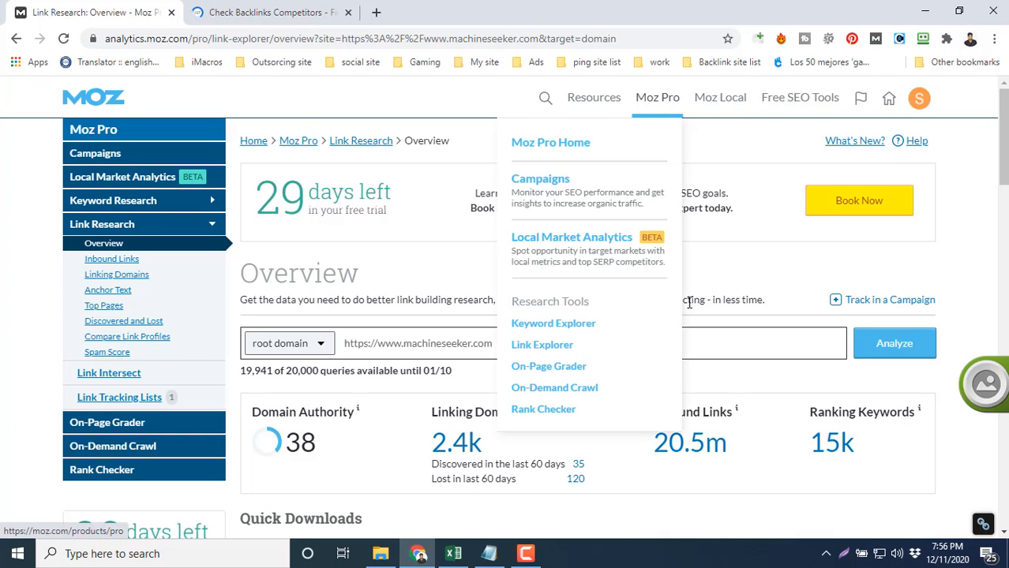
pyautogui.click(568, 326)
# Switch to Excel and copy the keyword "used machine" from cell B4 of the russia sheet
pyautogui.click(453, 553)
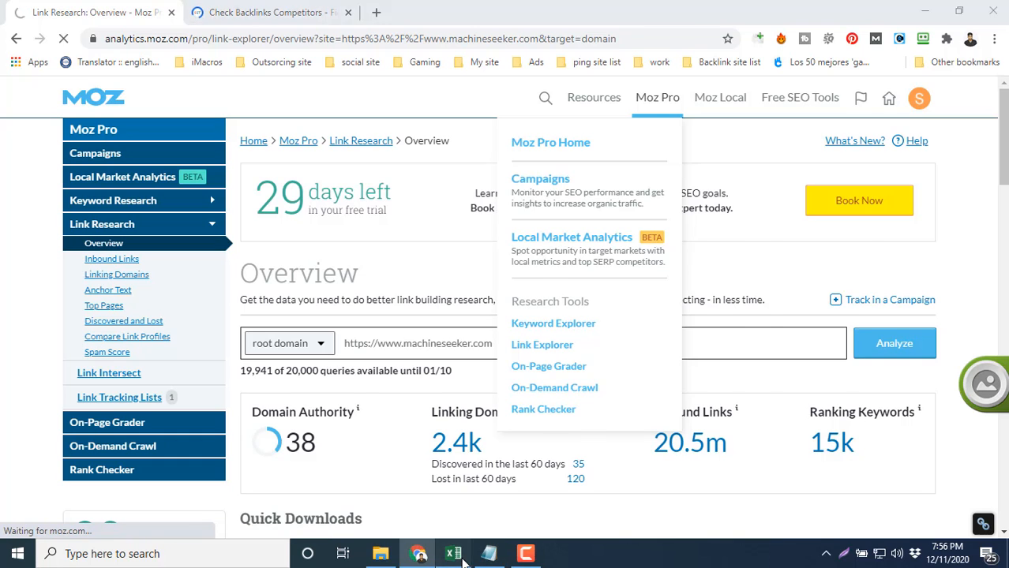
pyautogui.click(93, 231)
pyautogui.hotkey('ctrl', 'c')
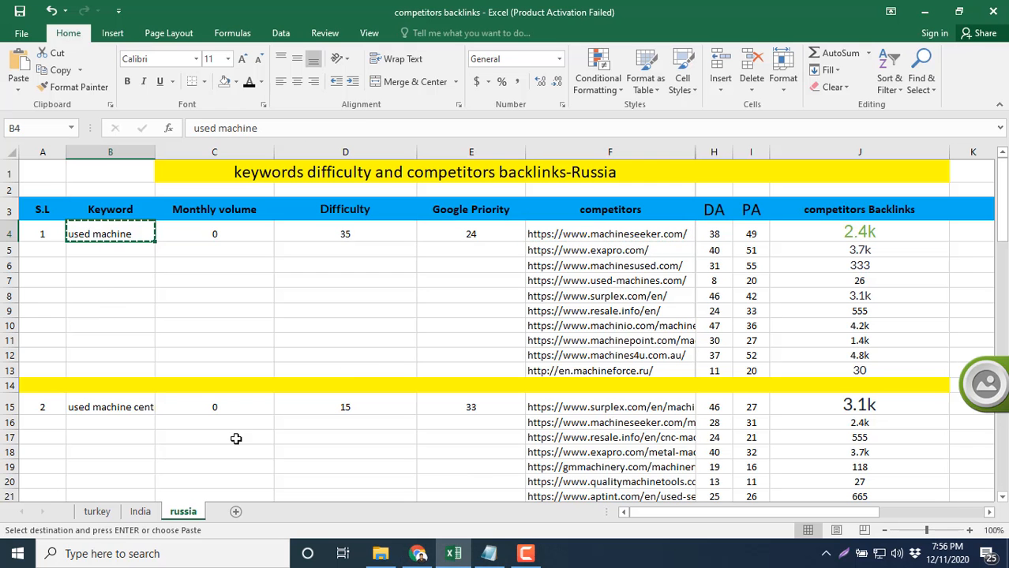
# Switch back to Moz's Keyword Explorer in the browser and analyze the keyword "used machine" for United States - en-US
pyautogui.click(417, 554)
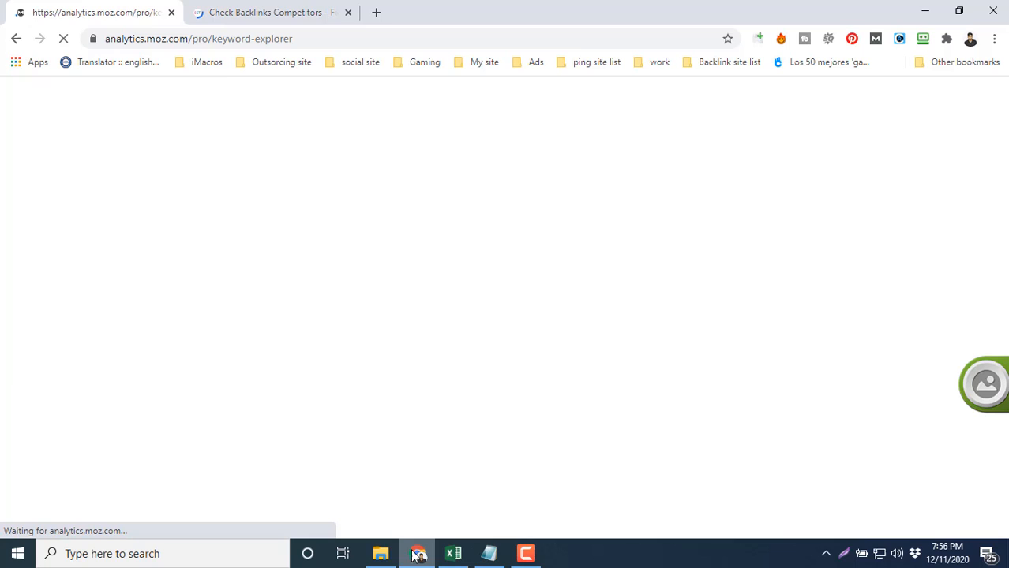
pyautogui.click(240, 12)
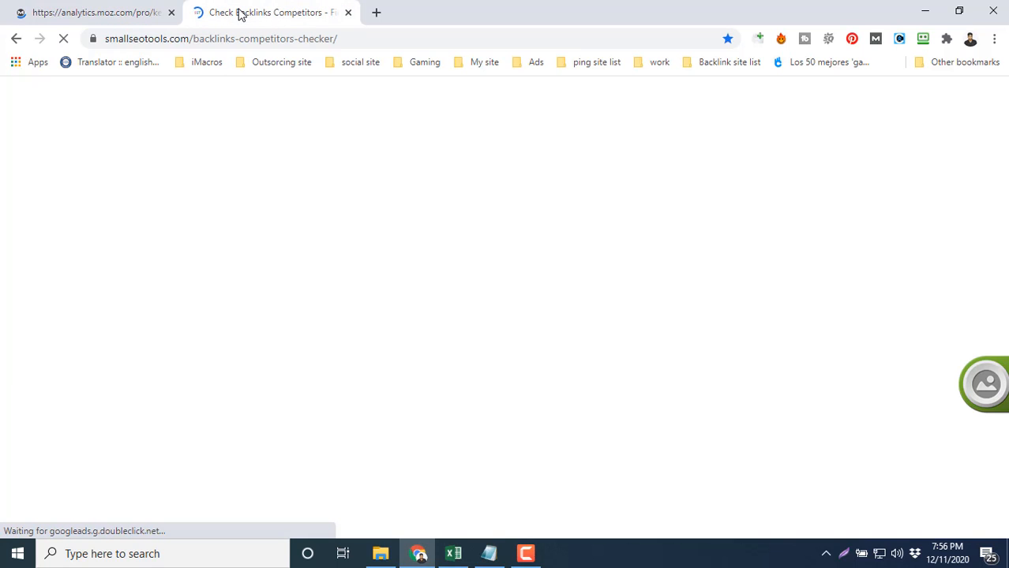
pyautogui.click(99, 10)
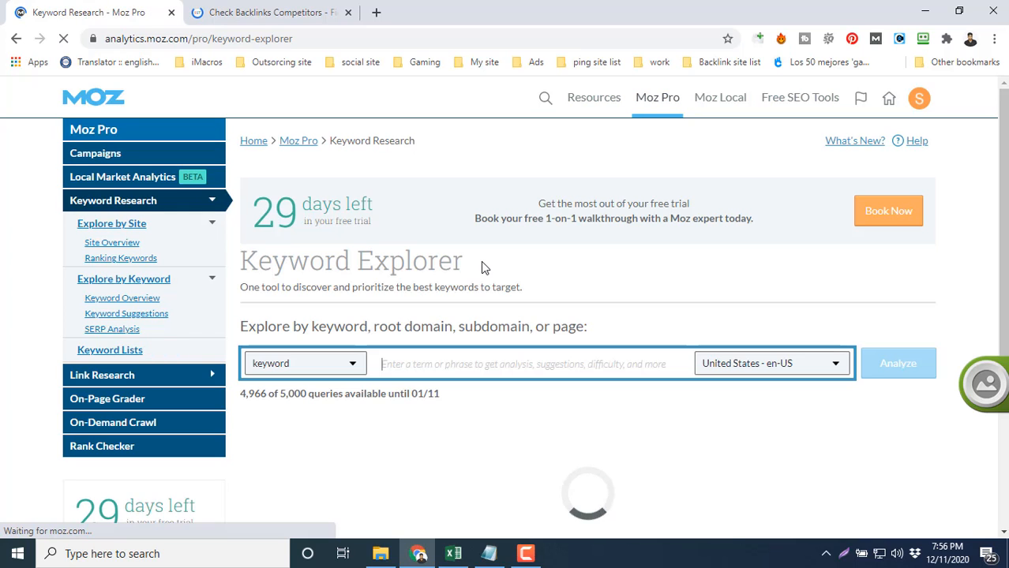
pyautogui.click(467, 364)
pyautogui.hotkey('ctrl', 'v')
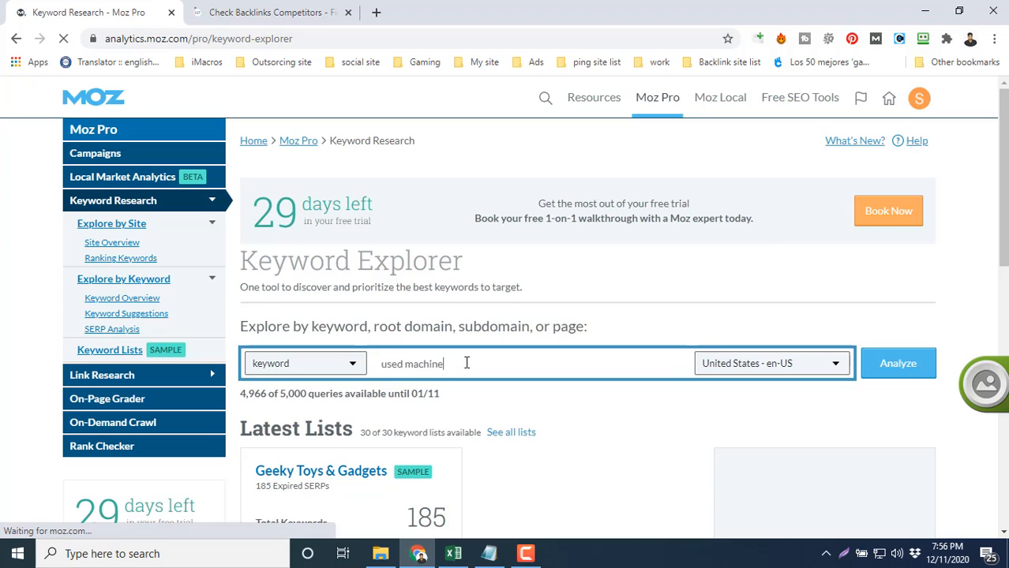
pyautogui.click(893, 374)
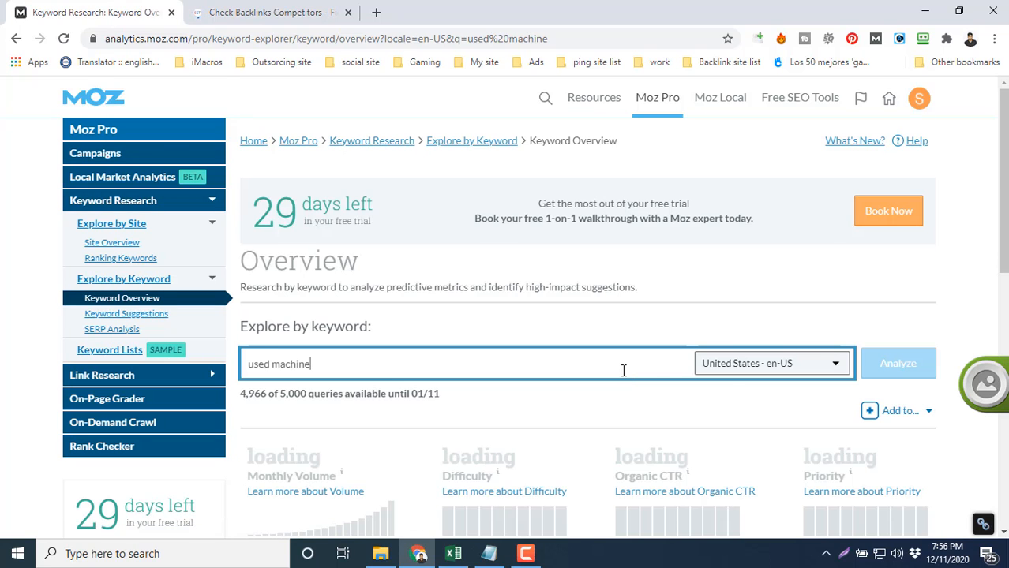
# Check the keyword's monthly volume, difficulty, organic CTR and priority, and open its full SERP analysis in a new browser tab
pyautogui.scroll(-3, 623, 370)
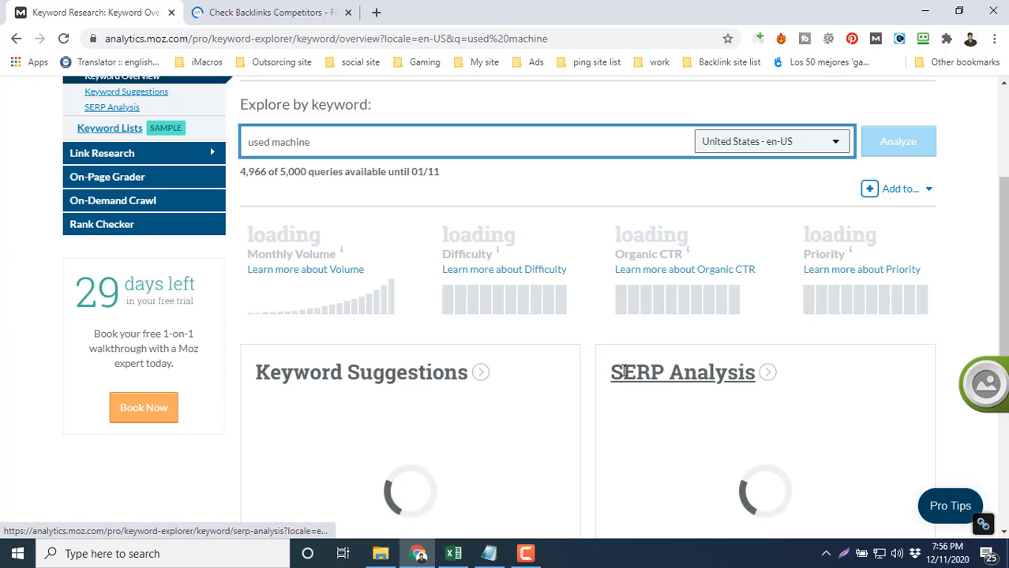
pyautogui.scroll(-2, 859, 414)
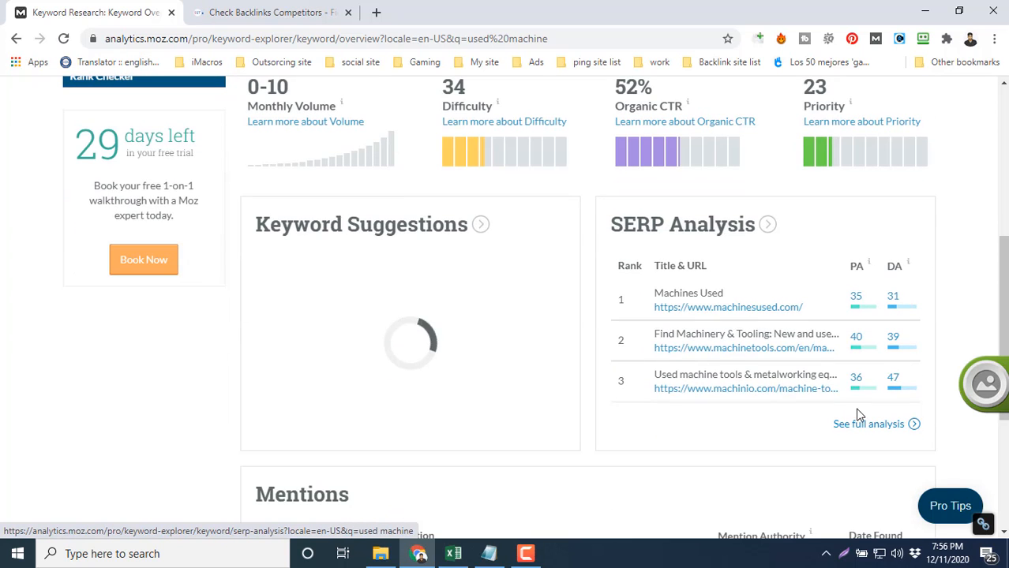
pyautogui.middleClick(881, 426)
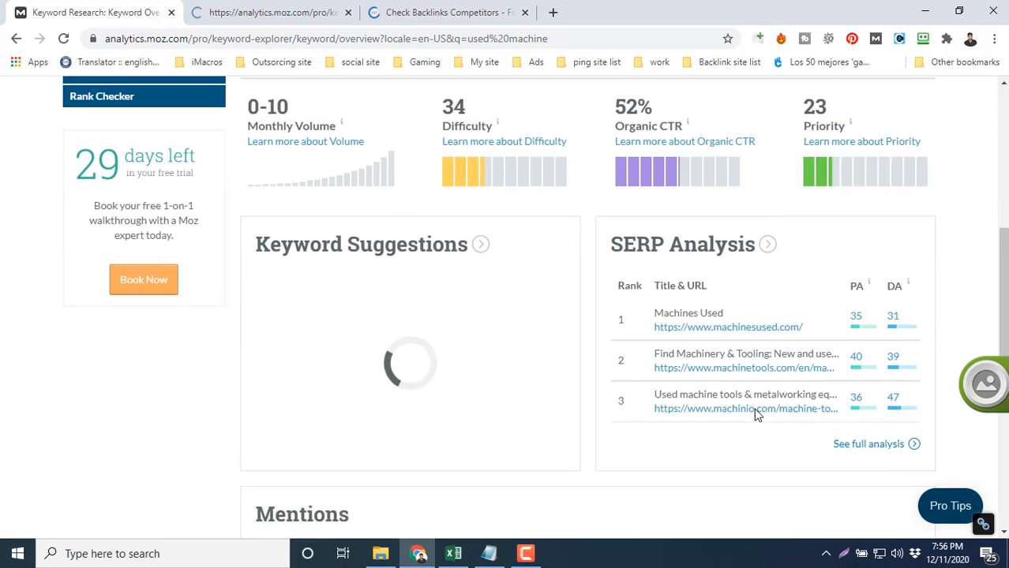
pyautogui.scroll(2, 754, 415)
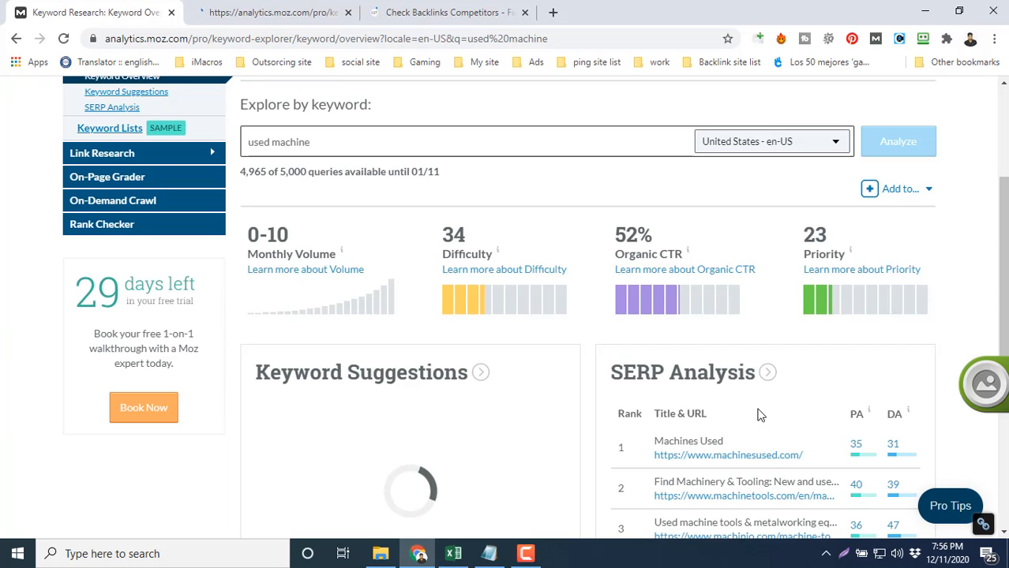
pyautogui.click(321, 22)
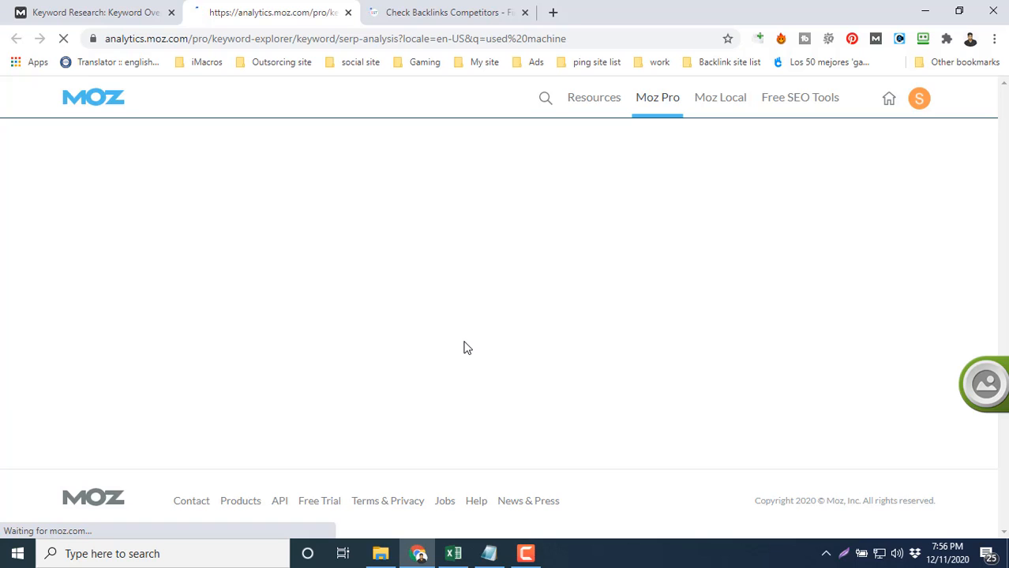
pyautogui.click(412, 9)
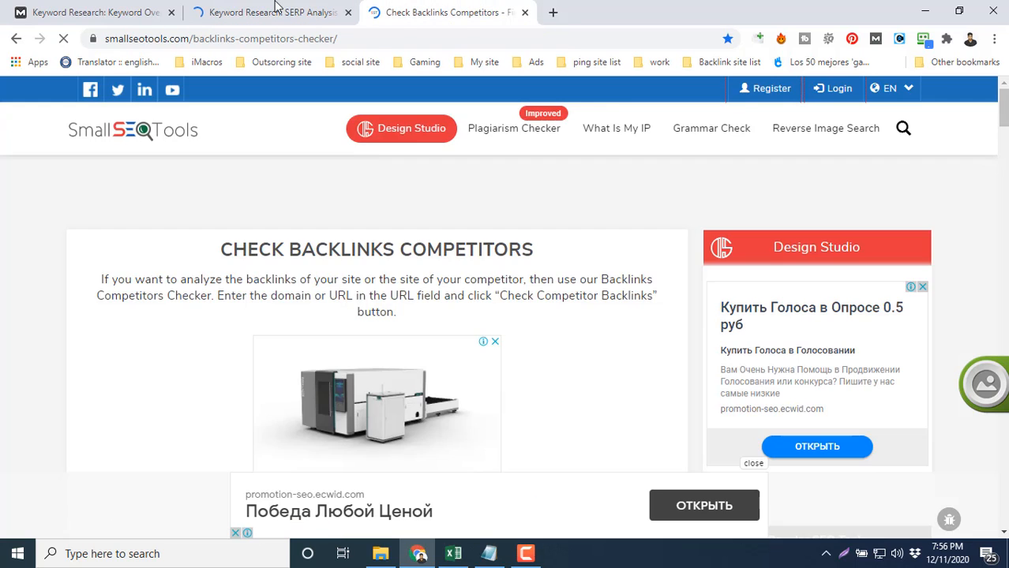
pyautogui.click(276, 9)
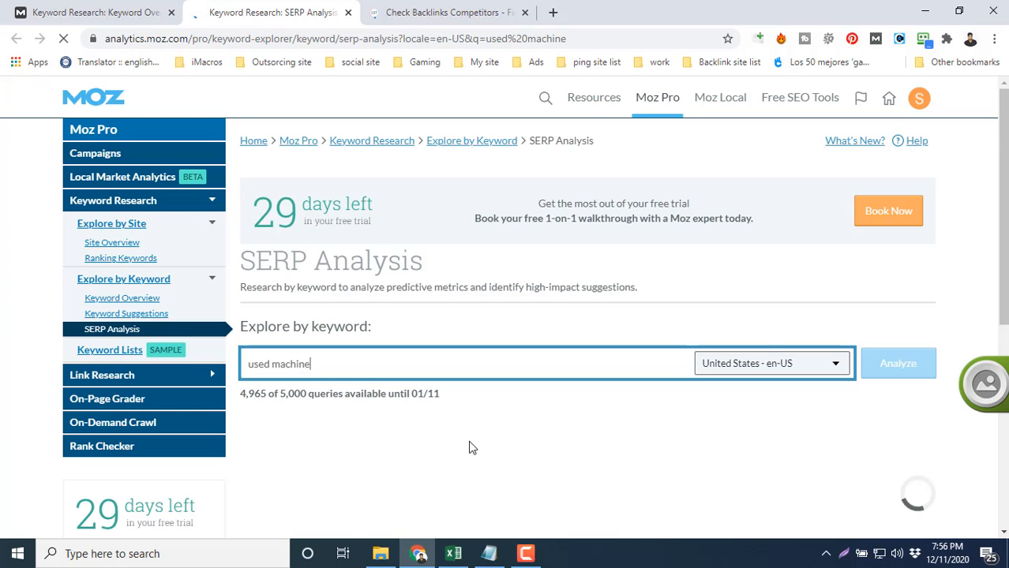
# From the organic results, open machinesused.com's root domain linking links and its page score report in new browser tabs
pyautogui.scroll(-3, 762, 347)
pyautogui.scroll(-5, 628, 362)
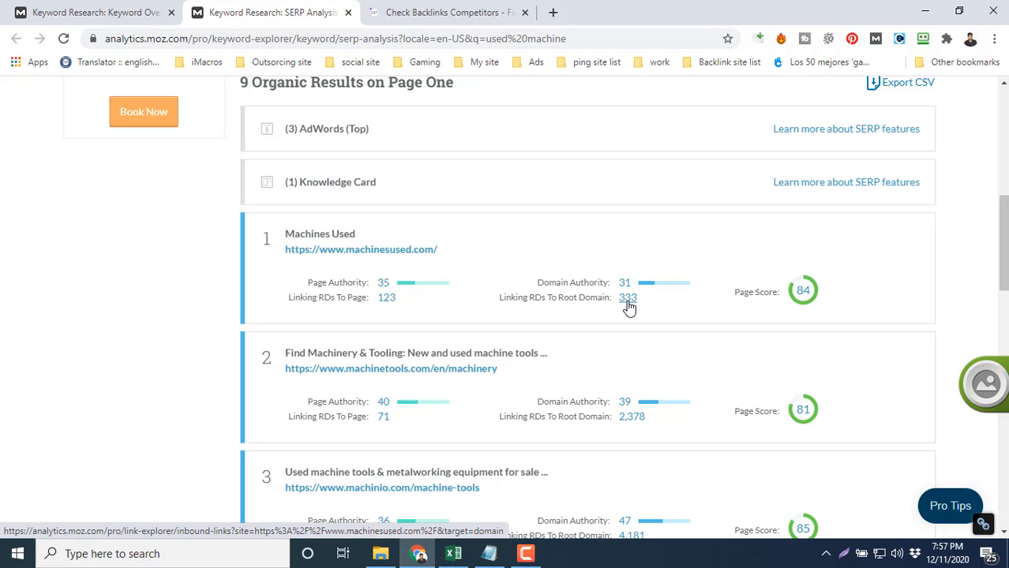
pyautogui.keyDown('ctrl'); pyautogui.click(627, 299); pyautogui.keyUp('ctrl')
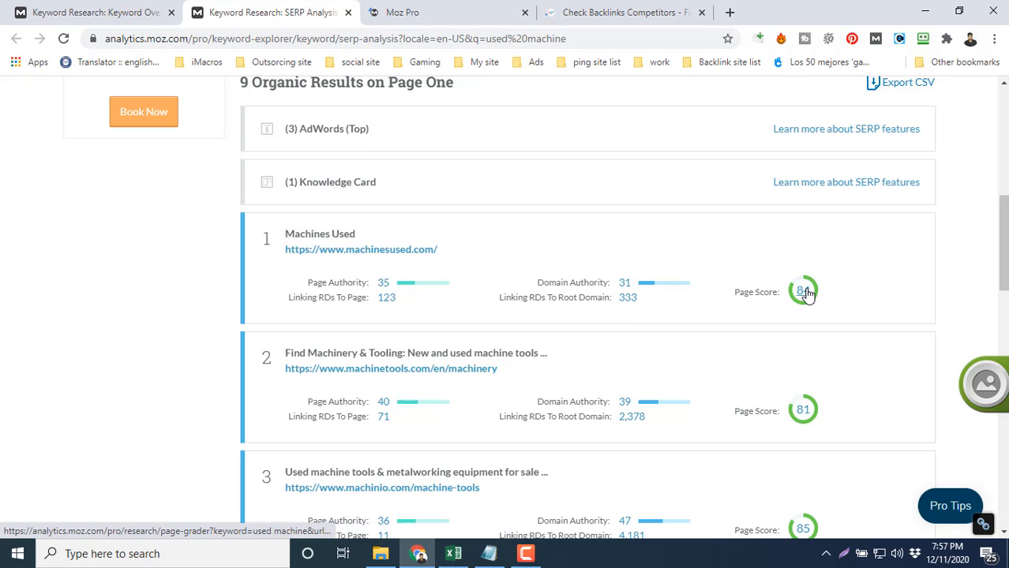
pyautogui.keyDown('ctrl'); pyautogui.click(805, 291); pyautogui.keyUp('ctrl')
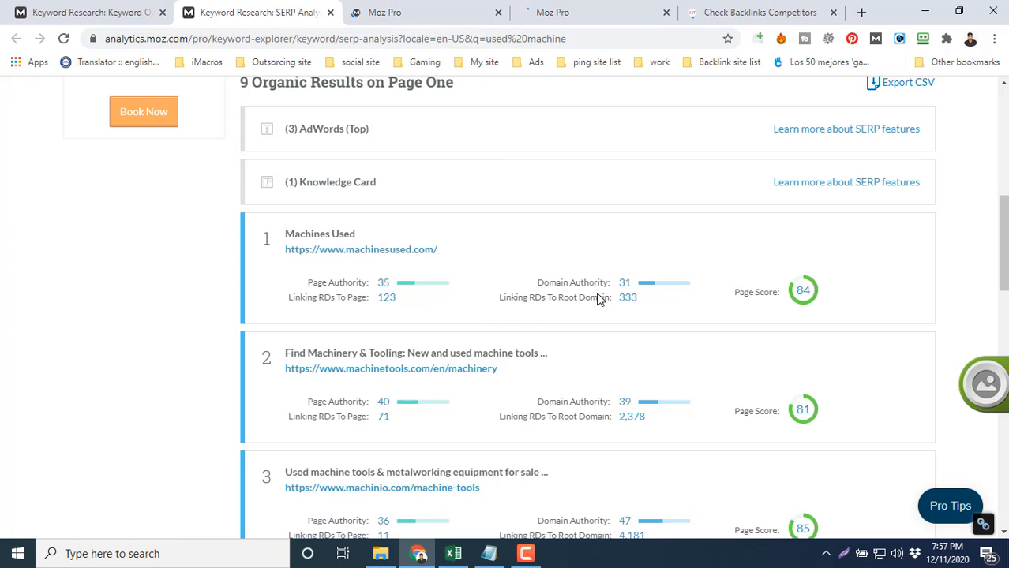
# Check machinesused.com's domain authority, page authority, linking domains and inbound links on Moz's Inbound Links page, including the linking domains definition
pyautogui.hotkey('ctrl', 'Tab')
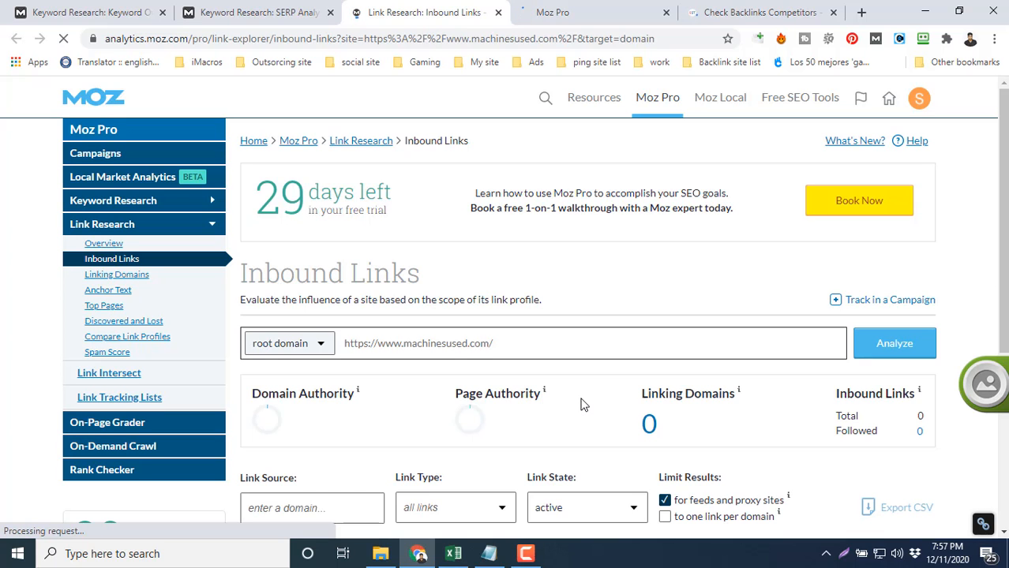
pyautogui.scroll(-1, 582, 405)
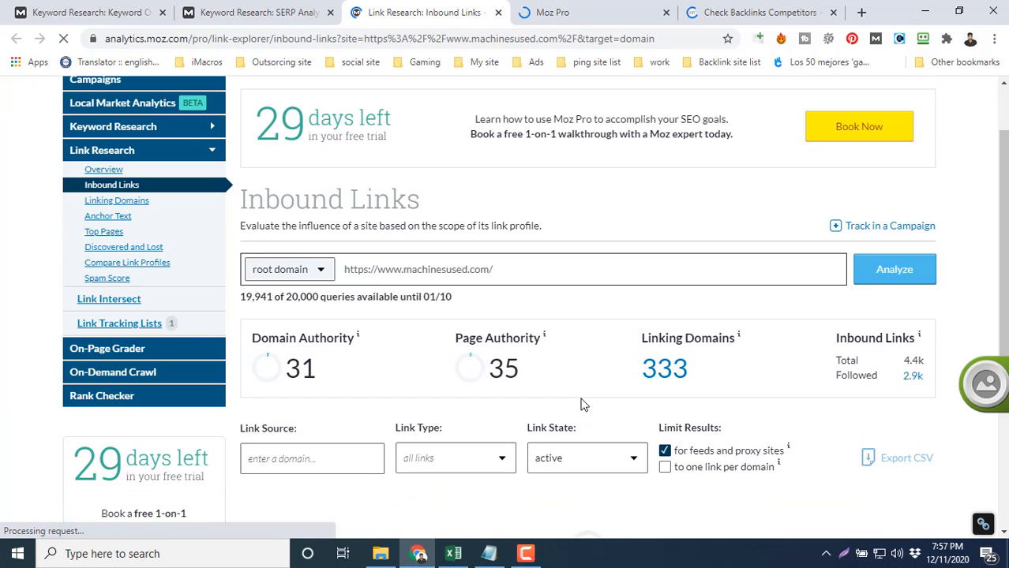
pyautogui.scroll(-2, 581, 404)
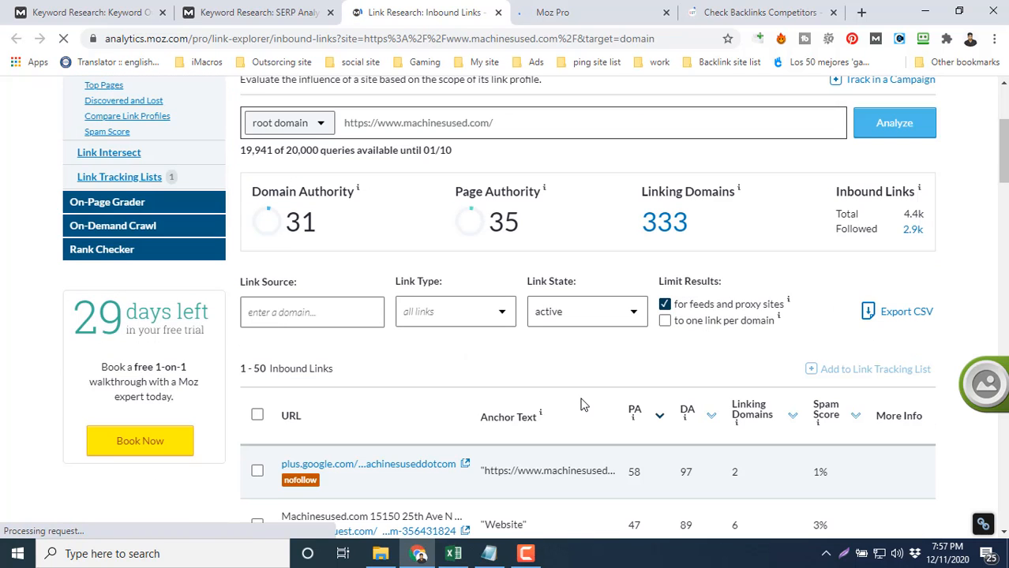
pyautogui.scroll(-1, 582, 404)
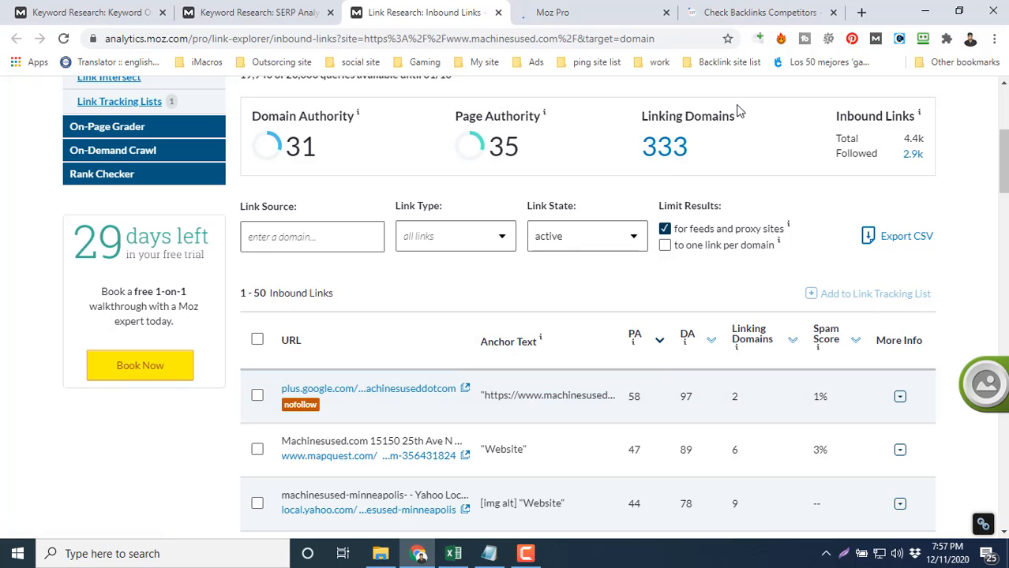
pyautogui.moveTo(737, 112)
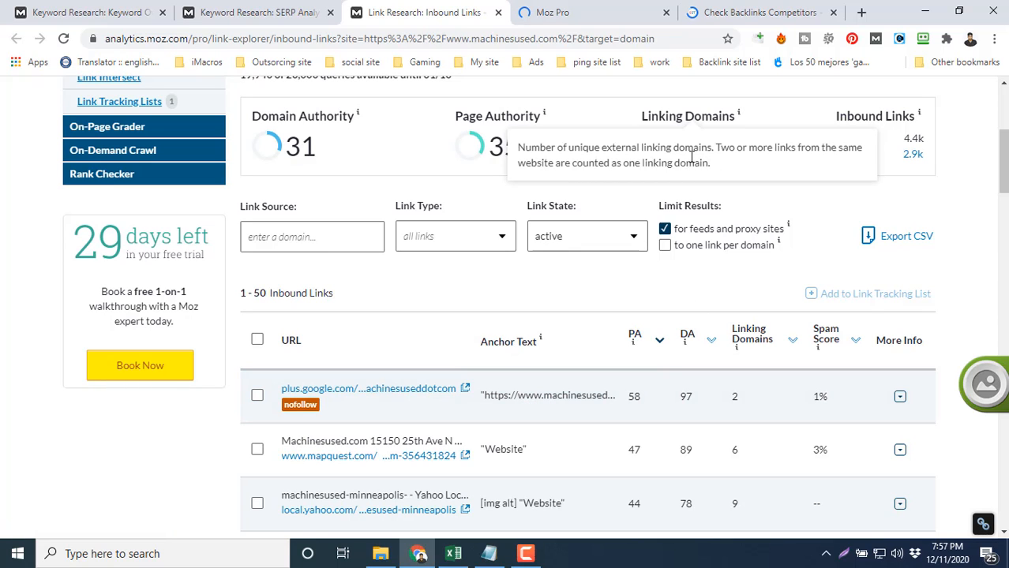
# Examine machinesused.com's inbound links list for source URLs, anchor text, page and domain authority, linking domains and spam scores
pyautogui.scroll(-2, 394, 381)
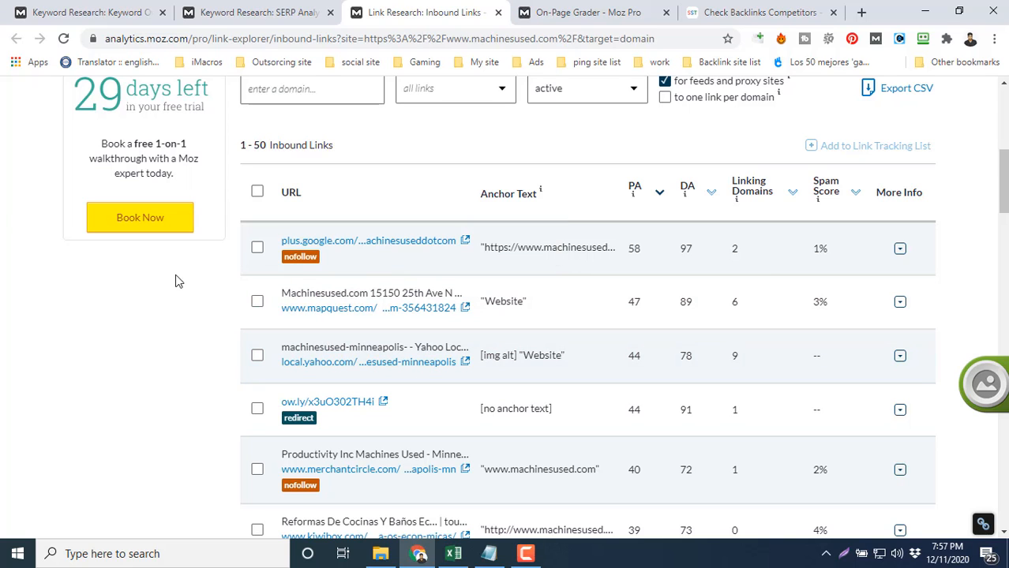
pyautogui.scroll(-2, 377, 304)
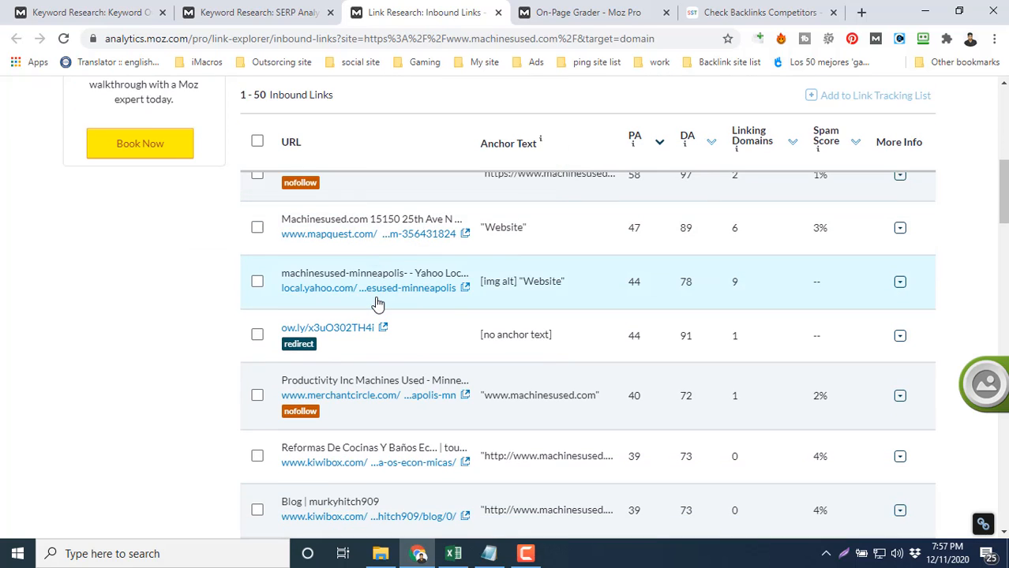
pyautogui.scroll(-2, 401, 371)
pyautogui.scroll(-2, 401, 372)
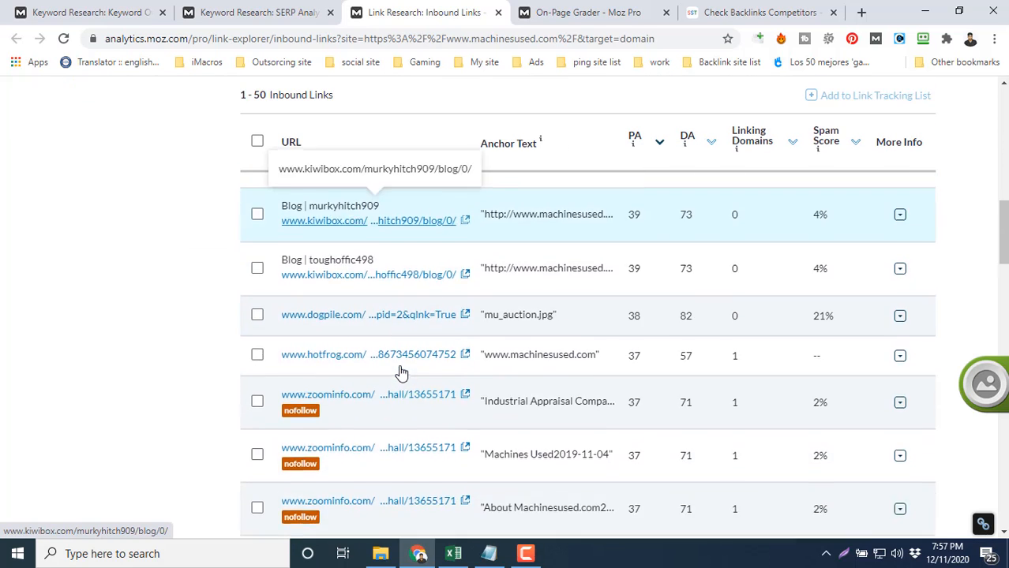
pyautogui.scroll(-1, 400, 372)
pyautogui.scroll(-1, 401, 371)
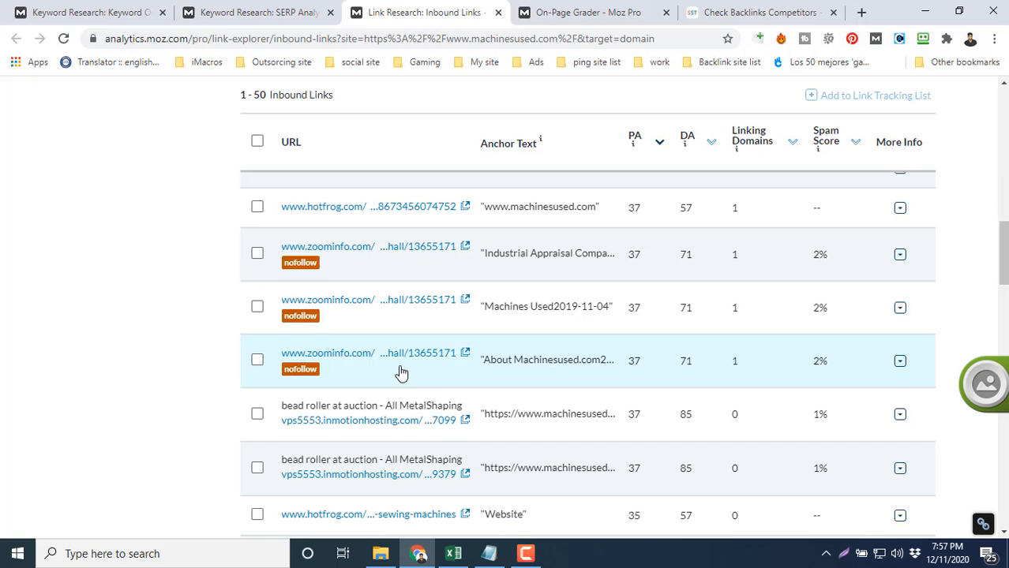
pyautogui.scroll(-6, 401, 372)
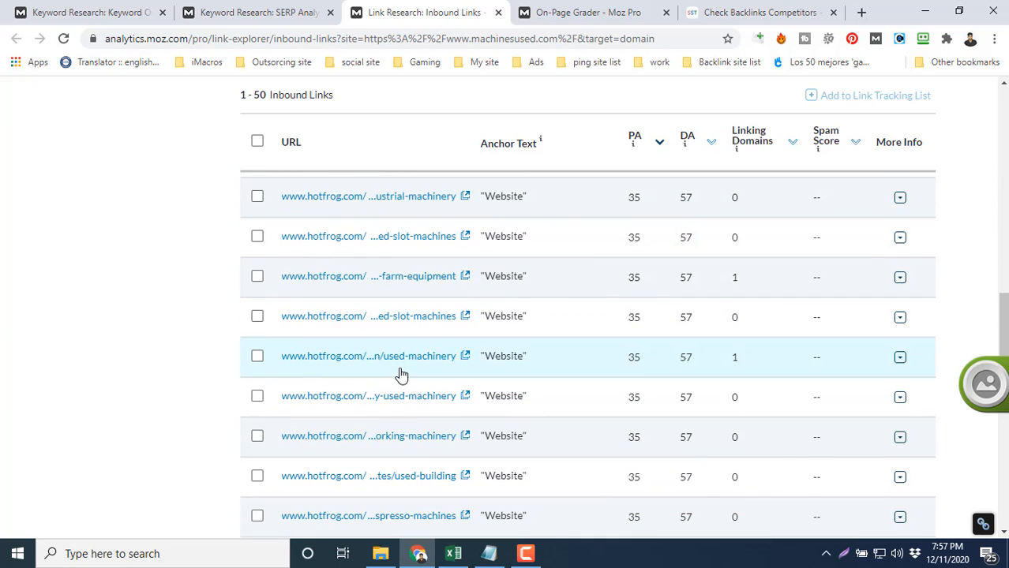
pyautogui.scroll(-4, 401, 375)
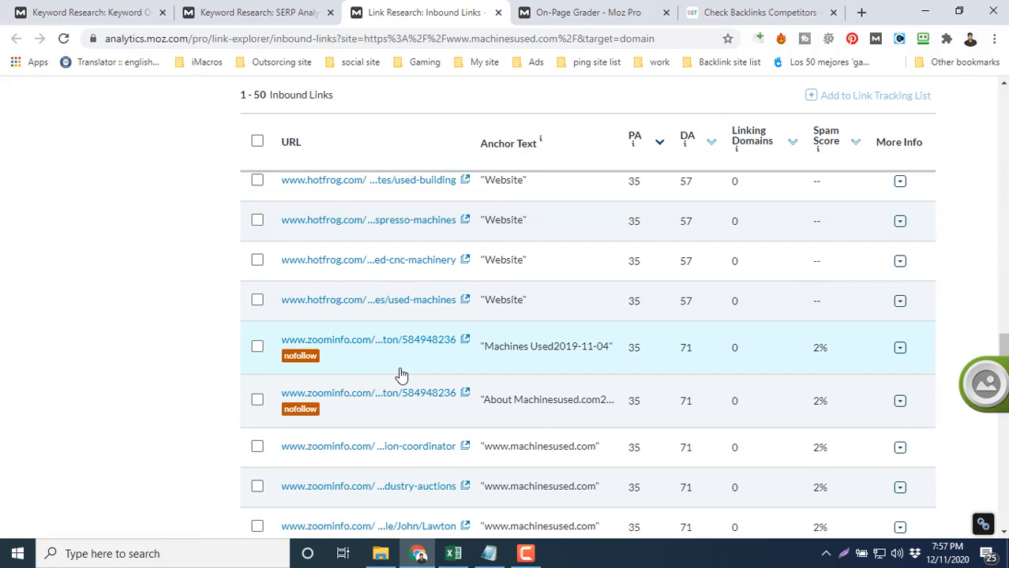
pyautogui.scroll(-4, 401, 375)
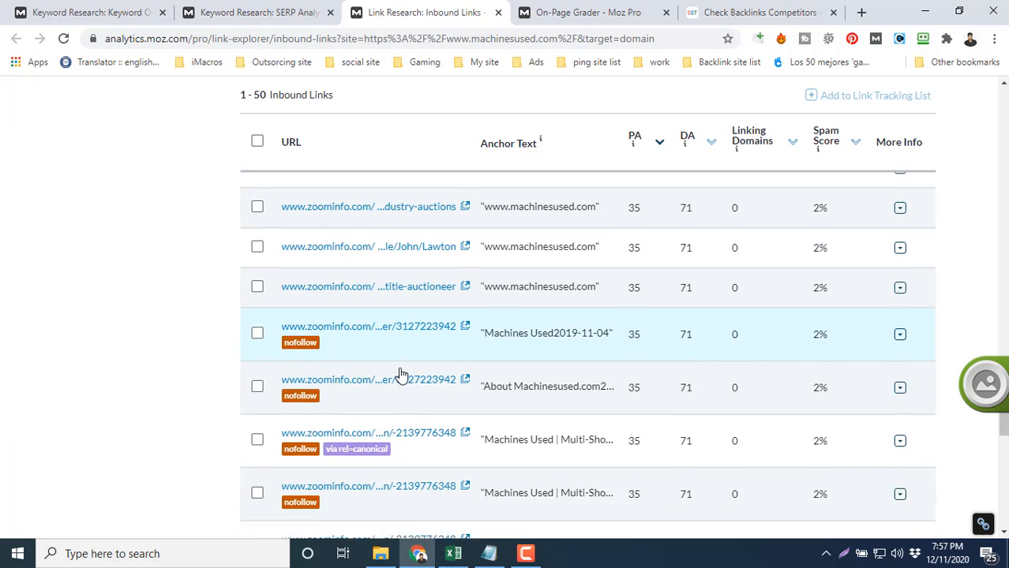
pyautogui.scroll(-3, 401, 375)
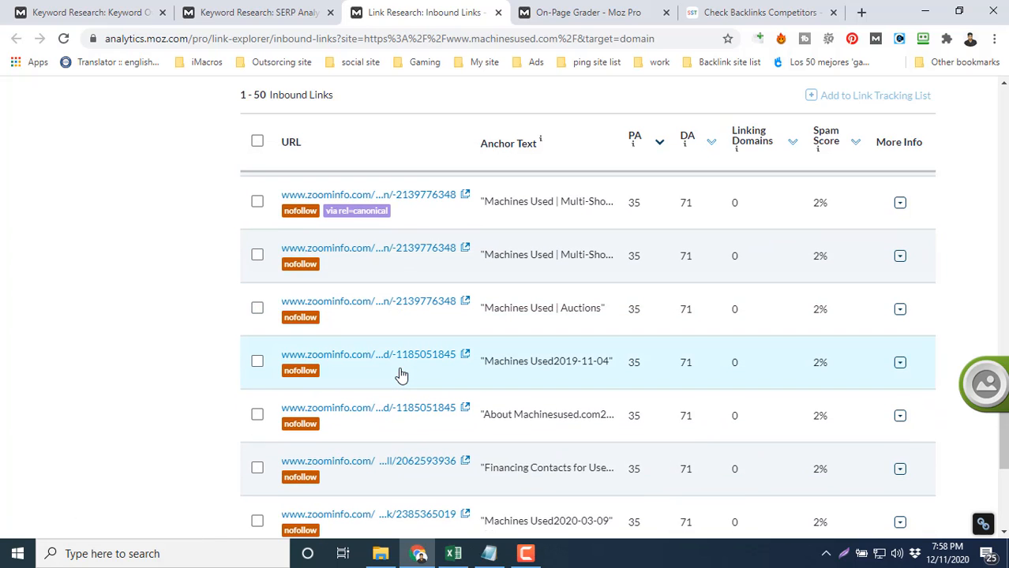
pyautogui.scroll(-2, 401, 375)
pyautogui.scroll(-2, 406, 375)
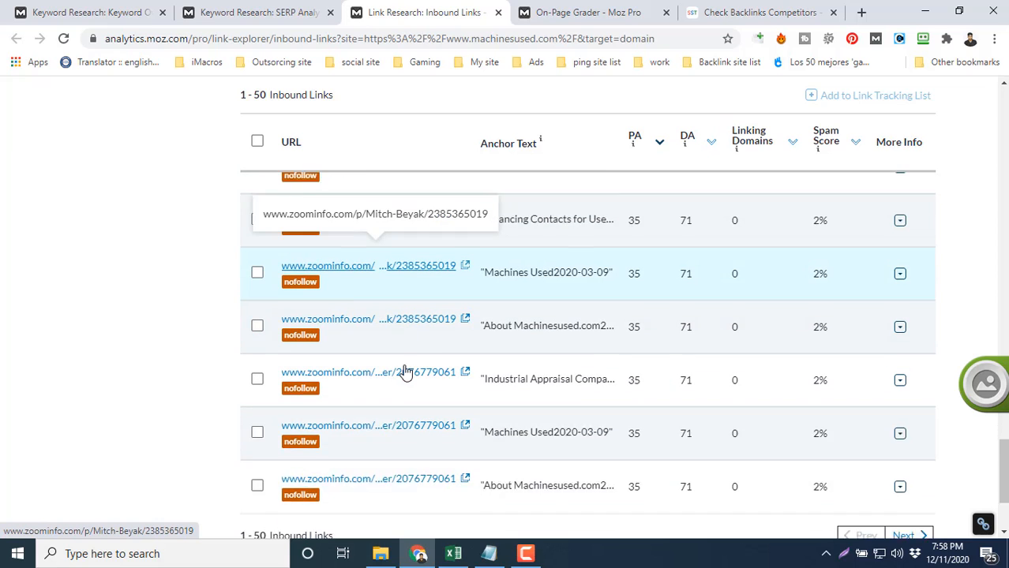
# Review the On-Page Grader report for machinesused.com and "used machine", including keyword locations, page score and the factors hurting it
pyautogui.hotkey('ctrl', 'Tab')
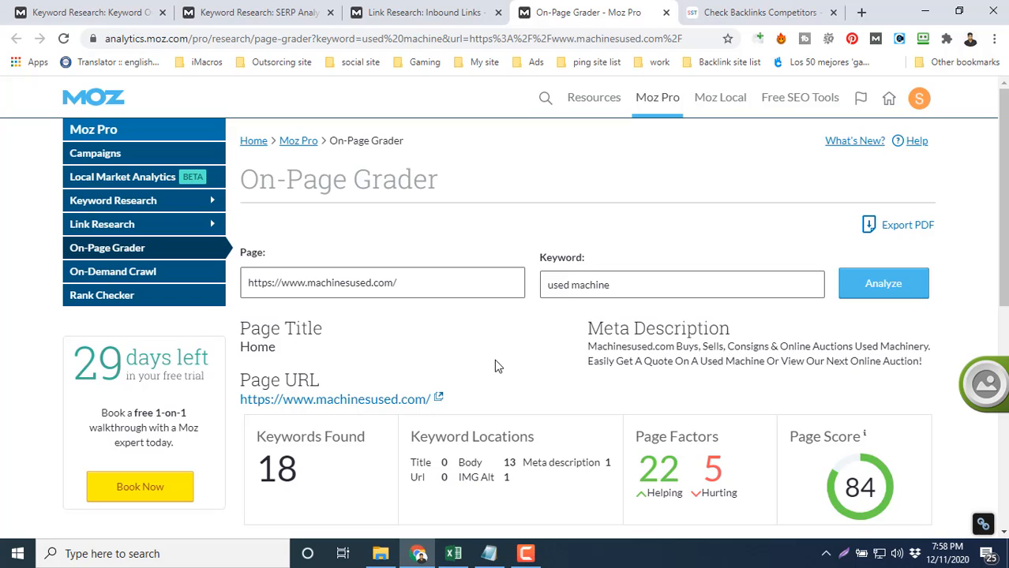
pyautogui.scroll(-2, 496, 365)
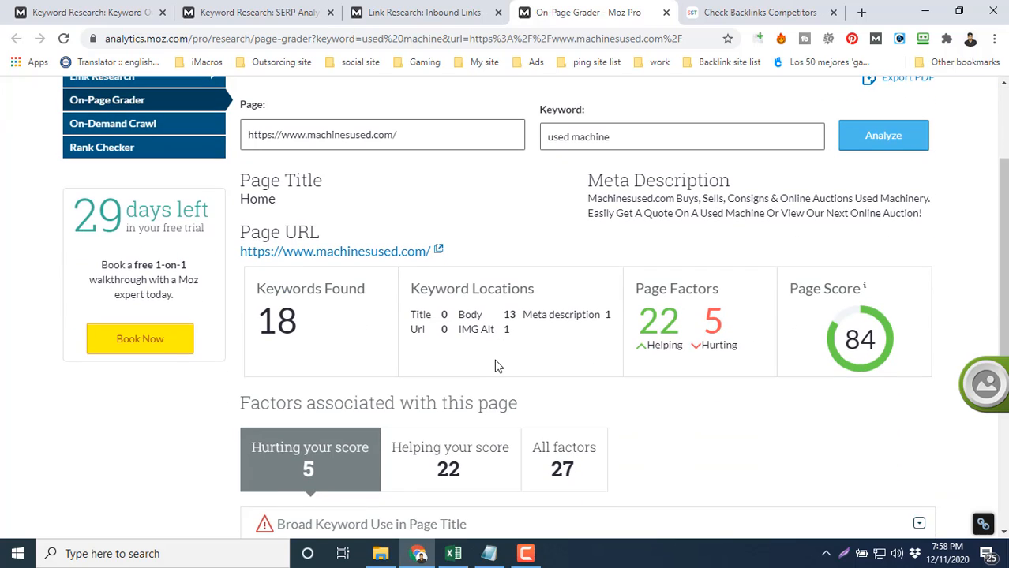
pyautogui.scroll(-4, 494, 359)
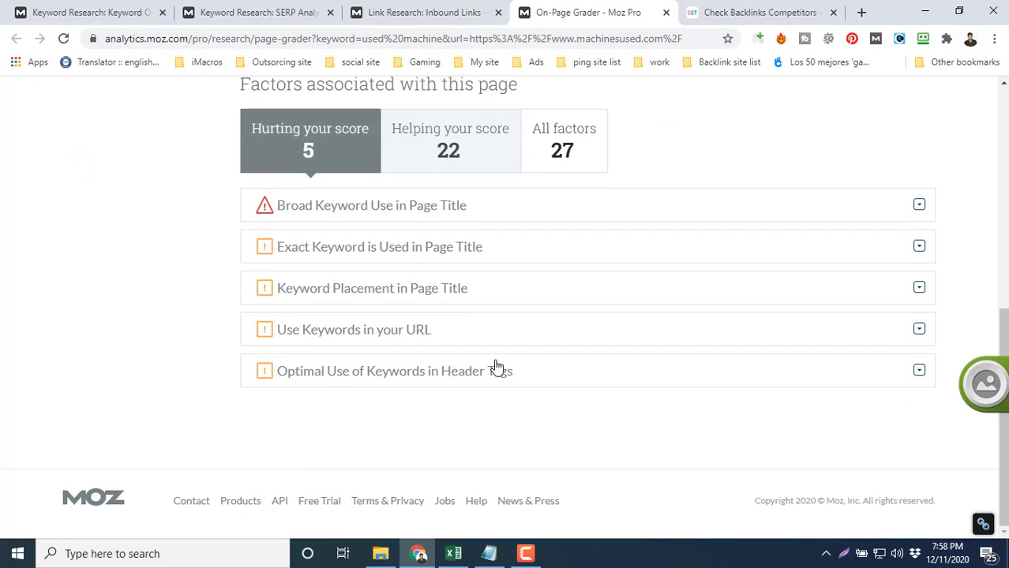
pyautogui.scroll(4, 496, 367)
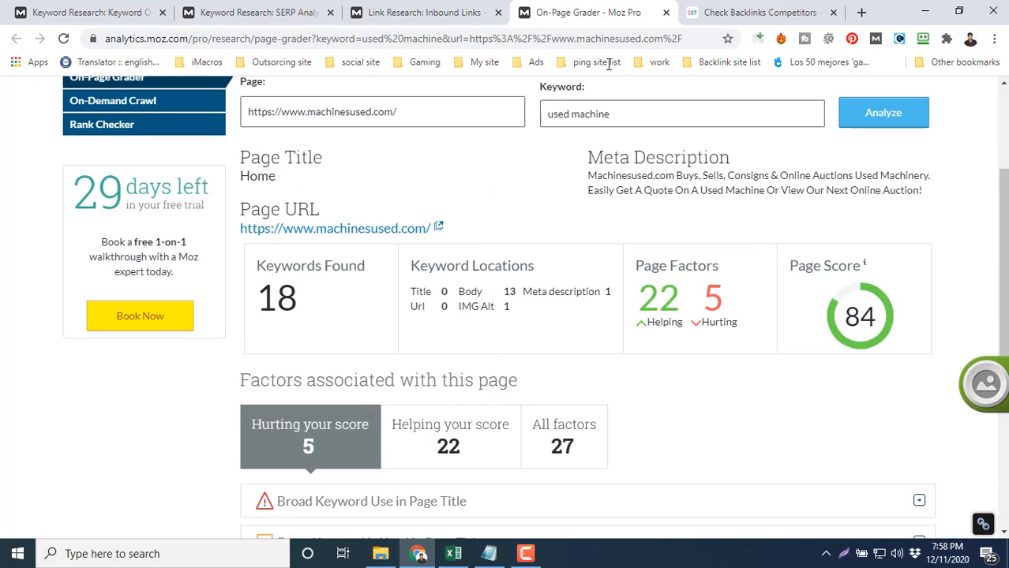
# Go to the SmallSEOTools Backlinks Competitors Checker page and dismiss its error message
pyautogui.click(711, 10)
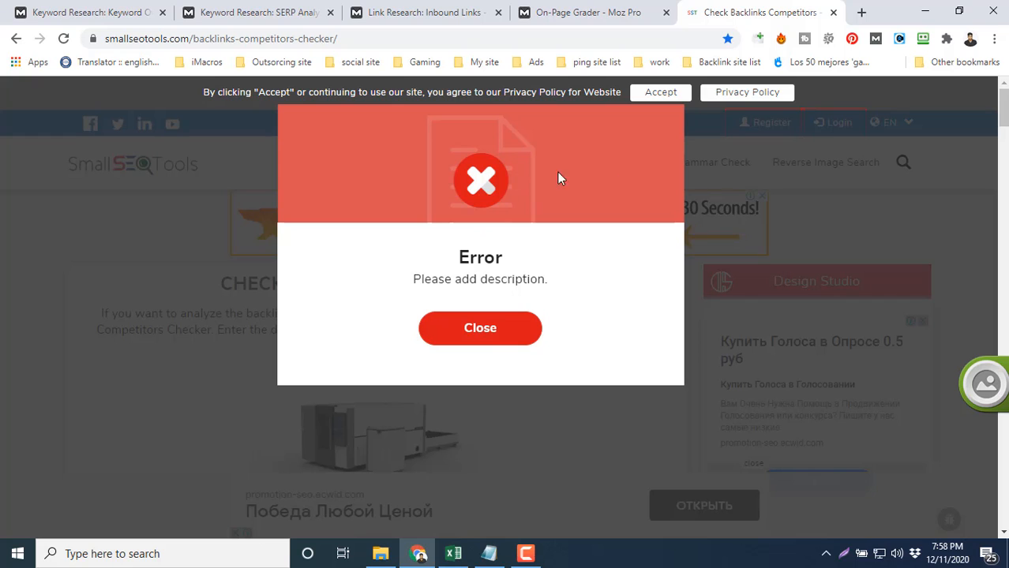
pyautogui.click(500, 330)
pyautogui.scroll(-4, 500, 332)
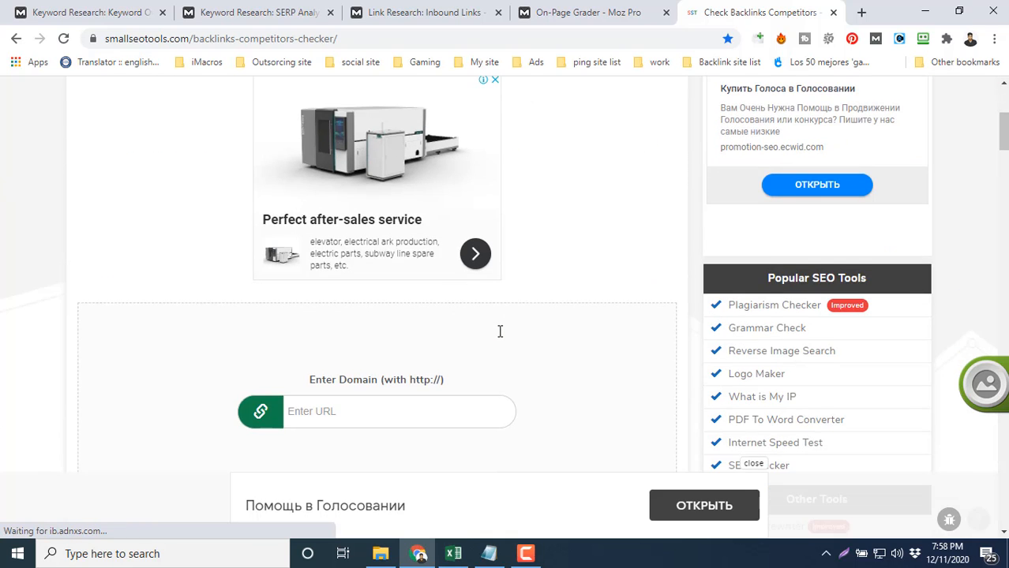
pyautogui.scroll(-2, 485, 327)
pyautogui.click(372, 255)
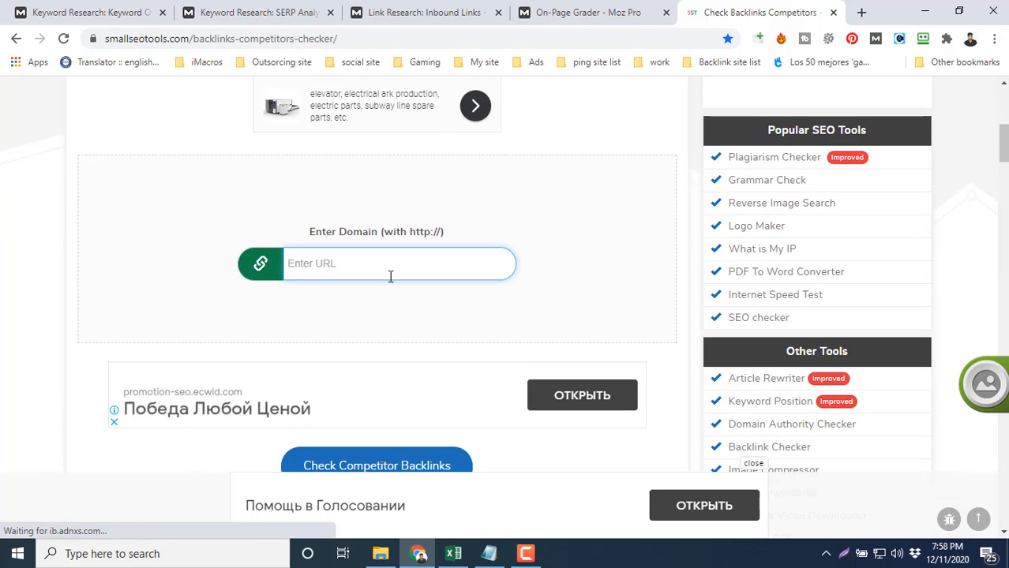
pyautogui.click(467, 560)
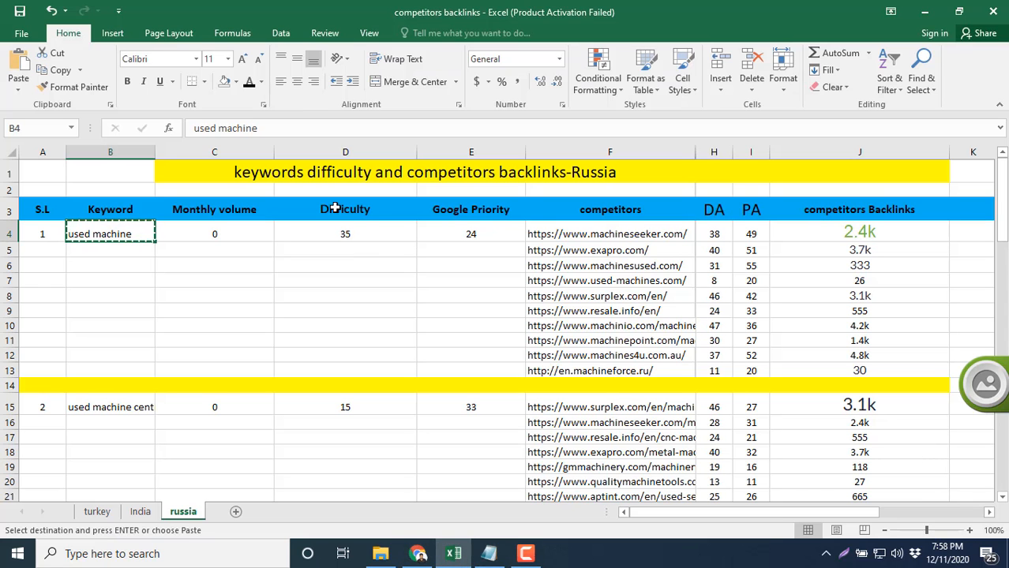
pyautogui.click(623, 237)
pyautogui.hotkey('ctrl', 'c')
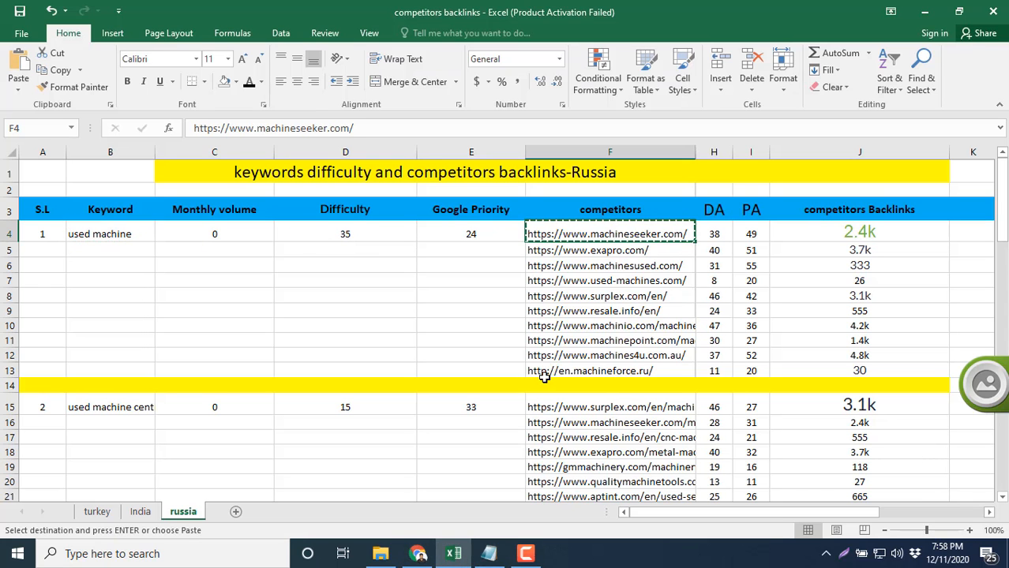
pyautogui.click(421, 555)
pyautogui.click(446, 256)
pyautogui.hotkey('ctrl', 'v')
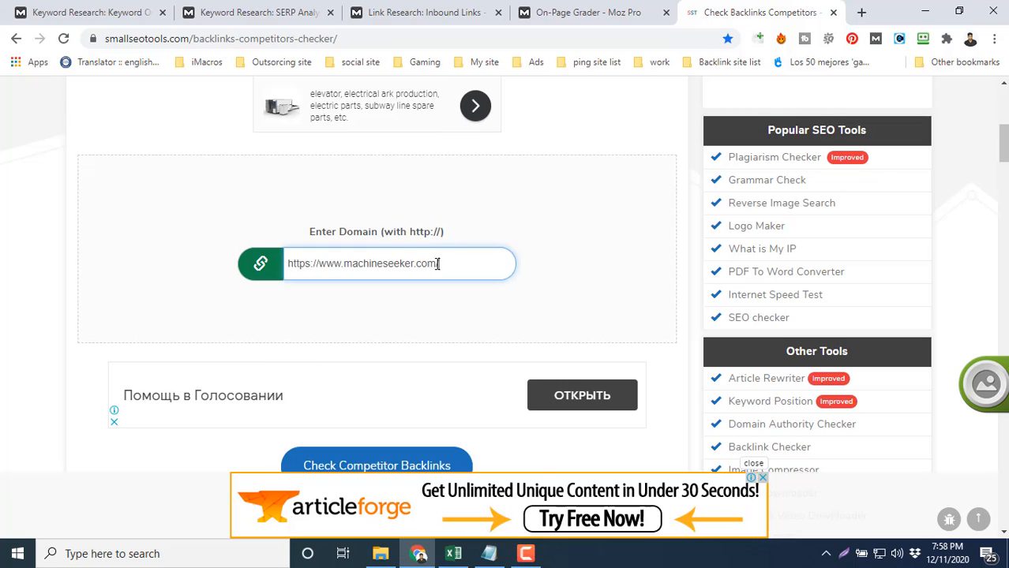
# Run the competitor backlinks check for machineseeker.com
pyautogui.scroll(-2, 428, 324)
pyautogui.click(408, 327)
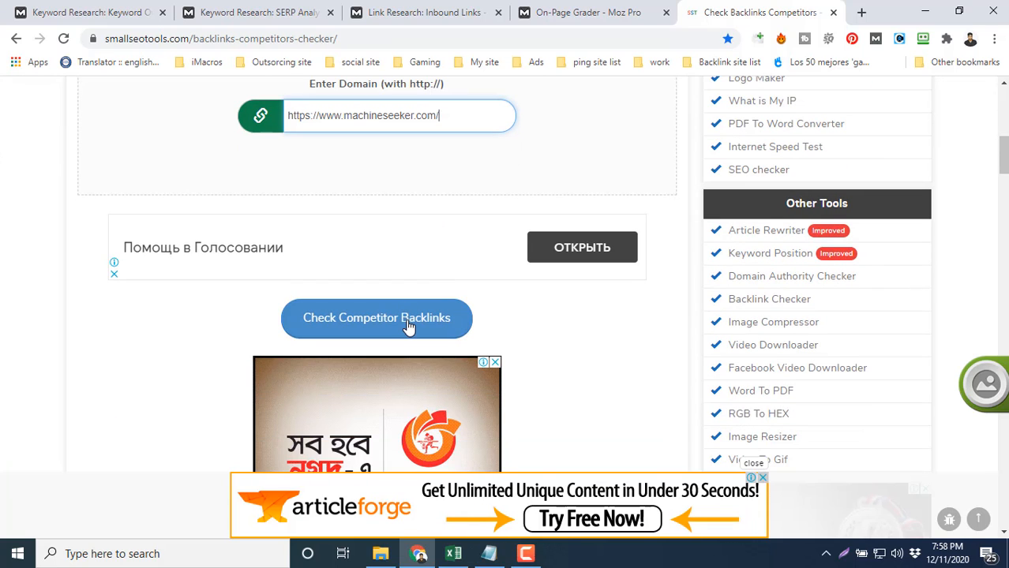
pyautogui.click(408, 327)
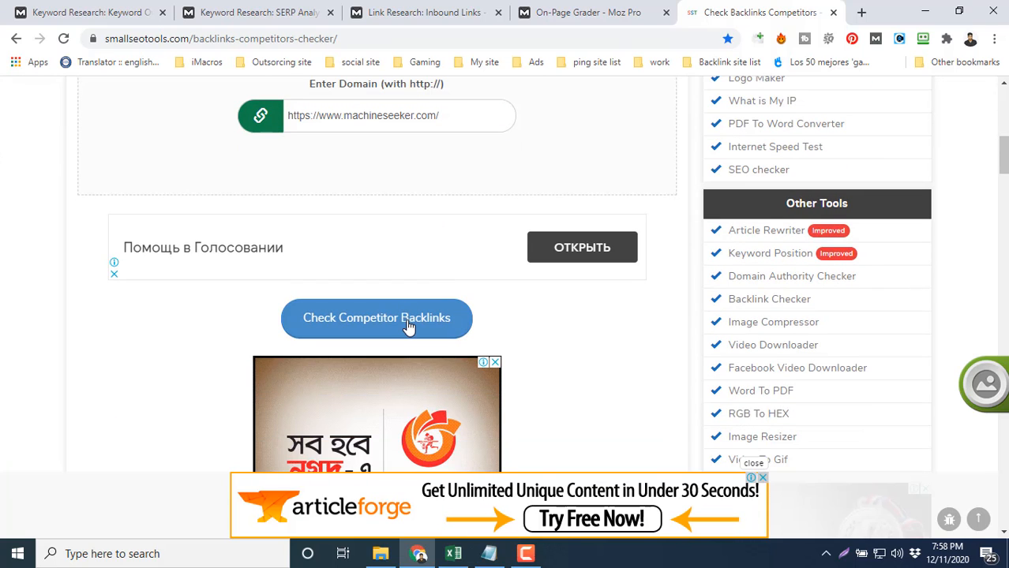
pyautogui.click(421, 309)
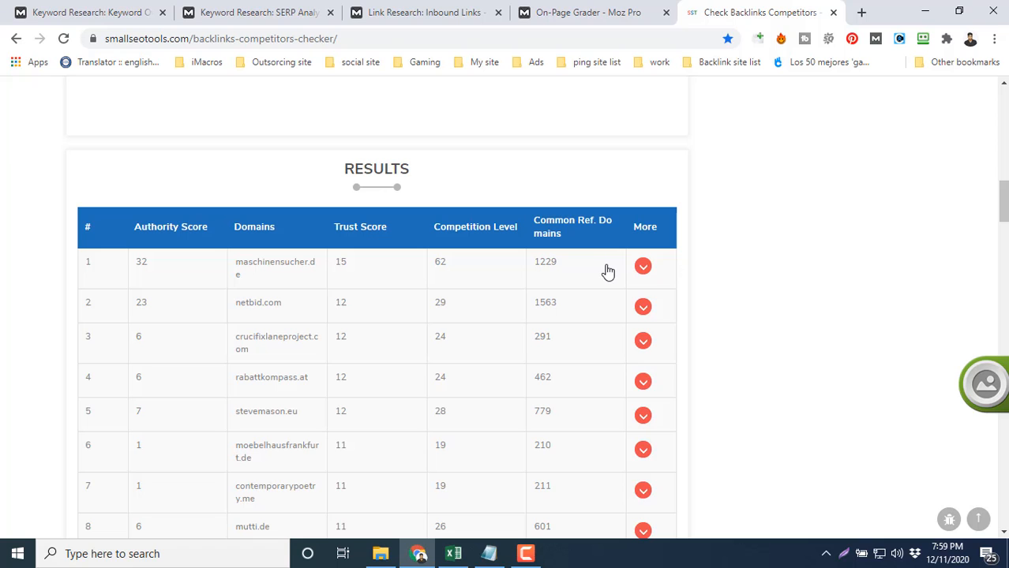
# Examine machineseeker.com's competitor results for authority score, trust score, competition level and common referring domains
pyautogui.scroll(9, 453, 248)
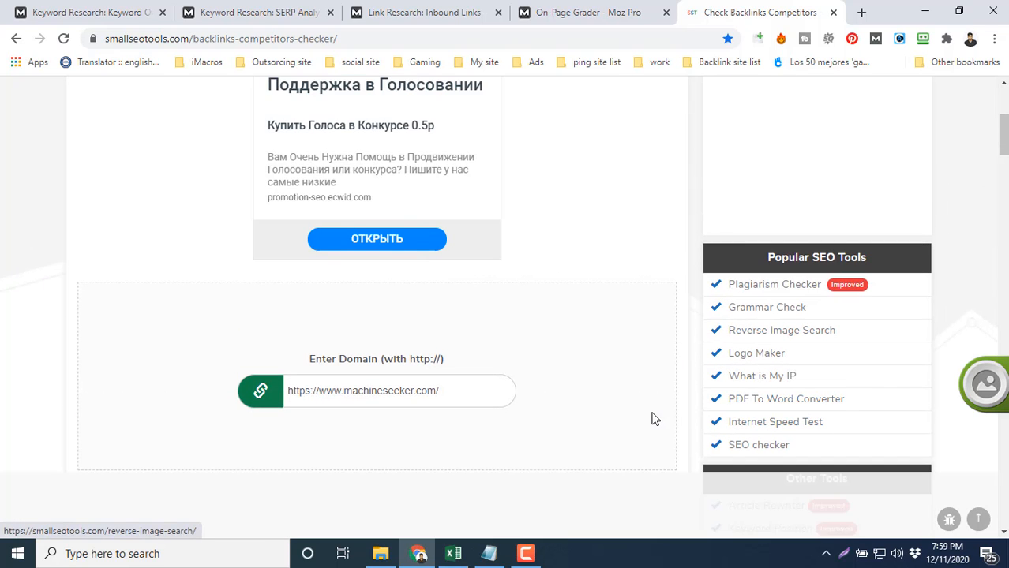
pyautogui.scroll(4, 661, 420)
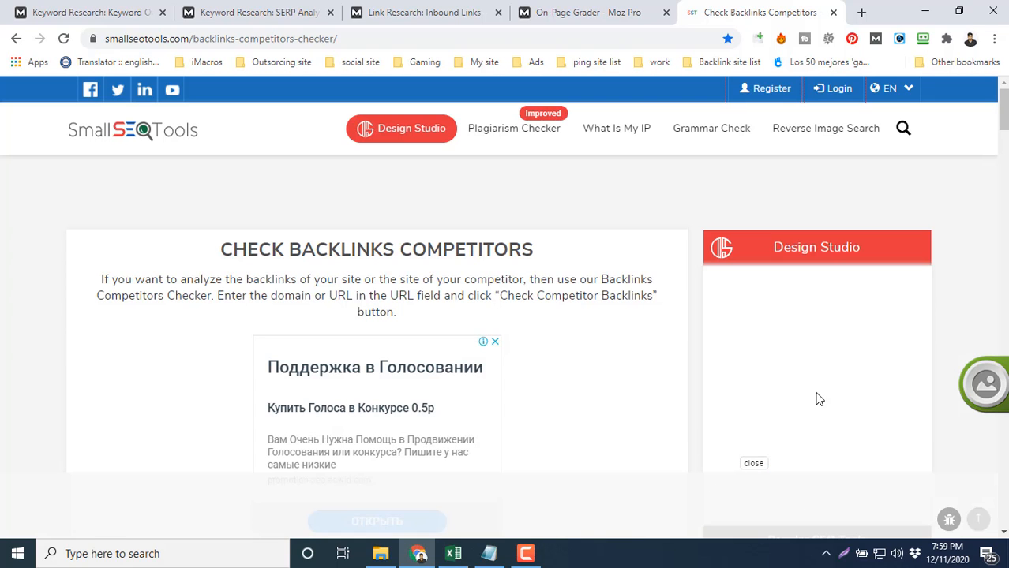
pyautogui.scroll(-8, 682, 367)
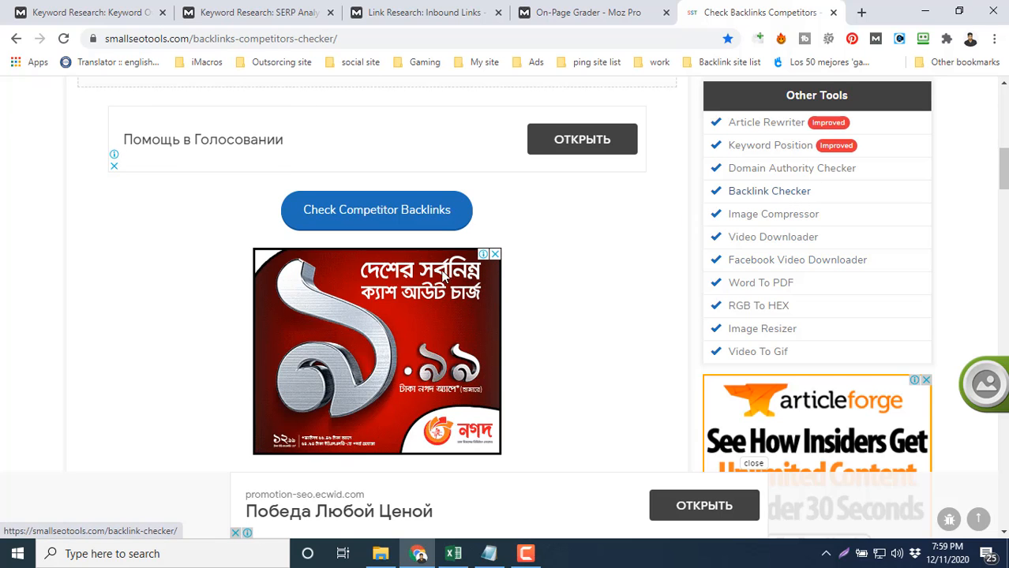
pyautogui.scroll(-5, 444, 284)
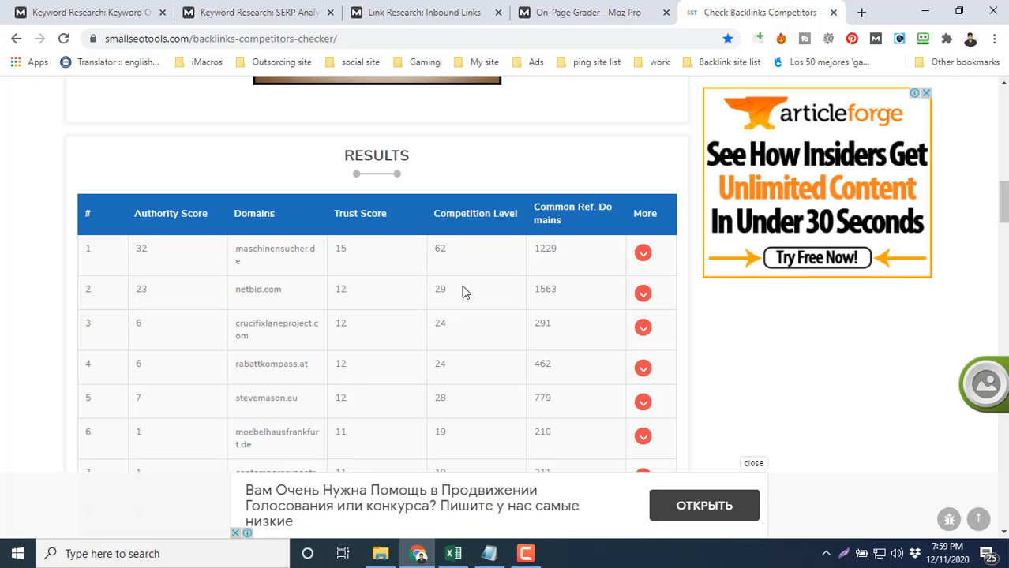
pyautogui.scroll(8, 742, 219)
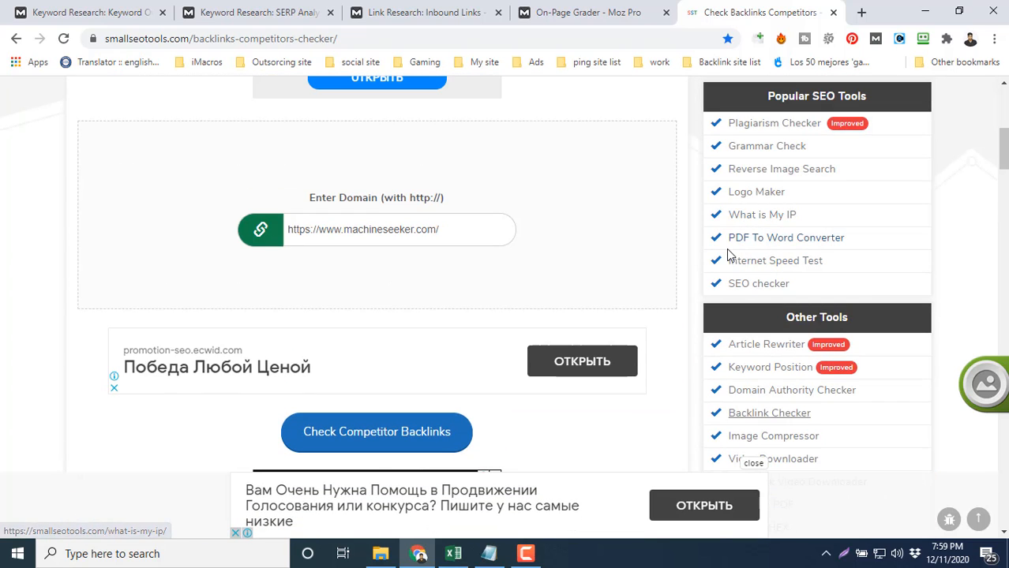
pyautogui.scroll(-5, 365, 320)
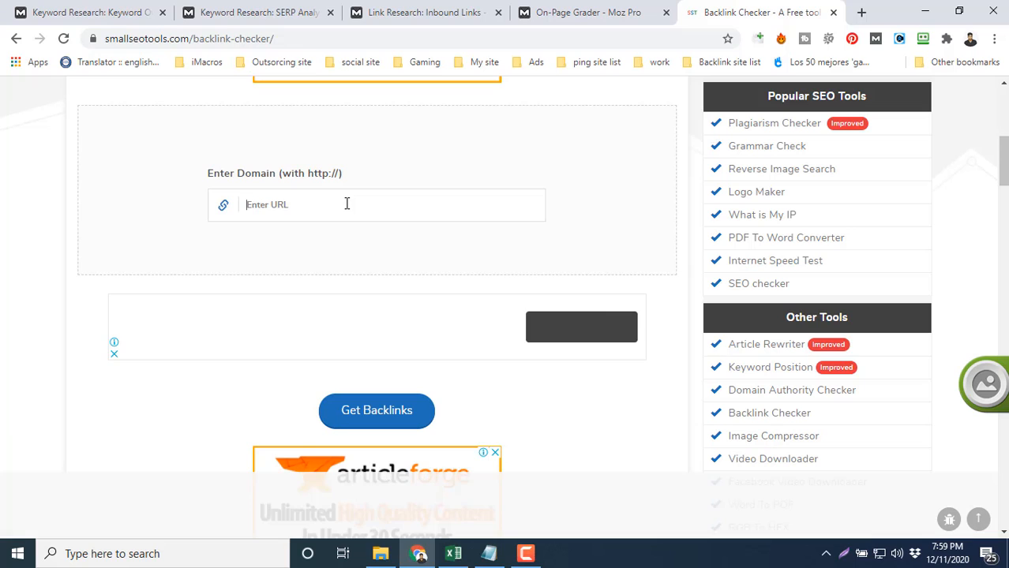
pyautogui.hotkey('ctrl', 'v')
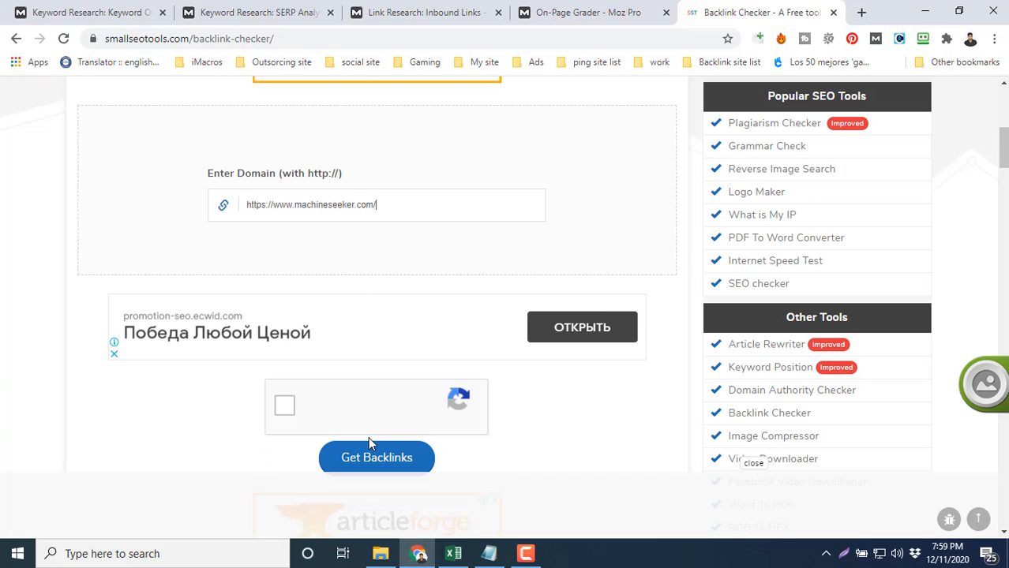
pyautogui.click(285, 405)
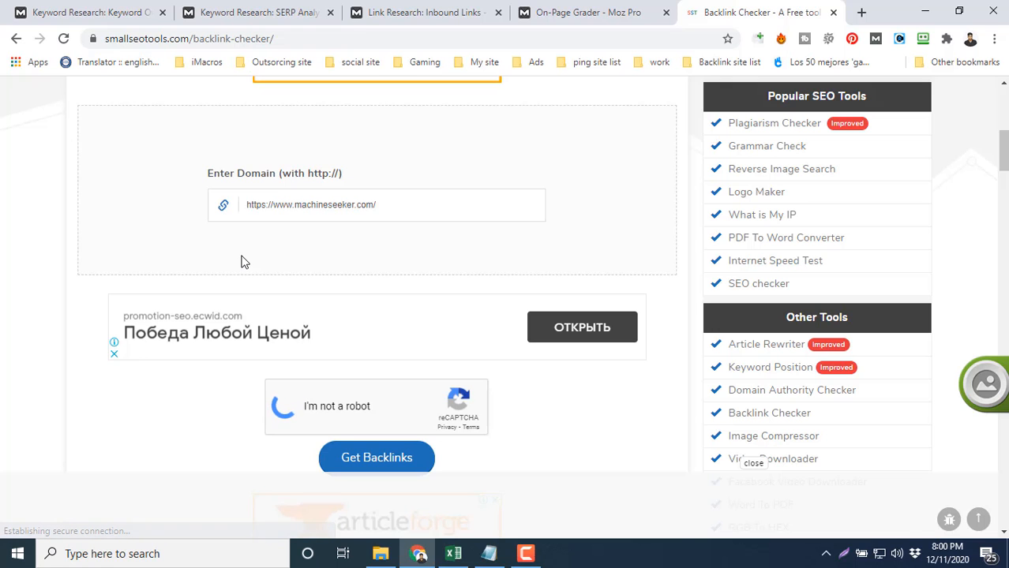
pyautogui.scroll(-4, 243, 262)
pyautogui.scroll(-2, 257, 271)
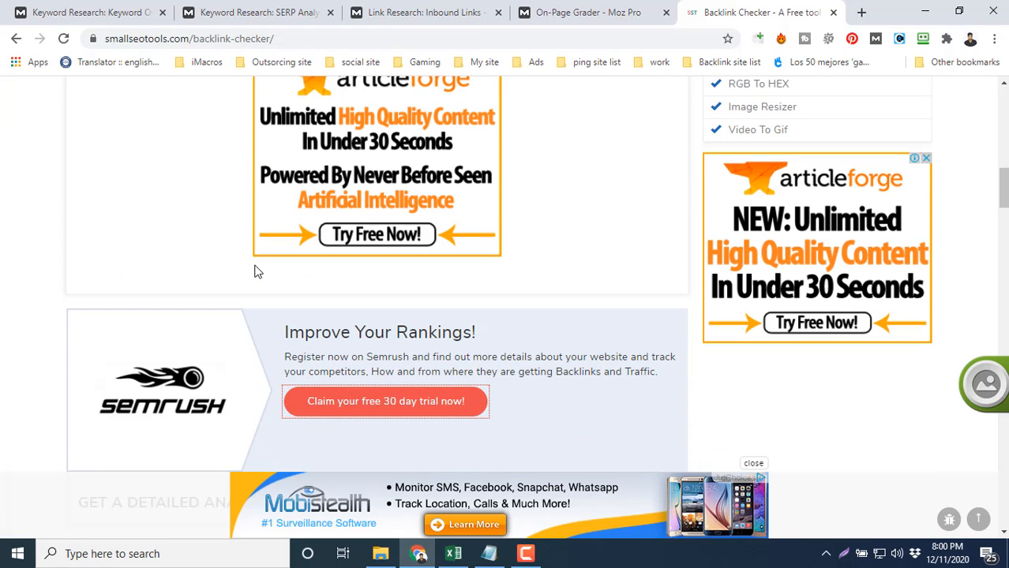
pyautogui.scroll(-7, 256, 268)
pyautogui.scroll(-5, 256, 266)
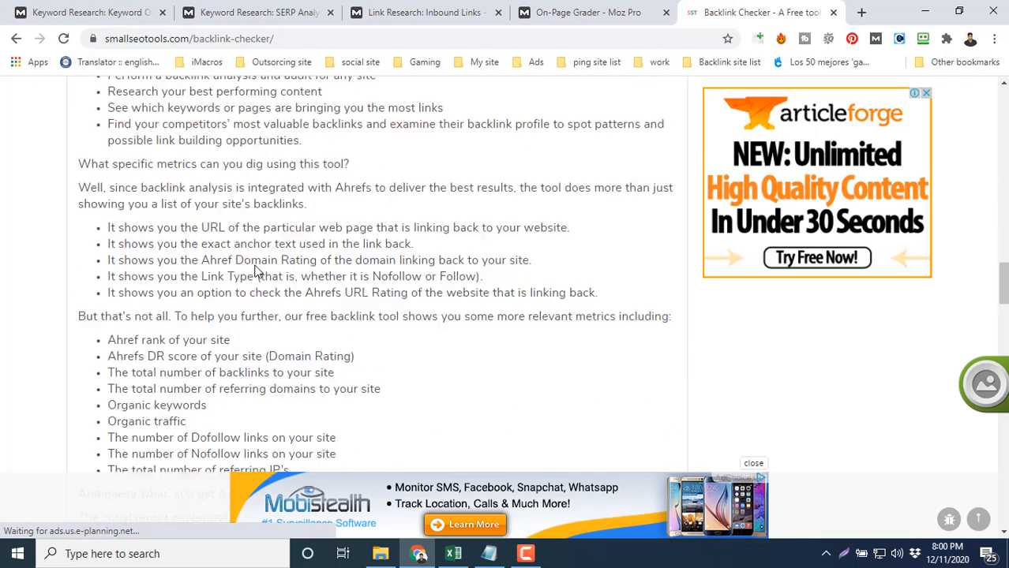
pyautogui.scroll(10, 256, 266)
pyautogui.scroll(2, 256, 265)
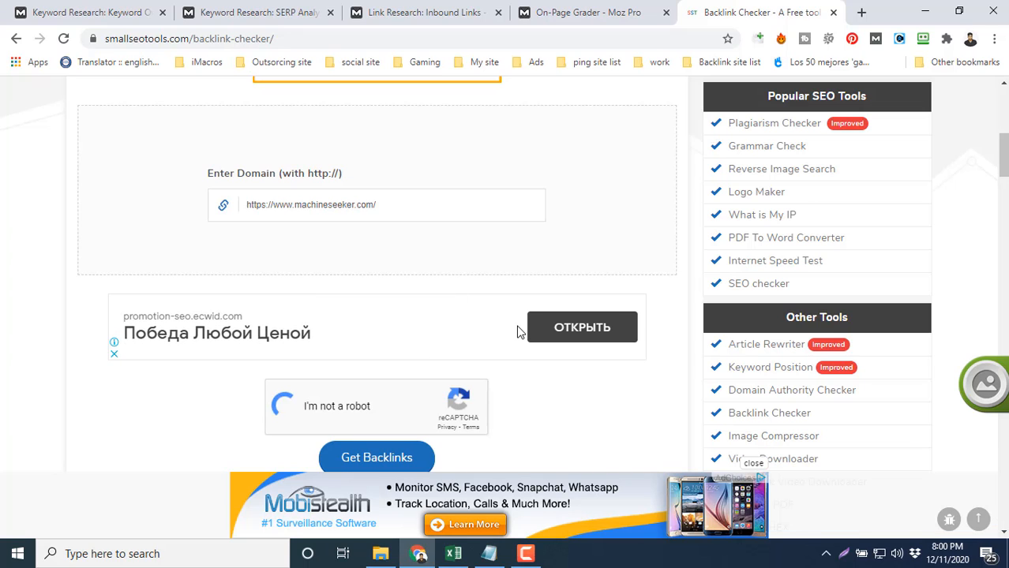
pyautogui.click(535, 557)
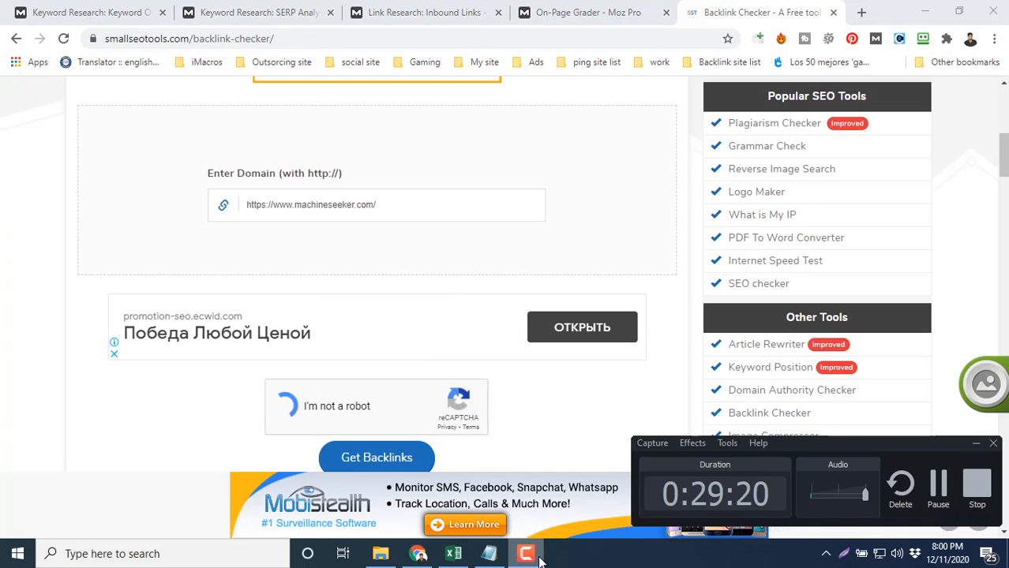
pyautogui.click(539, 559)
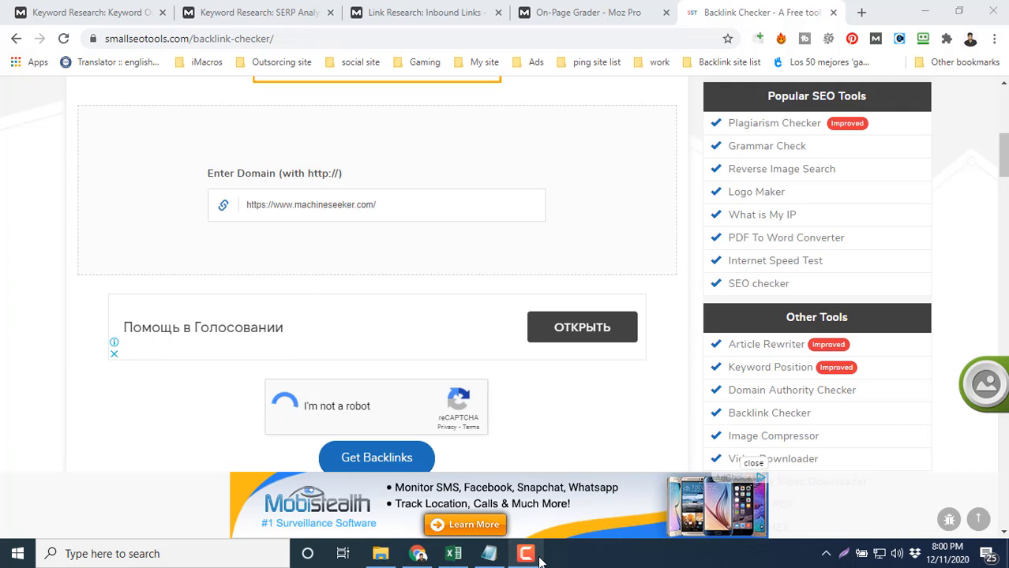
pyautogui.click(540, 559)
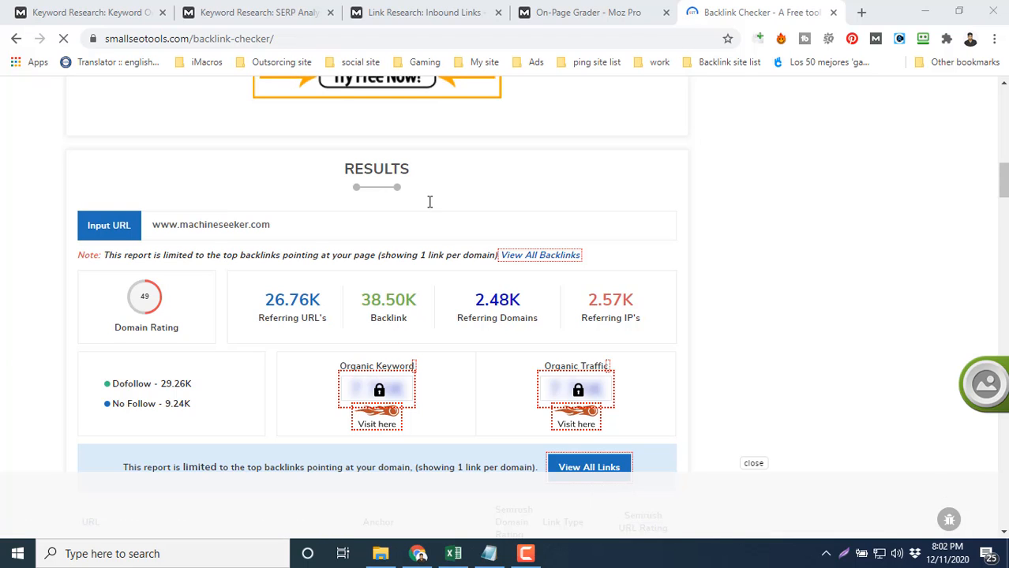
# Check machineseeker.com's backlink results for domain rating, referring URLs, backlinks, referring domains, and dofollow and nofollow links
pyautogui.scroll(6, 429, 201)
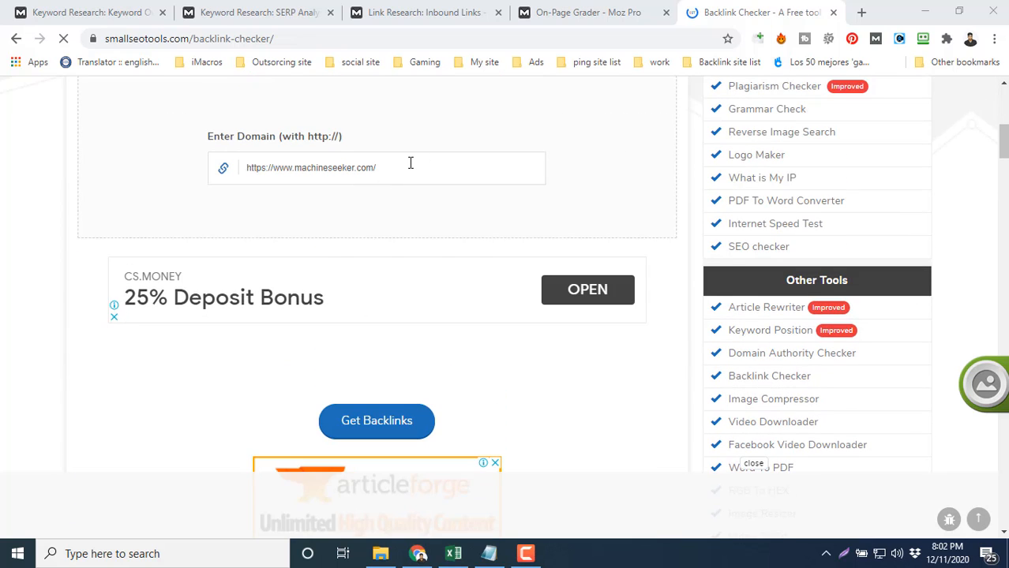
pyautogui.scroll(-3, 409, 163)
pyautogui.scroll(-5, 551, 317)
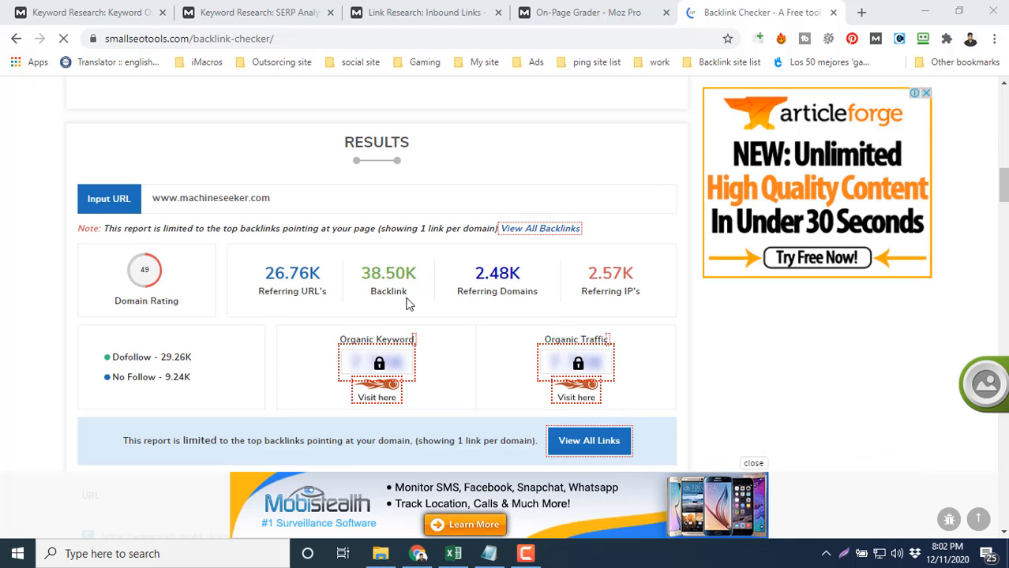
pyautogui.moveTo(375, 282)
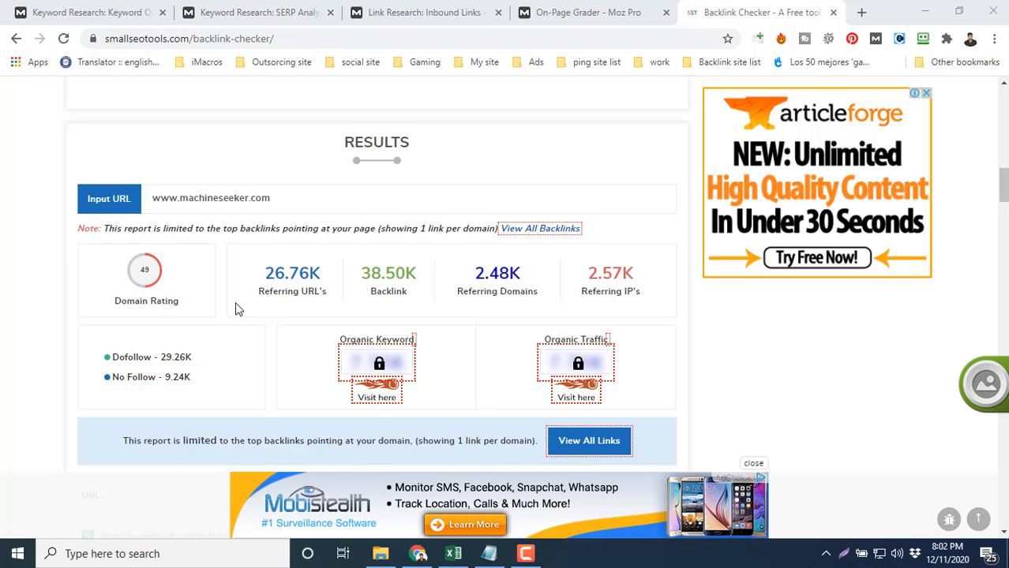
pyautogui.moveTo(193, 357); pyautogui.dragTo(129, 357)
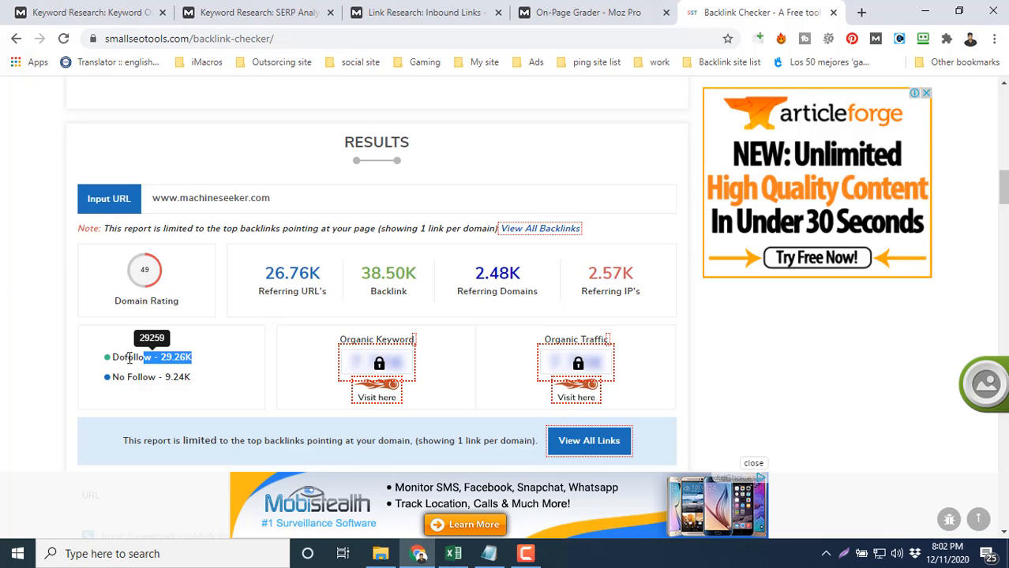
pyautogui.click(228, 363)
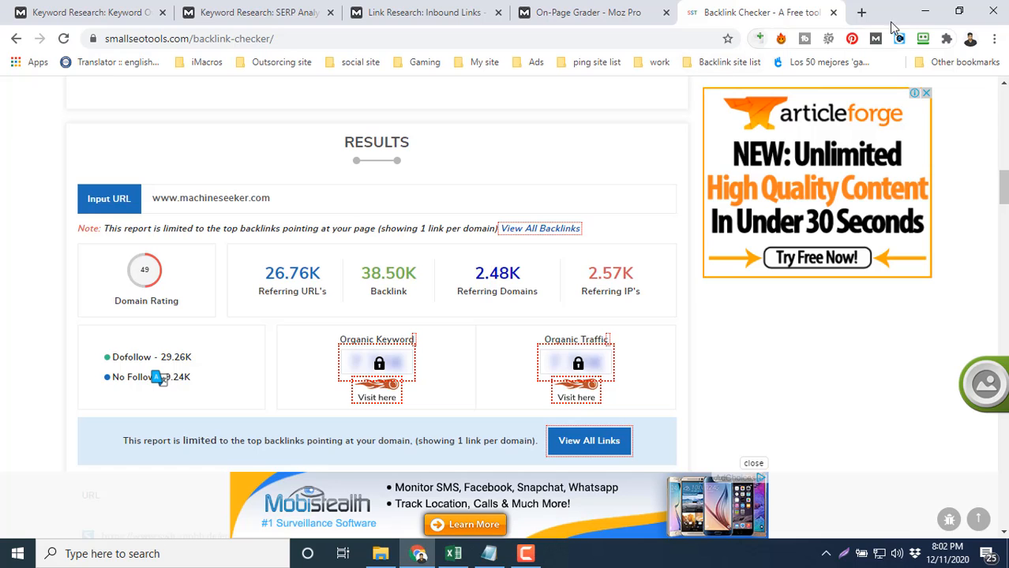
# Clear the desktop by minimizing the browser and competitors backlinks workbook and closing the client work note and File Explorer
pyautogui.click(924, 12)
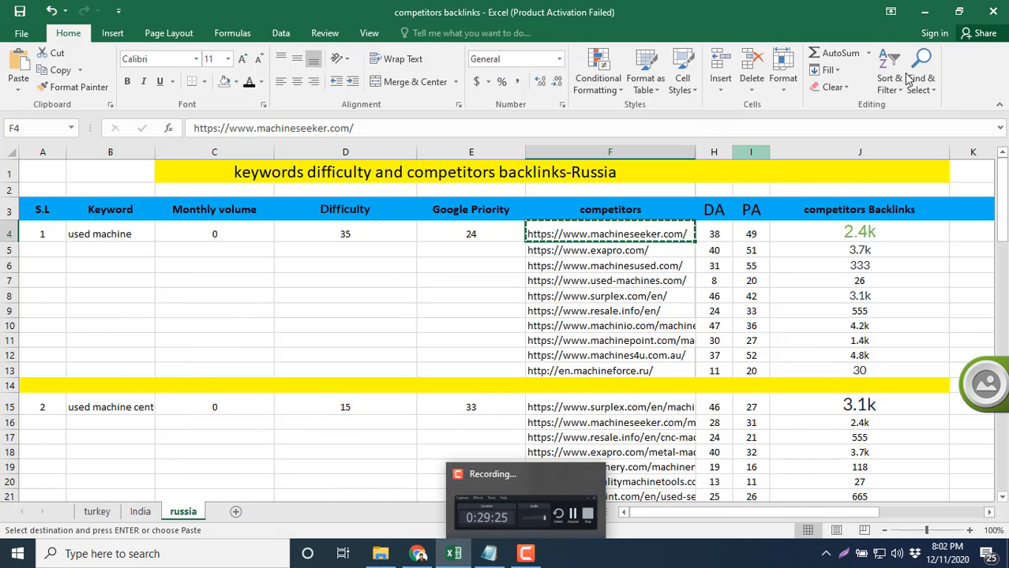
pyautogui.click(924, 12)
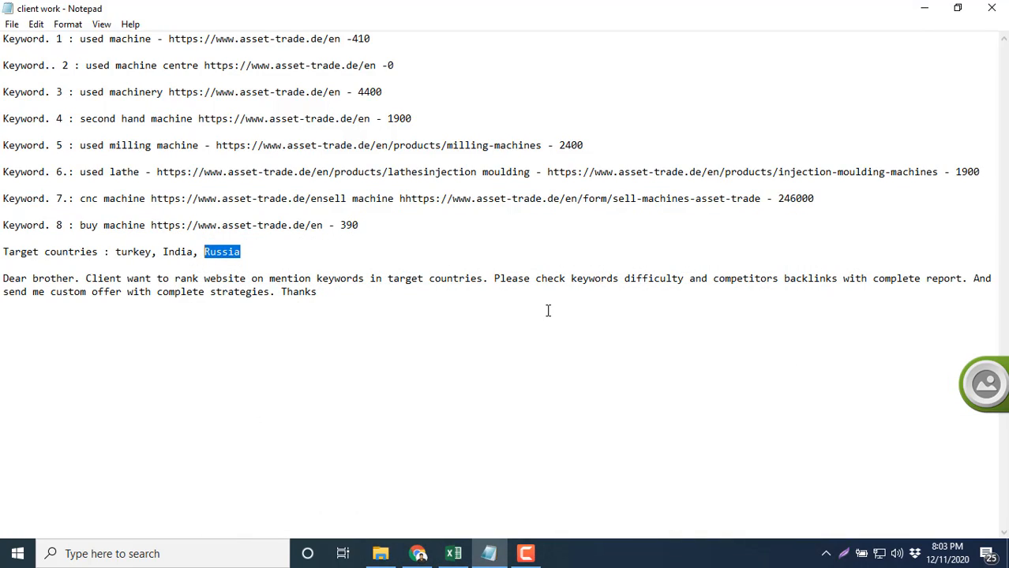
pyautogui.click(991, 9)
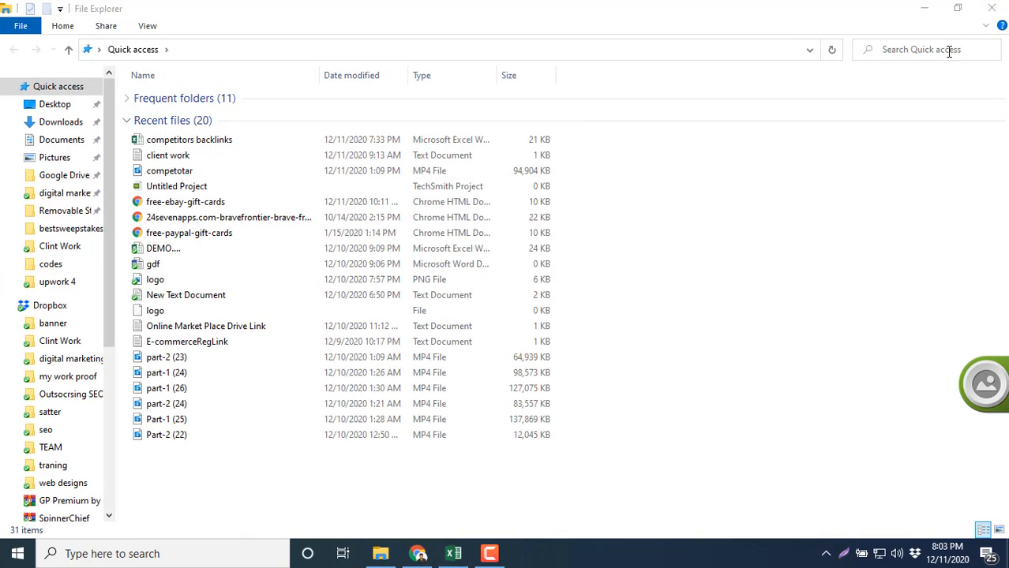
pyautogui.click(991, 9)
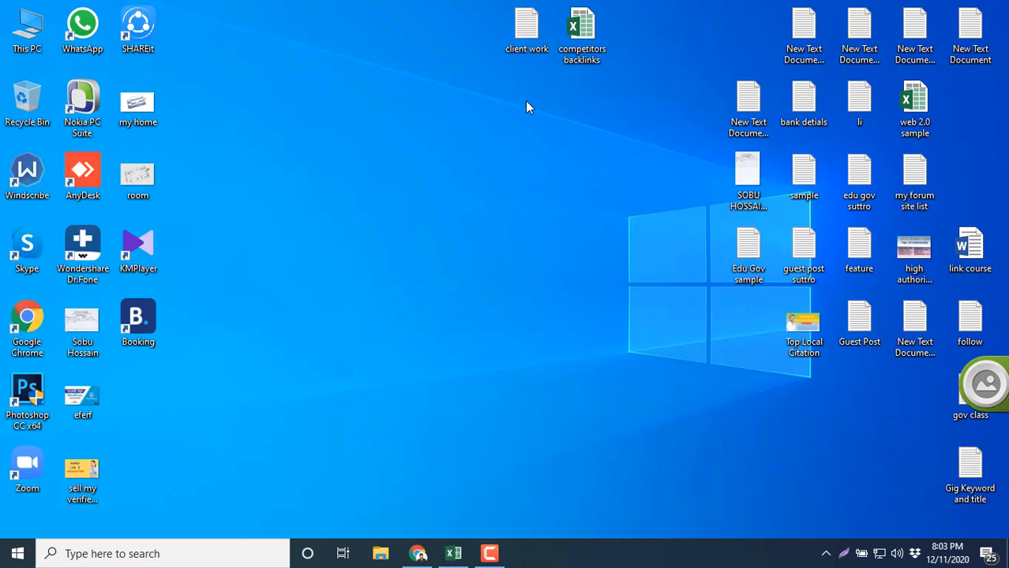
pyautogui.rightClick(527, 107)
pyautogui.click(580, 143)
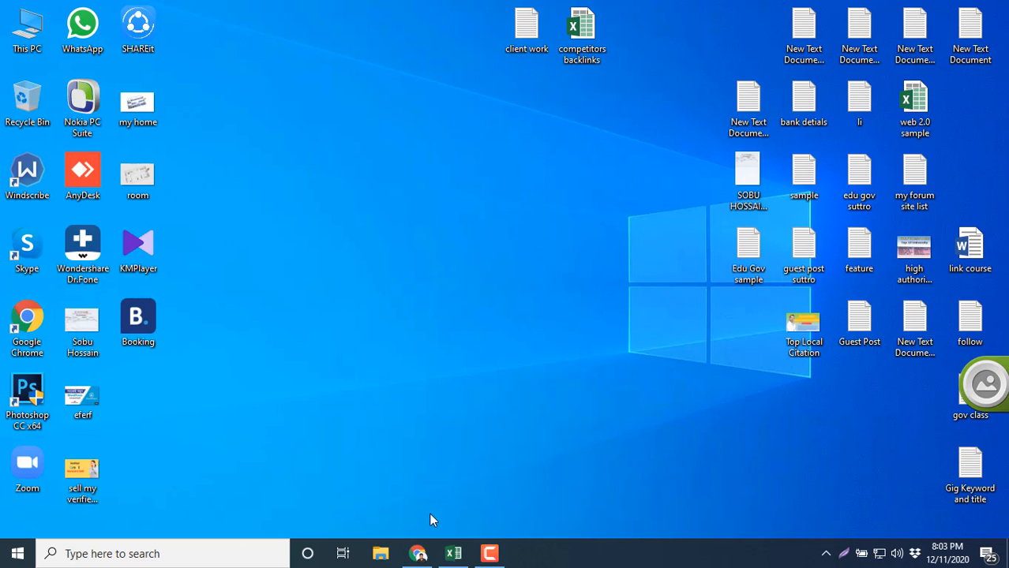